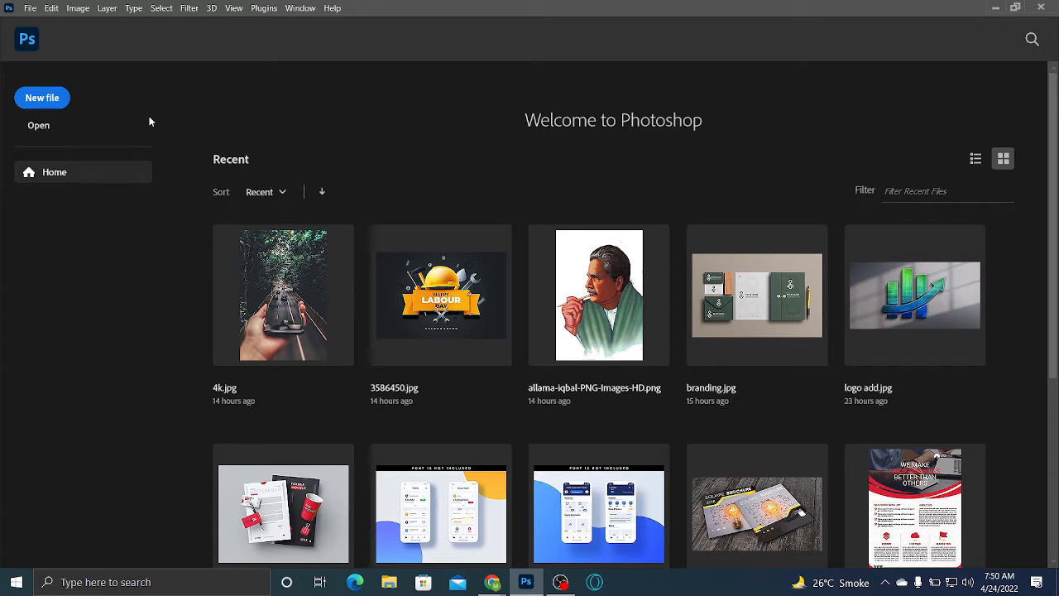
Create a custom 550 x 370 px document at 72 ppi with a white background and activate the Move tool
{"action": "left_click", "coordinate": [38, 100]}
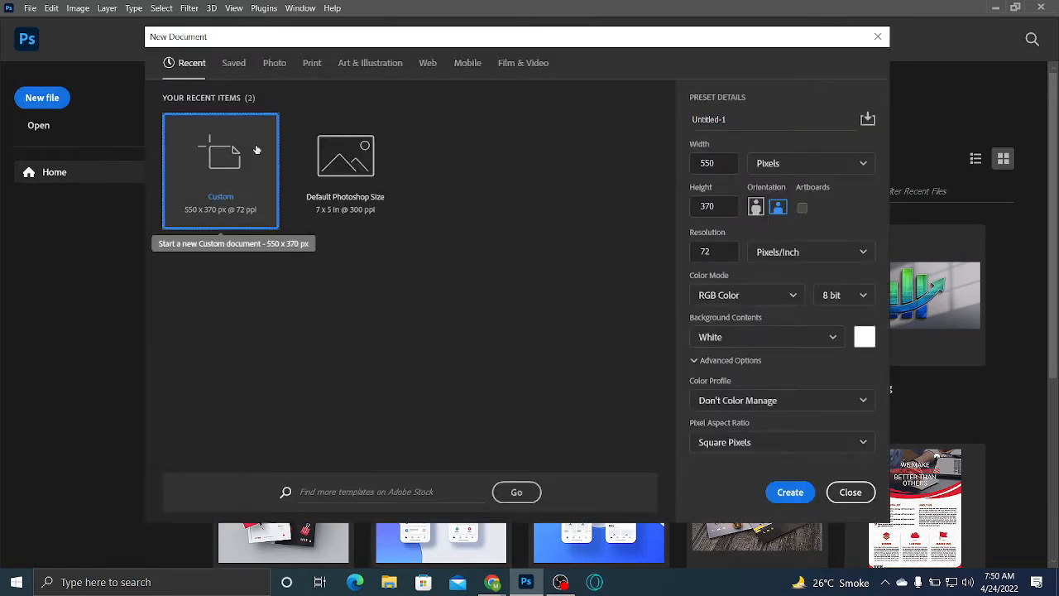
{"action": "left_click", "coordinate": [791, 493]}
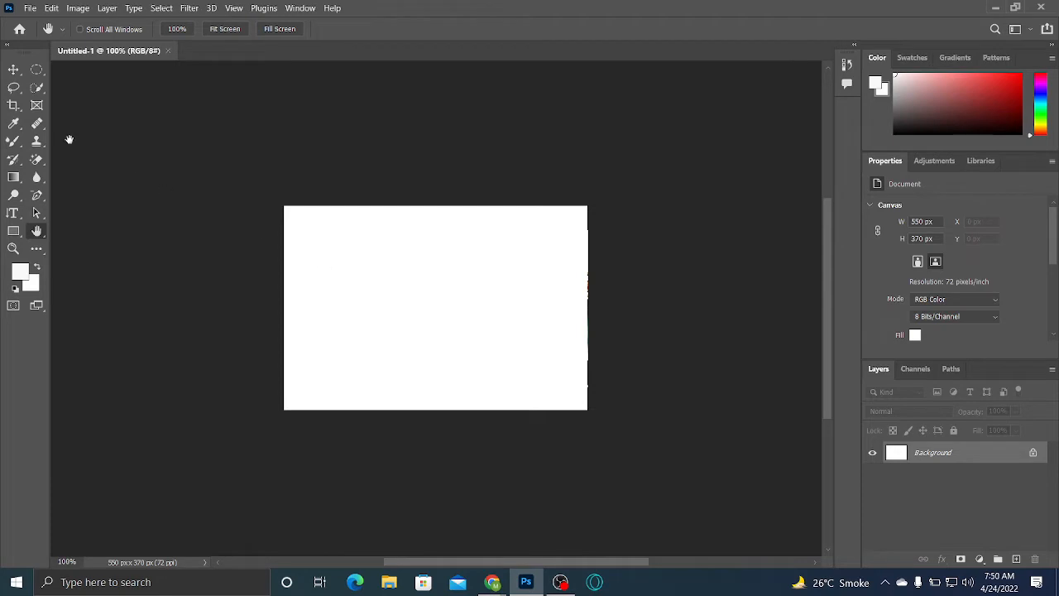
{"action": "left_click", "coordinate": [14, 72]}
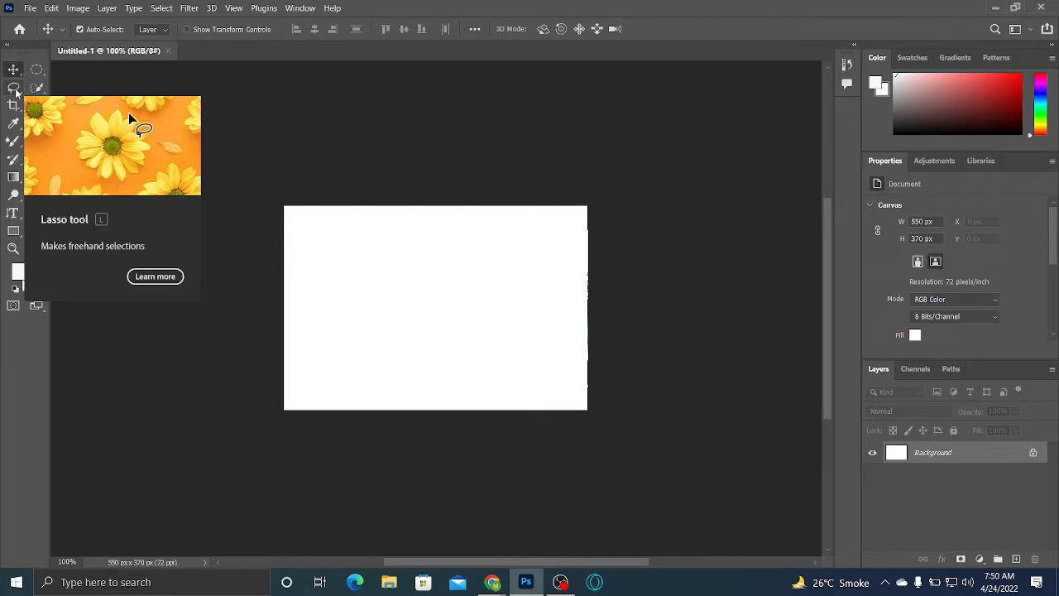
{"action": "left_click", "coordinate": [14, 88]}
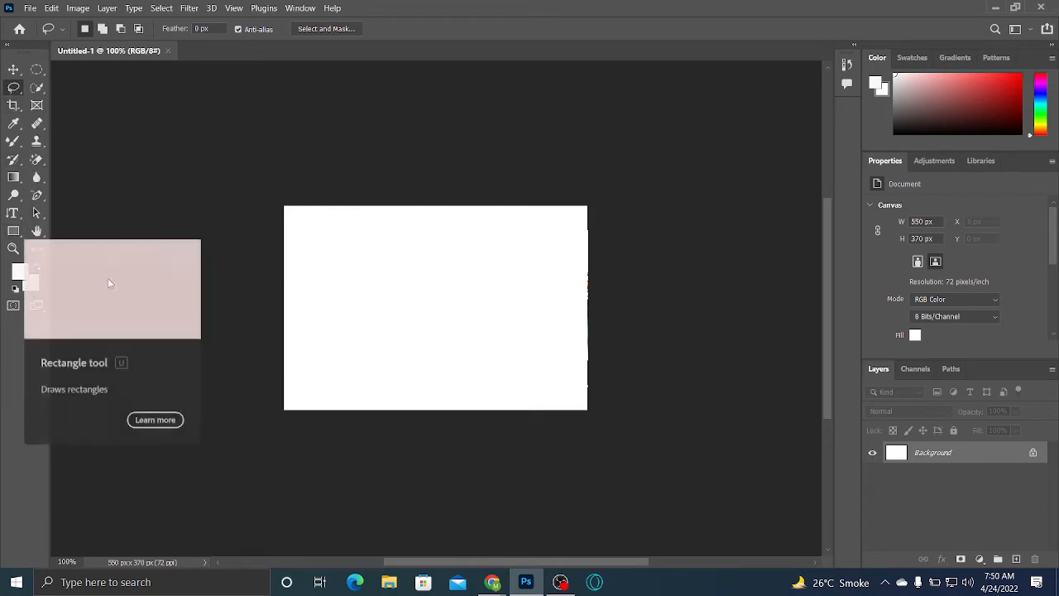
{"action": "left_click", "coordinate": [12, 71]}
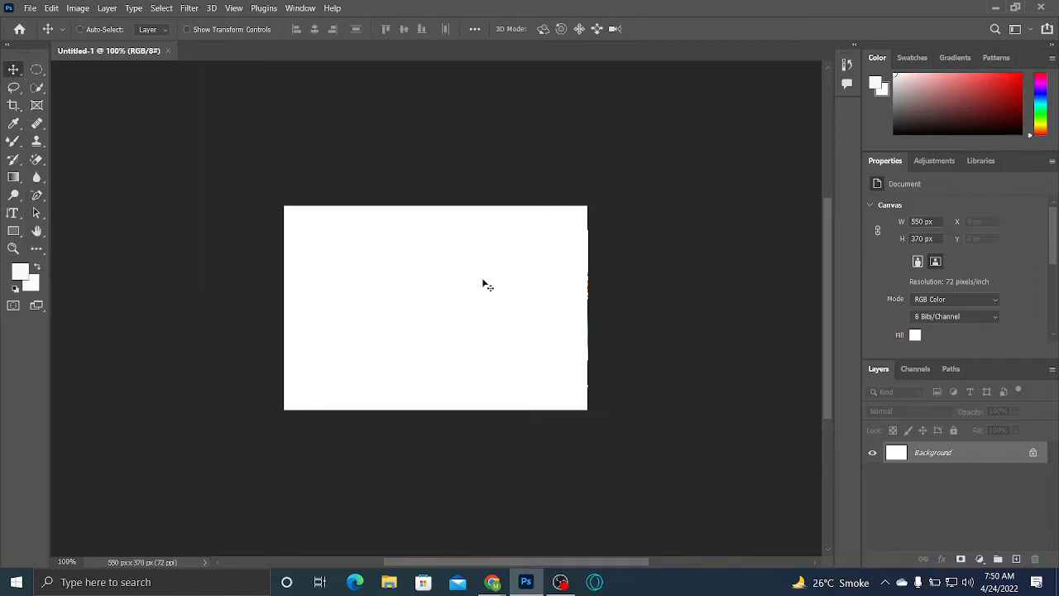
{"action": "key", "text": "ctrl+plus"}
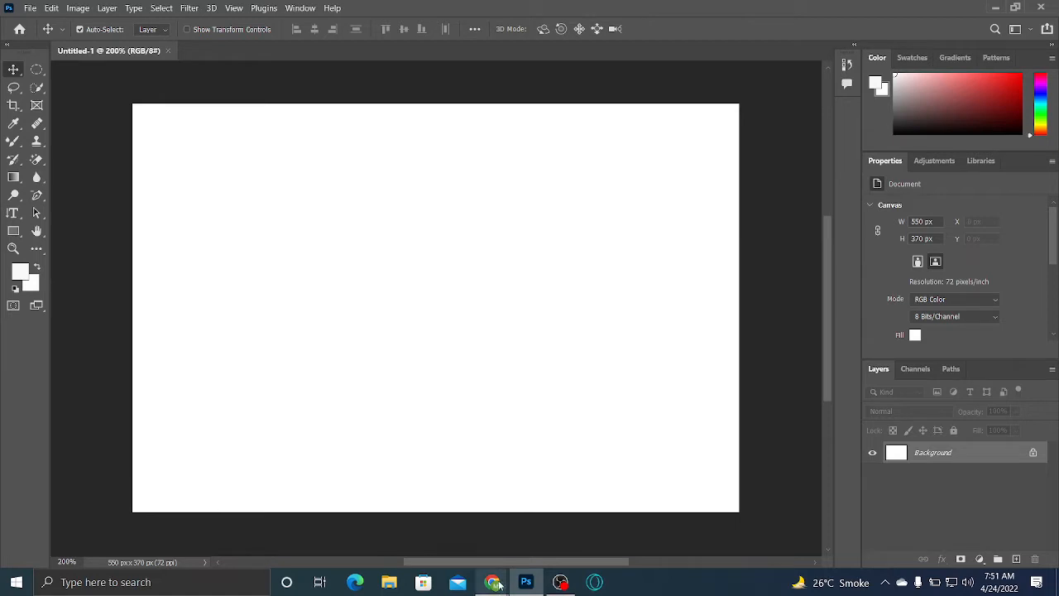
Switch to Chrome, search Google for "freepic" and open the Freepik website
{"action": "mouse_move", "coordinate": [501, 582]}
{"action": "left_click", "coordinate": [448, 527]}
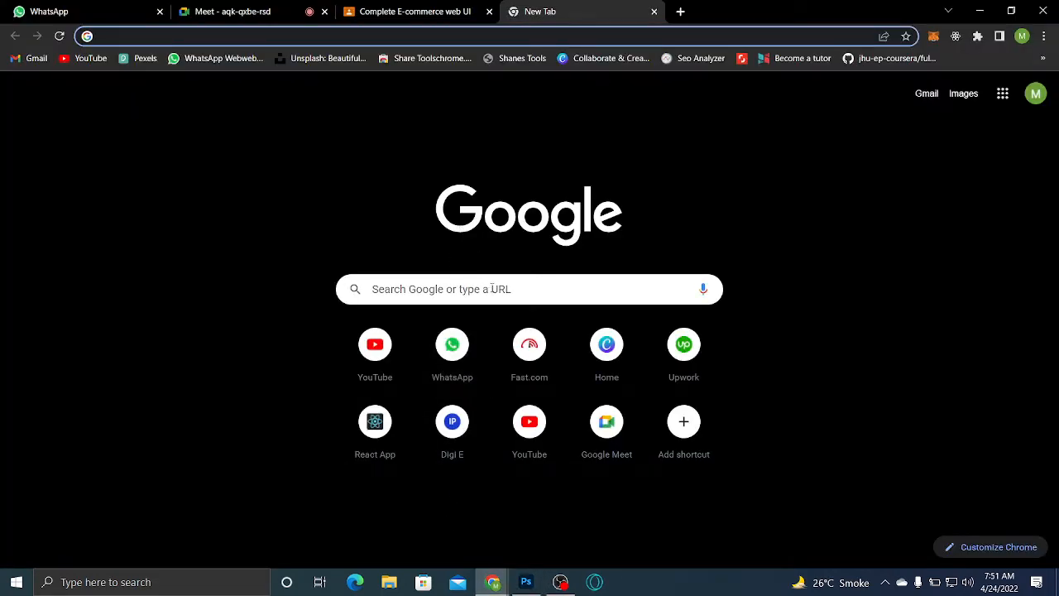
{"action": "left_click", "coordinate": [502, 291]}
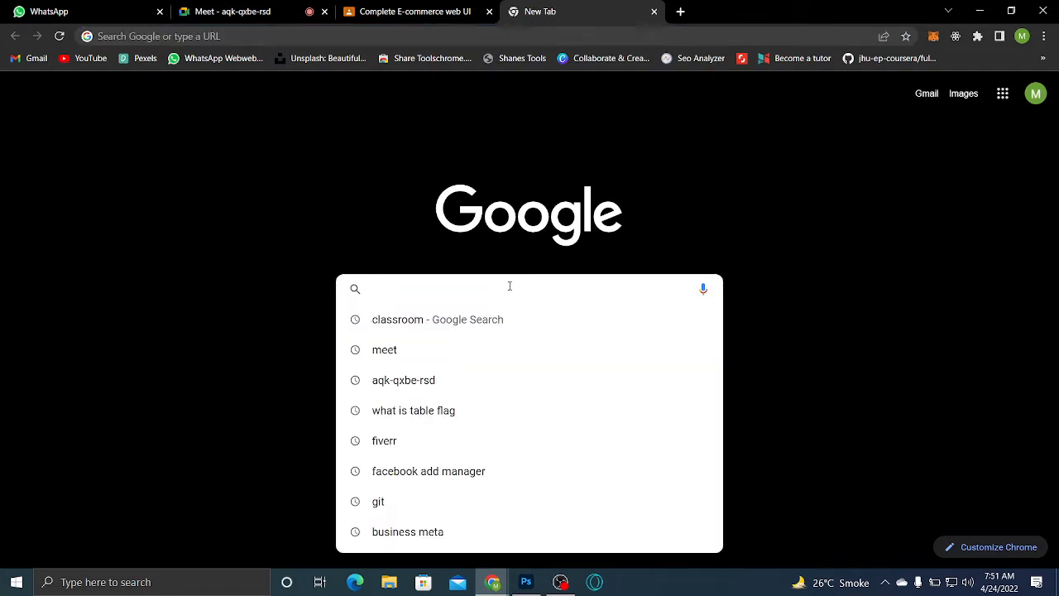
{"action": "type", "text": "free"}
{"action": "left_click", "coordinate": [528, 350]}
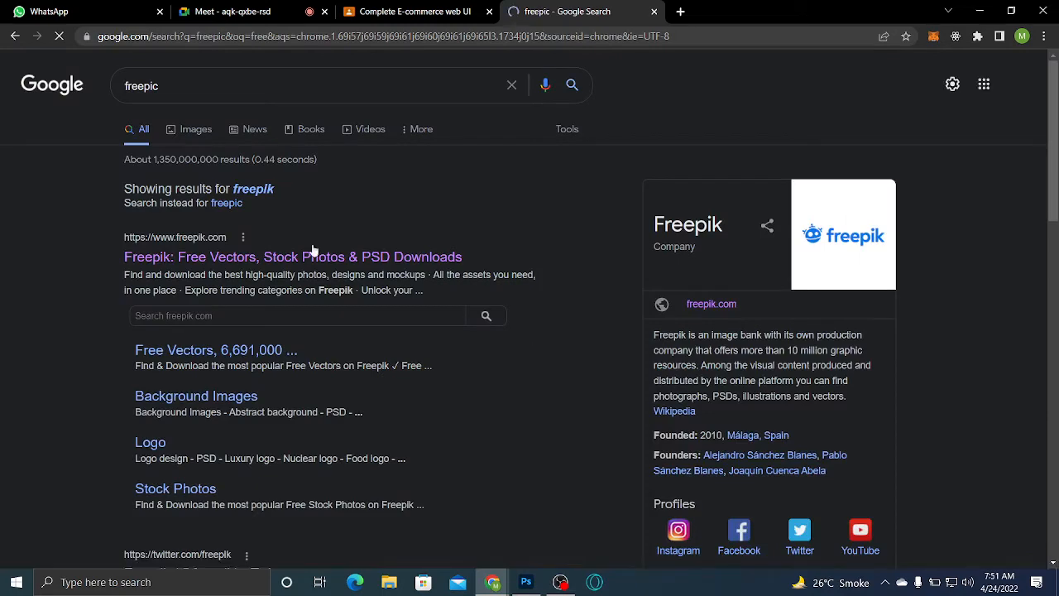
{"action": "left_click", "coordinate": [291, 258]}
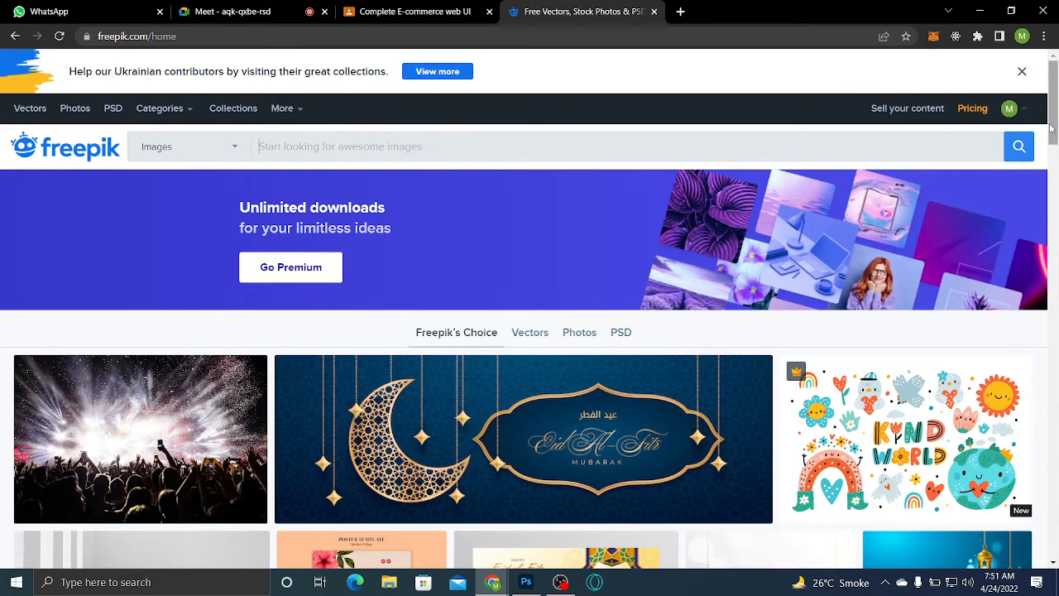
Try to search the Freepik image library for graphics
{"action": "left_click_drag", "start_coordinate": [1051, 129], "coordinate": [1053, 159]}
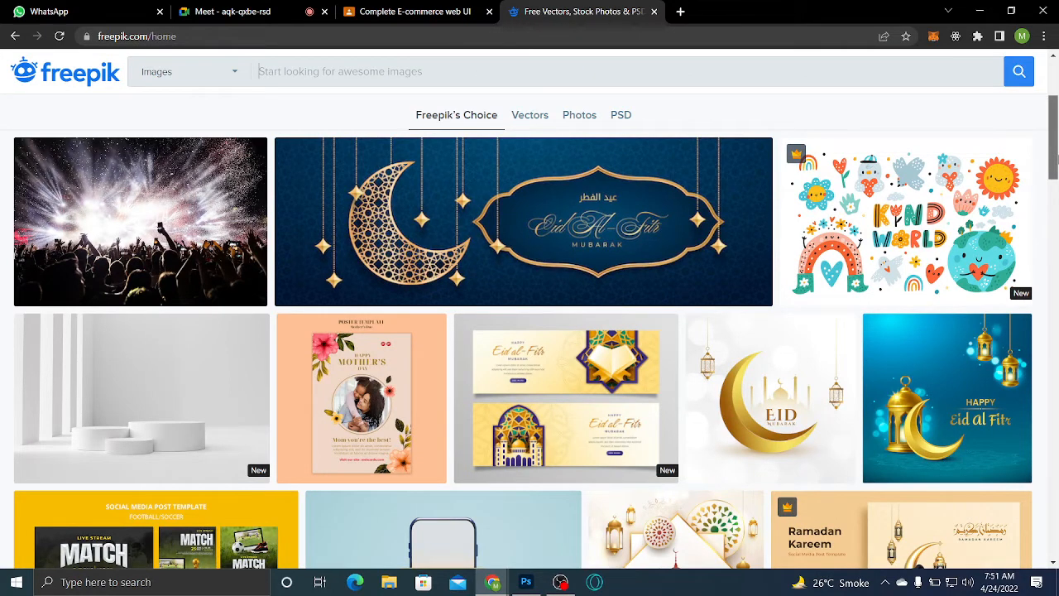
{"action": "type", "text": "g"}
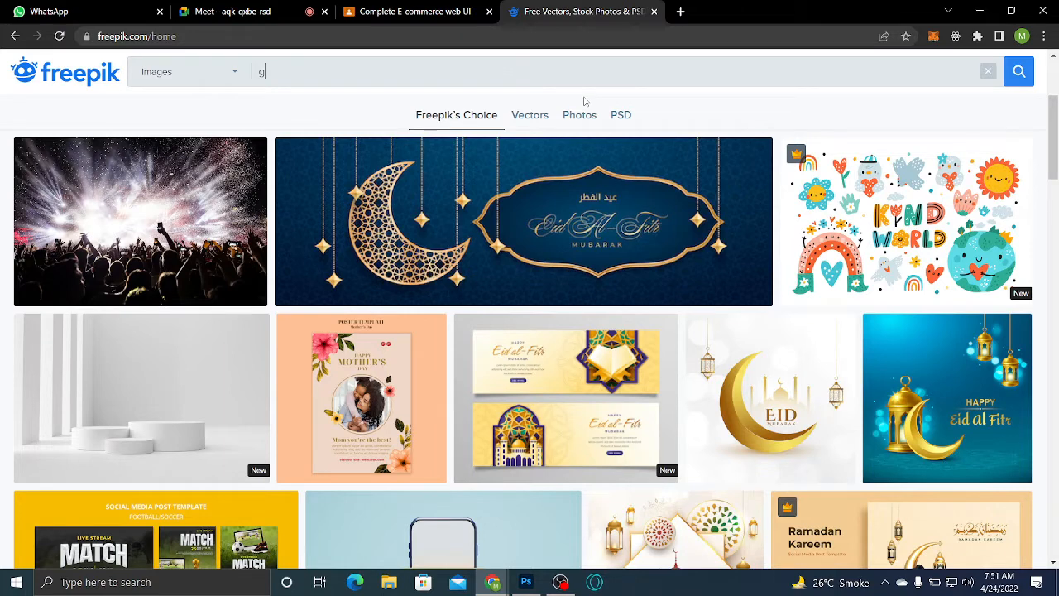
{"action": "type", "text": "rs"}
{"action": "type", "text": "phic"}
{"action": "type", "text": "s"}
{"action": "key", "text": "Return"}
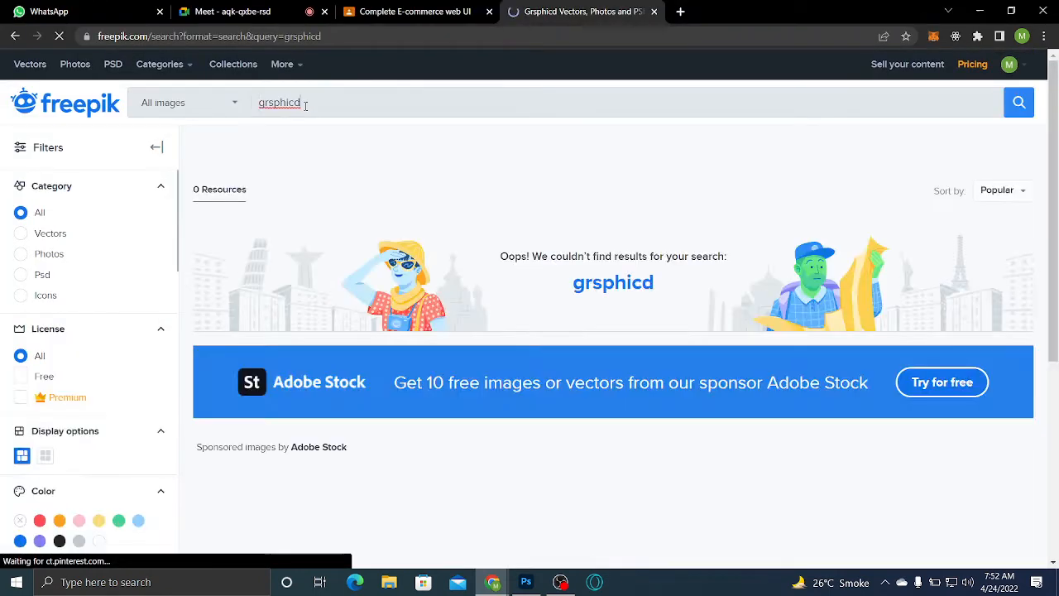
Correct the misspelled Freepik search term to "graphics" and run the search again
{"action": "left_click", "coordinate": [311, 103]}
{"action": "key", "text": "BackSpace"}
{"action": "key", "text": "BackSpace"}
{"action": "key", "text": "BackSpace"}
{"action": "key", "text": "BackSpace"}
{"action": "key", "text": "BackSpace"}
{"action": "key", "text": "BackSpace"}
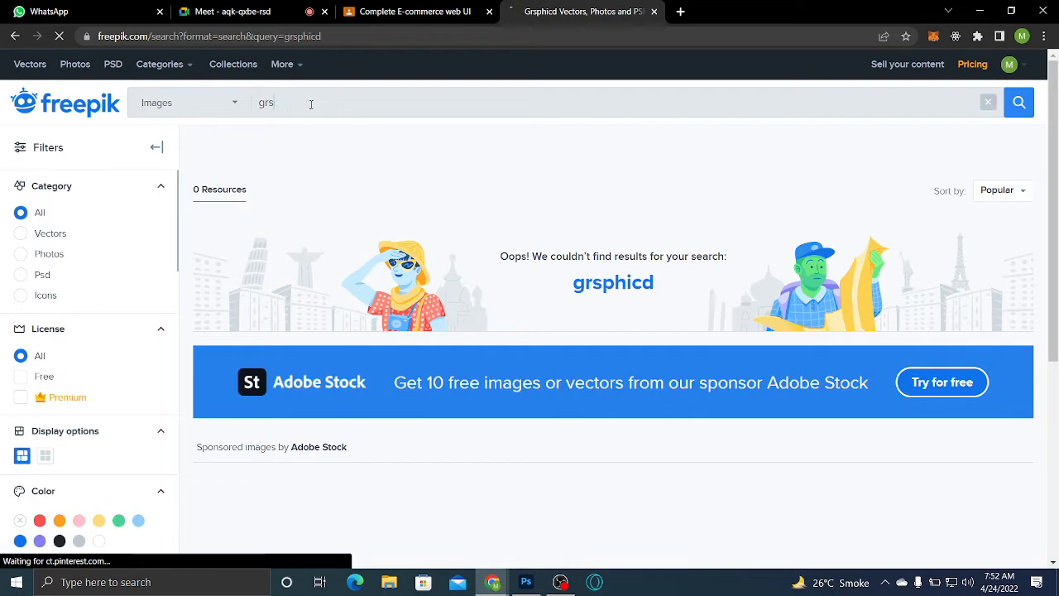
{"action": "type", "text": "aphic"}
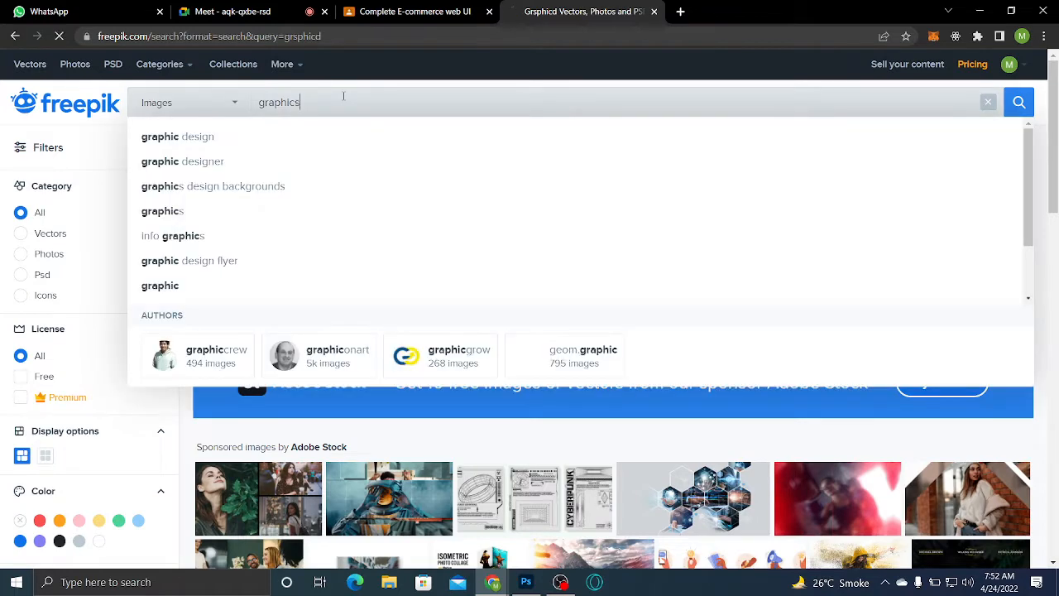
{"action": "type", "text": "s"}
{"action": "key", "text": "Return"}
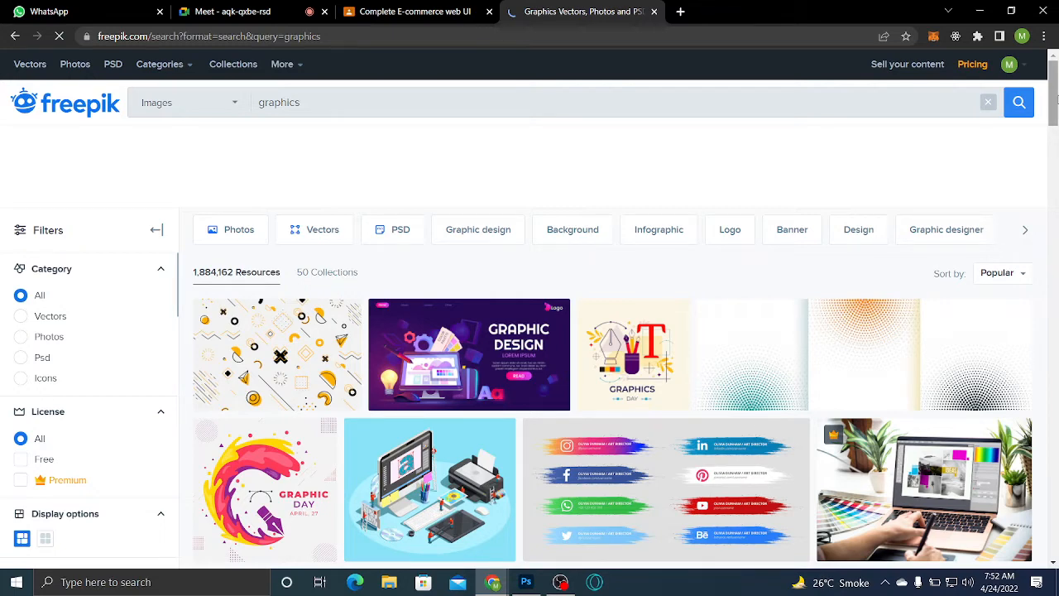
Browse the graphics search results and filter them to the Vectors category
{"action": "left_click_drag", "start_coordinate": [1055, 100], "coordinate": [1055, 197]}
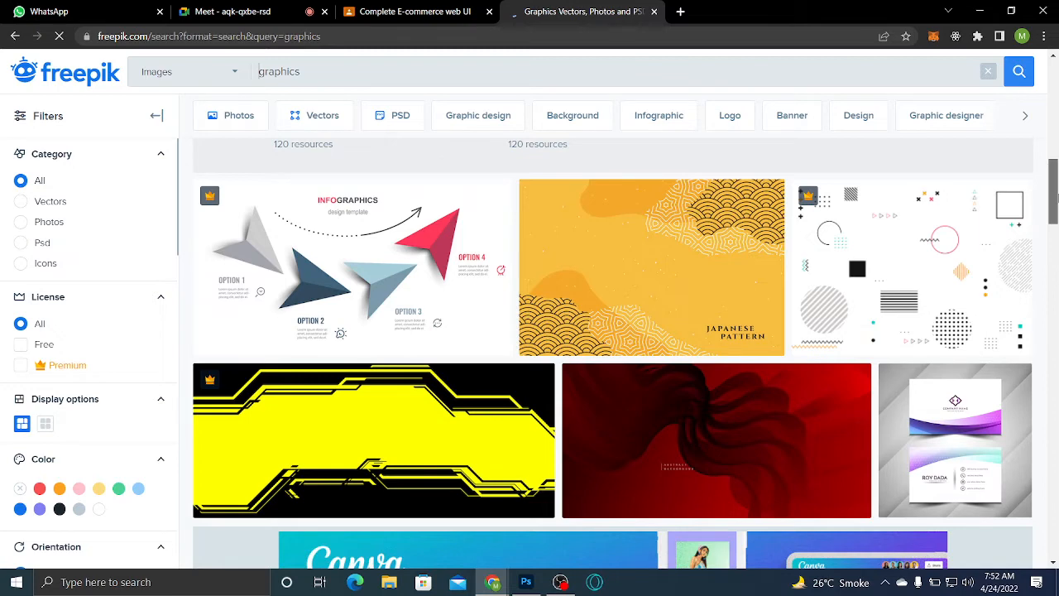
{"action": "left_click_drag", "start_coordinate": [1054, 197], "coordinate": [1054, 261]}
{"action": "right_click", "coordinate": [1055, 262]}
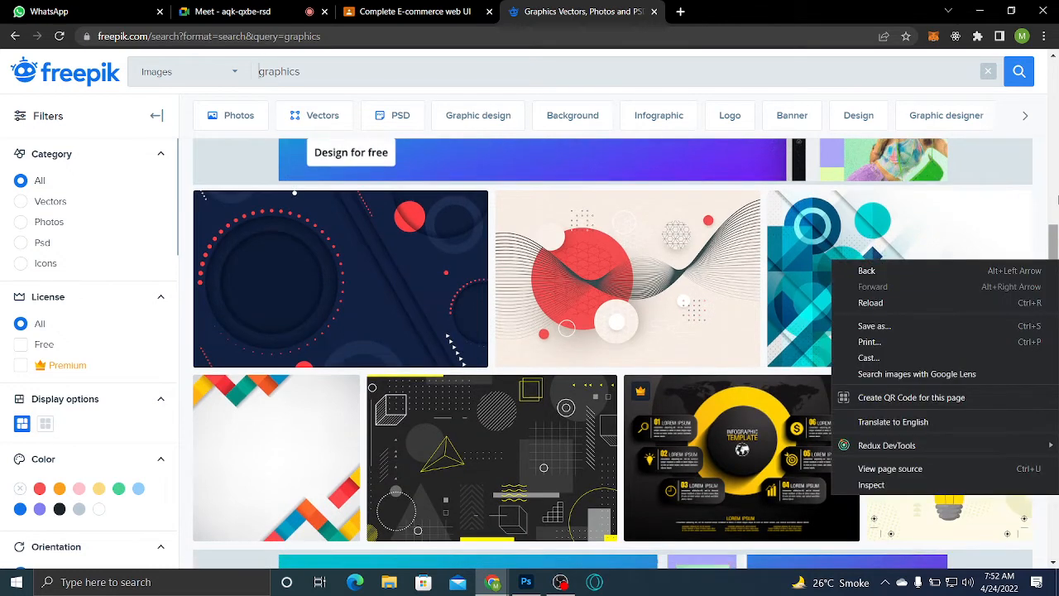
{"action": "left_click", "coordinate": [1054, 240]}
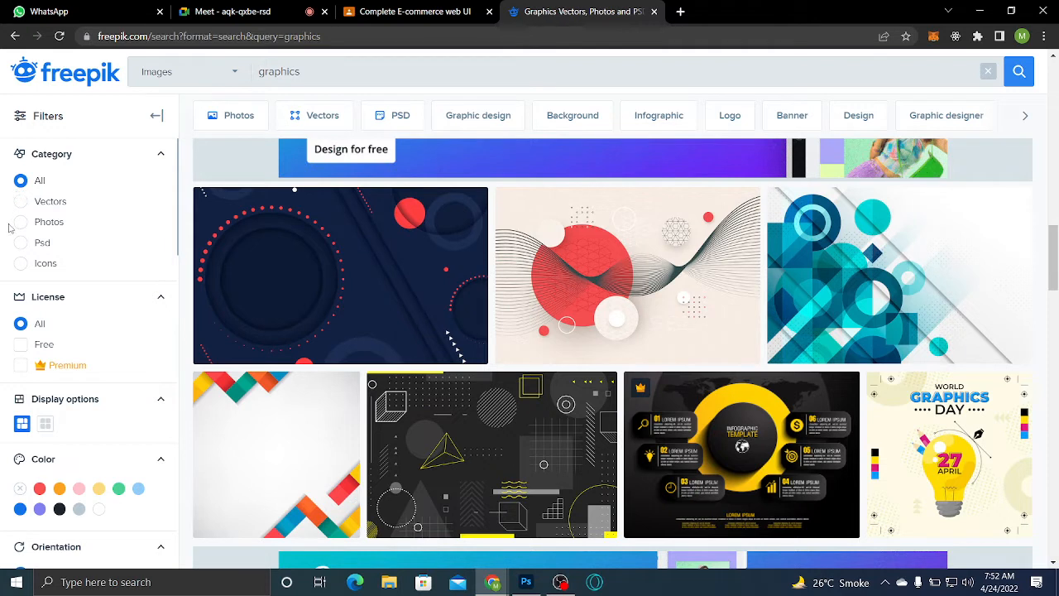
{"action": "left_click", "coordinate": [355, 241]}
{"action": "left_click", "coordinate": [20, 202]}
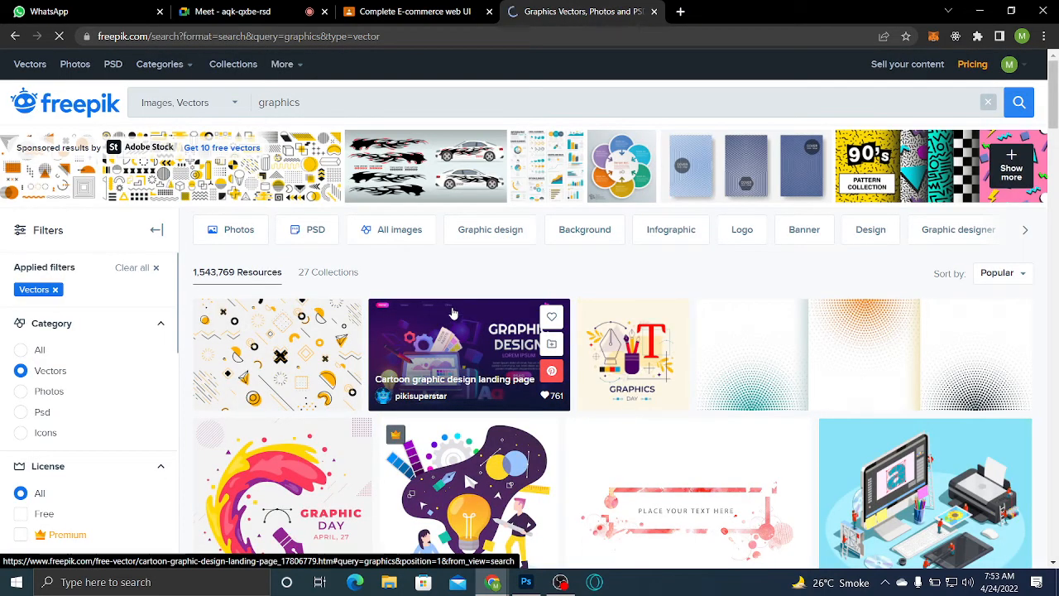
Filter the graphics results to the Psd category with the Free license and browse the templates
{"action": "left_click", "coordinate": [21, 418]}
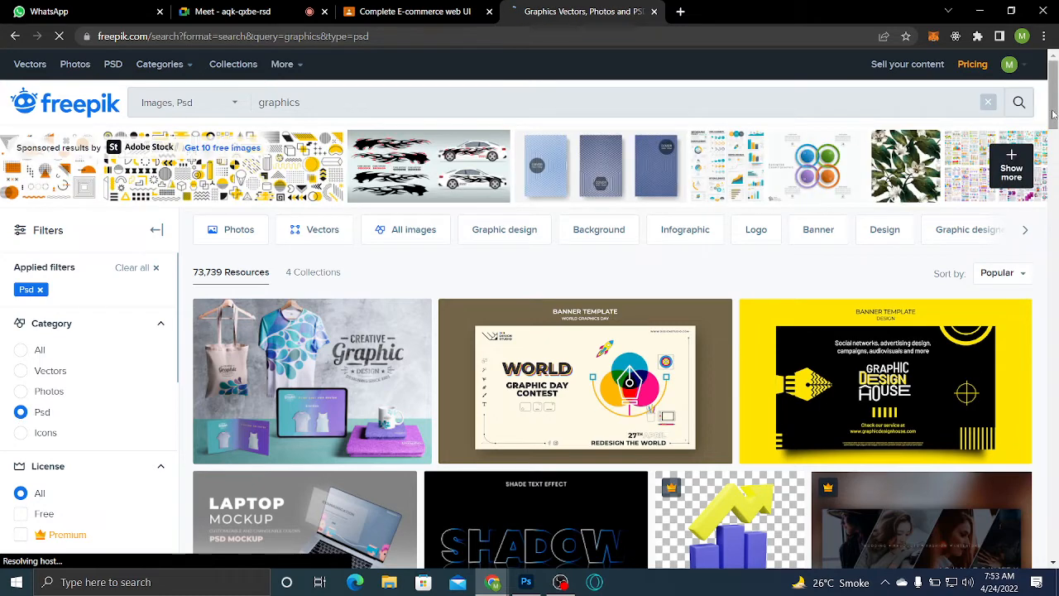
{"action": "left_click_drag", "start_coordinate": [1053, 113], "coordinate": [1053, 136]}
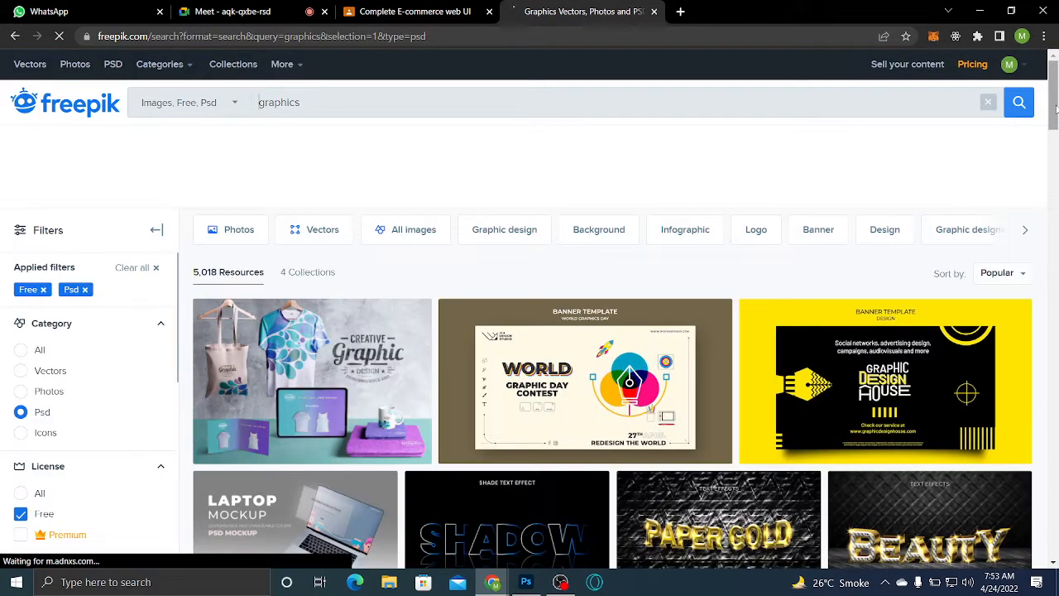
{"action": "left_click_drag", "start_coordinate": [1055, 108], "coordinate": [1055, 129]}
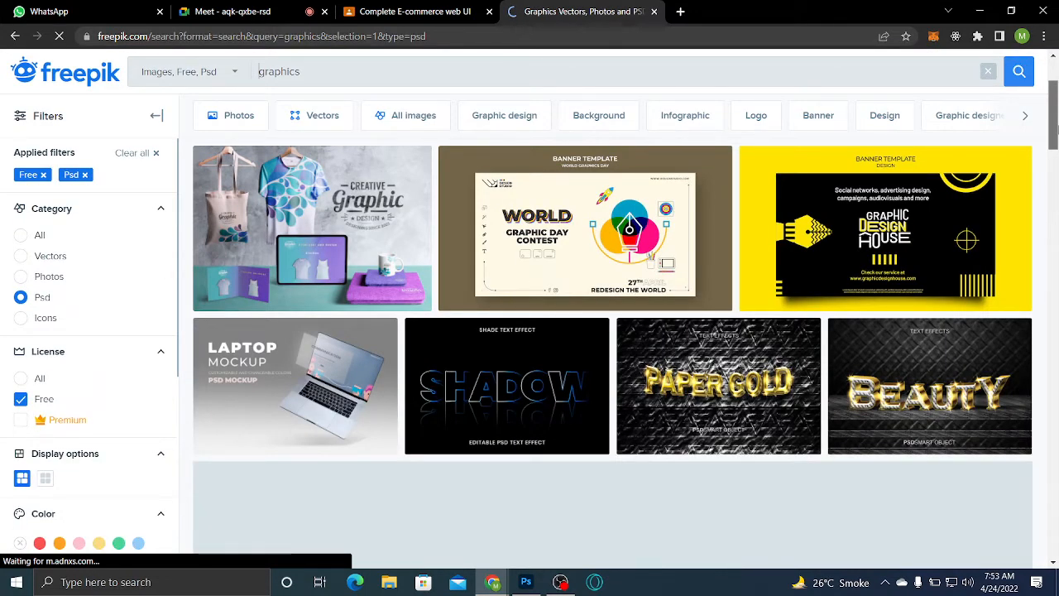
{"action": "left_click_drag", "start_coordinate": [1056, 124], "coordinate": [1056, 198]}
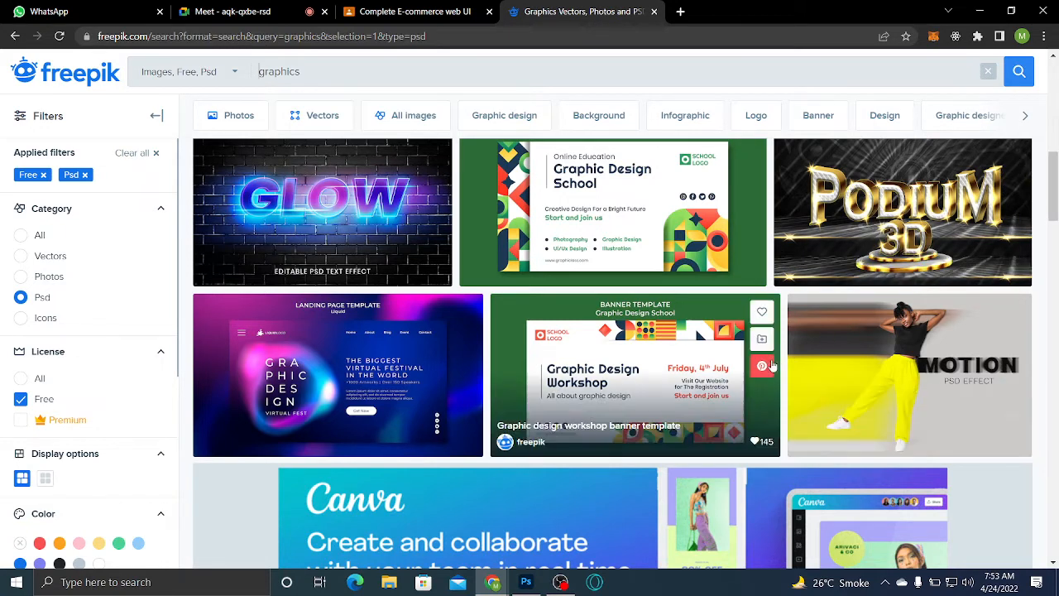
{"action": "scroll", "coordinate": [1049, 215], "scroll_direction": "down", "scroll_amount": 6}
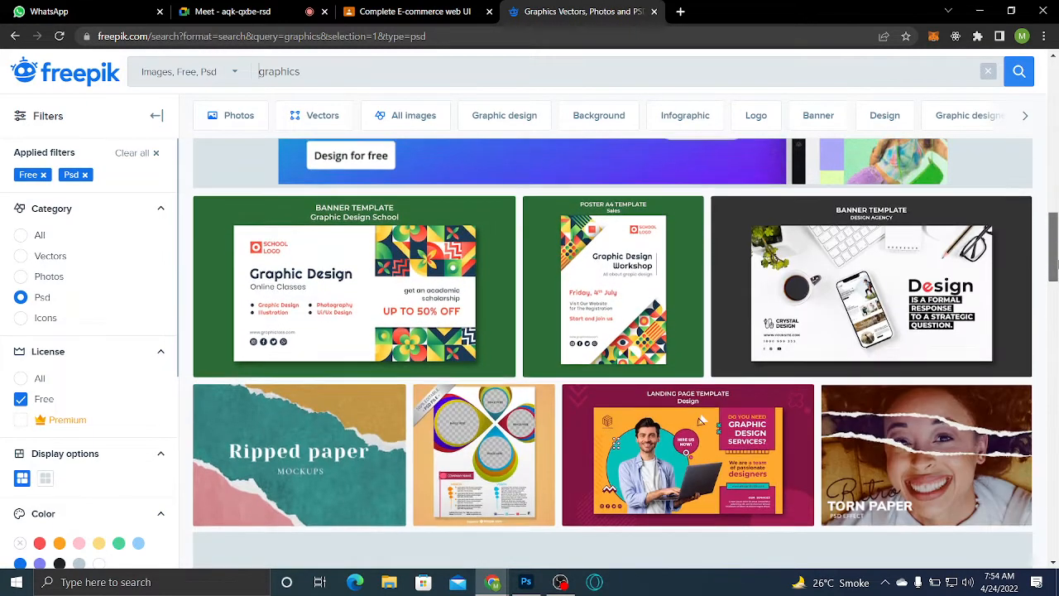
{"action": "left_click_drag", "start_coordinate": [1058, 262], "coordinate": [1058, 308]}
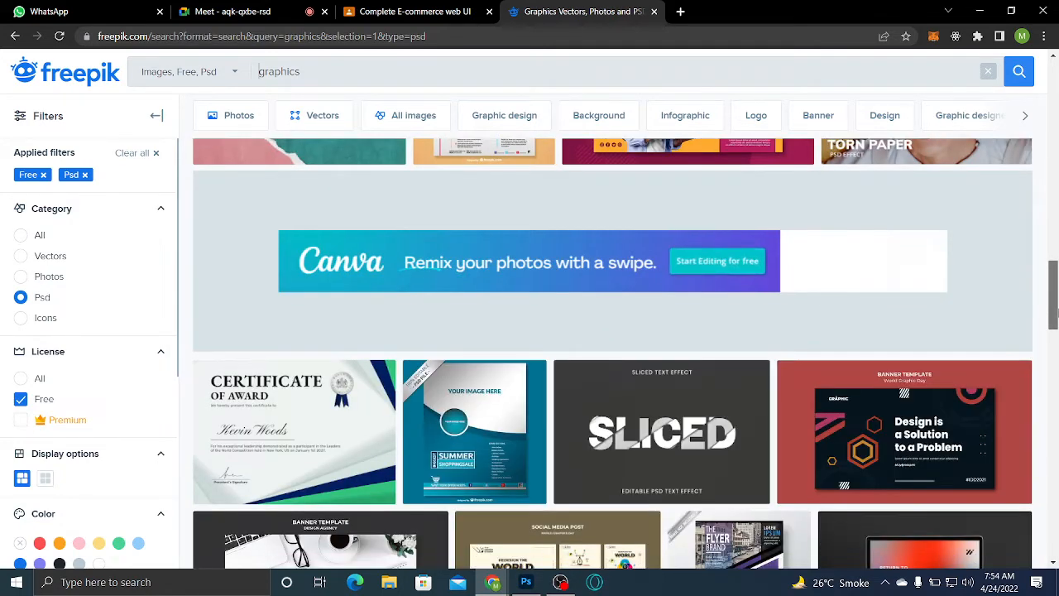
Admit the waiting participant to the Google Meet call and close the browser page "Complete E-commerce web UI"
{"action": "left_click", "coordinate": [230, 11]}
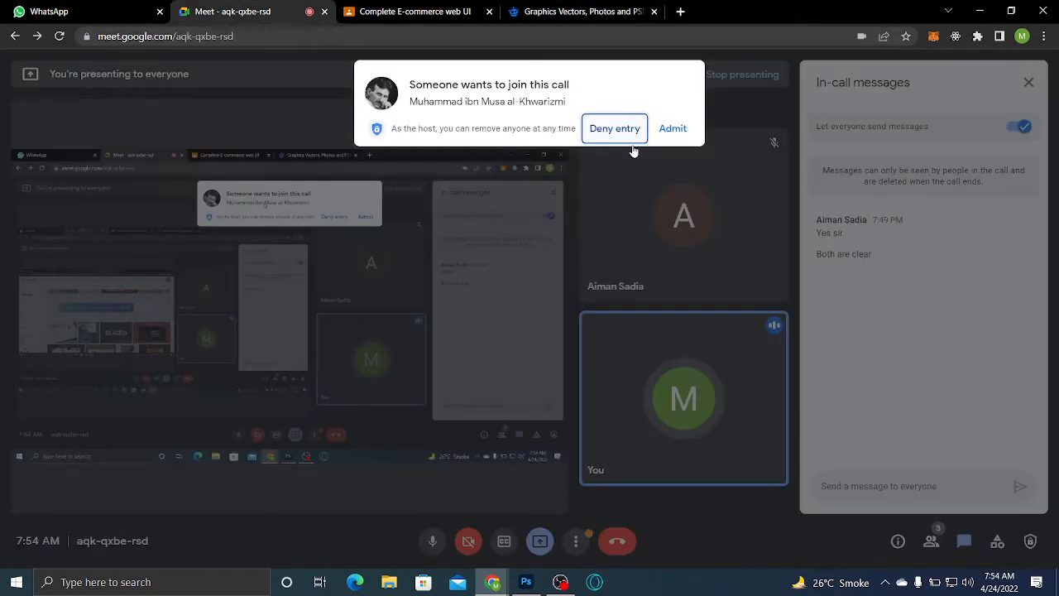
{"action": "left_click", "coordinate": [684, 129]}
{"action": "left_click", "coordinate": [414, 12]}
{"action": "left_click", "coordinate": [523, 7]}
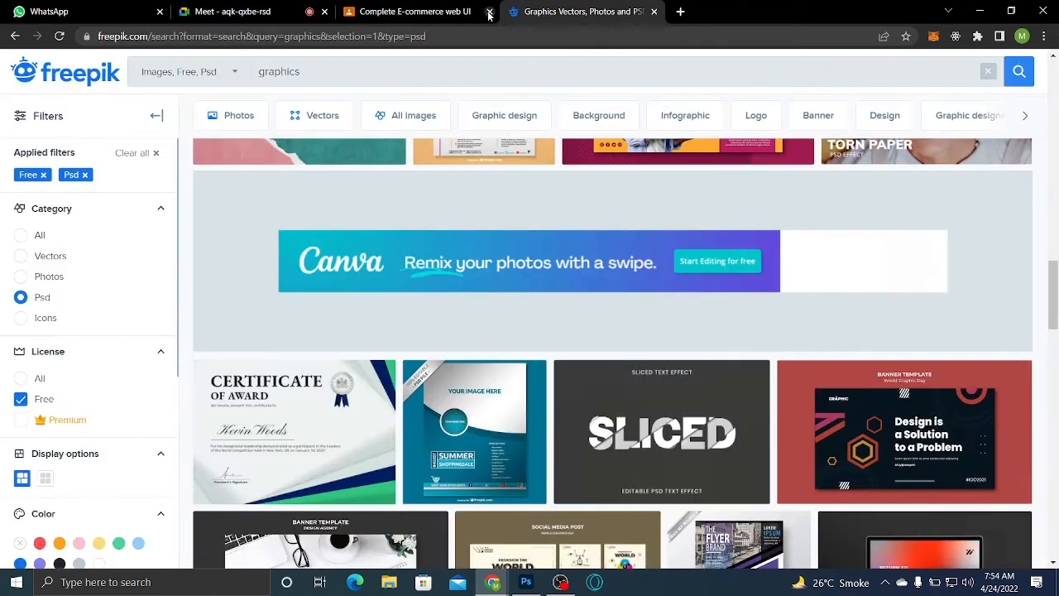
{"action": "left_click", "coordinate": [489, 11]}
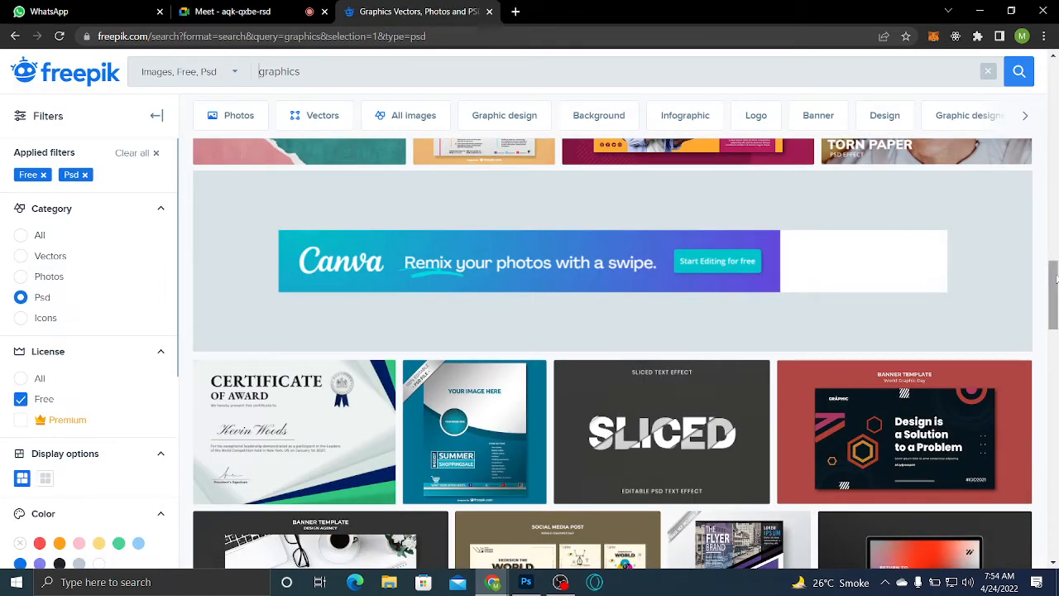
Download the free World Graphic Day banner template with the red background and save its ZIP archive in the Figma course folder
{"action": "mouse_move", "coordinate": [1056, 279]}
{"action": "left_mouse_down"}
{"action": "mouse_move", "coordinate": [1054, 354]}
{"action": "mouse_move", "coordinate": [1055, 189]}
{"action": "mouse_move", "coordinate": [1055, 471]}
{"action": "mouse_move", "coordinate": [1055, 291]}
{"action": "left_mouse_up"}
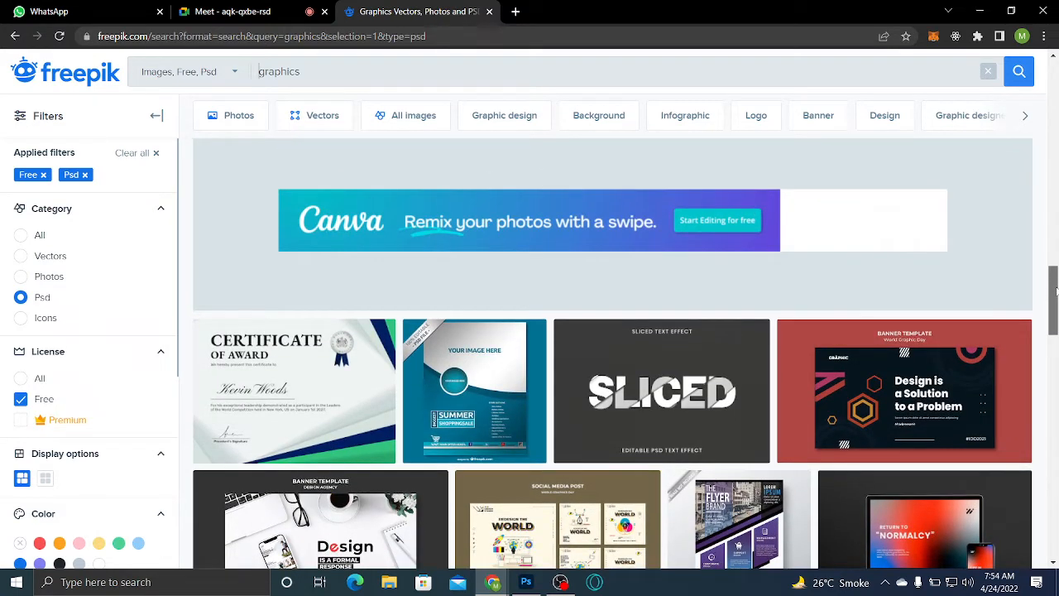
{"action": "left_click", "coordinate": [964, 378]}
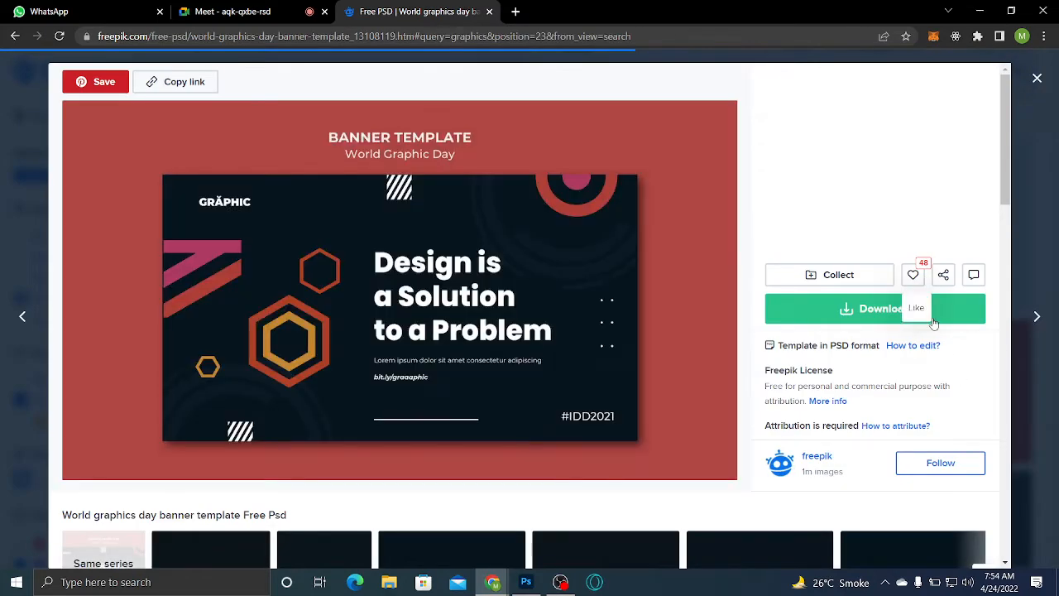
{"action": "left_click", "coordinate": [885, 323]}
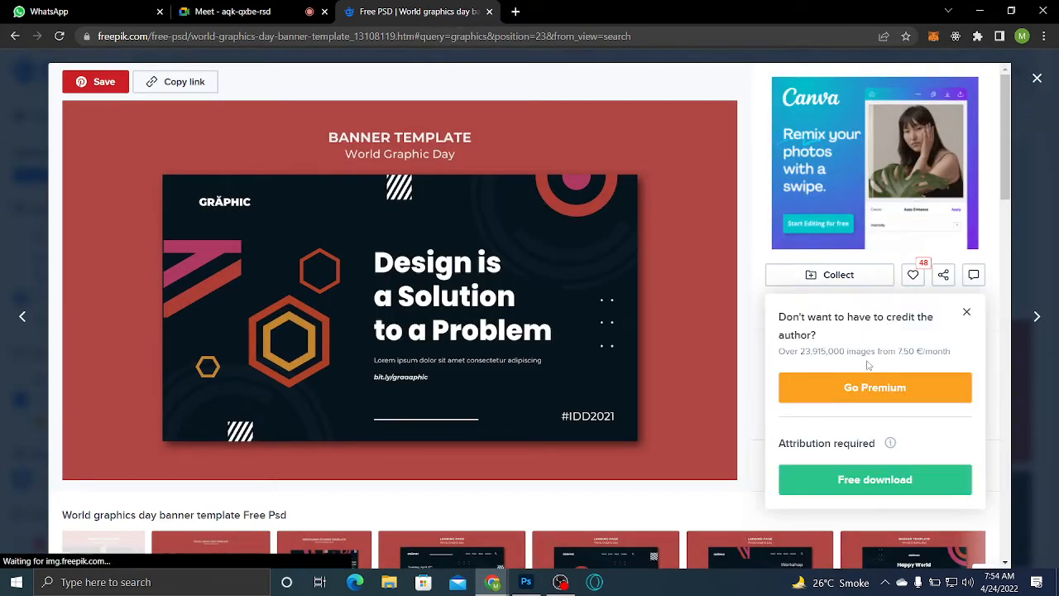
{"action": "left_click", "coordinate": [892, 492]}
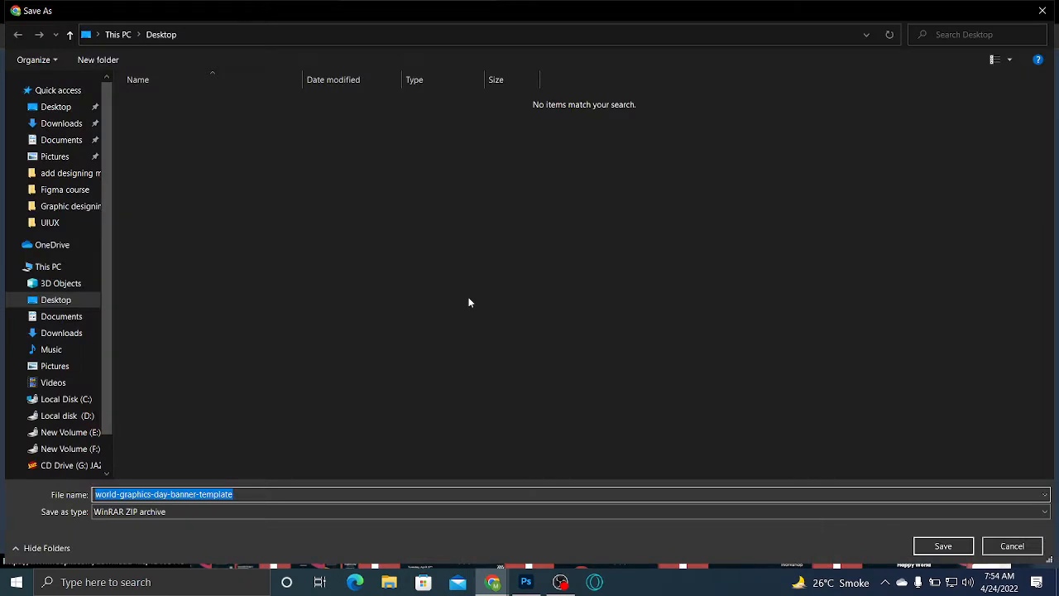
{"action": "left_click", "coordinate": [64, 196]}
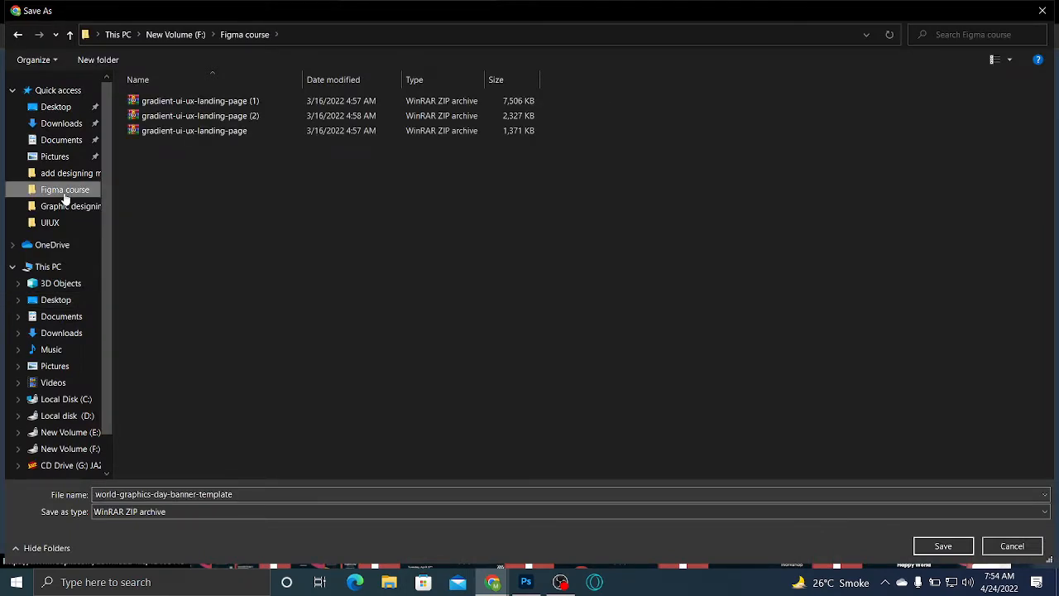
{"action": "left_click", "coordinate": [928, 544]}
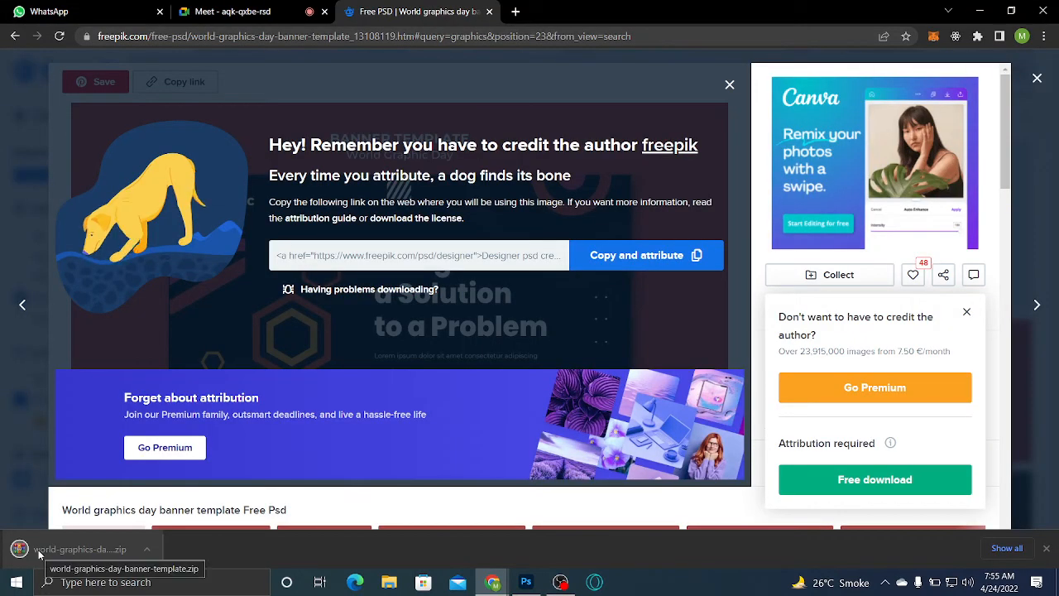
Open 5140226.psd in Photoshop from the downloaded world-graphics-day-banner-template.zip archive, and minimize the archive window
{"action": "left_click", "coordinate": [39, 551]}
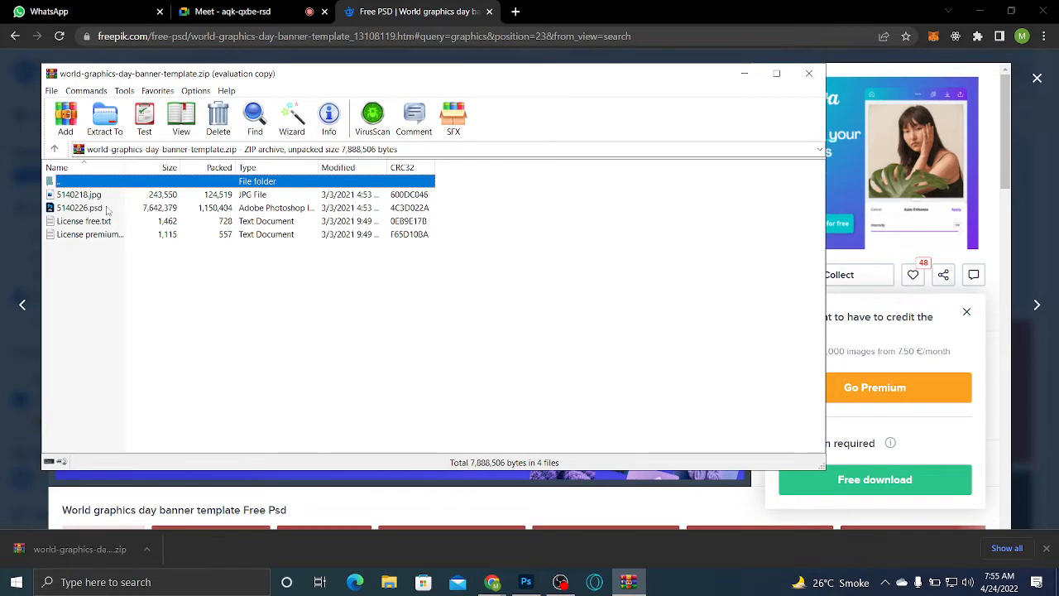
{"action": "double_click", "coordinate": [106, 211]}
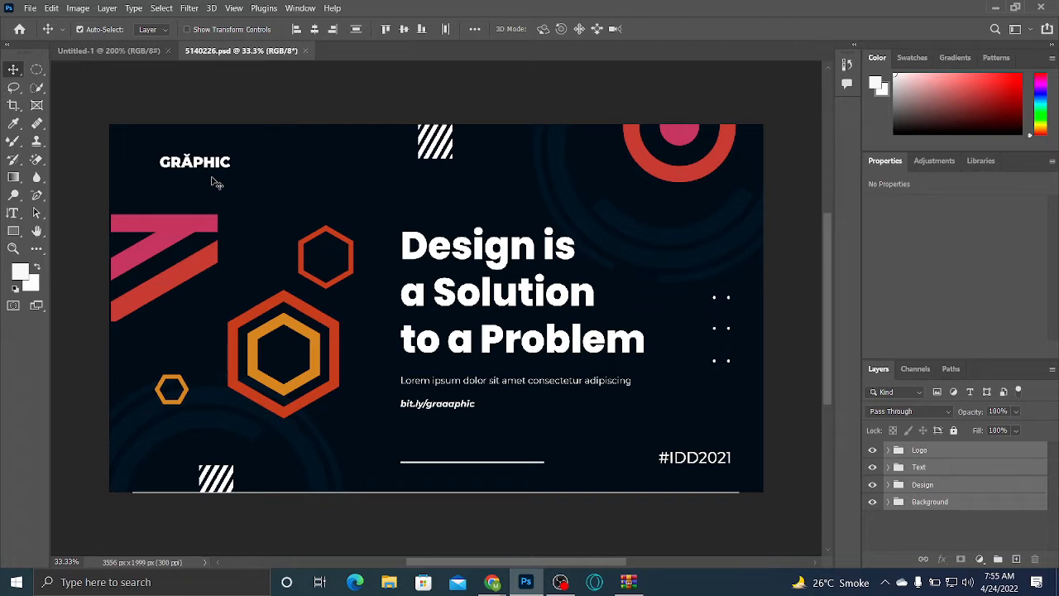
{"action": "left_click", "coordinate": [629, 582]}
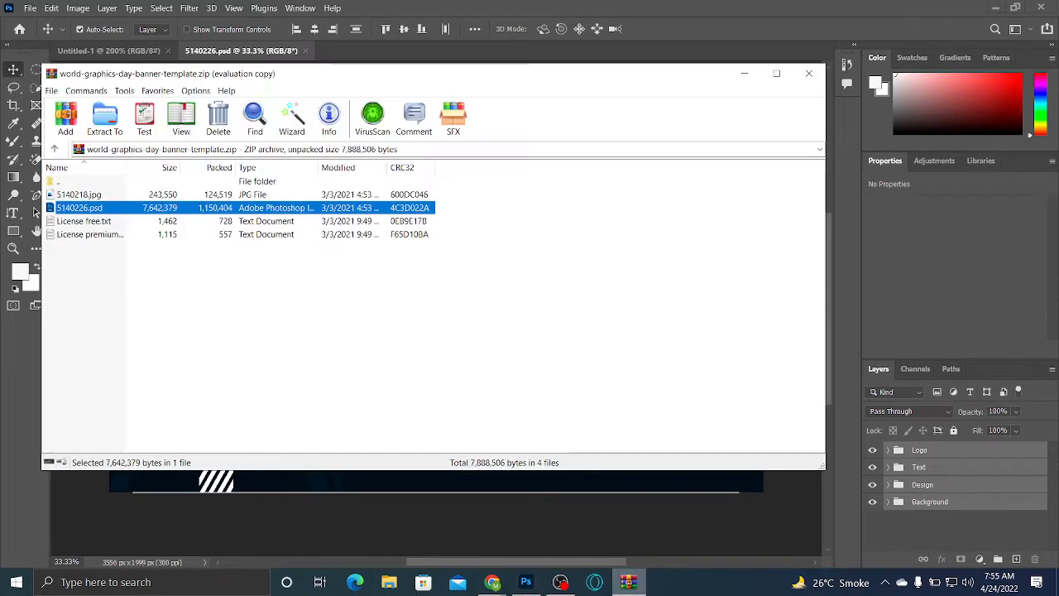
{"action": "left_click", "coordinate": [138, 303]}
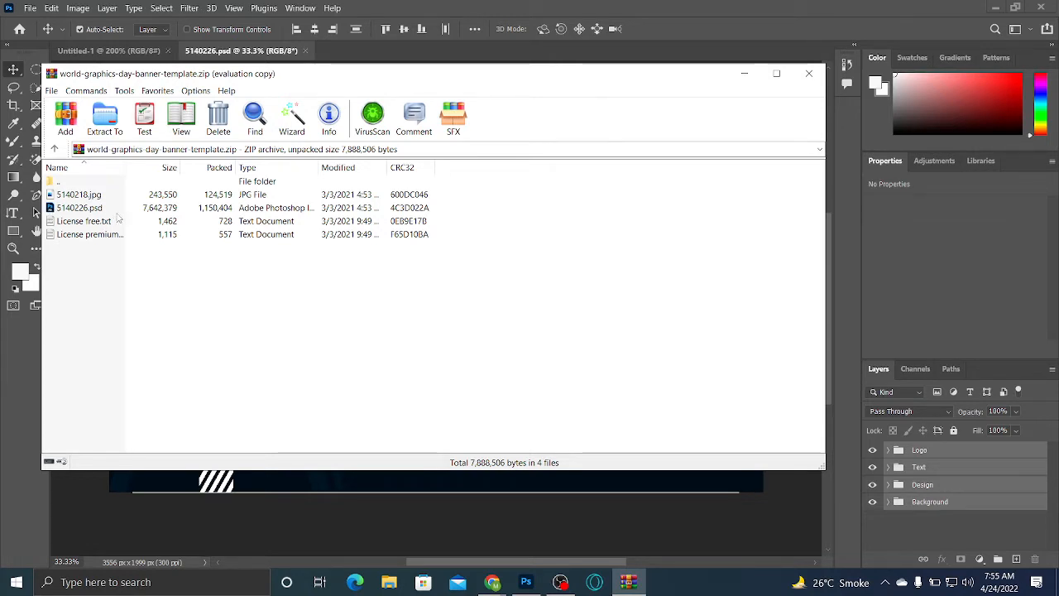
{"action": "left_click", "coordinate": [744, 74]}
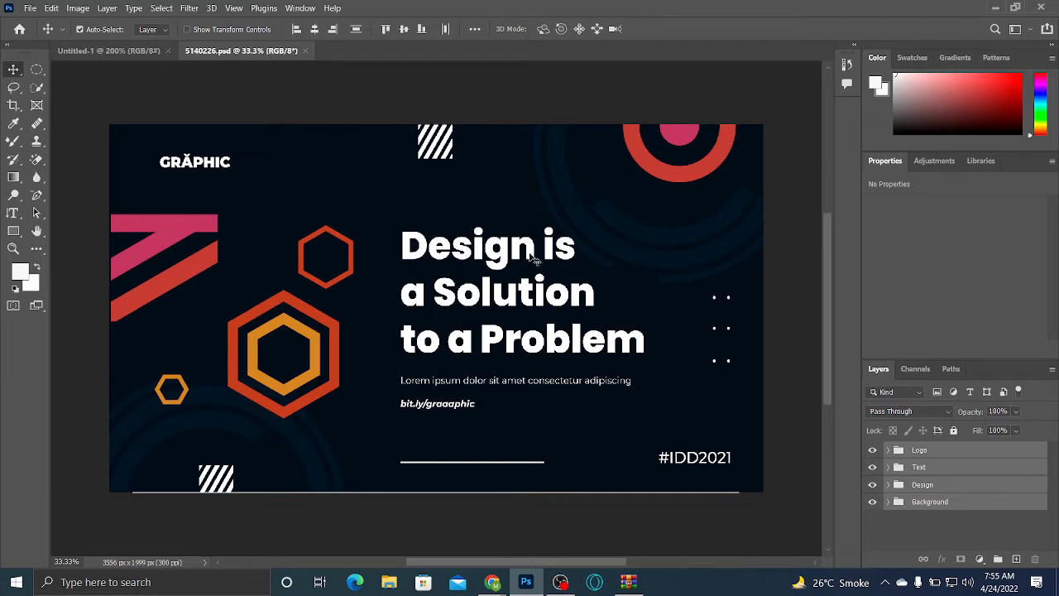
Replace the missing font of the "Design is a Solution to a Problem" title with the default font and commit the text
{"action": "left_click", "coordinate": [924, 454]}
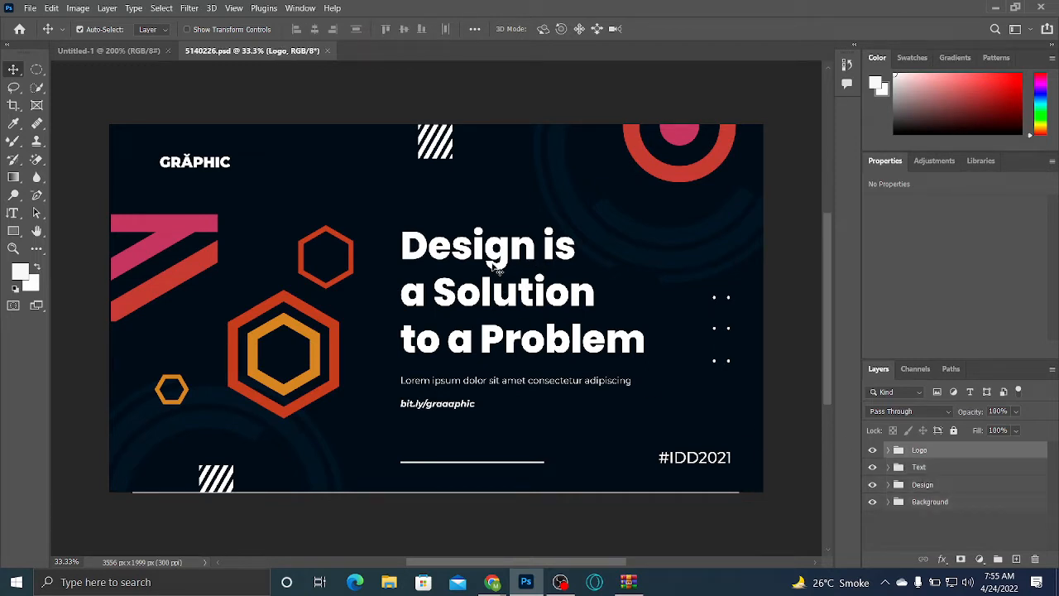
{"action": "left_click", "coordinate": [502, 258]}
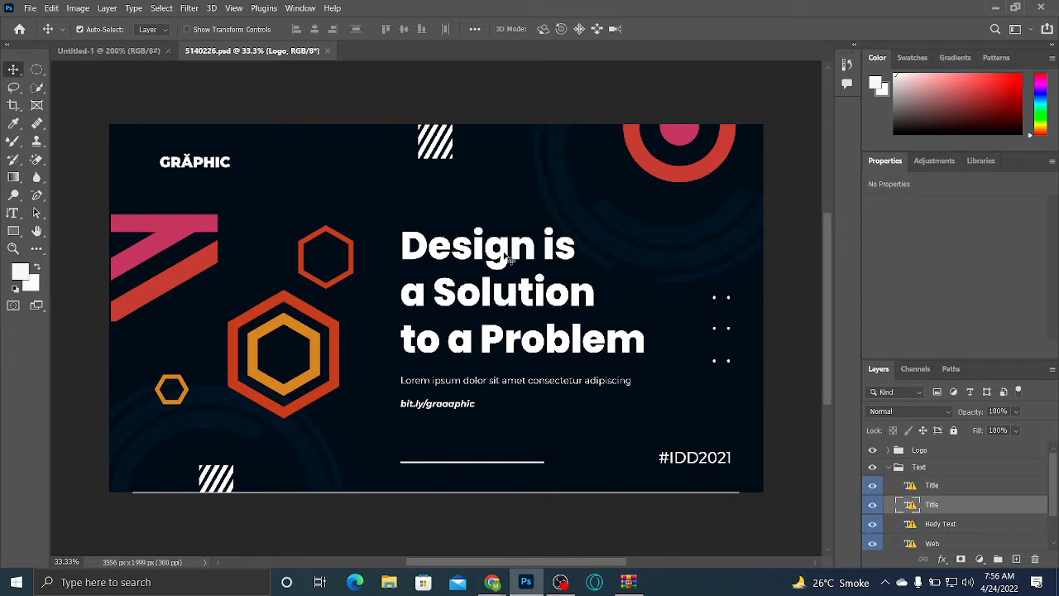
{"action": "double_click", "coordinate": [509, 259]}
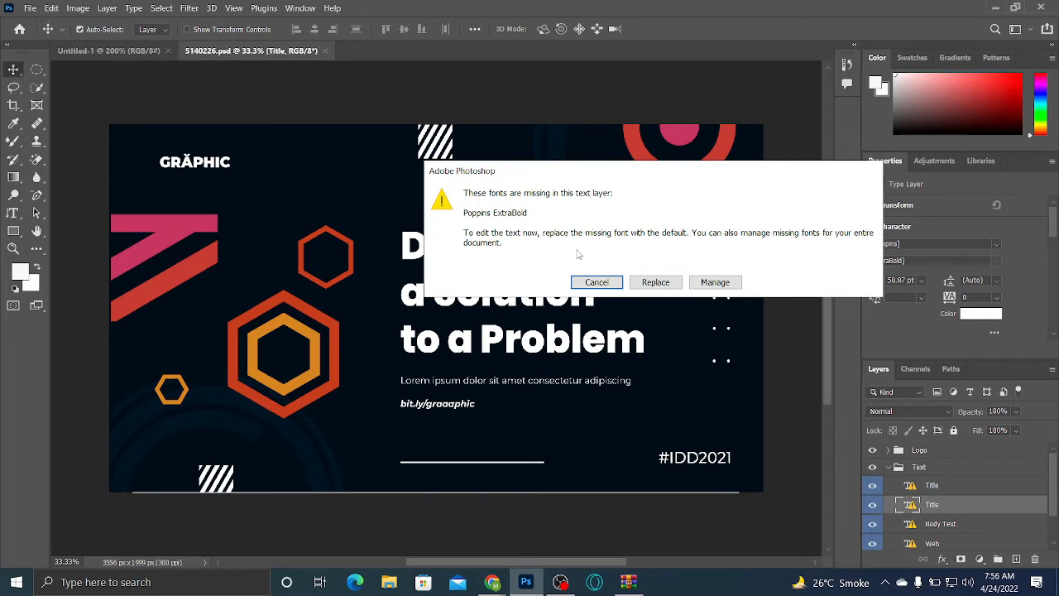
{"action": "left_click", "coordinate": [645, 283]}
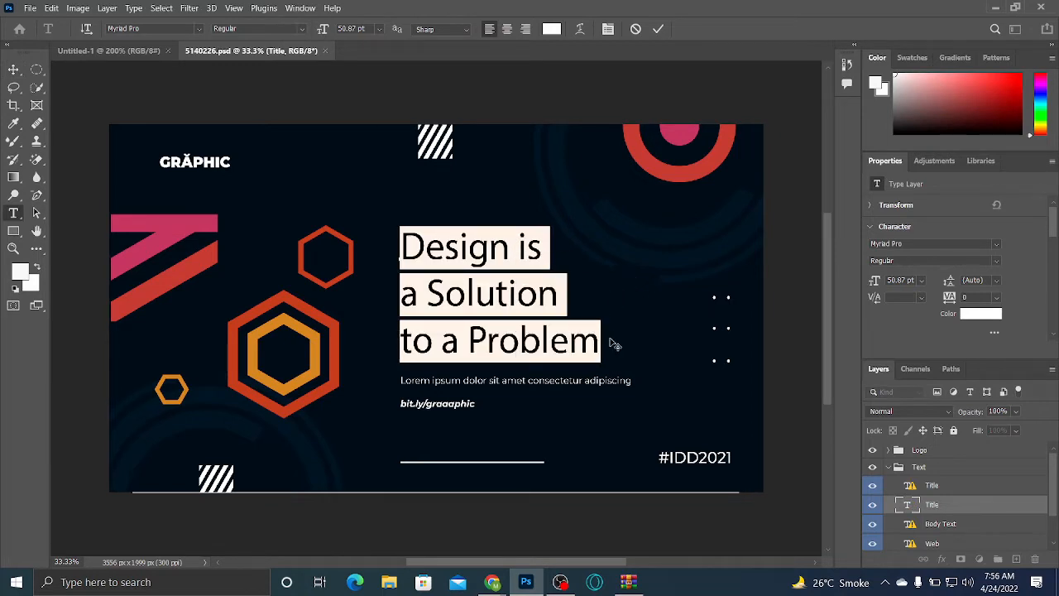
{"action": "left_click", "coordinate": [660, 29]}
{"action": "key", "text": "v"}
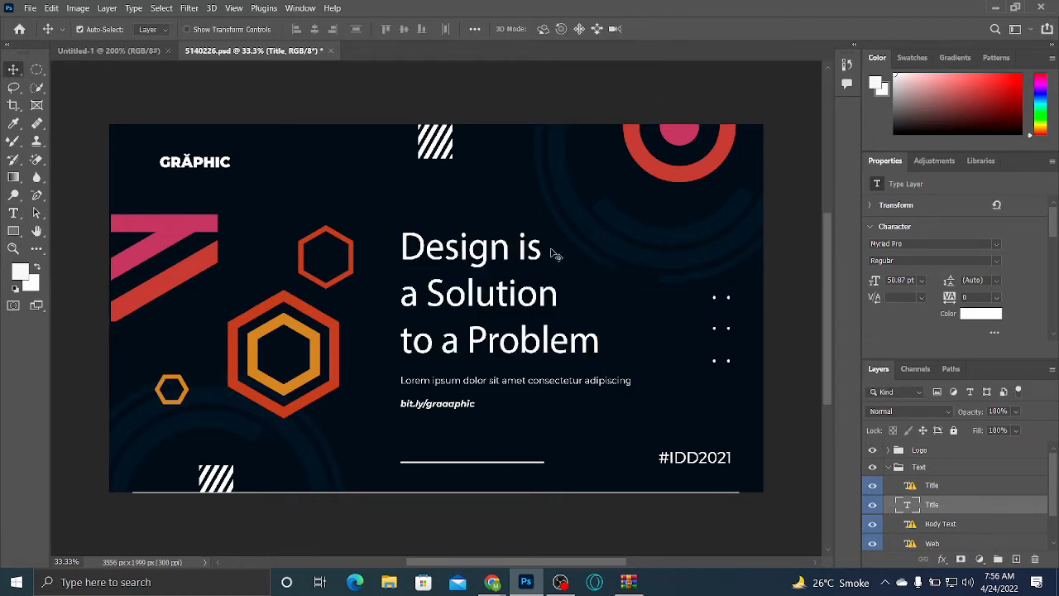
{"action": "double_click", "coordinate": [451, 258]}
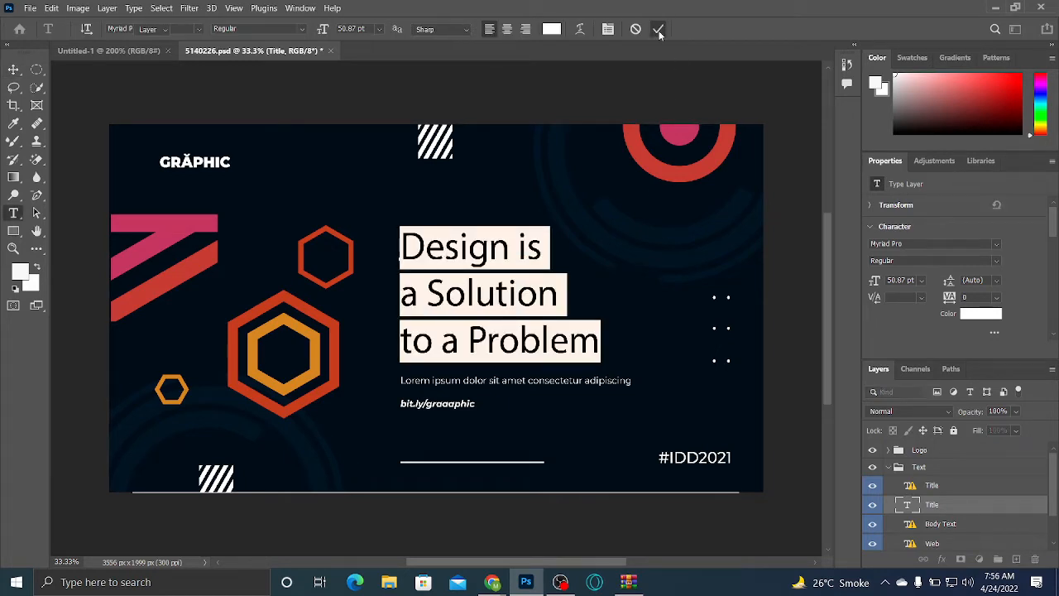
{"action": "left_click", "coordinate": [256, 221]}
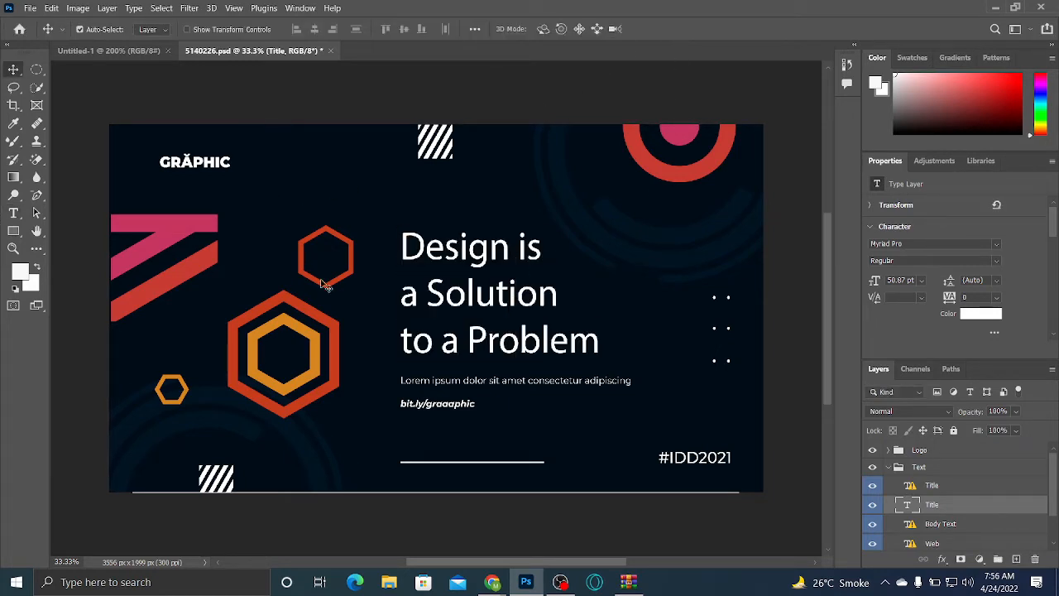
Move the large concentric hexagons up and to the left in the banner, and copy them into the Untitled-1 document
{"action": "left_click_drag", "start_coordinate": [332, 389], "coordinate": [294, 340]}
{"action": "left_click", "coordinate": [317, 339]}
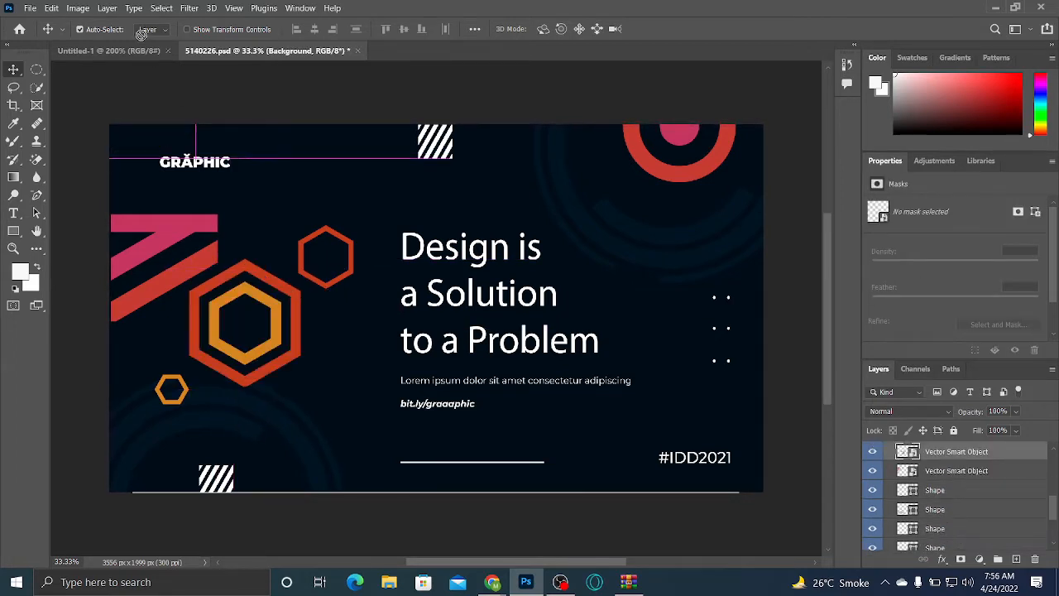
{"action": "left_click_drag", "start_coordinate": [141, 34], "coordinate": [517, 318]}
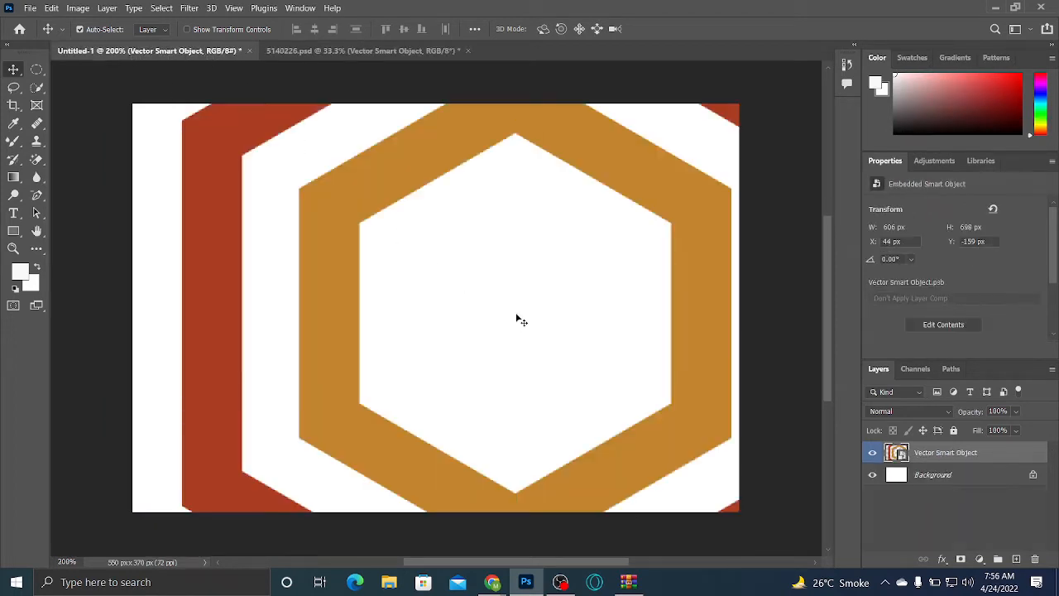
{"action": "left_click", "coordinate": [294, 51]}
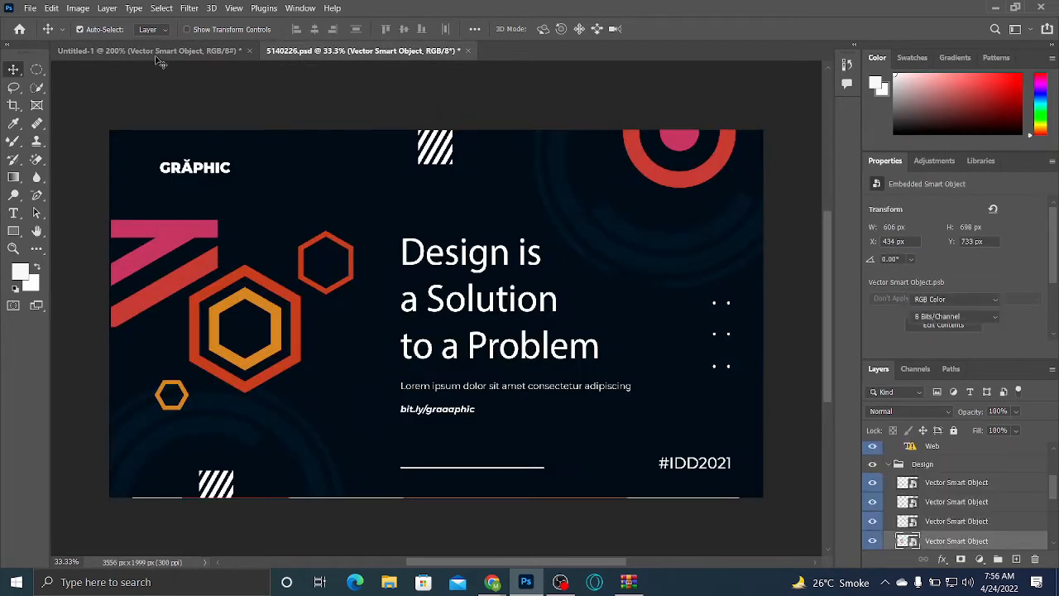
{"action": "left_click", "coordinate": [154, 52]}
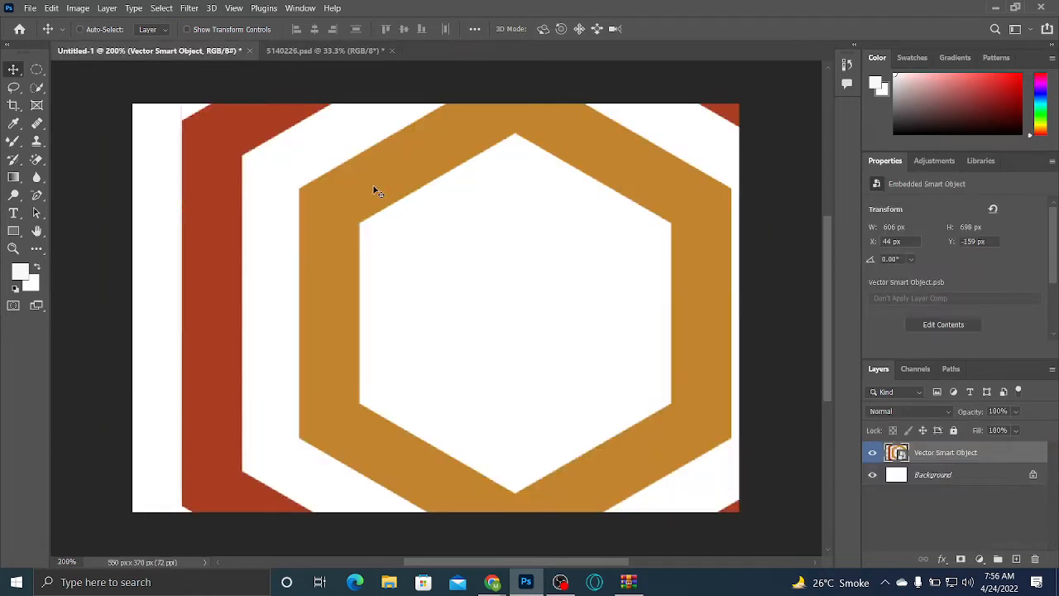
Scale the hexagon graphic in Untitled-1 down to about 121 × 140 px with Free Transform and place it right of the canvas centre
{"action": "key", "text": "ctrl+minus"}
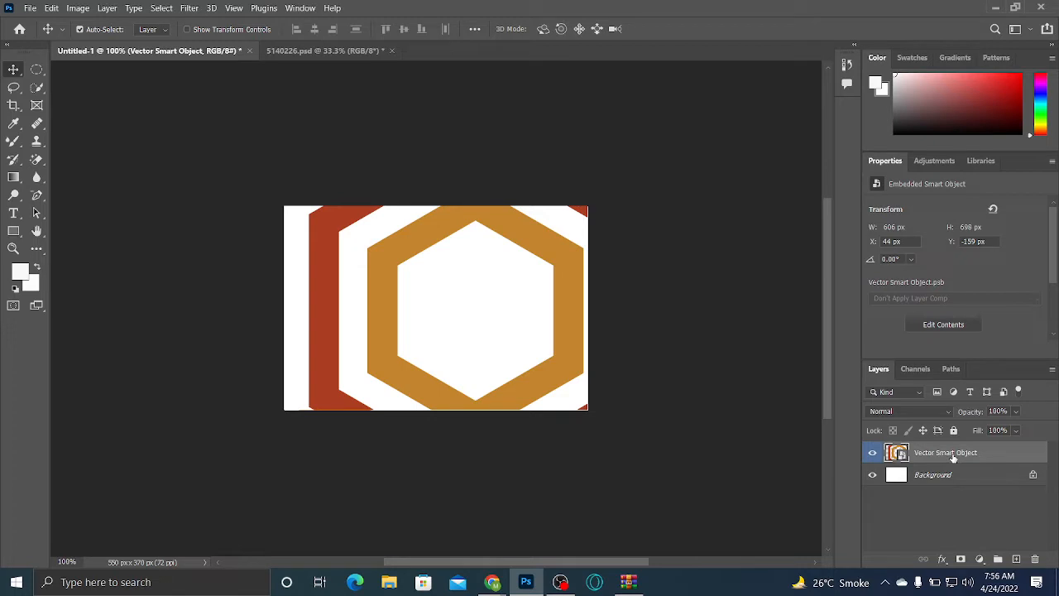
{"action": "left_click_drag", "start_coordinate": [560, 328], "coordinate": [548, 327]}
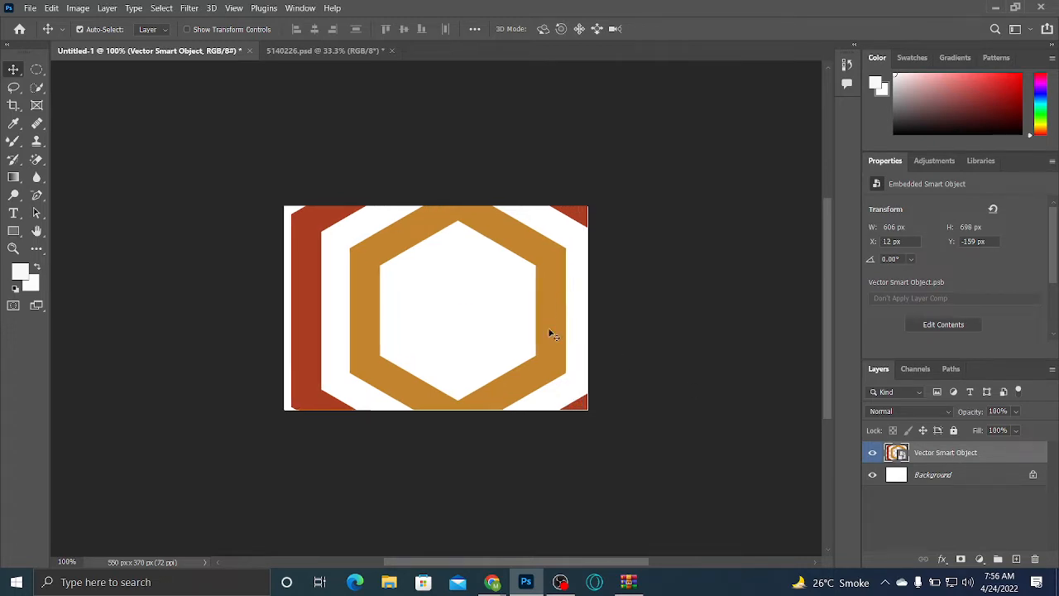
{"action": "key", "text": "ctrl+minus"}
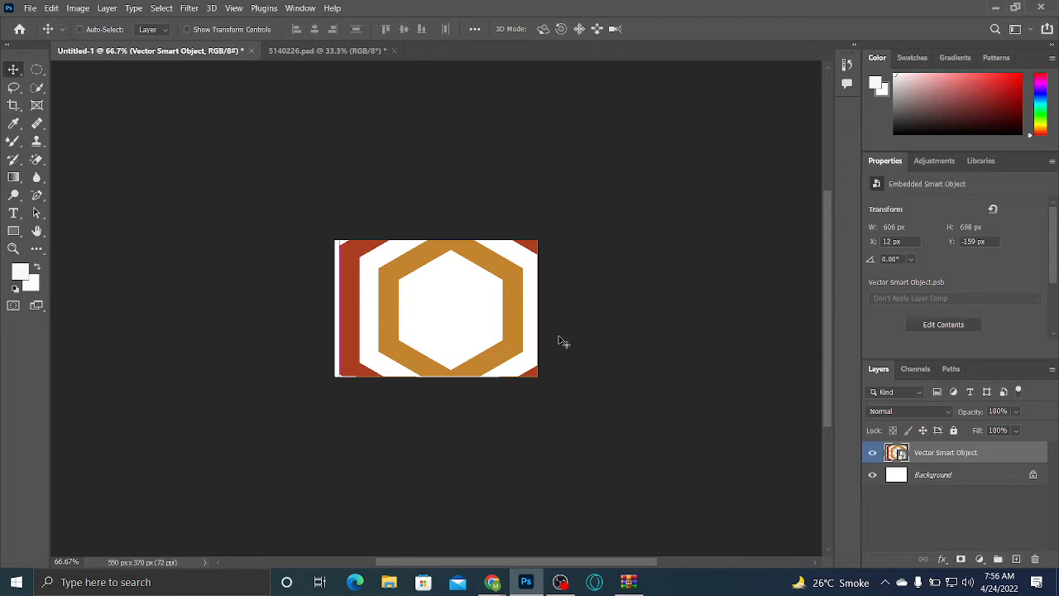
{"action": "key", "text": "ctrl+t"}
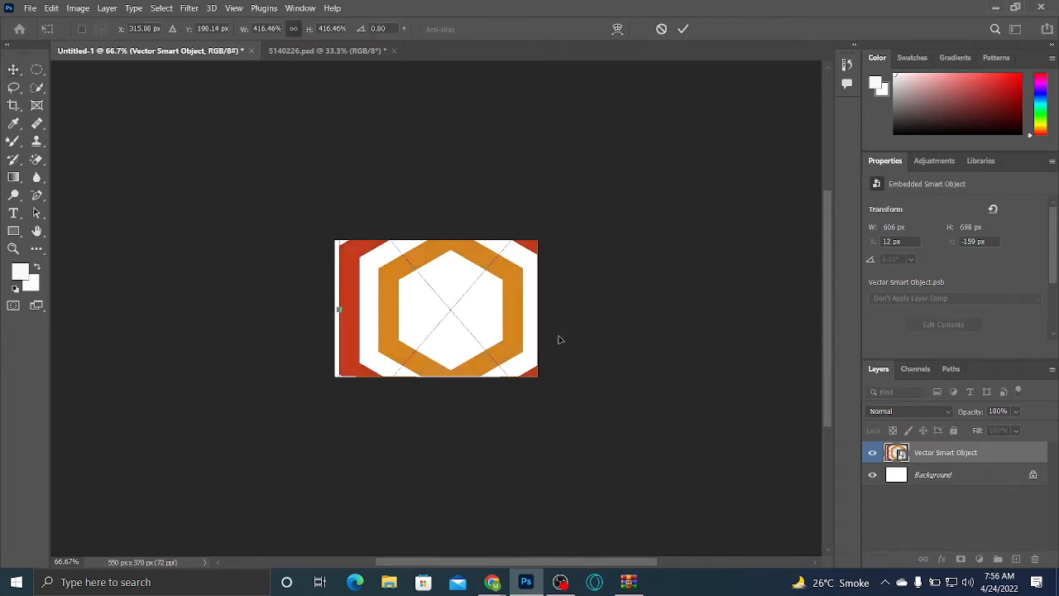
{"action": "left_click_drag", "start_coordinate": [339, 311], "coordinate": [455, 308]}
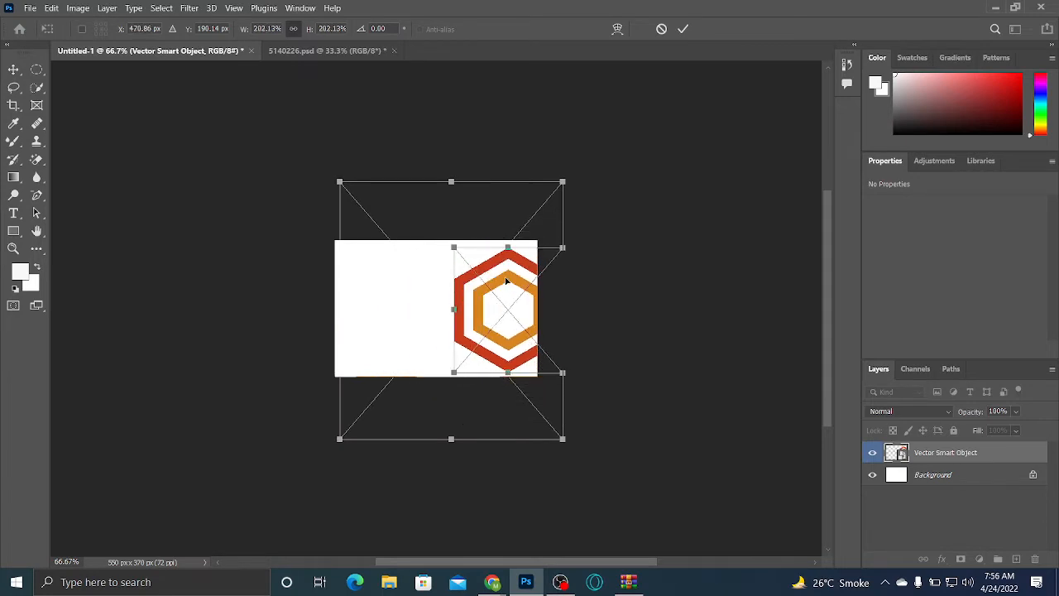
{"action": "left_click_drag", "start_coordinate": [507, 281], "coordinate": [451, 279]}
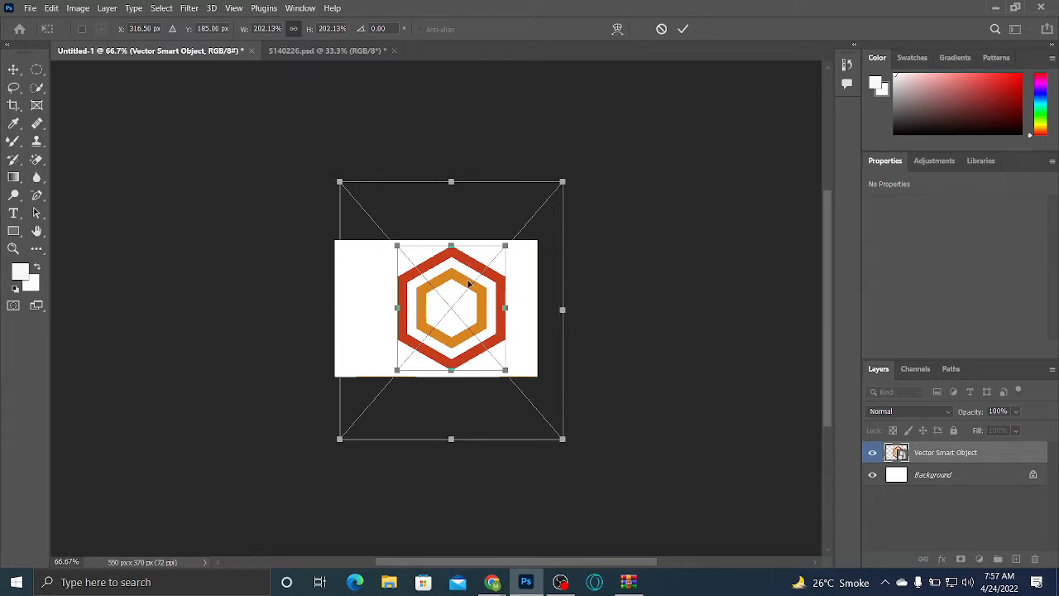
{"action": "key", "text": "ctrl+plus"}
{"action": "key", "text": "ctrl+plus"}
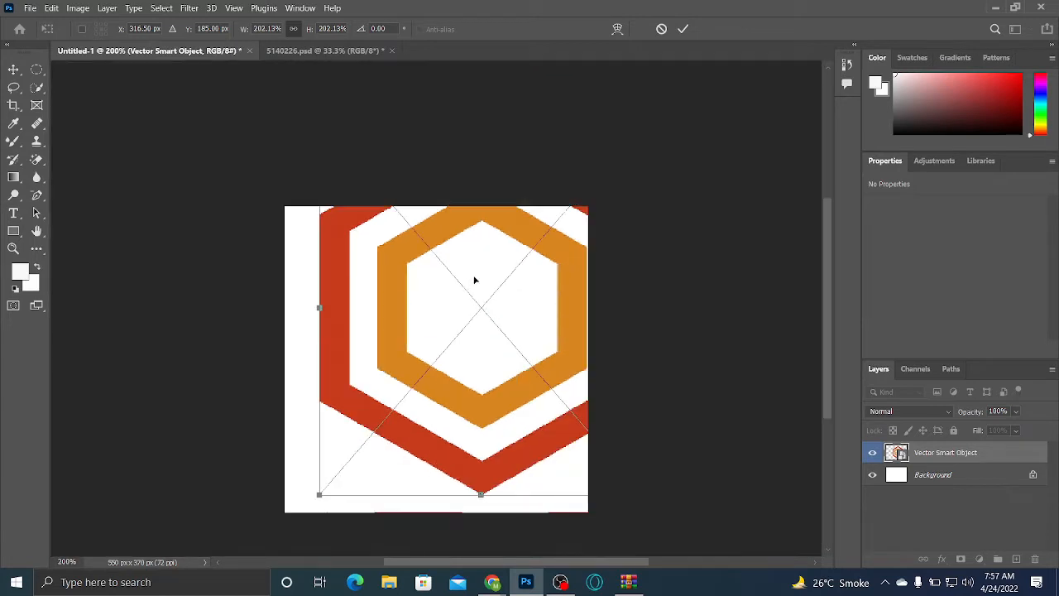
{"action": "key", "text": "ctrl+minus"}
{"action": "key", "text": "ctrl+plus"}
{"action": "left_click_drag", "start_coordinate": [319, 119], "coordinate": [549, 246]}
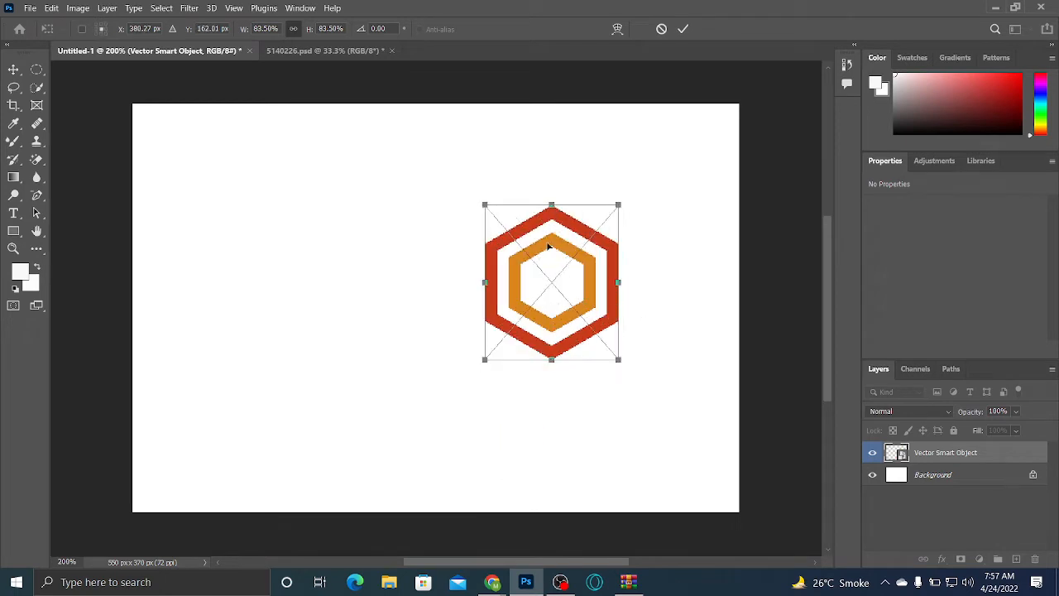
{"action": "left_click", "coordinate": [682, 30]}
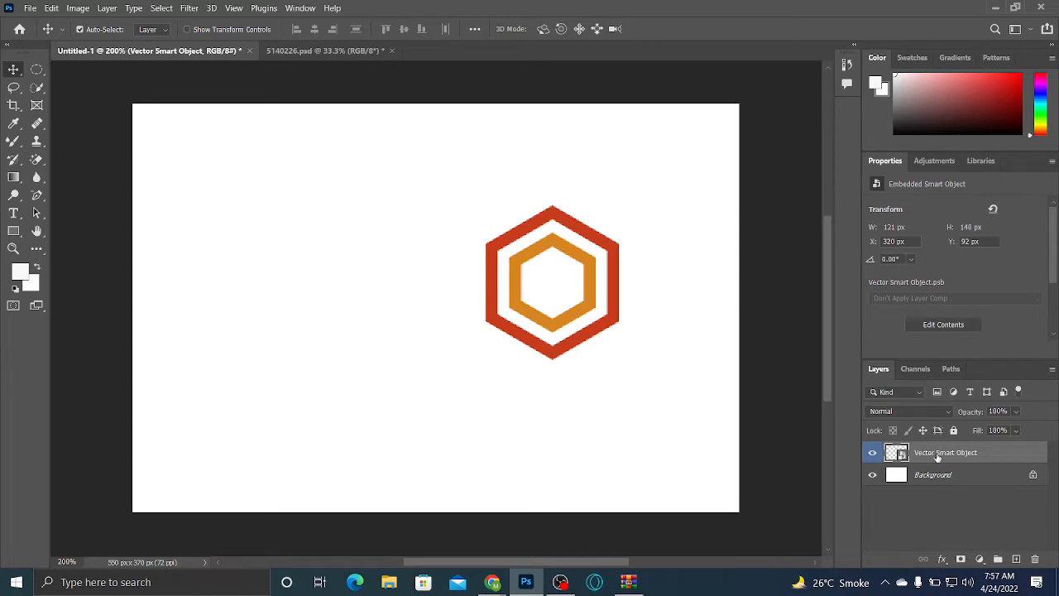
Convert the hexagon layer in Untitled-1 to a smart object
{"action": "right_click", "coordinate": [939, 457]}
{"action": "left_click", "coordinate": [955, 453]}
{"action": "right_click", "coordinate": [960, 454]}
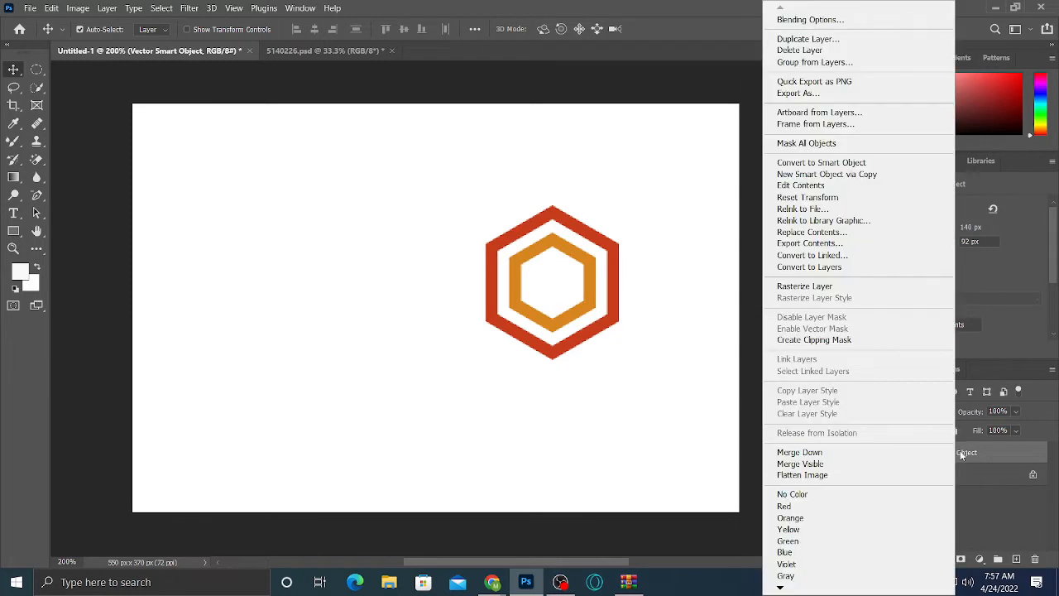
{"action": "right_click", "coordinate": [960, 452]}
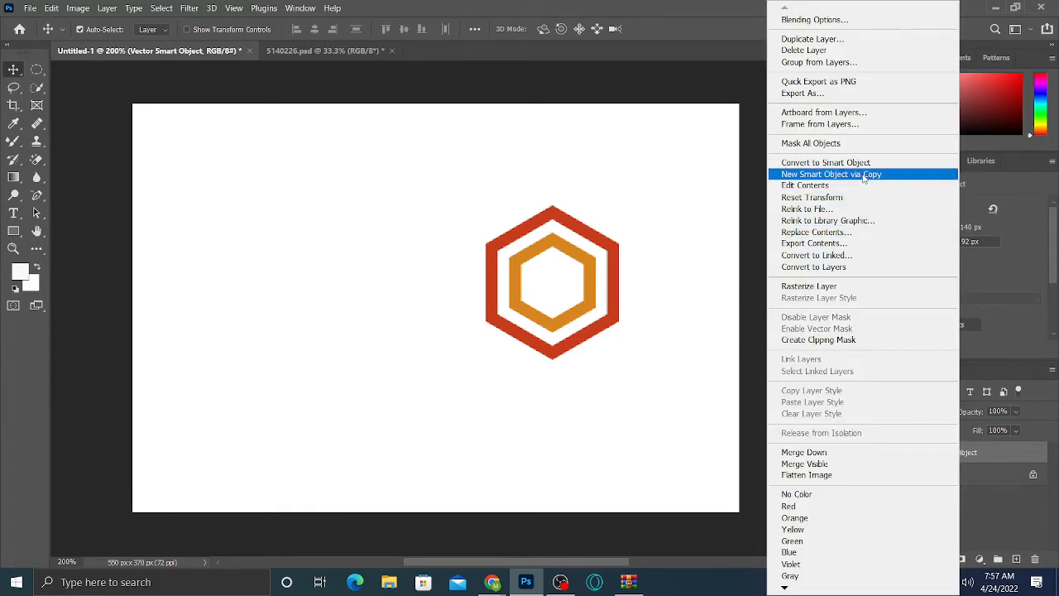
{"action": "left_click", "coordinate": [839, 162]}
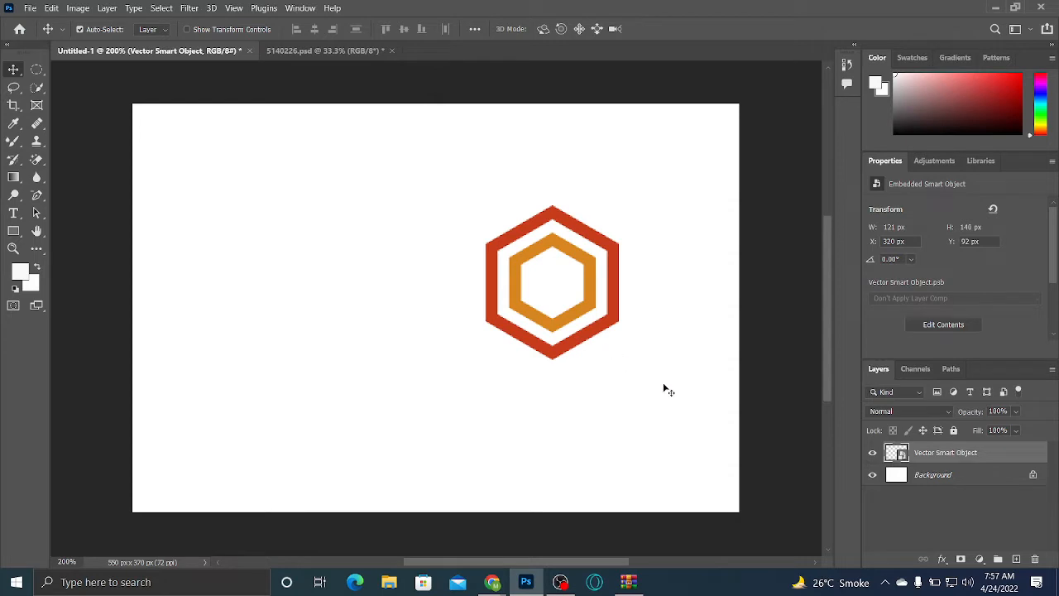
{"action": "right_click", "coordinate": [919, 457]}
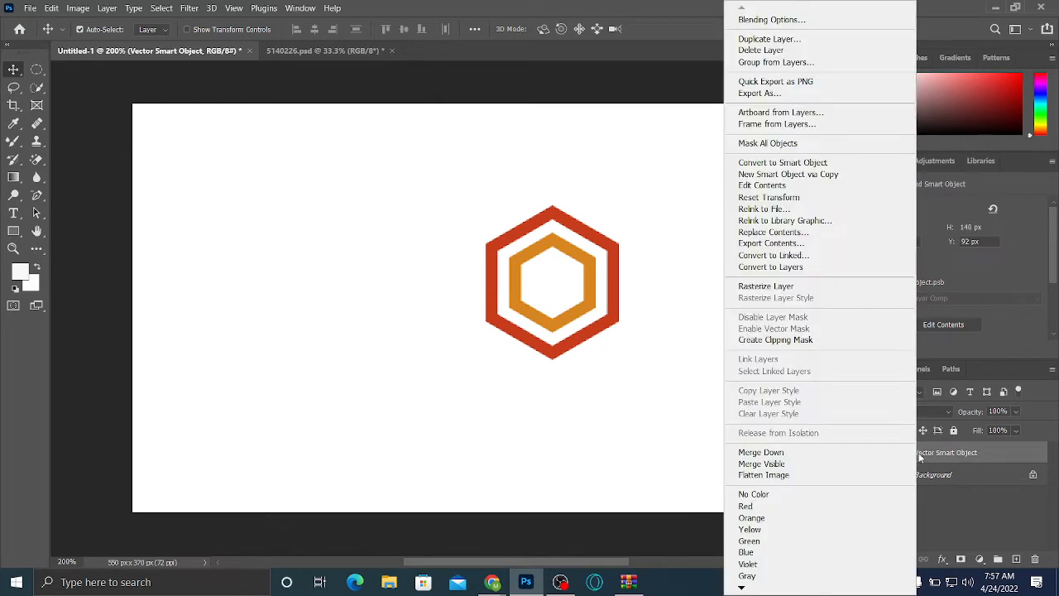
{"action": "left_click", "coordinate": [795, 163]}
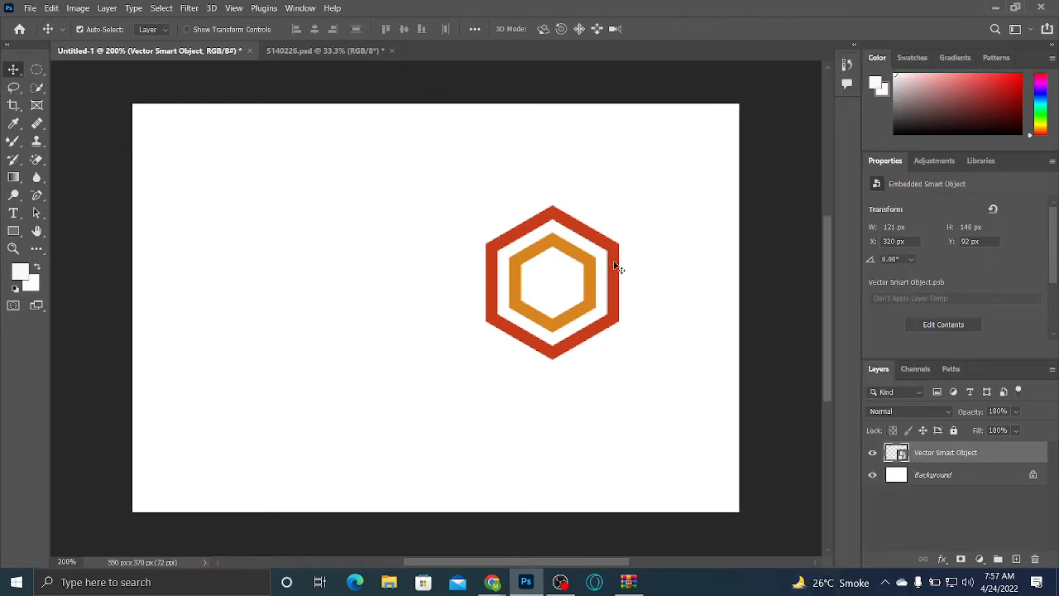
Enlarge the hexagon graphic to about 163 × 189 px with Free Transform and reposition it on the Untitled-1 canvas
{"action": "left_click_drag", "start_coordinate": [614, 266], "coordinate": [587, 263]}
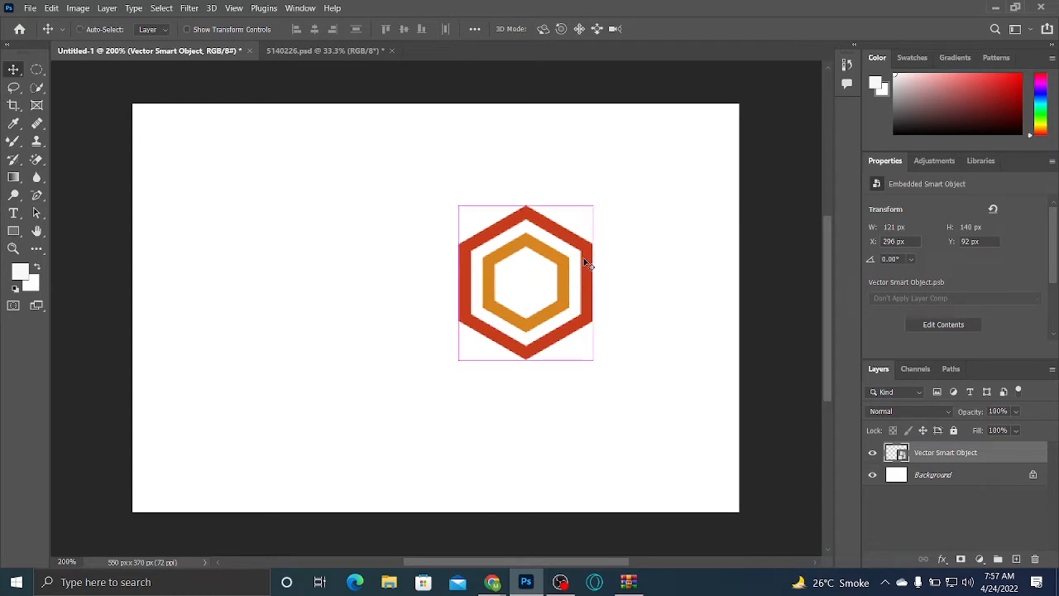
{"action": "key", "text": "ctrl+t"}
{"action": "left_click_drag", "start_coordinate": [593, 359], "coordinate": [662, 396]}
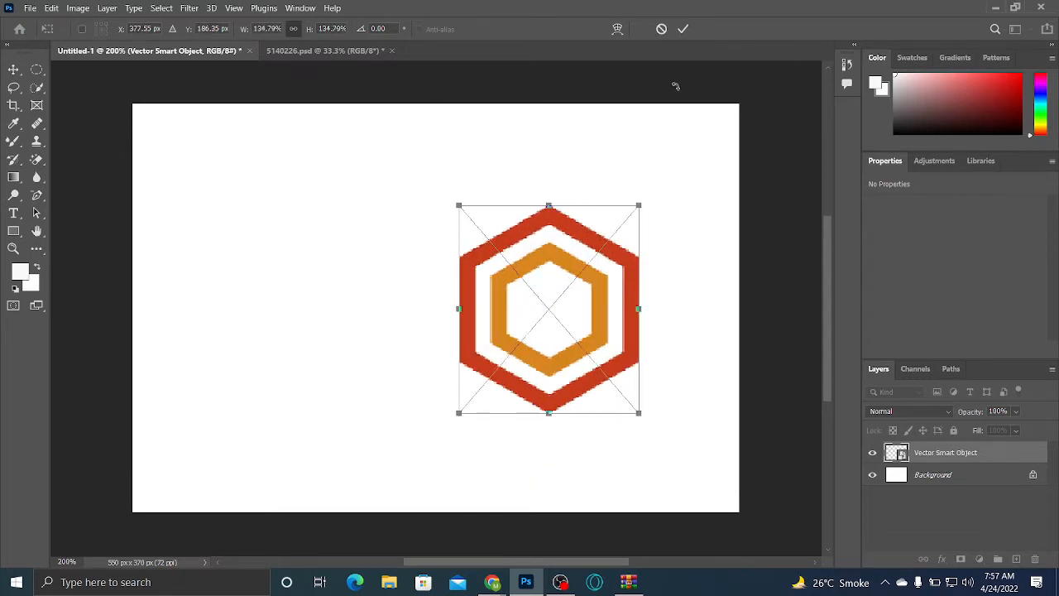
{"action": "left_click", "coordinate": [683, 29]}
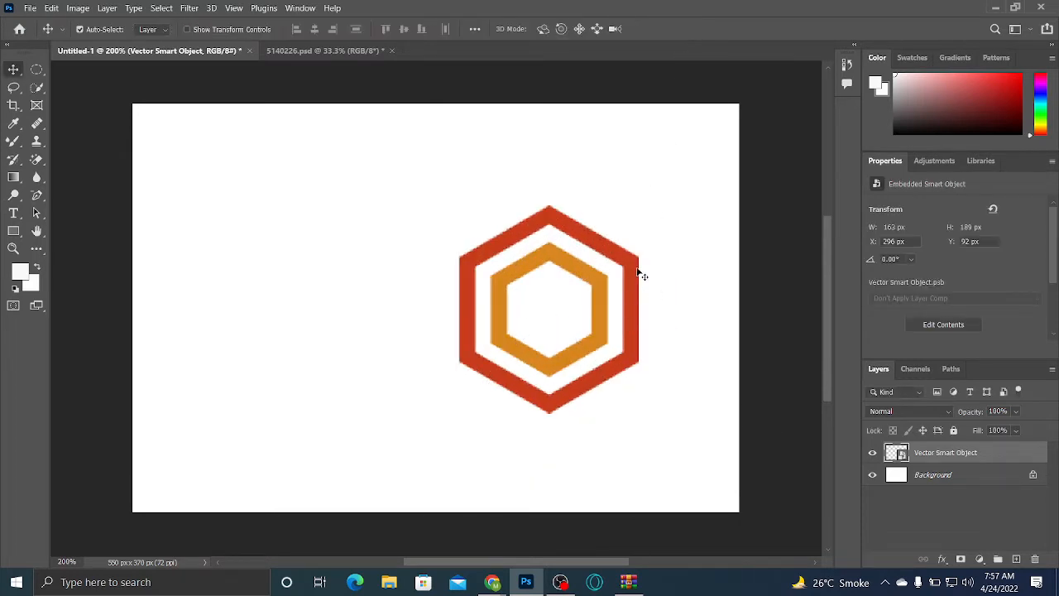
{"action": "left_click_drag", "start_coordinate": [638, 276], "coordinate": [667, 218]}
Shift the large concentric hexagons slightly right and down in the 5140226.psd banner, and reposition the hexagon graphic on the right half of Untitled-1
{"action": "left_click", "coordinate": [333, 52]}
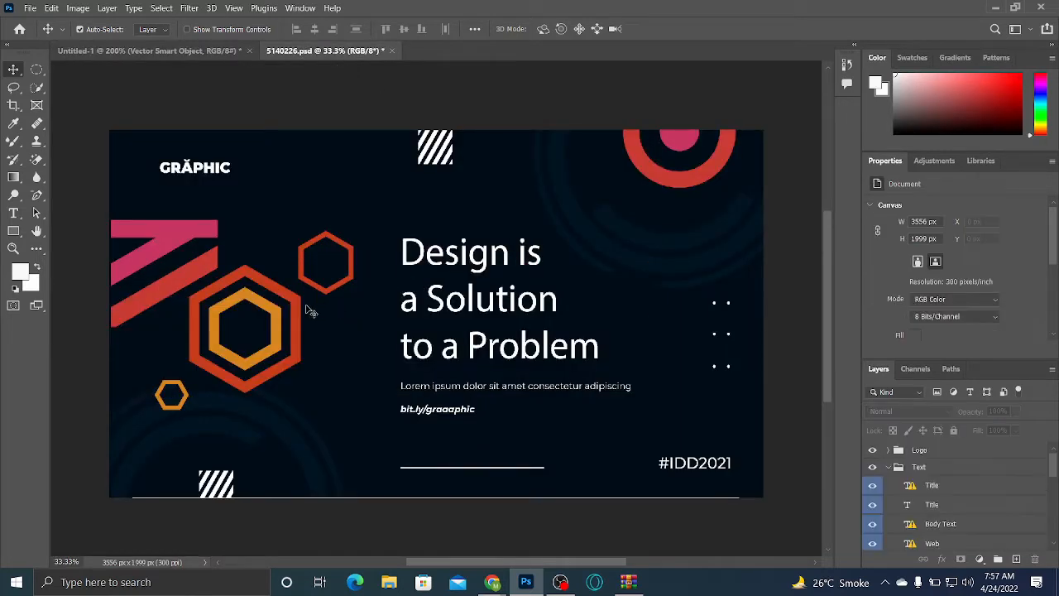
{"action": "mouse_move", "coordinate": [300, 312]}
{"action": "left_mouse_down"}
{"action": "mouse_move", "coordinate": [328, 319]}
{"action": "mouse_move", "coordinate": [316, 317]}
{"action": "left_mouse_up"}
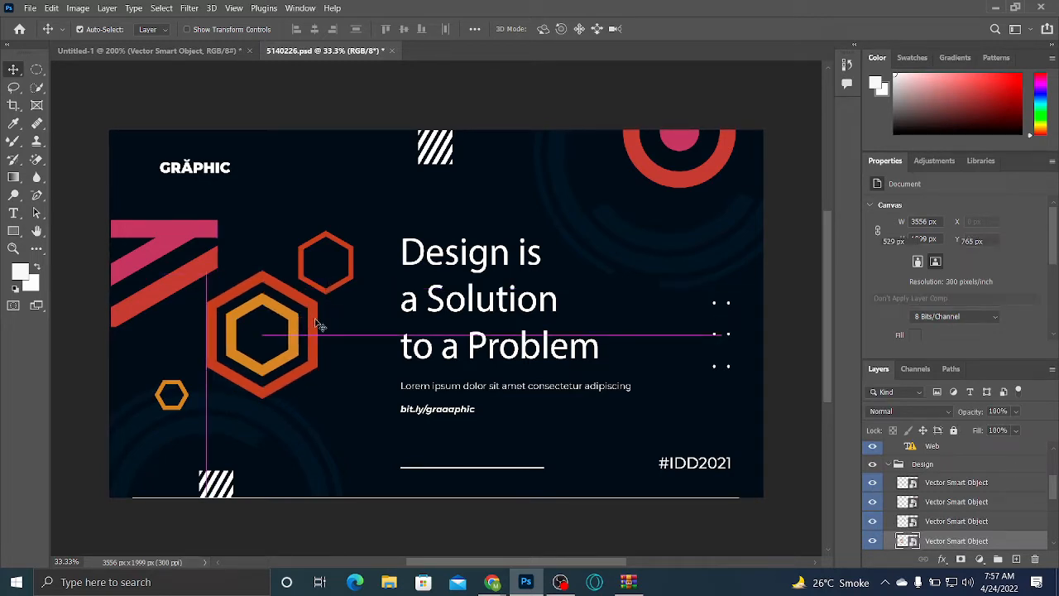
{"action": "left_click", "coordinate": [164, 52]}
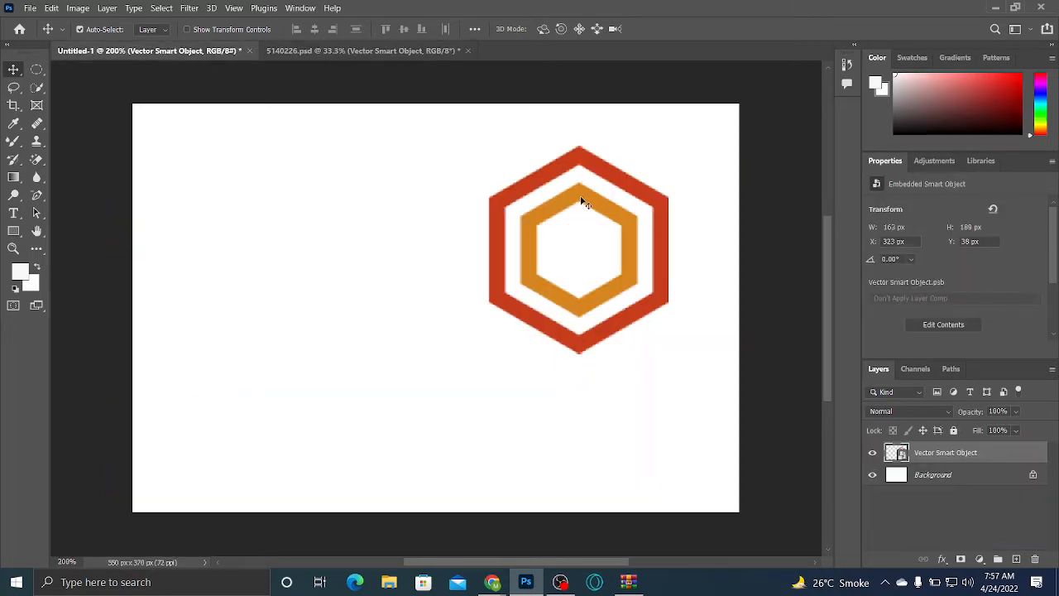
{"action": "left_click_drag", "start_coordinate": [581, 202], "coordinate": [594, 262]}
Move the red and pink concentric circles down in the 5140226.psd banner, and return to the Untitled-1 document
{"action": "left_click", "coordinate": [372, 53]}
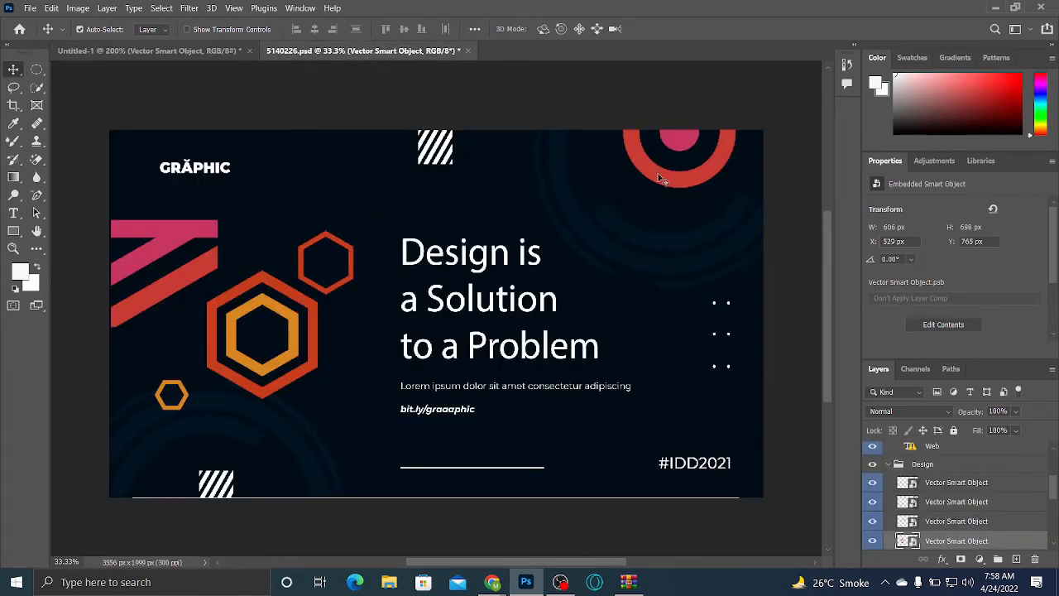
{"action": "left_click_drag", "start_coordinate": [662, 179], "coordinate": [651, 218]}
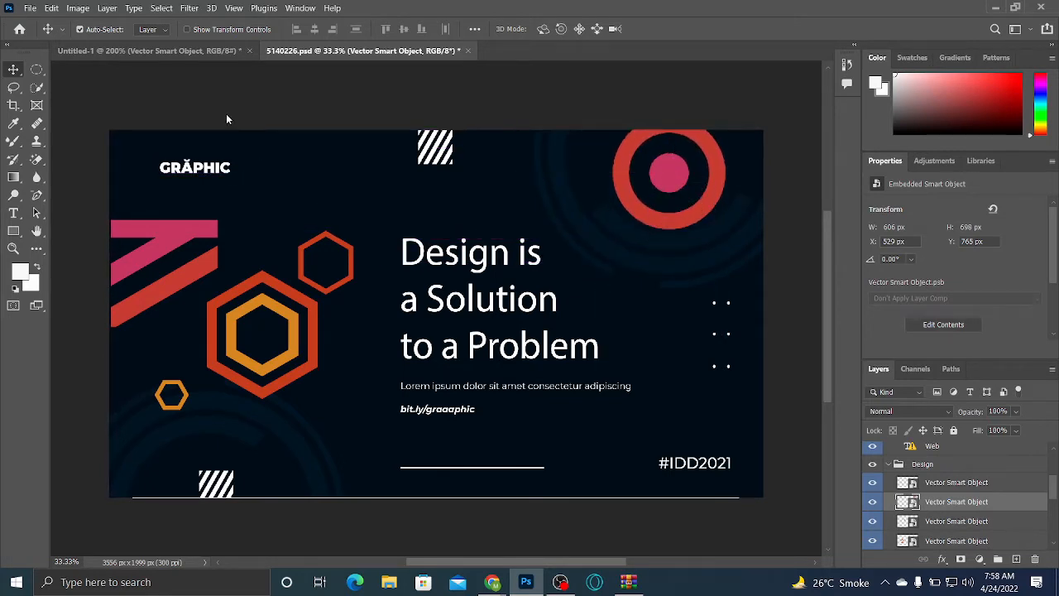
{"action": "left_click", "coordinate": [163, 53]}
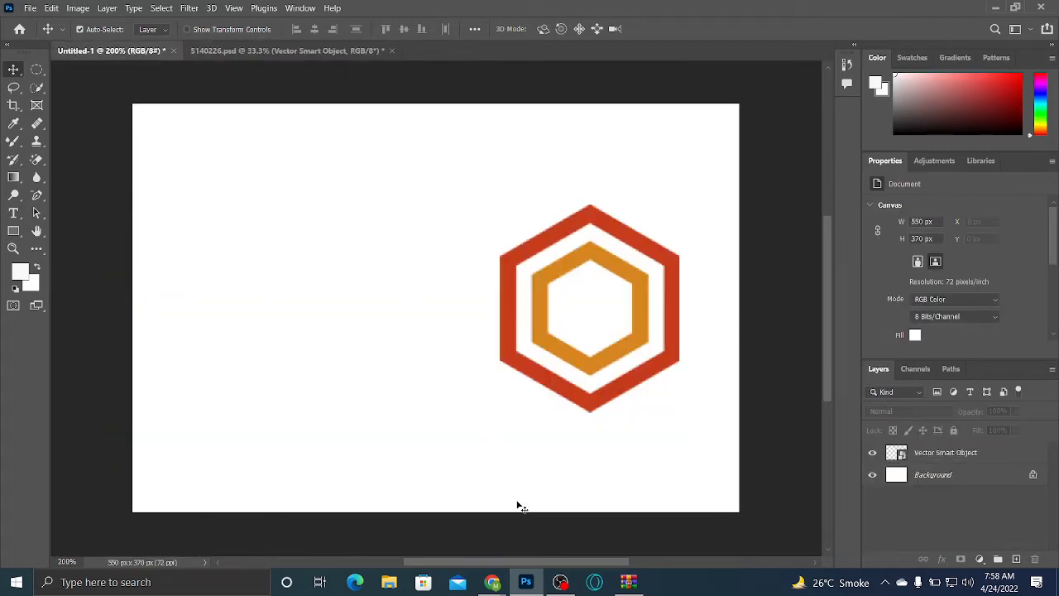
Switch to Chrome and open the bookmarked Unsplash website in a new tab
{"action": "left_click", "coordinate": [495, 586]}
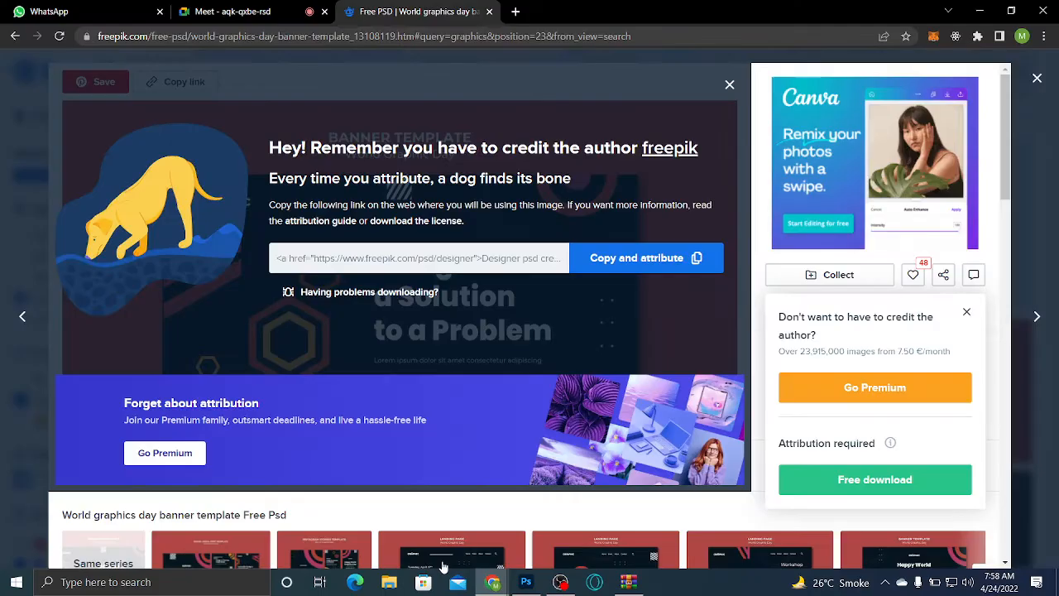
{"action": "left_click", "coordinate": [522, 10]}
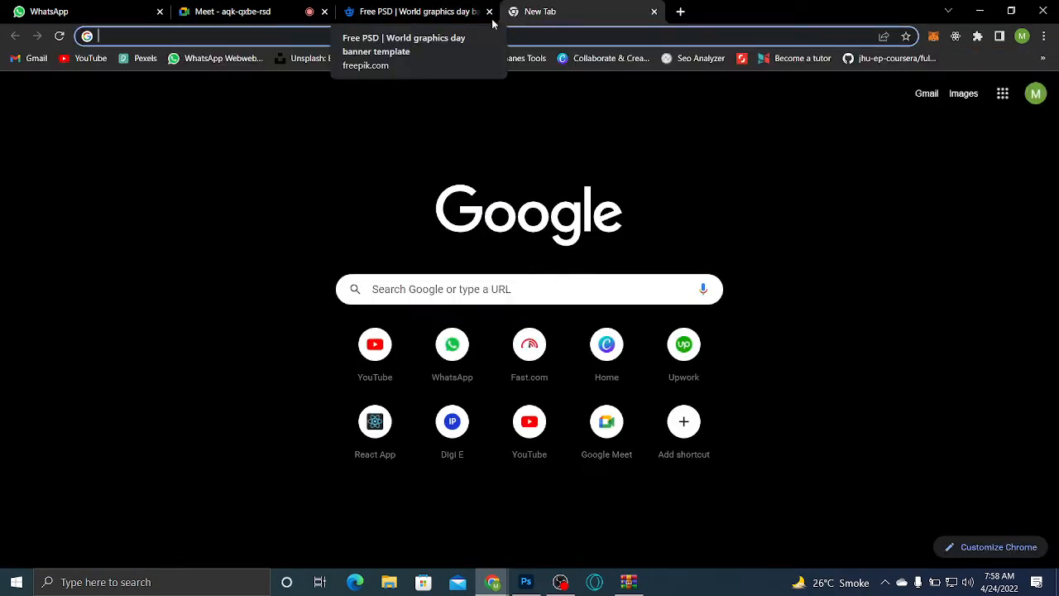
{"action": "left_click", "coordinate": [304, 63]}
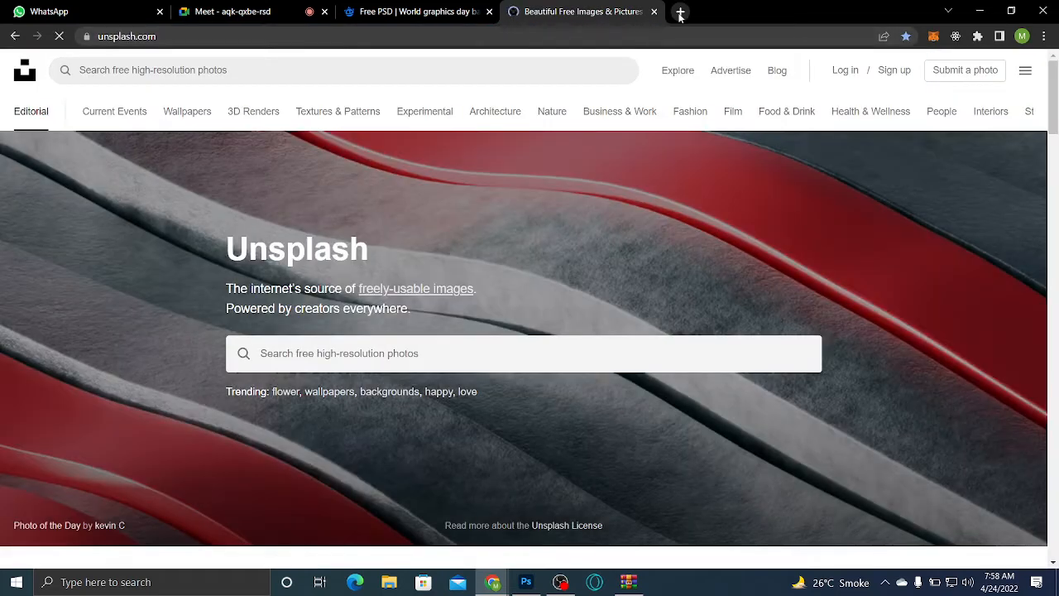
{"action": "left_click", "coordinate": [680, 12]}
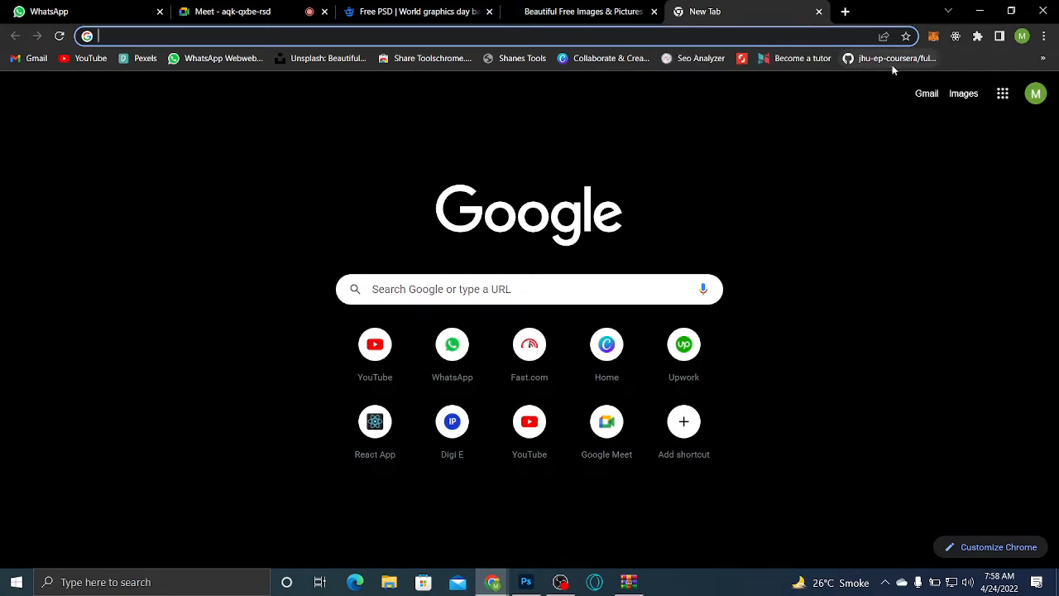
{"action": "left_click", "coordinate": [1042, 60]}
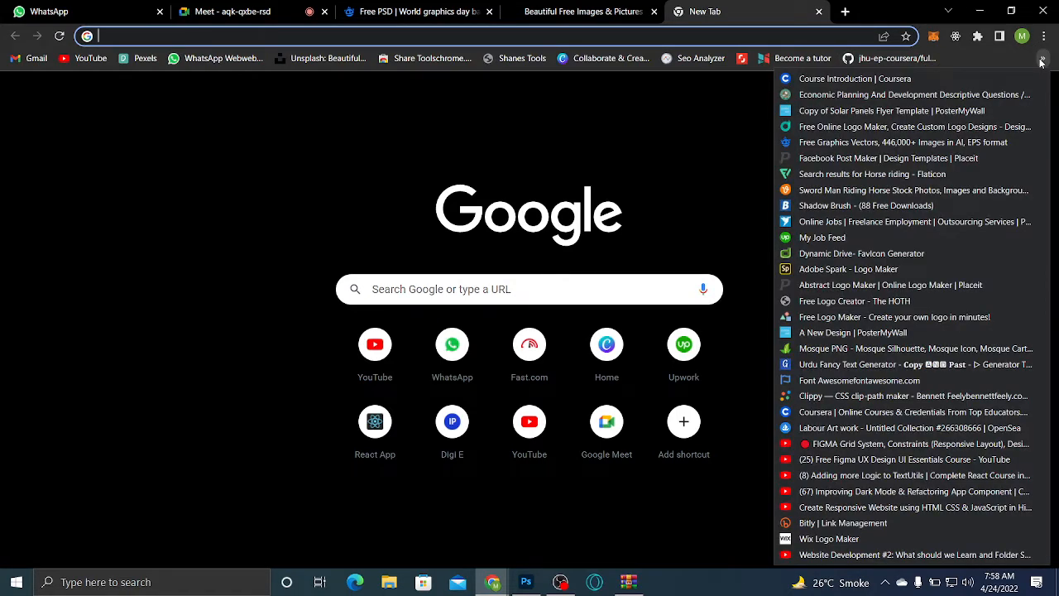
{"action": "left_click", "coordinate": [642, 144]}
{"action": "left_click", "coordinate": [615, 319]}
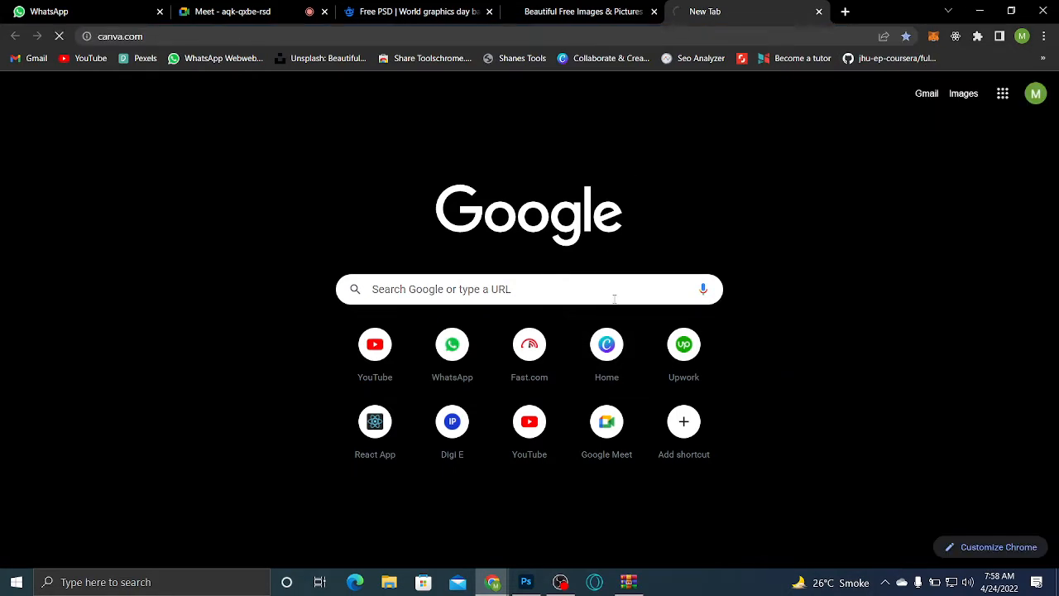
Search Google for "pixel" in a new tab and open the Pexels free stock photos website
{"action": "left_click", "coordinate": [844, 12]}
{"action": "left_click", "coordinate": [719, 12]}
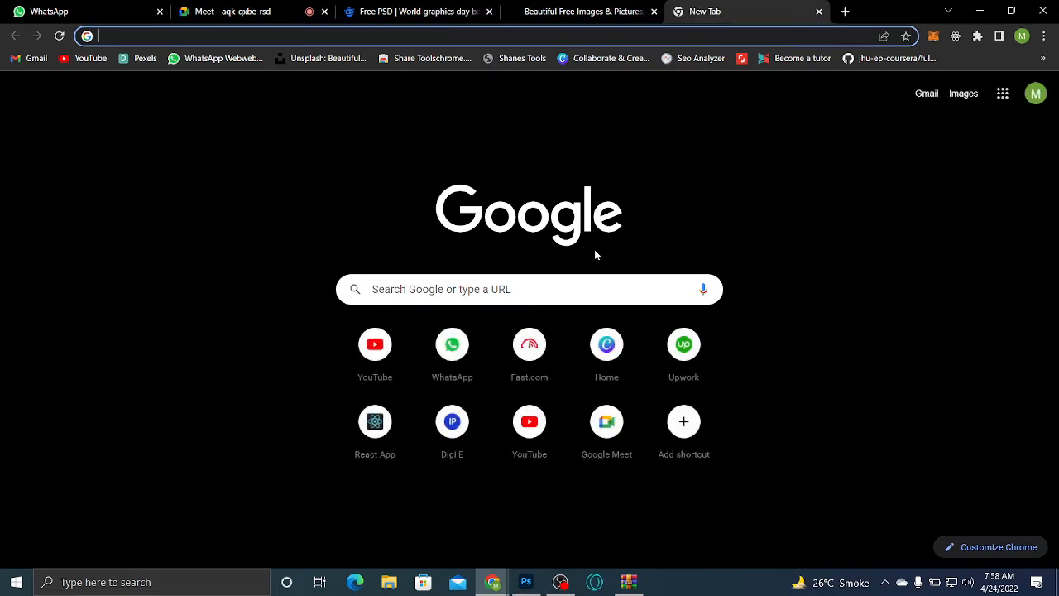
{"action": "left_click", "coordinate": [607, 284]}
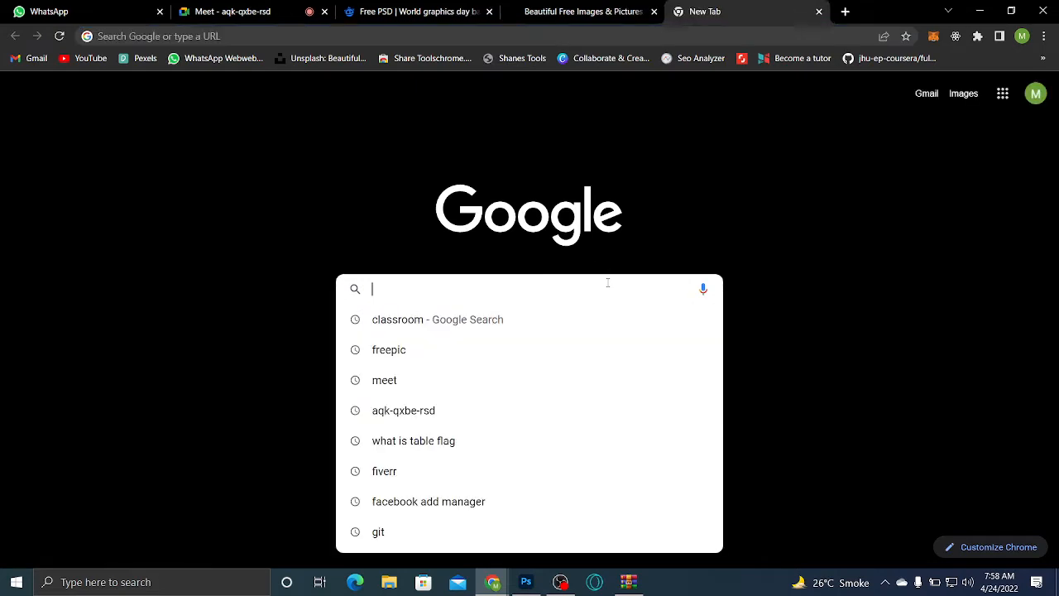
{"action": "type", "text": "pi"}
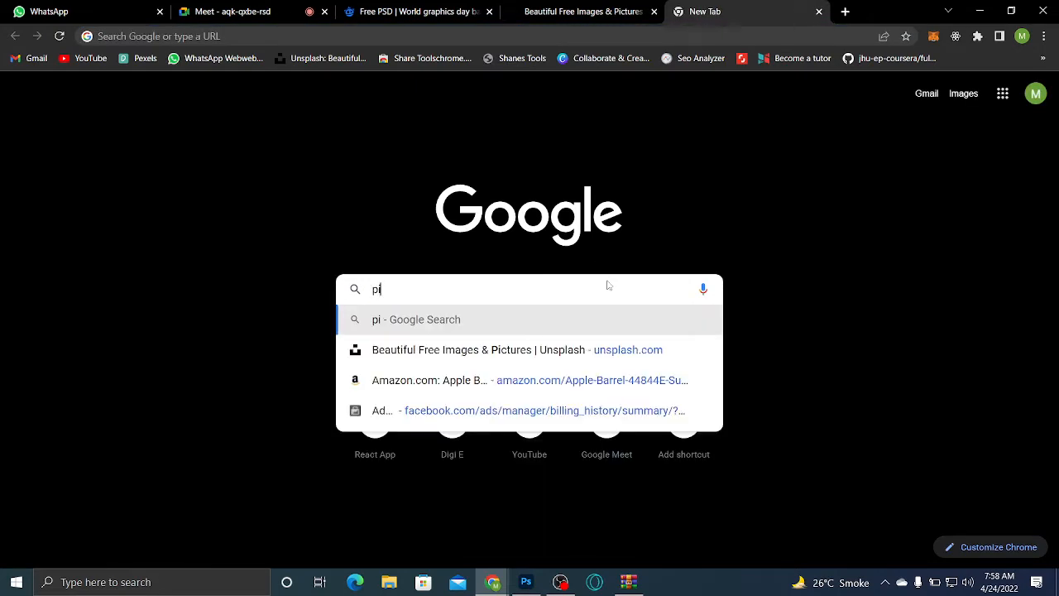
{"action": "type", "text": "x"}
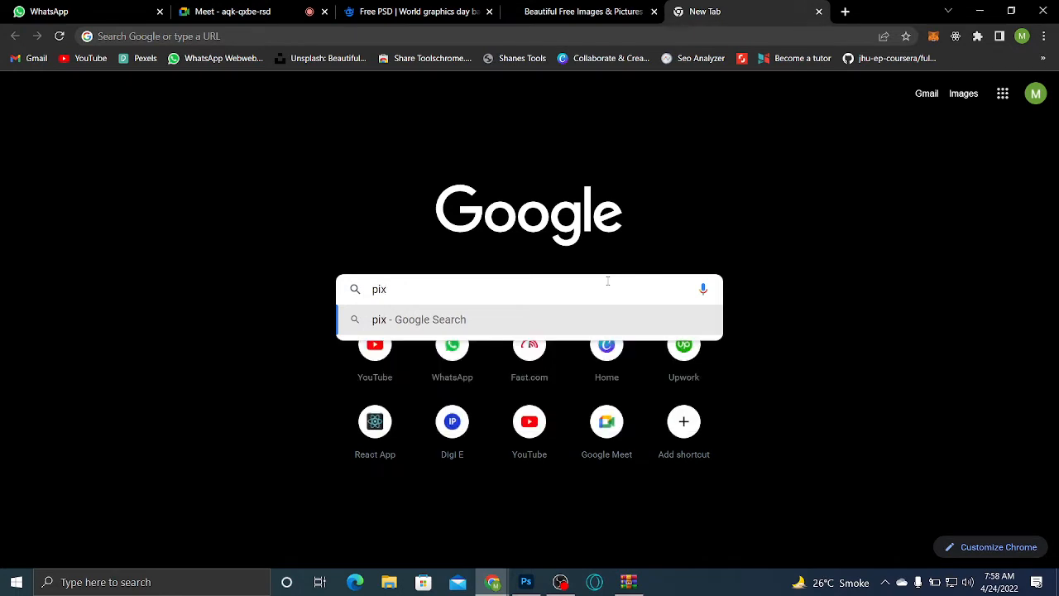
{"action": "type", "text": "el"}
{"action": "key", "text": "Return"}
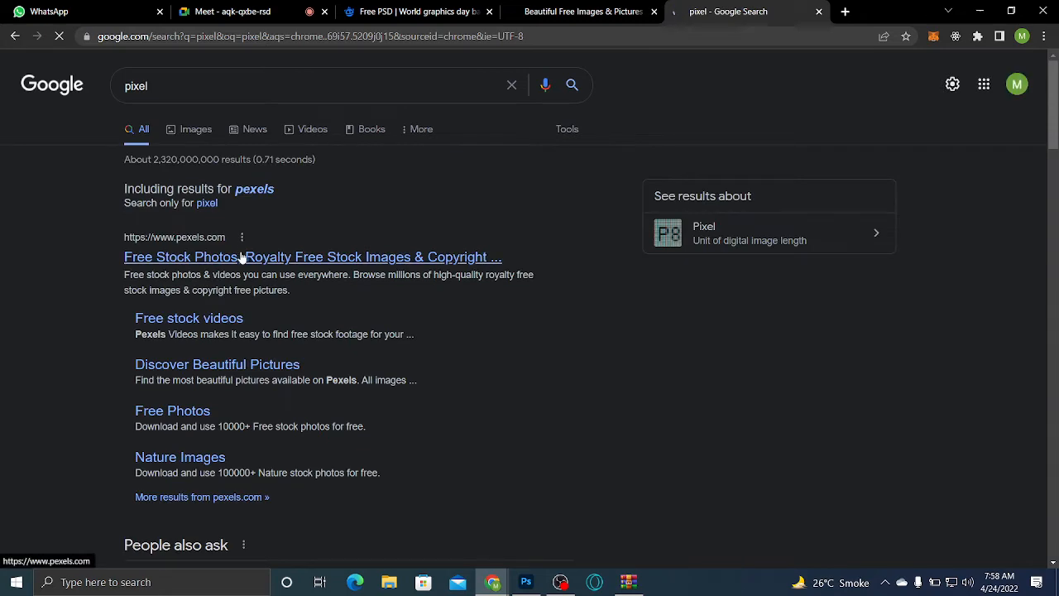
{"action": "left_click", "coordinate": [240, 257]}
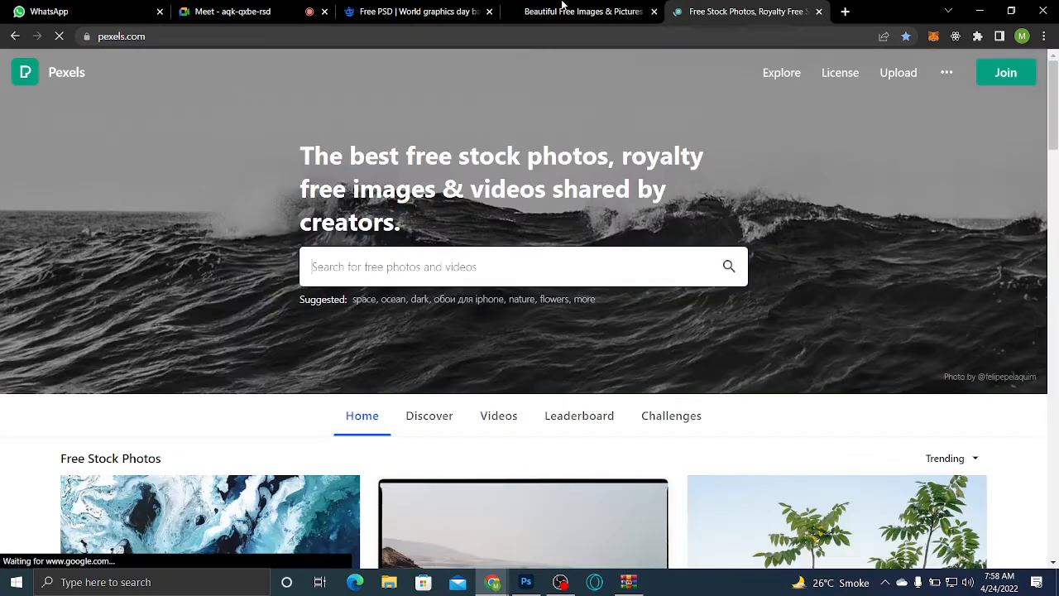
{"action": "left_click", "coordinate": [536, 6]}
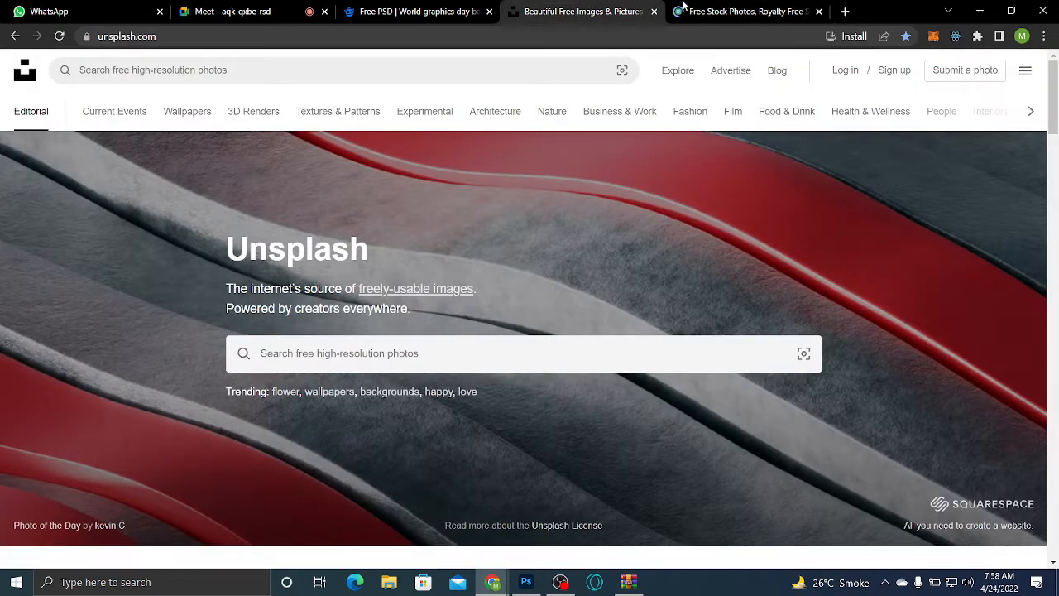
{"action": "left_click", "coordinate": [684, 8]}
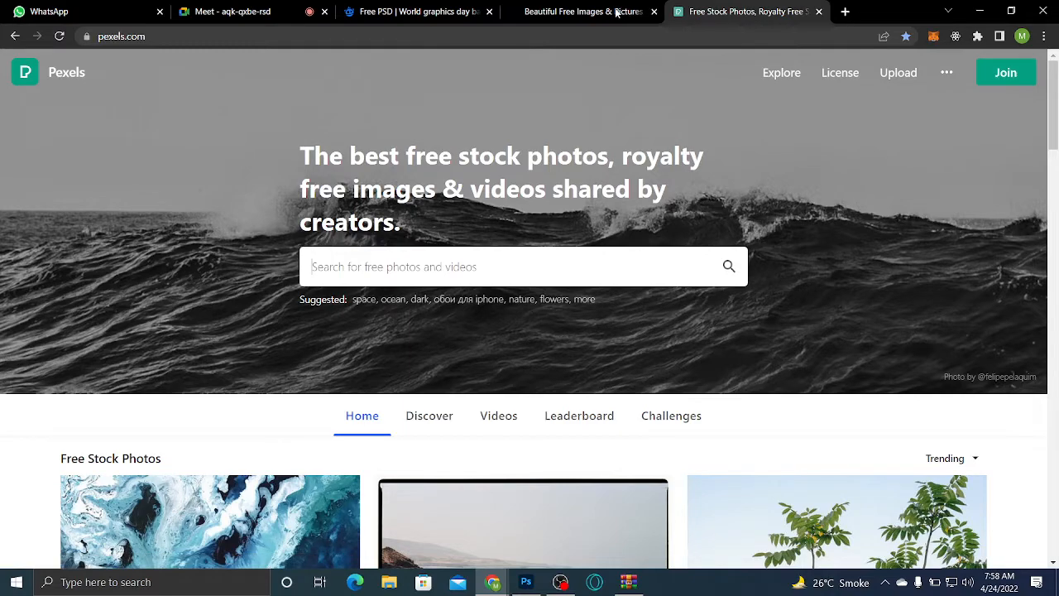
{"action": "left_click", "coordinate": [616, 12]}
{"action": "left_click", "coordinate": [684, 6]}
Search Pexels for "graphic design" photos
{"action": "left_click_drag", "start_coordinate": [1051, 146], "coordinate": [1053, 190]}
{"action": "left_click", "coordinate": [257, 70]}
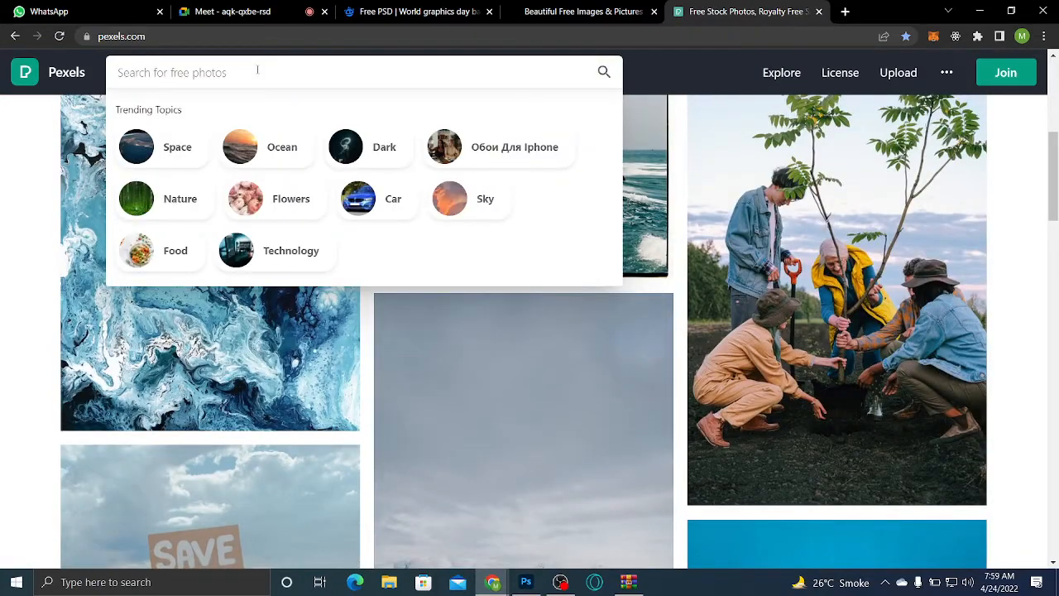
{"action": "type", "text": "grap"}
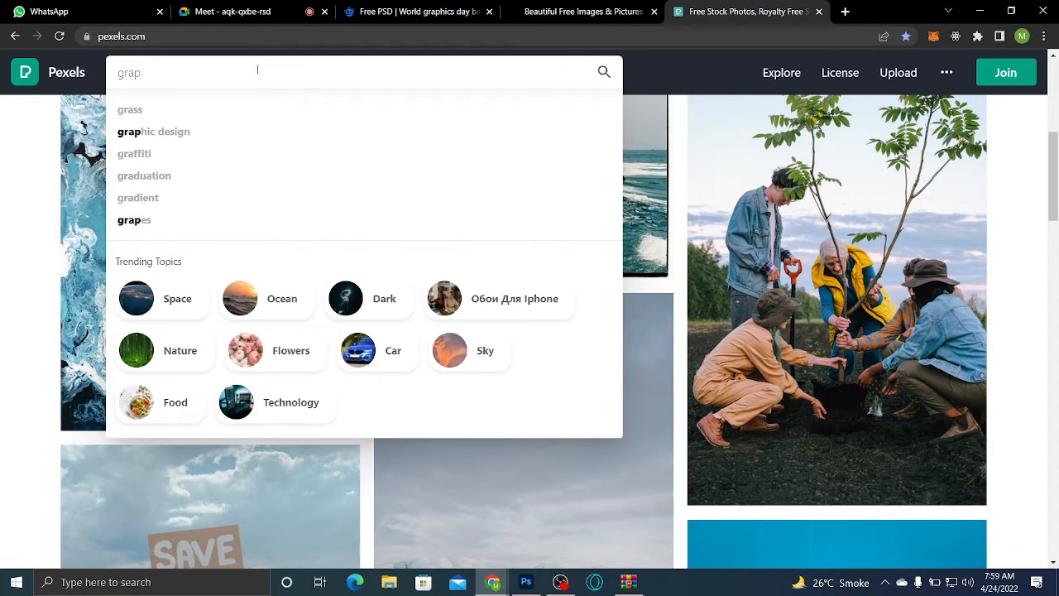
{"action": "type", "text": "hi"}
{"action": "left_click", "coordinate": [265, 111]}
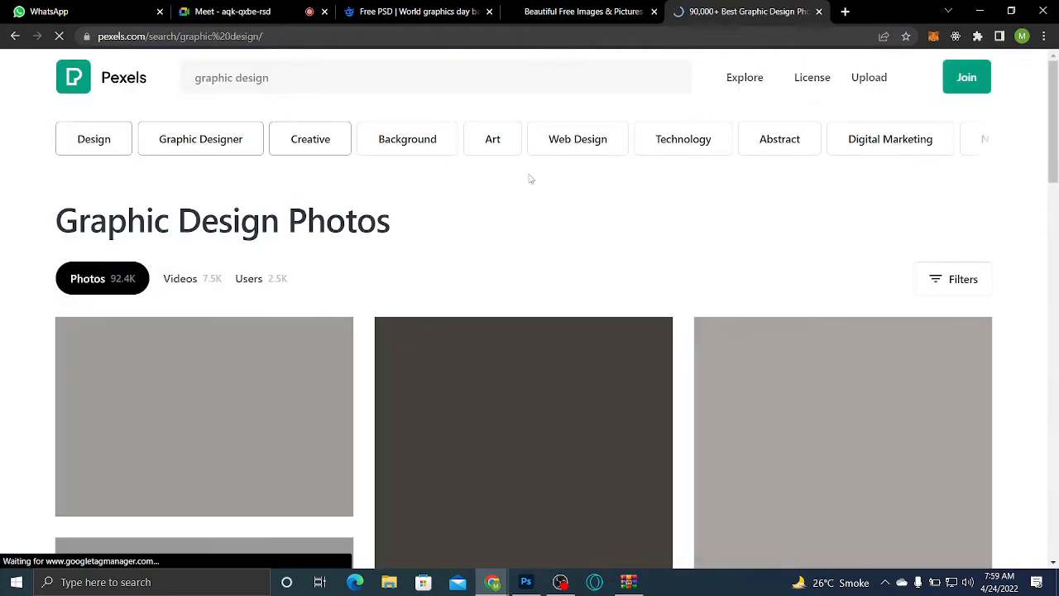
Download the pink and turquoise abstract paint photo as a JPEG into the Figma course folder, keeping the suggested file name
{"action": "left_click_drag", "start_coordinate": [1052, 116], "coordinate": [1058, 544]}
{"action": "scroll", "coordinate": [1058, 449], "scroll_direction": "up", "scroll_amount": 3}
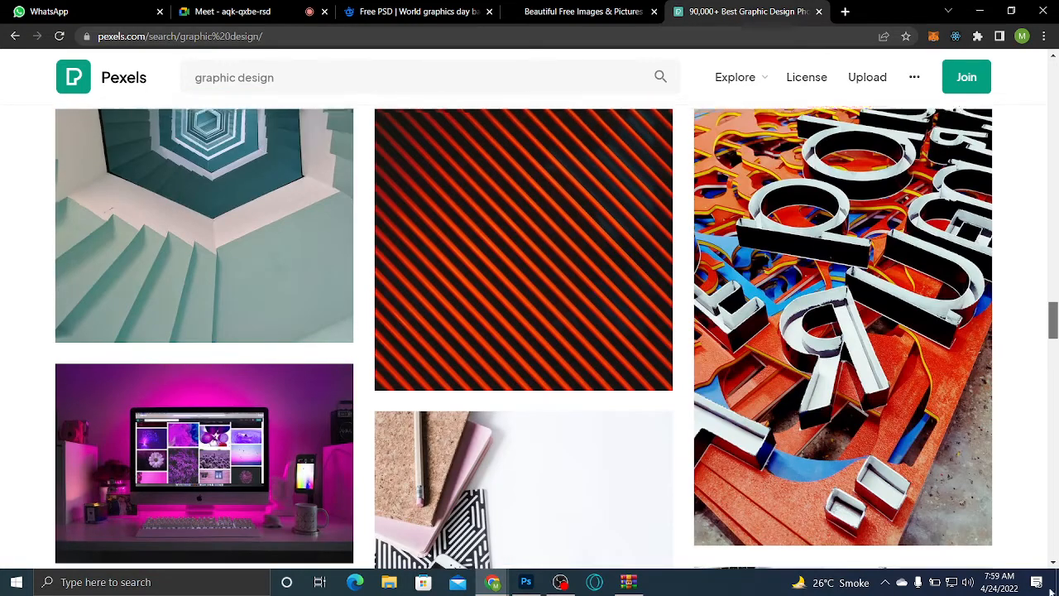
{"action": "left_click_drag", "start_coordinate": [1053, 311], "coordinate": [1054, 377]}
{"action": "scroll", "coordinate": [1056, 372], "scroll_direction": "up", "scroll_amount": 3}
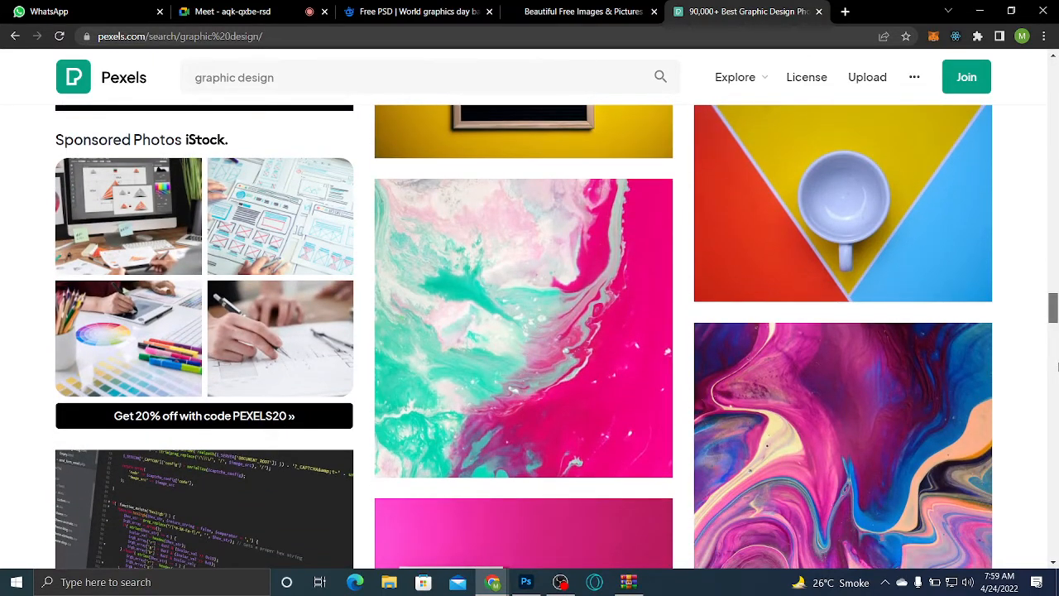
{"action": "left_click_drag", "start_coordinate": [1050, 368], "coordinate": [1049, 369]}
{"action": "mouse_move", "coordinate": [620, 440]}
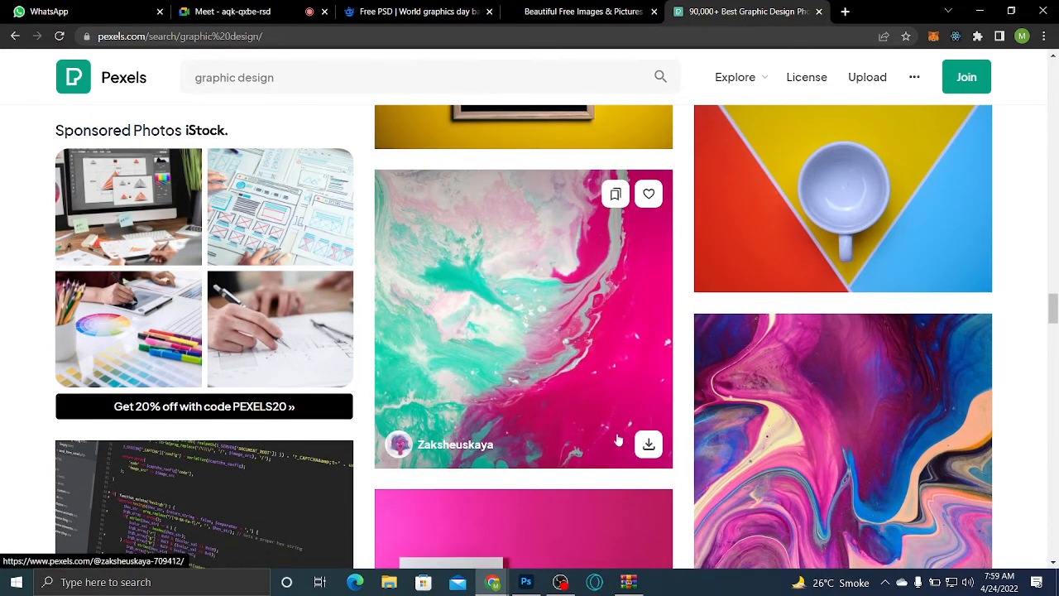
{"action": "left_click", "coordinate": [650, 446]}
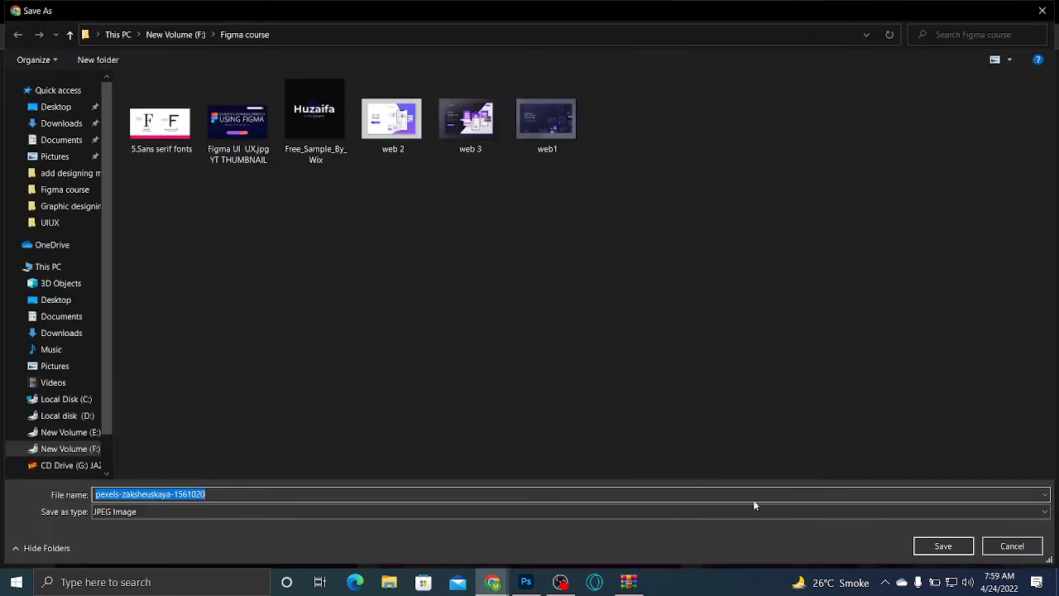
{"action": "left_click", "coordinate": [941, 547]}
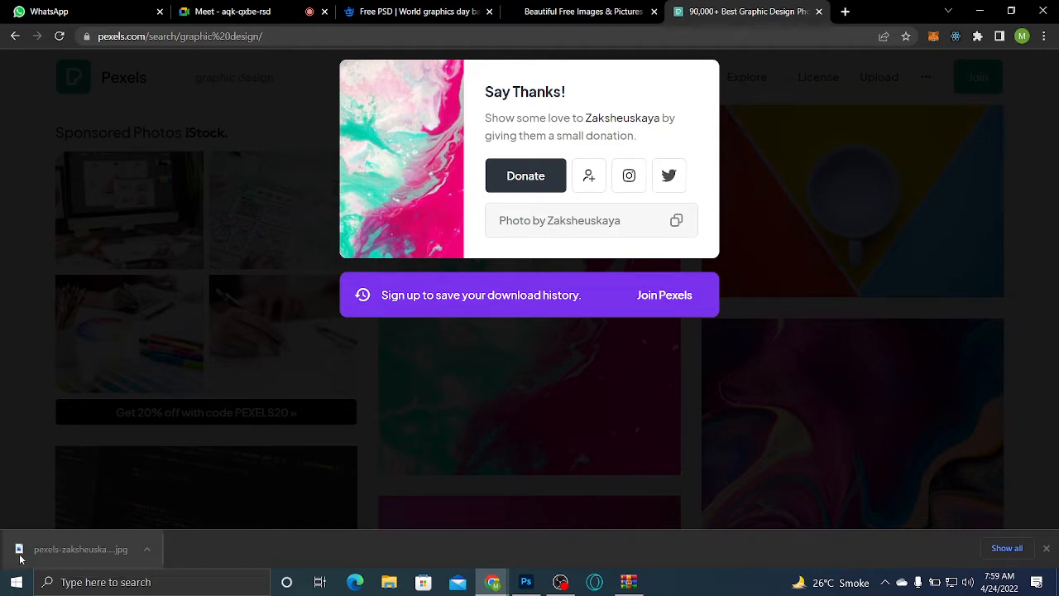
Switch to File Explorer, maximize its window and open the Figma course folder
{"action": "left_click", "coordinate": [395, 591]}
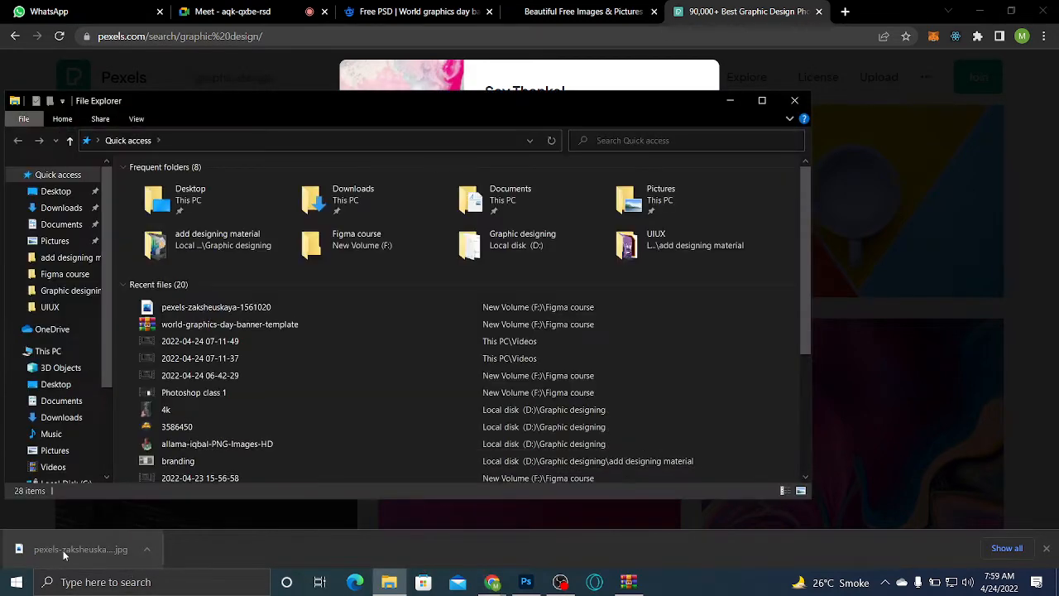
{"action": "left_click", "coordinate": [763, 100]}
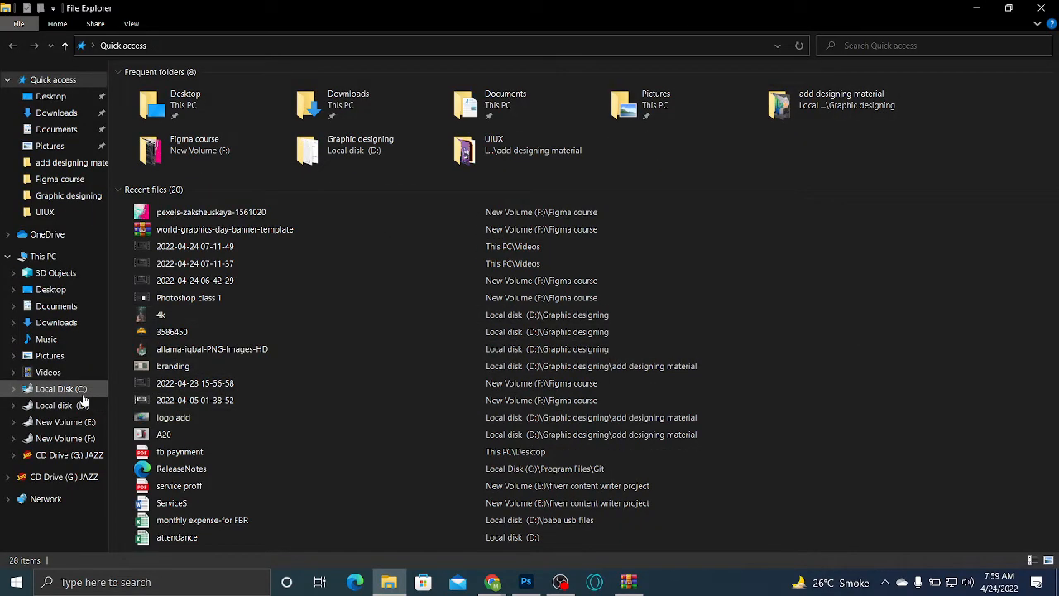
{"action": "left_click", "coordinate": [76, 423]}
{"action": "left_click", "coordinate": [73, 180]}
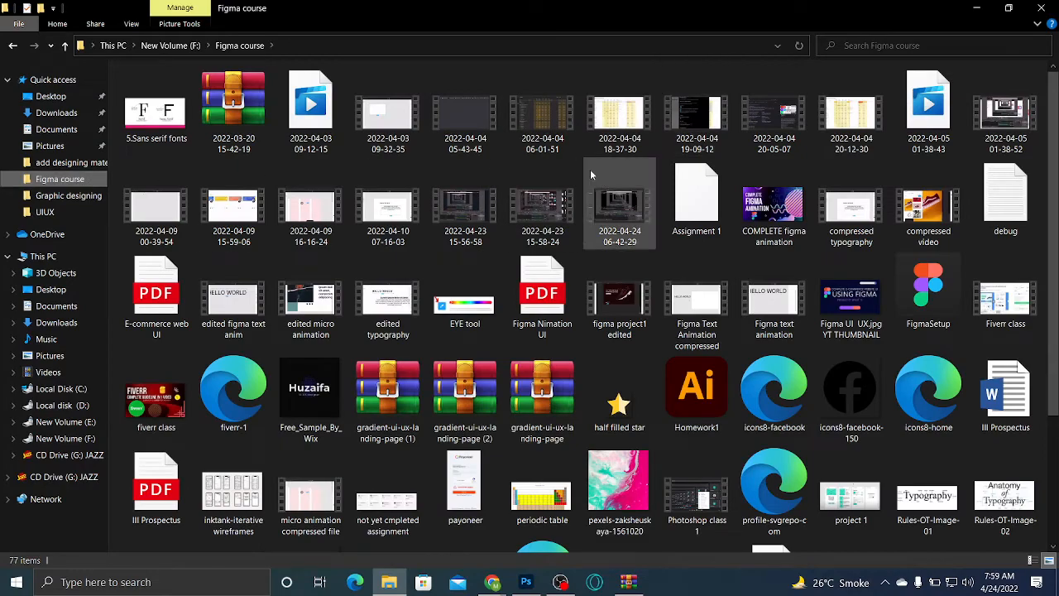
Place the downloaded pink and turquoise paint photo from the Figma course folder into the Untitled-1 document in Photoshop
{"action": "scroll", "coordinate": [579, 306], "scroll_direction": "down", "scroll_amount": 3}
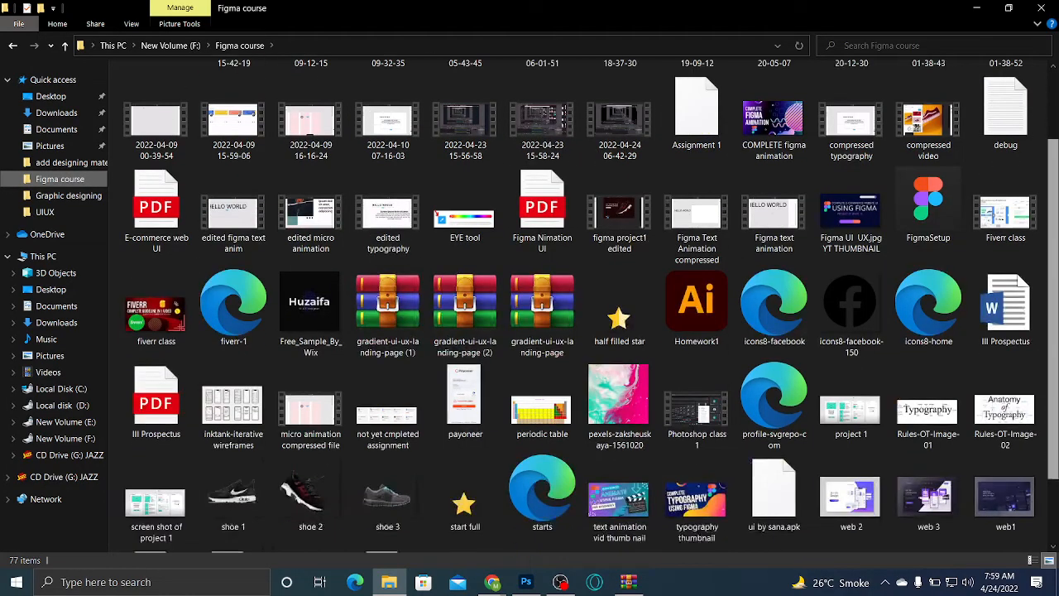
{"action": "scroll", "coordinate": [591, 398], "scroll_direction": "up", "scroll_amount": 1}
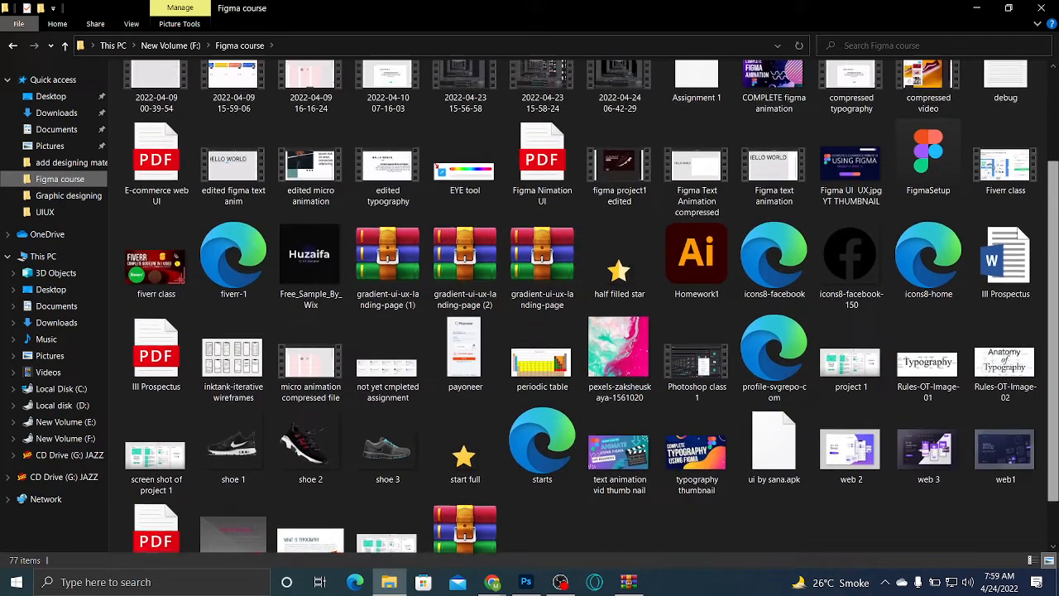
{"action": "left_click", "coordinate": [598, 387]}
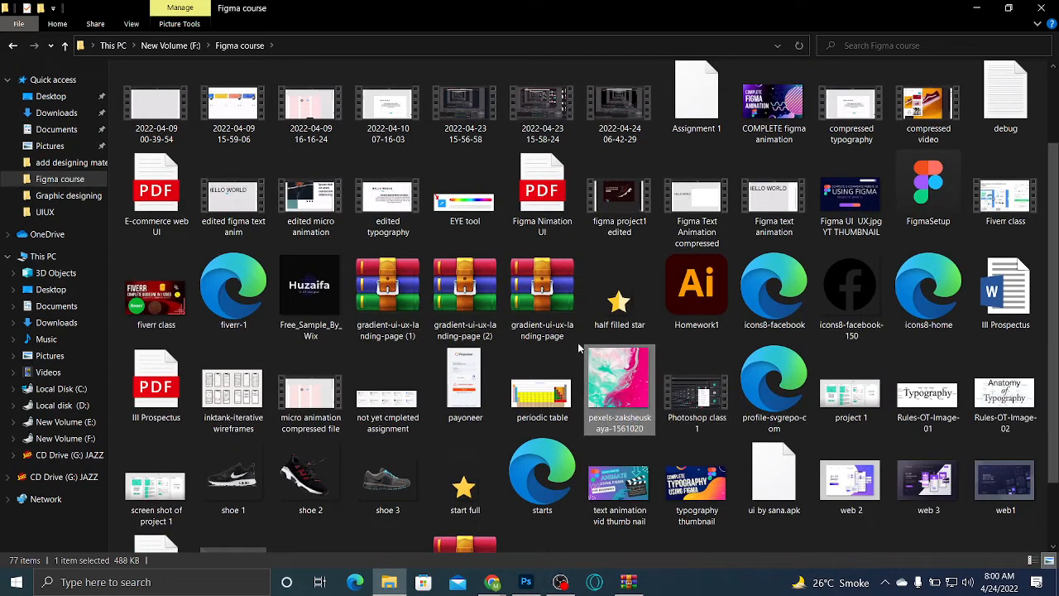
{"action": "left_click_drag", "start_coordinate": [610, 373], "coordinate": [620, 392]}
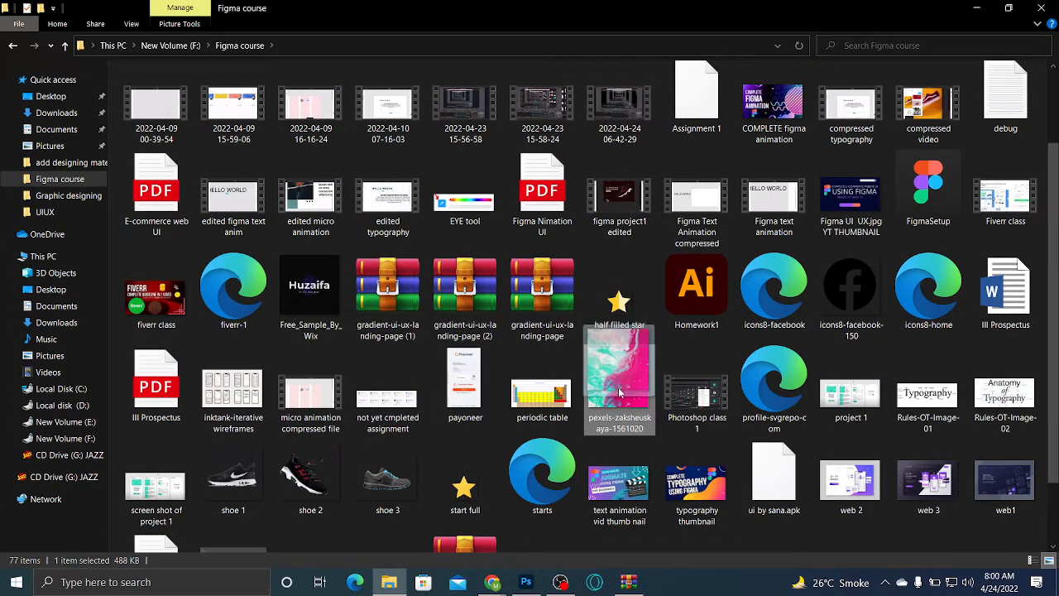
{"action": "left_click_drag", "start_coordinate": [620, 392], "coordinate": [438, 322]}
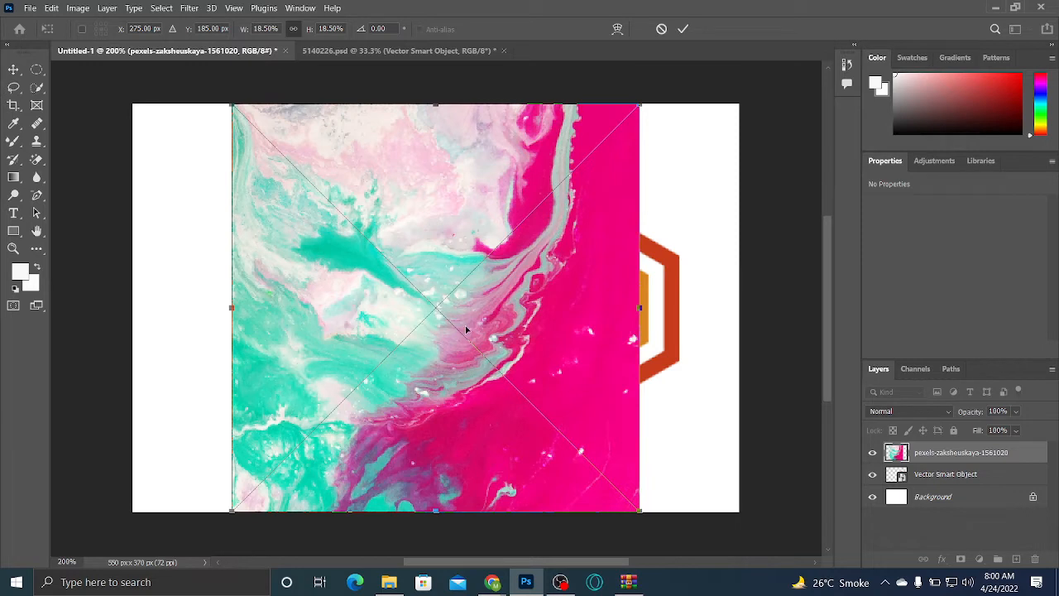
{"action": "left_click_drag", "start_coordinate": [466, 331], "coordinate": [466, 568]}
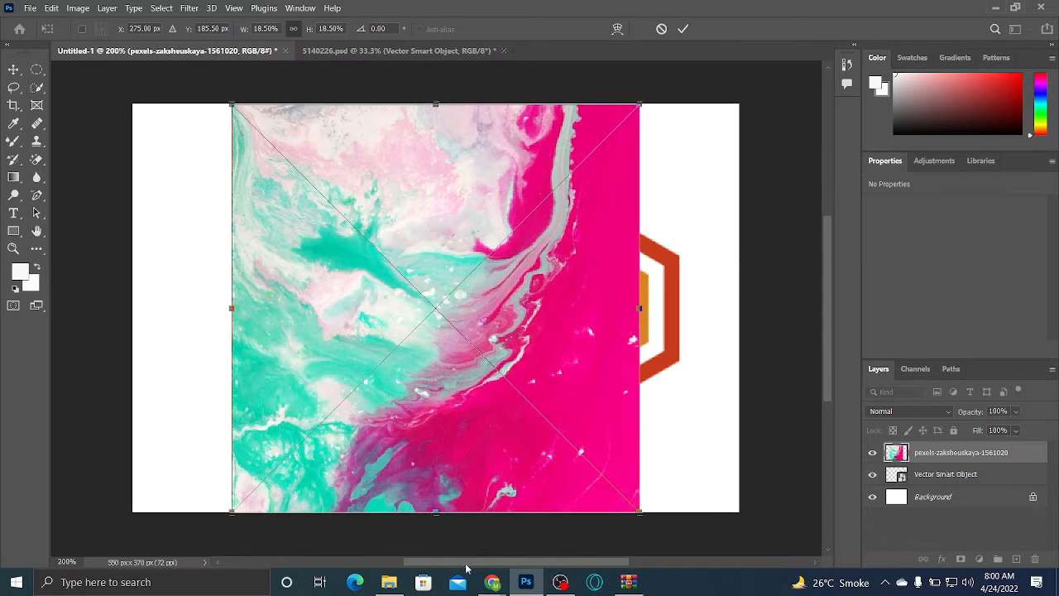
{"action": "left_click", "coordinate": [29, 8]}
{"action": "left_click", "coordinate": [358, 214]}
{"action": "left_click", "coordinate": [446, 549]}
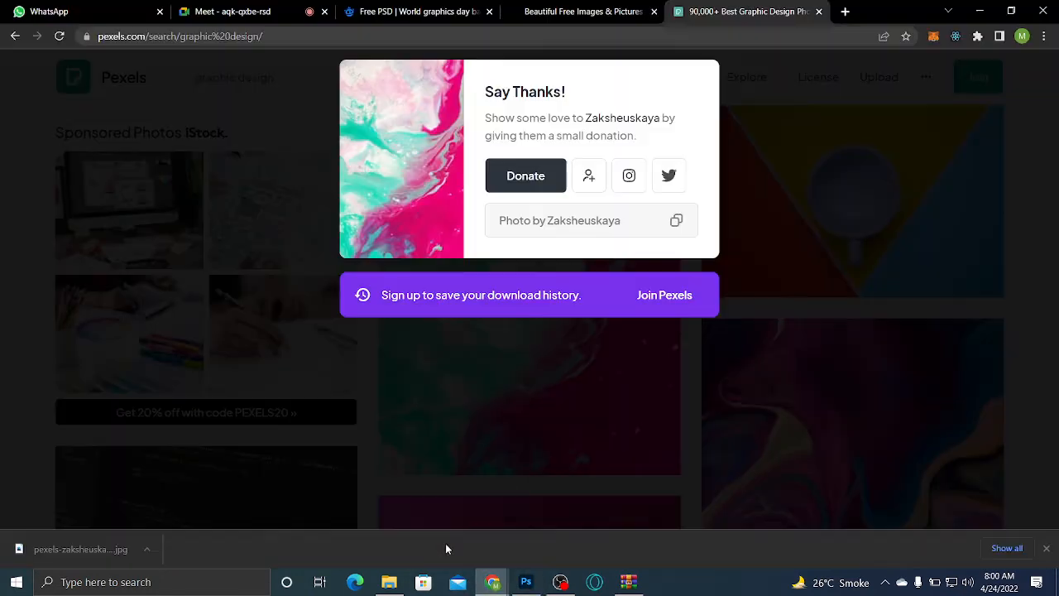
{"action": "left_click", "coordinate": [47, 557]}
{"action": "left_click_drag", "start_coordinate": [503, 542], "coordinate": [518, 429]}
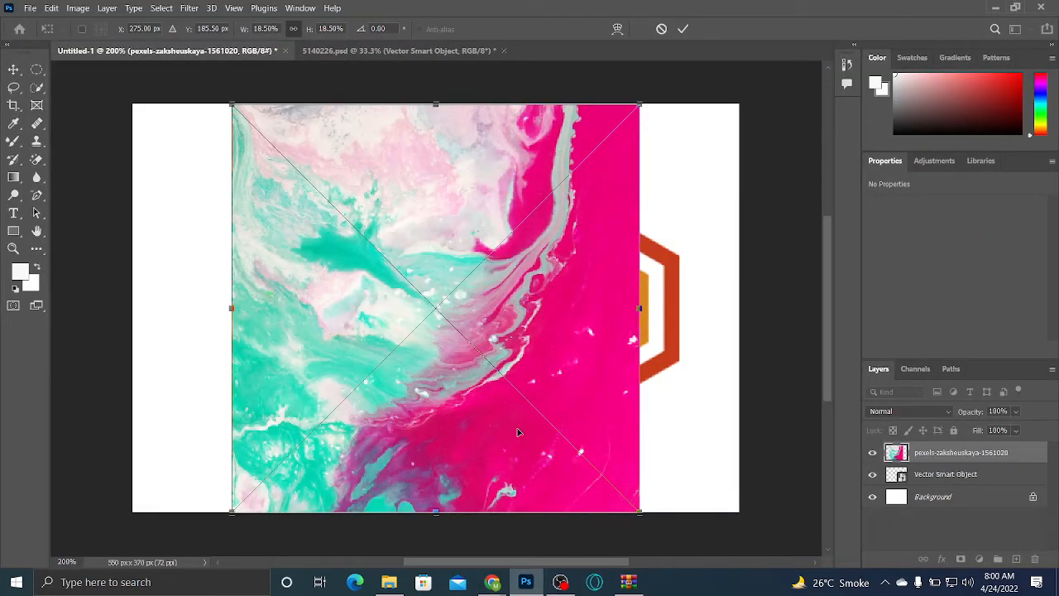
Scale the placed paint photo to 28.50% so that it covers the whole canvas, and commit the placement
{"action": "mouse_move", "coordinate": [518, 312]}
{"action": "left_mouse_down"}
{"action": "mouse_move", "coordinate": [401, 335]}
{"action": "mouse_move", "coordinate": [505, 312]}
{"action": "left_mouse_up"}
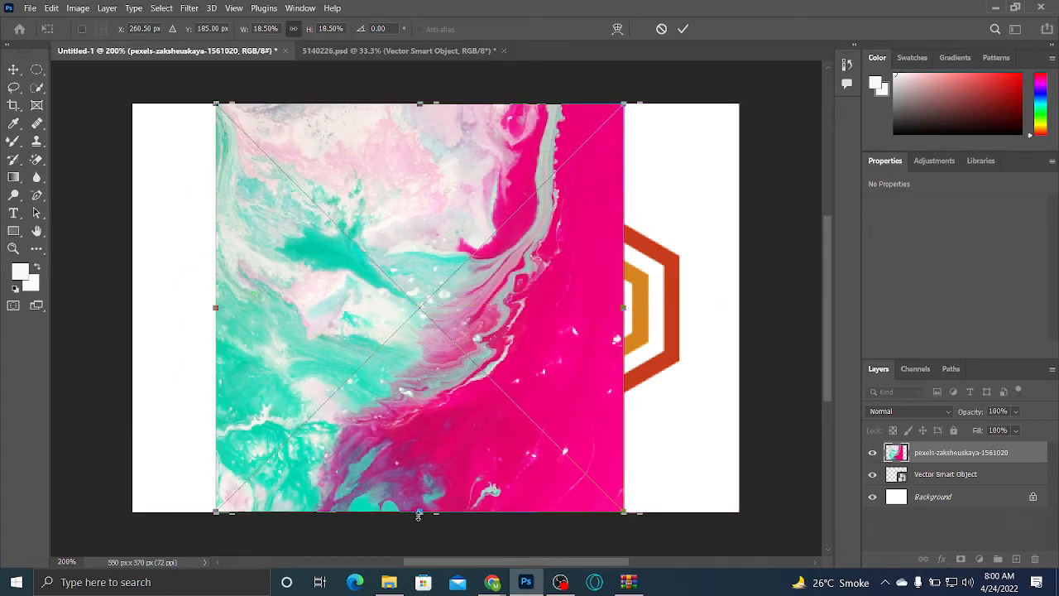
{"action": "left_click_drag", "start_coordinate": [421, 513], "coordinate": [465, 514]}
{"action": "left_click_drag", "start_coordinate": [215, 307], "coordinate": [123, 305]}
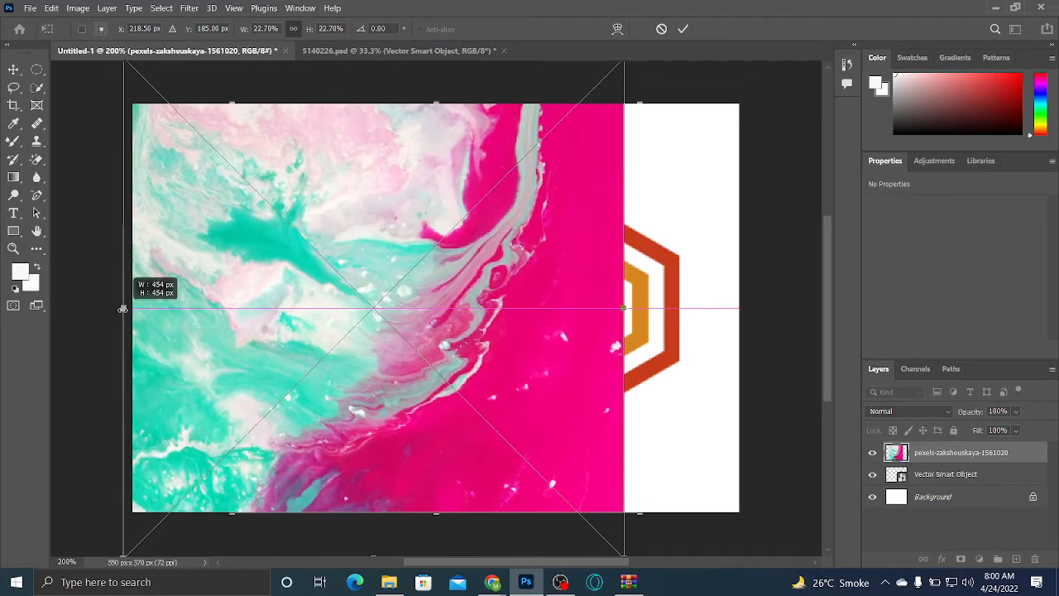
{"action": "left_click_drag", "start_coordinate": [624, 307], "coordinate": [751, 305]}
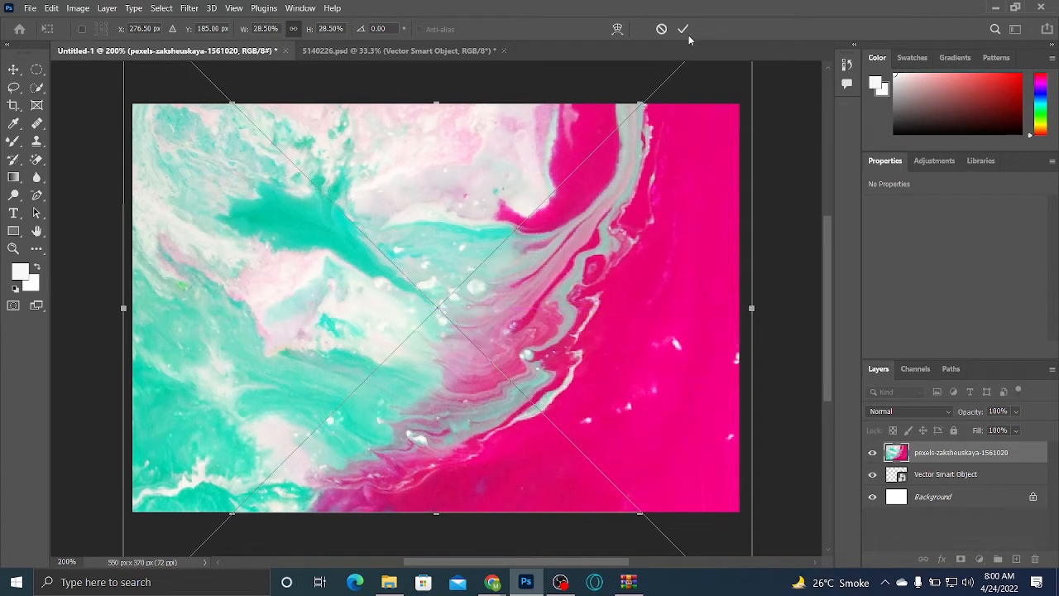
{"action": "left_click", "coordinate": [684, 29]}
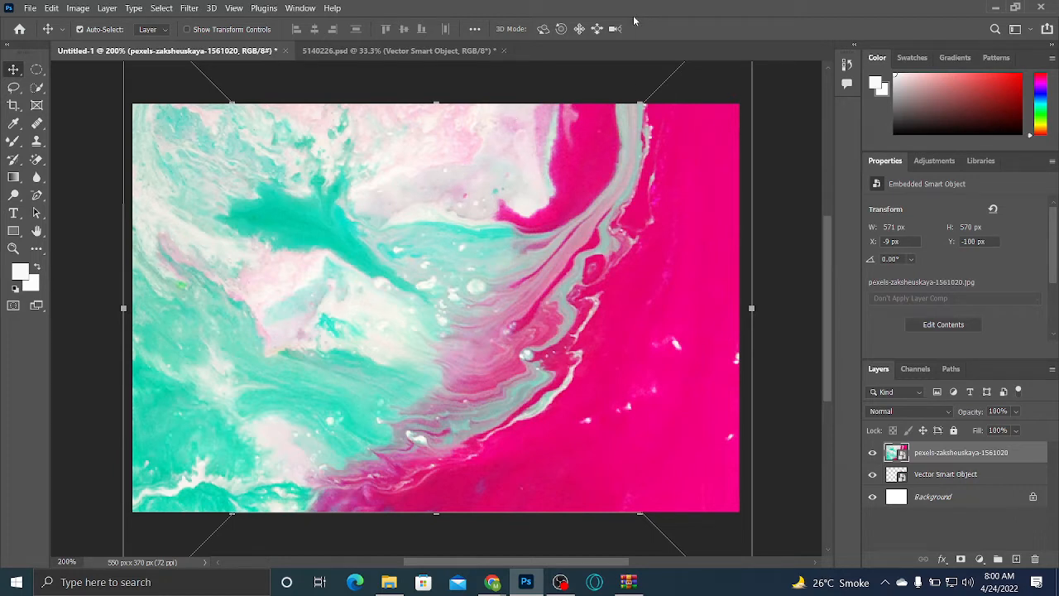
Reposition the paint photo with Free Transform and enlarge it to 32.08%, about 642 × 642 px, with its left edge on the canvas edge
{"action": "left_click", "coordinate": [791, 147]}
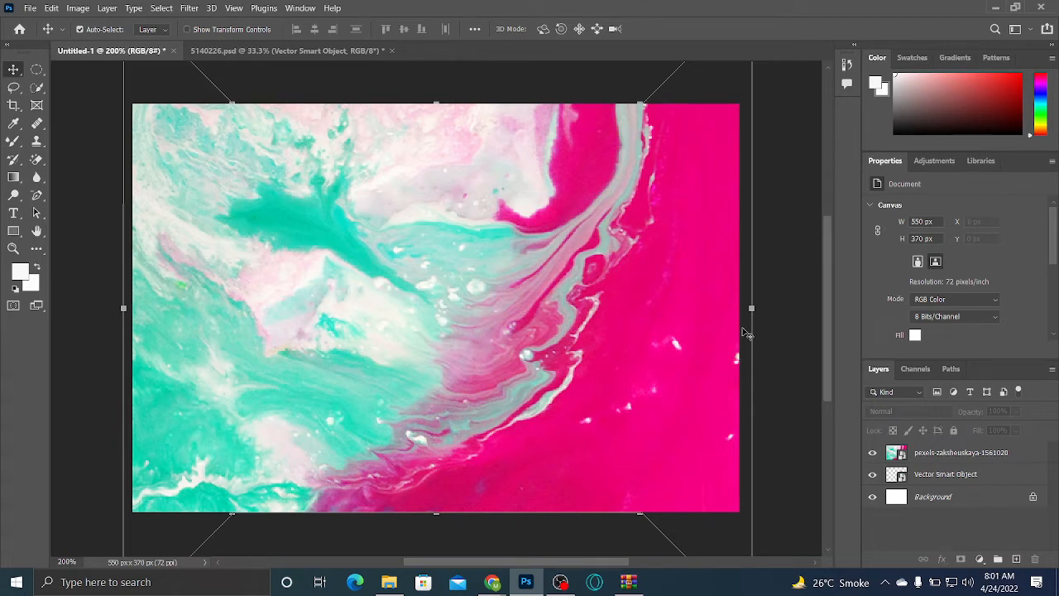
{"action": "left_click_drag", "start_coordinate": [711, 307], "coordinate": [702, 312]}
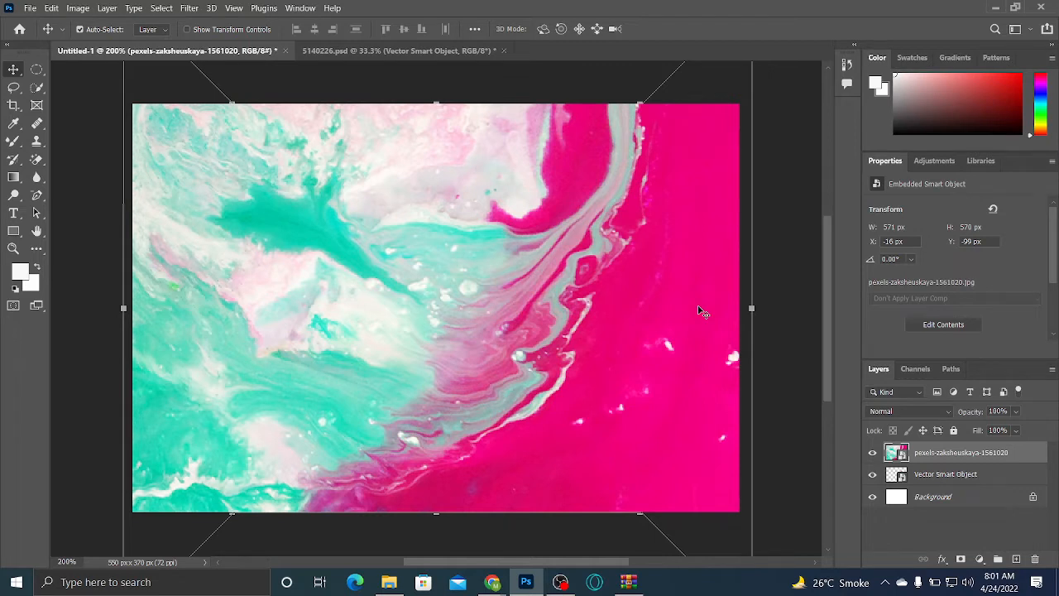
{"action": "key", "text": "ctrl+minus"}
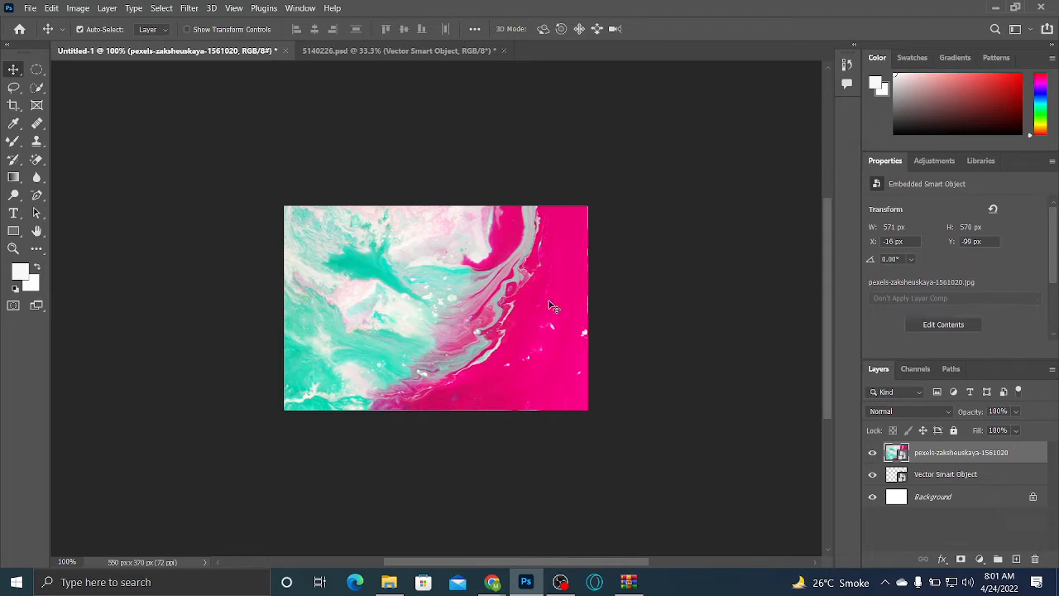
{"action": "key", "text": "ctrl+t"}
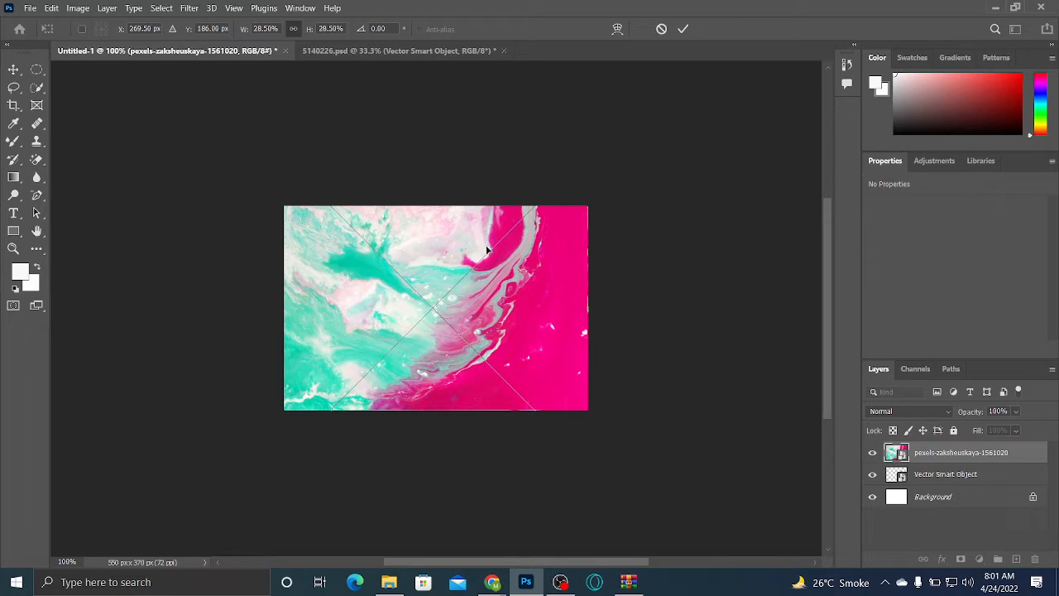
{"action": "left_click_drag", "start_coordinate": [490, 247], "coordinate": [499, 273]}
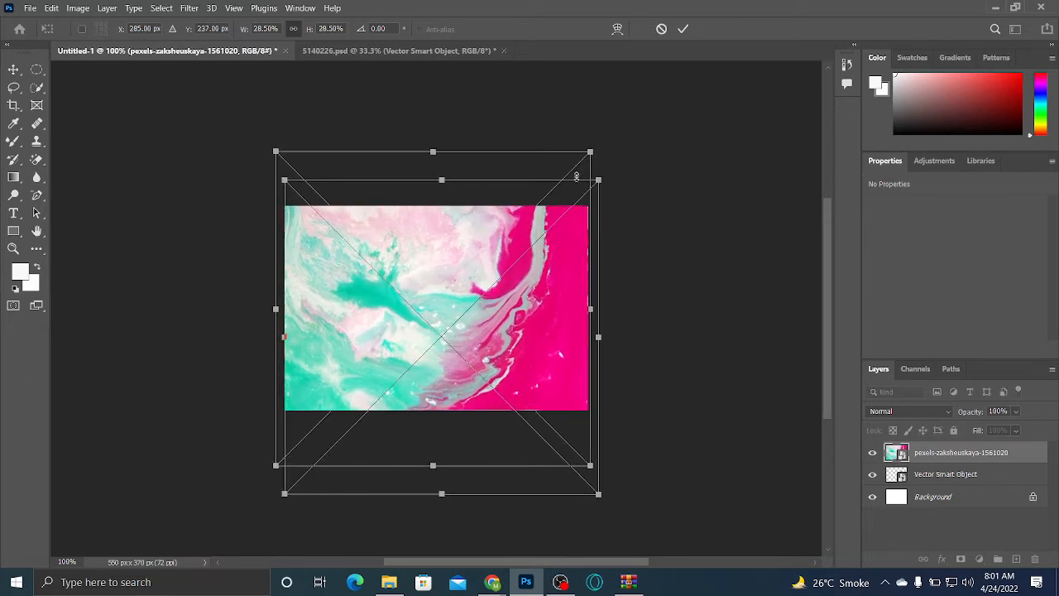
{"action": "left_click_drag", "start_coordinate": [599, 180], "coordinate": [679, 178]}
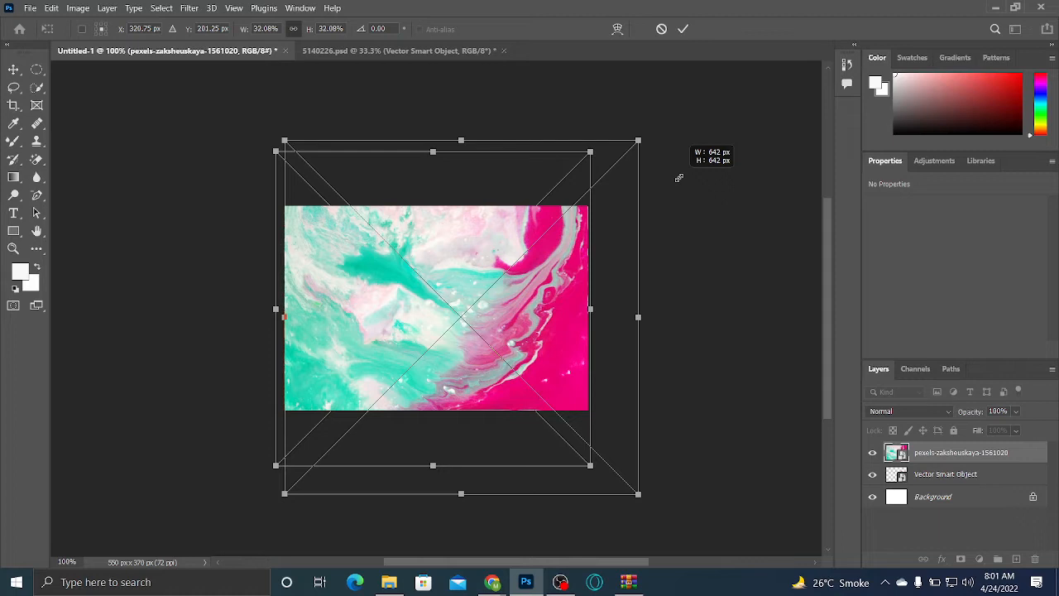
{"action": "left_click_drag", "start_coordinate": [678, 178], "coordinate": [679, 178]}
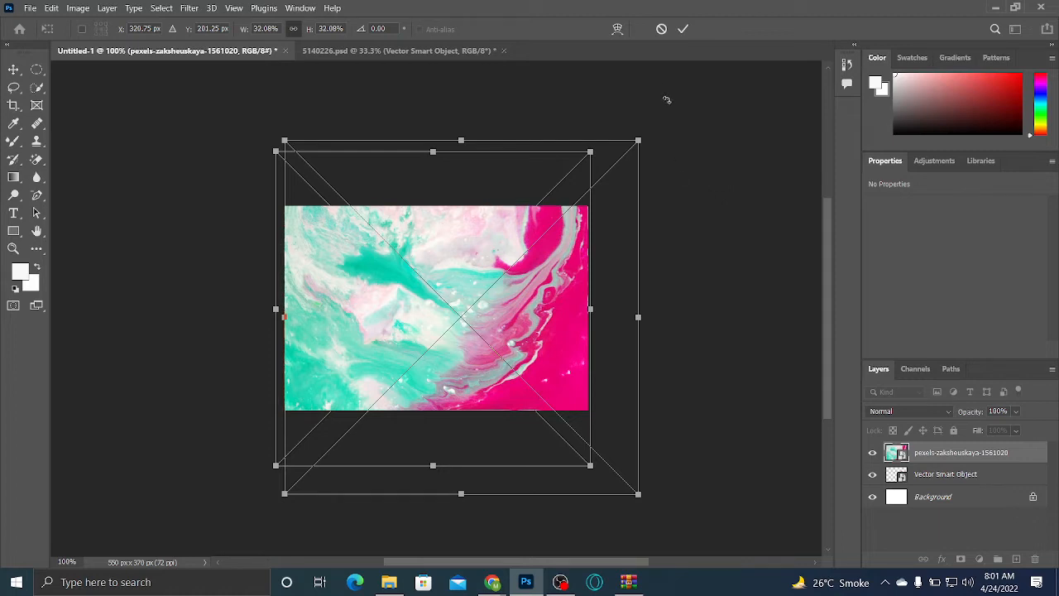
{"action": "left_click", "coordinate": [682, 29]}
{"action": "left_click", "coordinate": [692, 179]}
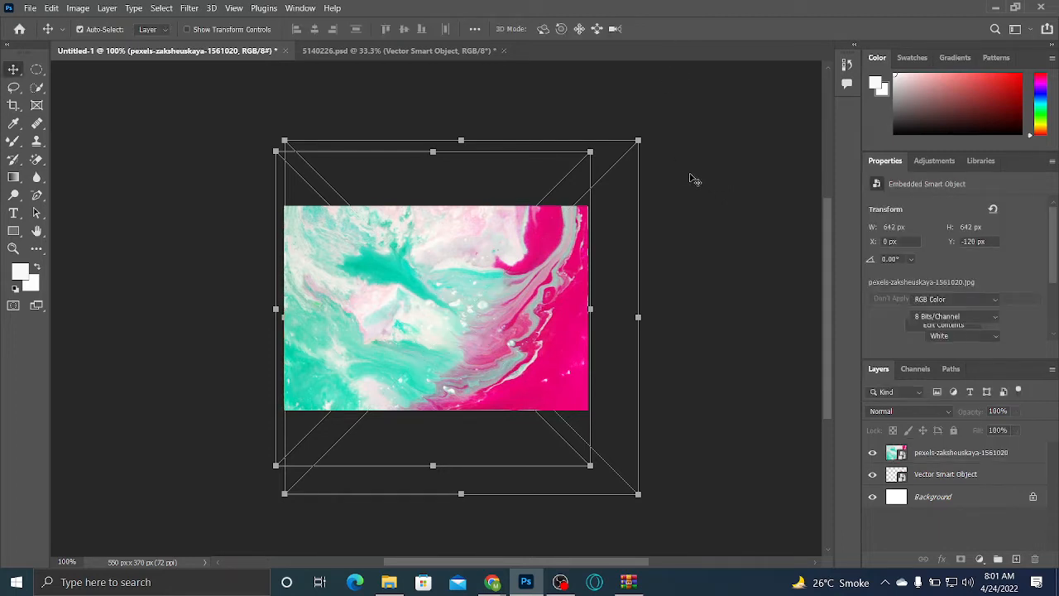
Reorder the Vector Smart Object layer above the paint photo and move the hexagon graphic to about X 377 px, Y 67 px
{"action": "key", "text": "ctrl+plus"}
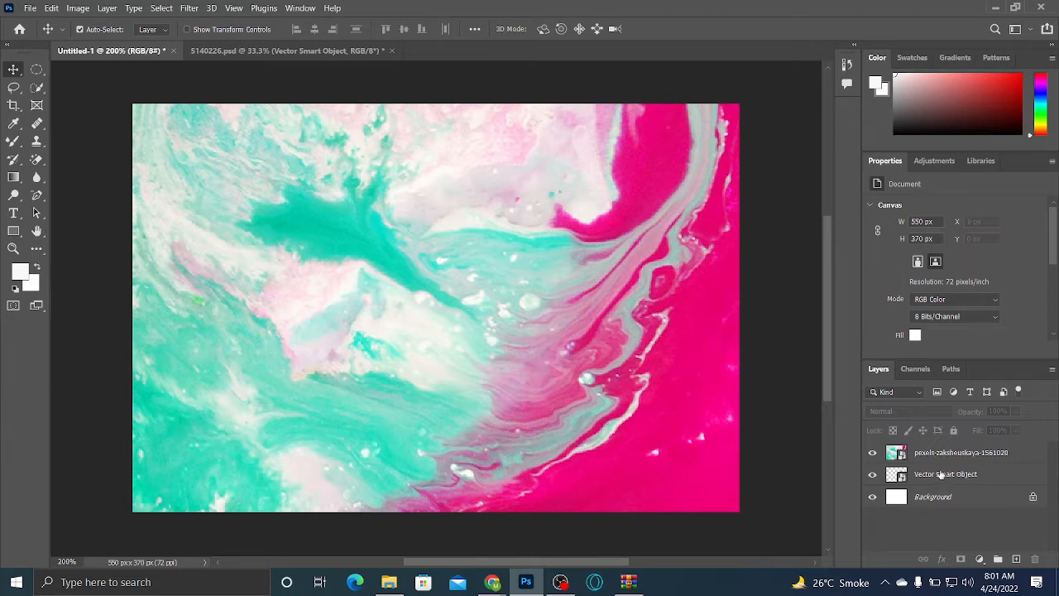
{"action": "left_click", "coordinate": [948, 477]}
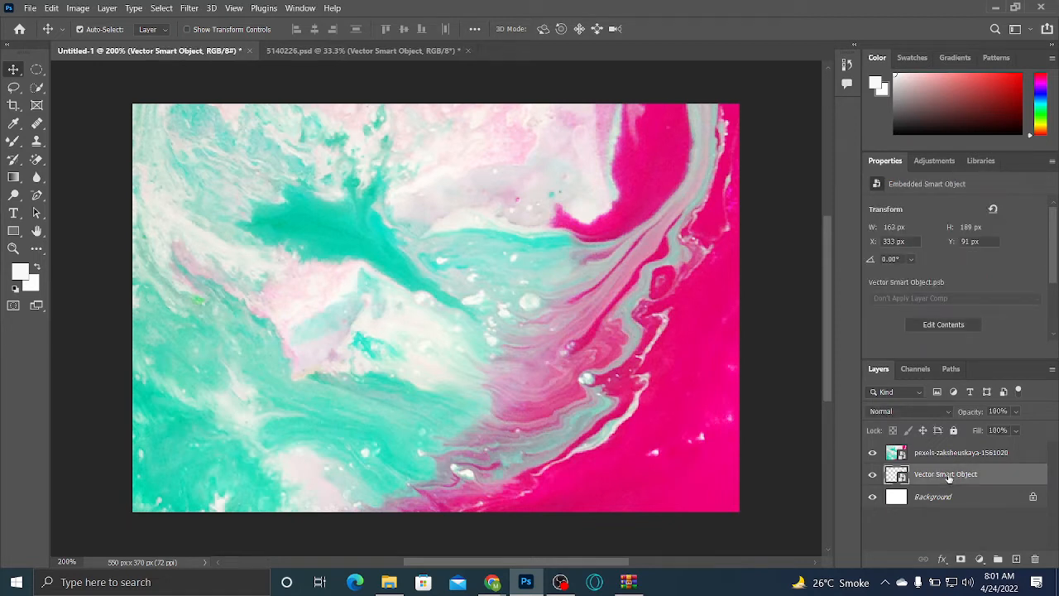
{"action": "left_click_drag", "start_coordinate": [949, 478], "coordinate": [952, 451]}
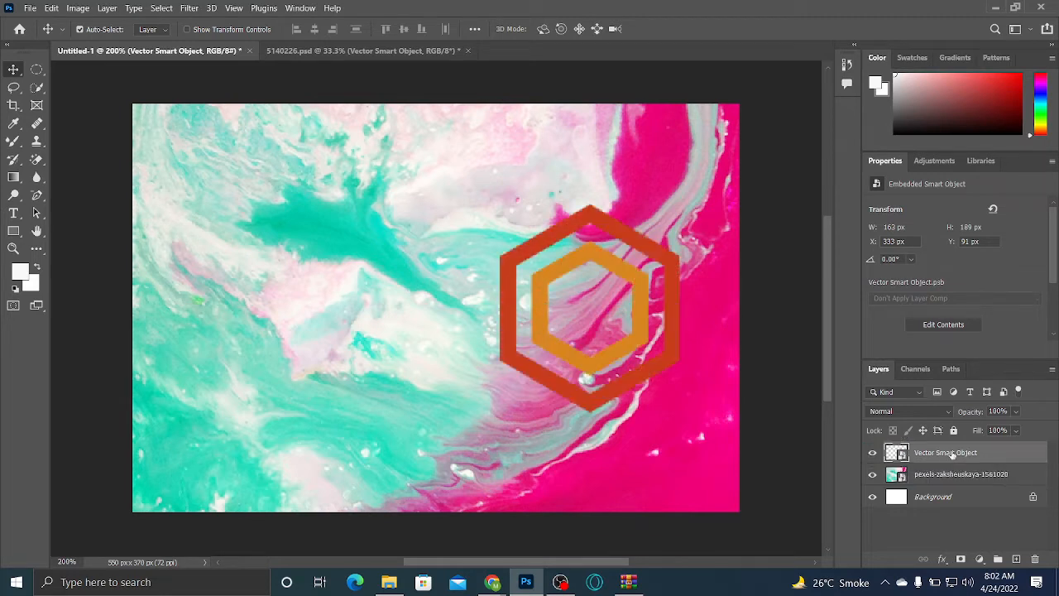
{"action": "left_click_drag", "start_coordinate": [592, 365], "coordinate": [641, 339]}
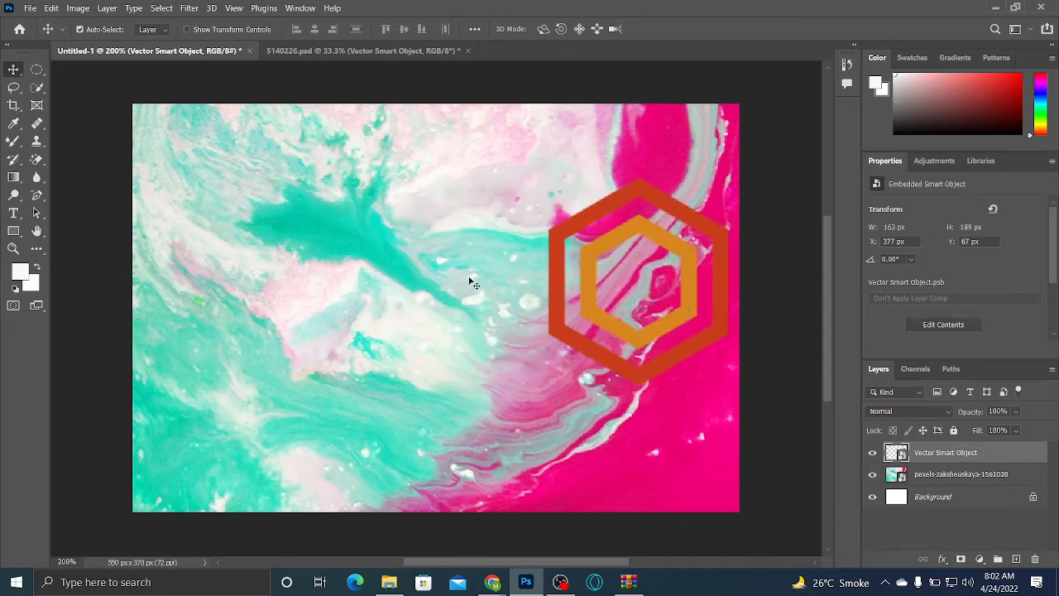
Add a Gradient fill layer directly above the paint photo layer
{"action": "left_click", "coordinate": [379, 270]}
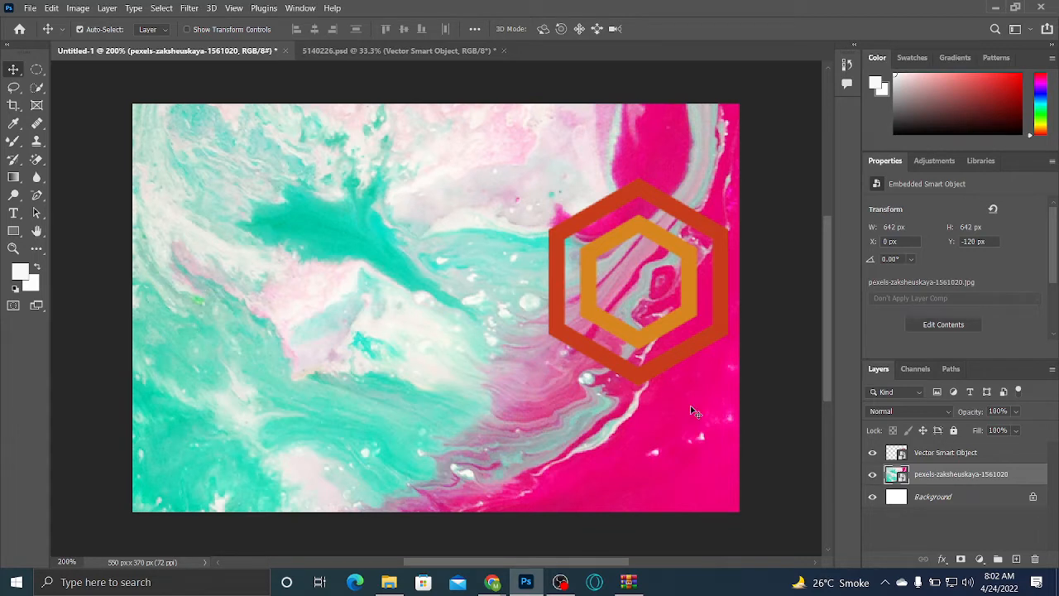
{"action": "left_click", "coordinate": [977, 559]}
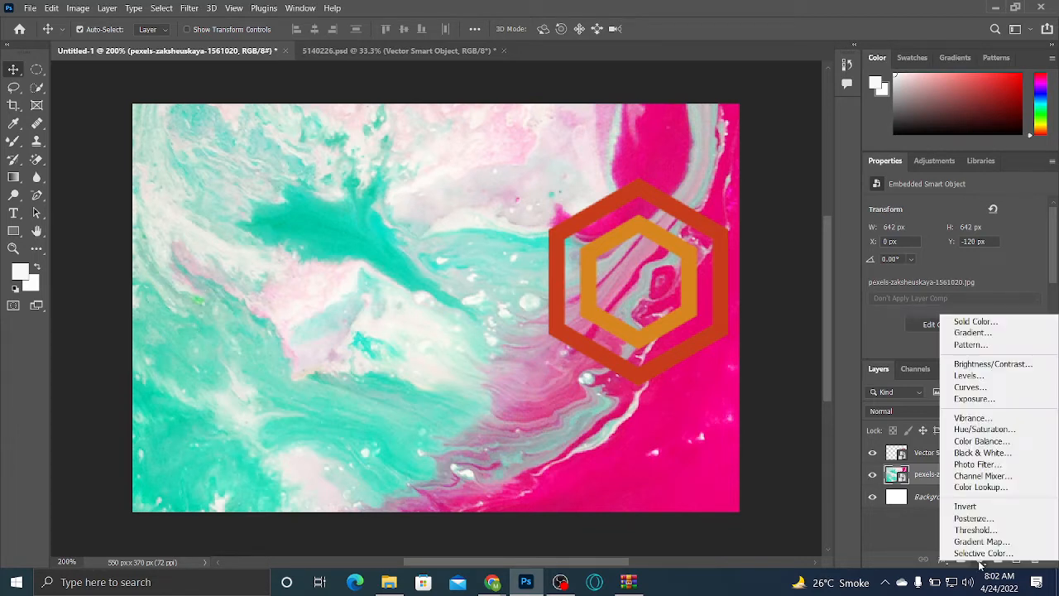
{"action": "left_click", "coordinate": [974, 332]}
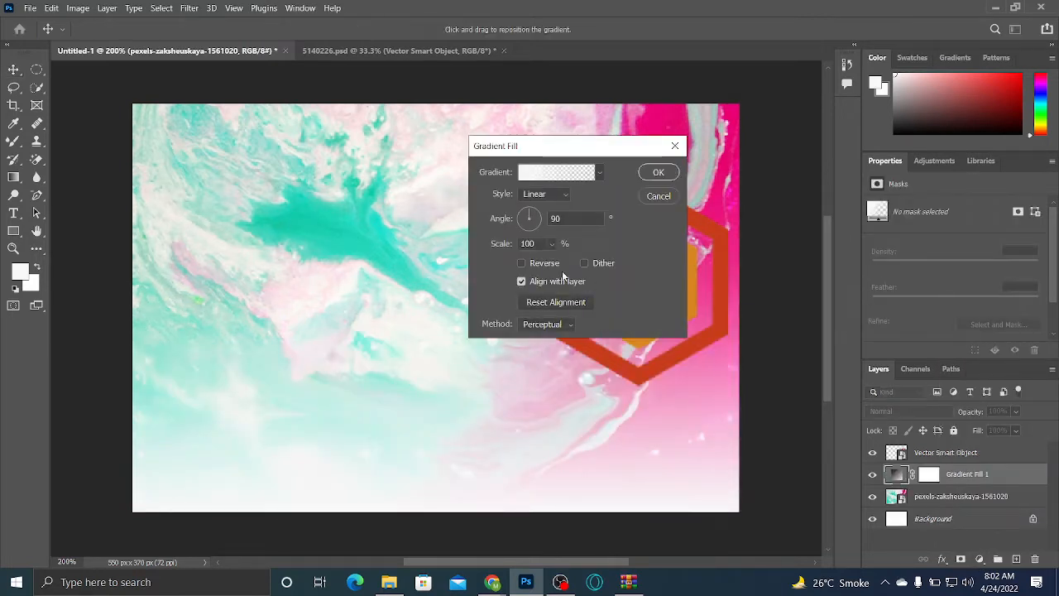
Set the gradient's starting color stop to a purple with hue 292° and its location to 50%
{"action": "left_click", "coordinate": [571, 175]}
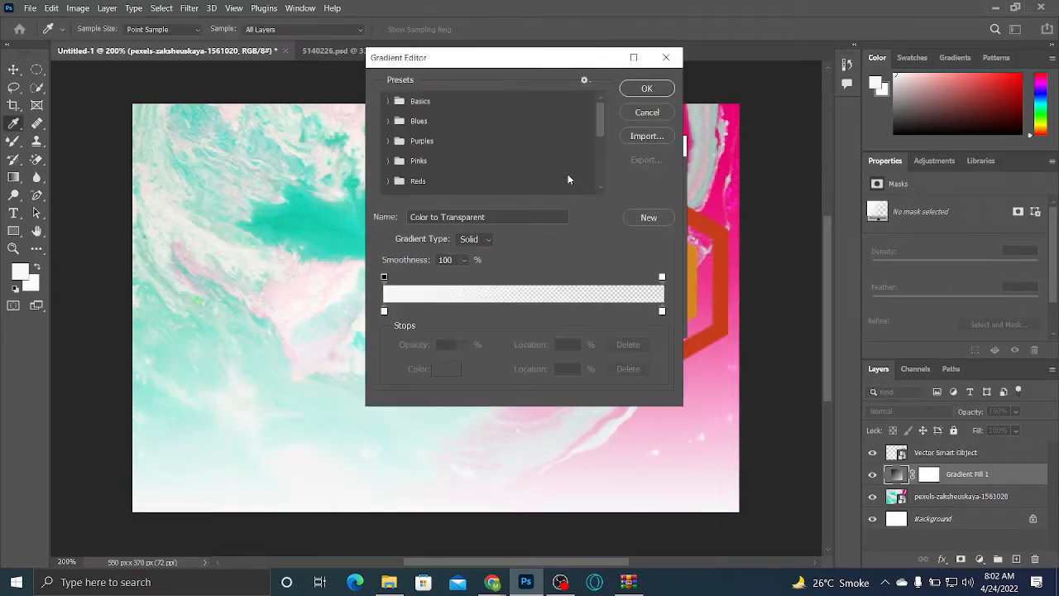
{"action": "left_click", "coordinate": [384, 312]}
{"action": "left_click", "coordinate": [455, 370]}
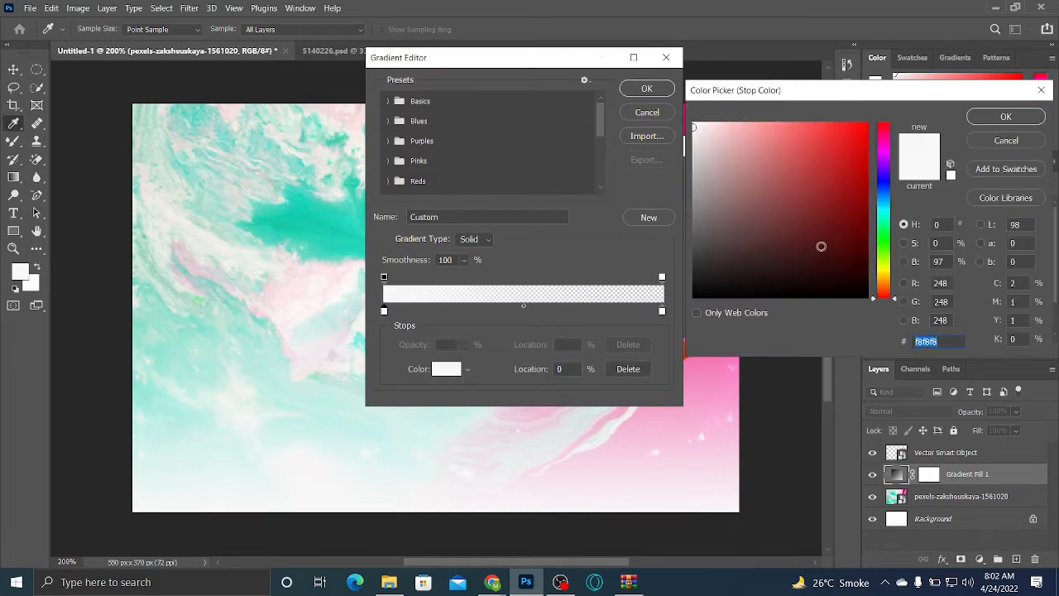
{"action": "left_click", "coordinate": [883, 156]}
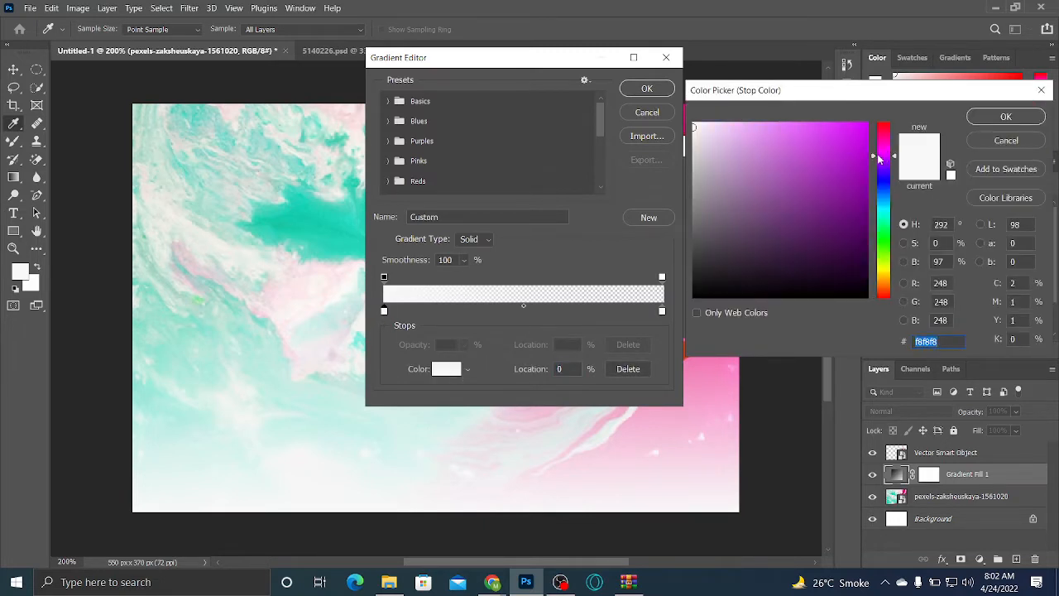
{"action": "left_click", "coordinate": [859, 160]}
{"action": "left_click", "coordinate": [1004, 117]}
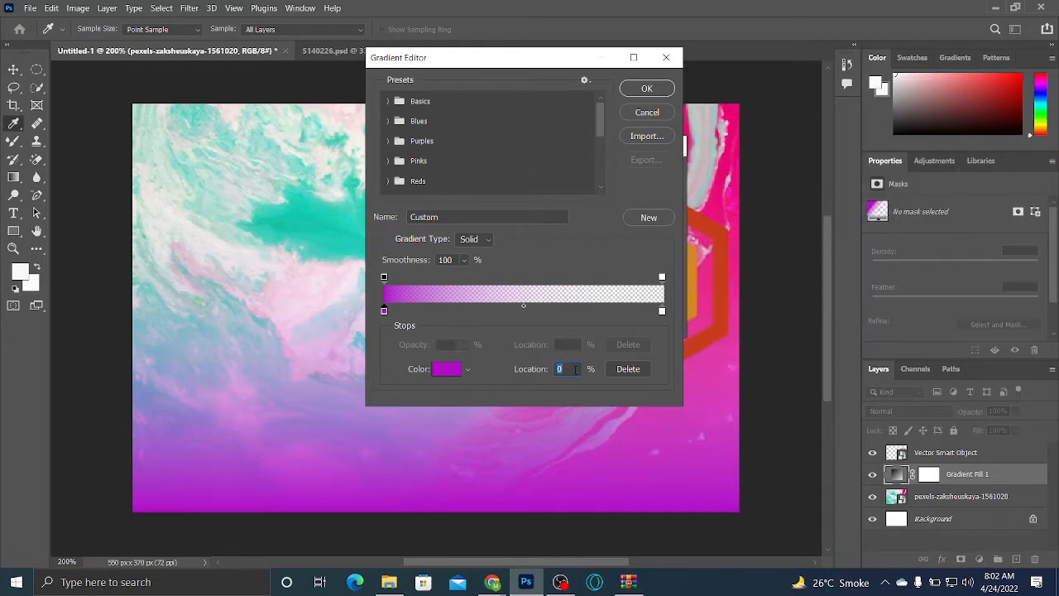
{"action": "type", "text": "5"}
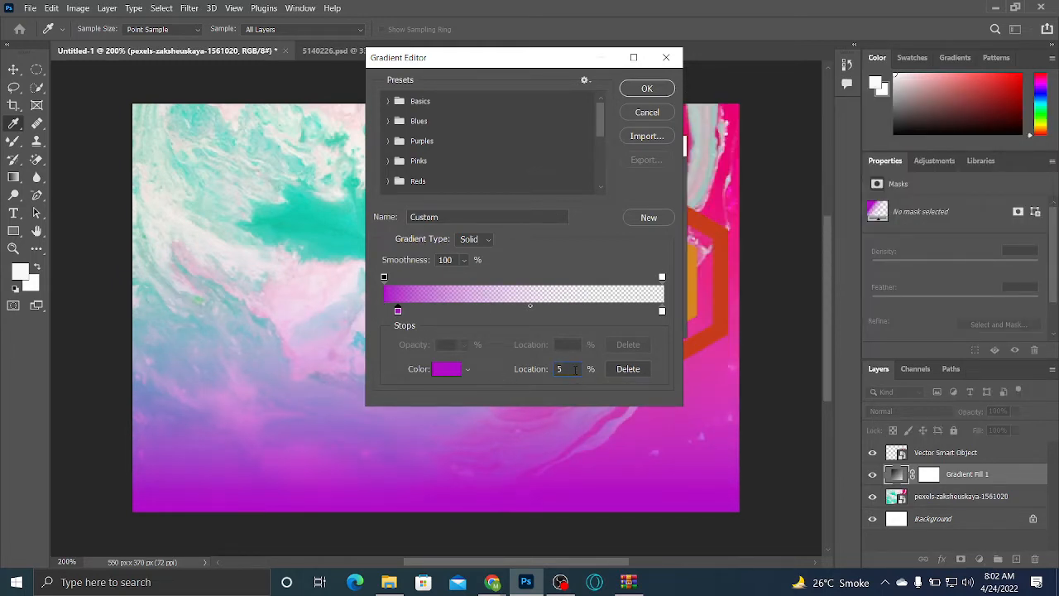
{"action": "type", "text": "0"}
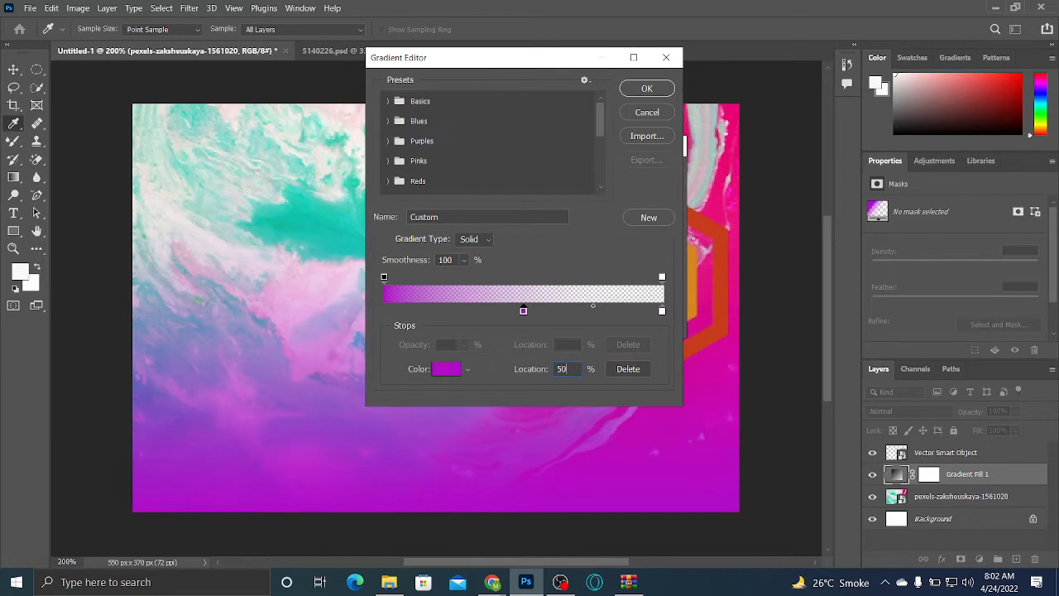
Recolor the gradient's ending color stop to the violet #8f4dd3 and set its location to 50%
{"action": "left_click", "coordinate": [662, 312]}
{"action": "left_click", "coordinate": [448, 373]}
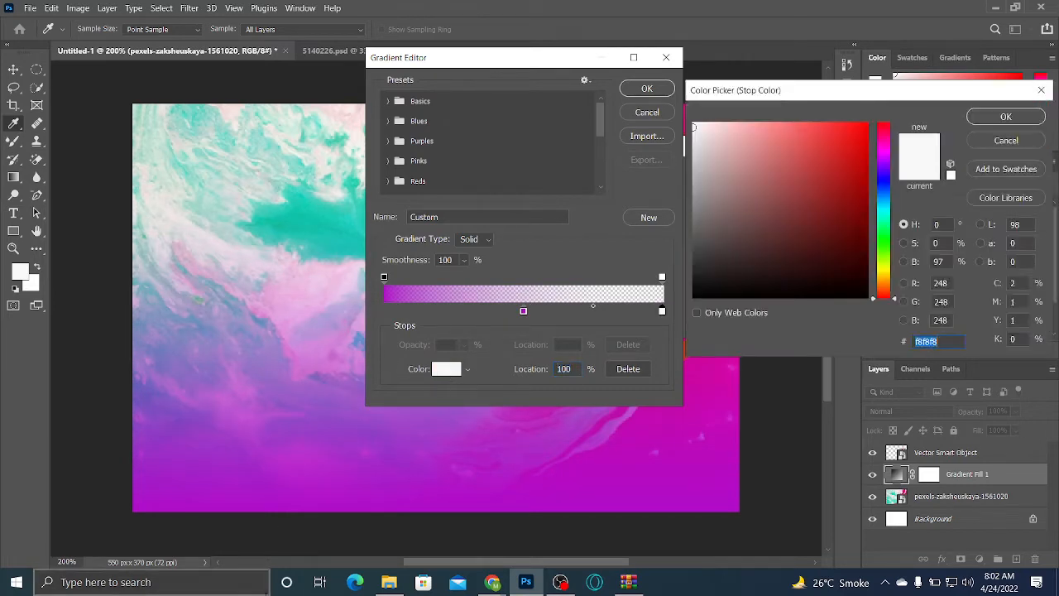
{"action": "left_click", "coordinate": [885, 179]}
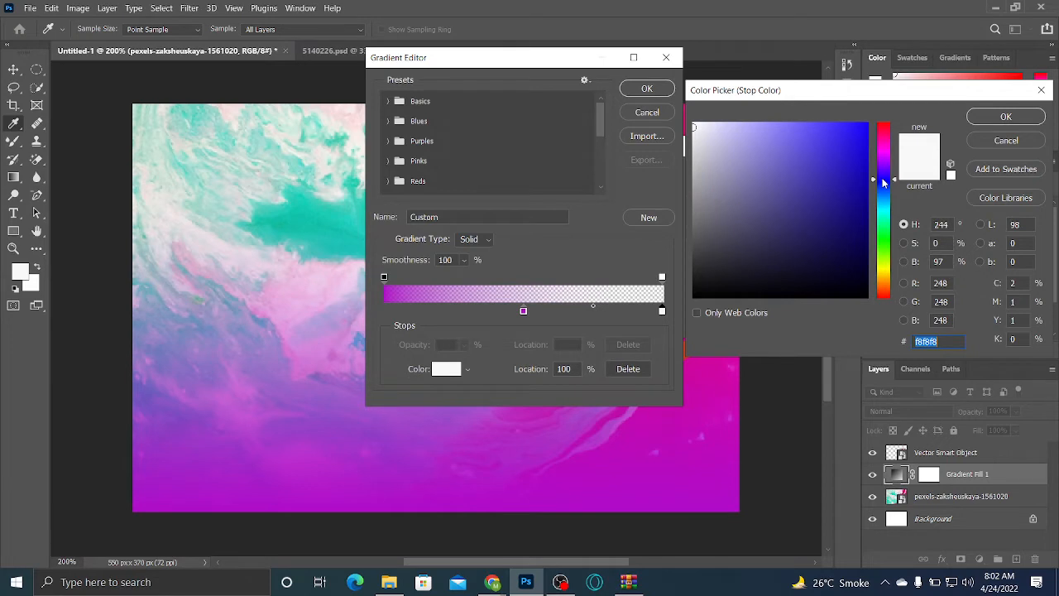
{"action": "left_click_drag", "start_coordinate": [884, 183], "coordinate": [884, 166]}
{"action": "left_click", "coordinate": [801, 154]}
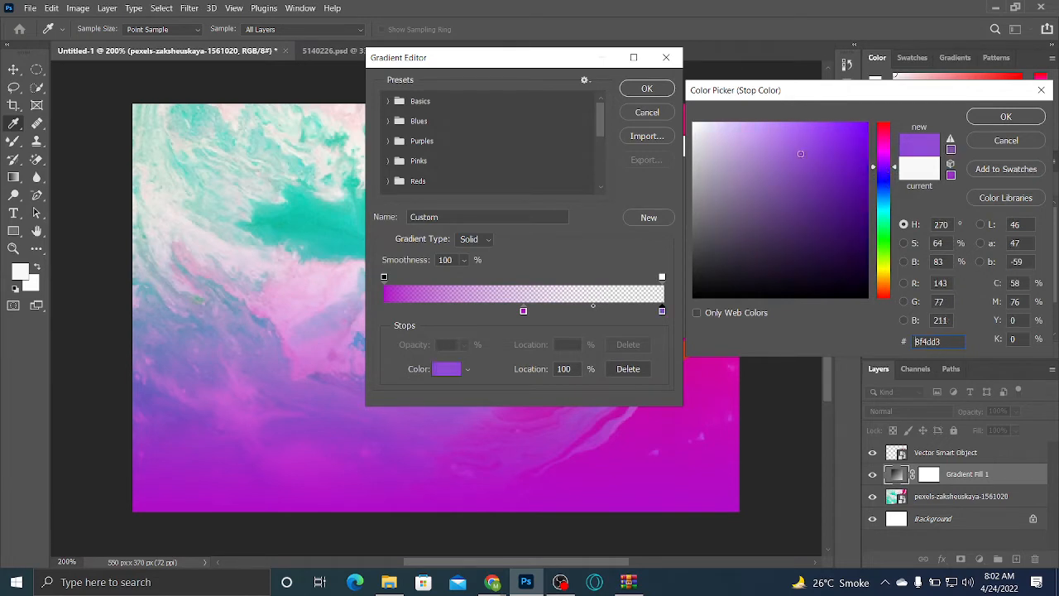
{"action": "left_click", "coordinate": [982, 115]}
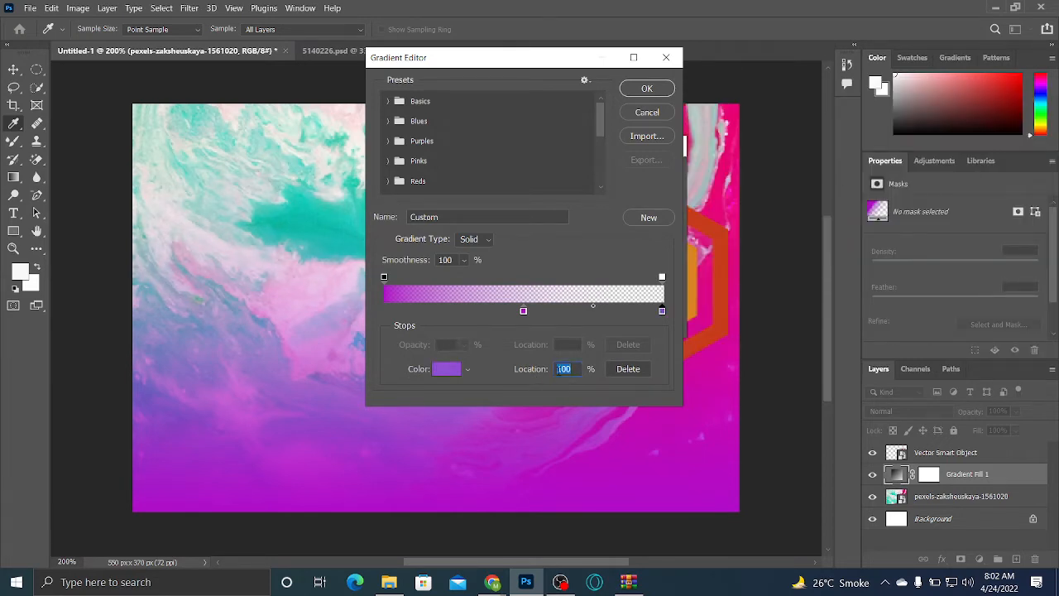
{"action": "type", "text": "5."}
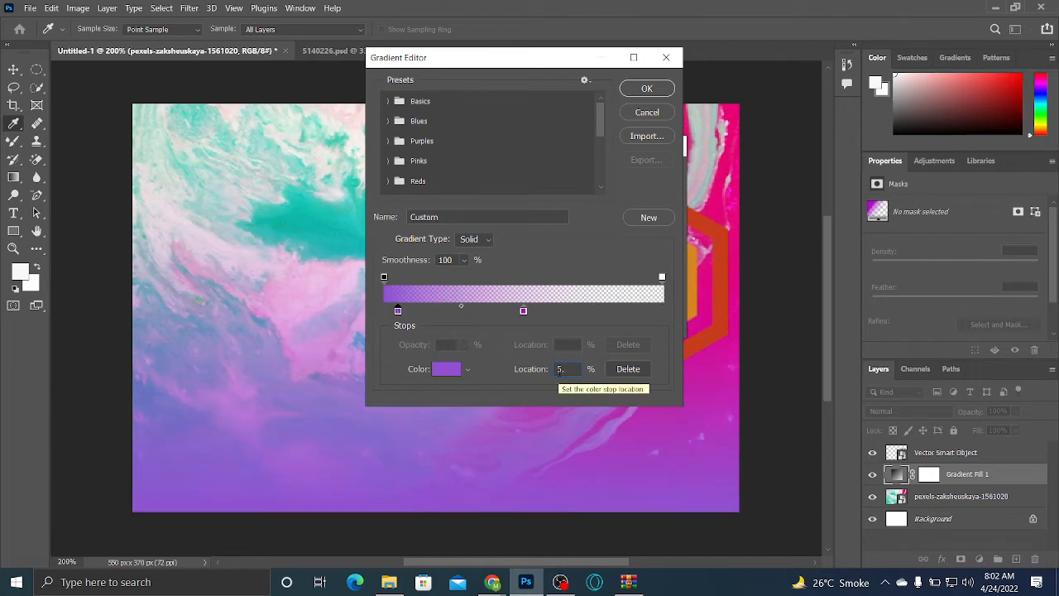
{"action": "type", "text": "00"}
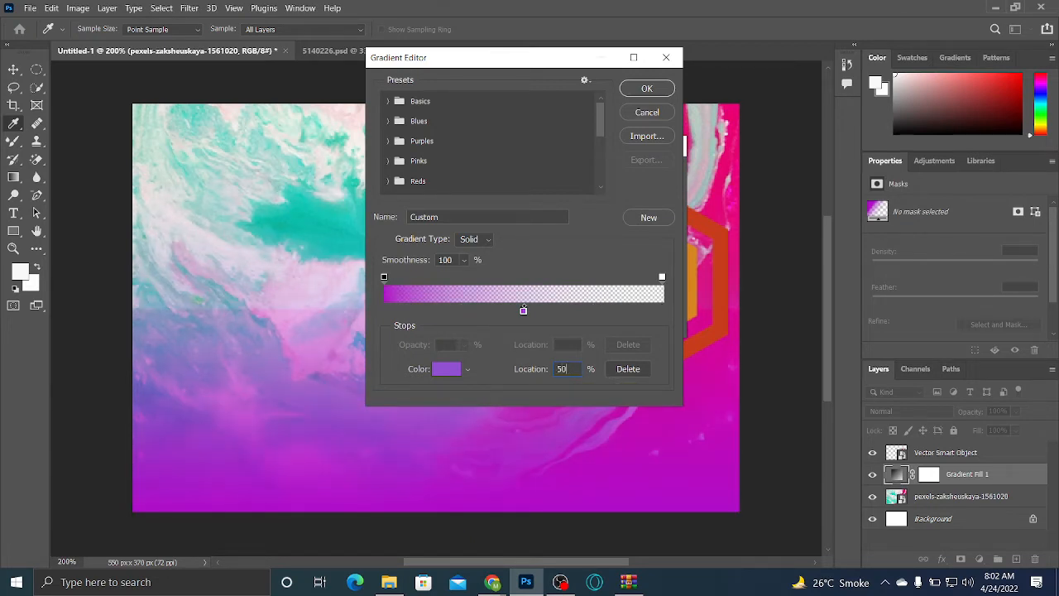
Try the Noise gradient type and return the gradient to Solid
{"action": "left_click", "coordinate": [480, 239]}
{"action": "left_click", "coordinate": [482, 259]}
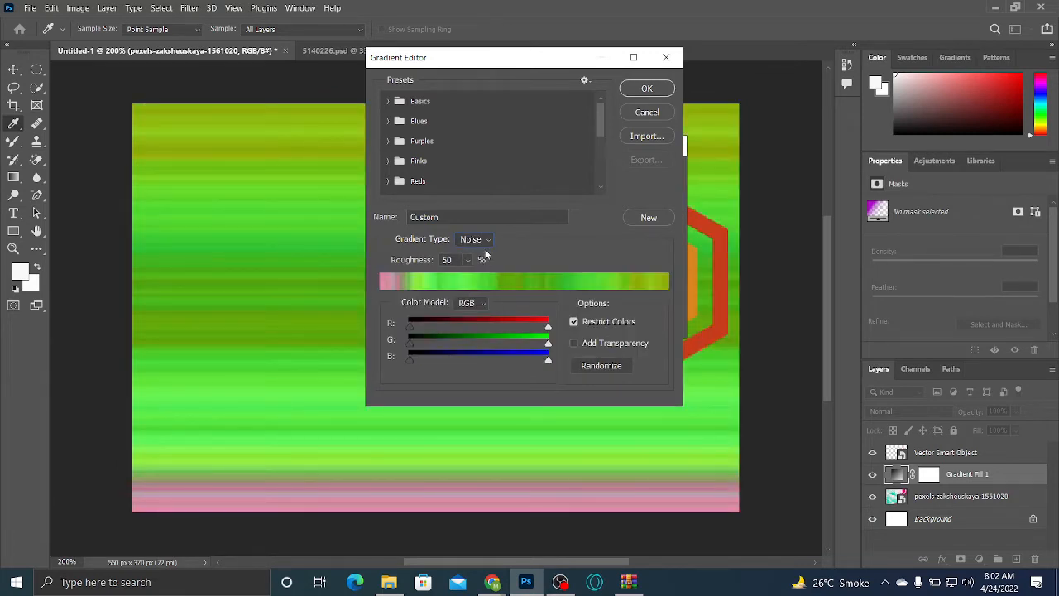
{"action": "left_click", "coordinate": [483, 240]}
{"action": "left_click", "coordinate": [477, 250]}
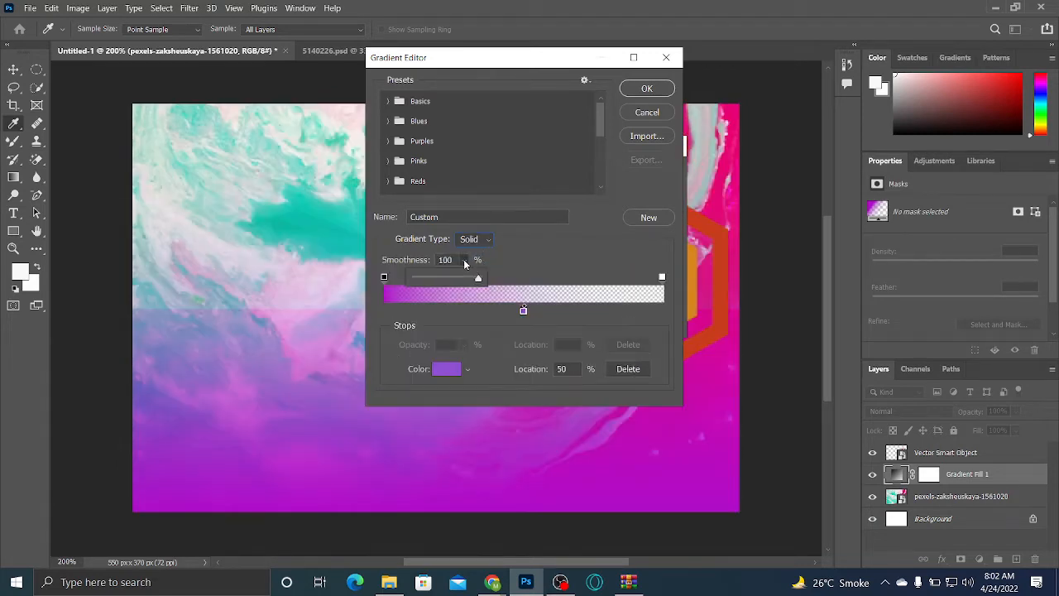
Set the gradient's smoothness to 30% and remove the violet color stop, keeping only the magenta-purple one
{"action": "left_click_drag", "start_coordinate": [457, 280], "coordinate": [432, 279]}
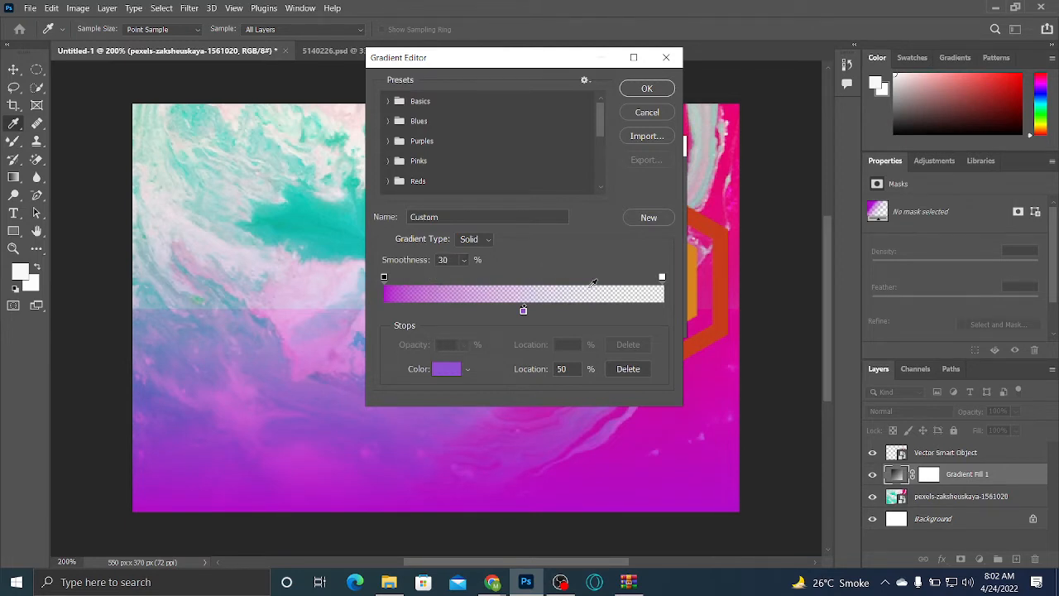
{"action": "left_click_drag", "start_coordinate": [536, 311], "coordinate": [634, 293]}
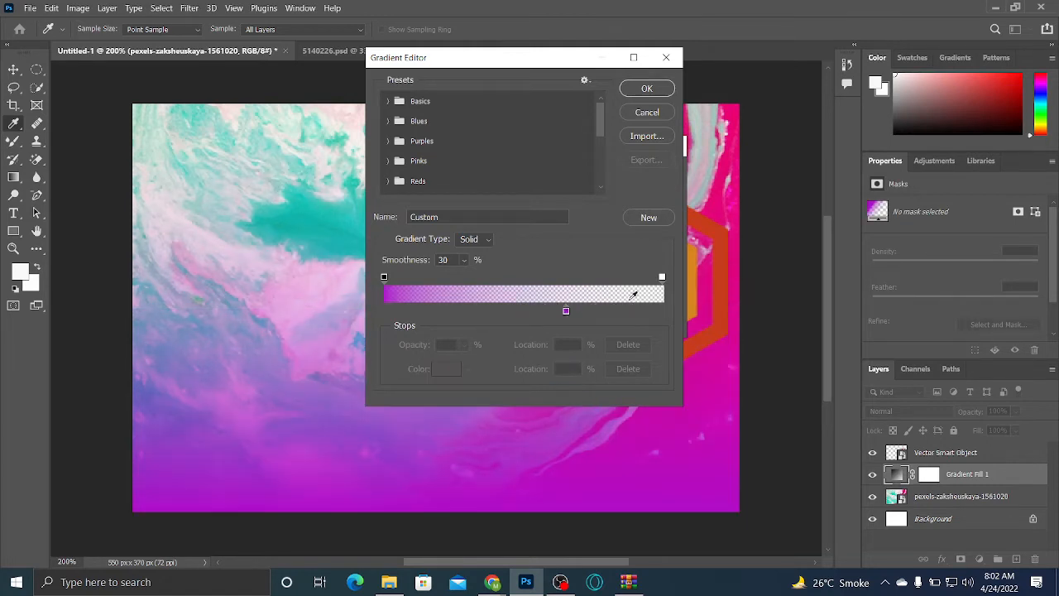
{"action": "left_click_drag", "start_coordinate": [544, 312], "coordinate": [503, 324]}
{"action": "left_click_drag", "start_coordinate": [501, 59], "coordinate": [573, 86]}
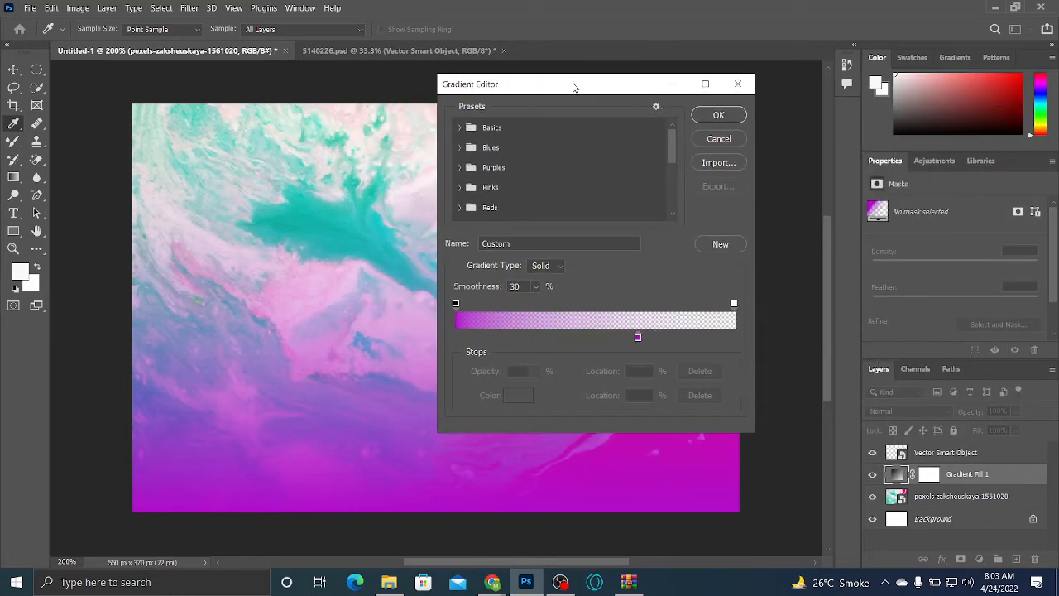
{"action": "left_click", "coordinate": [535, 286]}
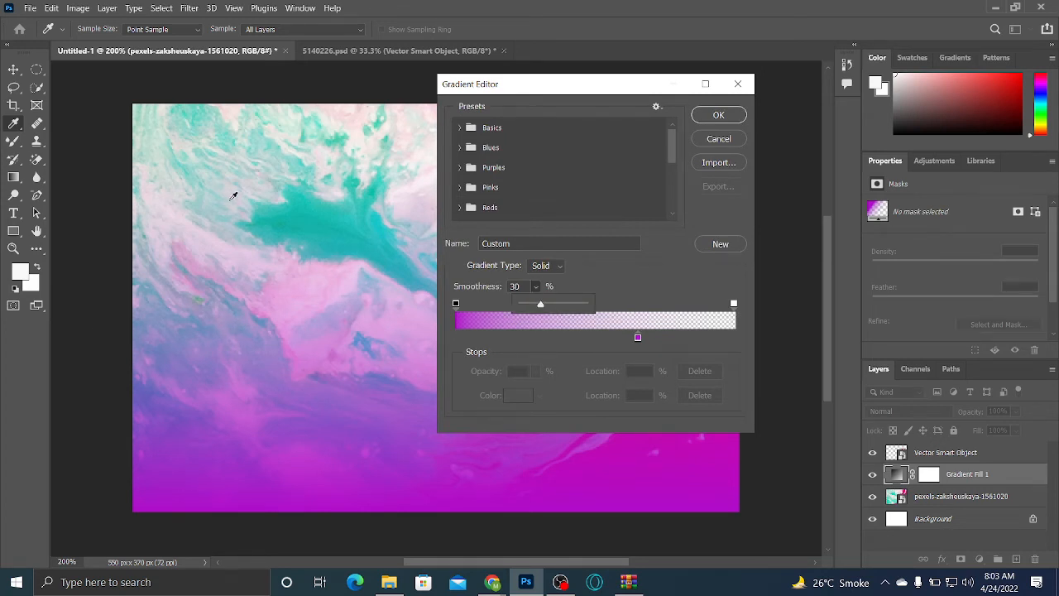
{"action": "left_click", "coordinate": [605, 274]}
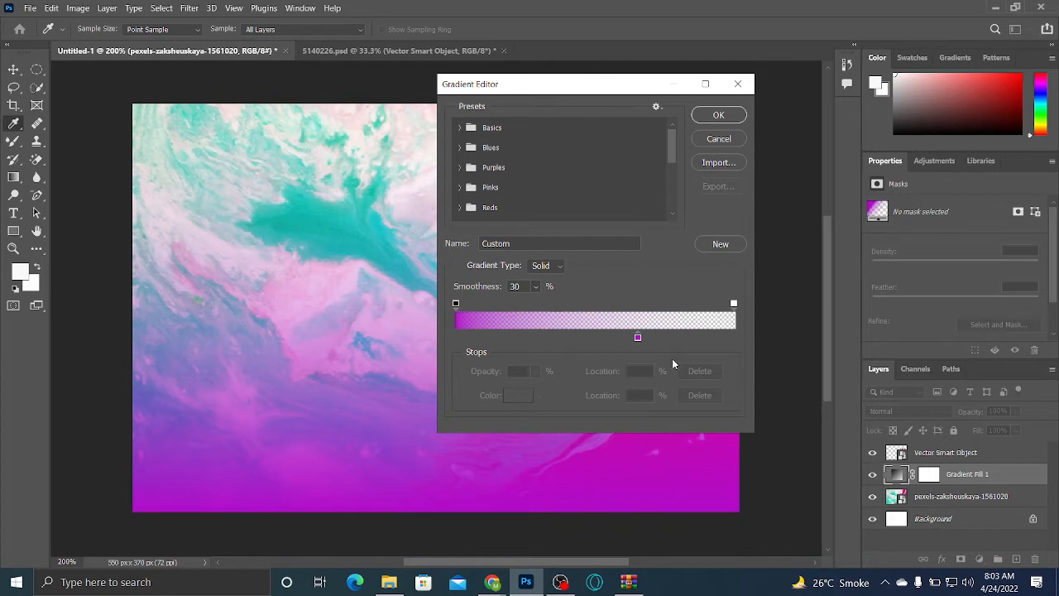
Add two more purple color stops and spread the three over the second half of the gradient, the last at 81%
{"action": "left_click_drag", "start_coordinate": [638, 338], "coordinate": [603, 336]}
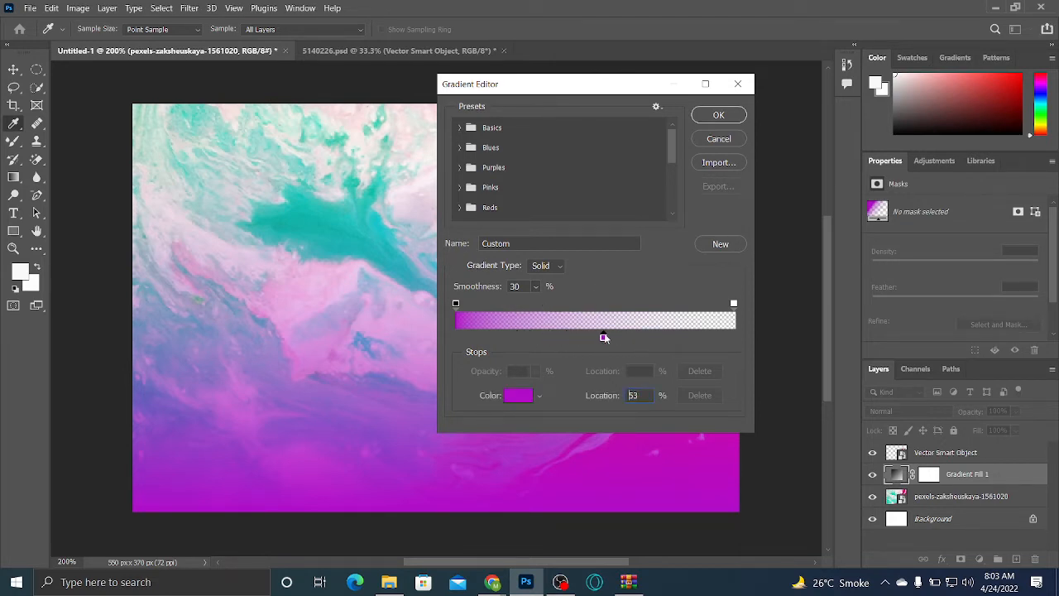
{"action": "left_click", "coordinate": [535, 336]}
{"action": "left_click_drag", "start_coordinate": [534, 335], "coordinate": [610, 337]}
{"action": "left_click_drag", "start_coordinate": [696, 338], "coordinate": [682, 343]}
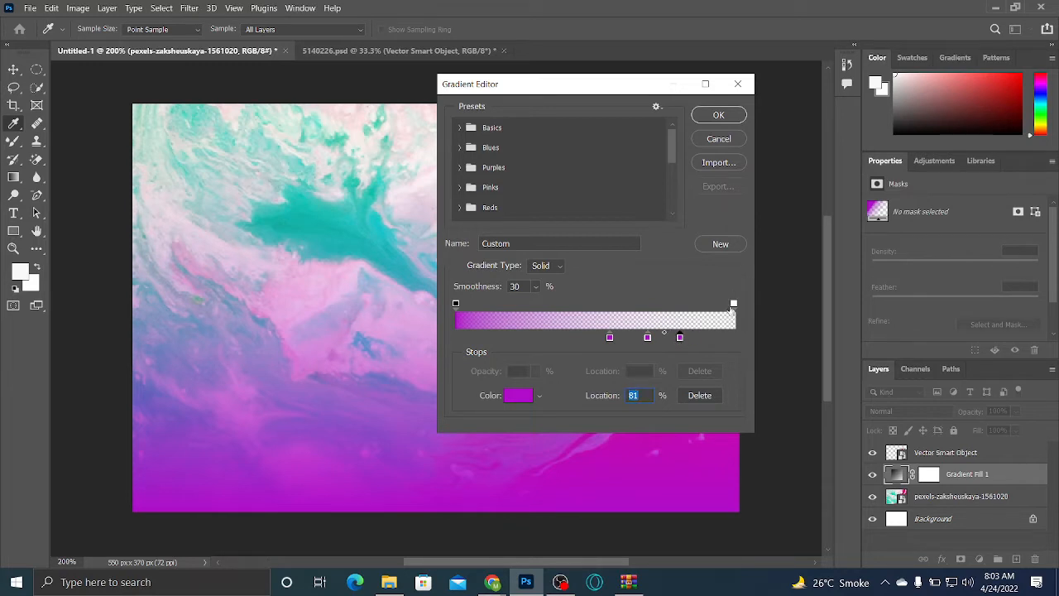
Try 30% opacity on the ending opacity stop, reduce it to 1%, and delete the extra color stop beside the last one
{"action": "left_click", "coordinate": [733, 306]}
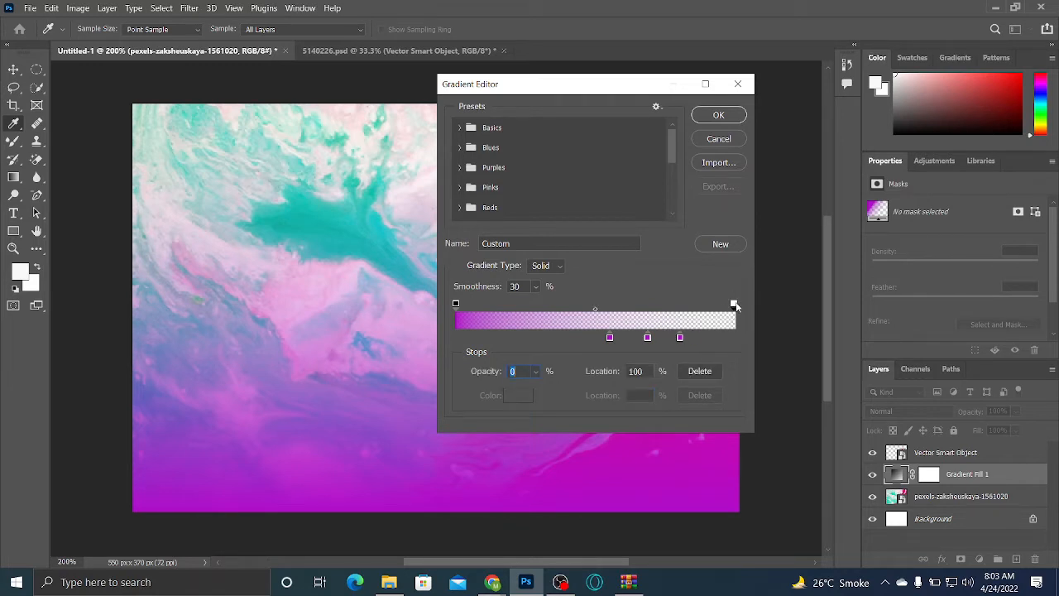
{"action": "left_click", "coordinate": [536, 371]}
{"action": "mouse_move", "coordinate": [543, 389]}
{"action": "left_mouse_down"}
{"action": "mouse_move", "coordinate": [577, 386]}
{"action": "mouse_move", "coordinate": [555, 397]}
{"action": "left_mouse_up"}
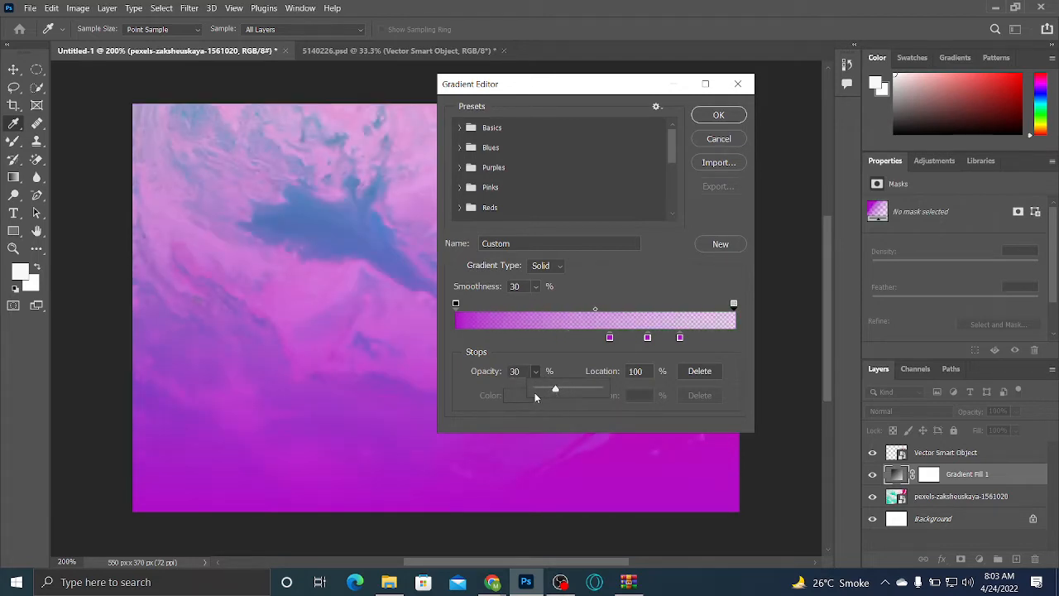
{"action": "left_click", "coordinate": [534, 392]}
{"action": "left_click", "coordinate": [568, 348]}
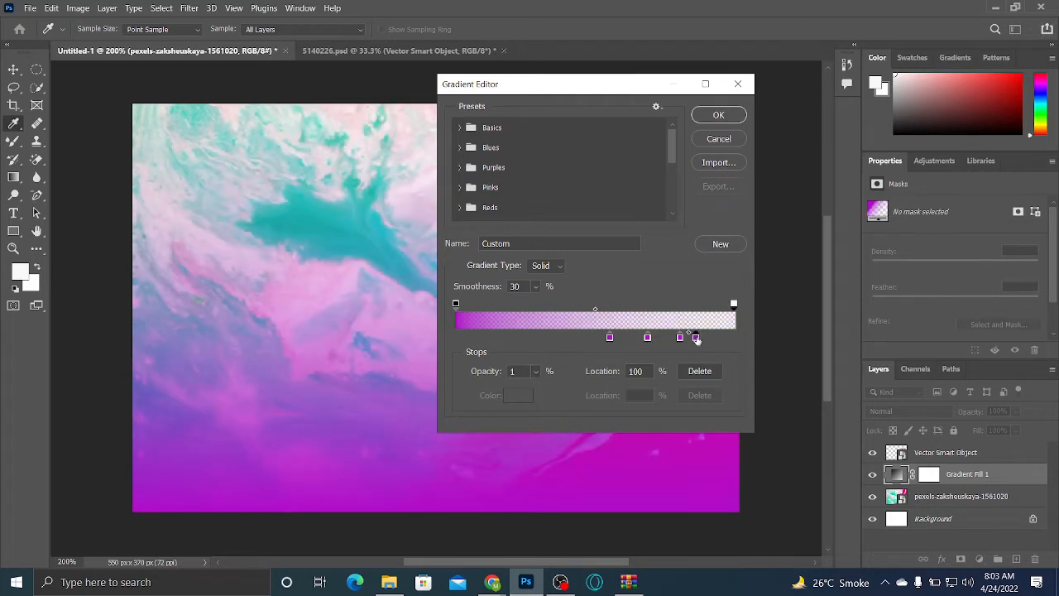
{"action": "left_click", "coordinate": [696, 340]}
{"action": "key", "text": "Delete"}
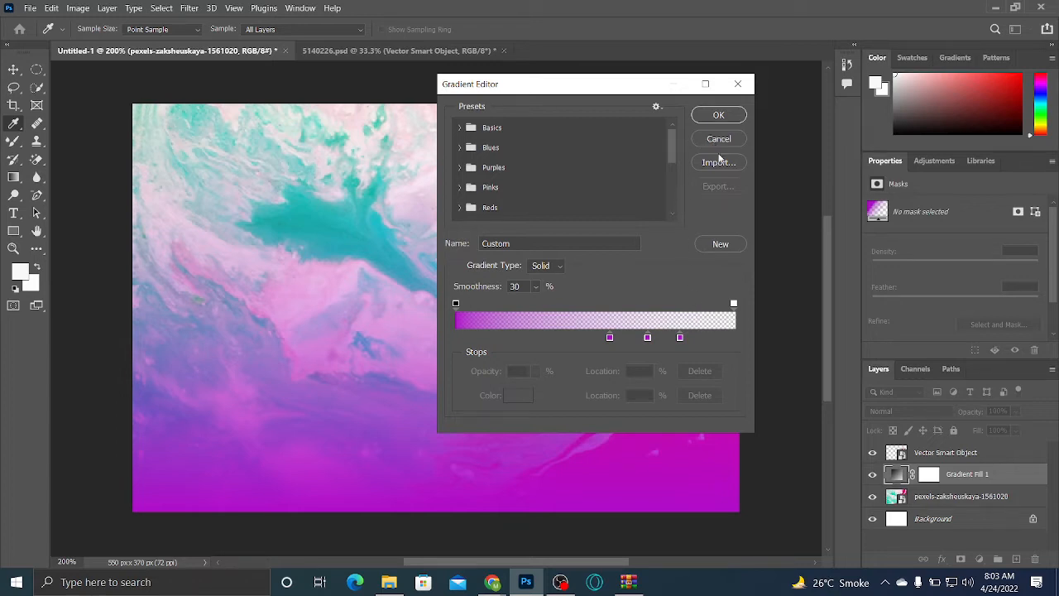
Set the ending opacity stop's opacity to 0% at location 100%
{"action": "left_click", "coordinate": [734, 304]}
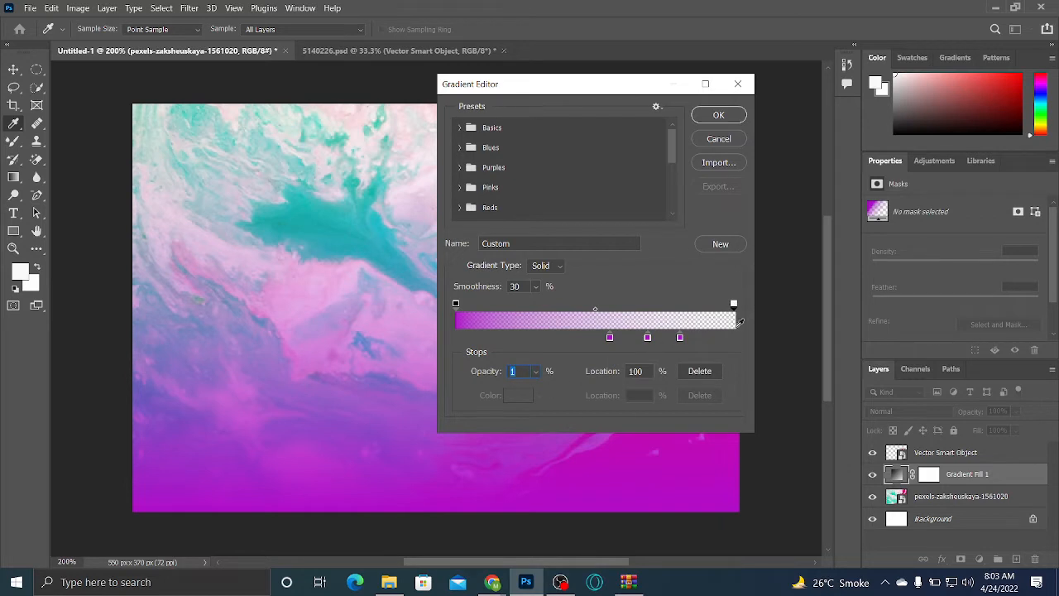
{"action": "type", "text": "0"}
{"action": "mouse_move", "coordinate": [734, 307]}
{"action": "left_mouse_down"}
{"action": "mouse_move", "coordinate": [721, 304]}
{"action": "mouse_move", "coordinate": [735, 306]}
{"action": "left_mouse_up"}
{"action": "left_click", "coordinate": [611, 305]}
{"action": "mouse_move", "coordinate": [614, 308]}
{"action": "left_mouse_down"}
{"action": "mouse_move", "coordinate": [627, 307]}
{"action": "mouse_move", "coordinate": [615, 307]}
{"action": "left_mouse_up"}
{"action": "key", "text": "ctrl+z"}
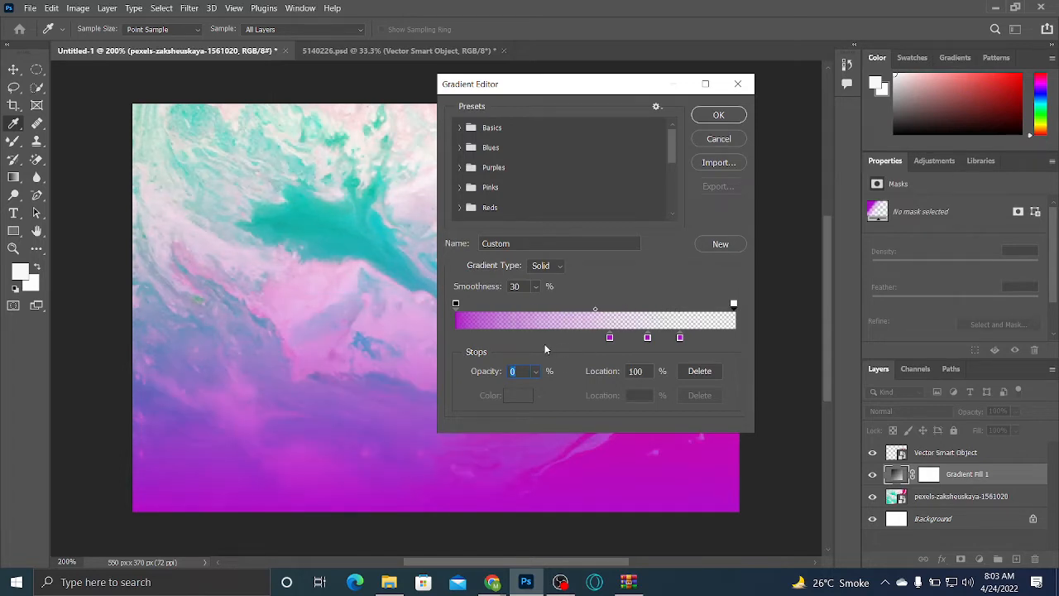
Rearrange the purple color stops to sit near the gradient's start, at 50% and at its end, and accept the edited gradient
{"action": "left_click", "coordinate": [610, 338]}
{"action": "left_click_drag", "start_coordinate": [610, 338], "coordinate": [537, 353]}
{"action": "left_click_drag", "start_coordinate": [648, 337], "coordinate": [573, 339]}
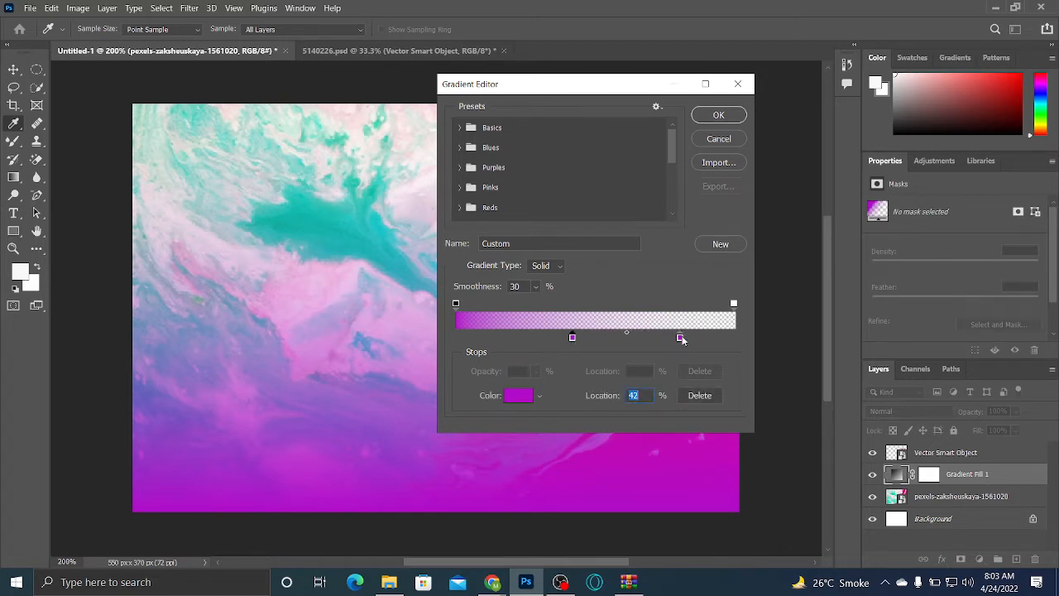
{"action": "left_click_drag", "start_coordinate": [681, 338], "coordinate": [723, 342]}
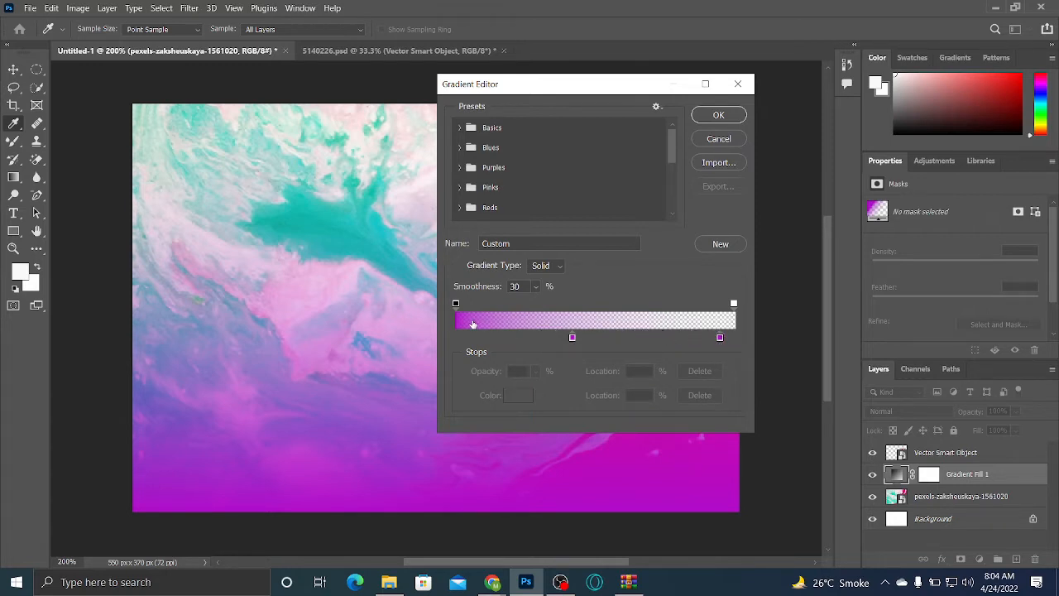
{"action": "left_click", "coordinate": [485, 338]}
{"action": "left_click_drag", "start_coordinate": [572, 338], "coordinate": [656, 338]}
{"action": "left_click_drag", "start_coordinate": [720, 338], "coordinate": [597, 339]}
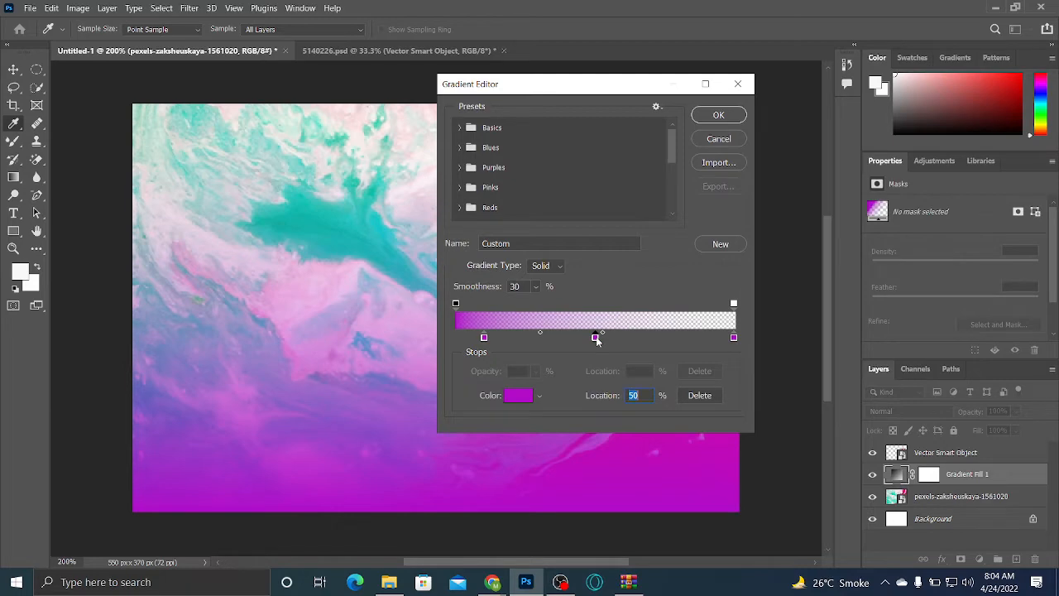
{"action": "left_click_drag", "start_coordinate": [552, 88], "coordinate": [447, 125]}
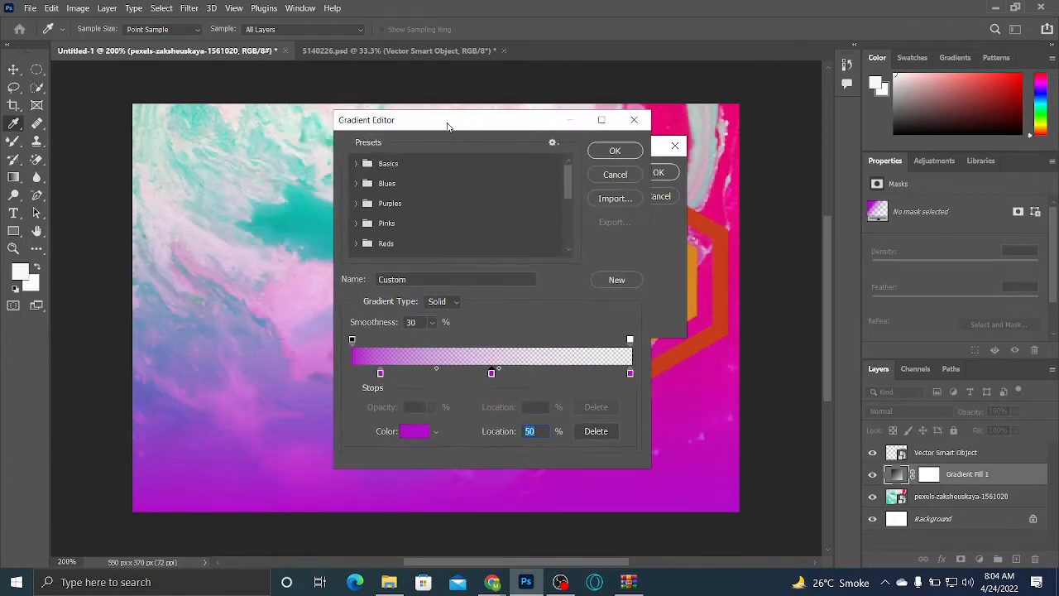
{"action": "left_click", "coordinate": [641, 154]}
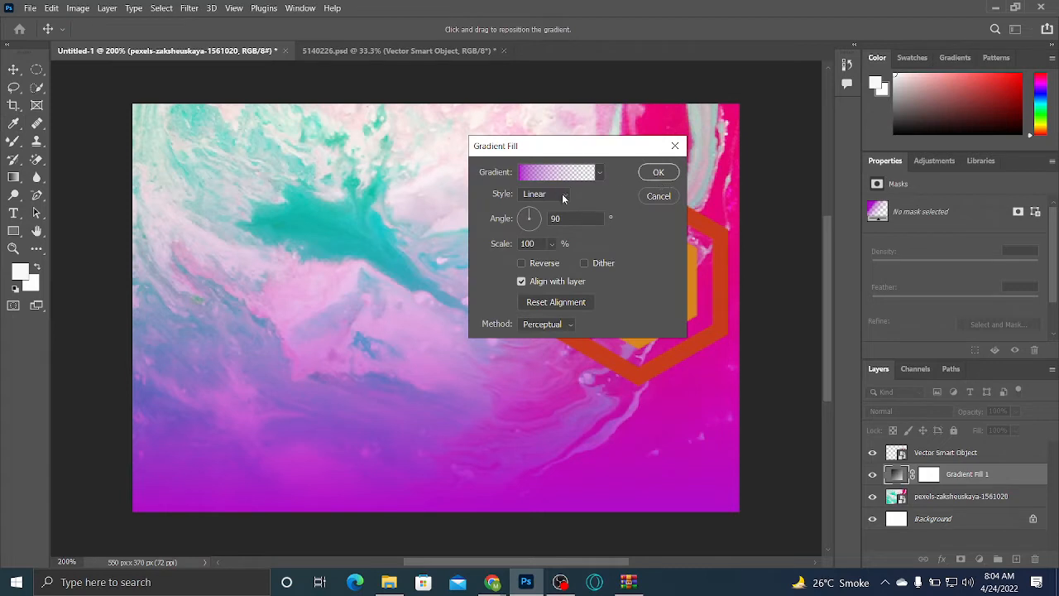
Try the Radial, Angle and Reflected styles on the gradient fill and return it to Linear
{"action": "left_click", "coordinate": [566, 193]}
{"action": "left_click", "coordinate": [554, 216]}
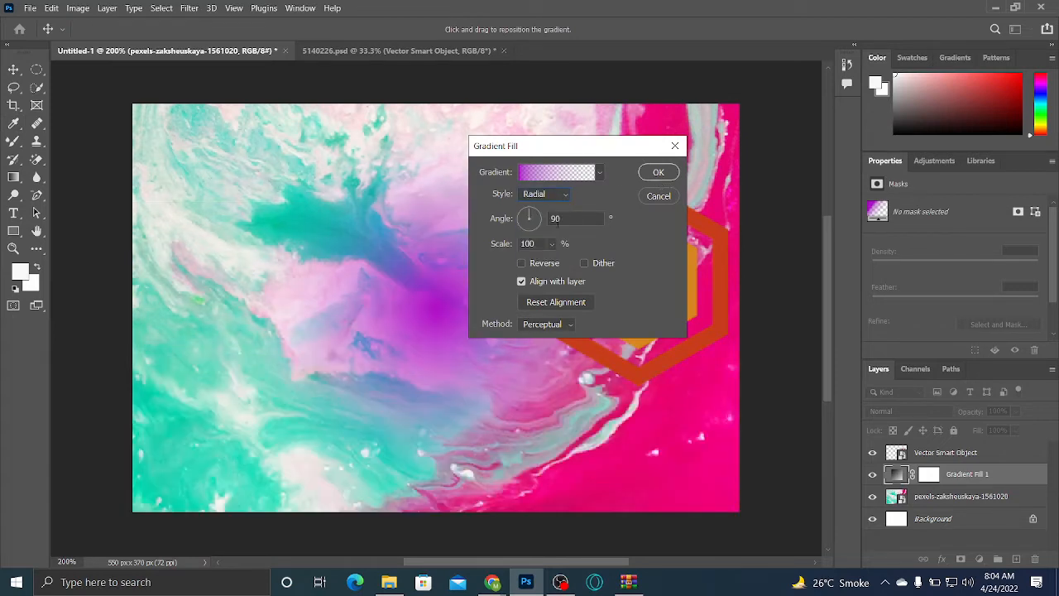
{"action": "left_click", "coordinate": [557, 197]}
{"action": "left_click", "coordinate": [550, 232]}
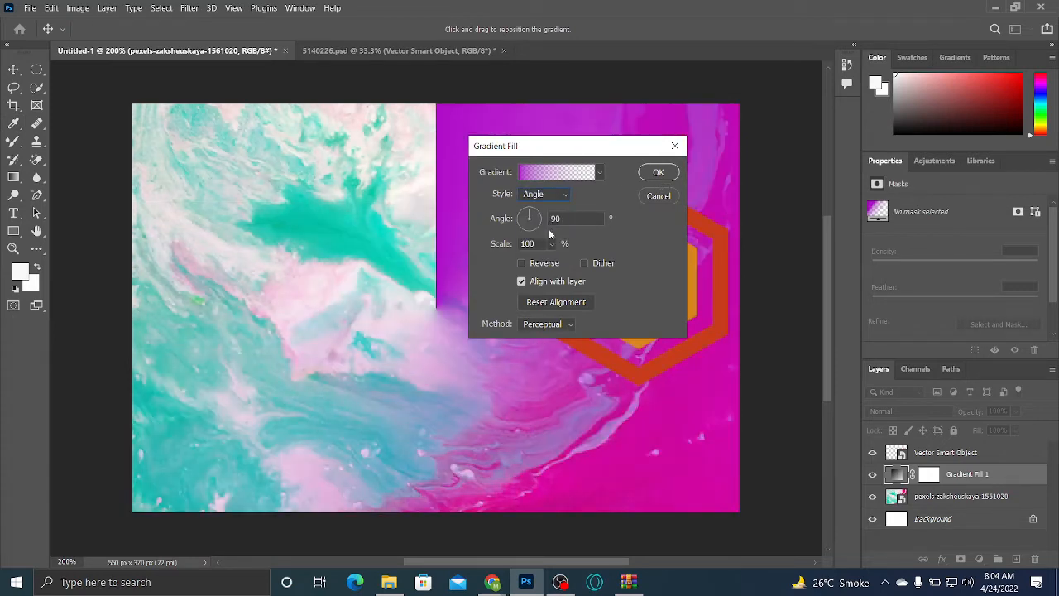
{"action": "left_click", "coordinate": [555, 198]}
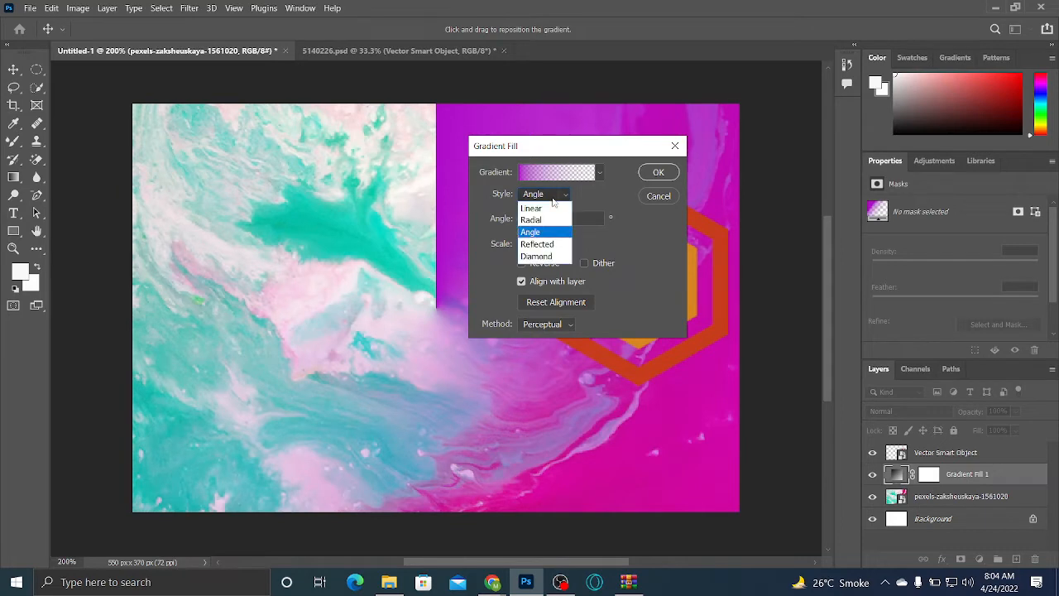
{"action": "left_click", "coordinate": [559, 246]}
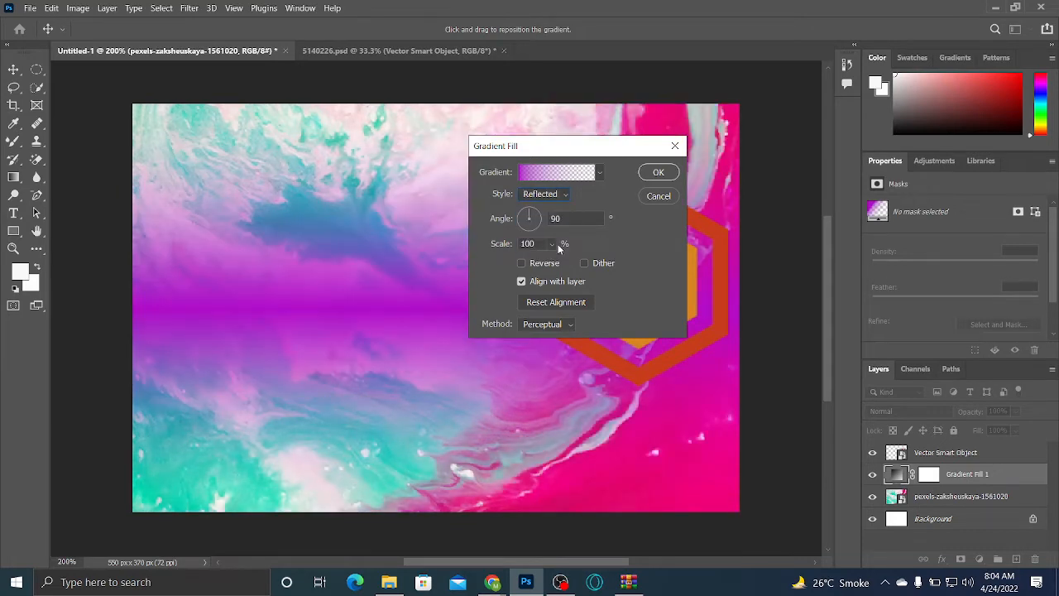
{"action": "left_click", "coordinate": [553, 195]}
{"action": "left_click", "coordinate": [555, 209]}
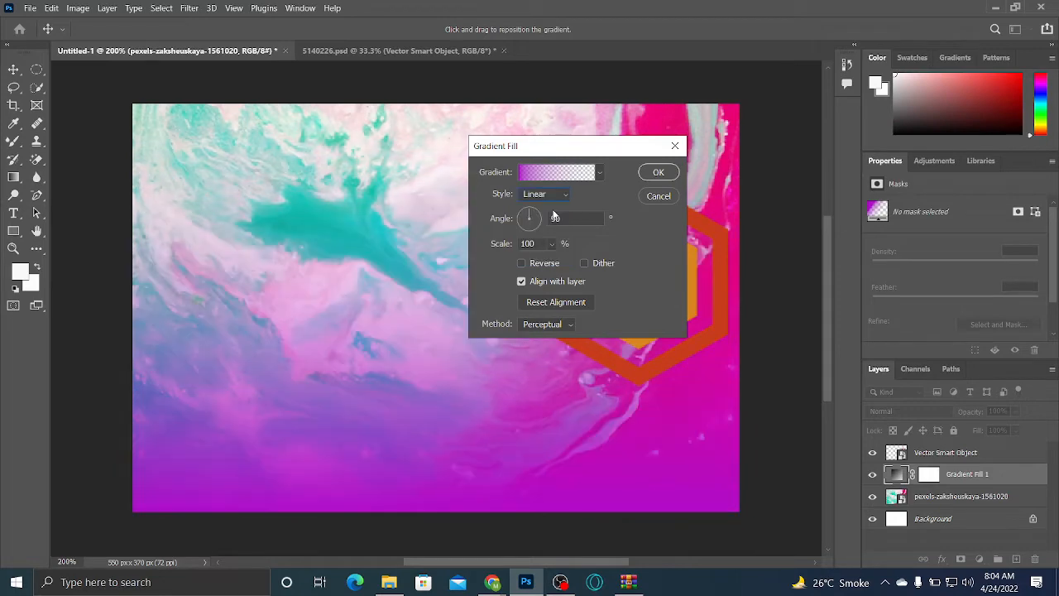
Set the gradient fill's angle to 91.32° and apply the fill
{"action": "mouse_move", "coordinate": [532, 215]}
{"action": "left_mouse_down"}
{"action": "mouse_move", "coordinate": [537, 224]}
{"action": "mouse_move", "coordinate": [521, 226]}
{"action": "mouse_move", "coordinate": [530, 207]}
{"action": "left_mouse_up"}
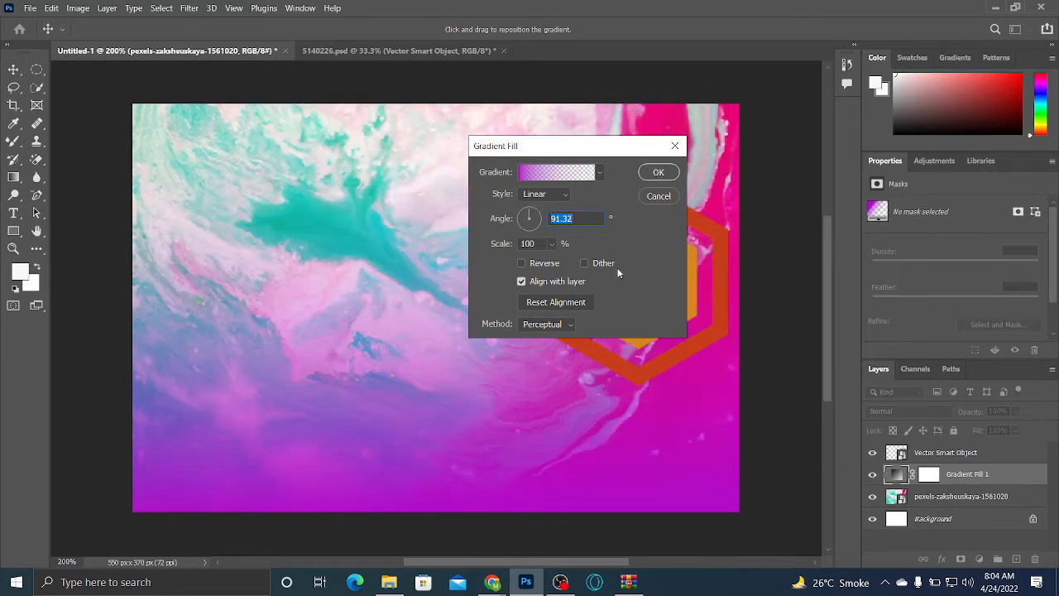
{"action": "left_click", "coordinate": [658, 172]}
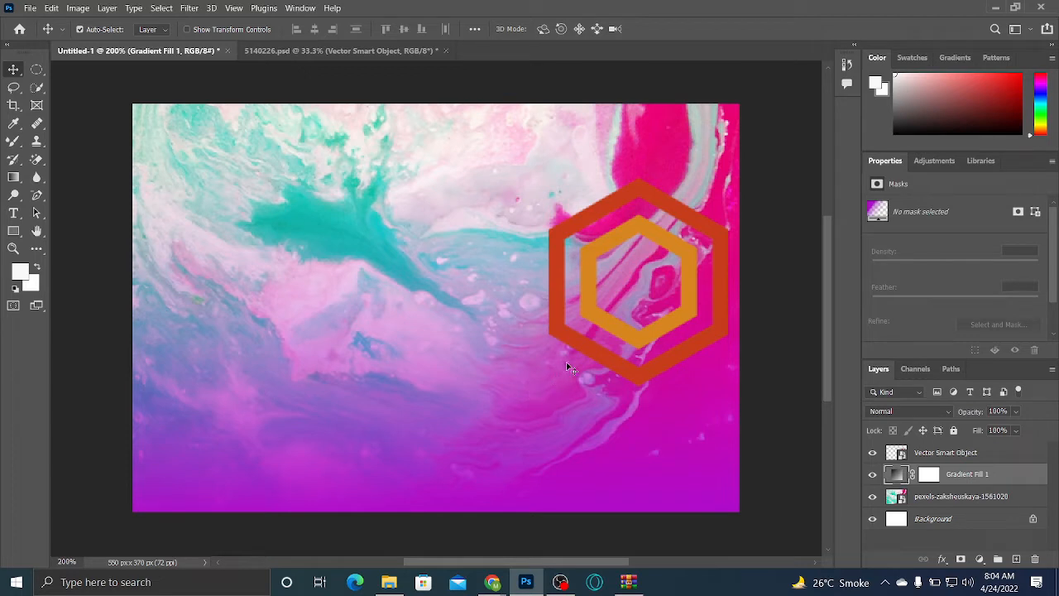
Select the photo layer, switch to Chrome to check the Google Meet call, close its in-call messages and return to Photoshop
{"action": "left_click", "coordinate": [999, 500]}
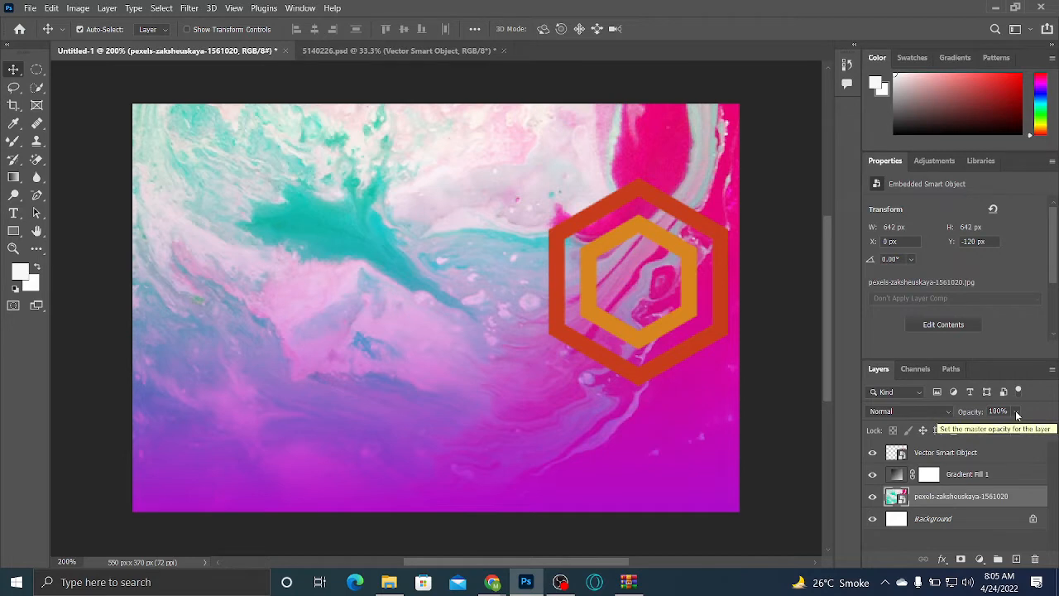
{"action": "mouse_move", "coordinate": [493, 579]}
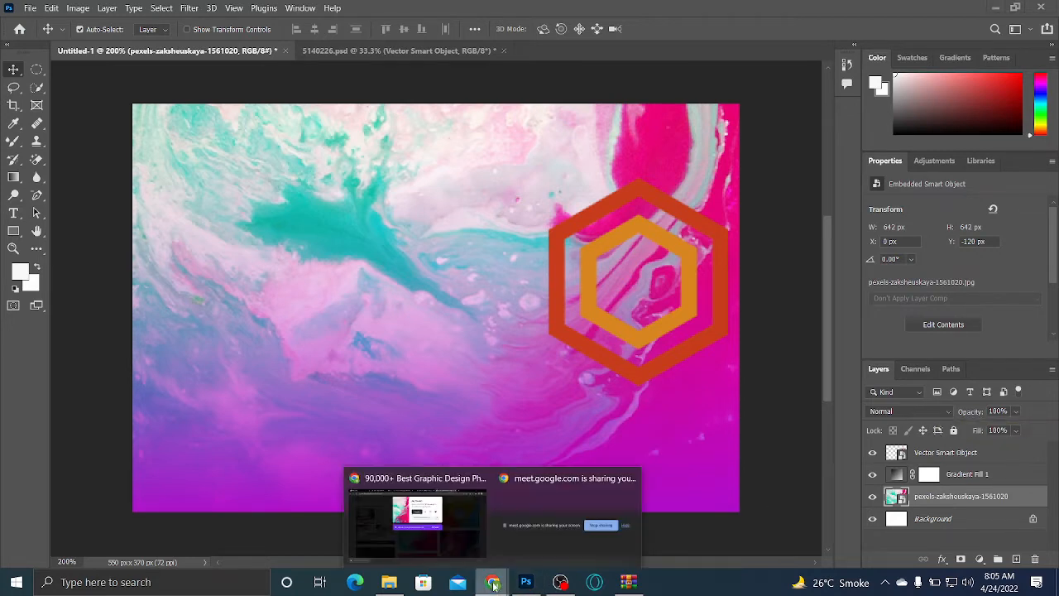
{"action": "left_click", "coordinate": [452, 560]}
{"action": "left_click", "coordinate": [220, 9]}
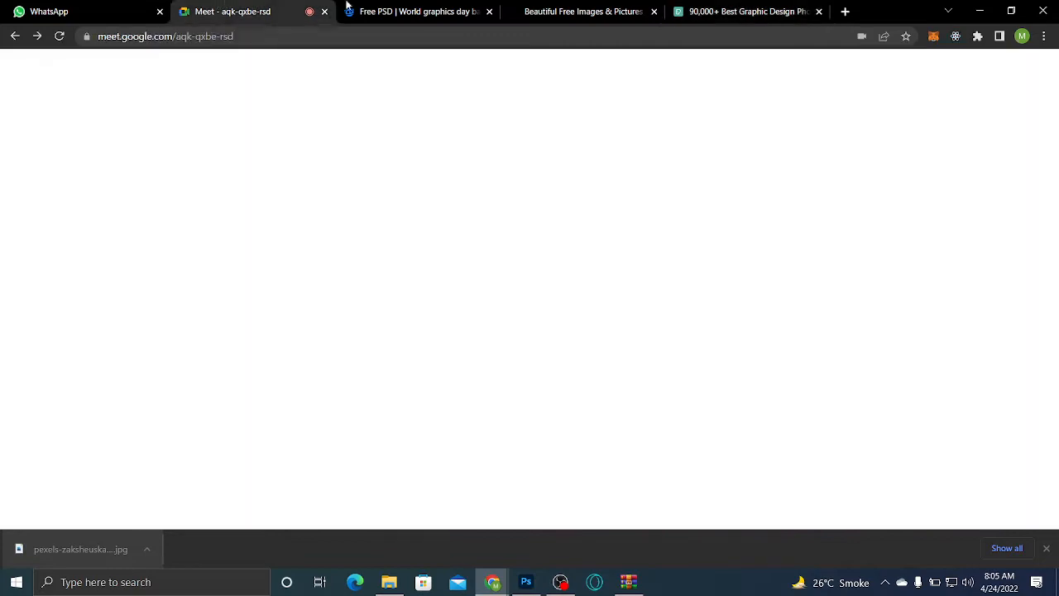
{"action": "left_click", "coordinate": [418, 10]}
{"action": "left_click", "coordinate": [106, 13]}
{"action": "left_click", "coordinate": [198, 8]}
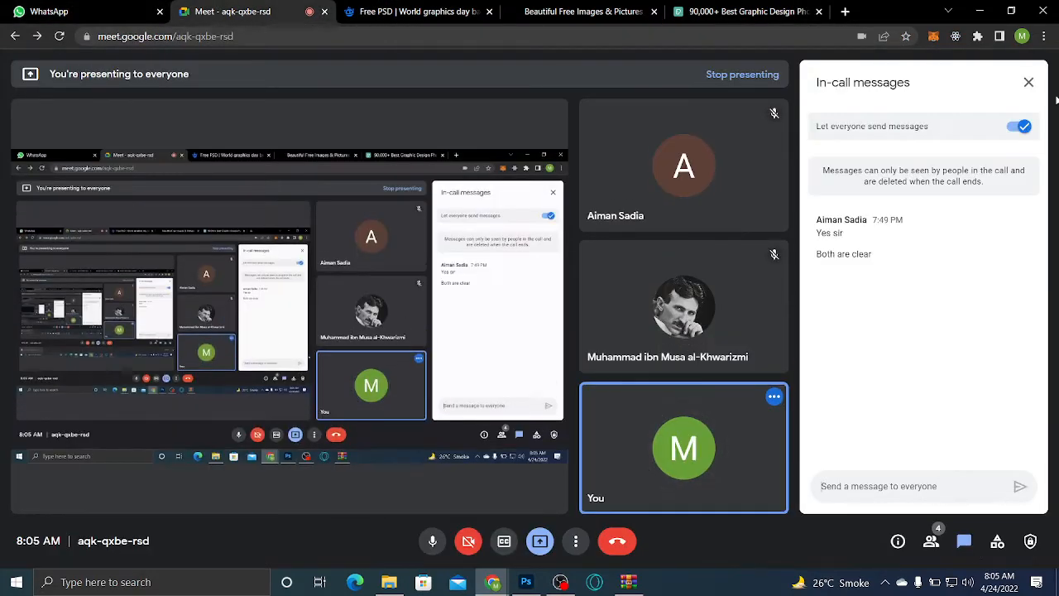
{"action": "left_click", "coordinate": [1028, 83]}
{"action": "left_click", "coordinate": [587, 10]}
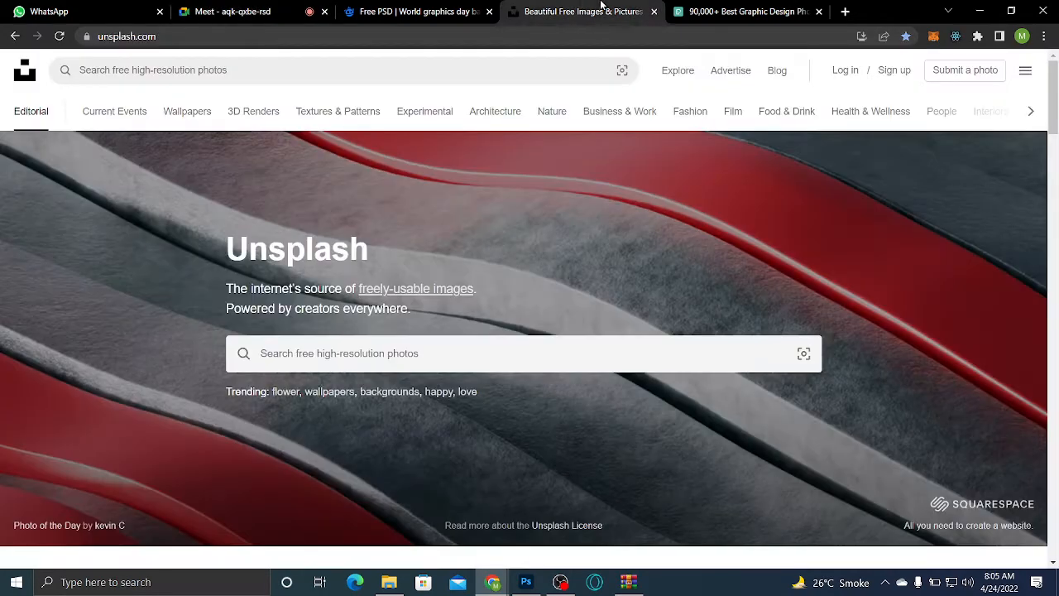
{"action": "left_click", "coordinate": [725, 10]}
{"action": "left_click", "coordinate": [980, 11]}
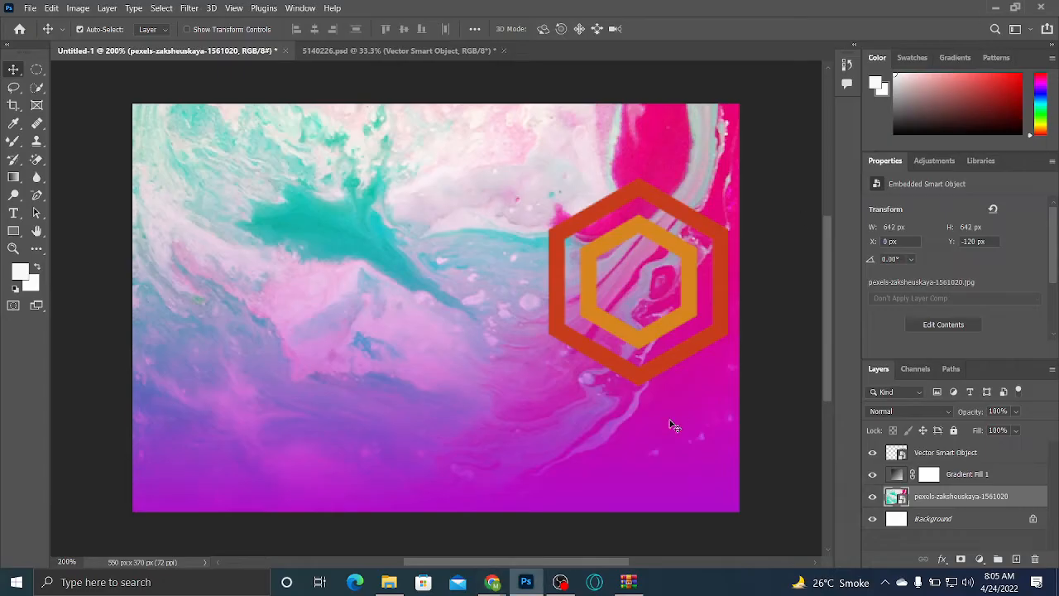
Switch to the Google Meet call in Chrome, open and read its in-call messages, and return to Photoshop
{"action": "mouse_move", "coordinate": [492, 582]}
{"action": "left_click", "coordinate": [465, 534]}
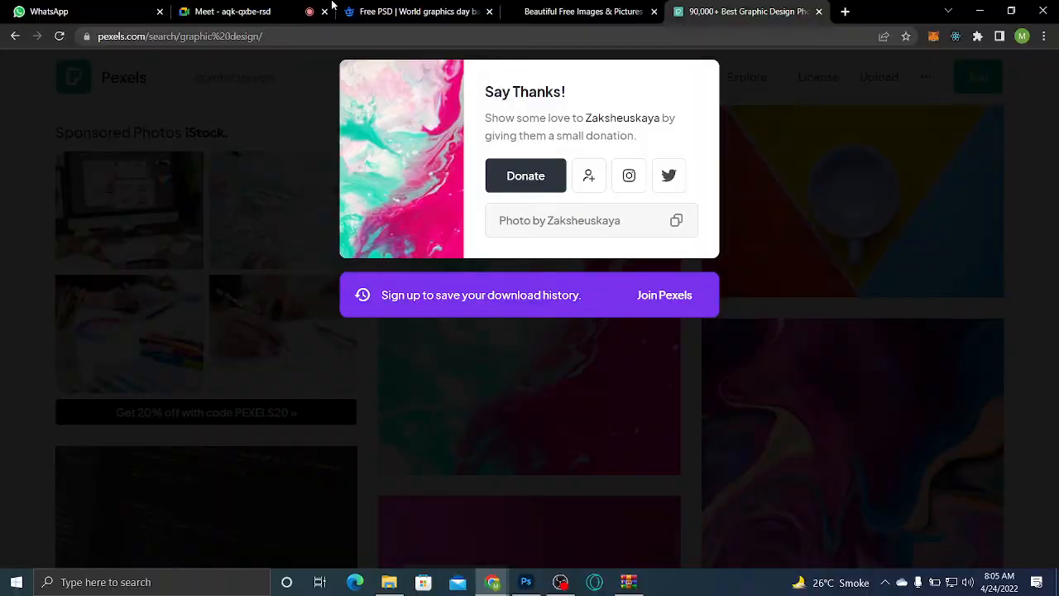
{"action": "left_click", "coordinate": [245, 10]}
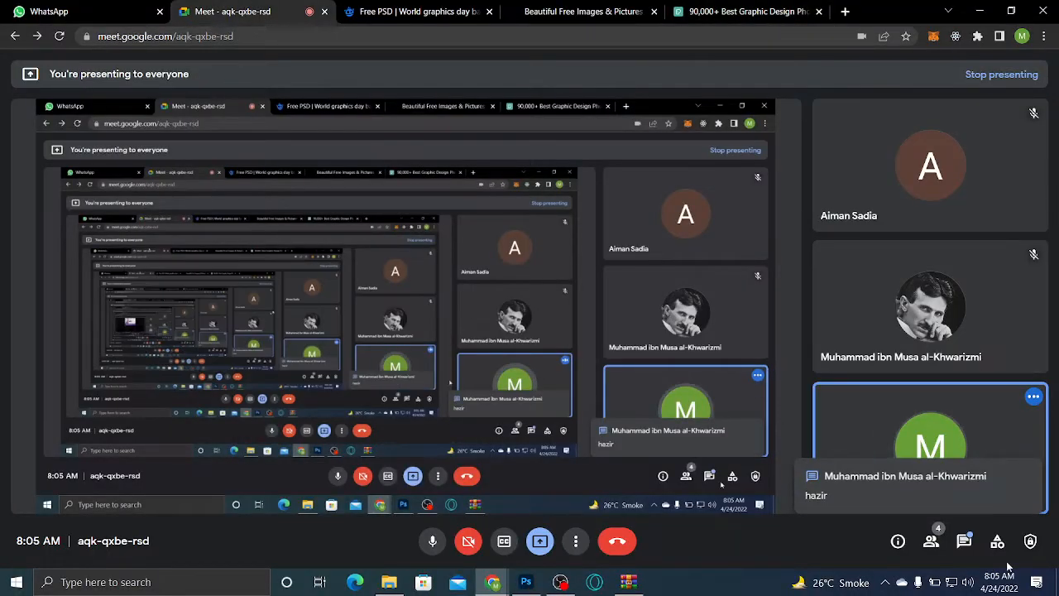
{"action": "left_click", "coordinate": [963, 543]}
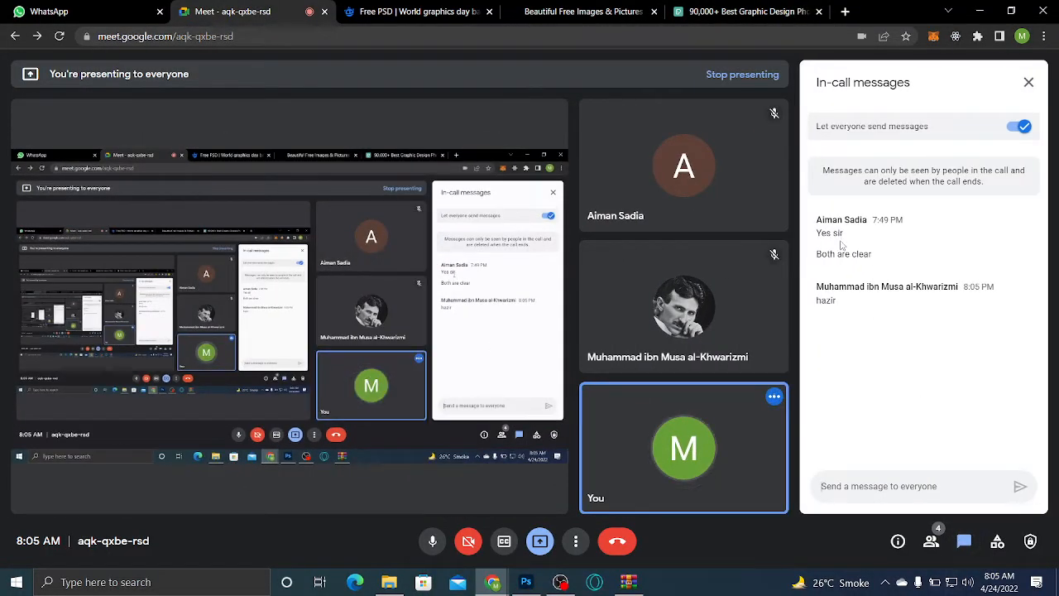
{"action": "left_click", "coordinate": [563, 10]}
{"action": "left_click", "coordinate": [745, 11]}
{"action": "left_click", "coordinate": [980, 11]}
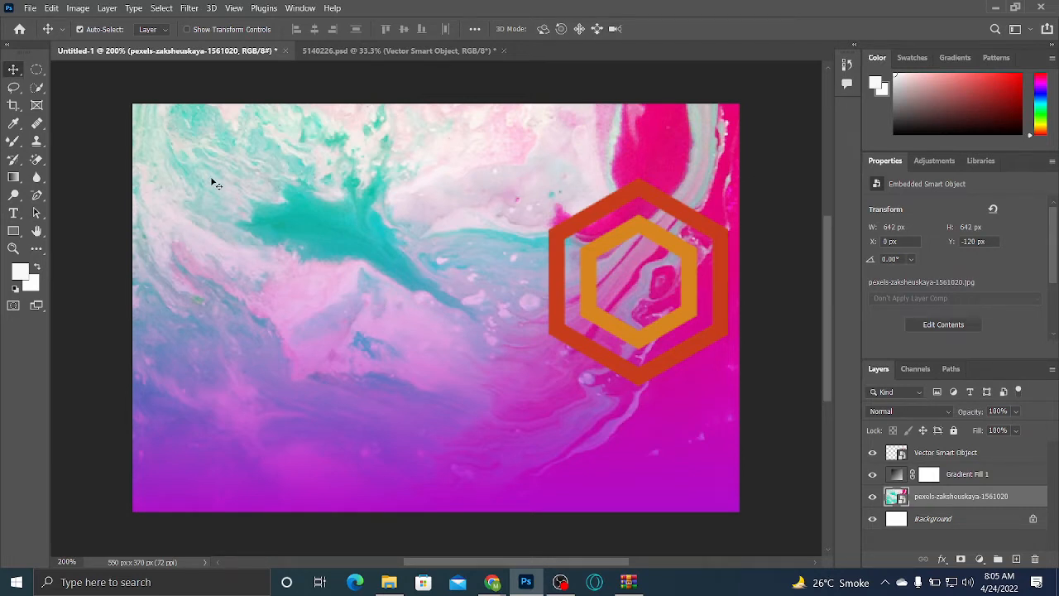
Lower the photo layer's opacity to 42%
{"action": "left_click", "coordinate": [1016, 411]}
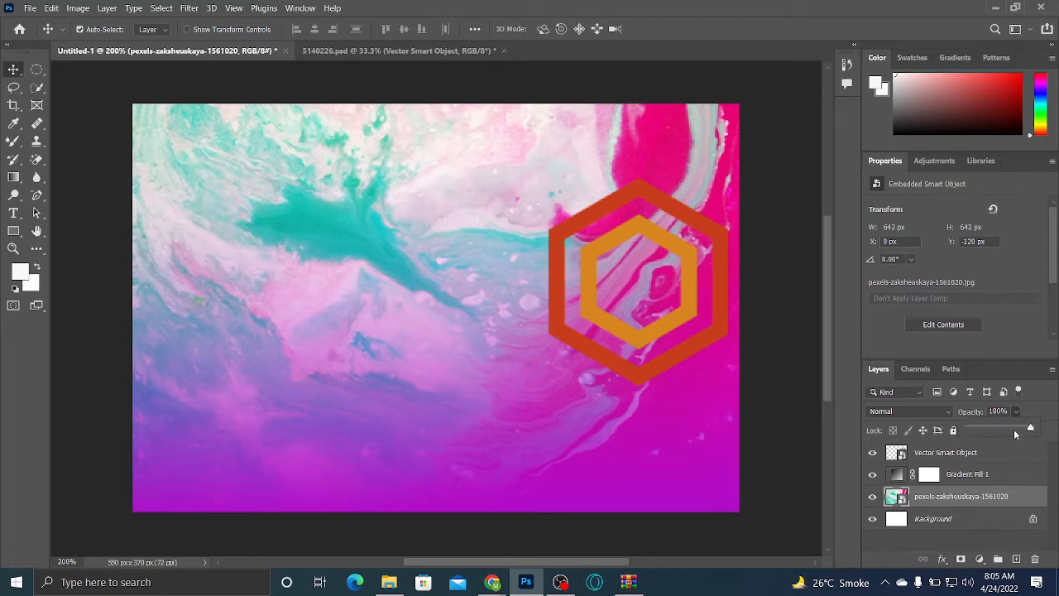
{"action": "left_click_drag", "start_coordinate": [1017, 432], "coordinate": [996, 431]}
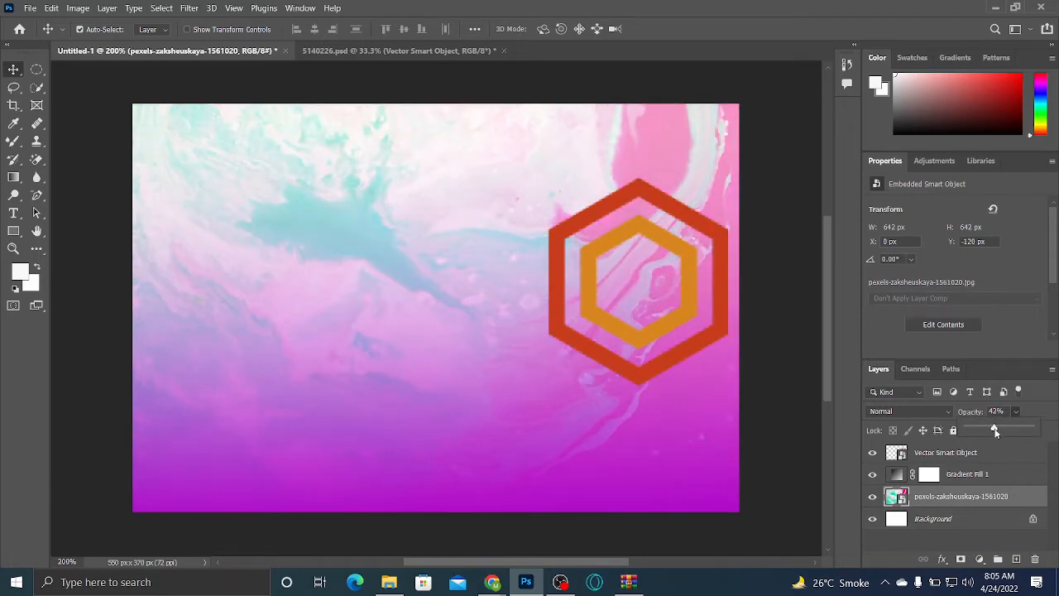
{"action": "left_click", "coordinate": [1043, 421]}
Lower the photo layer's fill to 42% and set its opacity to 100%
{"action": "left_click", "coordinate": [1018, 431]}
{"action": "left_click_drag", "start_coordinate": [1031, 448], "coordinate": [1019, 454]}
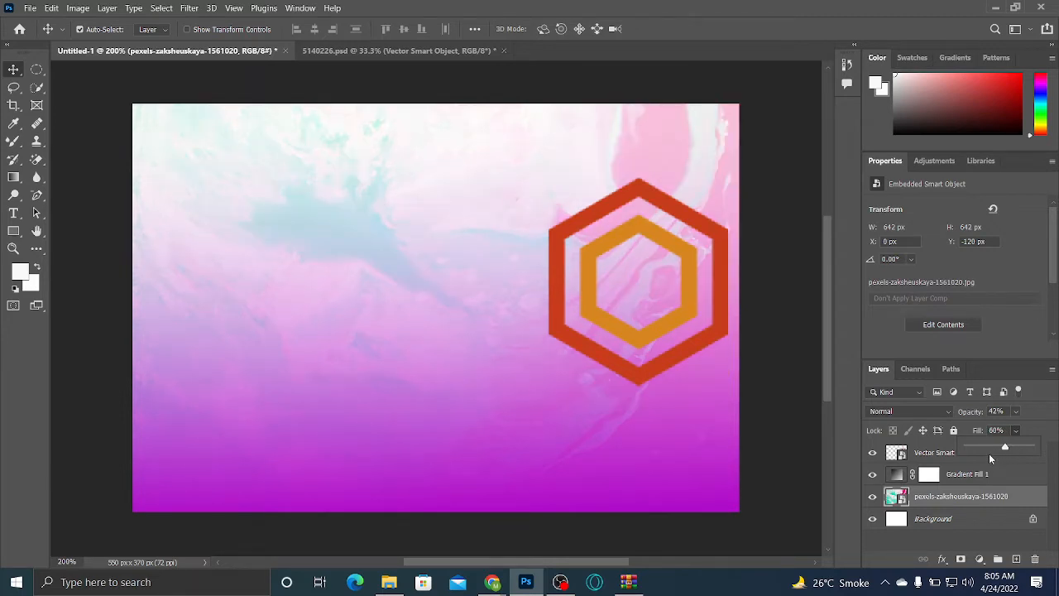
{"action": "left_click_drag", "start_coordinate": [1004, 449], "coordinate": [984, 449]}
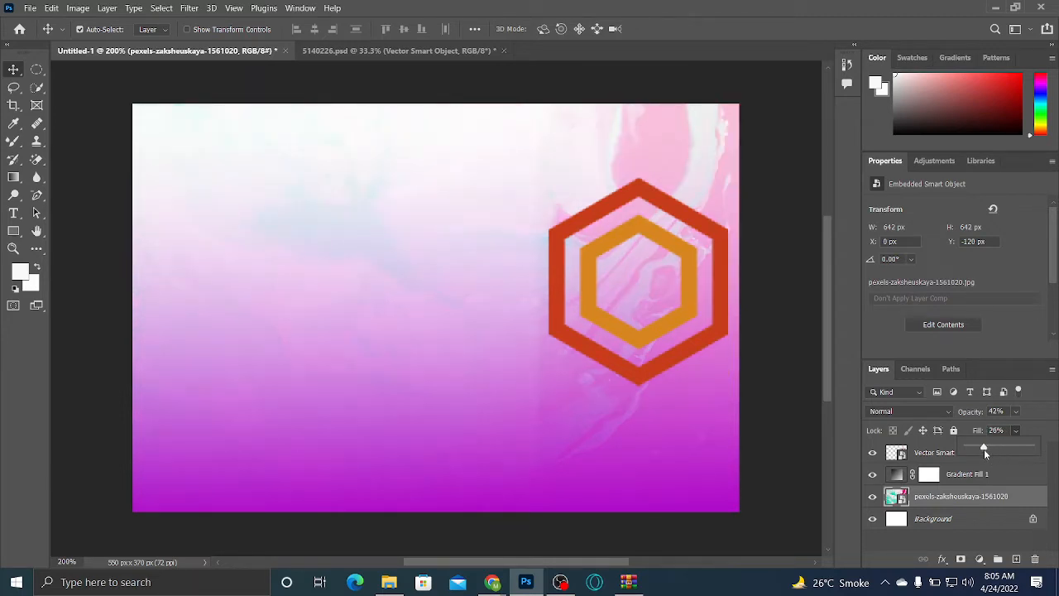
{"action": "left_click", "coordinate": [1017, 412]}
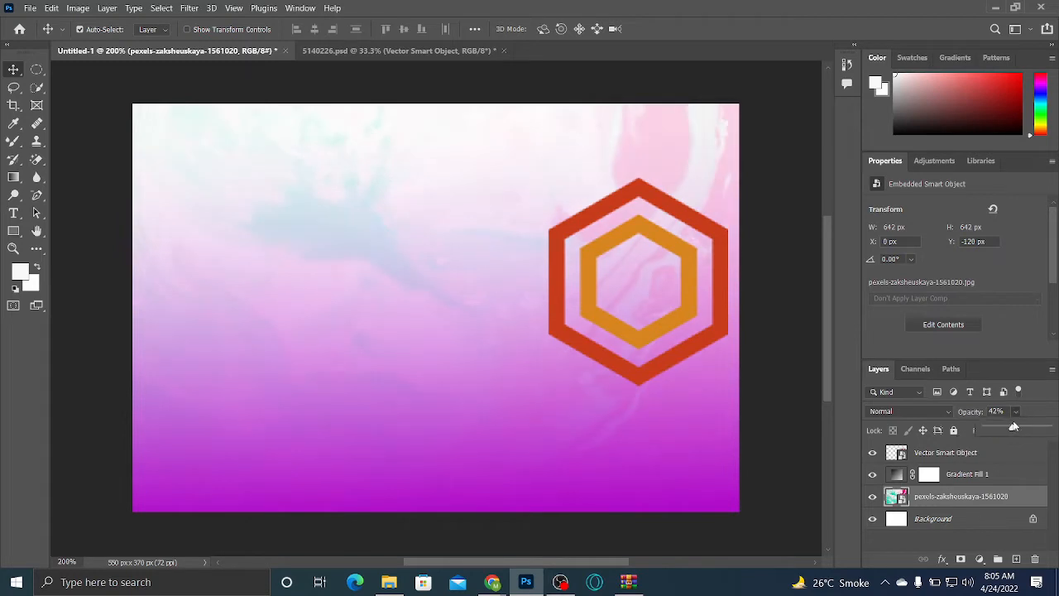
{"action": "left_click", "coordinate": [1056, 427]}
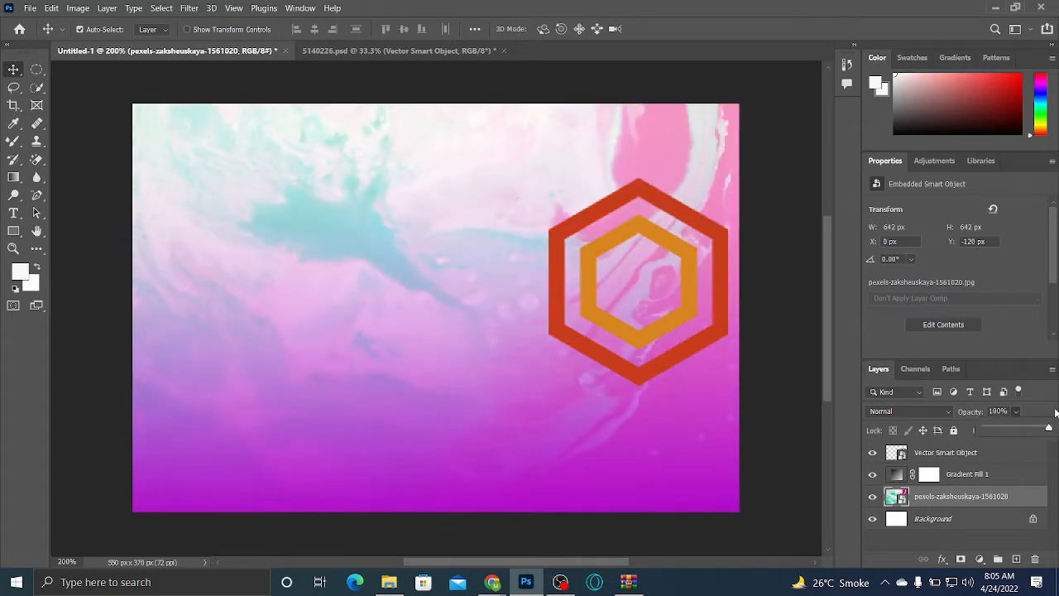
{"action": "left_click", "coordinate": [1056, 411]}
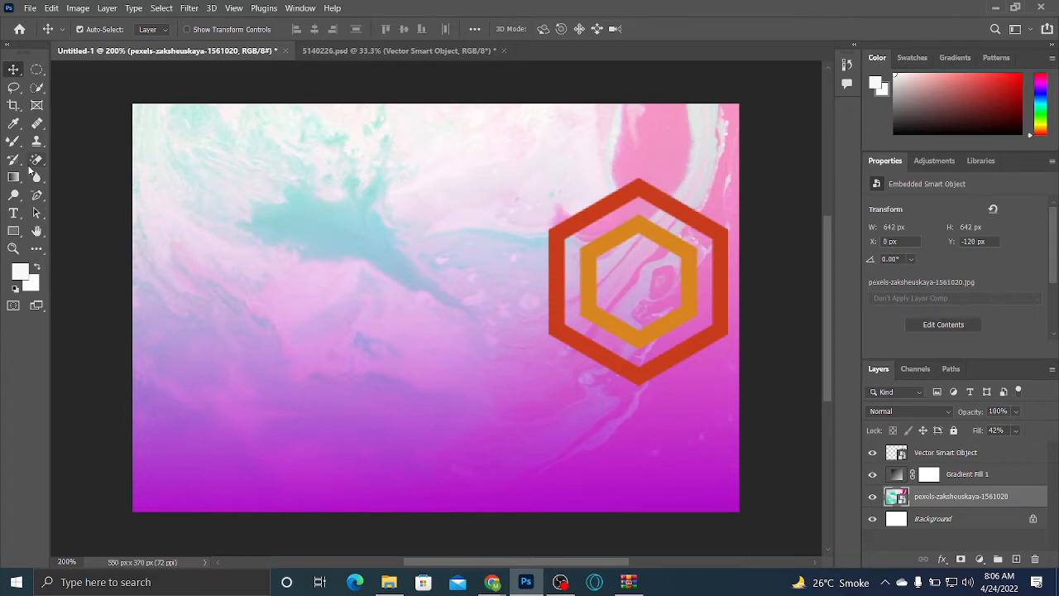
Draw a white rectangle about 551 × 370 px covering the whole canvas above the photo layer
{"action": "left_click", "coordinate": [14, 231]}
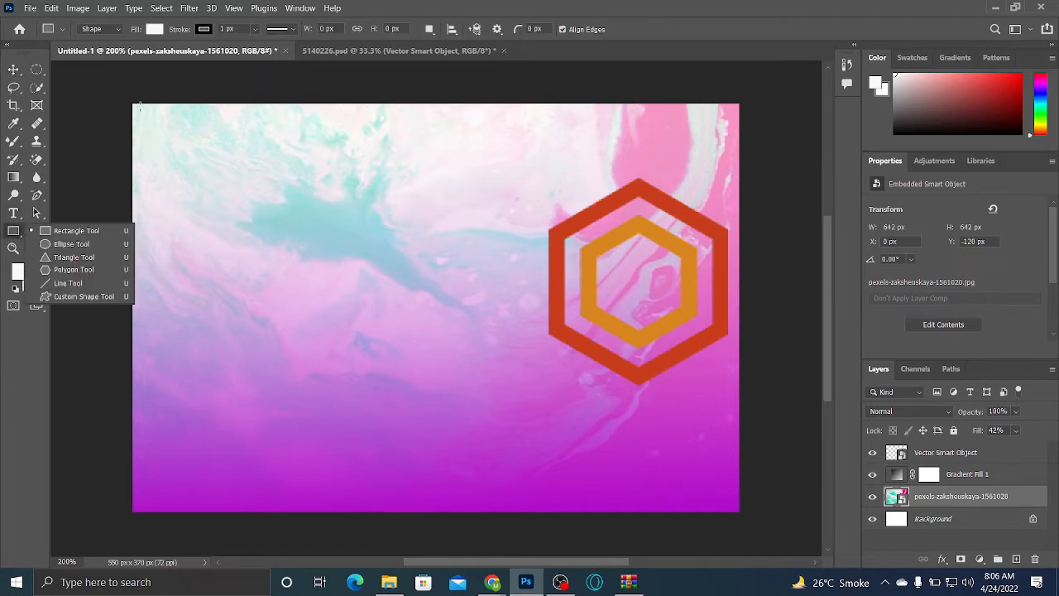
{"action": "left_click_drag", "start_coordinate": [134, 105], "coordinate": [738, 508]}
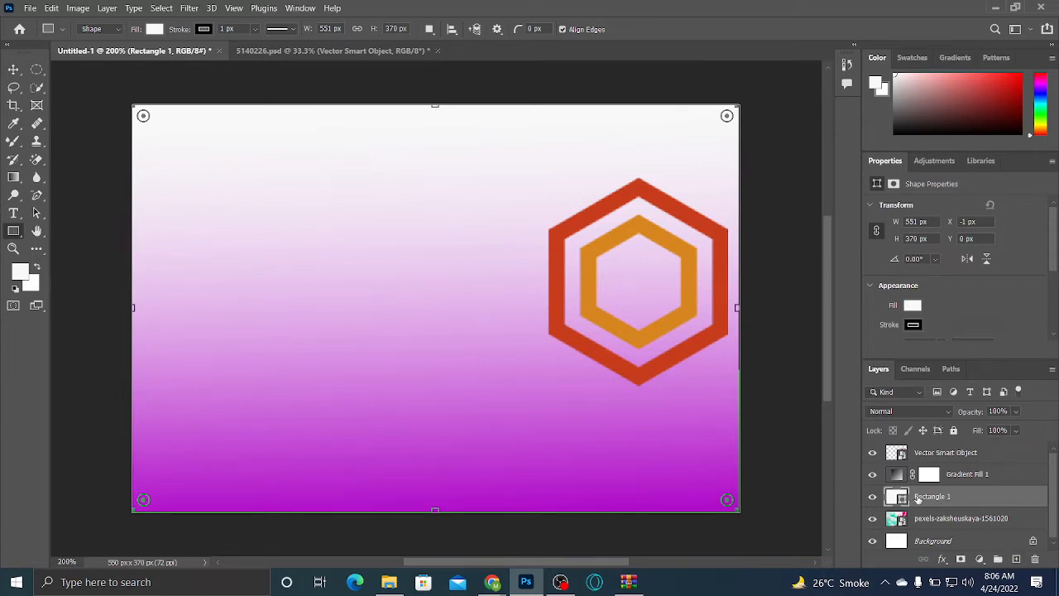
Add a Solid Color fill layer above the rectangle in pink #e43ba6
{"action": "left_click", "coordinate": [980, 559]}
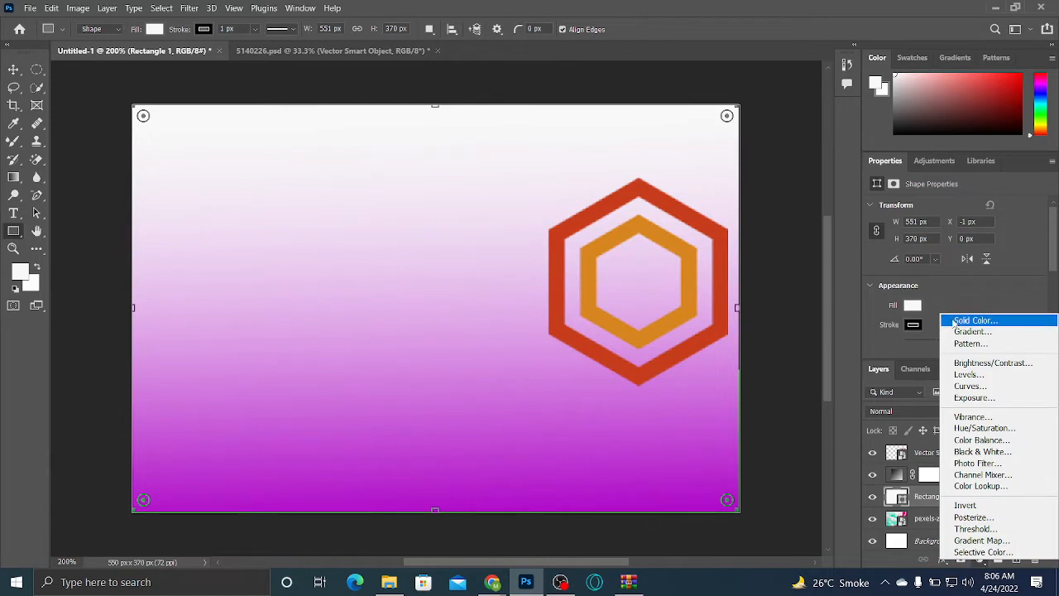
{"action": "left_click", "coordinate": [961, 320]}
{"action": "left_click", "coordinate": [884, 176]}
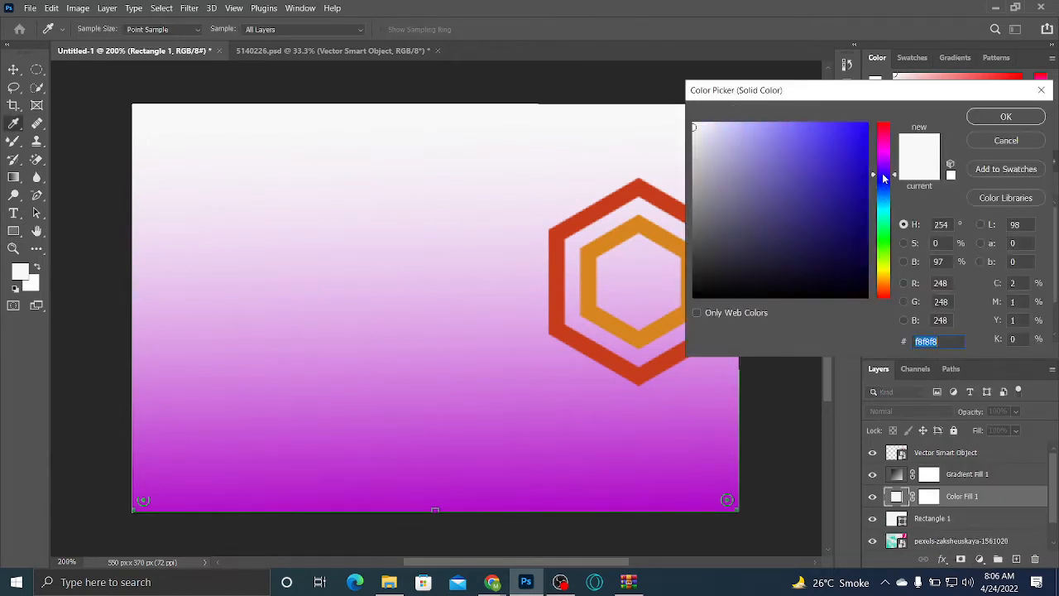
{"action": "left_click_drag", "start_coordinate": [884, 178], "coordinate": [888, 141]}
{"action": "left_click", "coordinate": [823, 140]}
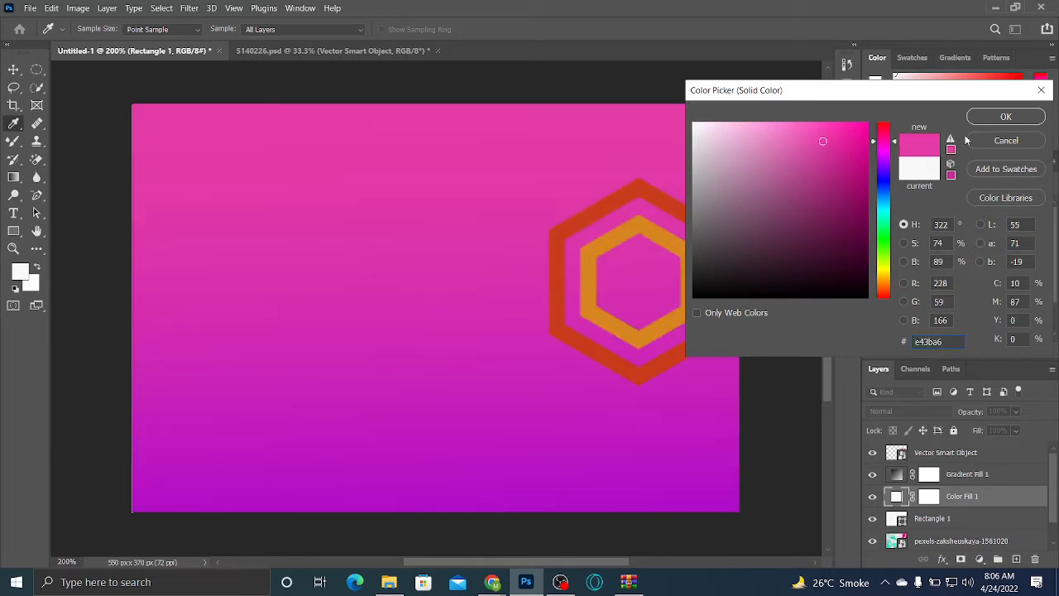
{"action": "left_click", "coordinate": [1024, 114]}
Hide the gradient fill layer and move the pink color fill layer above it
{"action": "key", "text": "u"}
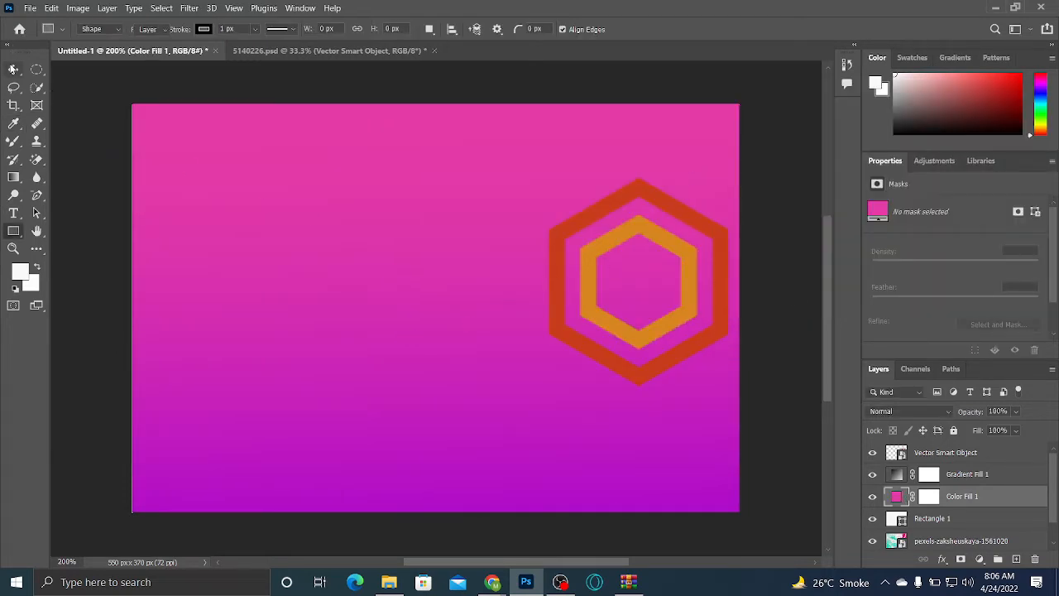
{"action": "left_click", "coordinate": [13, 70]}
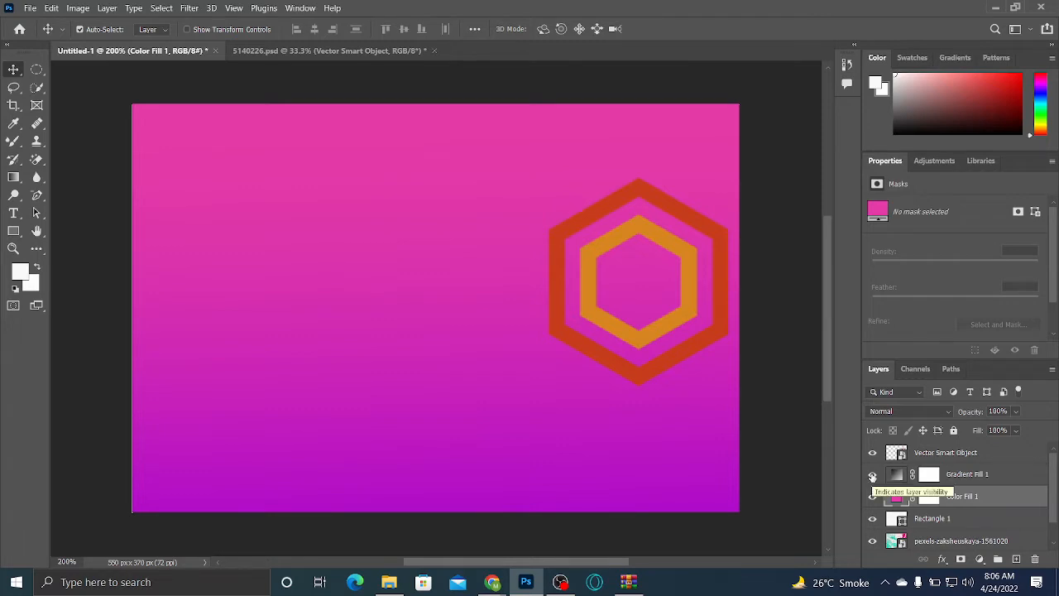
{"action": "left_click", "coordinate": [872, 476]}
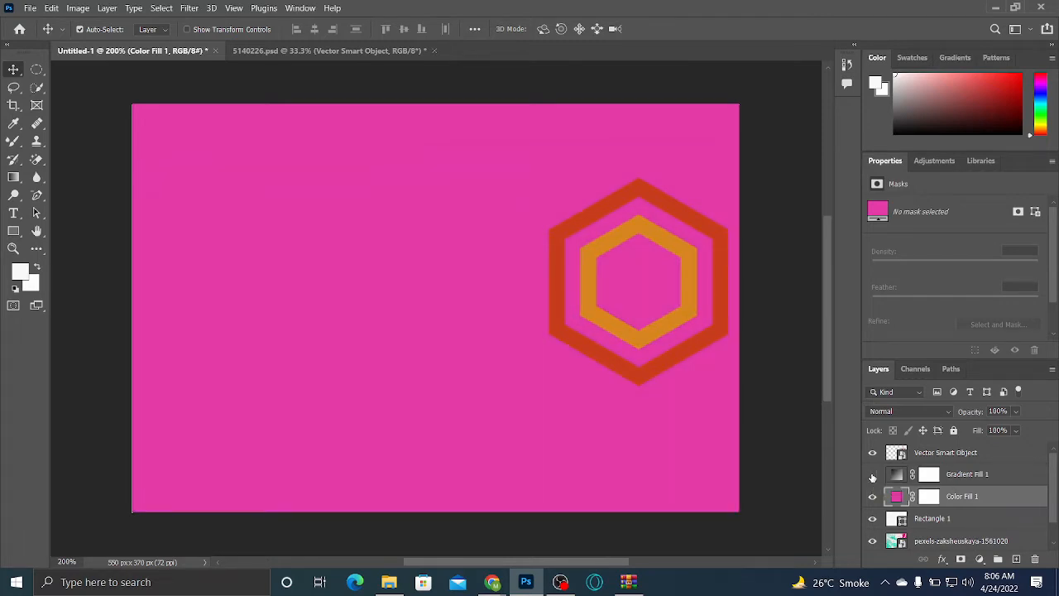
{"action": "left_click_drag", "start_coordinate": [960, 497], "coordinate": [957, 466]}
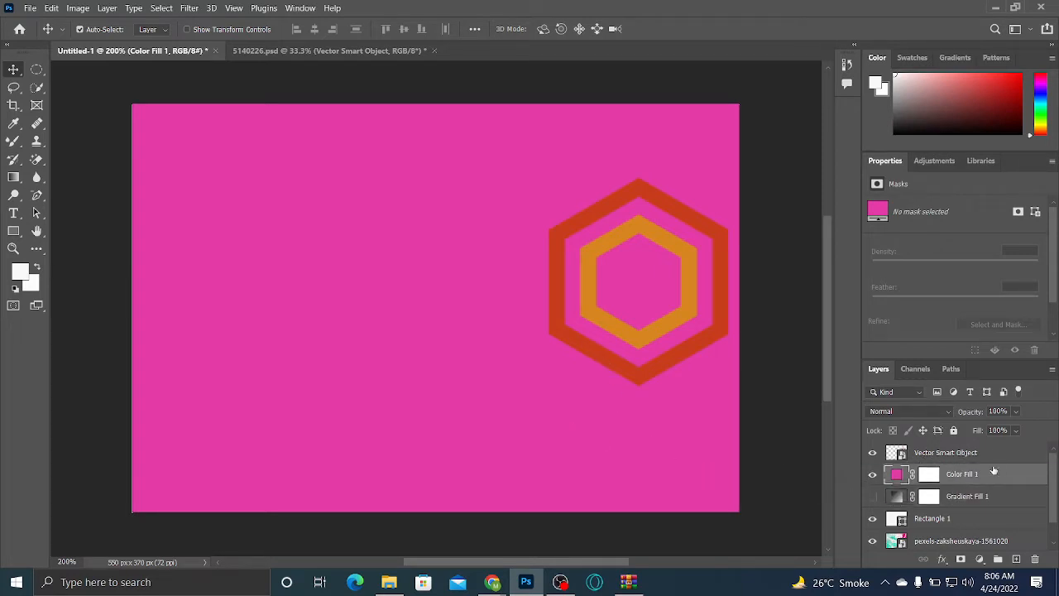
Set the pink color fill layer's fill to 62% and its opacity to 64%
{"action": "left_click", "coordinate": [1016, 430]}
{"action": "mouse_move", "coordinate": [1006, 451]}
{"action": "left_mouse_down"}
{"action": "mouse_move", "coordinate": [983, 453]}
{"action": "mouse_move", "coordinate": [1007, 448]}
{"action": "left_mouse_up"}
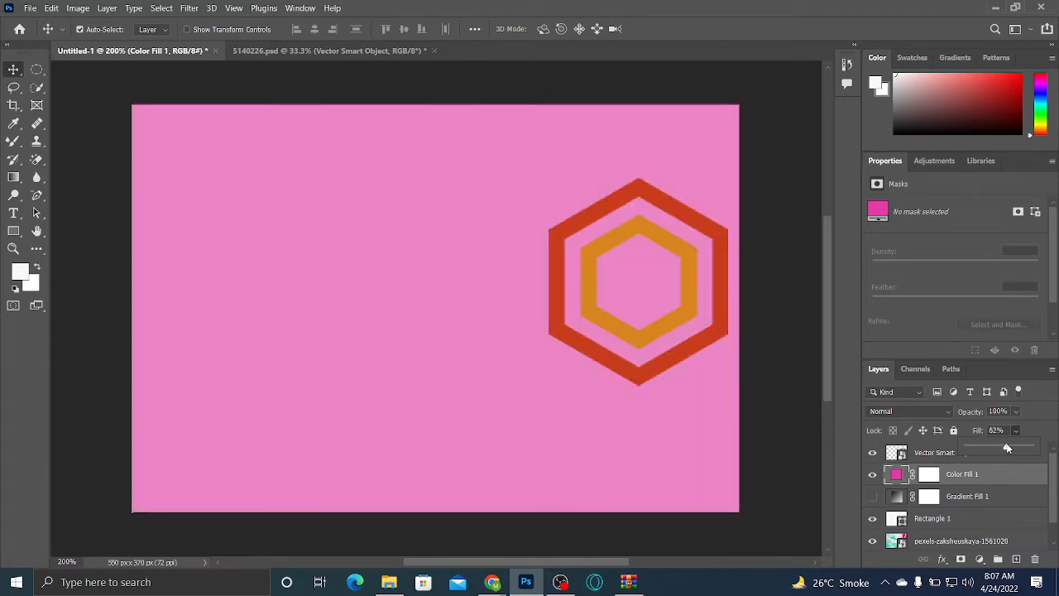
{"action": "left_click", "coordinate": [1016, 412]}
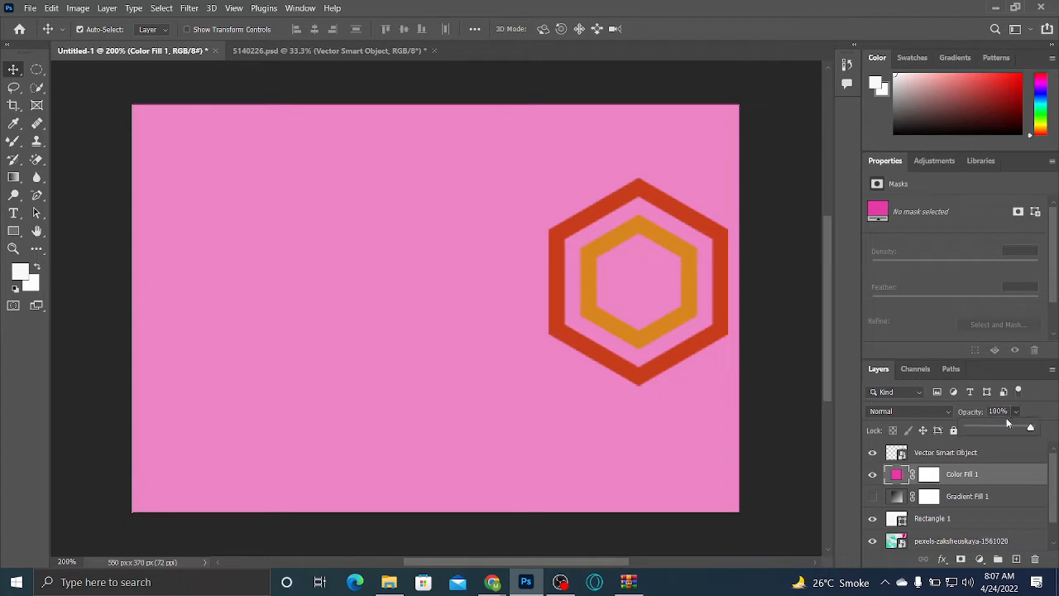
{"action": "left_click_drag", "start_coordinate": [987, 431], "coordinate": [1008, 427]}
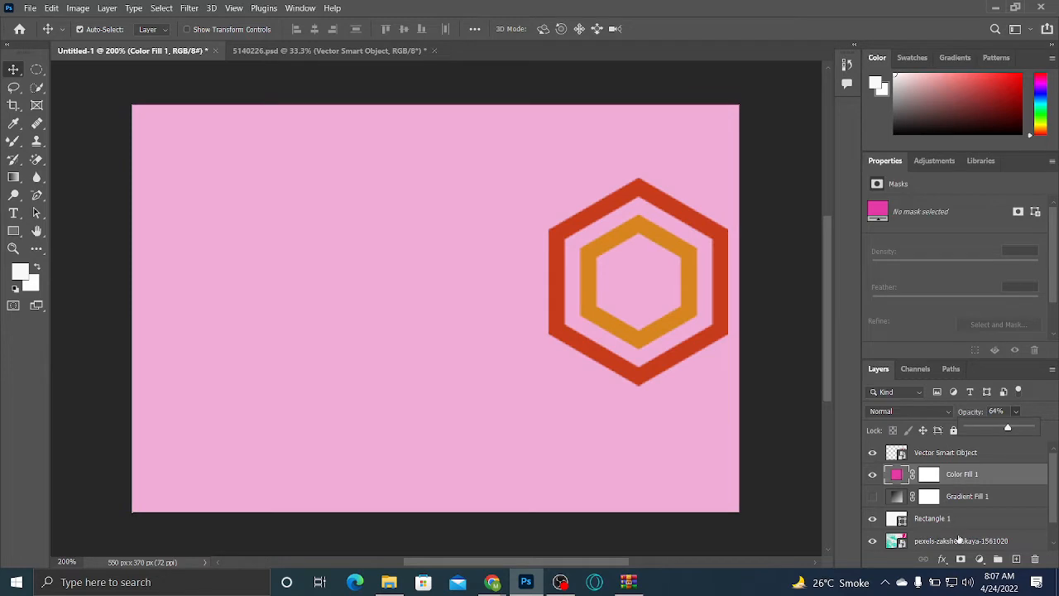
Move the photo layer directly beneath the pink color fill layer and set its fill to 100%
{"action": "left_click_drag", "start_coordinate": [962, 540], "coordinate": [964, 491]}
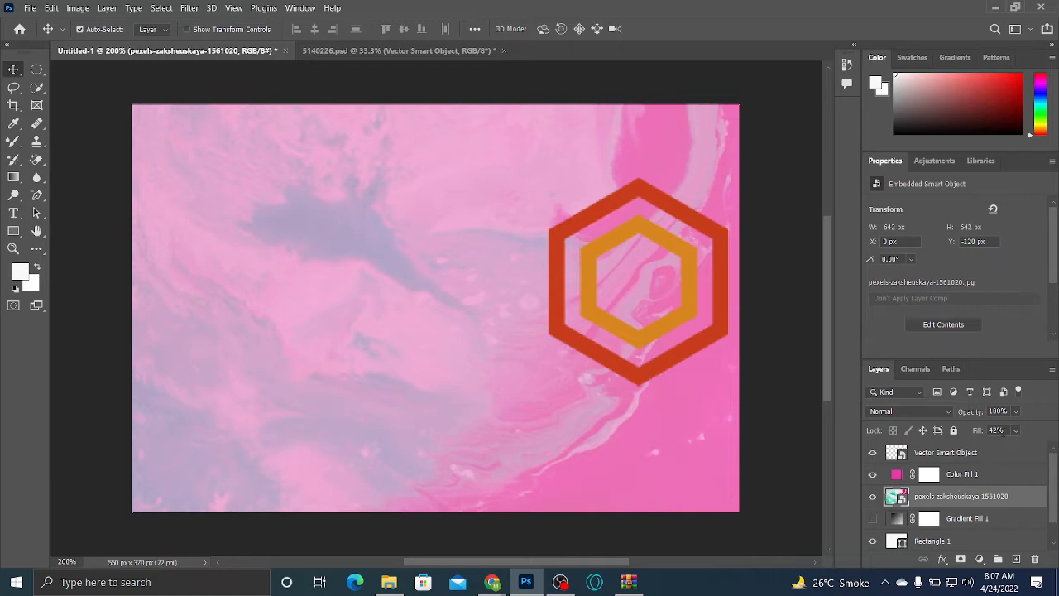
{"action": "left_click", "coordinate": [998, 429]}
{"action": "left_click", "coordinate": [1016, 411]}
{"action": "mouse_move", "coordinate": [1033, 429]}
{"action": "left_mouse_down"}
{"action": "mouse_move", "coordinate": [997, 430]}
{"action": "mouse_move", "coordinate": [1045, 434]}
{"action": "mouse_move", "coordinate": [1033, 432]}
{"action": "left_mouse_up"}
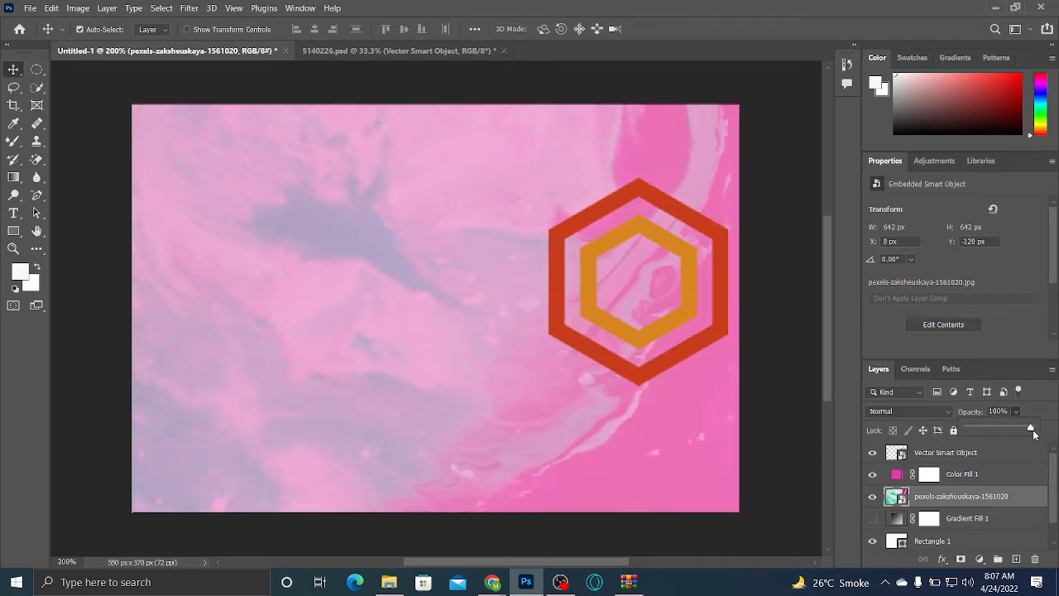
{"action": "left_click", "coordinate": [1018, 431]}
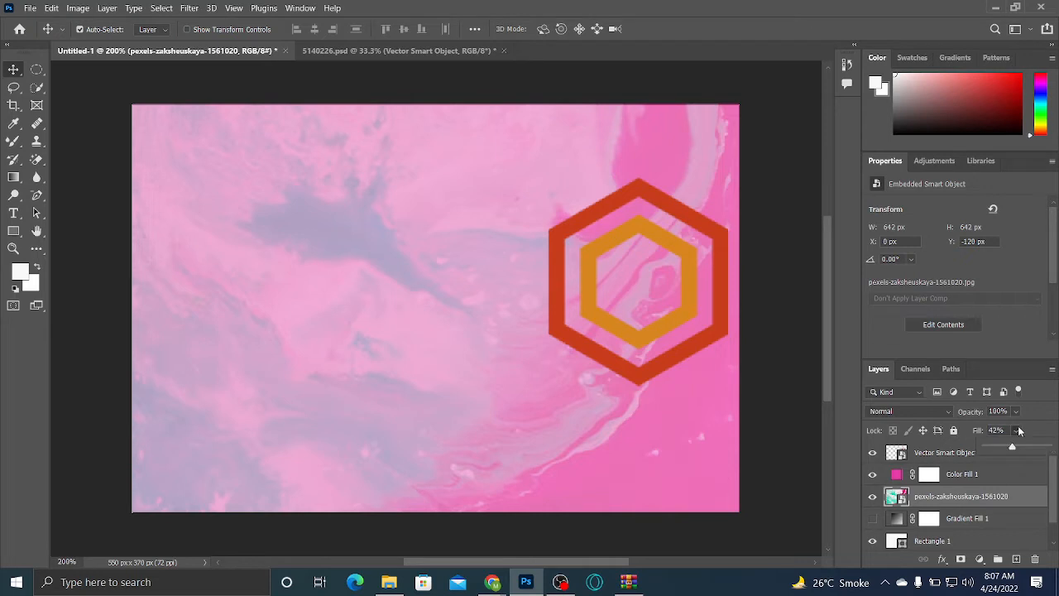
{"action": "left_click_drag", "start_coordinate": [1013, 447], "coordinate": [1050, 447]}
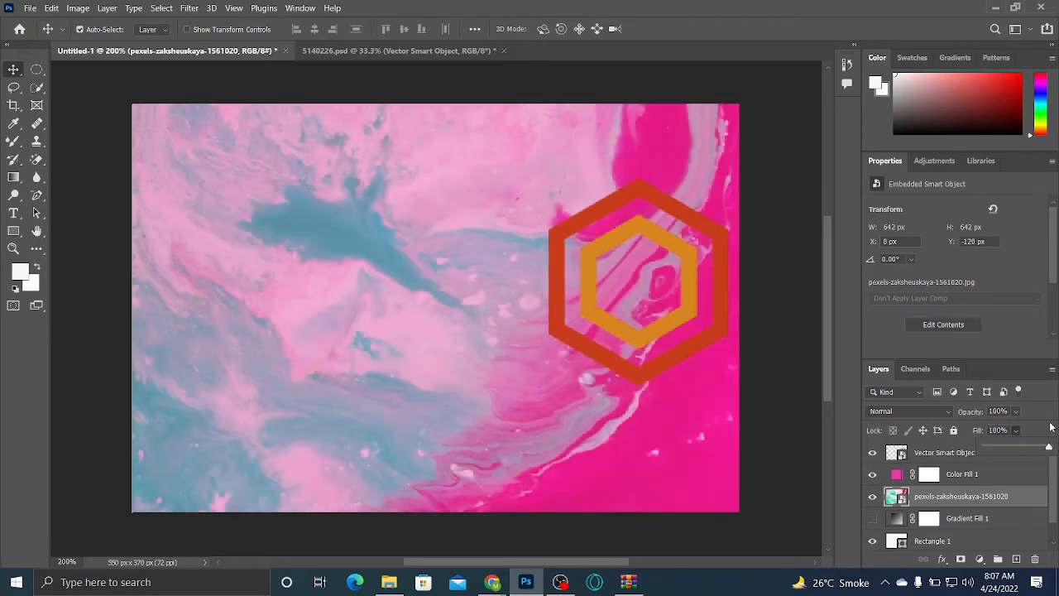
Recolor the pink color fill layer above the photo to a very dark purple
{"action": "left_click", "coordinate": [994, 481]}
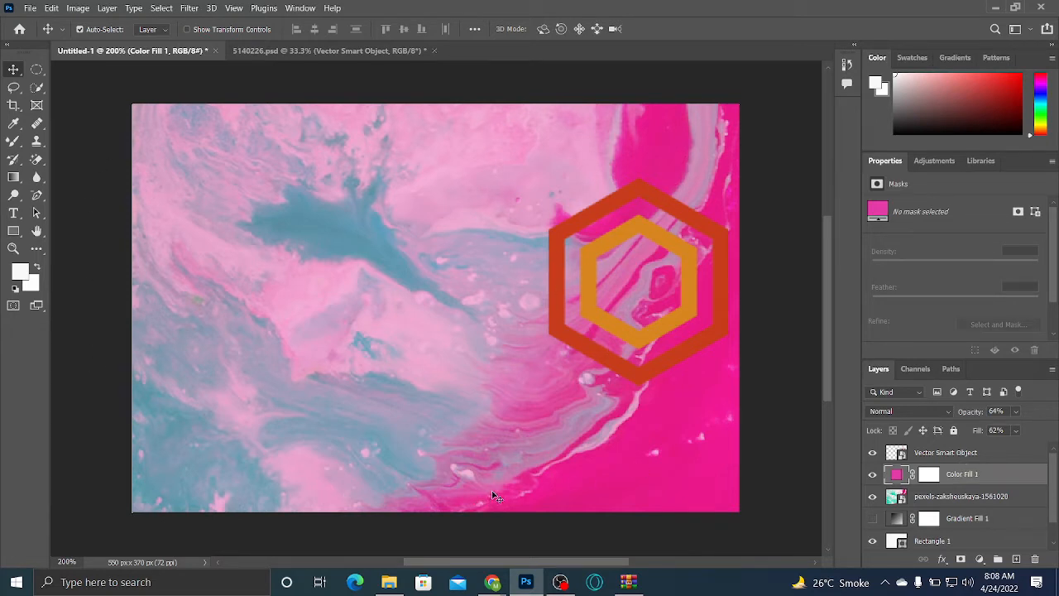
{"action": "double_click", "coordinate": [896, 474]}
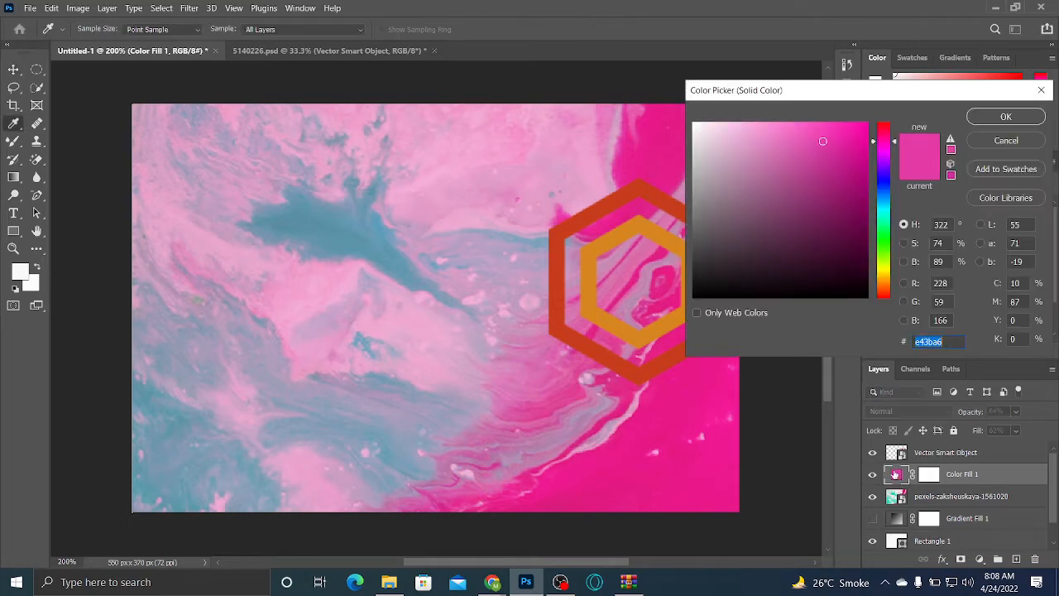
{"action": "mouse_move", "coordinate": [839, 206]}
{"action": "left_mouse_down"}
{"action": "mouse_move", "coordinate": [843, 296]}
{"action": "mouse_move", "coordinate": [853, 214]}
{"action": "mouse_move", "coordinate": [866, 275]}
{"action": "left_mouse_up"}
{"action": "left_click", "coordinate": [990, 118]}
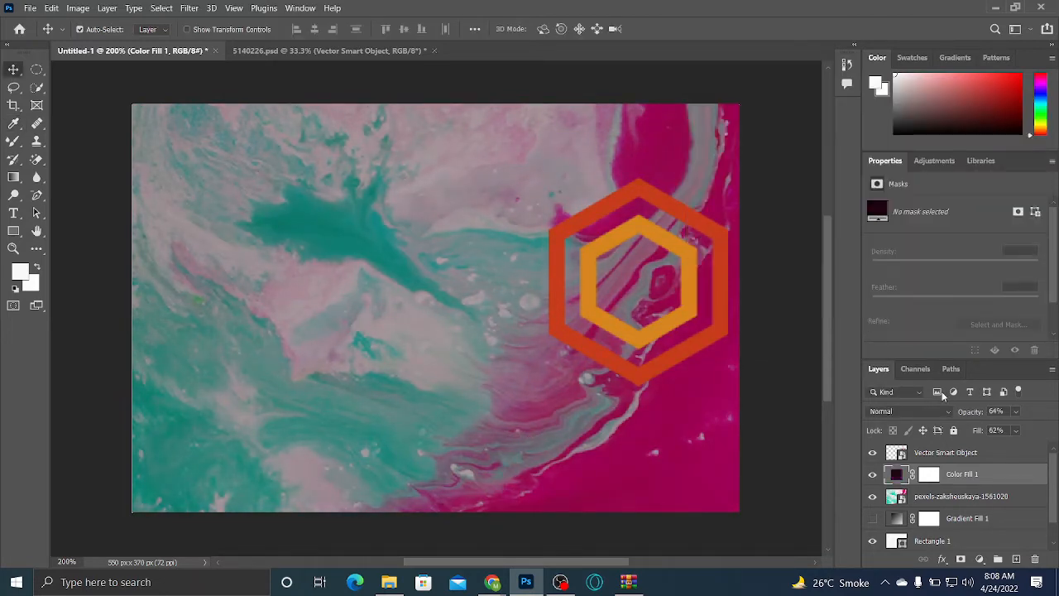
Set the dark color fill layer's fill to 100% and its opacity to 68%
{"action": "left_click", "coordinate": [1016, 411]}
{"action": "left_click_drag", "start_coordinate": [1023, 429], "coordinate": [1058, 437]}
{"action": "left_click", "coordinate": [1005, 453]}
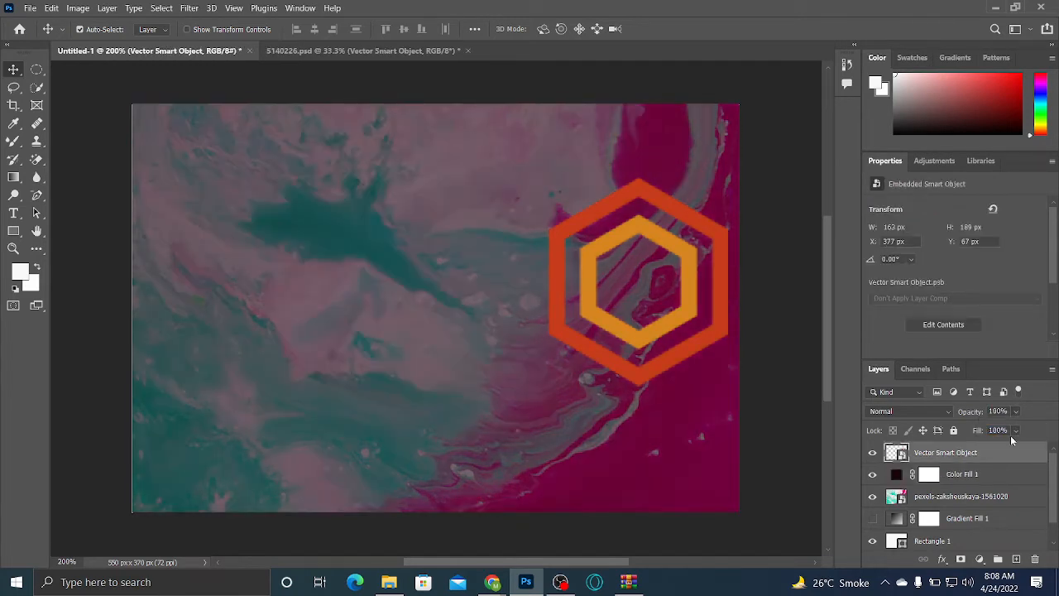
{"action": "left_click", "coordinate": [1000, 474]}
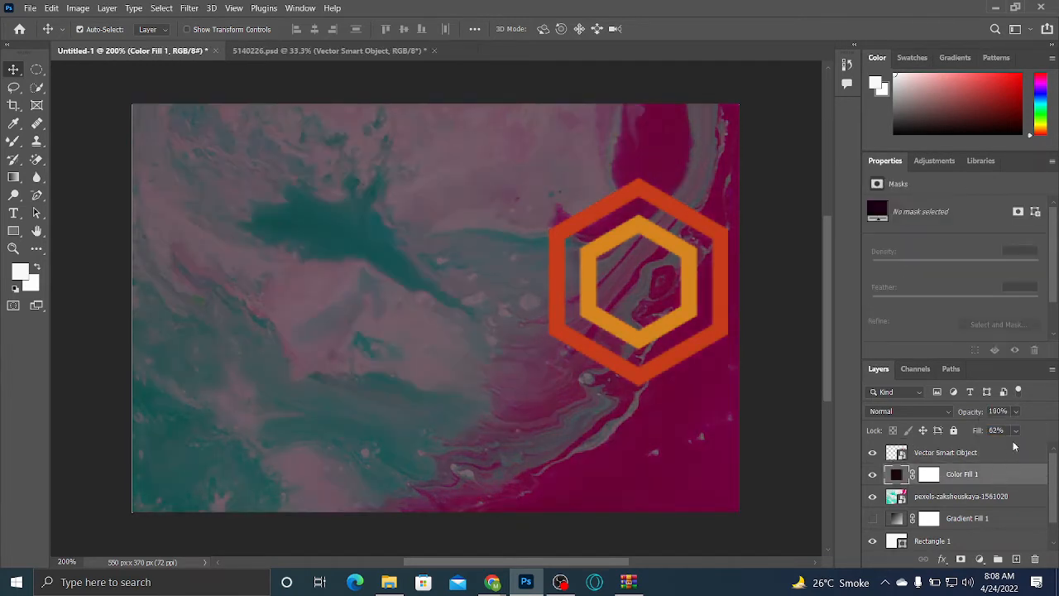
{"action": "left_click", "coordinate": [1017, 430]}
{"action": "mouse_move", "coordinate": [1053, 447]}
{"action": "left_mouse_down"}
{"action": "mouse_move", "coordinate": [1022, 446]}
{"action": "mouse_move", "coordinate": [1049, 447]}
{"action": "left_mouse_up"}
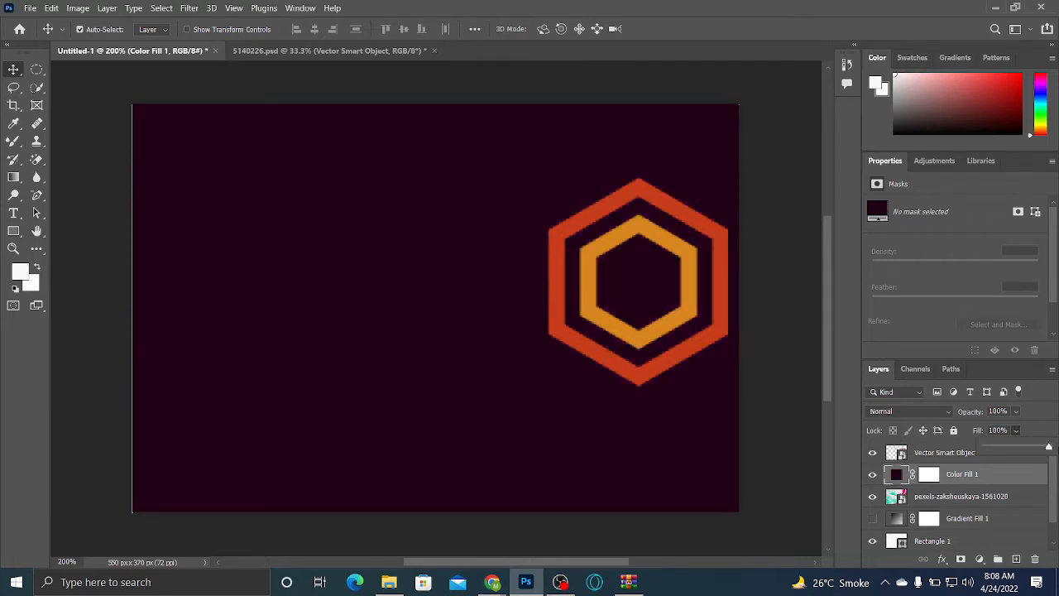
{"action": "left_click", "coordinate": [1017, 411]}
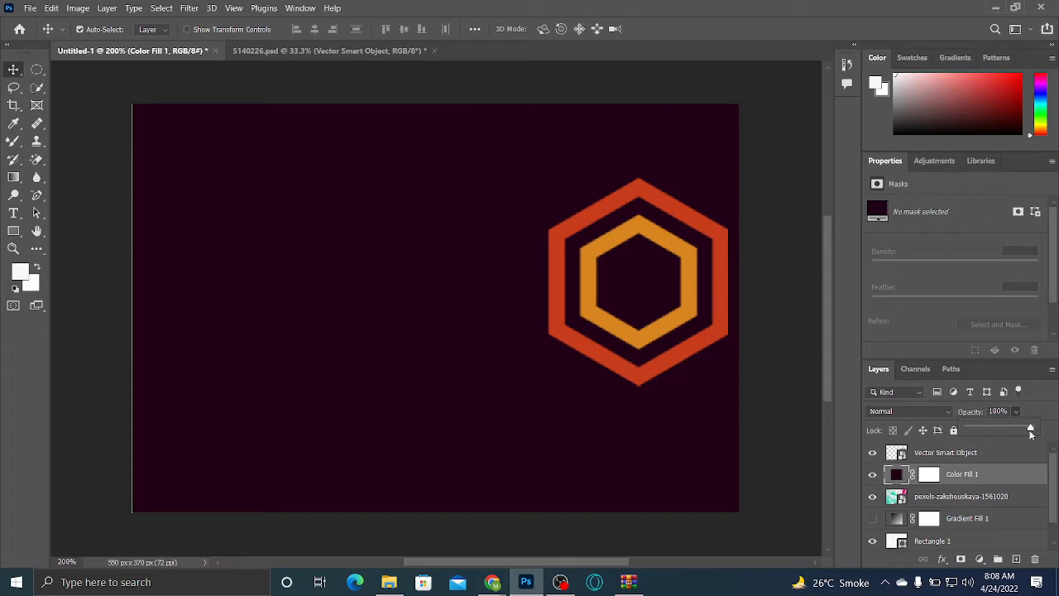
{"action": "left_click_drag", "start_coordinate": [1030, 431], "coordinate": [1010, 432]}
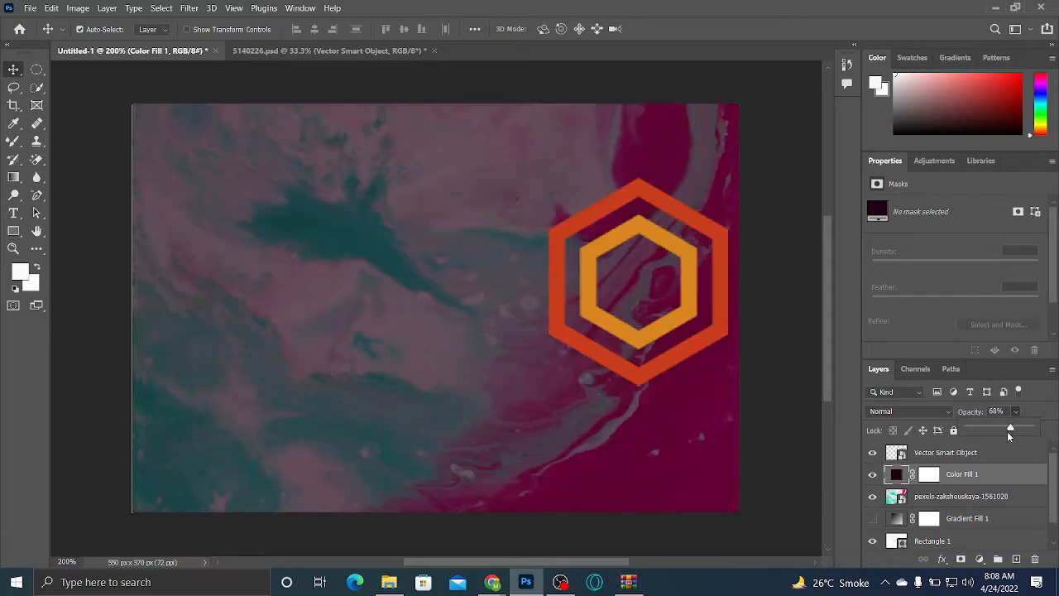
{"action": "left_click", "coordinate": [1049, 418]}
Try the Overlay blend mode on the dark color fill layer, then keep the layer at Normal
{"action": "left_click", "coordinate": [927, 411]}
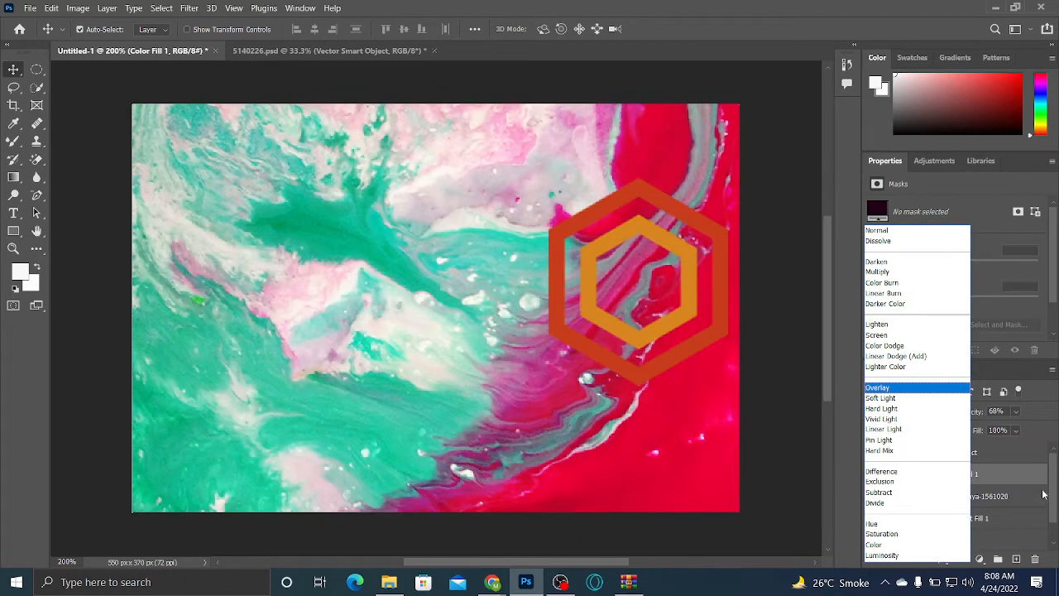
{"action": "left_click", "coordinate": [1044, 494]}
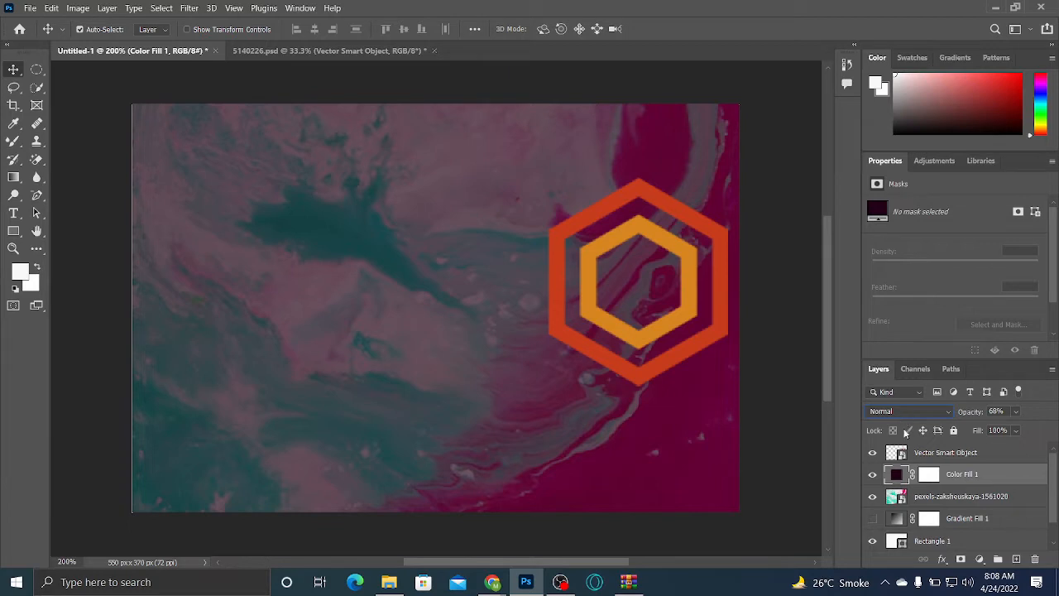
{"action": "left_click", "coordinate": [923, 499]}
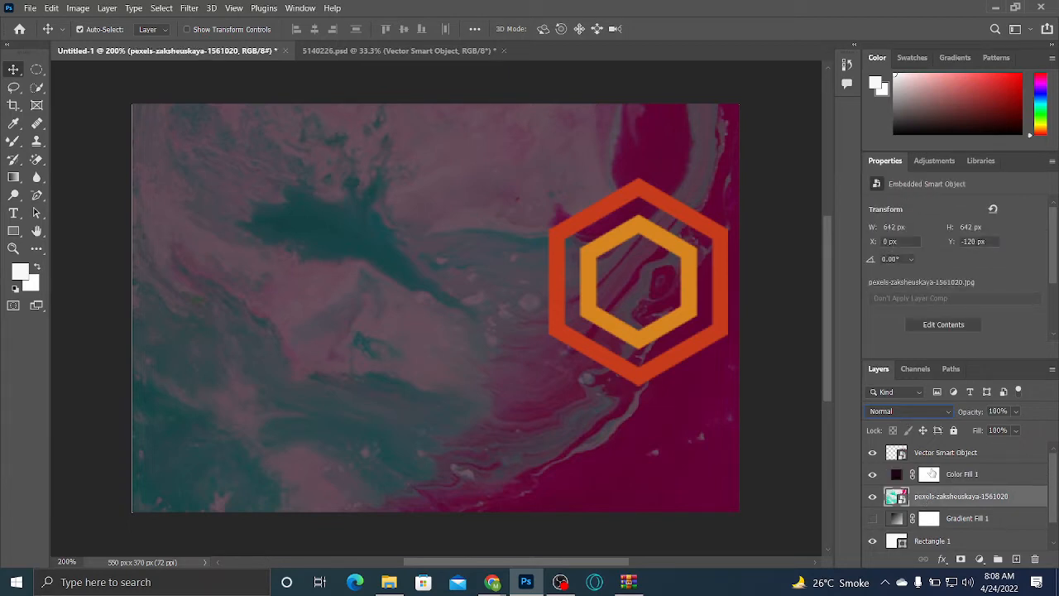
{"action": "left_click", "coordinate": [931, 473]}
{"action": "left_click", "coordinate": [948, 475]}
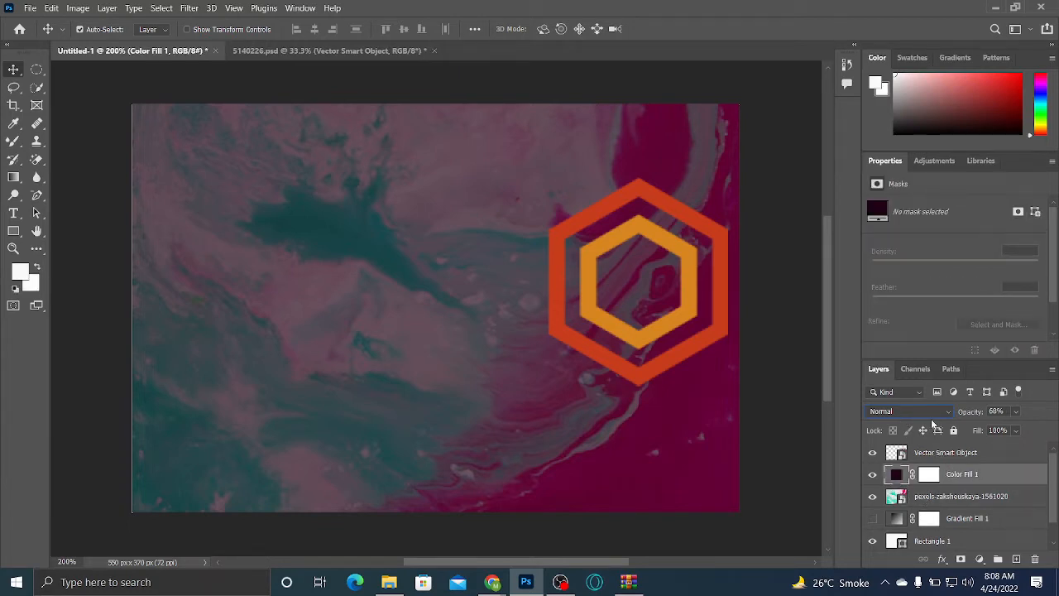
{"action": "left_click", "coordinate": [930, 411]}
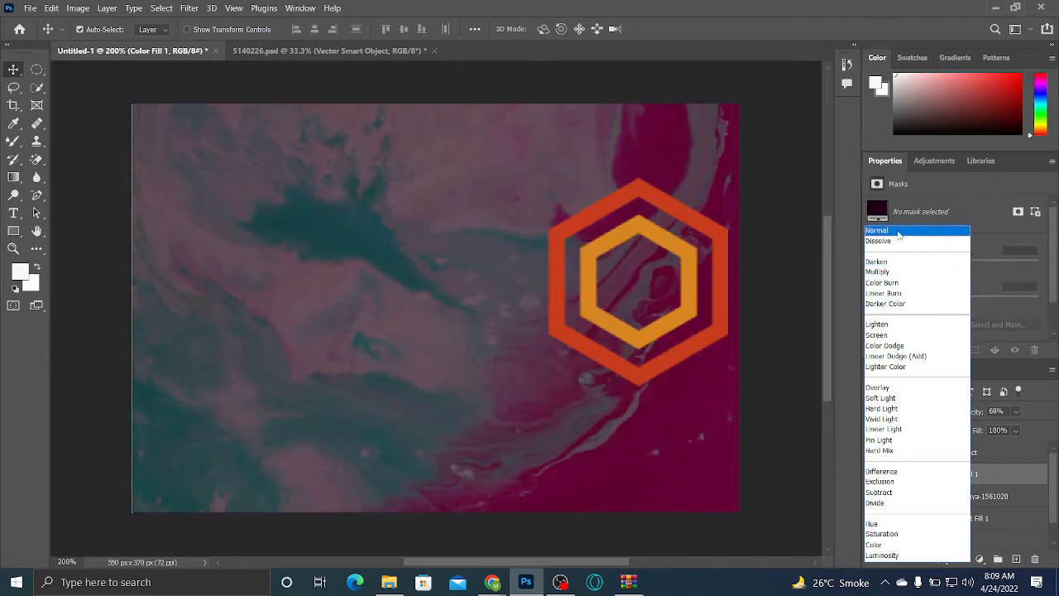
{"action": "left_click", "coordinate": [898, 231]}
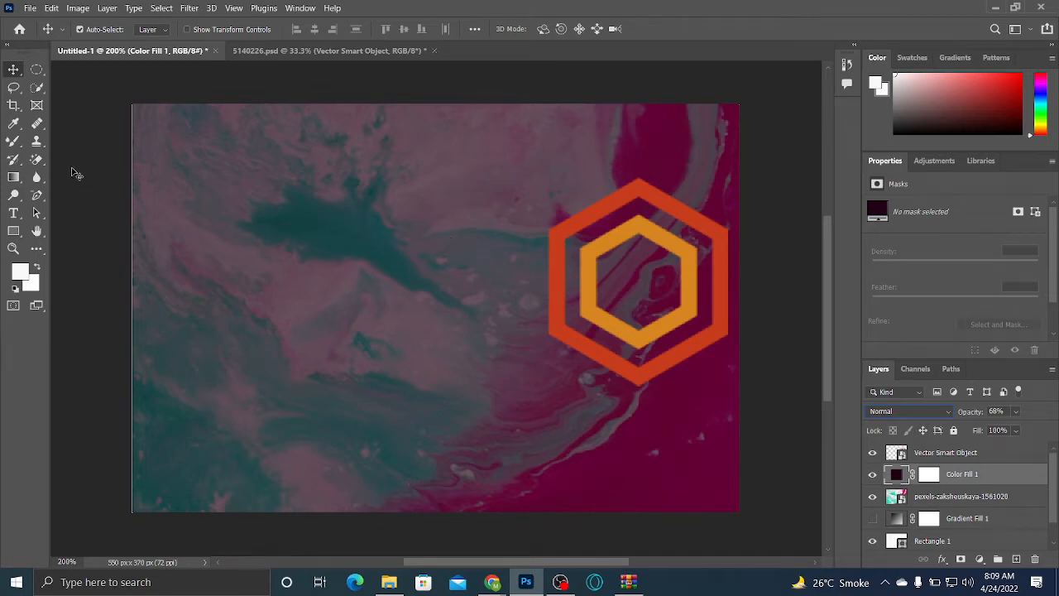
Lasso a wavy area along the canvas's bottom edge, rising from the lower-left corner toward the right edge below the hexagon
{"action": "left_click", "coordinate": [15, 89]}
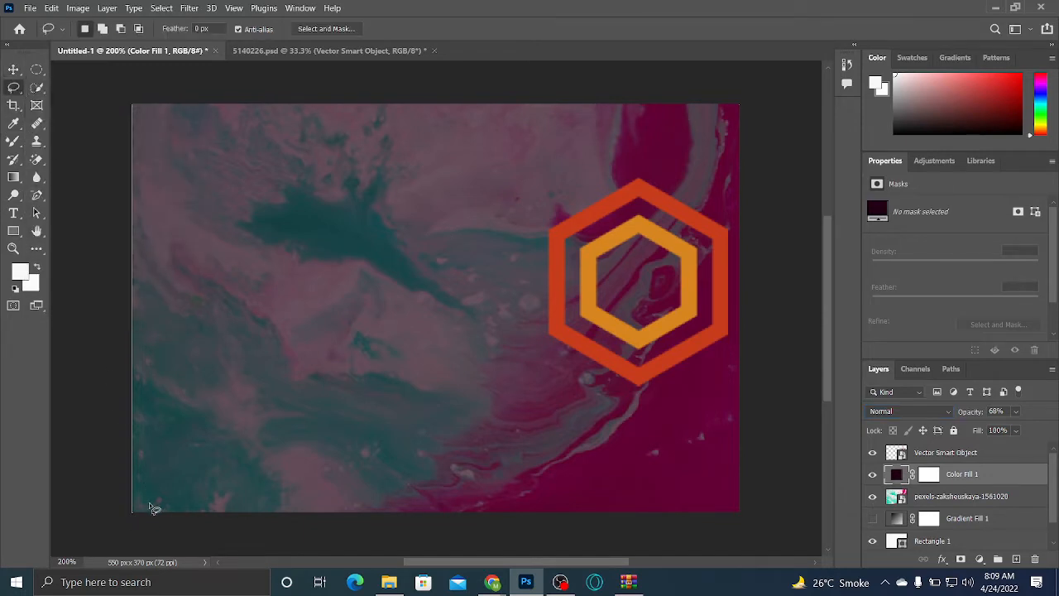
{"action": "mouse_move", "coordinate": [134, 515]}
{"action": "left_mouse_down"}
{"action": "mouse_move", "coordinate": [156, 475]}
{"action": "mouse_move", "coordinate": [206, 457]}
{"action": "mouse_move", "coordinate": [274, 463]}
{"action": "mouse_move", "coordinate": [448, 424]}
{"action": "mouse_move", "coordinate": [546, 427]}
{"action": "mouse_move", "coordinate": [628, 395]}
{"action": "mouse_move", "coordinate": [731, 380]}
{"action": "mouse_move", "coordinate": [744, 402]}
{"action": "mouse_move", "coordinate": [748, 531]}
{"action": "mouse_move", "coordinate": [627, 559]}
{"action": "mouse_move", "coordinate": [393, 587]}
{"action": "mouse_move", "coordinate": [120, 587]}
{"action": "left_mouse_up"}
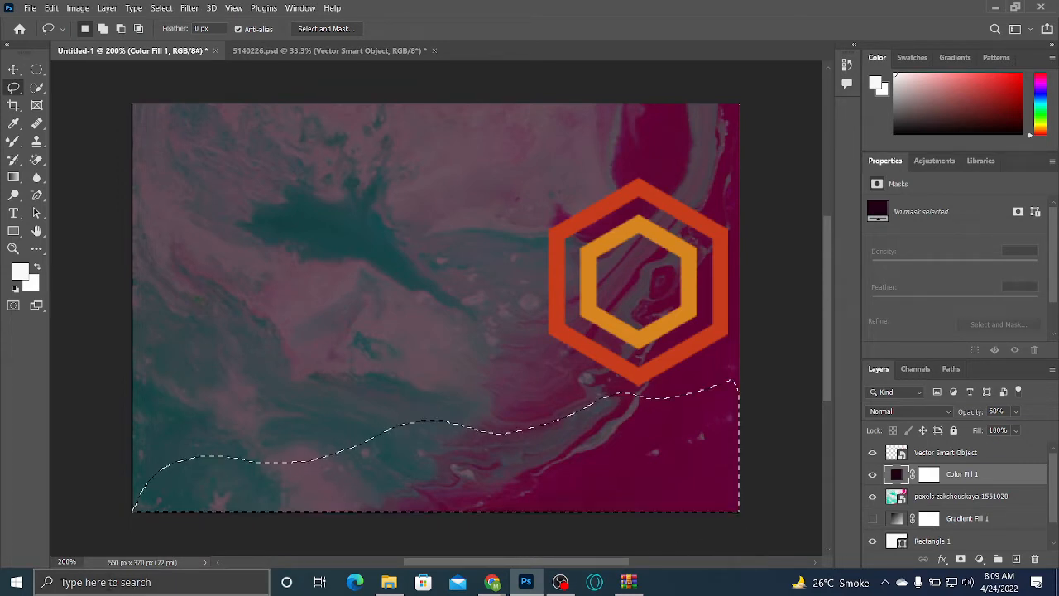
{"action": "right_click", "coordinate": [369, 495]}
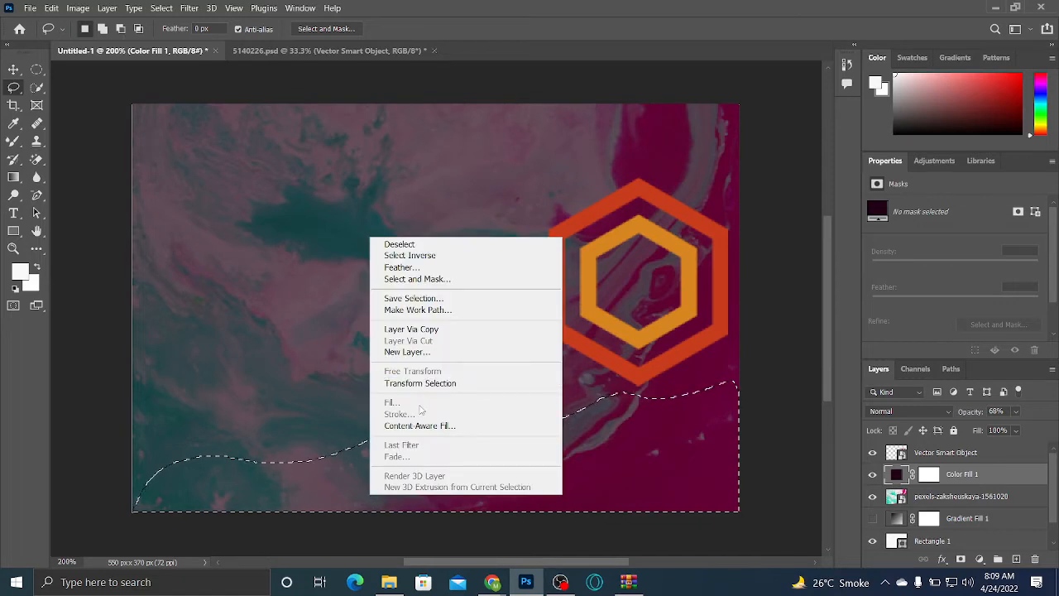
{"action": "left_click", "coordinate": [740, 526]}
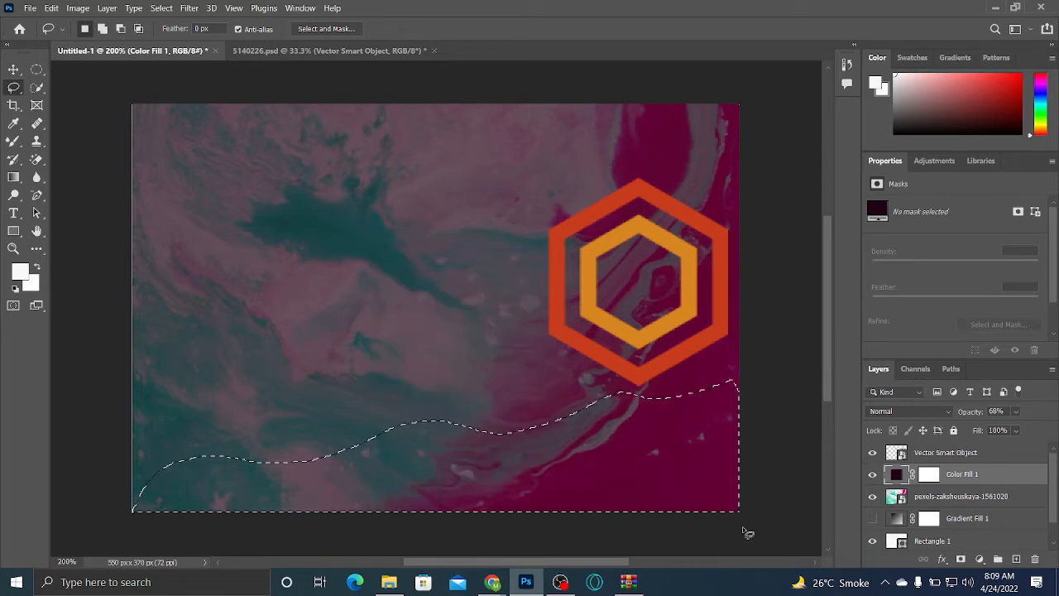
Fill the wavy selection with purple #742894 at 100% opacity on a new layer, and deselect it
{"action": "left_click", "coordinate": [1017, 559]}
{"action": "right_click", "coordinate": [624, 482]}
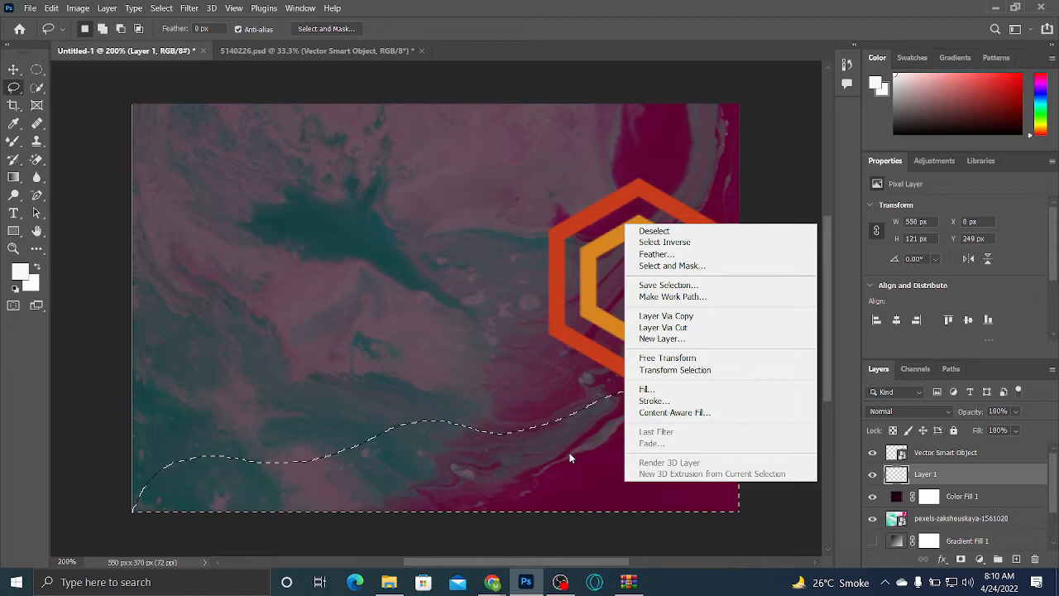
{"action": "left_click", "coordinate": [641, 390]}
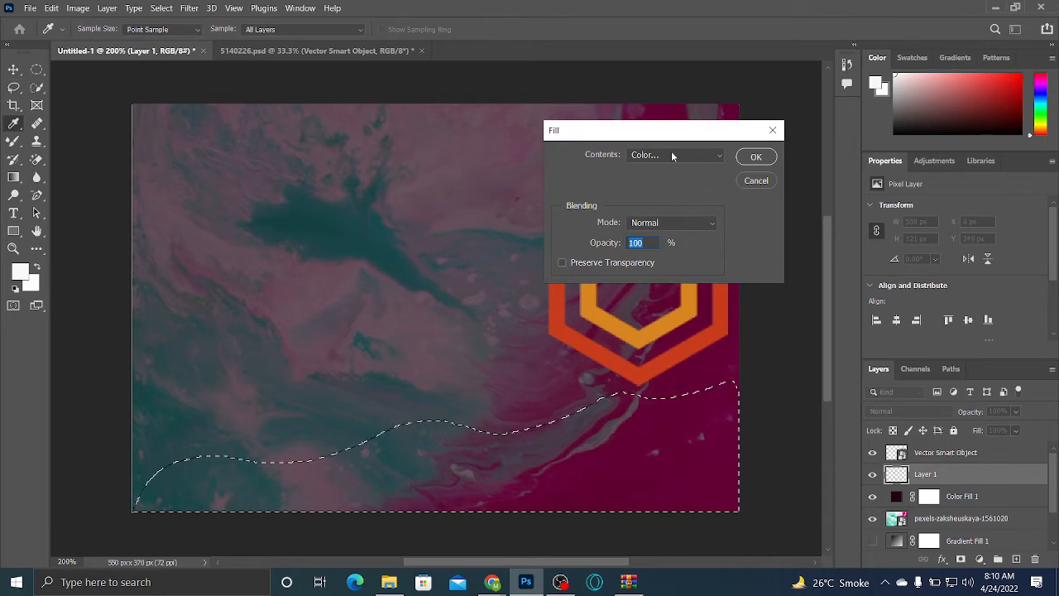
{"action": "left_click", "coordinate": [672, 154]}
{"action": "key", "text": "Escape"}
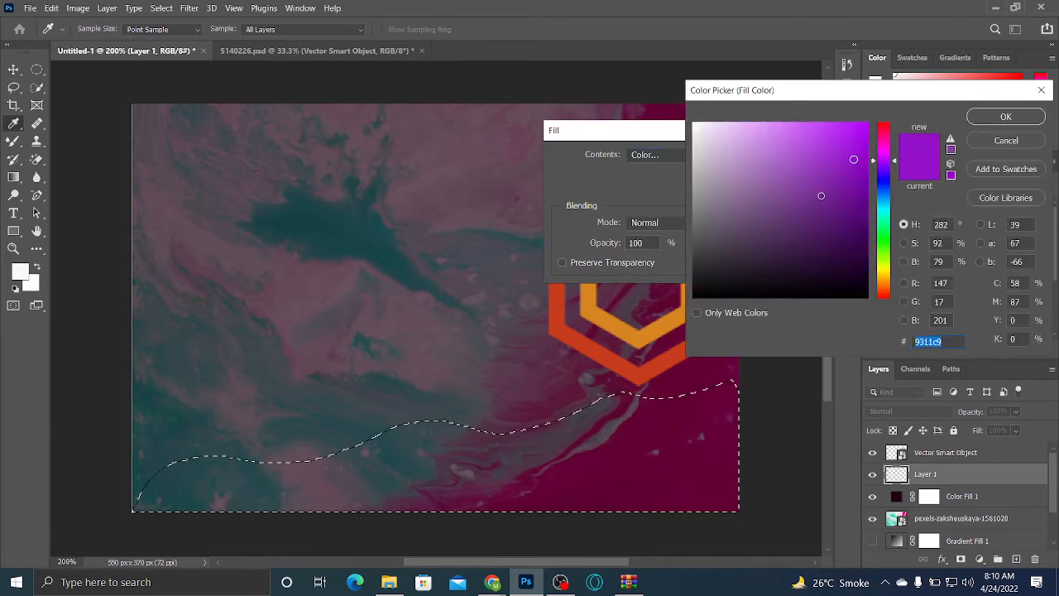
{"action": "left_click", "coordinate": [822, 197]}
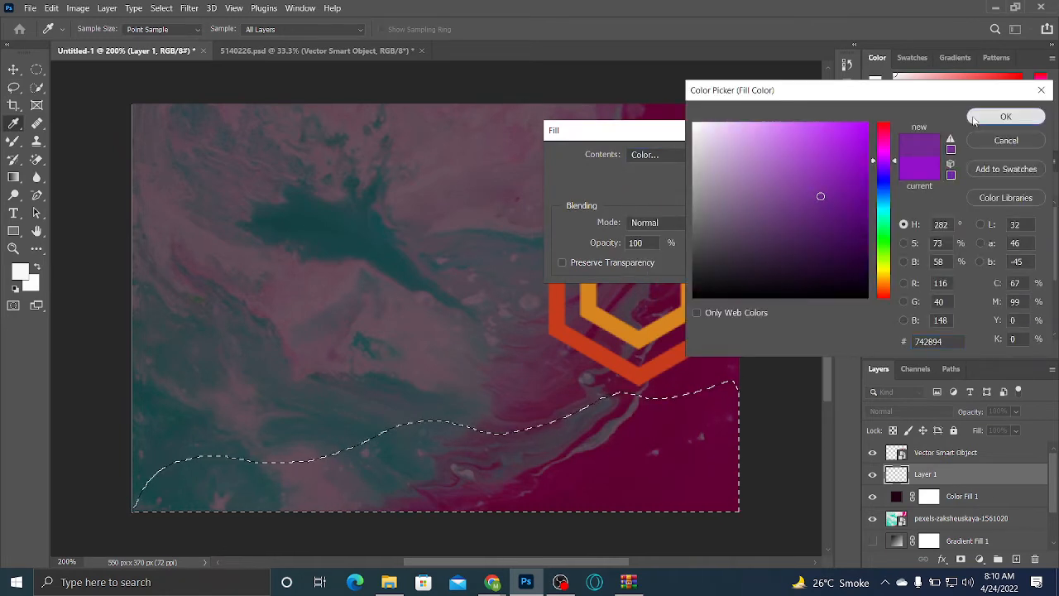
{"action": "left_click", "coordinate": [972, 118]}
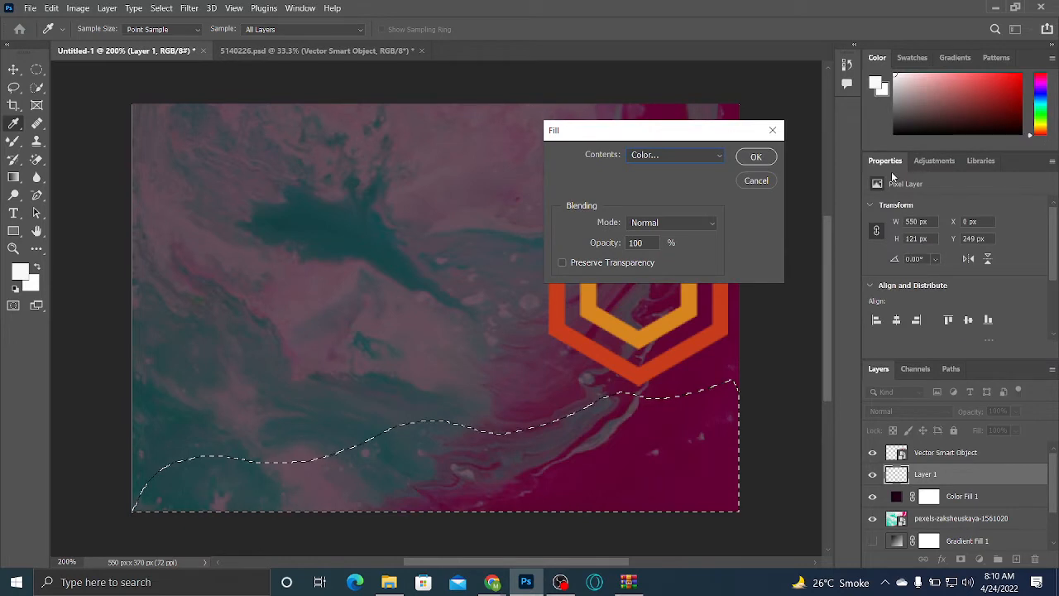
{"action": "left_click", "coordinate": [749, 157]}
{"action": "key", "text": "ctrl+d"}
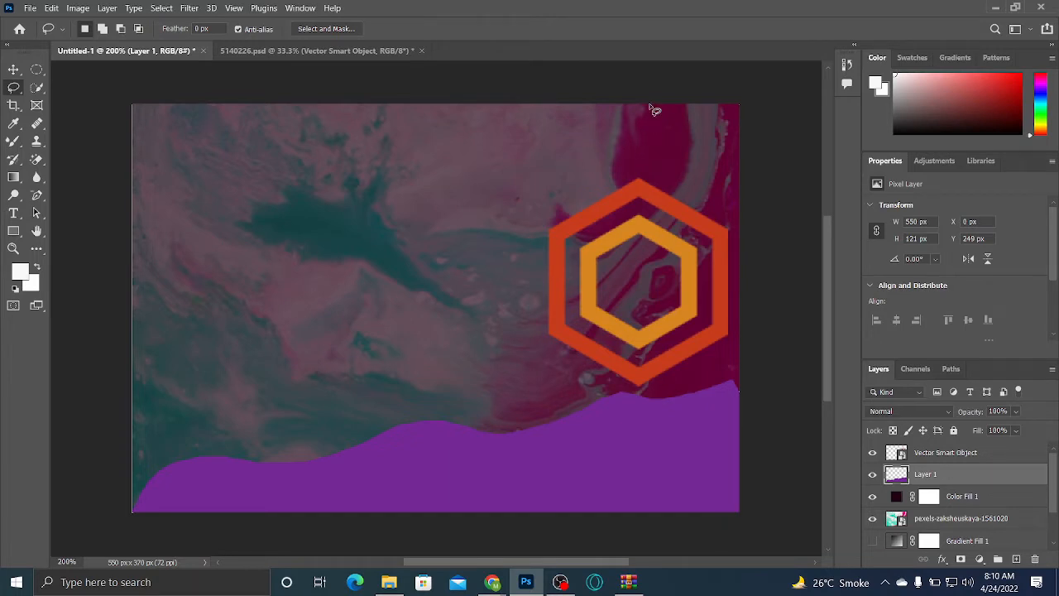
Draw a white triangle about 271 by 166 px in the canvas's upper-right area, behind the hexagon
{"action": "left_click", "coordinate": [14, 231]}
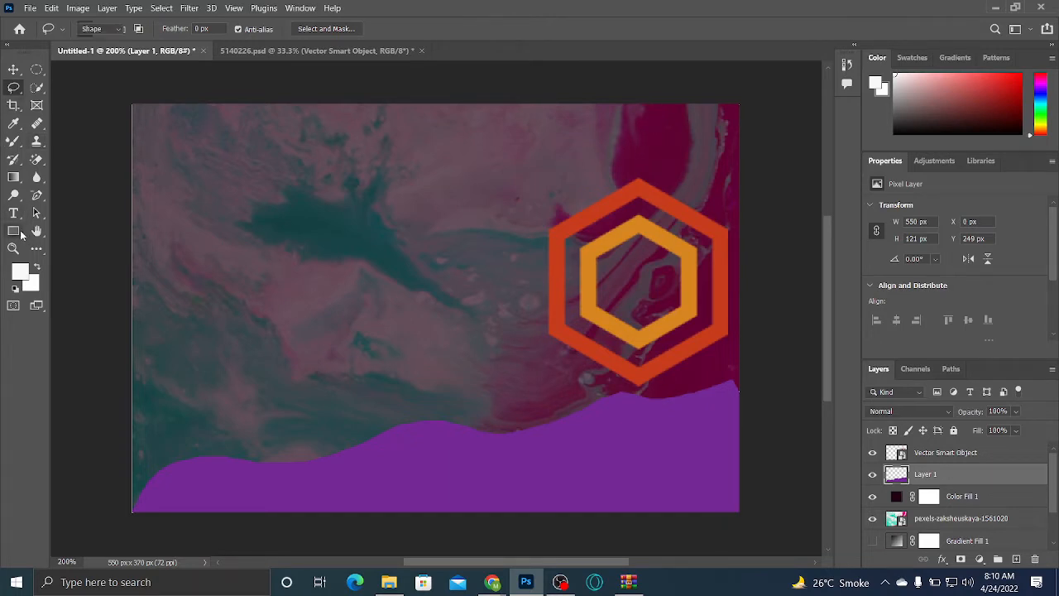
{"action": "left_click", "coordinate": [74, 257]}
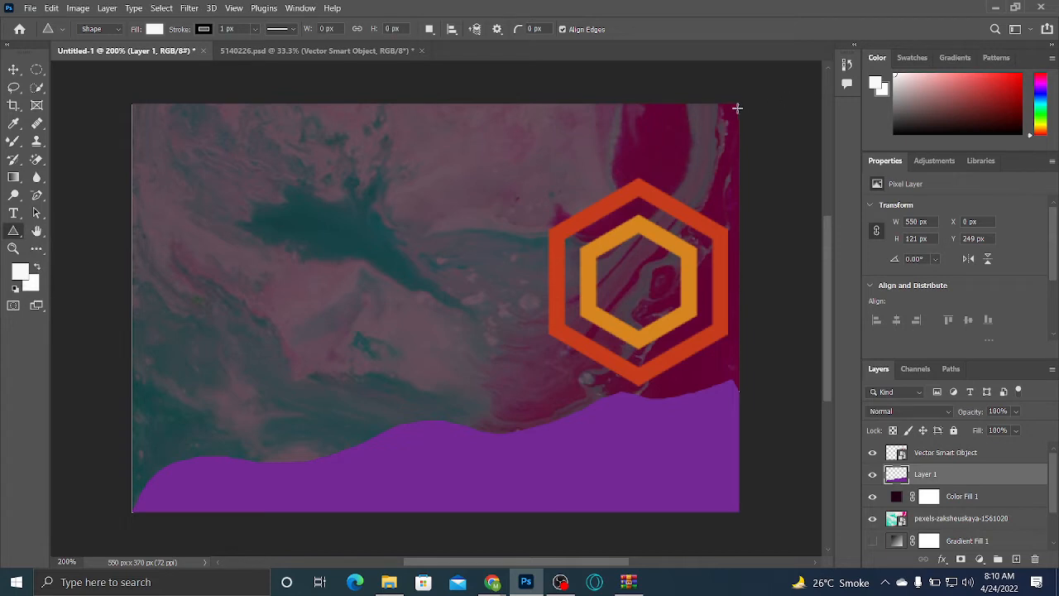
{"action": "left_click_drag", "start_coordinate": [737, 109], "coordinate": [433, 288]}
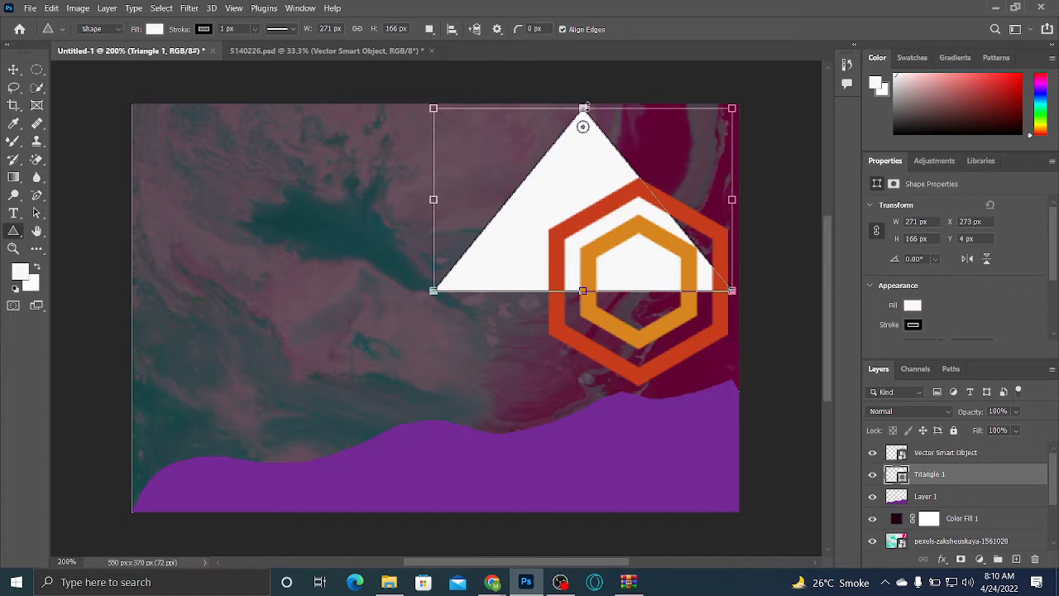
Stretch the white triangle to about 392 px high and rotate it to about -102° so its tip points left
{"action": "left_click_drag", "start_coordinate": [584, 100], "coordinate": [402, 203]}
{"action": "left_click_drag", "start_coordinate": [494, 203], "coordinate": [241, 212]}
{"action": "left_click_drag", "start_coordinate": [246, 260], "coordinate": [246, 261]}
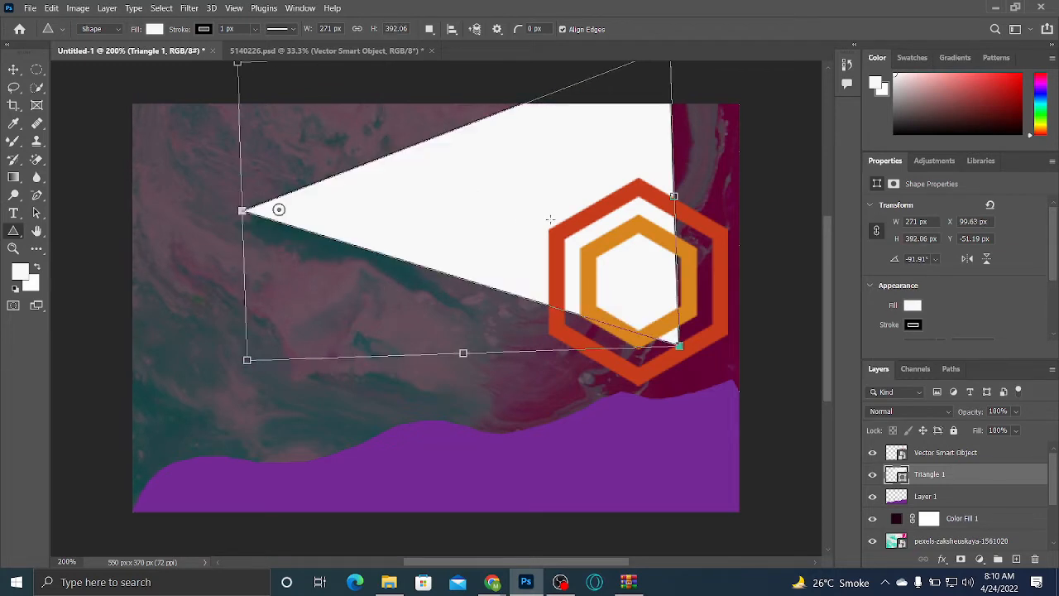
{"action": "left_click_drag", "start_coordinate": [693, 353], "coordinate": [721, 308]}
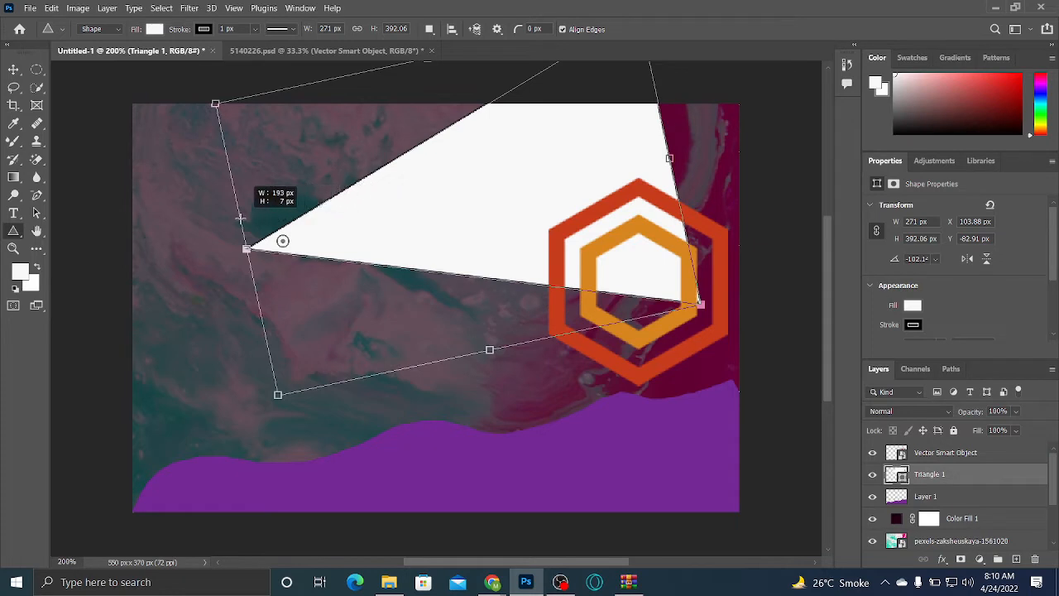
{"action": "left_click_drag", "start_coordinate": [126, 260], "coordinate": [120, 276]}
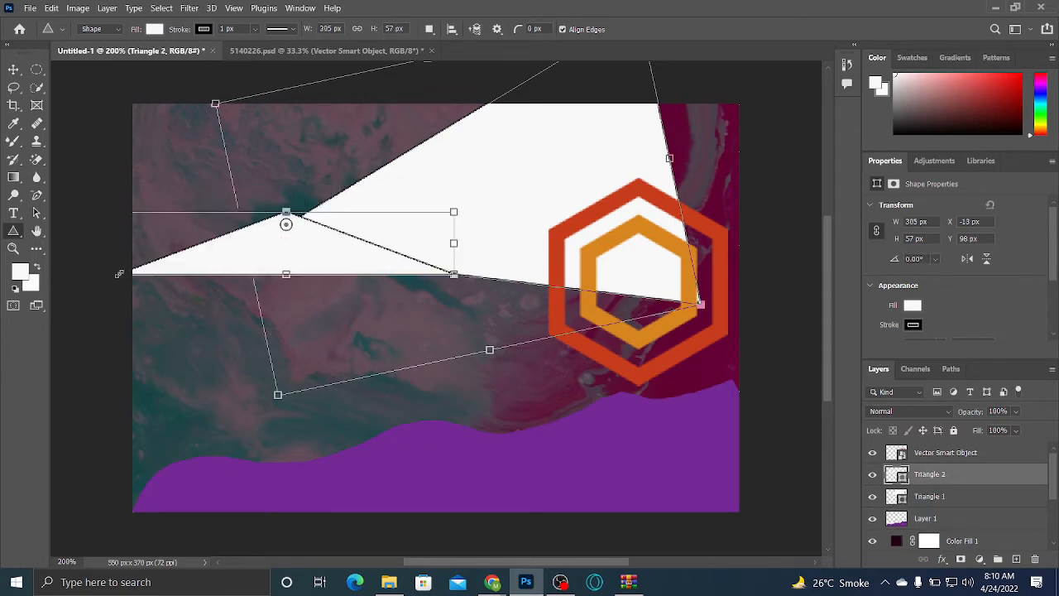
{"action": "key", "text": "ctrl+z"}
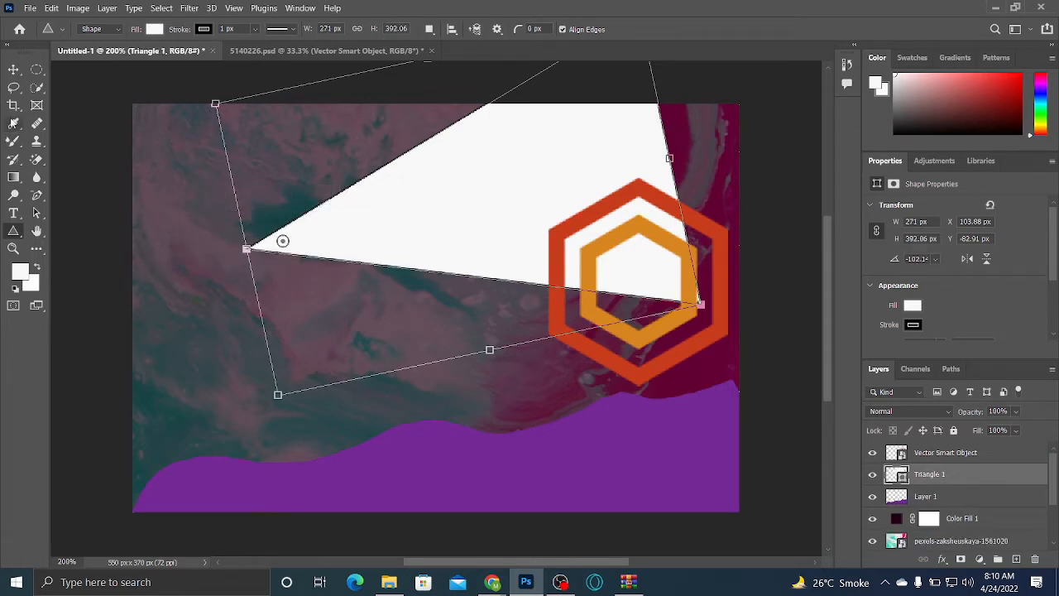
Move the white triangle right and down to about X 194 px, Y -38 px, behind the hexagon
{"action": "left_click", "coordinate": [14, 71]}
{"action": "left_click_drag", "start_coordinate": [436, 178], "coordinate": [577, 228]}
{"action": "left_click_drag", "start_coordinate": [389, 290], "coordinate": [392, 290]}
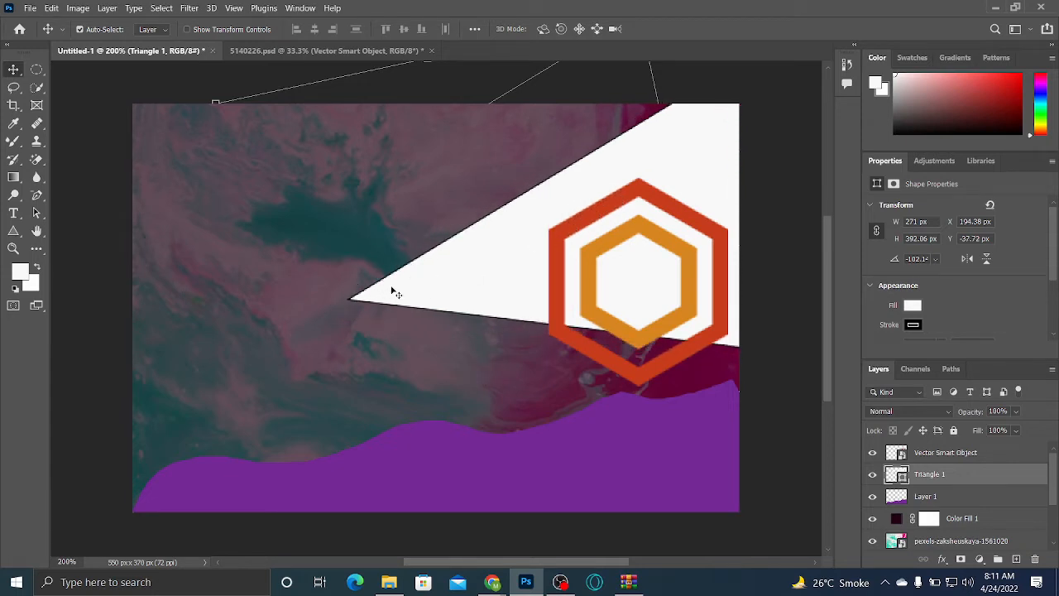
Rotate the white triangle to about -149° so its tip points down, and move it to about X 380 px, Y -51 px
{"action": "key", "text": "ctrl+t"}
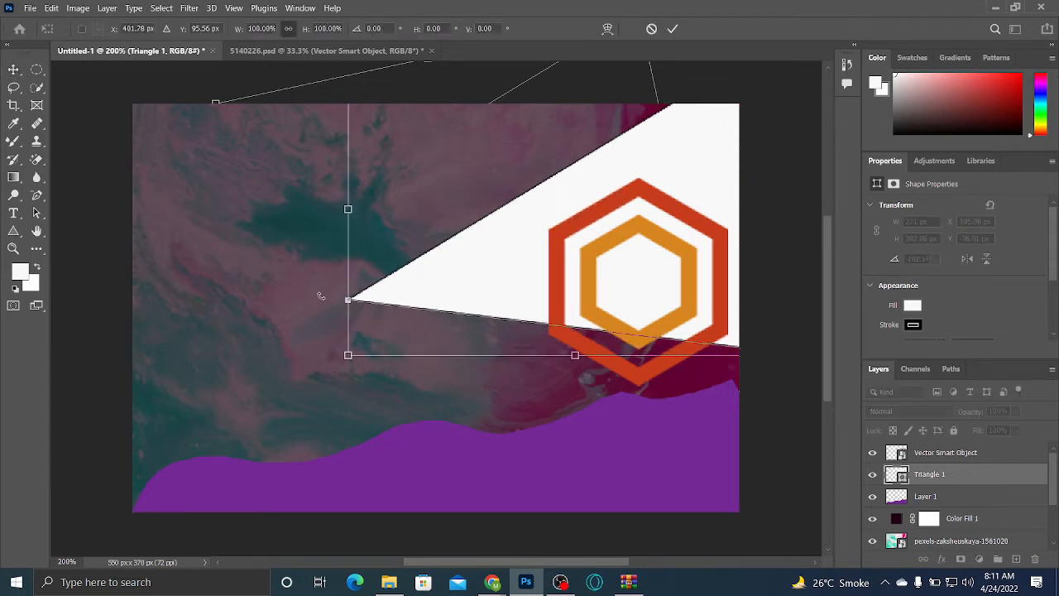
{"action": "left_click_drag", "start_coordinate": [320, 295], "coordinate": [459, 473]}
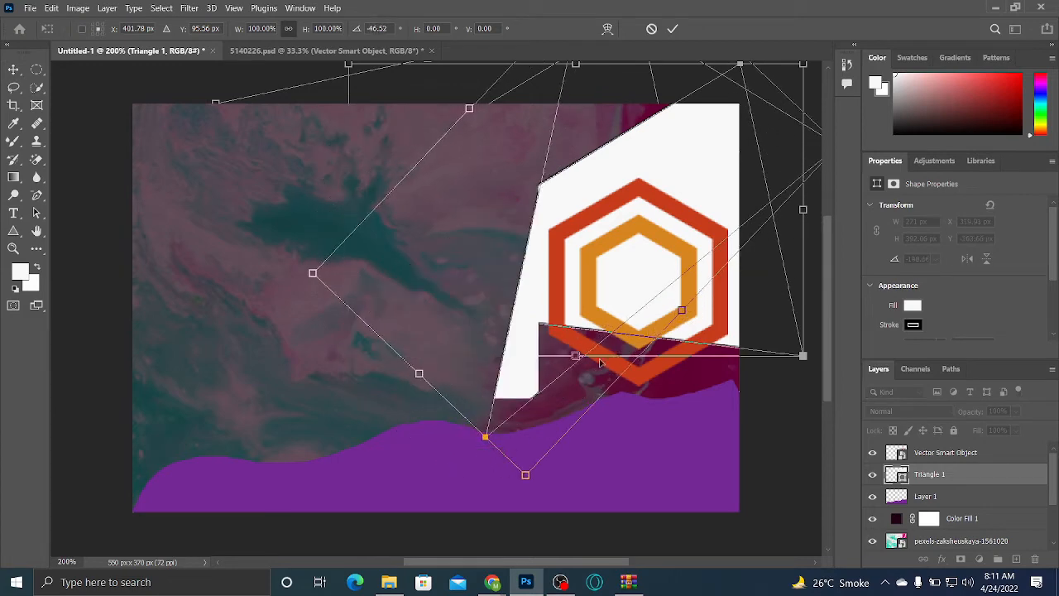
{"action": "left_click_drag", "start_coordinate": [680, 155], "coordinate": [739, 215]}
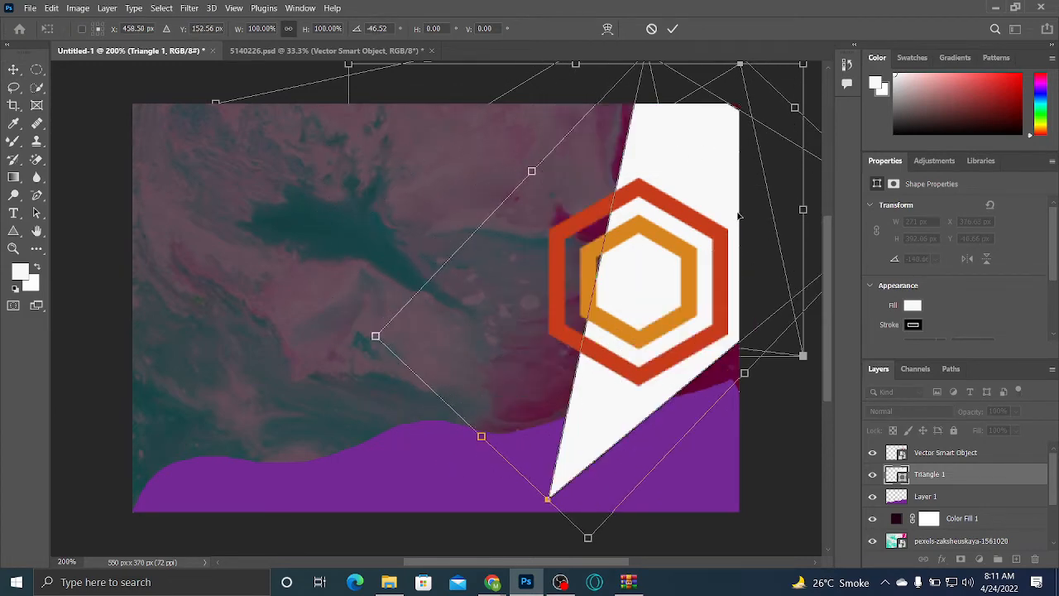
{"action": "left_click", "coordinate": [673, 29]}
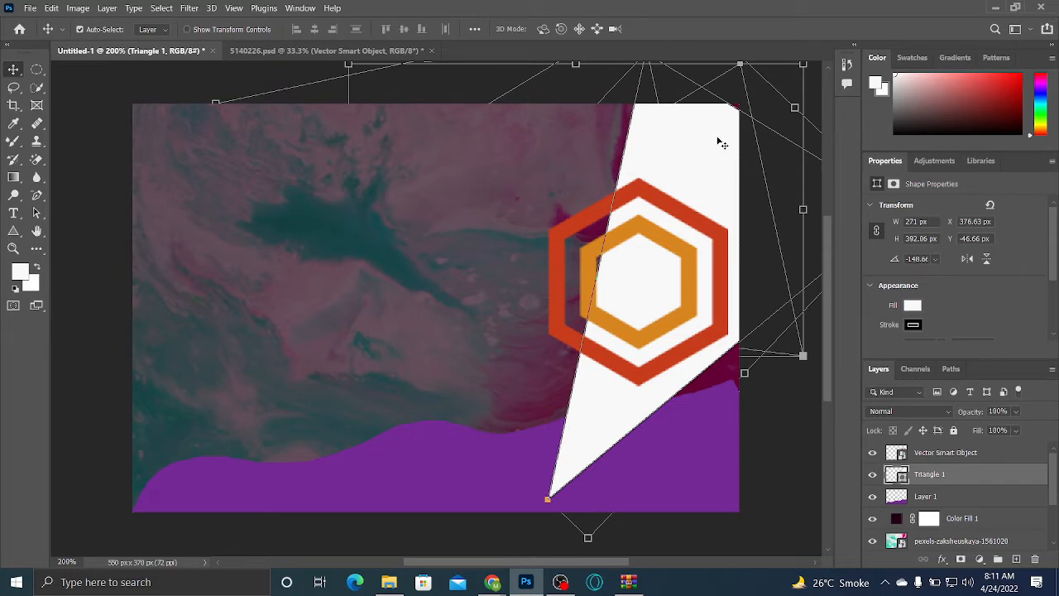
{"action": "left_click_drag", "start_coordinate": [718, 142], "coordinate": [720, 135]}
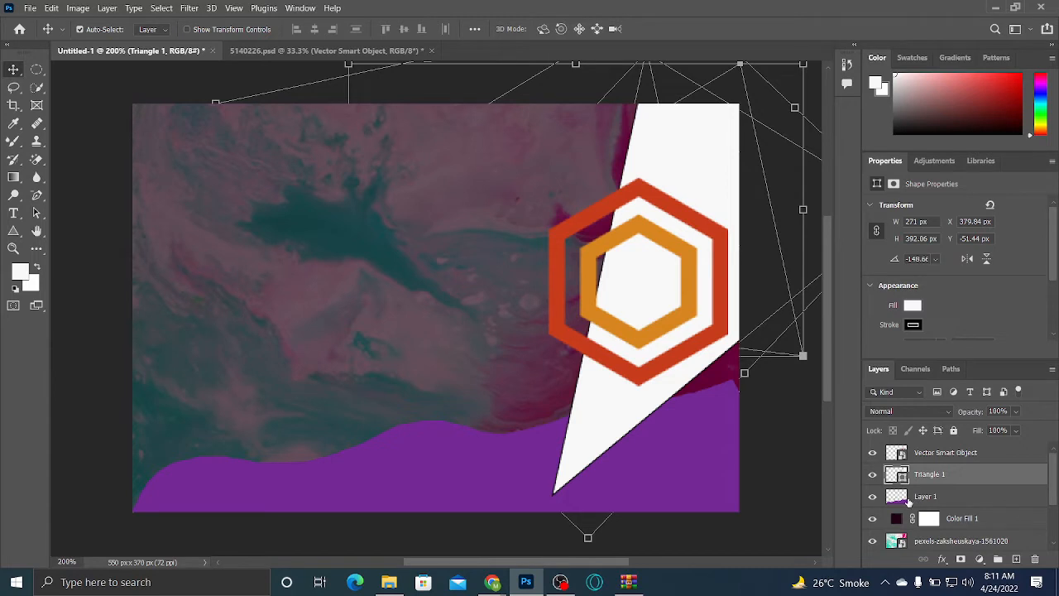
Rename the purple wave's layer as "shape"
{"action": "double_click", "coordinate": [926, 497]}
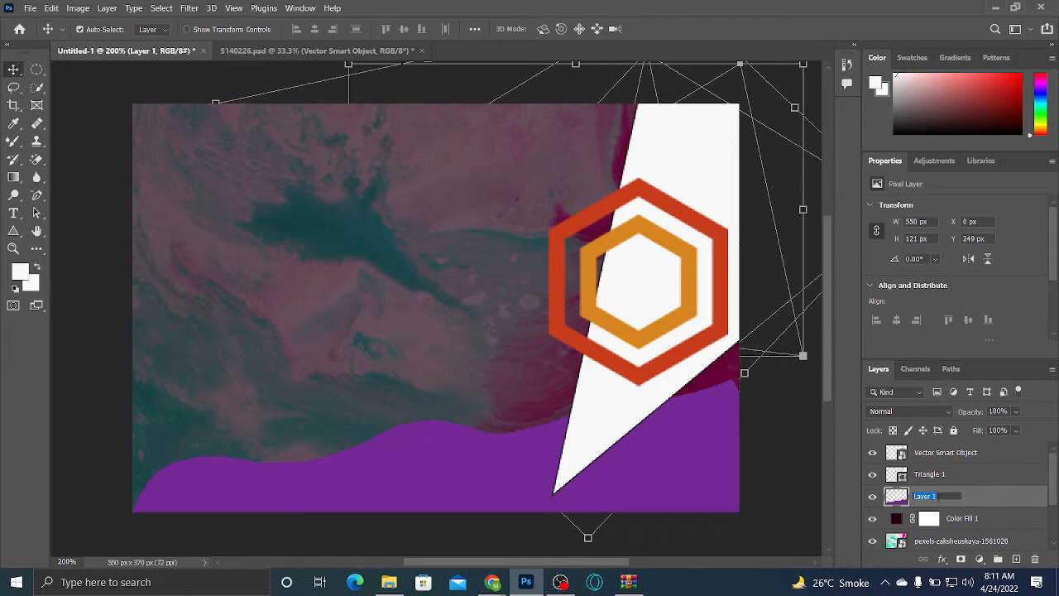
{"action": "type", "text": "c"}
{"action": "key", "text": "BackSpace"}
{"action": "type", "text": "shape"}
{"action": "key", "text": "Return"}
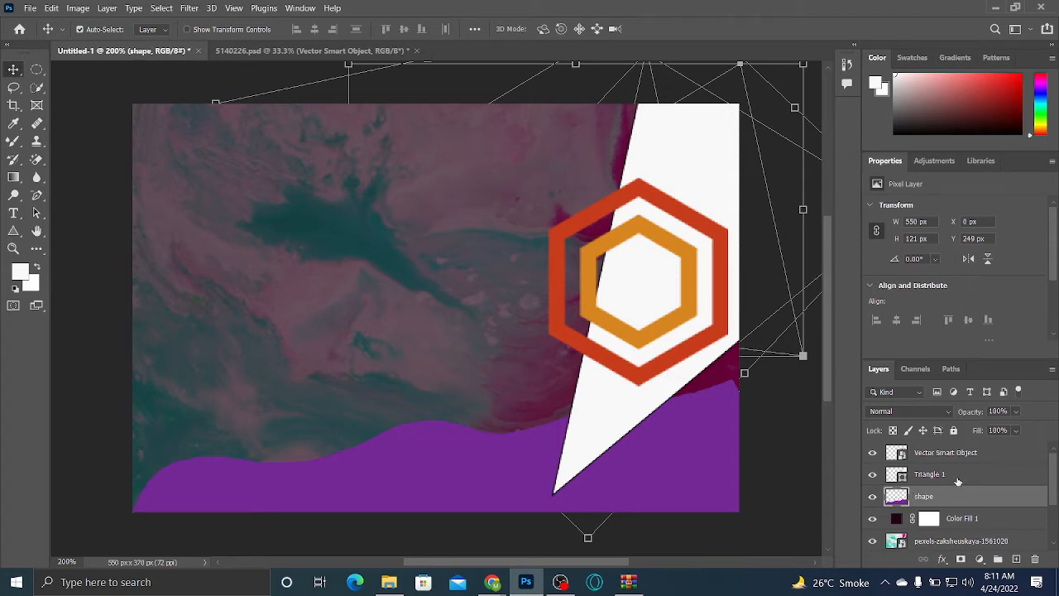
Place the white triangle's layer below the purple wave's layer and shift the triangle right toward the canvas edge
{"action": "left_click", "coordinate": [942, 475]}
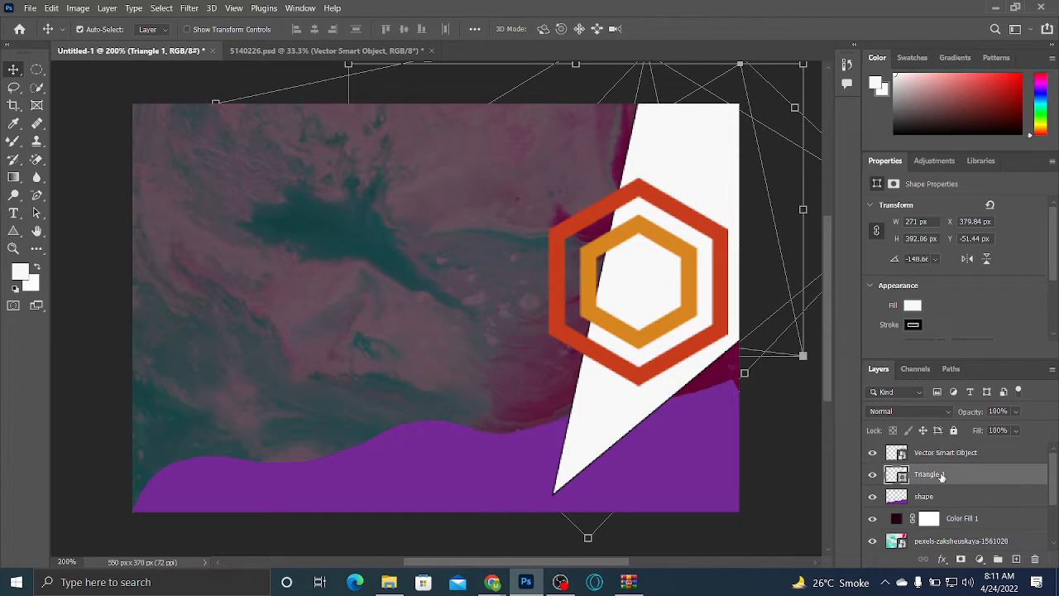
{"action": "left_click_drag", "start_coordinate": [942, 475], "coordinate": [951, 513]}
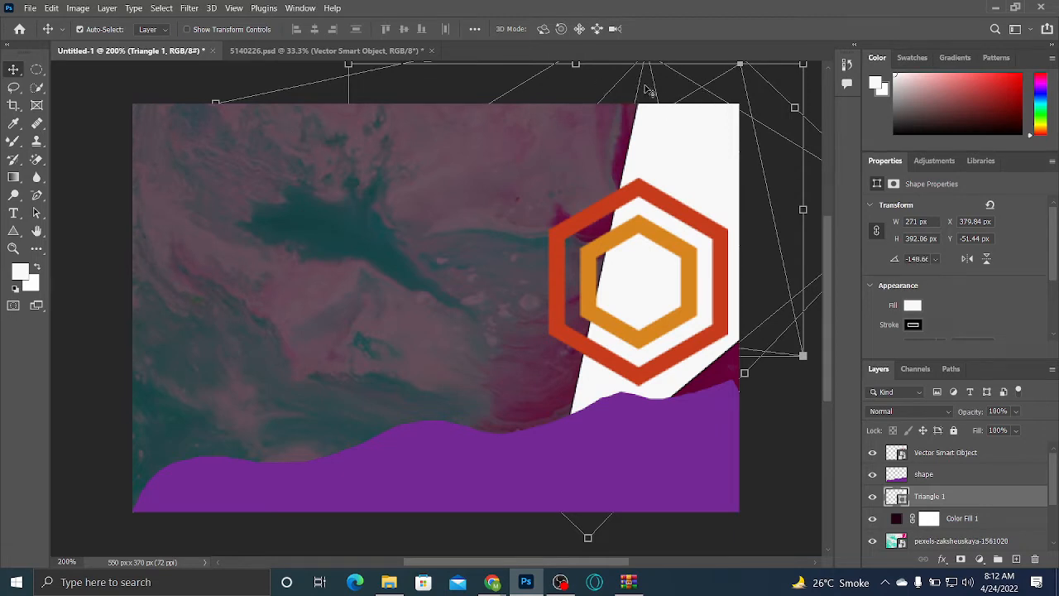
{"action": "mouse_move", "coordinate": [644, 86]}
{"action": "left_mouse_down"}
{"action": "mouse_move", "coordinate": [599, 112]}
{"action": "mouse_move", "coordinate": [653, 94]}
{"action": "left_mouse_up"}
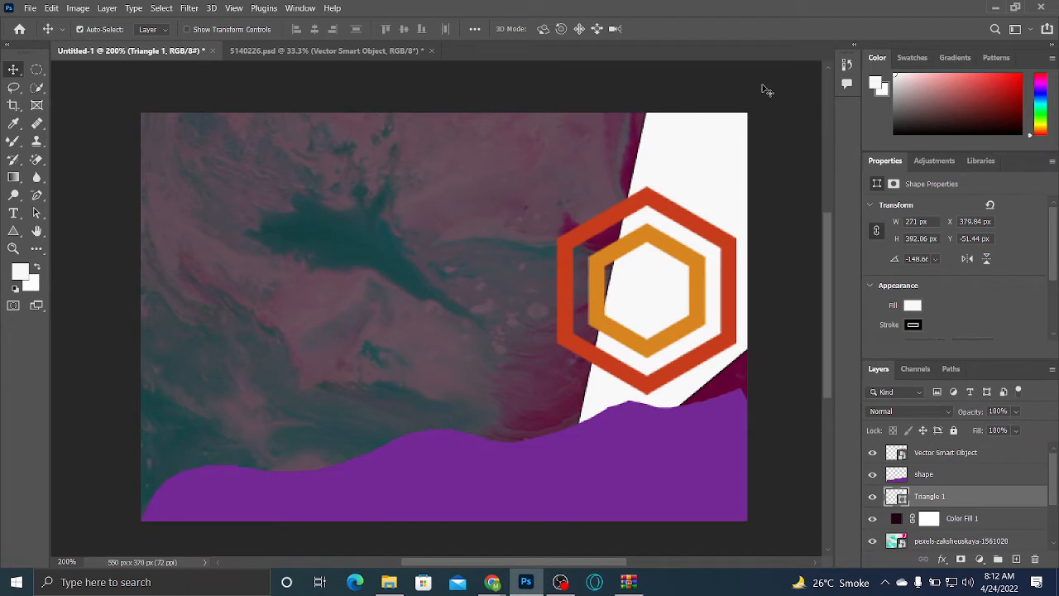
{"action": "left_click_drag", "start_coordinate": [683, 195], "coordinate": [717, 203]}
Add a white paragraph text box above the color fill in the canvas's upper-left area reading "WE ARE OFFERING GRAPHIC DESIGNING SERVICES"
{"action": "left_click", "coordinate": [410, 308]}
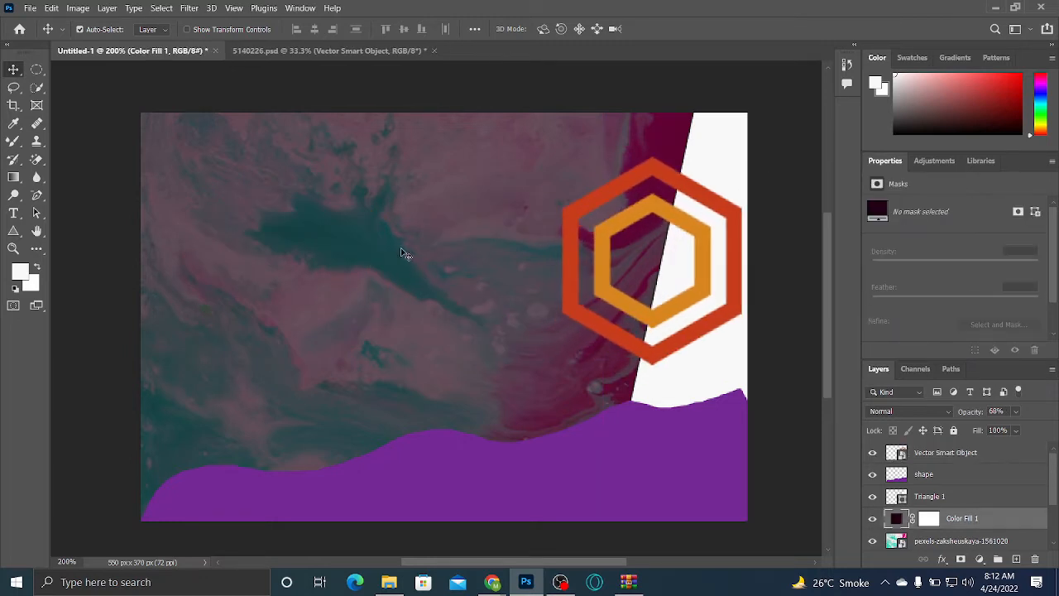
{"action": "left_click", "coordinate": [14, 213]}
{"action": "left_click_drag", "start_coordinate": [169, 137], "coordinate": [479, 361]}
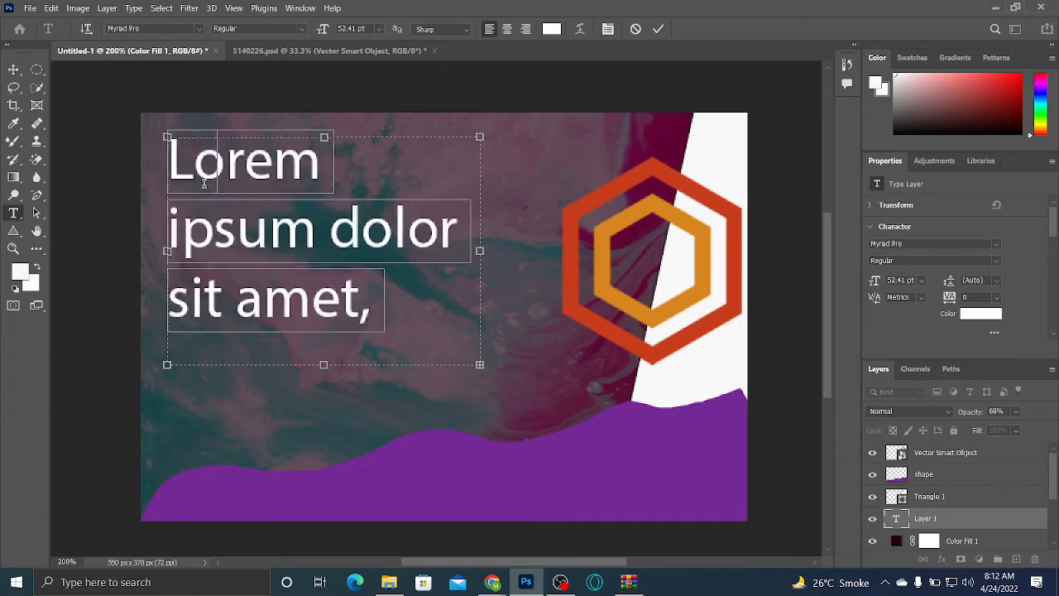
{"action": "type", "text": "WE ARE OF"}
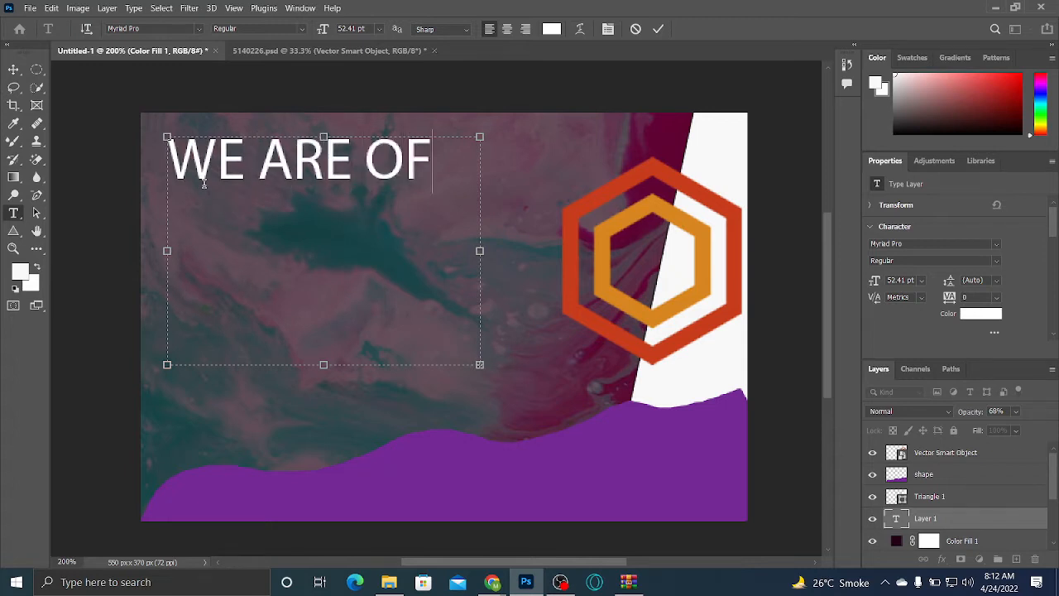
{"action": "type", "text": "FERING "}
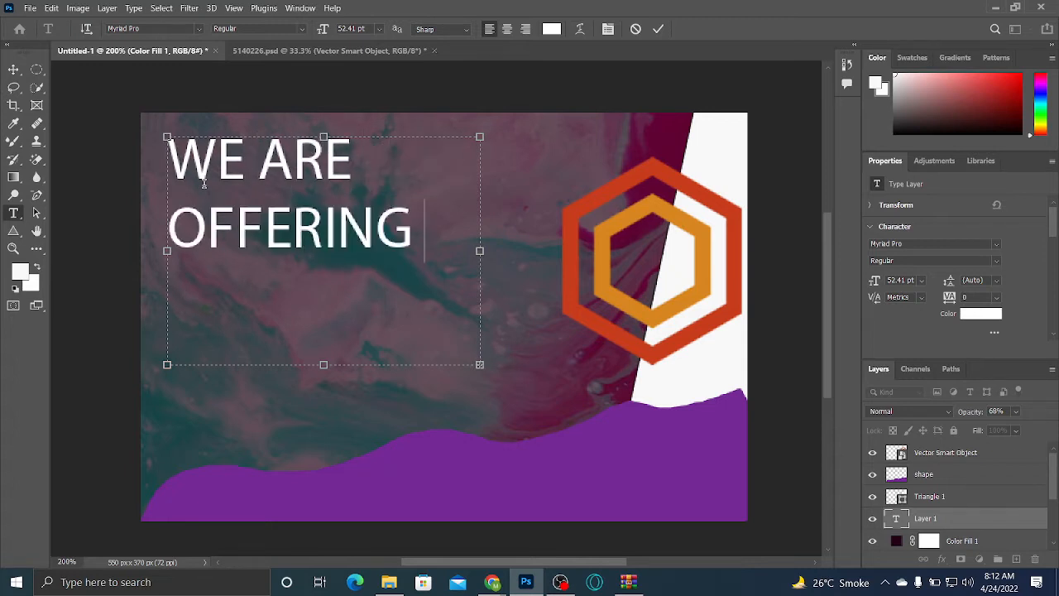
{"action": "type", "text": "GRA"}
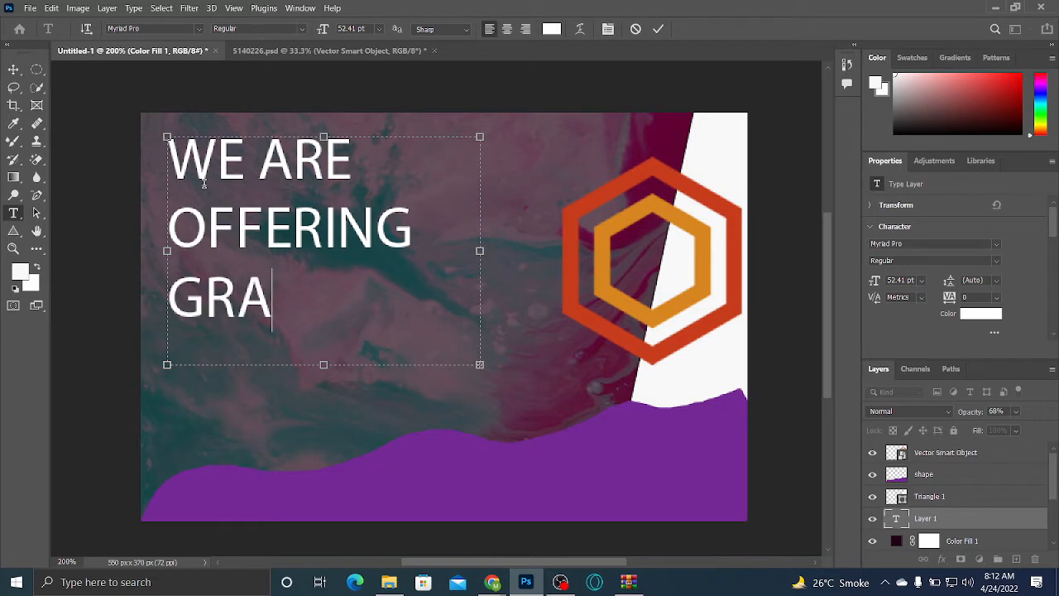
{"action": "type", "text": "PHIC DE"}
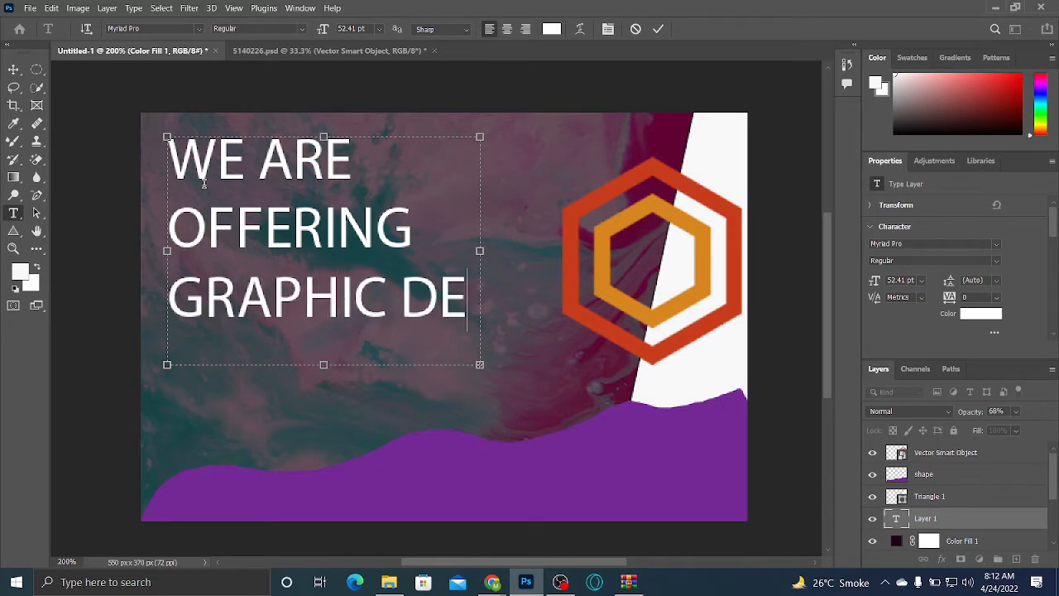
{"action": "key", "text": "BackSpace"}
{"action": "key", "text": "BackSpace"}
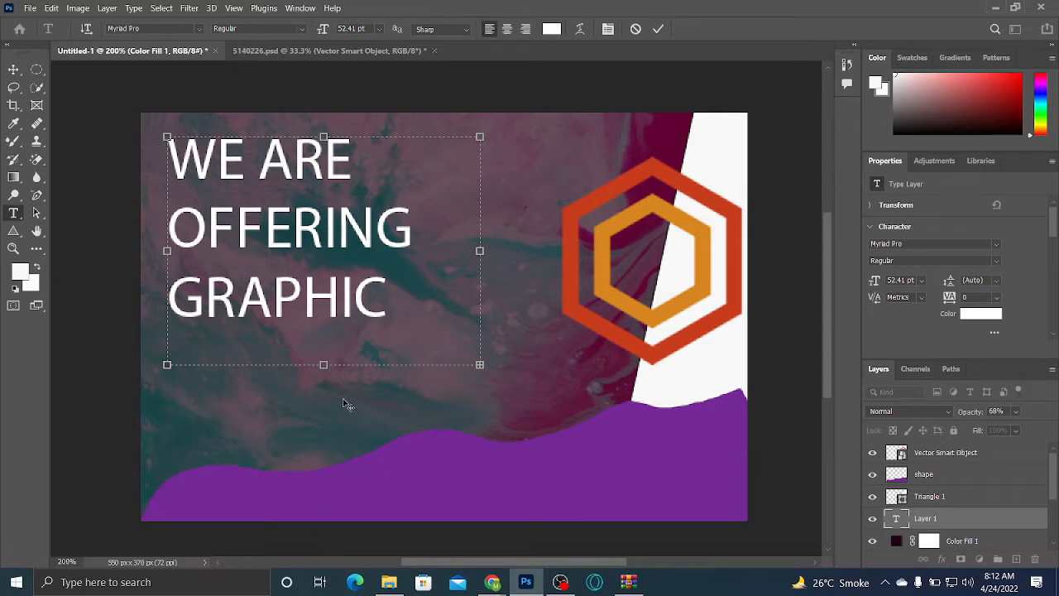
Extend the heading's text box down to the canvas's bottom edge and right to the hexagon, and commit the text
{"action": "left_click_drag", "start_coordinate": [323, 364], "coordinate": [325, 519]}
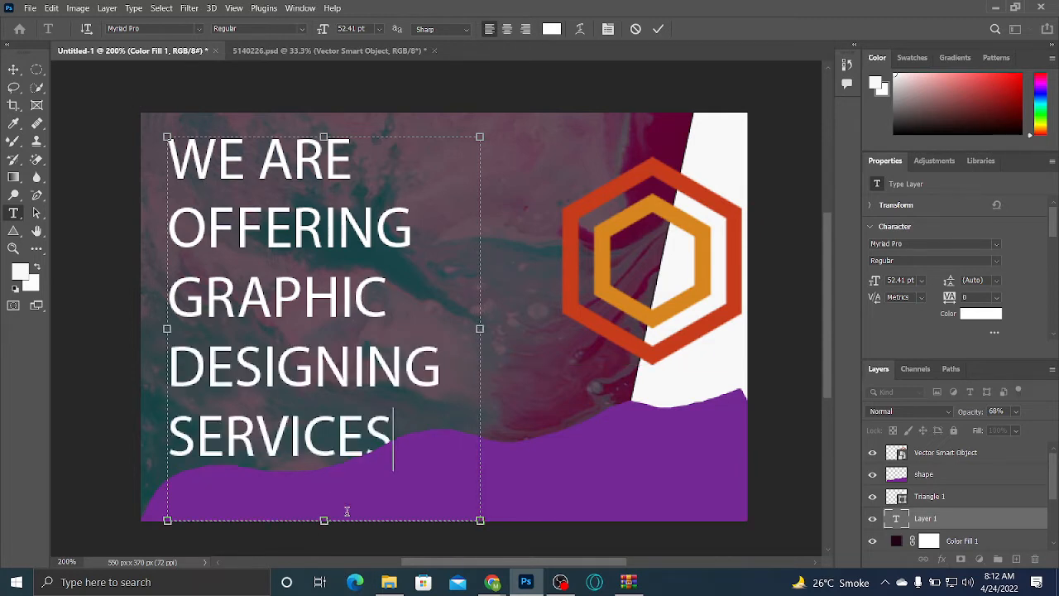
{"action": "left_click_drag", "start_coordinate": [484, 330], "coordinate": [570, 340]}
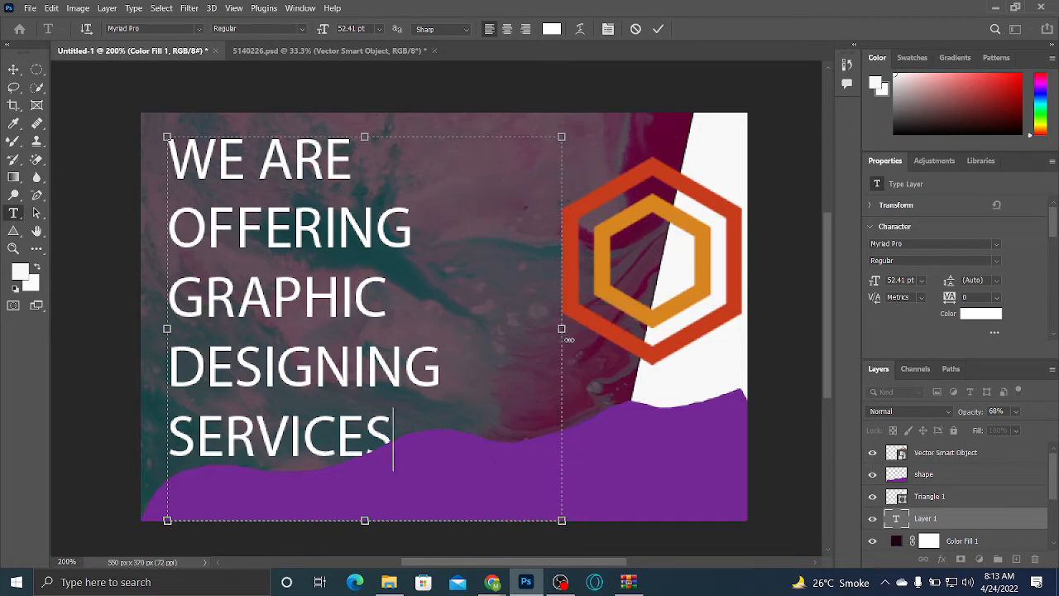
{"action": "left_click", "coordinate": [658, 29]}
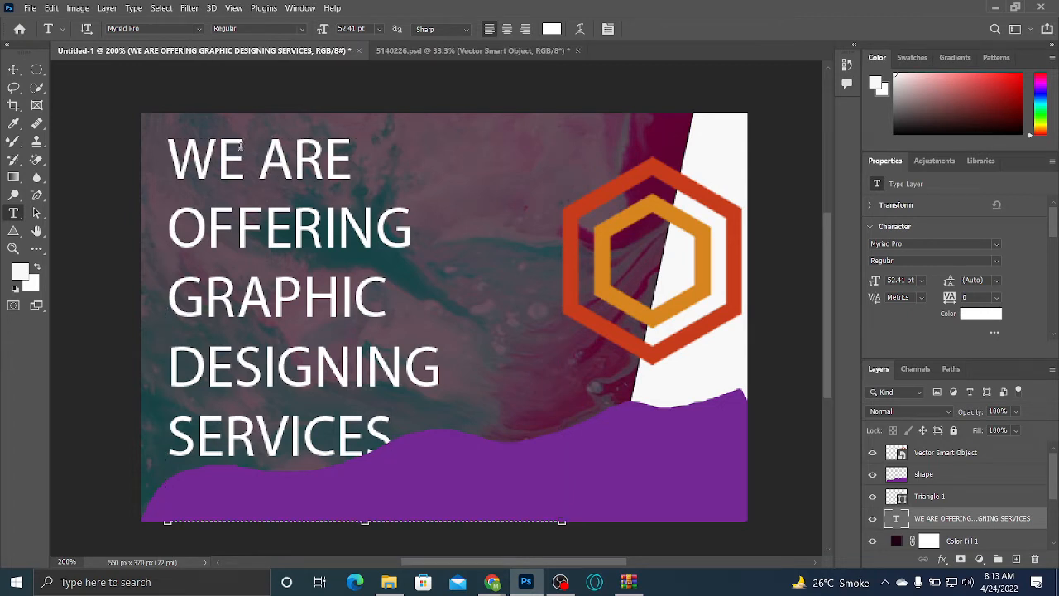
{"action": "left_click", "coordinate": [284, 162]}
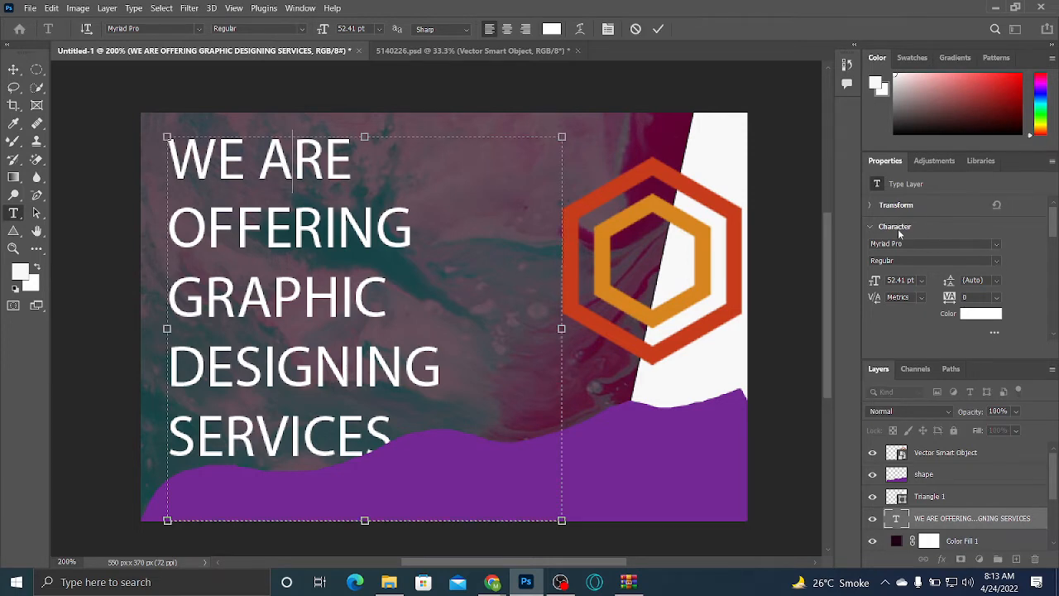
{"action": "left_click", "coordinate": [1000, 243]}
{"action": "left_click", "coordinate": [999, 243]}
{"action": "left_click", "coordinate": [999, 260]}
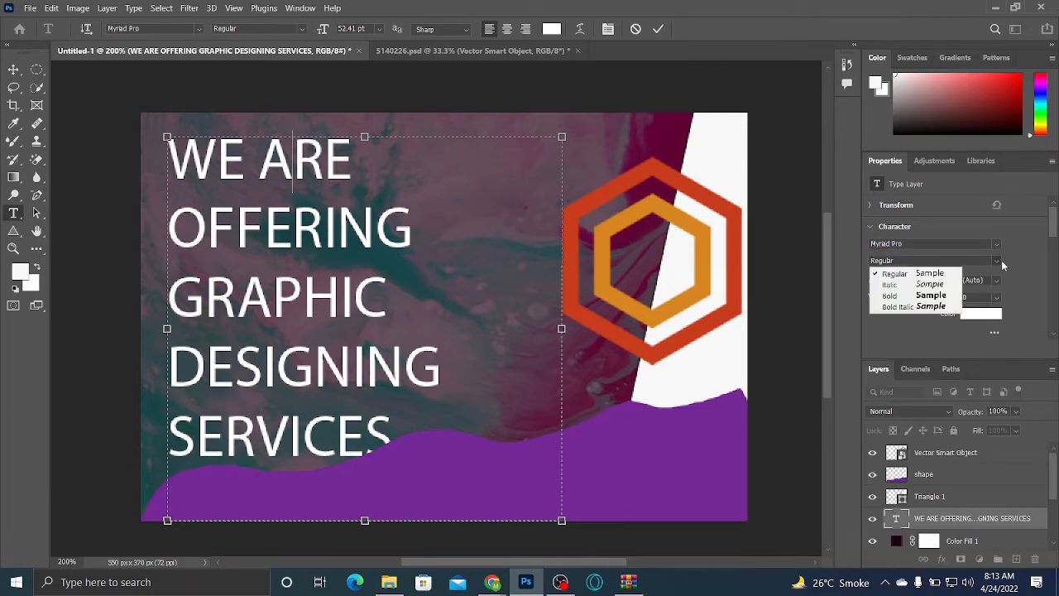
{"action": "left_click", "coordinate": [966, 300]}
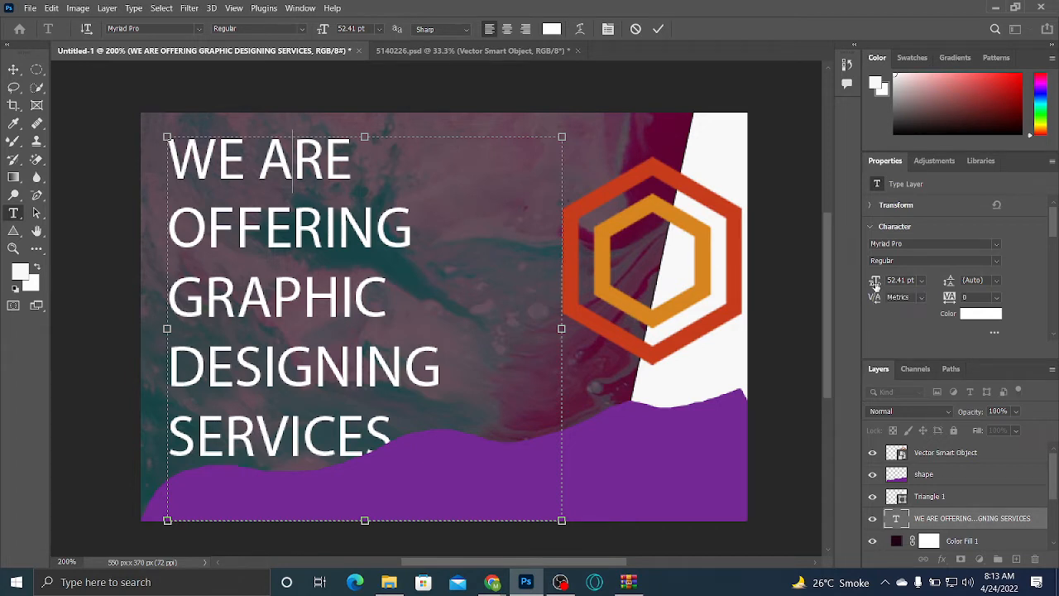
Set the whole heading's font size to 44 pt and its leading to 52 pt
{"action": "left_click_drag", "start_coordinate": [875, 283], "coordinate": [908, 281]}
{"action": "left_click_drag", "start_coordinate": [191, 175], "coordinate": [414, 430]}
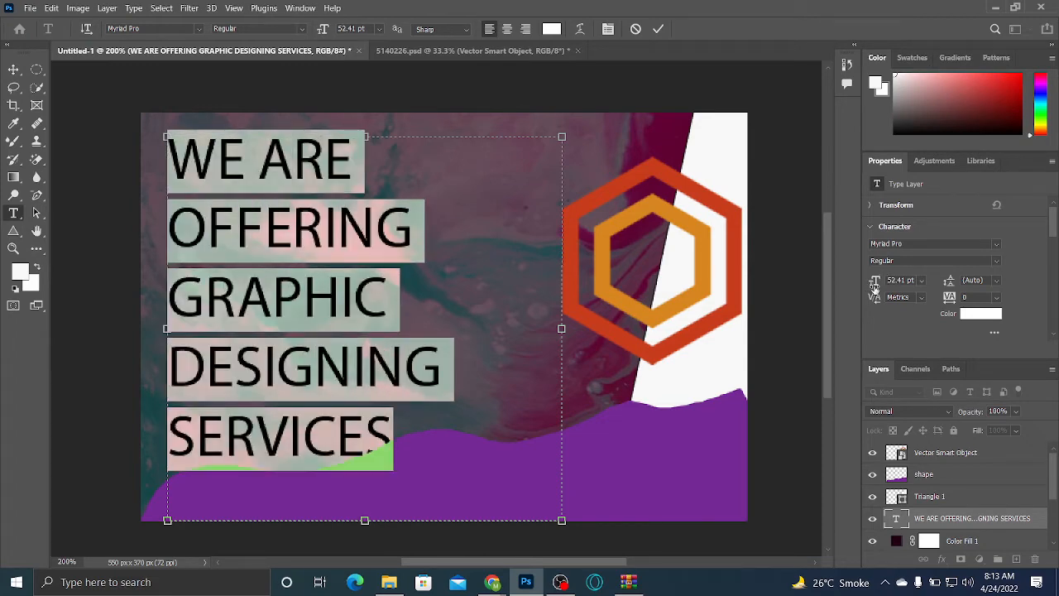
{"action": "mouse_move", "coordinate": [875, 283]}
{"action": "left_mouse_down"}
{"action": "mouse_move", "coordinate": [855, 296]}
{"action": "mouse_move", "coordinate": [867, 296]}
{"action": "left_mouse_up"}
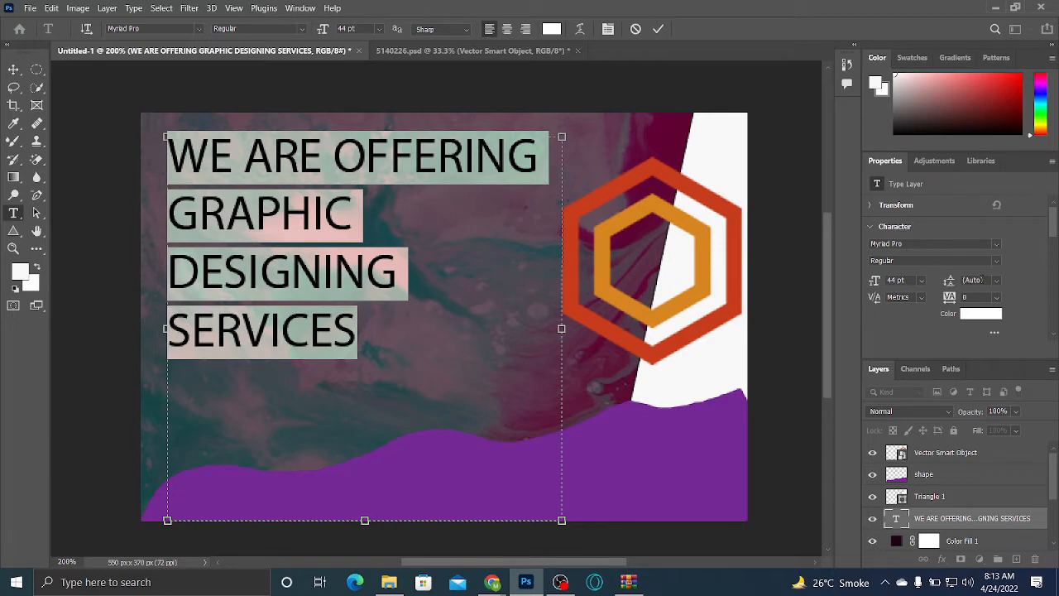
{"action": "left_click", "coordinate": [998, 282]}
{"action": "left_click", "coordinate": [998, 282]}
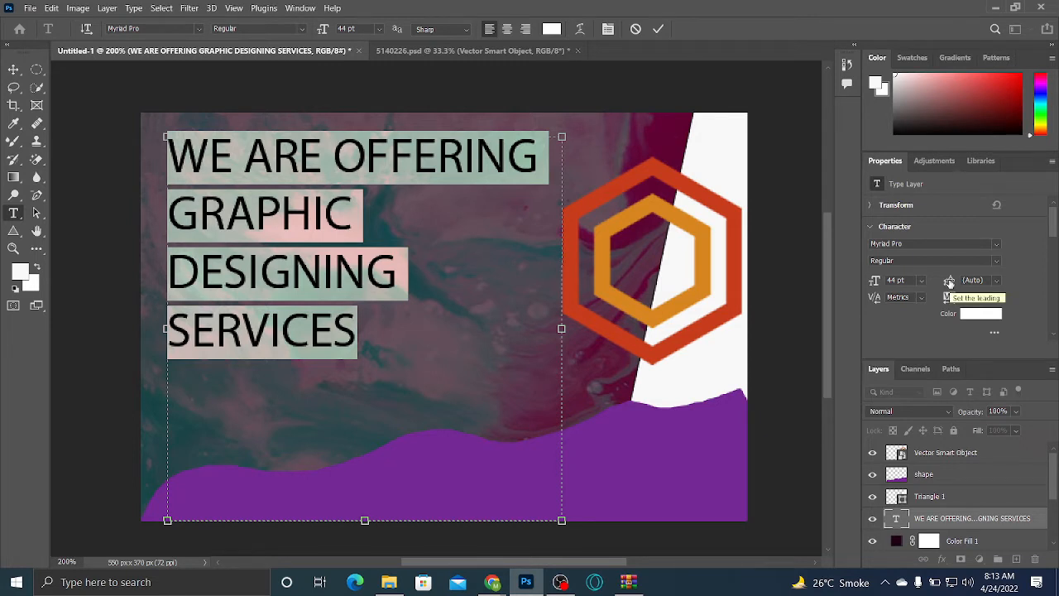
{"action": "left_click_drag", "start_coordinate": [949, 282], "coordinate": [950, 304]}
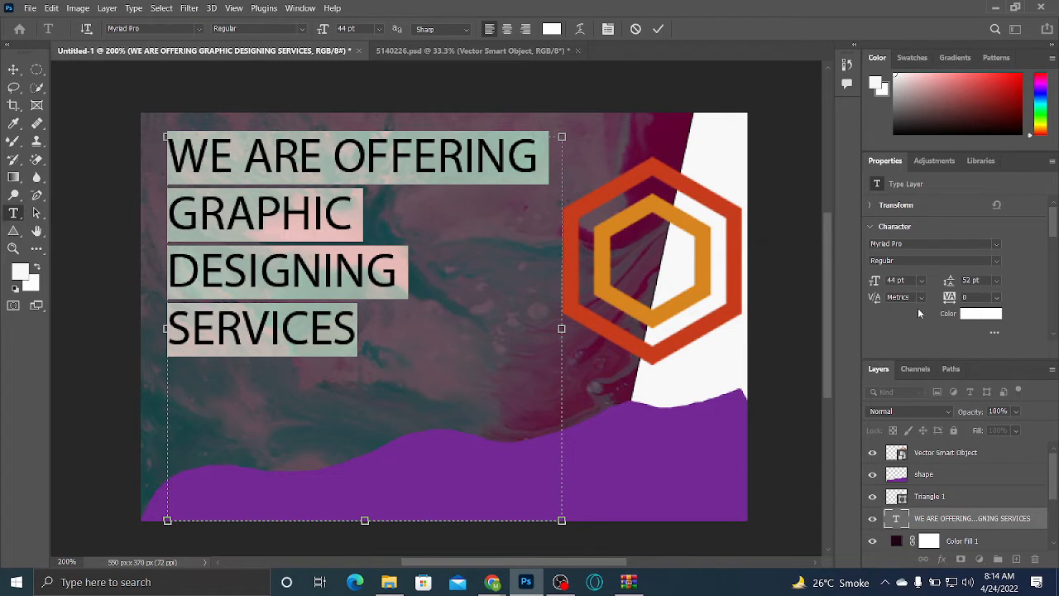
{"action": "left_click", "coordinate": [659, 29]}
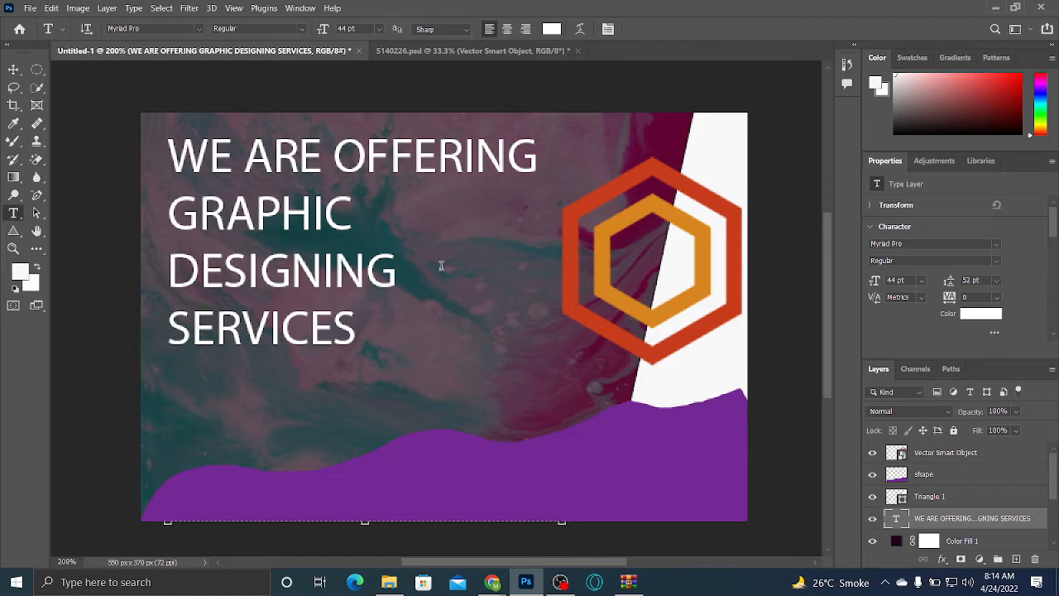
Delete the white triangle and the purple wave, and move the hexagon left and down to X 348 px, Y 54 px
{"action": "left_click", "coordinate": [16, 235]}
{"action": "left_click", "coordinate": [76, 231]}
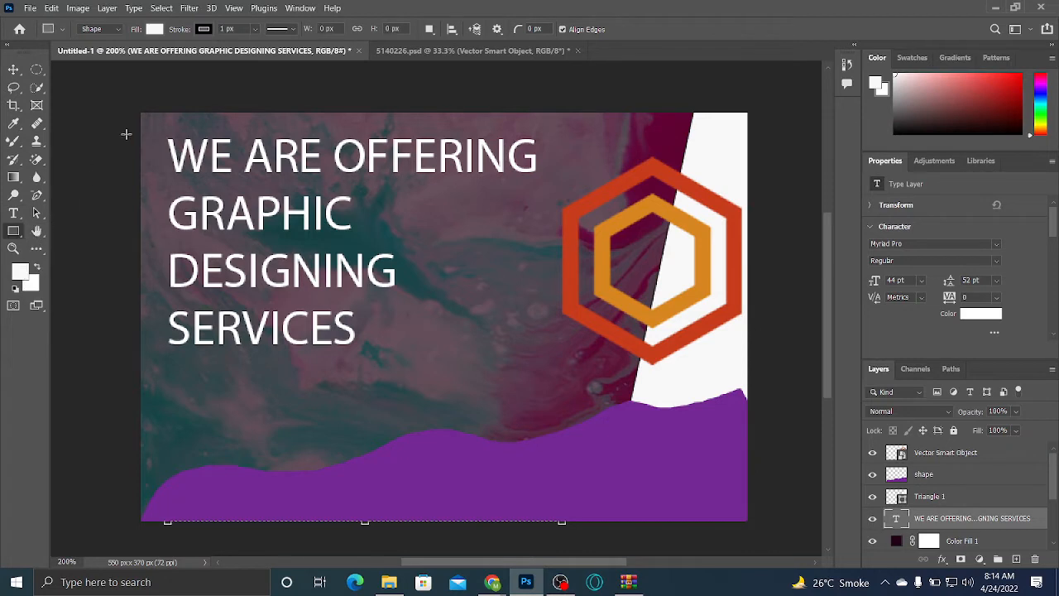
{"action": "left_click", "coordinate": [13, 70]}
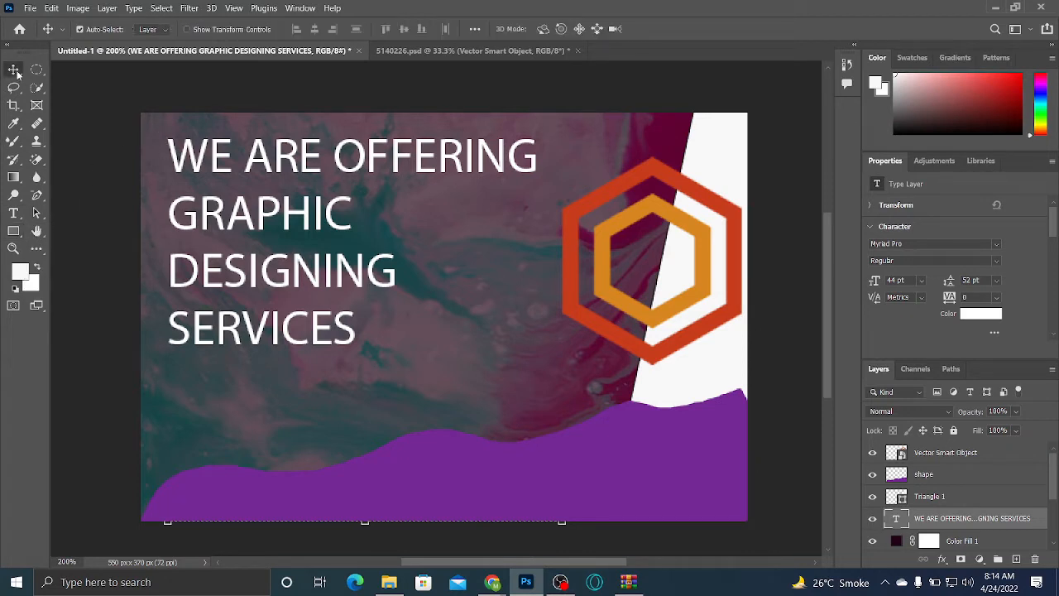
{"action": "left_click_drag", "start_coordinate": [713, 378], "coordinate": [678, 382]}
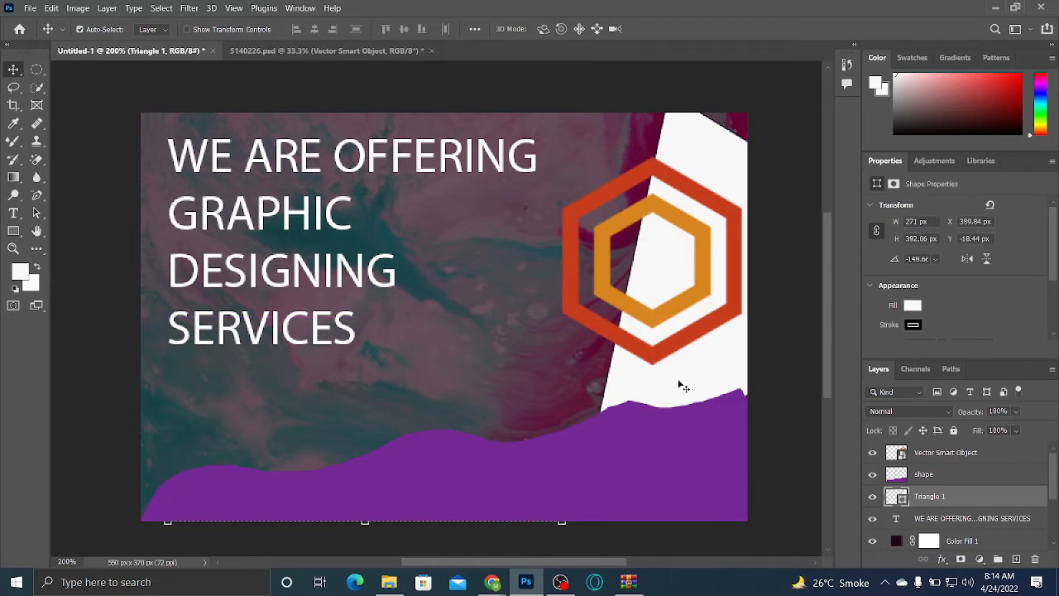
{"action": "key", "text": "Delete"}
{"action": "left_click_drag", "start_coordinate": [691, 461], "coordinate": [610, 489]}
{"action": "key", "text": "Delete"}
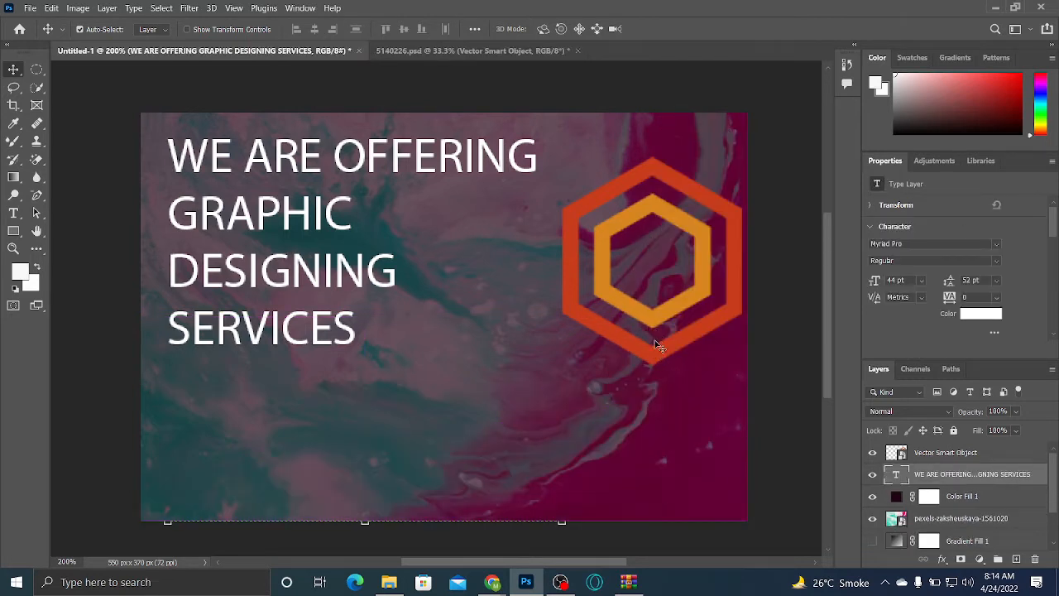
{"action": "left_click_drag", "start_coordinate": [658, 346], "coordinate": [632, 371]}
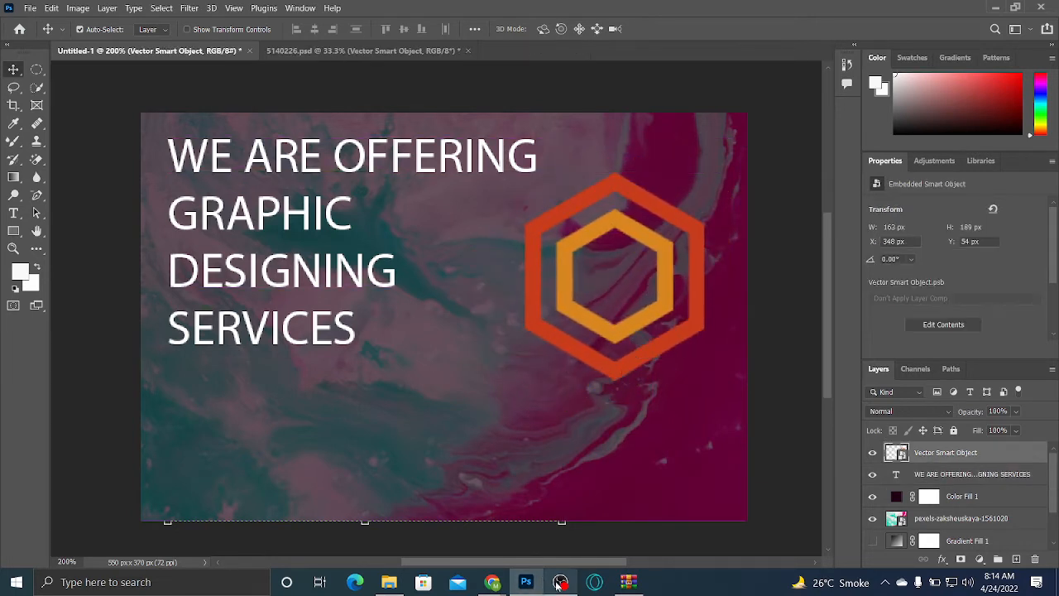
Switch to Chrome and bring up the Unsplash home page
{"action": "mouse_move", "coordinate": [492, 583]}
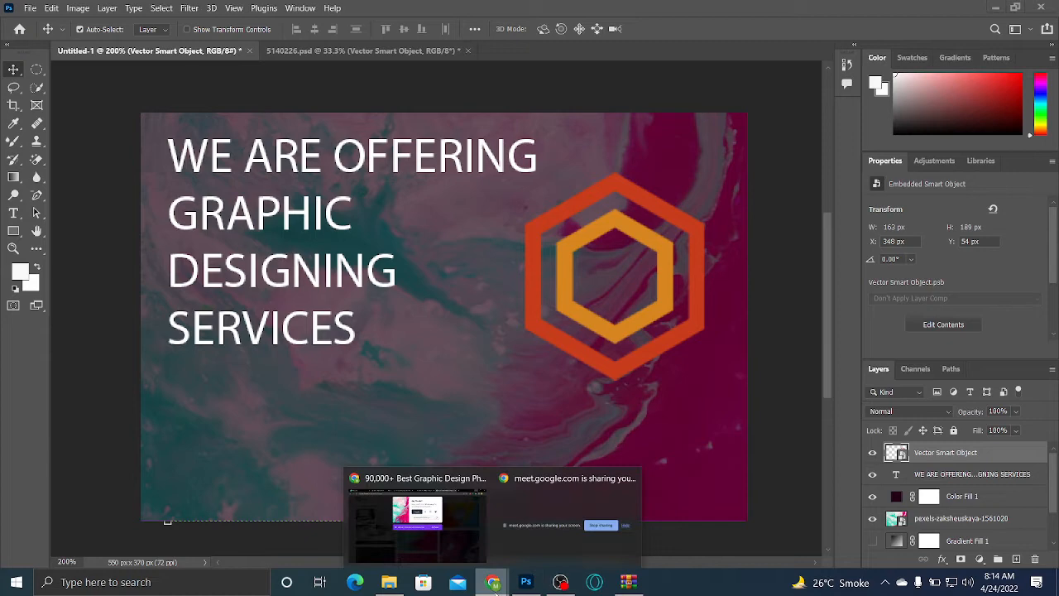
{"action": "left_click", "coordinate": [466, 559]}
{"action": "left_click", "coordinate": [578, 11]}
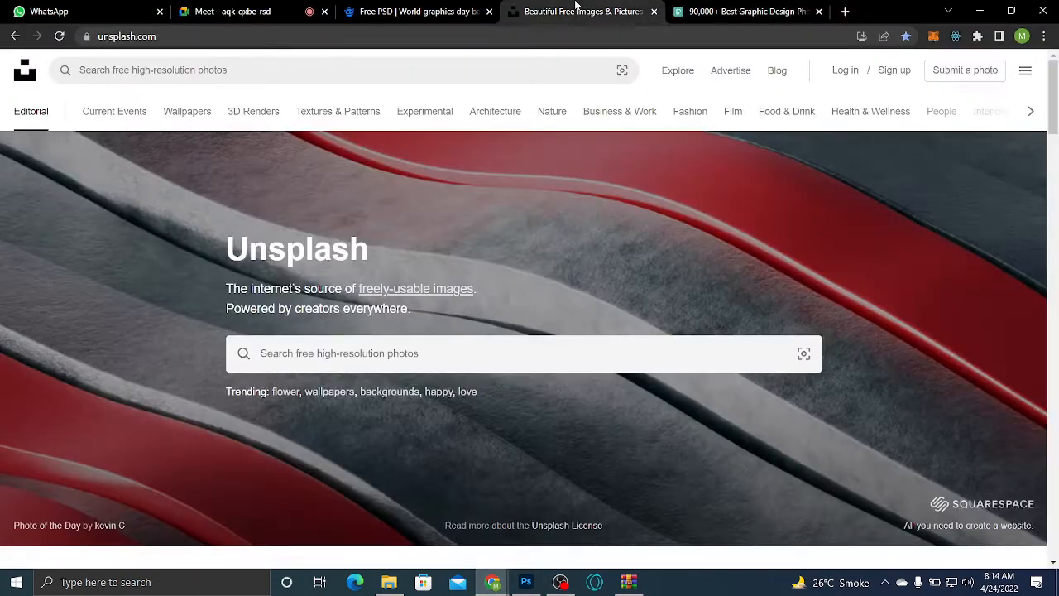
Search Google for "graphics svg" in a new browser tab and skim the results
{"action": "left_click", "coordinate": [472, 11]}
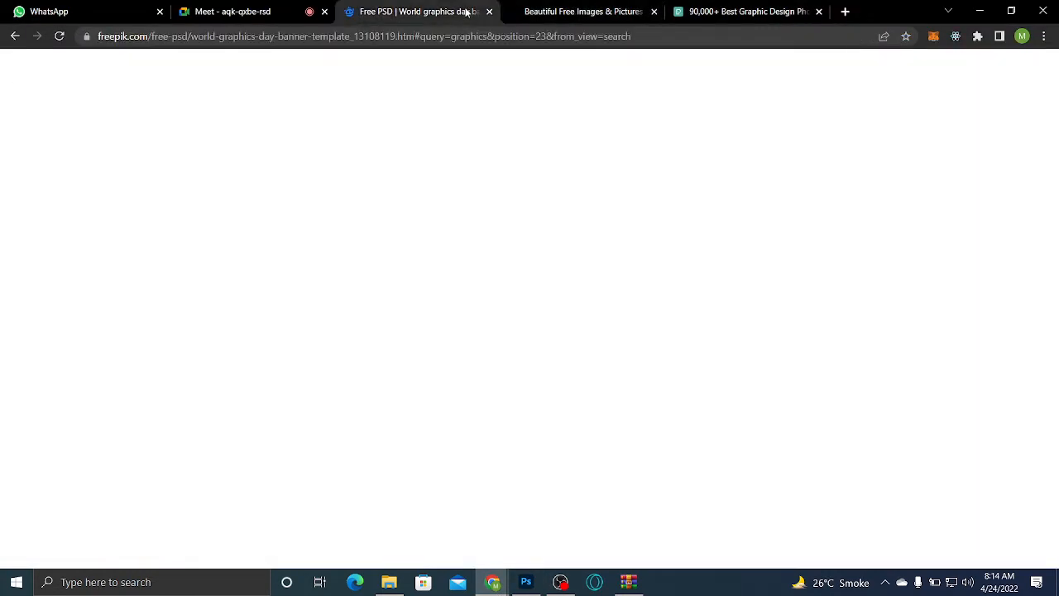
{"action": "key", "text": "ctrl+t"}
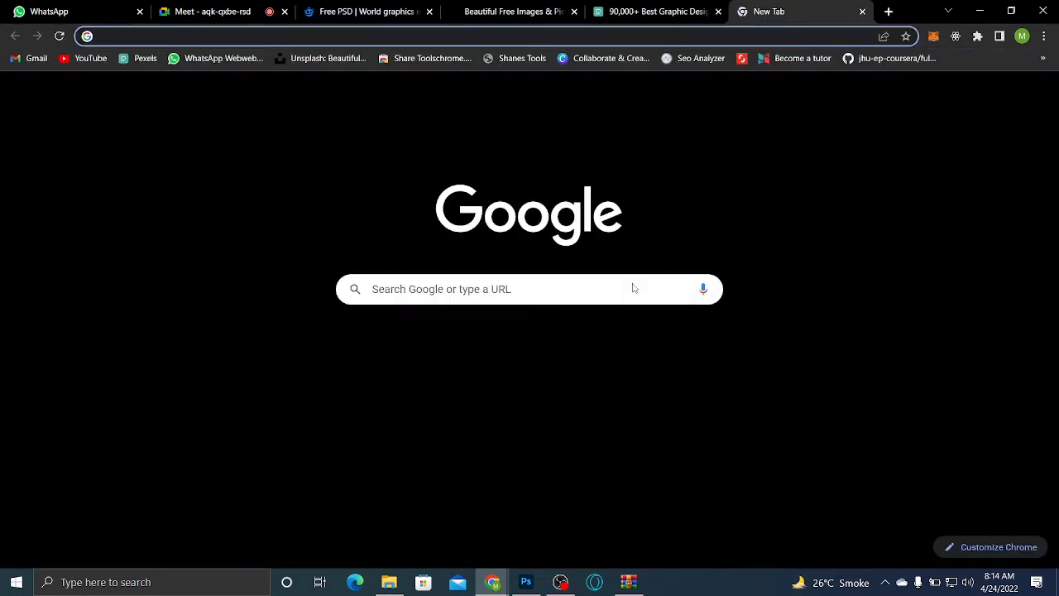
{"action": "left_click", "coordinate": [634, 284]}
{"action": "type", "text": "gr"}
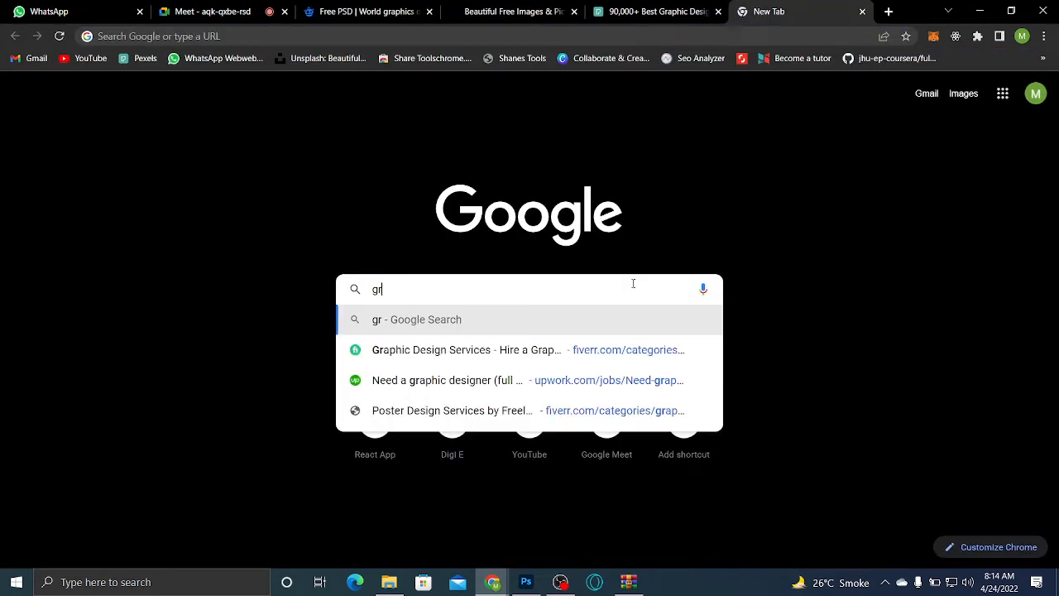
{"action": "type", "text": "aphics"}
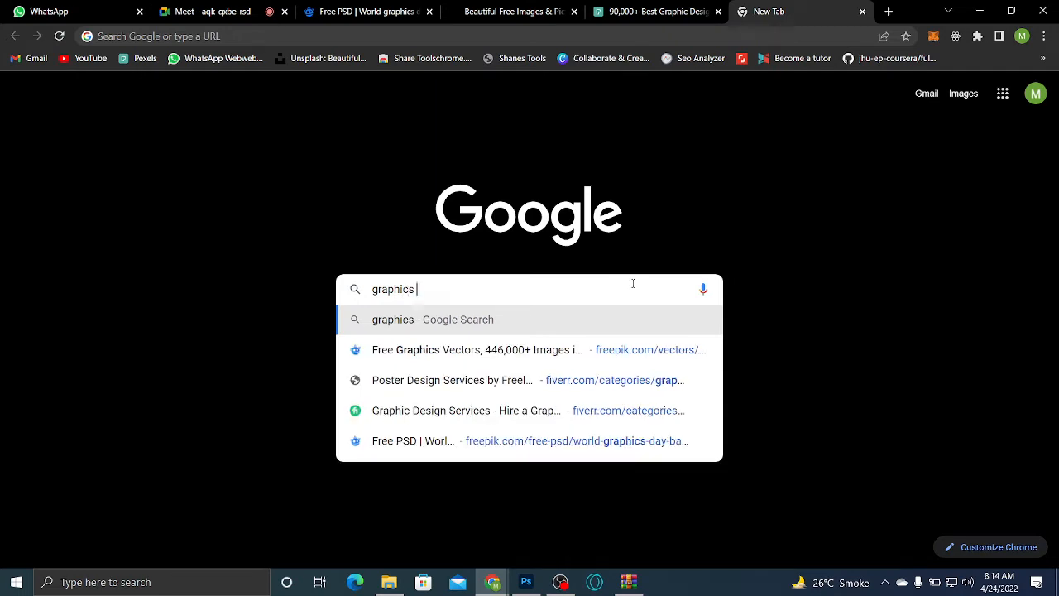
{"action": "type", "text": " svg"}
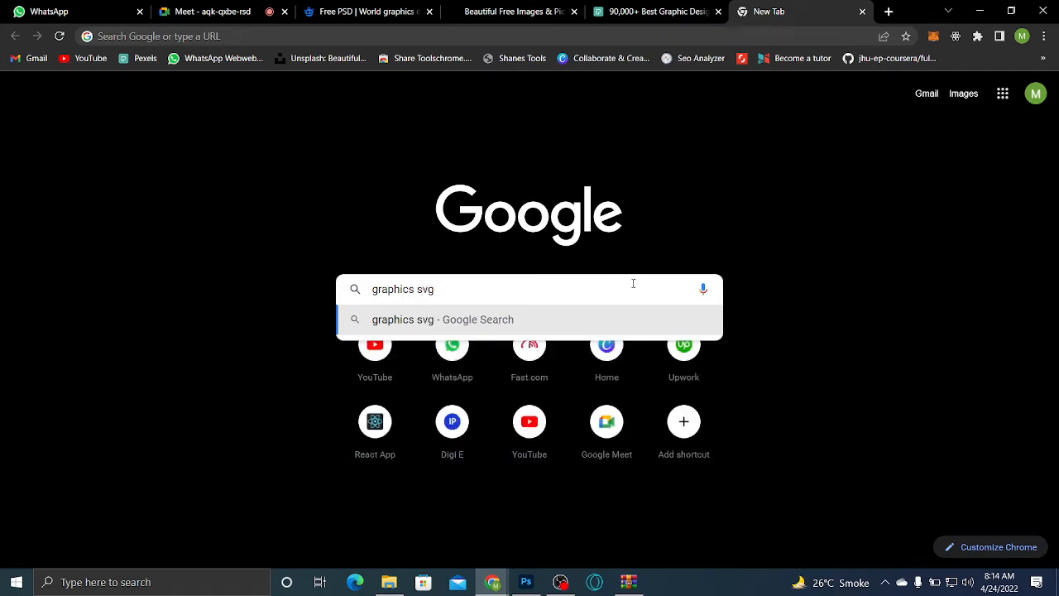
{"action": "key", "text": "Return"}
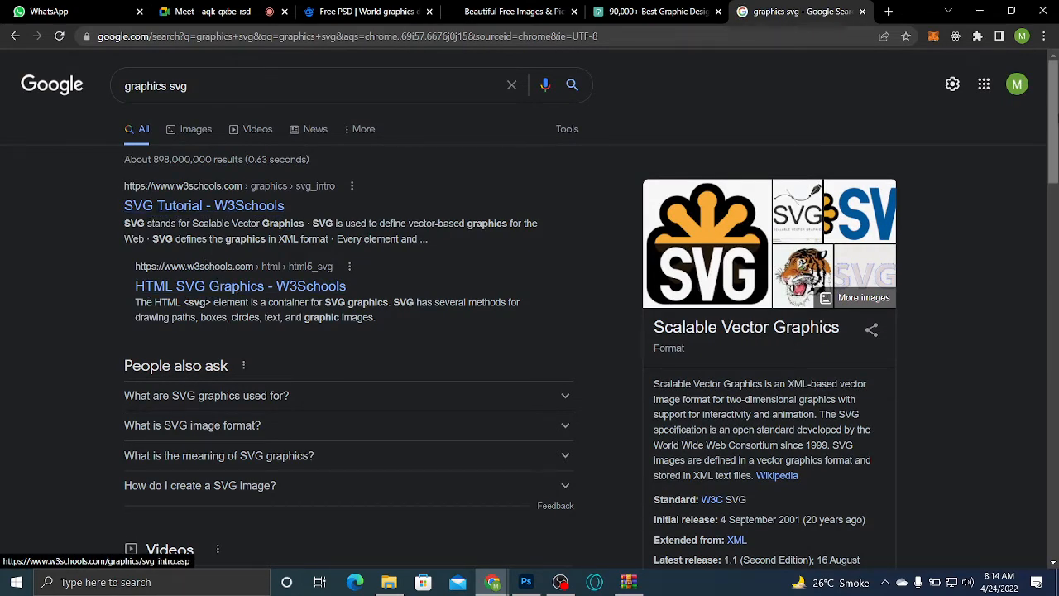
{"action": "scroll", "coordinate": [331, 190], "scroll_direction": "down", "scroll_amount": 3}
{"action": "scroll", "coordinate": [443, 158], "scroll_direction": "up", "scroll_amount": 3}
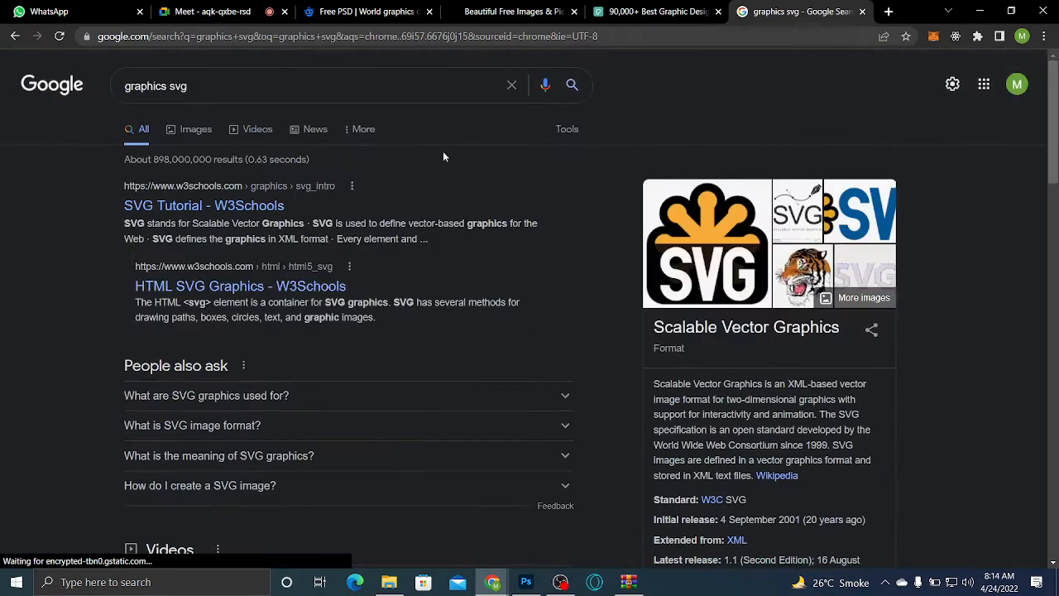
Refine the Google search to "graphics svg images"
{"action": "left_click", "coordinate": [419, 99]}
{"action": "type", "text": "im"}
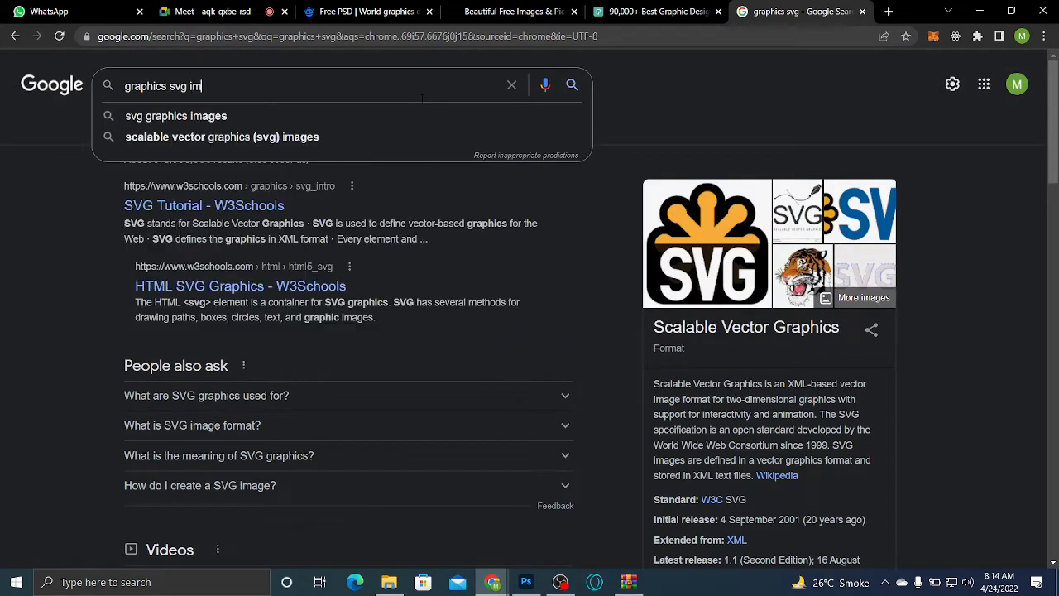
{"action": "type", "text": "aages"}
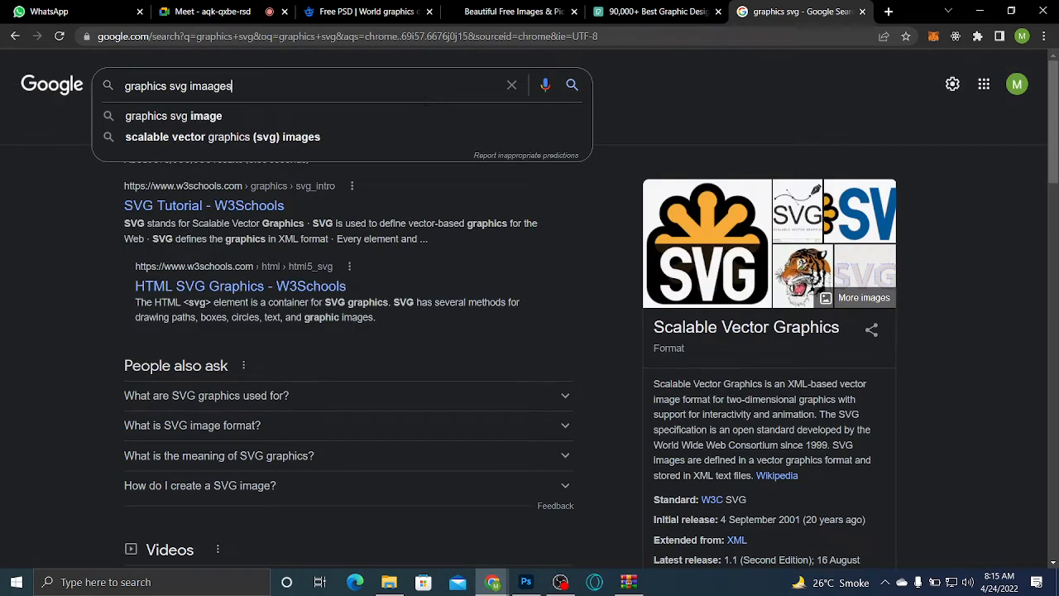
{"action": "key", "text": "BackSpace"}
{"action": "key", "text": "BackSpace"}
{"action": "key", "text": "BackSpace"}
{"action": "key", "text": "BackSpace"}
{"action": "type", "text": "ges"}
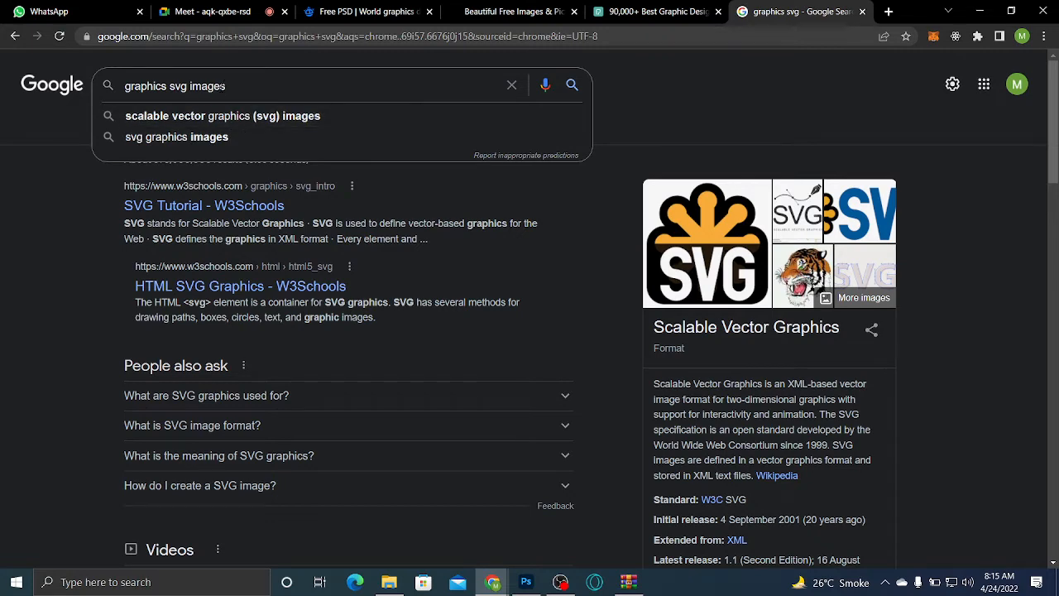
{"action": "key", "text": "Return"}
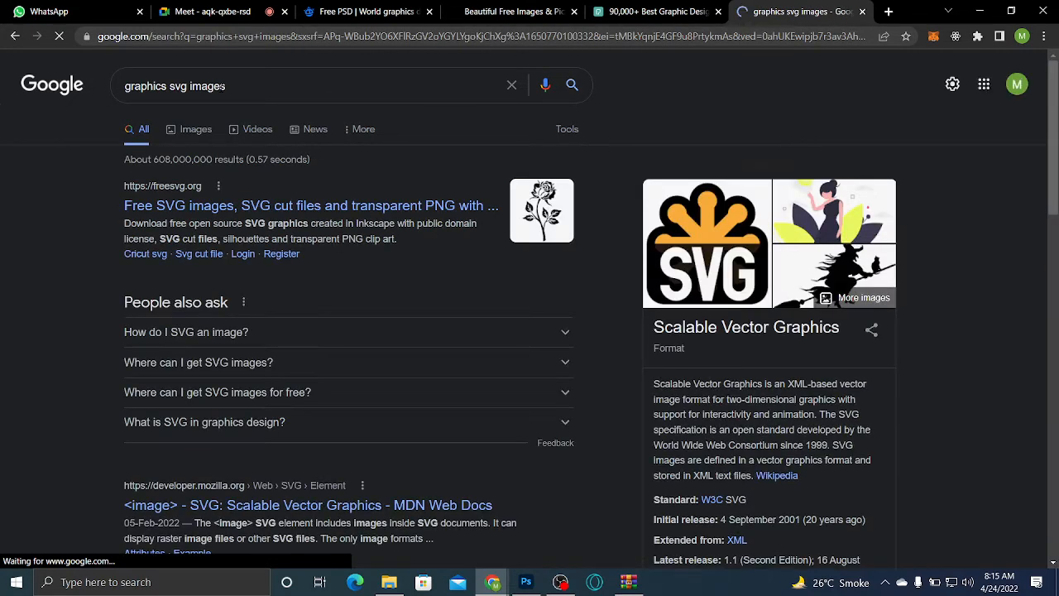
Open the freesvg.org result in a new tab and look through its gallery of vector images
{"action": "right_click", "coordinate": [317, 205]}
{"action": "key", "text": "Escape"}
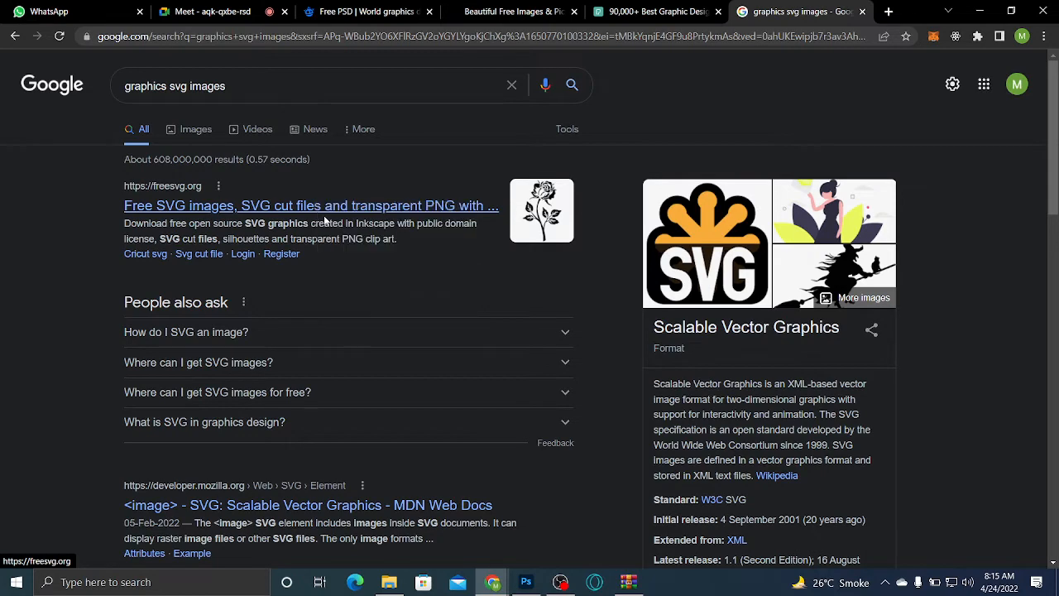
{"action": "right_click", "coordinate": [245, 207]}
{"action": "left_click", "coordinate": [273, 217]}
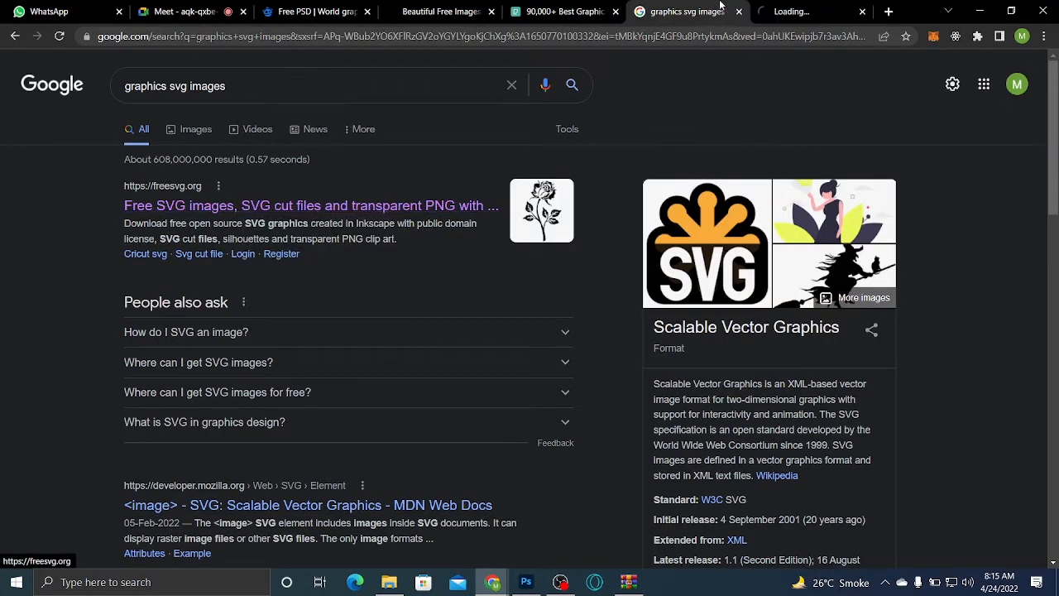
{"action": "left_click", "coordinate": [770, 10]}
{"action": "left_click", "coordinate": [235, 8]}
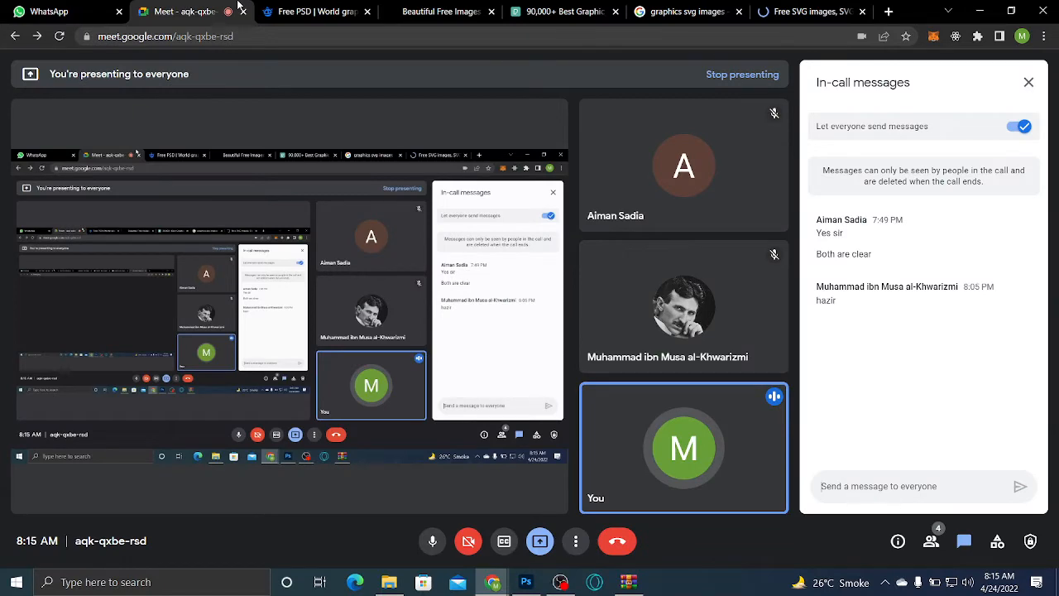
{"action": "left_click", "coordinate": [810, 10]}
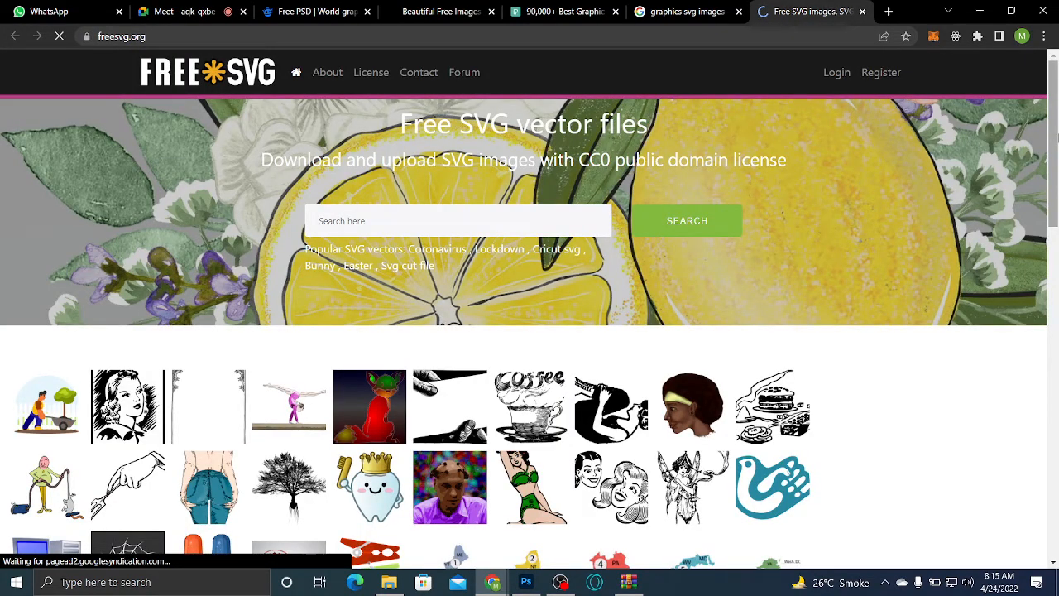
{"action": "scroll", "coordinate": [1013, 221], "scroll_direction": "down", "scroll_amount": 3}
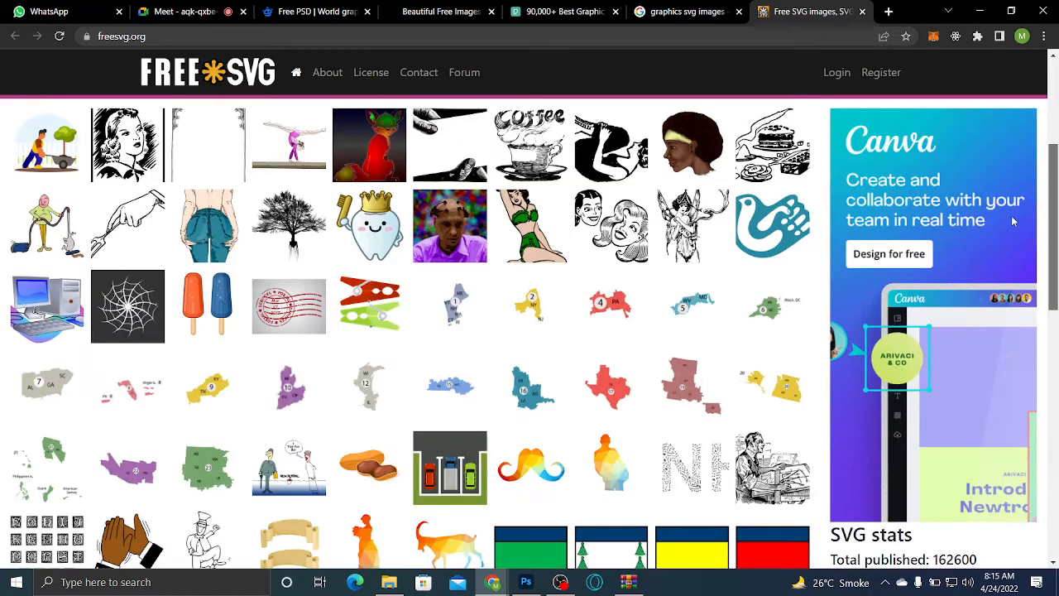
Open the MDN result on Scalable Vector Graphics from the search results, skim it, and close both it and the freesvg.org page
{"action": "left_click", "coordinate": [681, 11]}
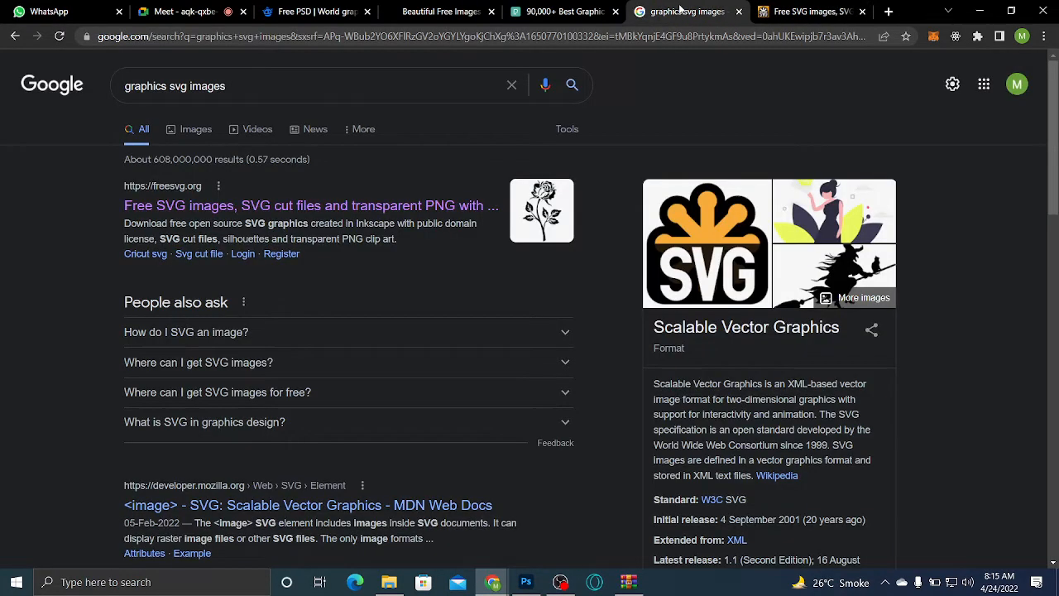
{"action": "scroll", "coordinate": [1045, 163], "scroll_direction": "down", "scroll_amount": 5}
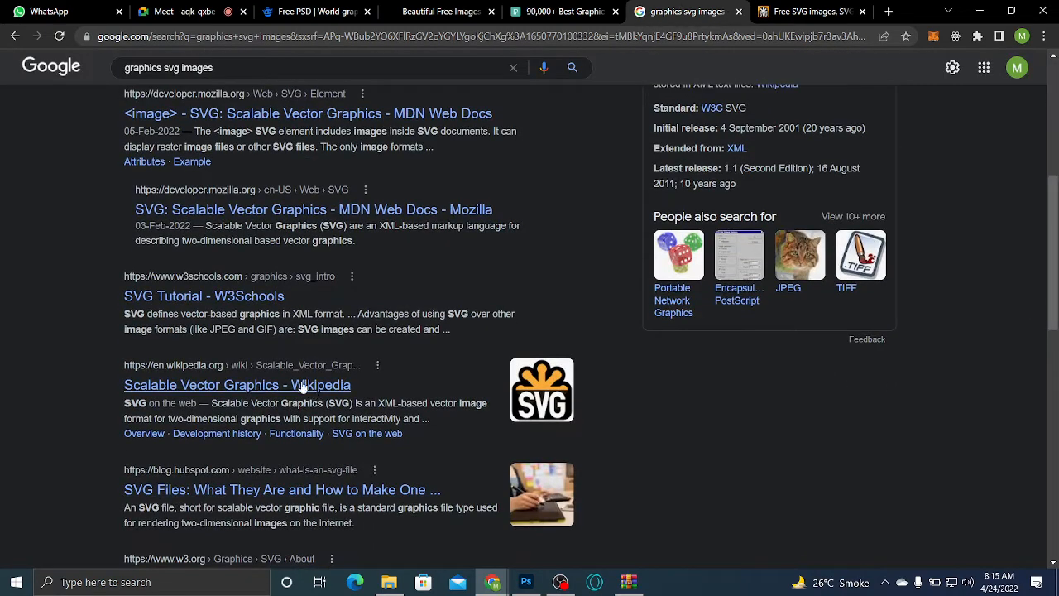
{"action": "right_click", "coordinate": [239, 212]}
{"action": "left_click", "coordinate": [289, 222]}
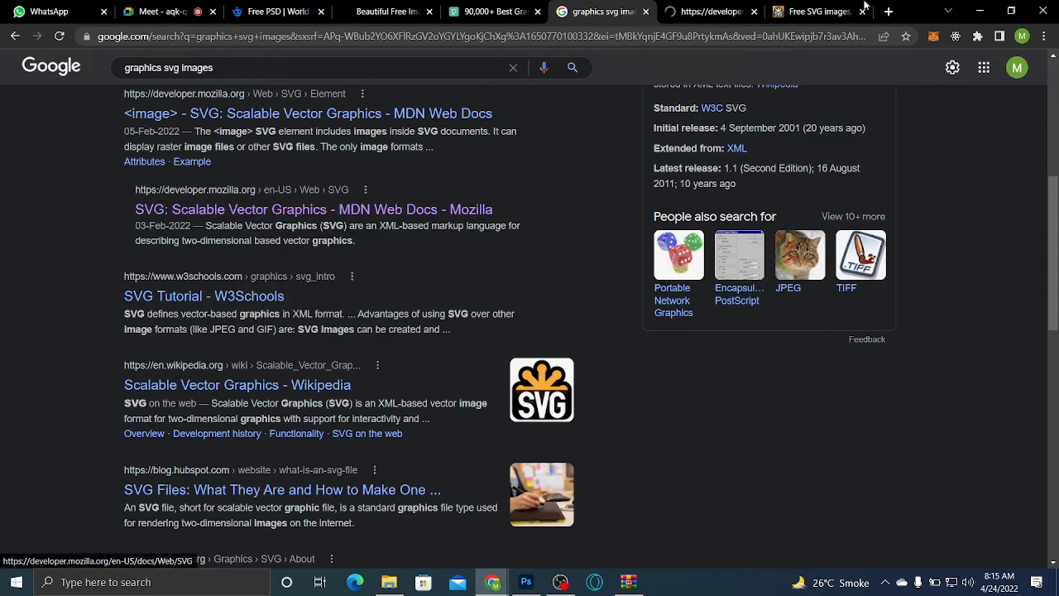
{"action": "left_click", "coordinate": [713, 11]}
{"action": "left_click", "coordinate": [862, 11]}
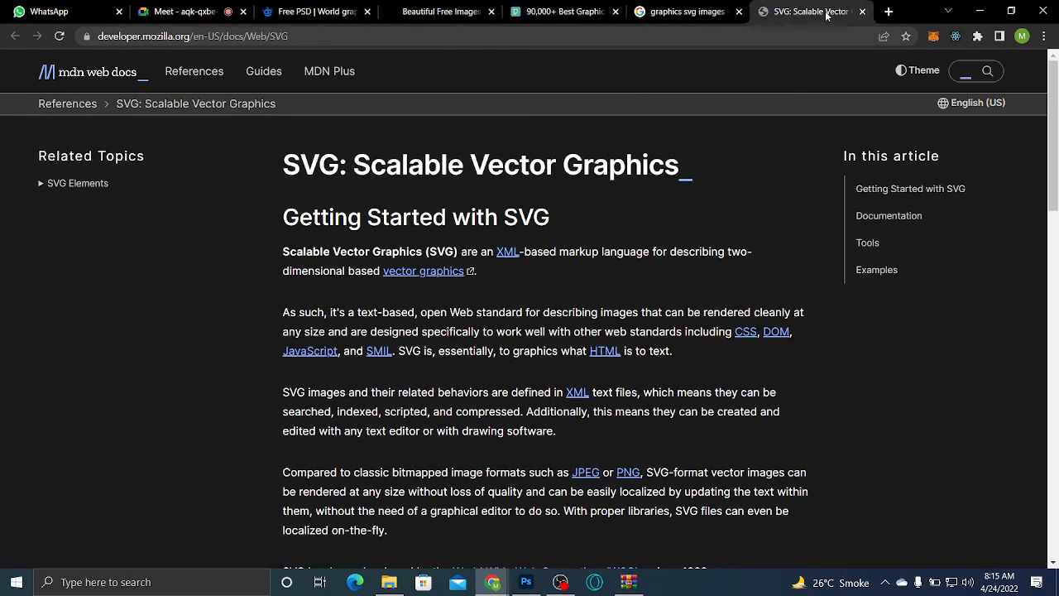
{"action": "scroll", "coordinate": [1031, 128], "scroll_direction": "down", "scroll_amount": 7}
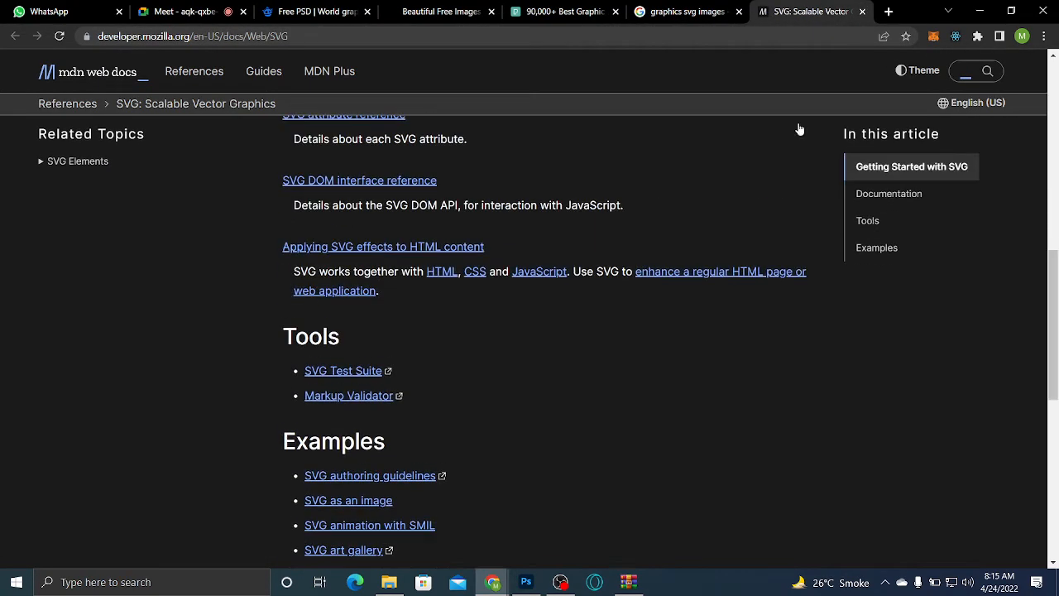
{"action": "left_click", "coordinate": [863, 12]}
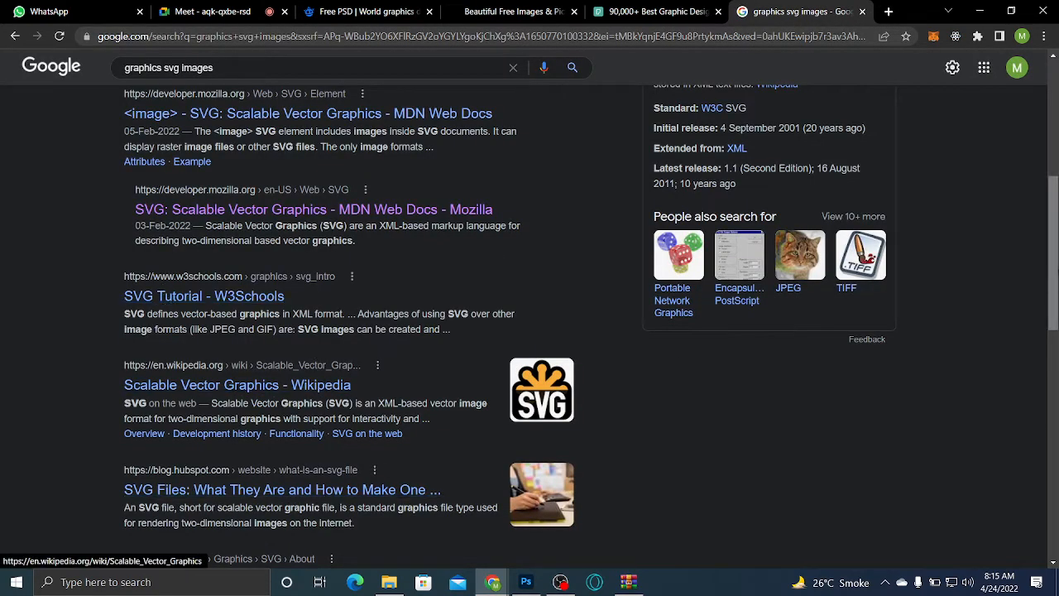
Reopen freesvg.org from the search results in a new tab and open the Gardener and wheelbarrow image page
{"action": "scroll", "coordinate": [325, 386], "scroll_direction": "up", "scroll_amount": 5}
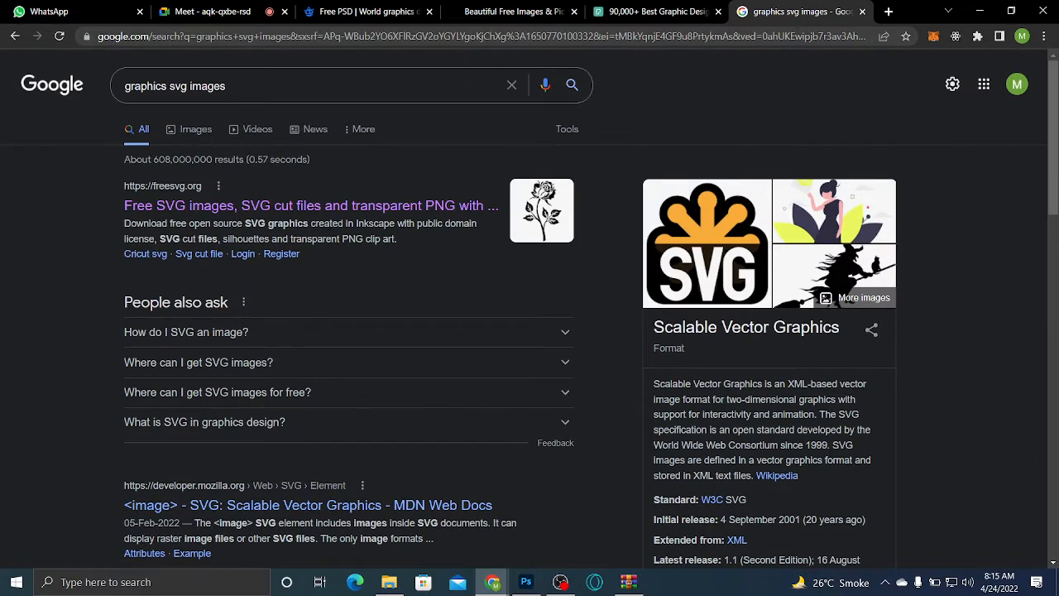
{"action": "right_click", "coordinate": [232, 209]}
{"action": "left_click", "coordinate": [265, 216]}
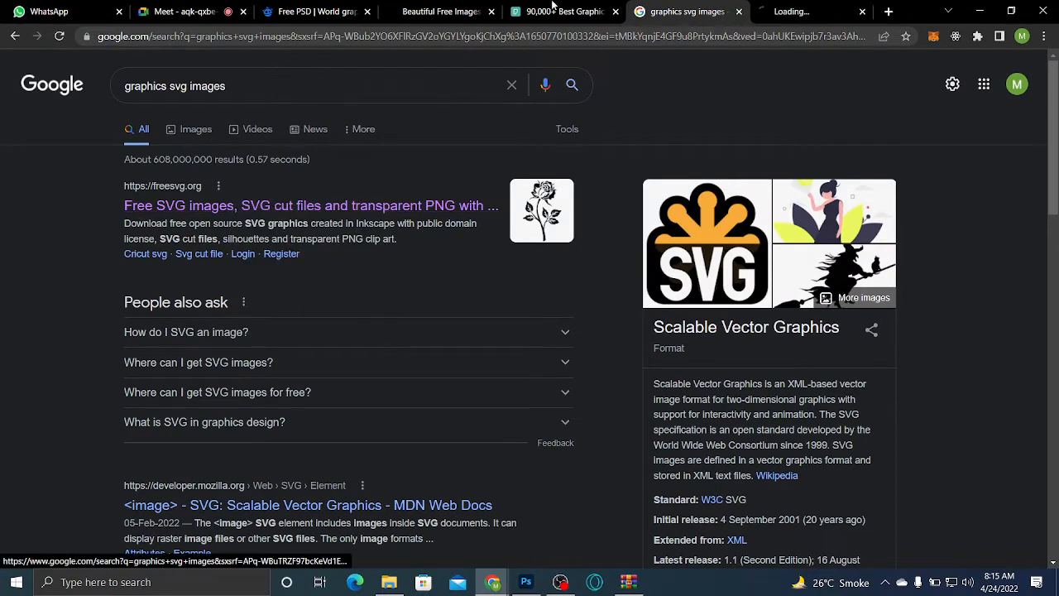
{"action": "key", "text": "ctrl+Tab"}
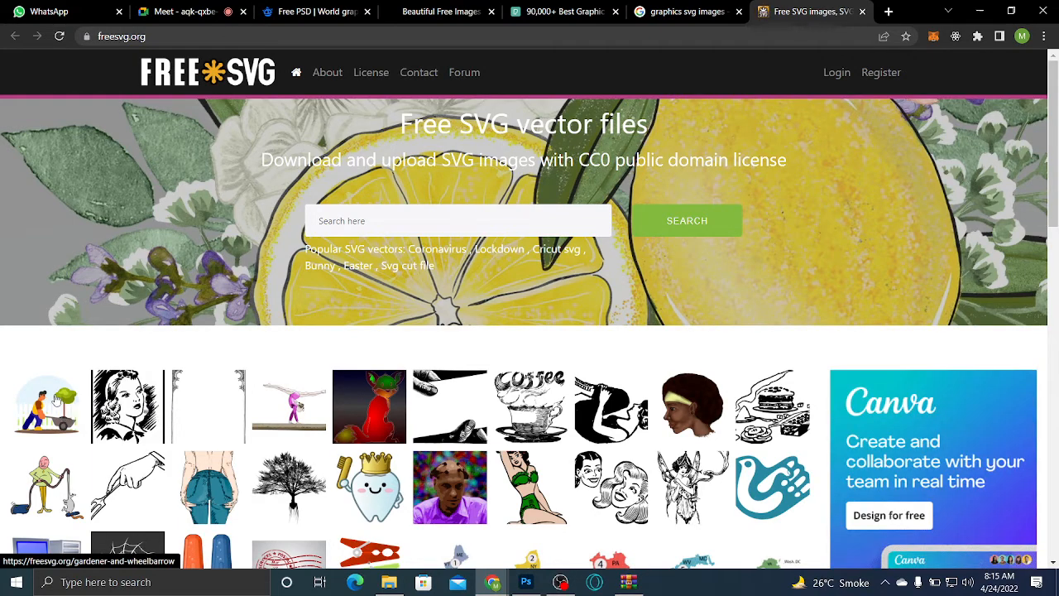
{"action": "left_click", "coordinate": [56, 400]}
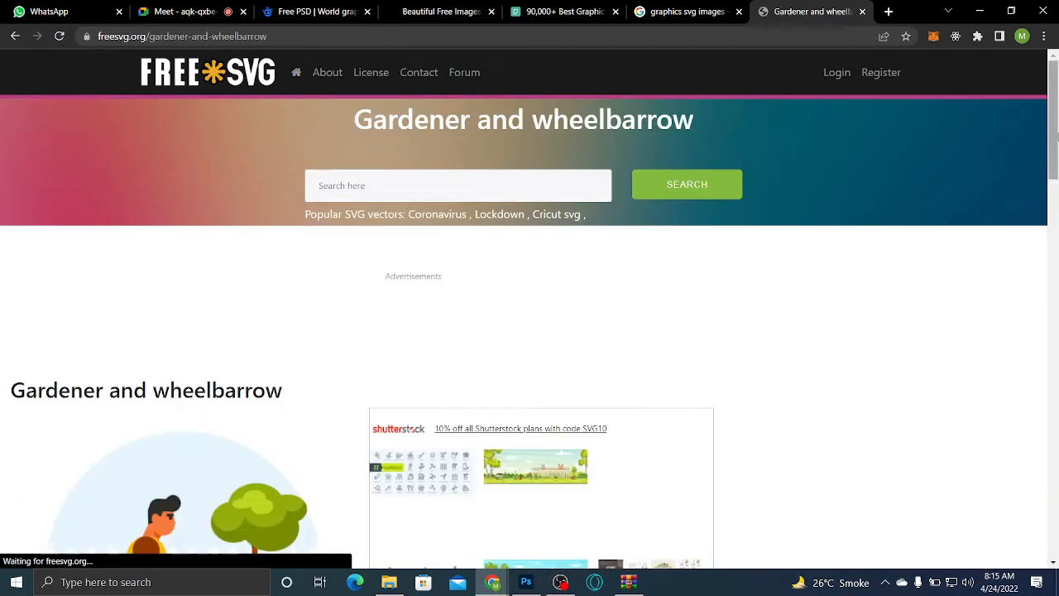
Download the gardener image as an SVG and save it as "vector" in the Figma course folder
{"action": "scroll", "coordinate": [28, 411], "scroll_direction": "down", "scroll_amount": 3}
{"action": "left_click_drag", "start_coordinate": [1058, 193], "coordinate": [1058, 228]}
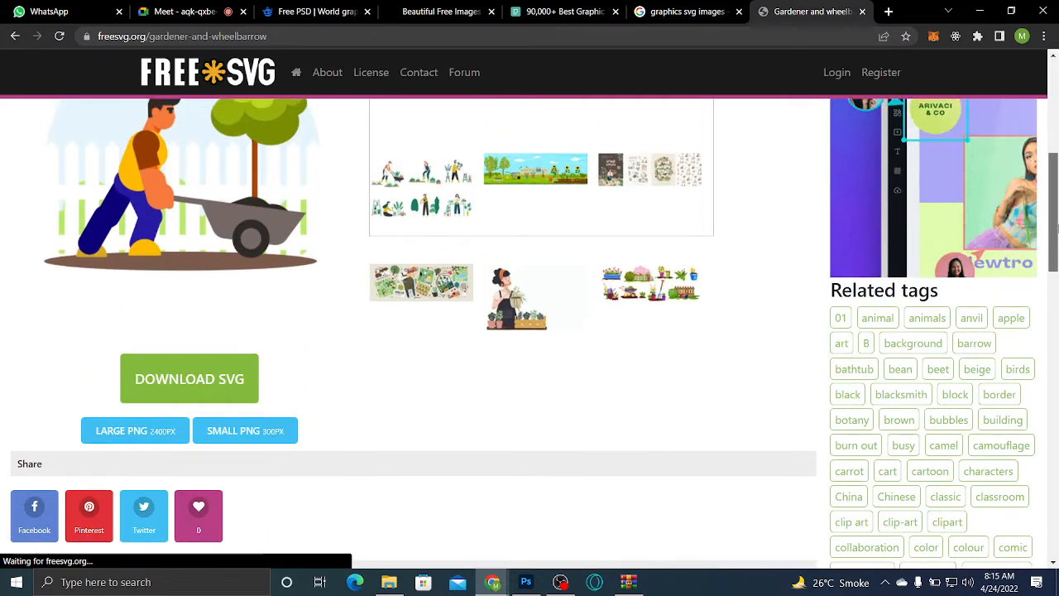
{"action": "left_click", "coordinate": [176, 382]}
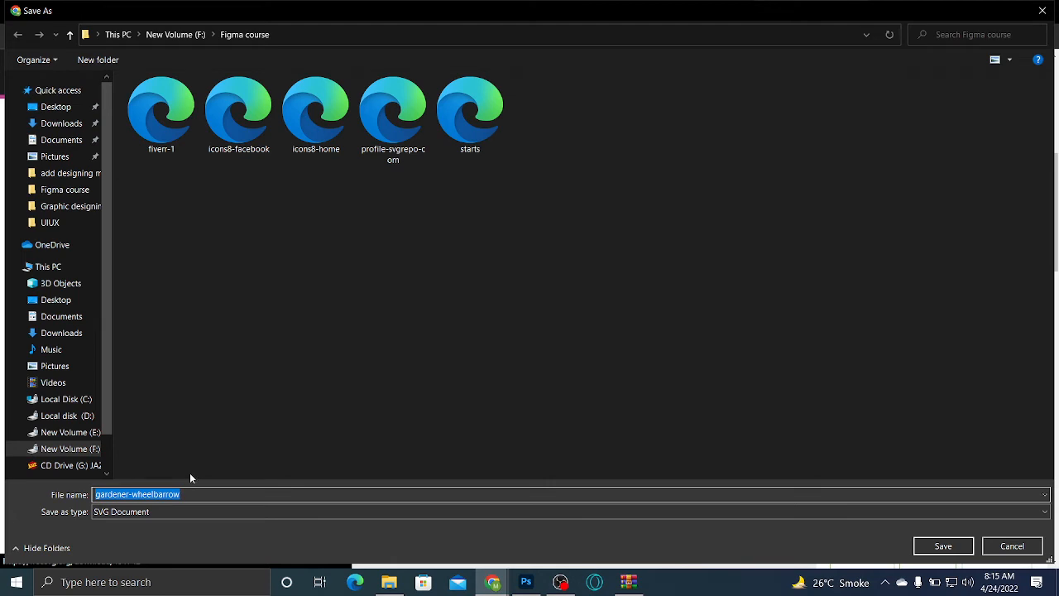
{"action": "type", "text": "vector"}
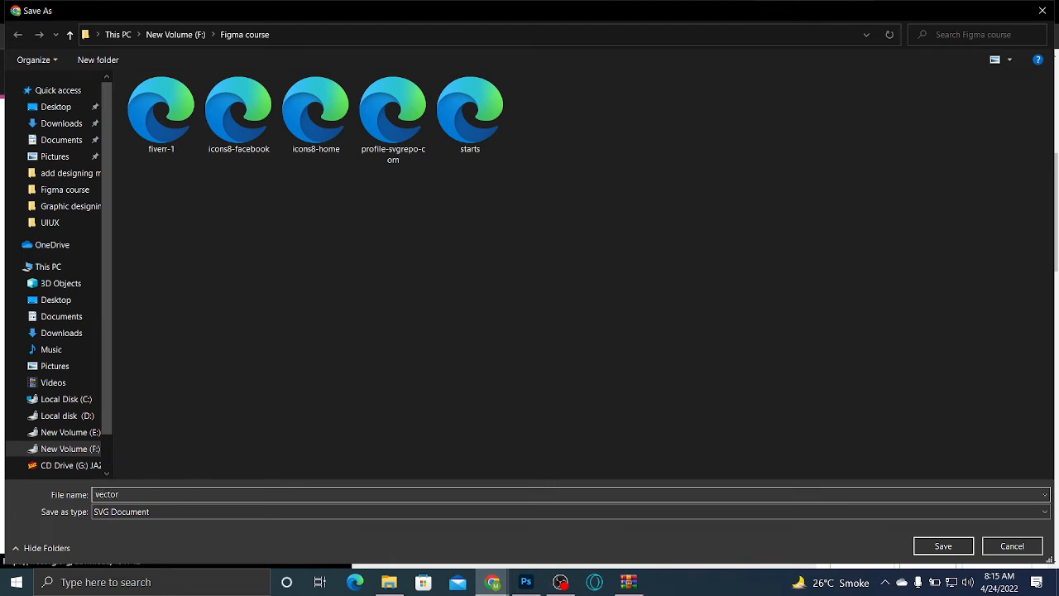
{"action": "key", "text": "Return"}
Place the vector file from the Figma course folder into the Photoshop banner, shift it about 73 px right and 34 px down, and commit it
{"action": "left_click", "coordinate": [389, 582]}
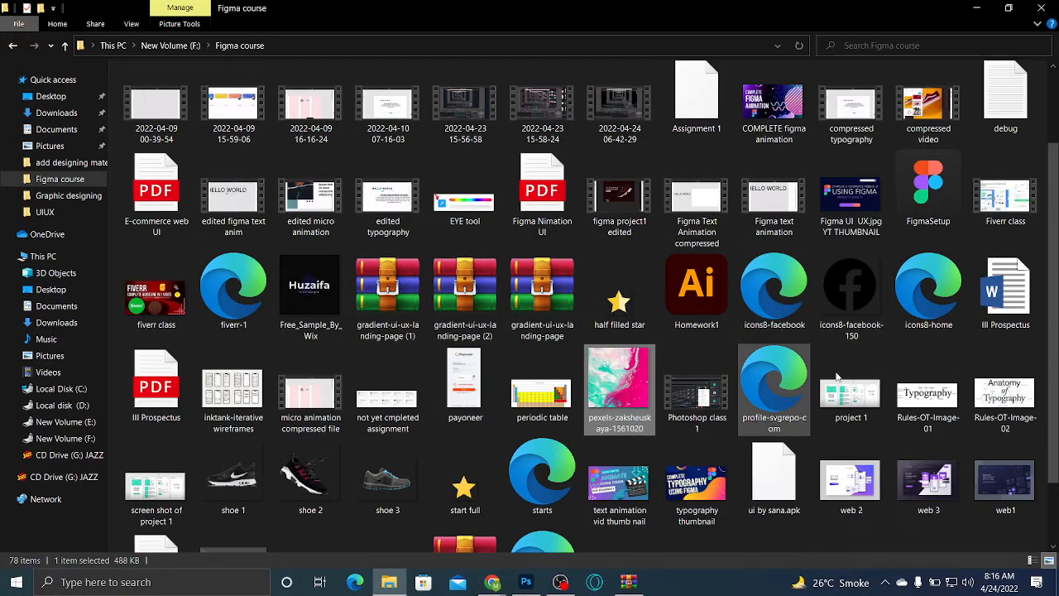
{"action": "scroll", "coordinate": [1053, 315], "scroll_direction": "down", "scroll_amount": 1}
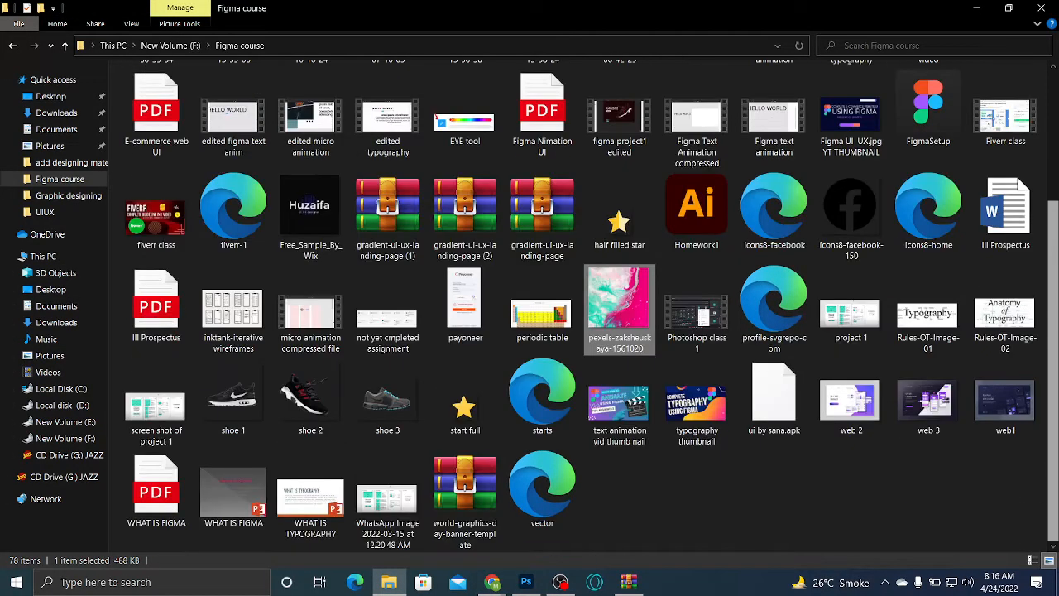
{"action": "left_click_drag", "start_coordinate": [528, 494], "coordinate": [497, 387]}
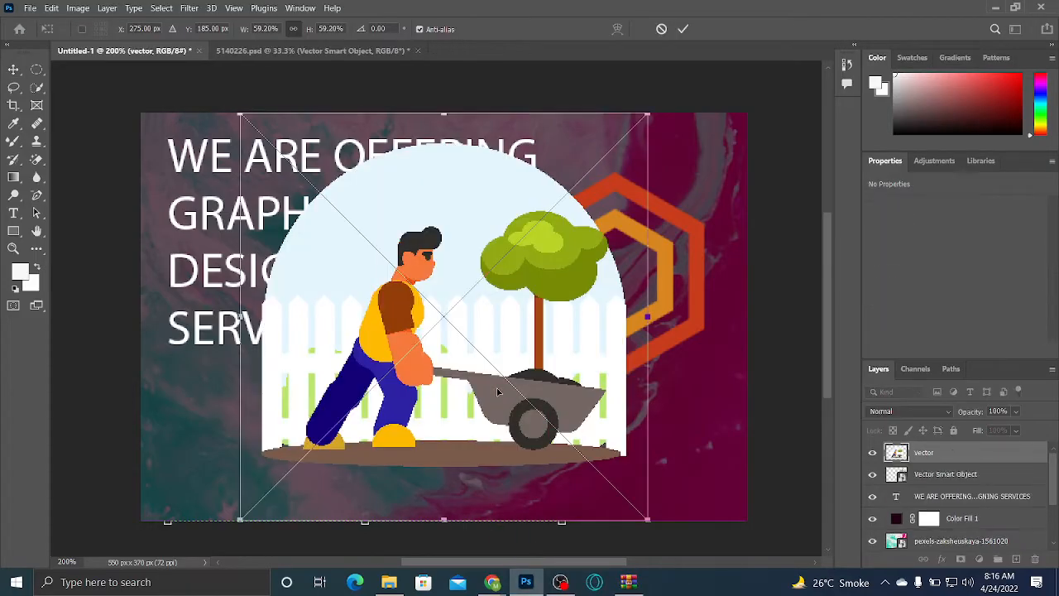
{"action": "left_click_drag", "start_coordinate": [498, 336], "coordinate": [578, 368]}
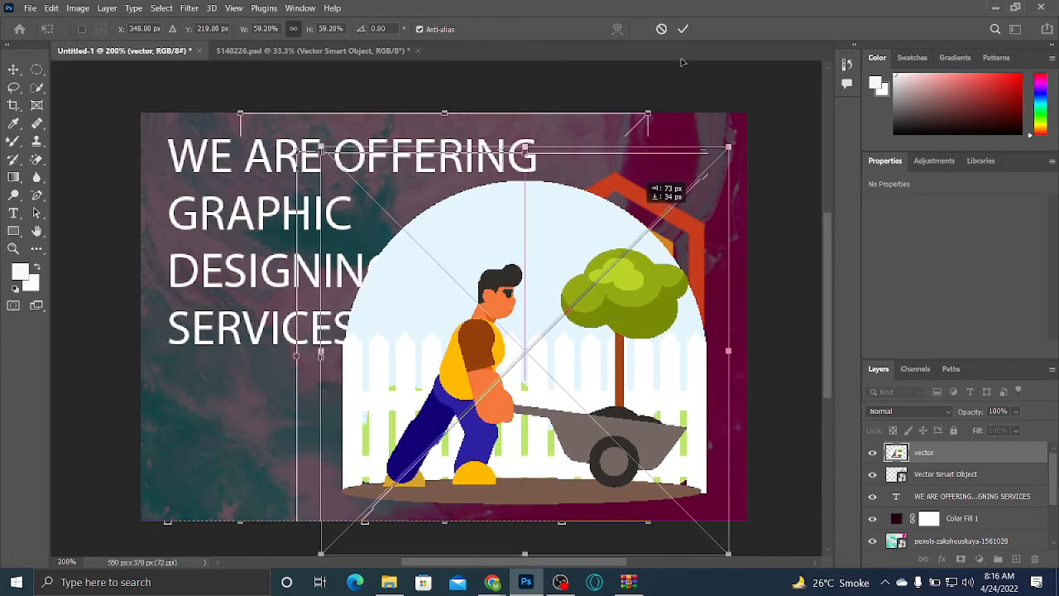
{"action": "left_click", "coordinate": [685, 27]}
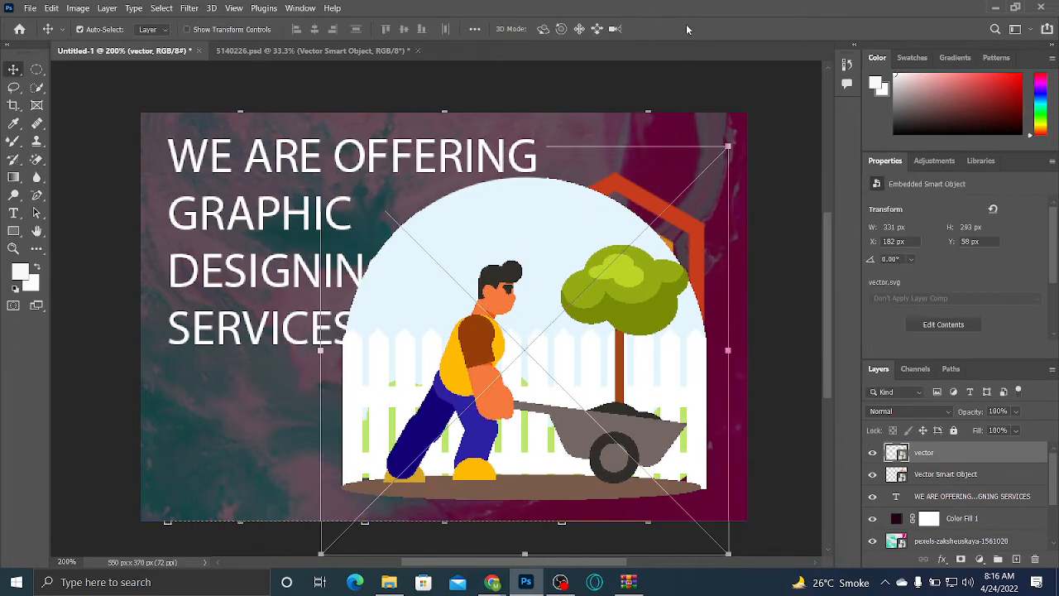
Convert the vector layer to a smart object and shift it about 10 px right and 19 px up
{"action": "right_click", "coordinate": [919, 453]}
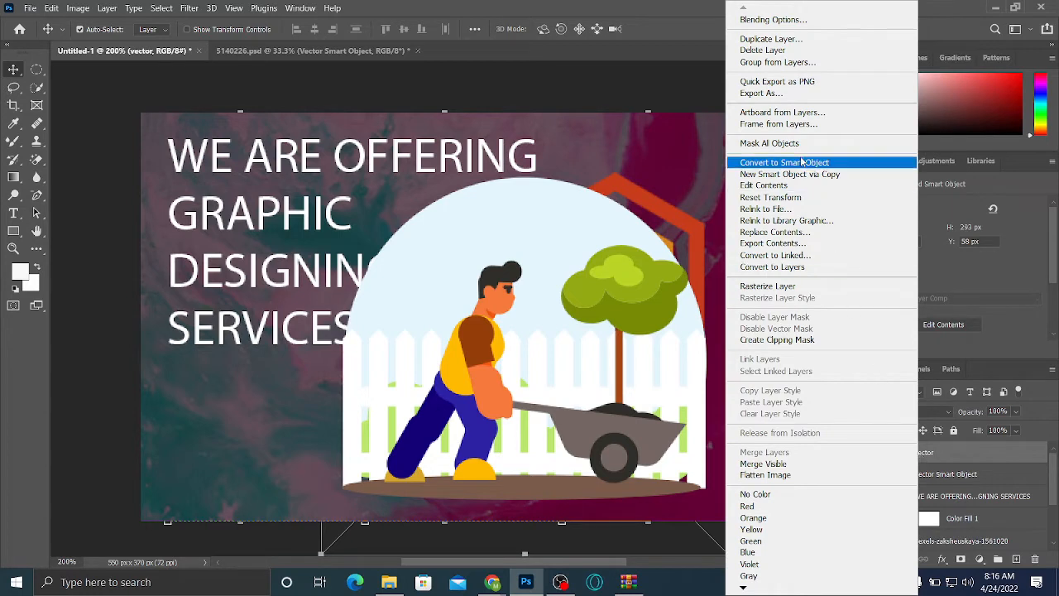
{"action": "left_click", "coordinate": [807, 164]}
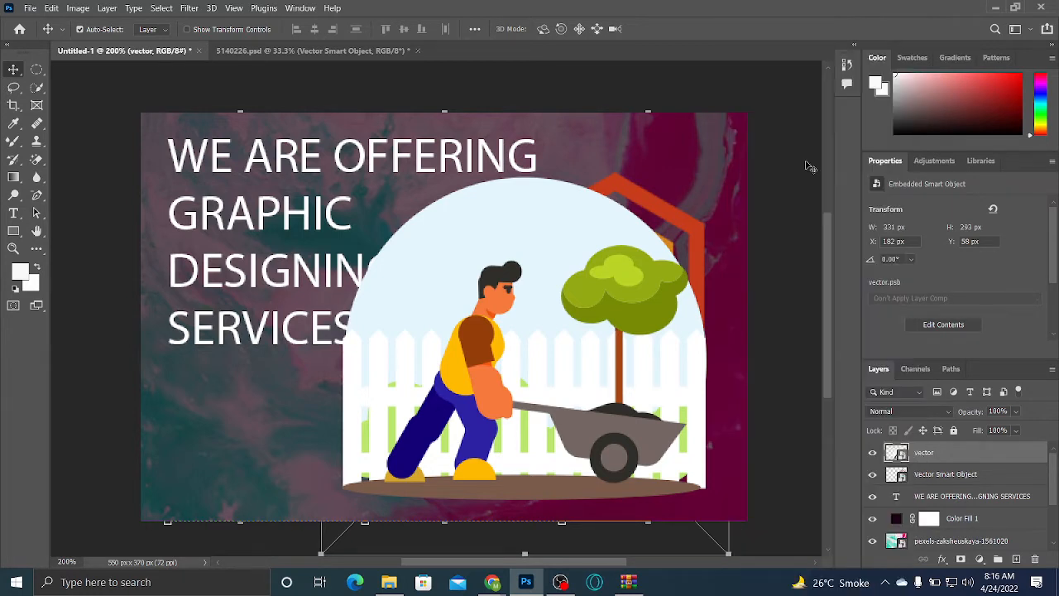
{"action": "mouse_move", "coordinate": [568, 371]}
{"action": "left_mouse_down"}
{"action": "mouse_move", "coordinate": [579, 372]}
{"action": "mouse_move", "coordinate": [570, 354]}
{"action": "left_mouse_up"}
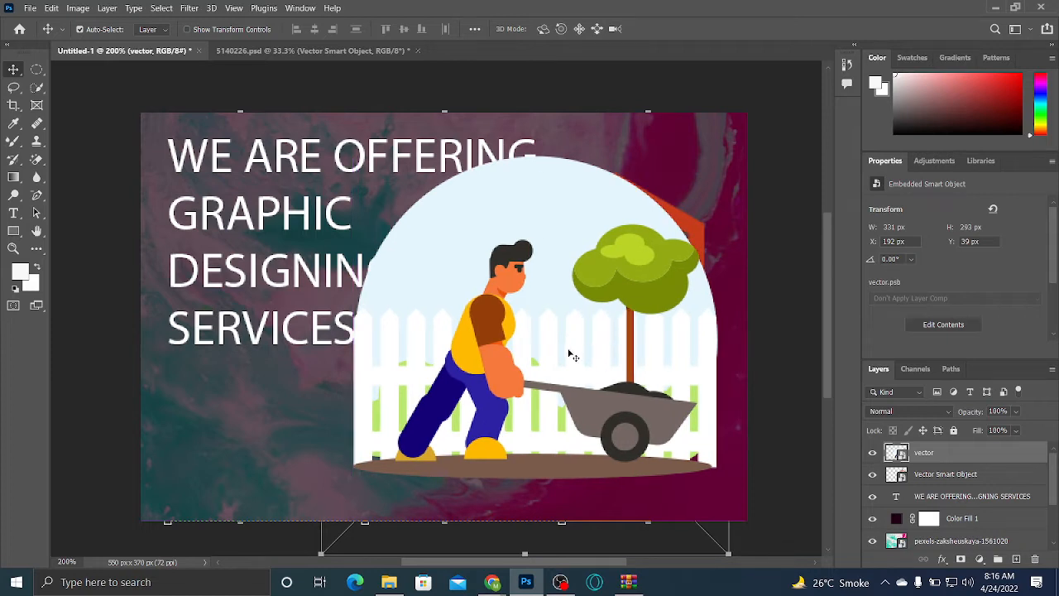
Scale the gardener illustration to about 202 × 178 px, move it below the heading near the banner's lower edge, and deselect it
{"action": "key", "text": "ctrl+t"}
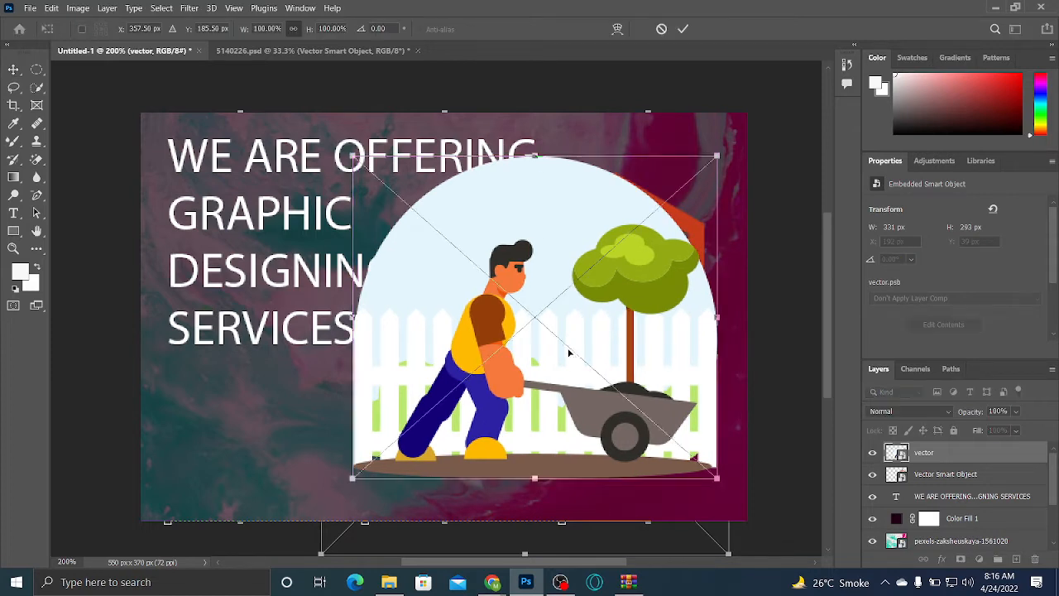
{"action": "left_click_drag", "start_coordinate": [717, 482], "coordinate": [573, 355]}
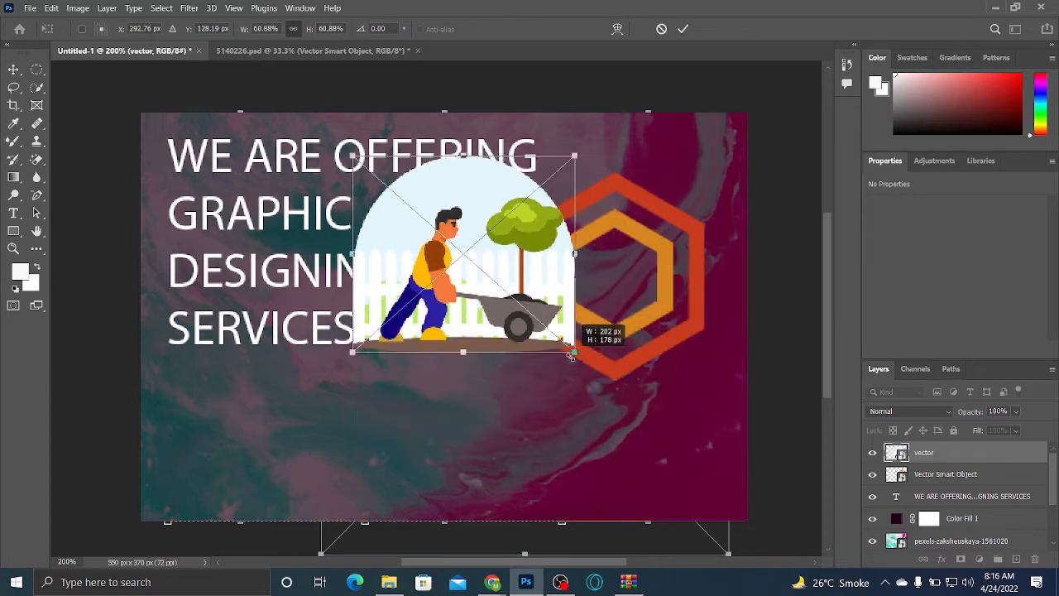
{"action": "left_click_drag", "start_coordinate": [486, 267], "coordinate": [466, 423]}
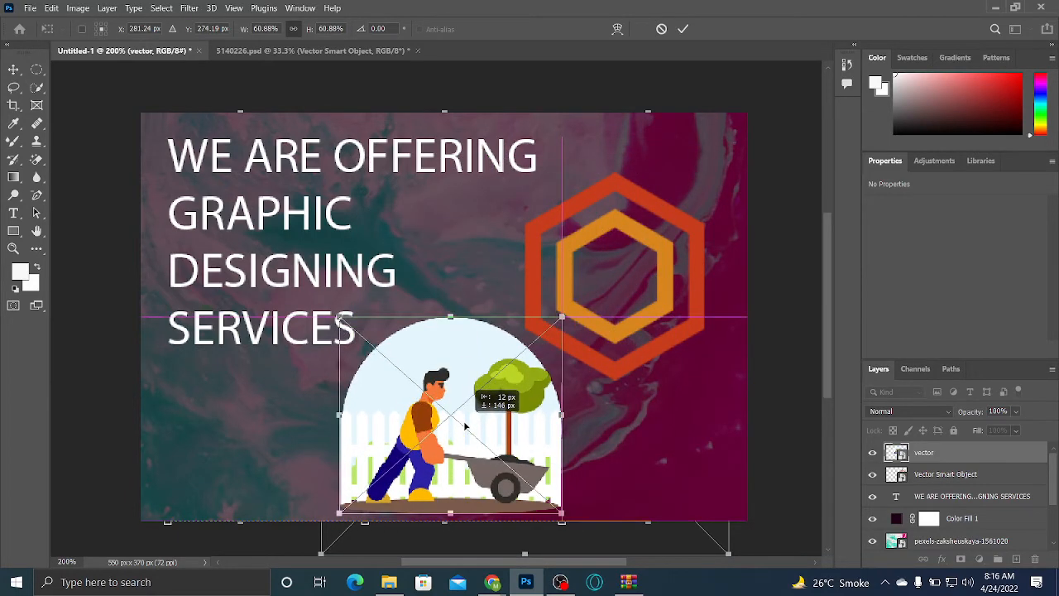
{"action": "left_click", "coordinate": [685, 29]}
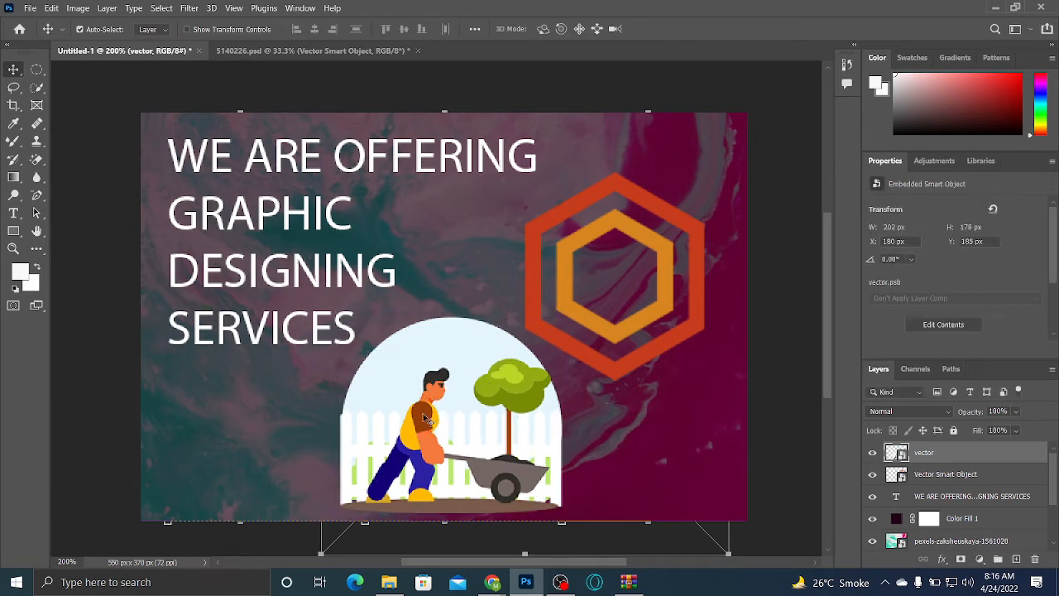
{"action": "left_click", "coordinate": [626, 540]}
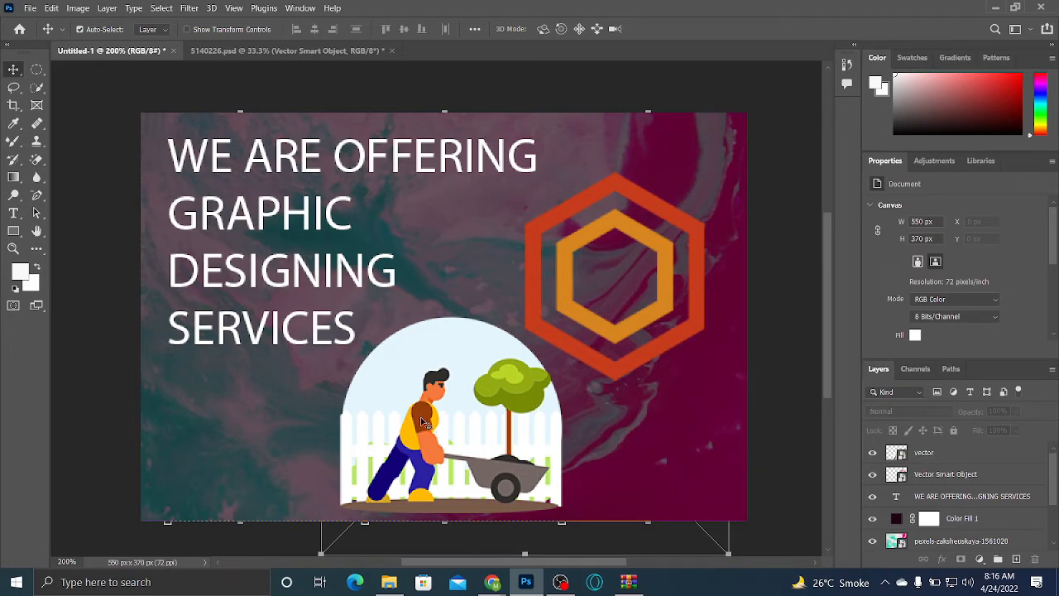
Switch to Chrome, close the freesvg.org and Google search pages, dismiss the Pexels donation pop-up, and return to Photoshop
{"action": "mouse_move", "coordinate": [492, 582]}
{"action": "left_click", "coordinate": [469, 541]}
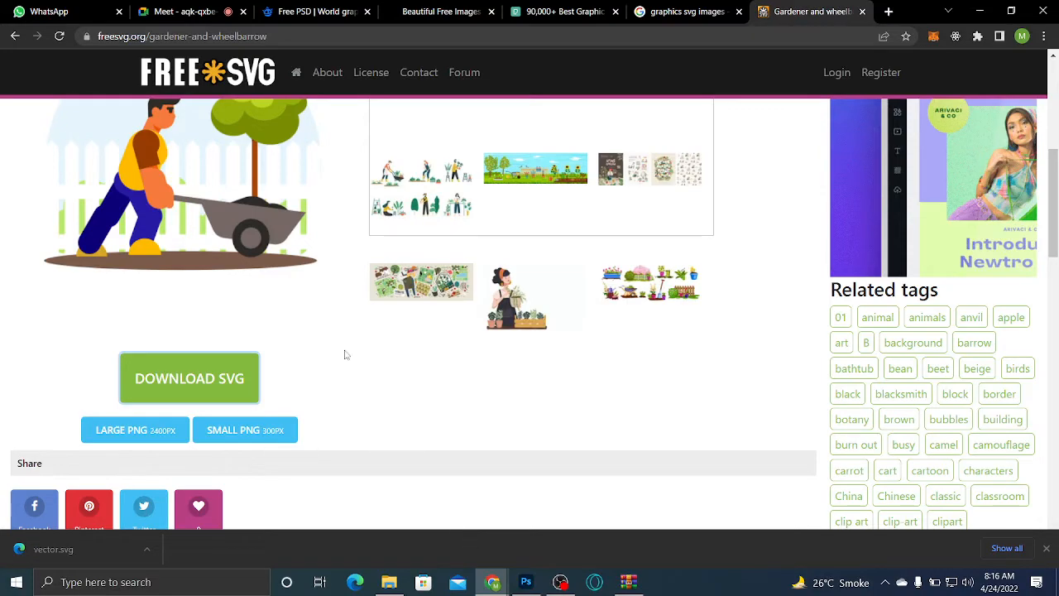
{"action": "left_click_drag", "start_coordinate": [1051, 198], "coordinate": [1055, 254]}
{"action": "left_click", "coordinate": [860, 12]}
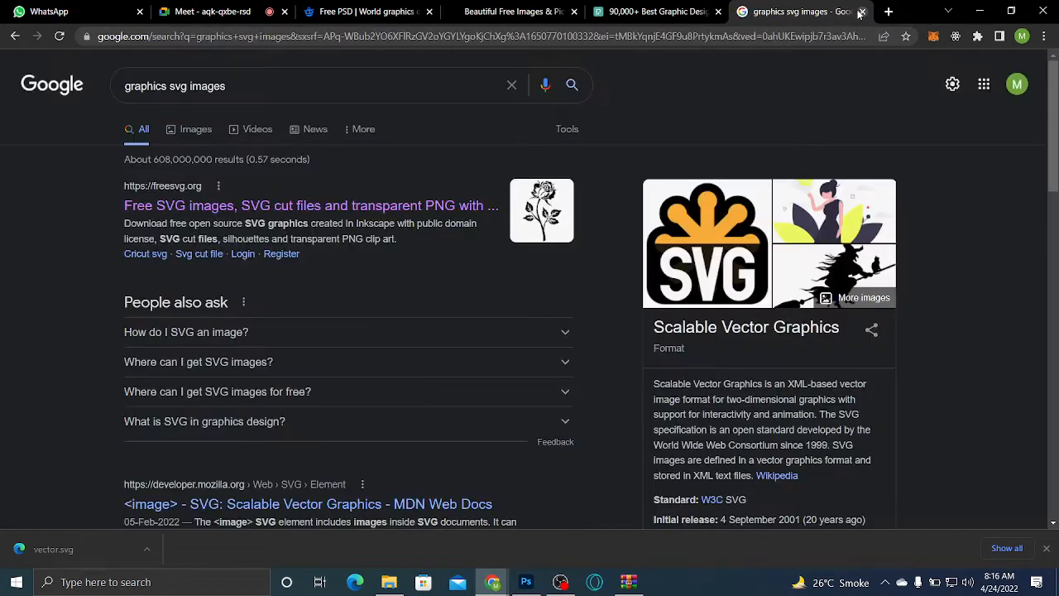
{"action": "left_click", "coordinate": [860, 12]}
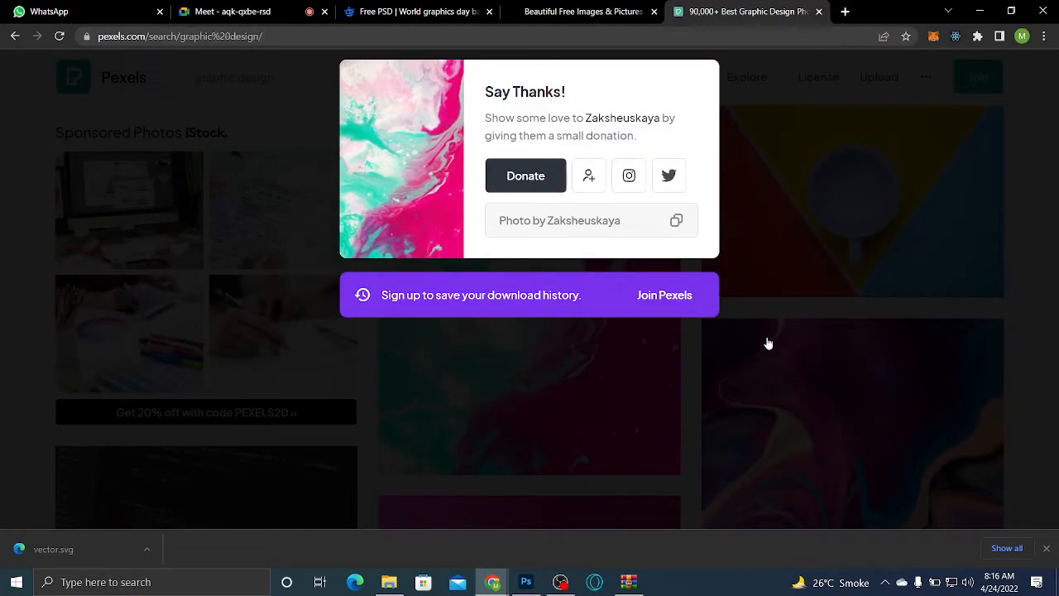
{"action": "left_click", "coordinate": [768, 343]}
{"action": "left_click", "coordinate": [980, 12]}
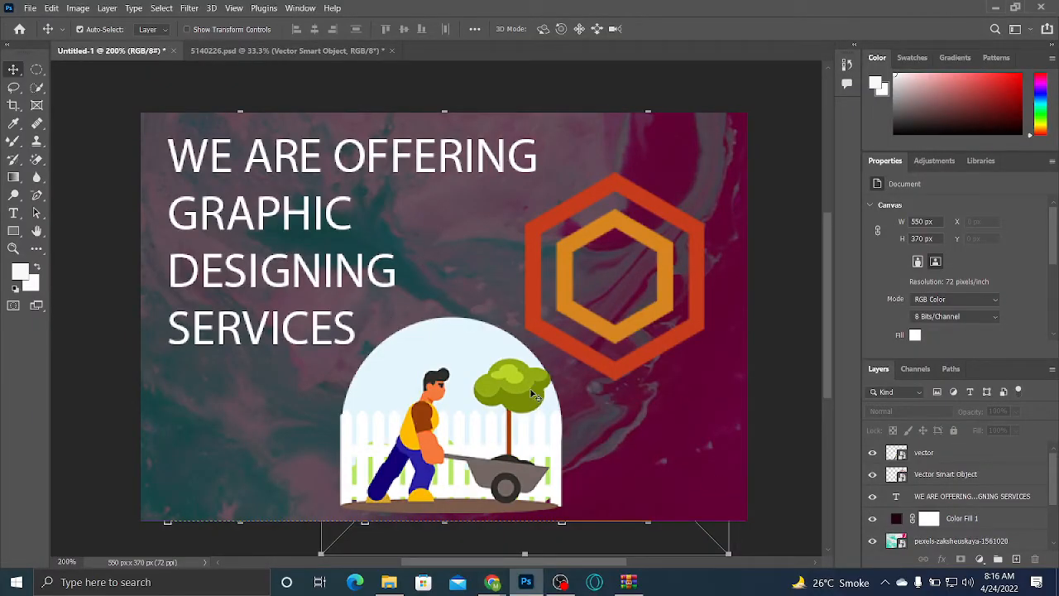
Move the hexagon up to about Y 35 px and draw a white rounded rectangle about 190 × 41 px over the word GRAPHIC
{"action": "left_click_drag", "start_coordinate": [571, 241], "coordinate": [576, 243]}
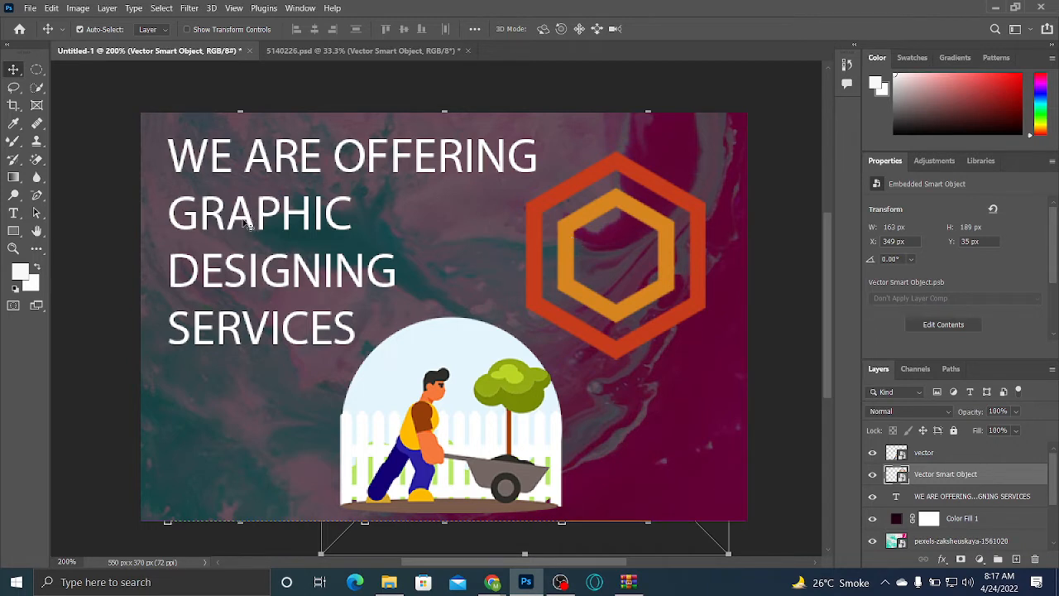
{"action": "left_click", "coordinate": [13, 231]}
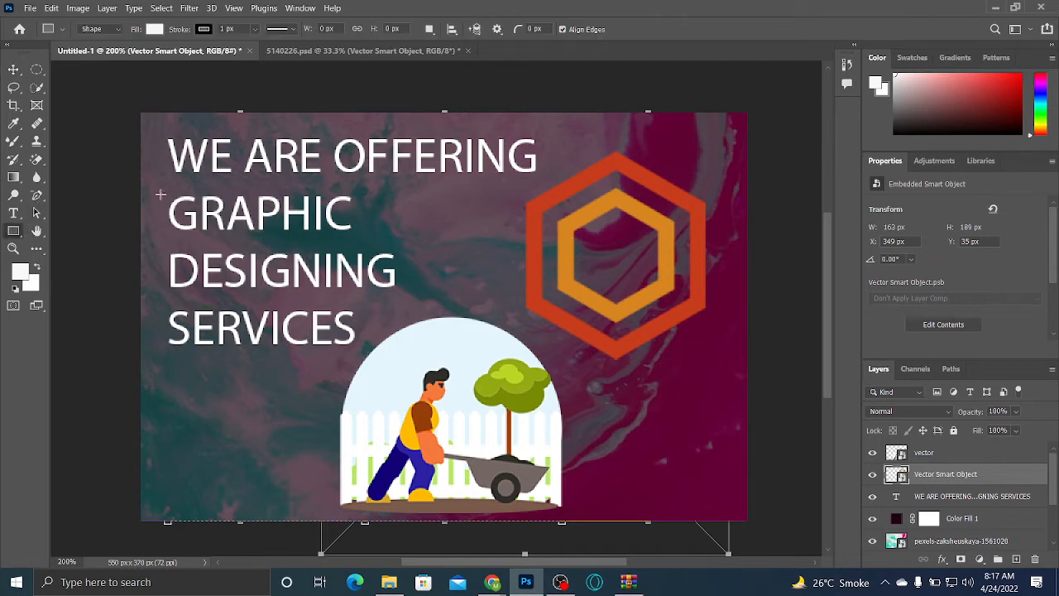
{"action": "left_click_drag", "start_coordinate": [161, 195], "coordinate": [369, 238]}
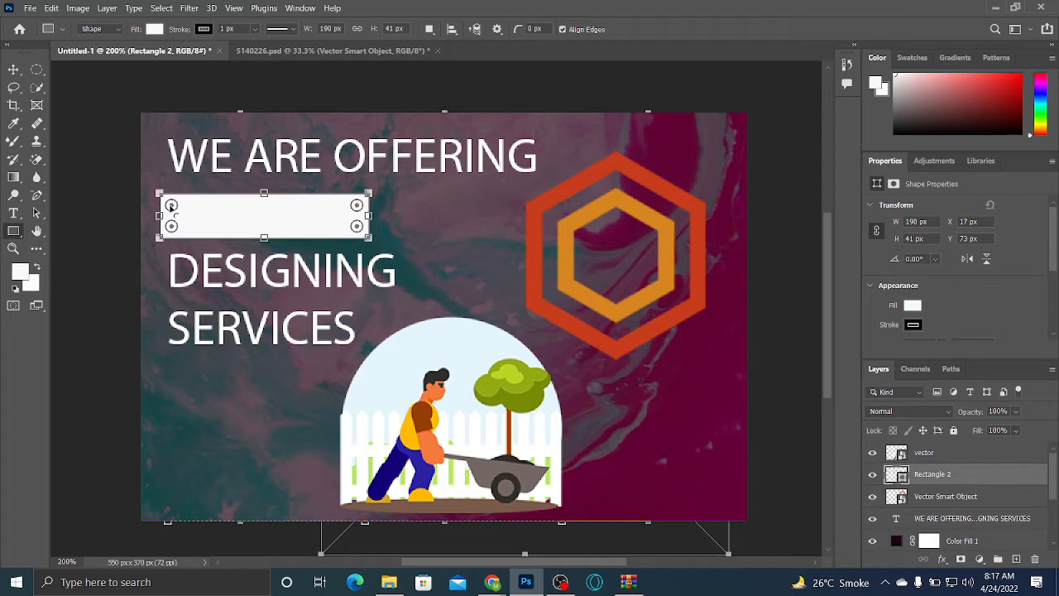
{"action": "left_click_drag", "start_coordinate": [173, 207], "coordinate": [217, 202]}
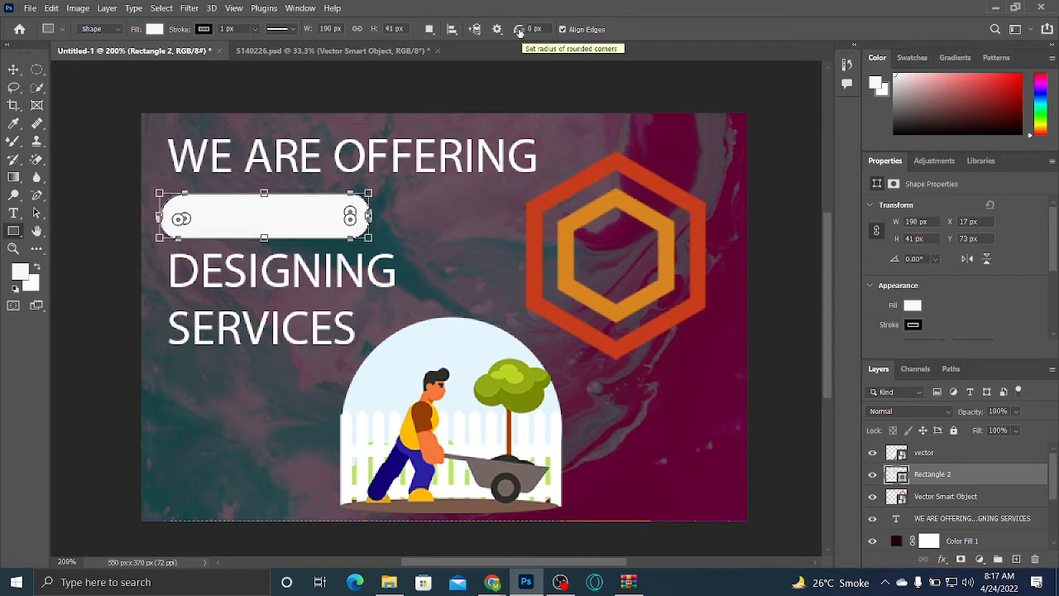
{"action": "left_click", "coordinate": [296, 31]}
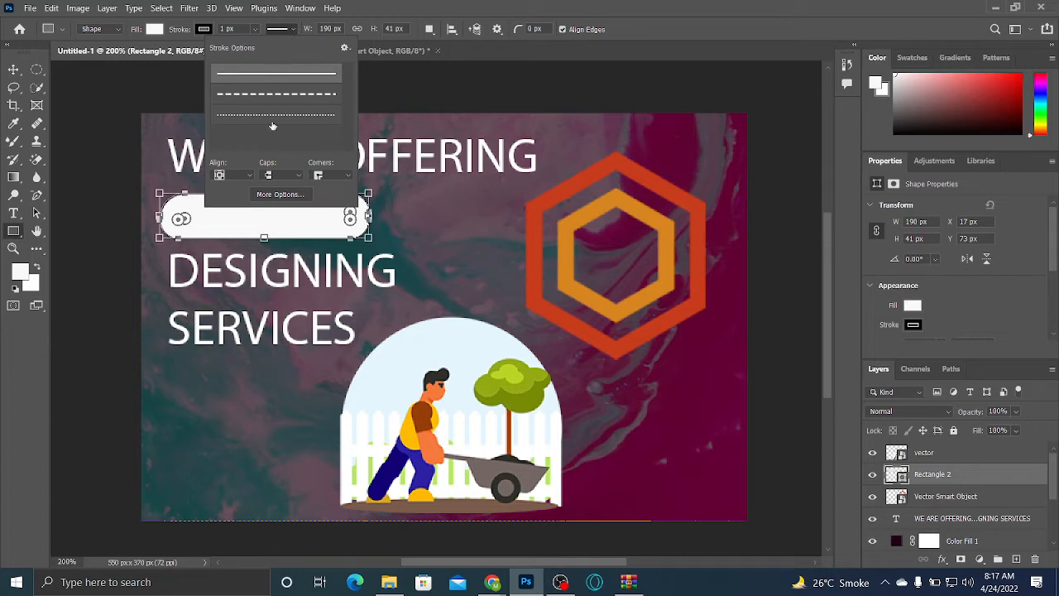
{"action": "left_click", "coordinate": [364, 79]}
{"action": "left_click", "coordinate": [364, 80]}
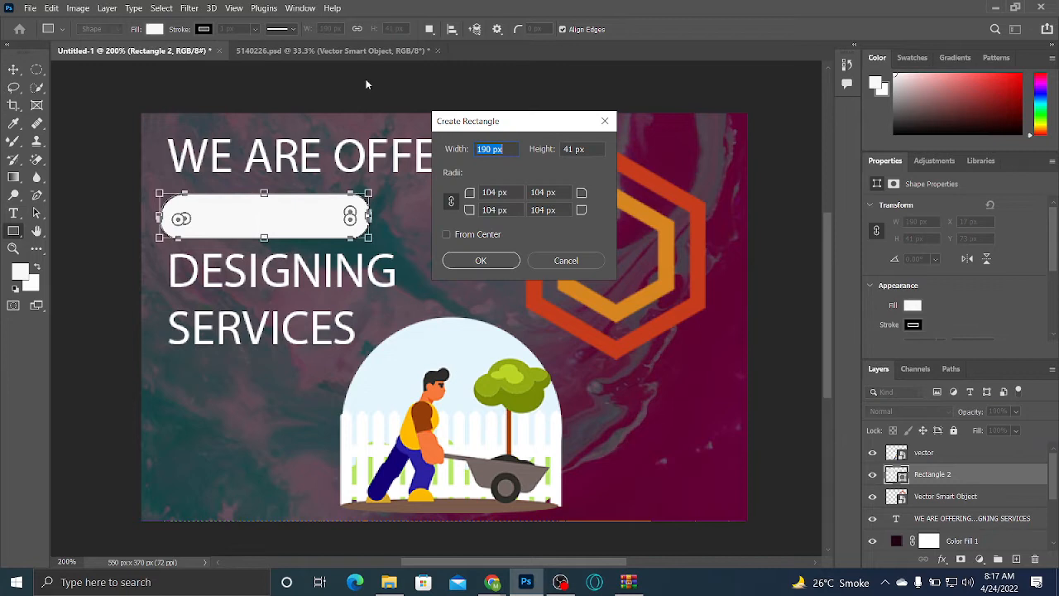
{"action": "left_click", "coordinate": [582, 261]}
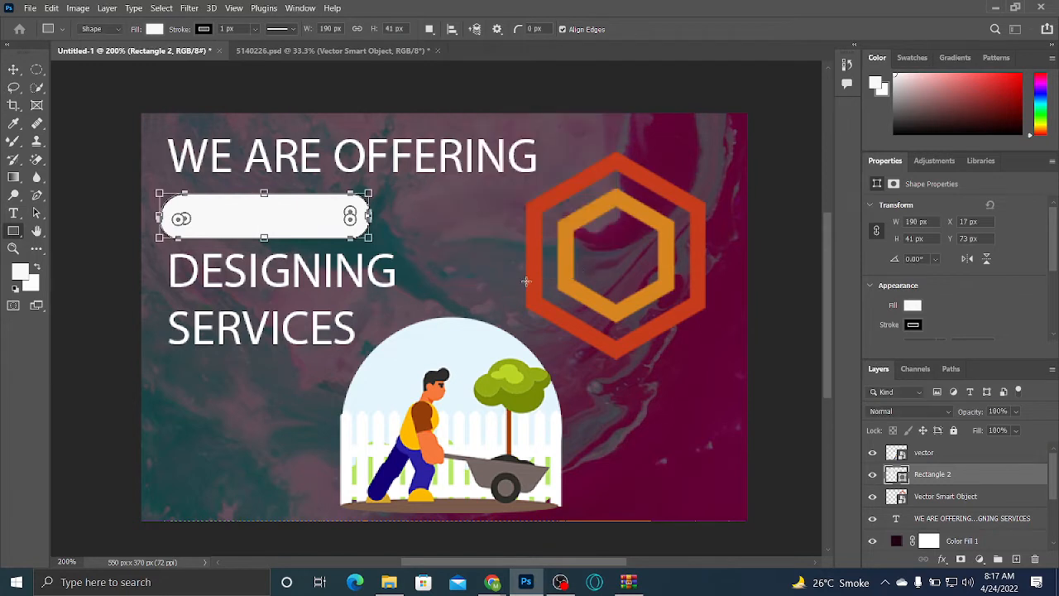
{"action": "left_click", "coordinate": [13, 69]}
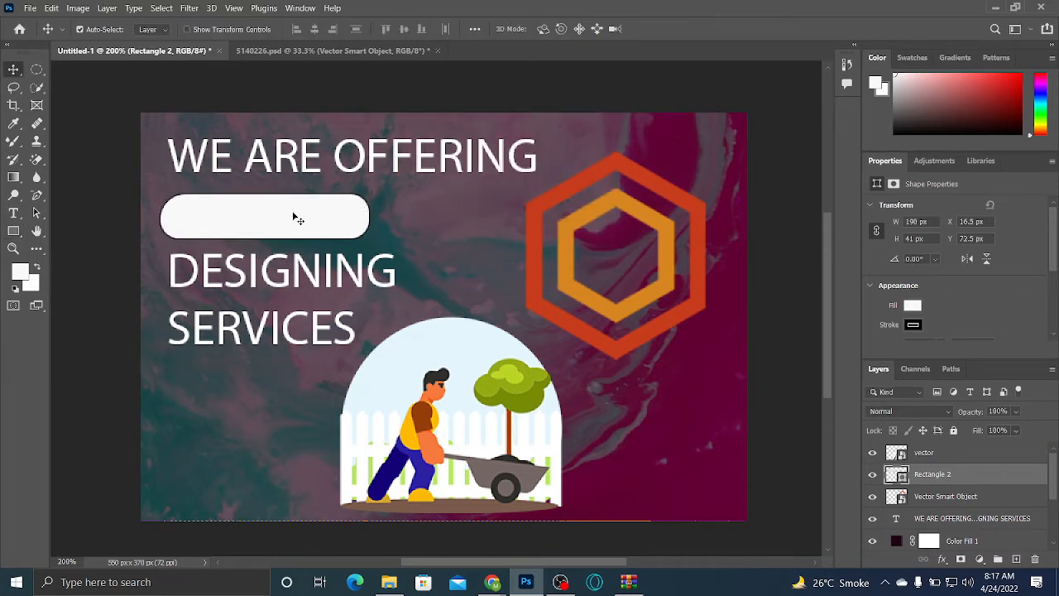
Set the white rounded rectangle's stroke width to 0 px
{"action": "left_click", "coordinate": [13, 231]}
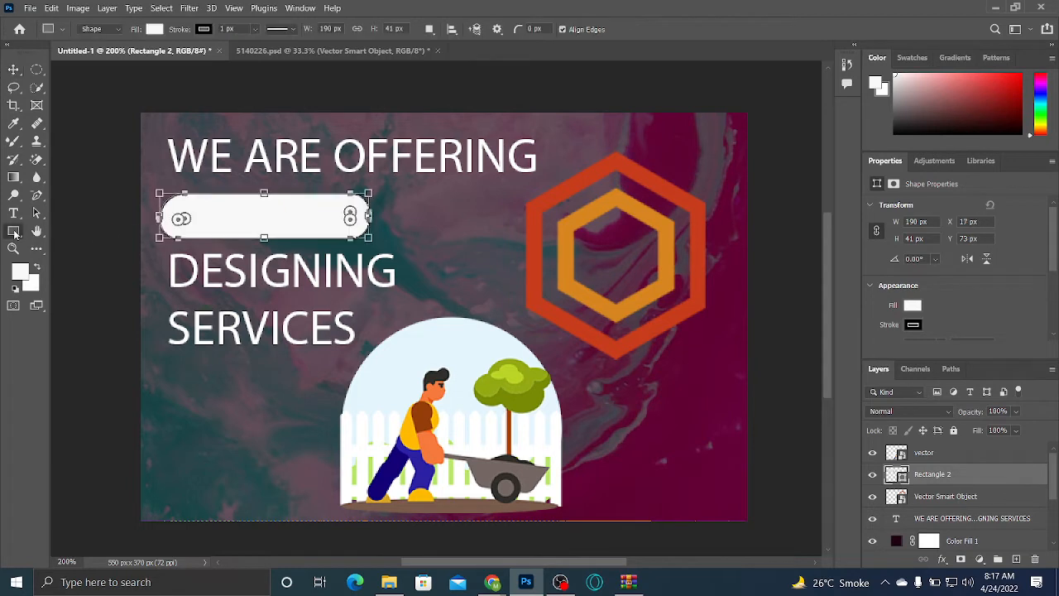
{"action": "left_click", "coordinate": [255, 30]}
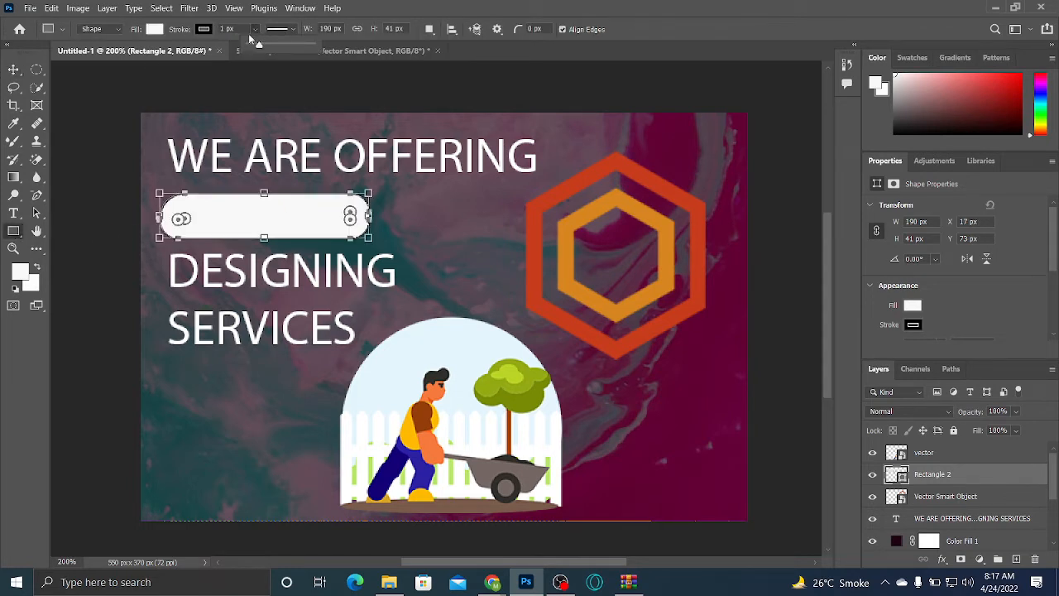
{"action": "left_click_drag", "start_coordinate": [258, 46], "coordinate": [248, 46]}
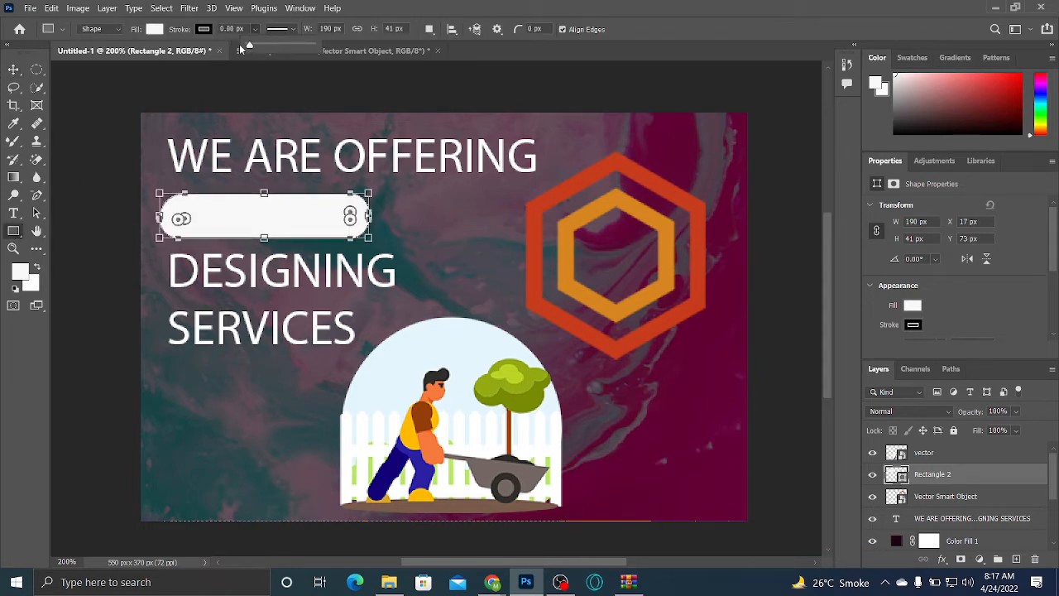
Enlarge the white rounded rectangle to about 105%, roughly 200 × 43 px, and commit the transform
{"action": "left_click", "coordinate": [13, 69]}
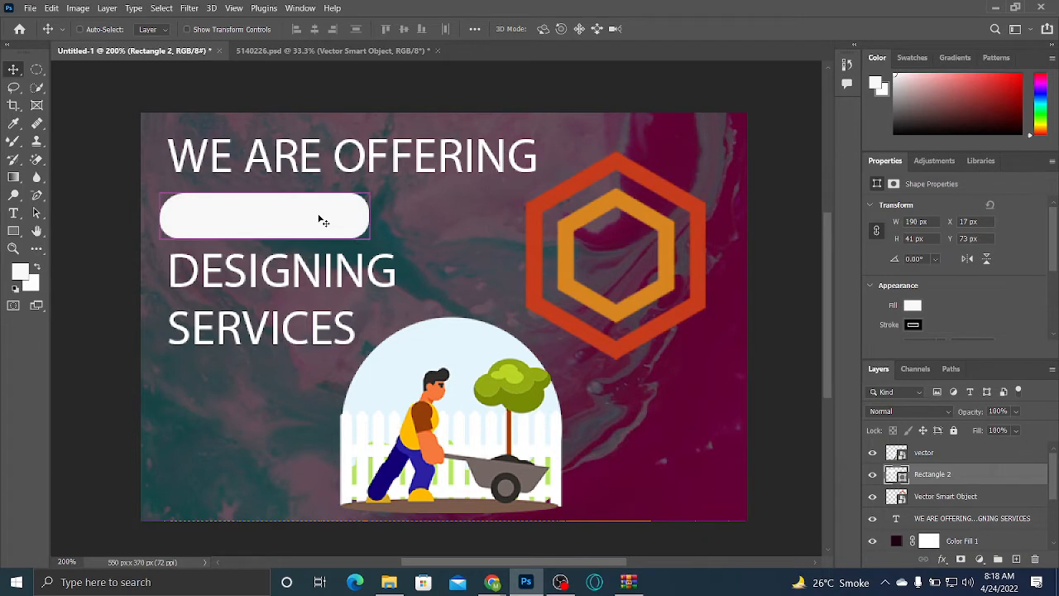
{"action": "key", "text": "ctrl+t"}
{"action": "left_click_drag", "start_coordinate": [369, 193], "coordinate": [379, 190]}
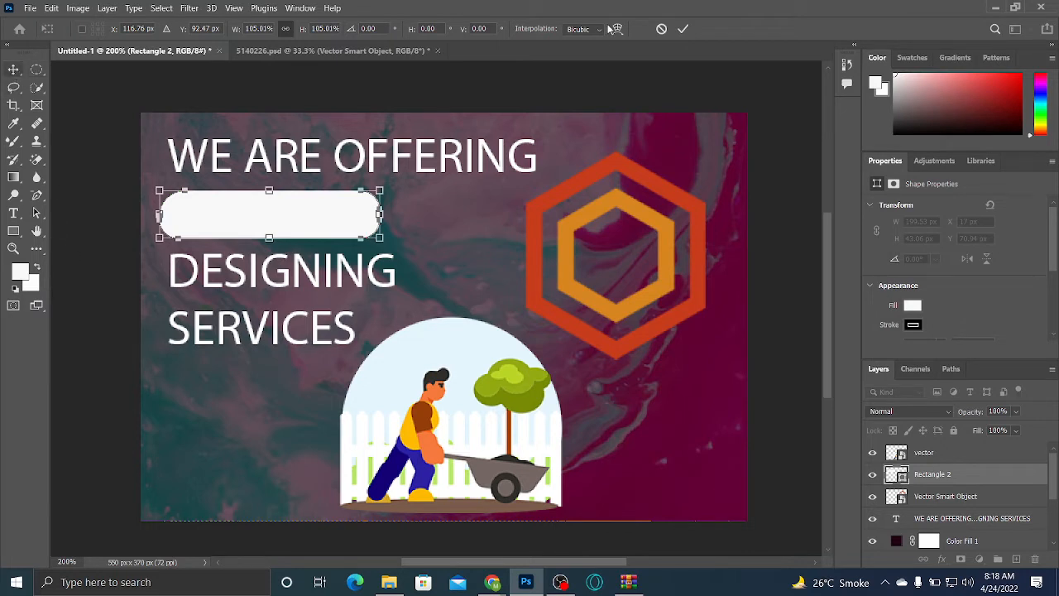
{"action": "left_click", "coordinate": [683, 29]}
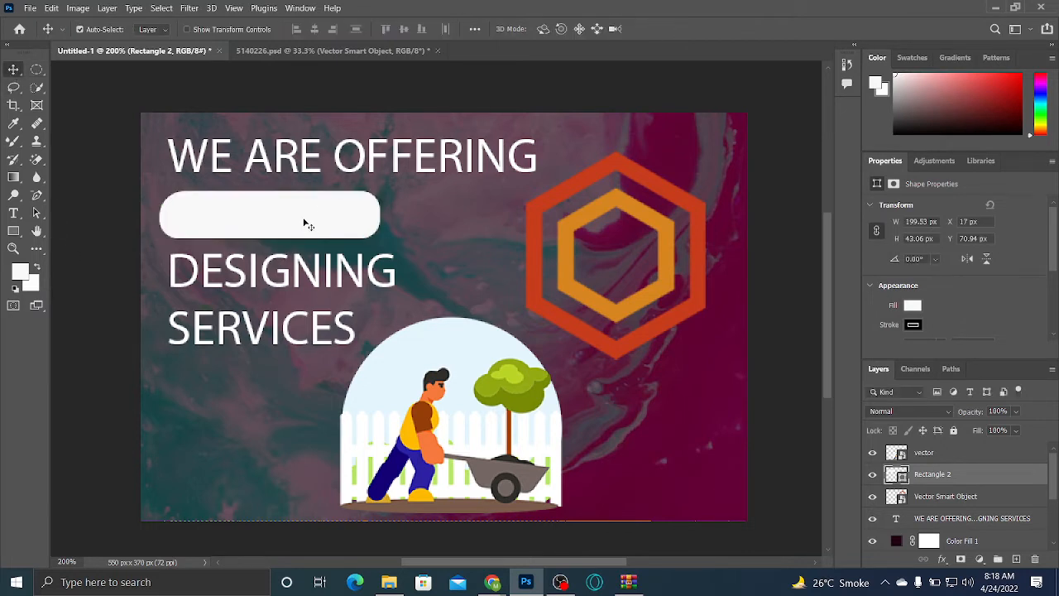
{"action": "right_click", "coordinate": [190, 233]}
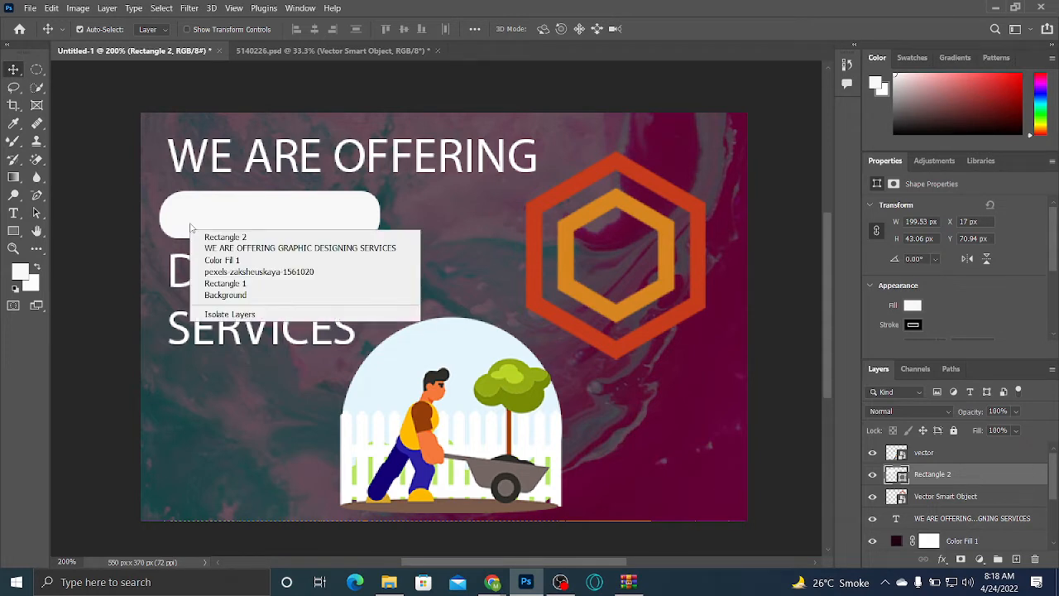
{"action": "left_click", "coordinate": [192, 230]}
{"action": "right_click", "coordinate": [191, 228]}
{"action": "left_click", "coordinate": [190, 228]}
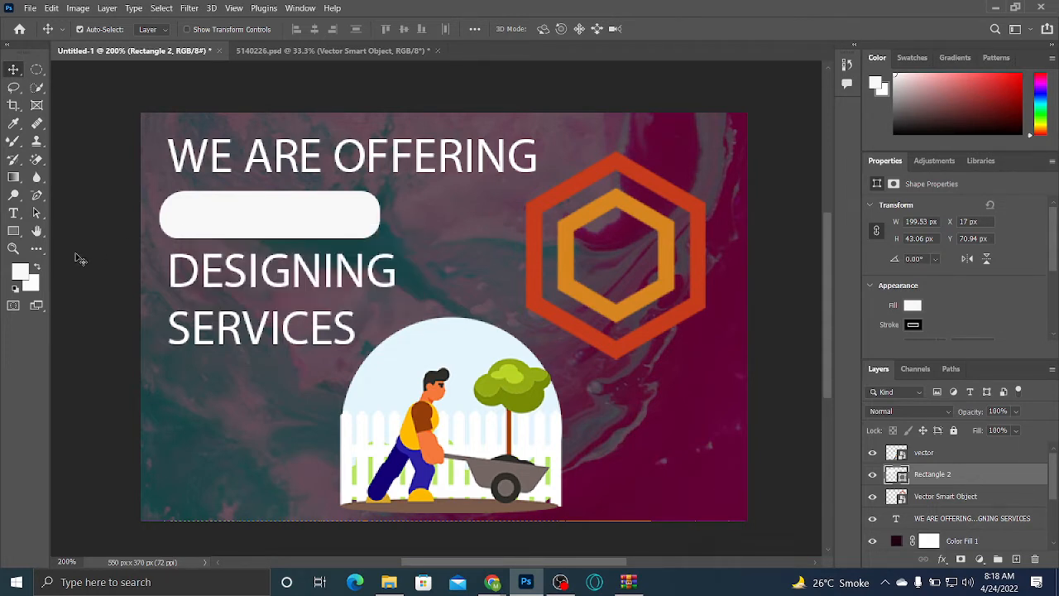
Set the foreground colour to the orange-red sampled from the outer hexagon
{"action": "left_click", "coordinate": [17, 275]}
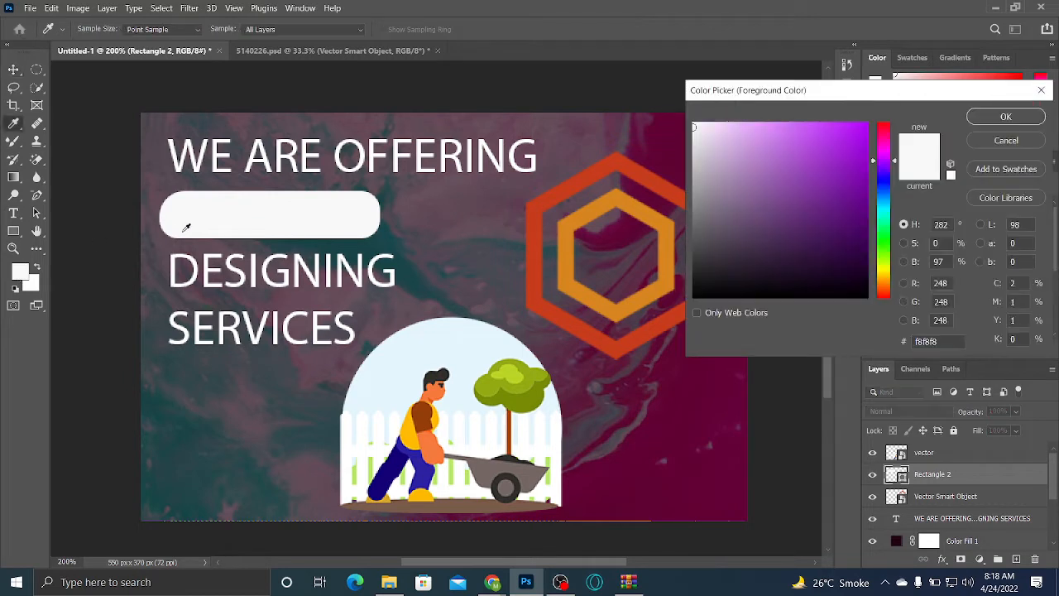
{"action": "left_click", "coordinate": [647, 328]}
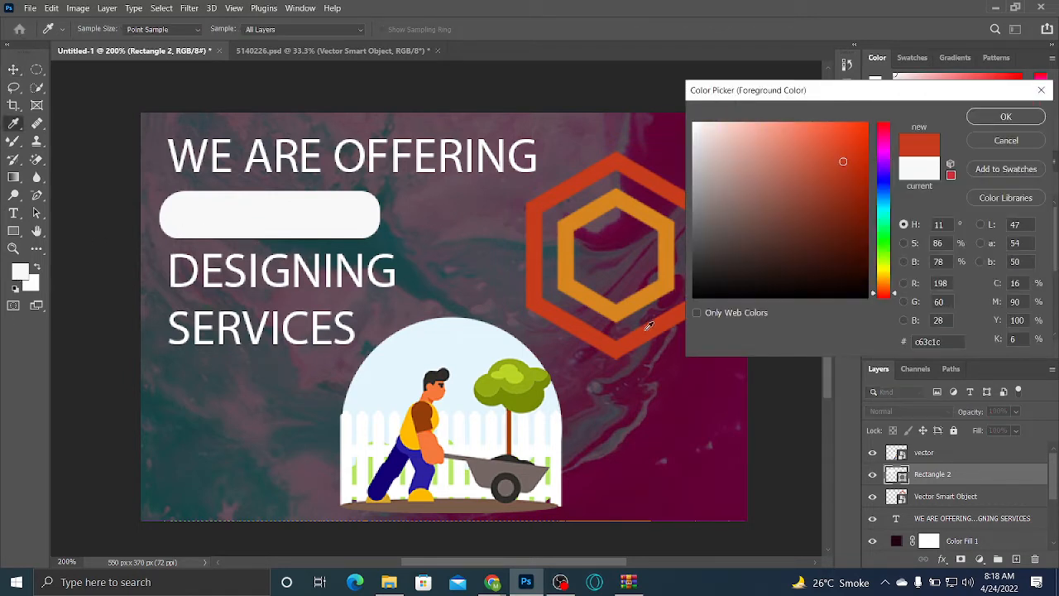
{"action": "left_click", "coordinate": [1004, 117]}
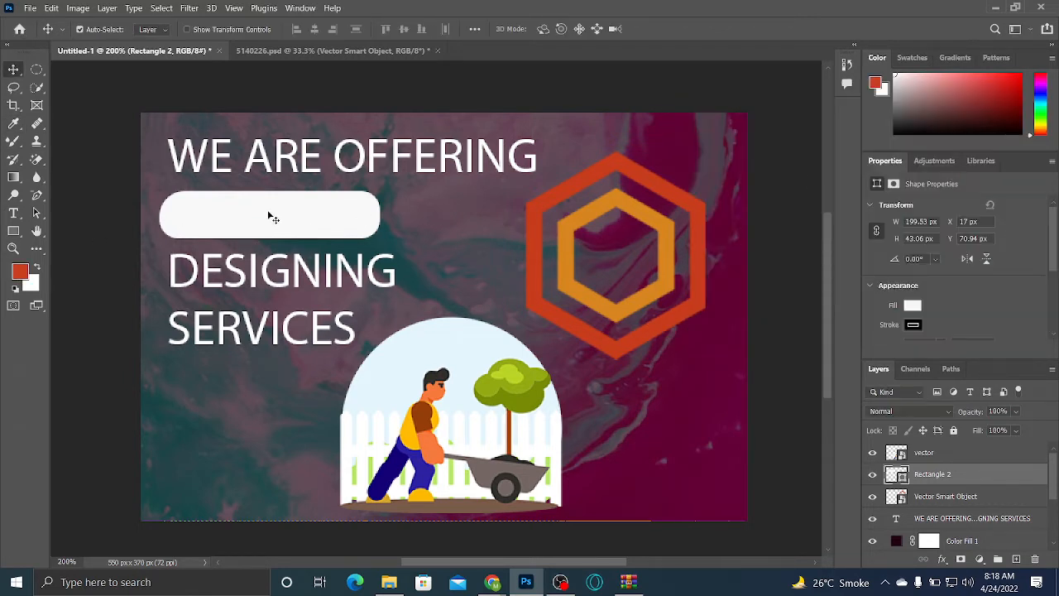
Fill the white rounded rectangle beneath WE ARE OFFERING with the hexagon's orange-red, #c63b1b
{"action": "left_click", "coordinate": [13, 231]}
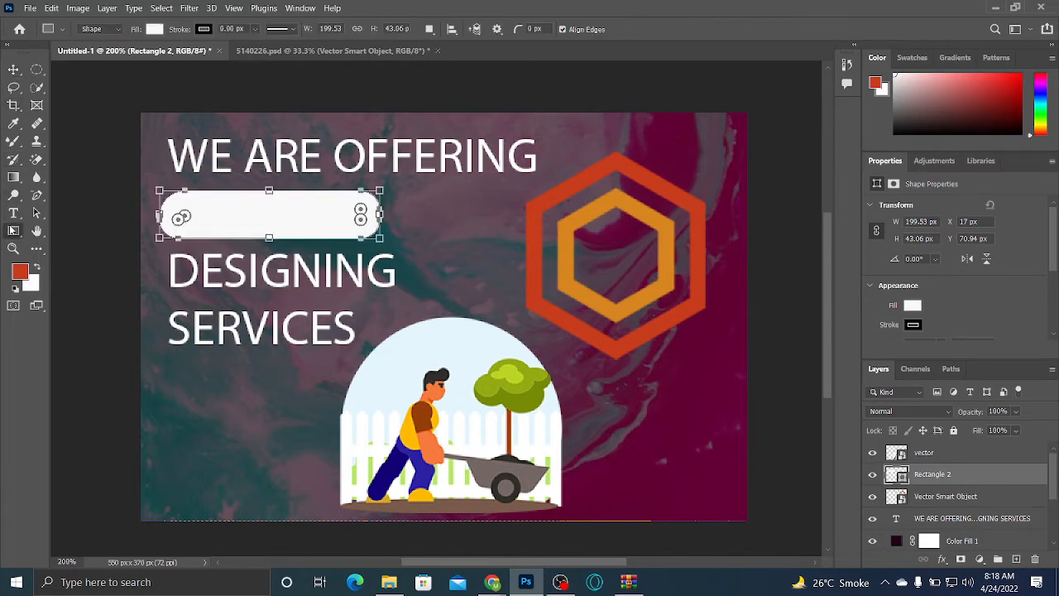
{"action": "left_click", "coordinate": [153, 29]}
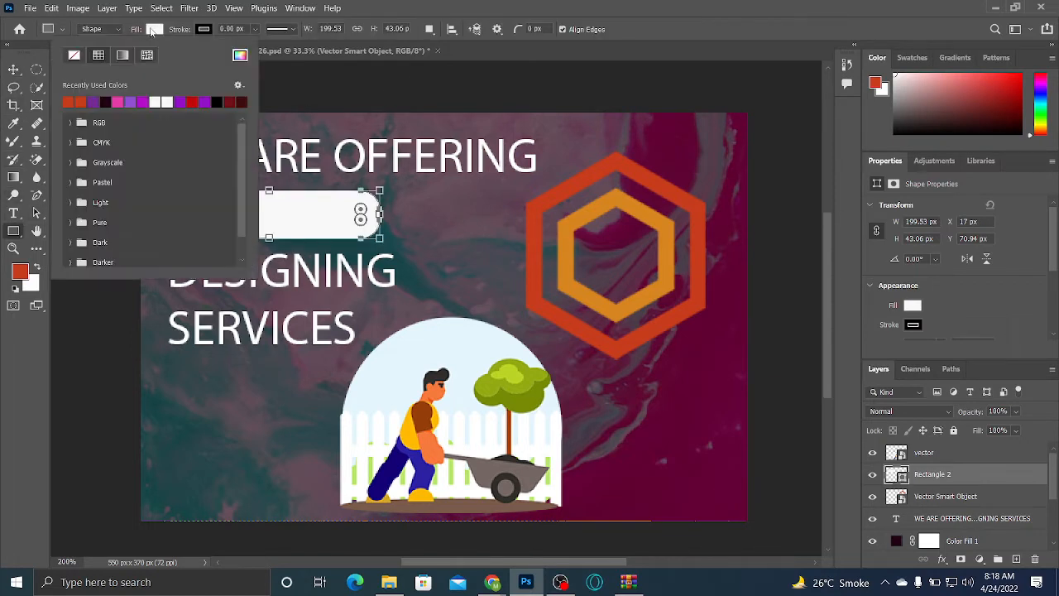
{"action": "left_click", "coordinate": [19, 270]}
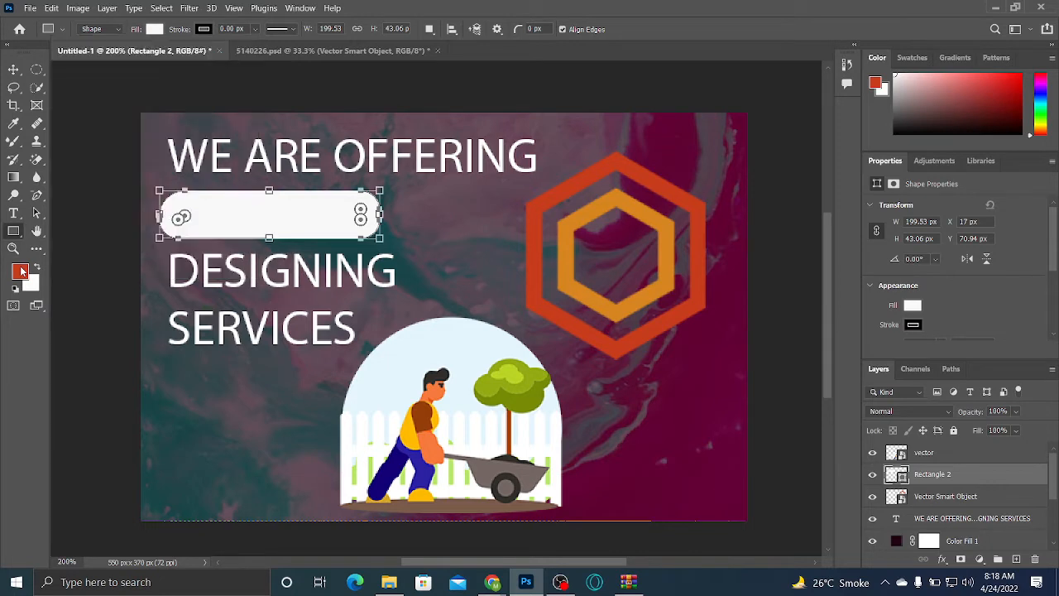
{"action": "left_click", "coordinate": [20, 270]}
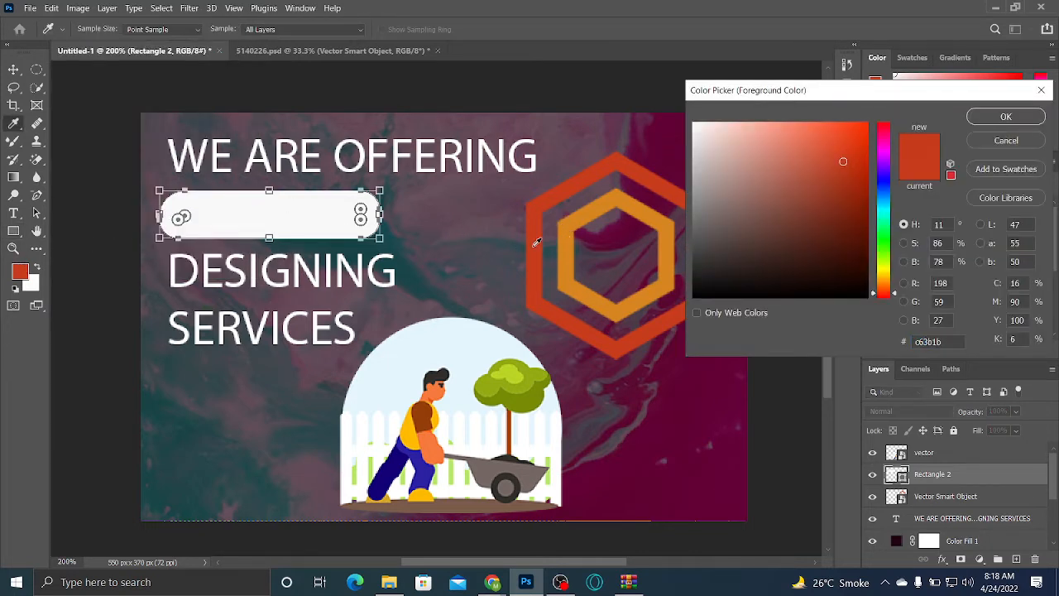
{"action": "left_click", "coordinate": [1018, 121]}
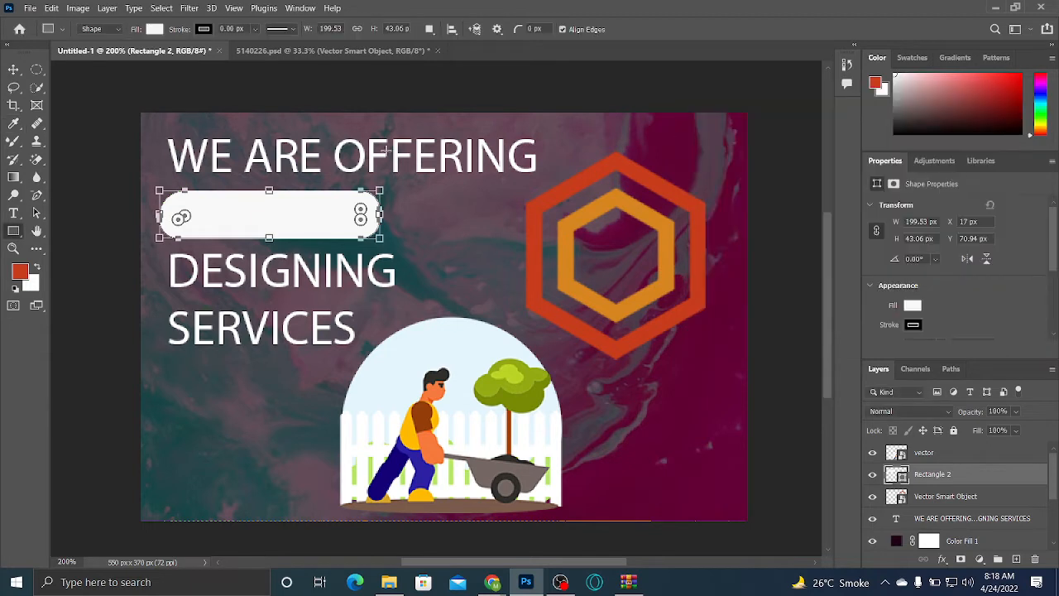
{"action": "left_click", "coordinate": [154, 29]}
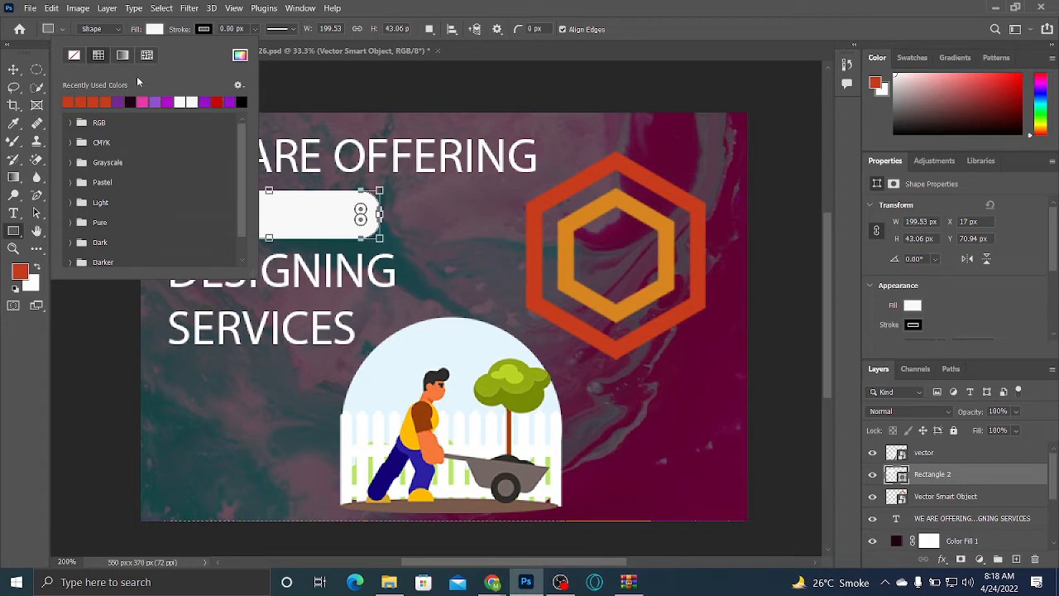
{"action": "left_click", "coordinate": [68, 100]}
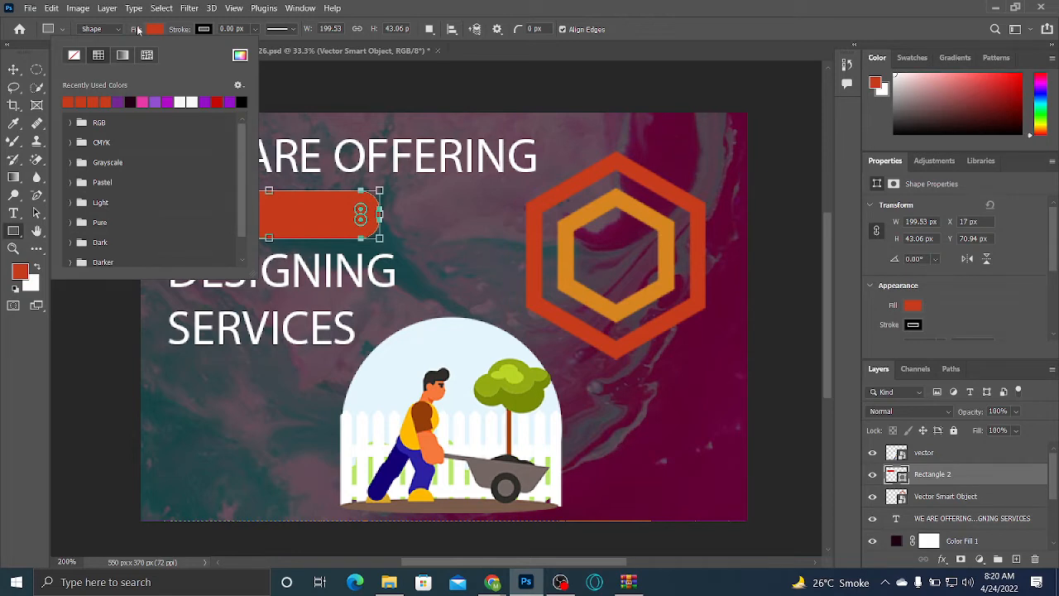
Open vector.svg from the Figma course folder in the browser, inspect the gardener illustration enlarged, and close both windows
{"action": "left_click", "coordinate": [388, 583]}
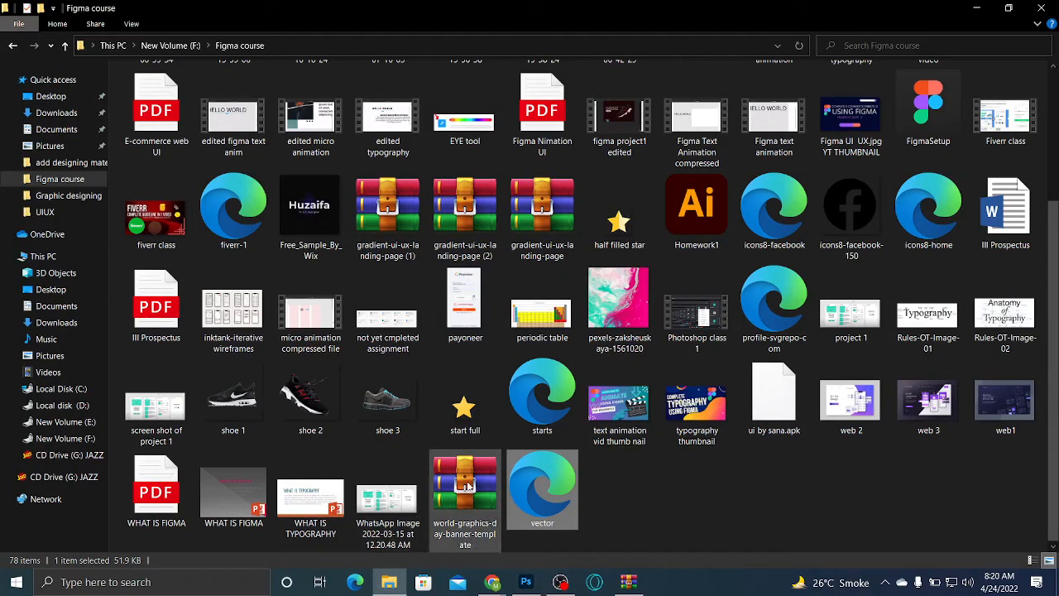
{"action": "double_click", "coordinate": [546, 489]}
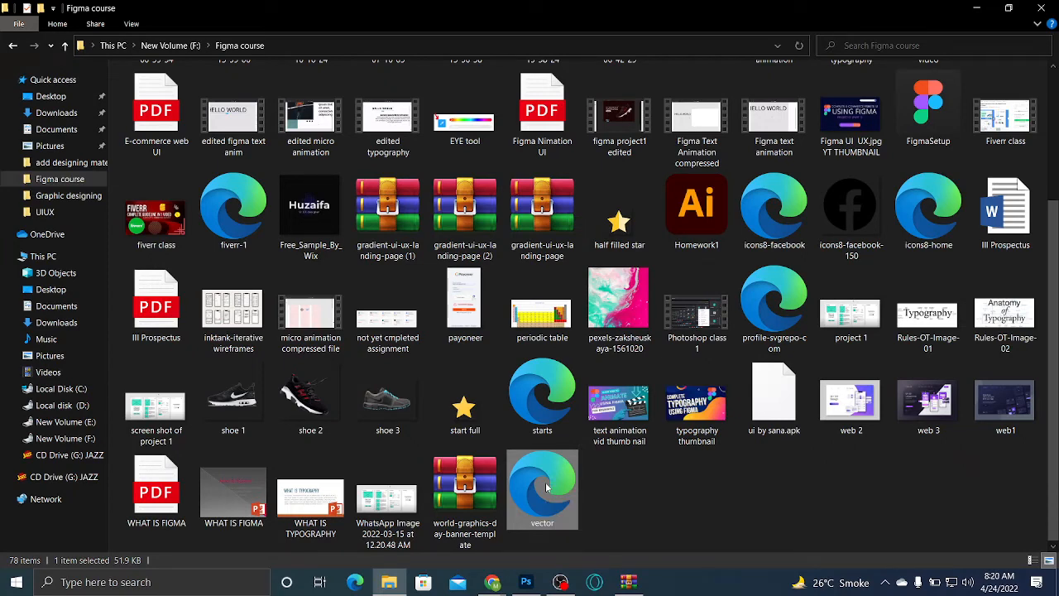
{"action": "left_click", "coordinate": [544, 489]}
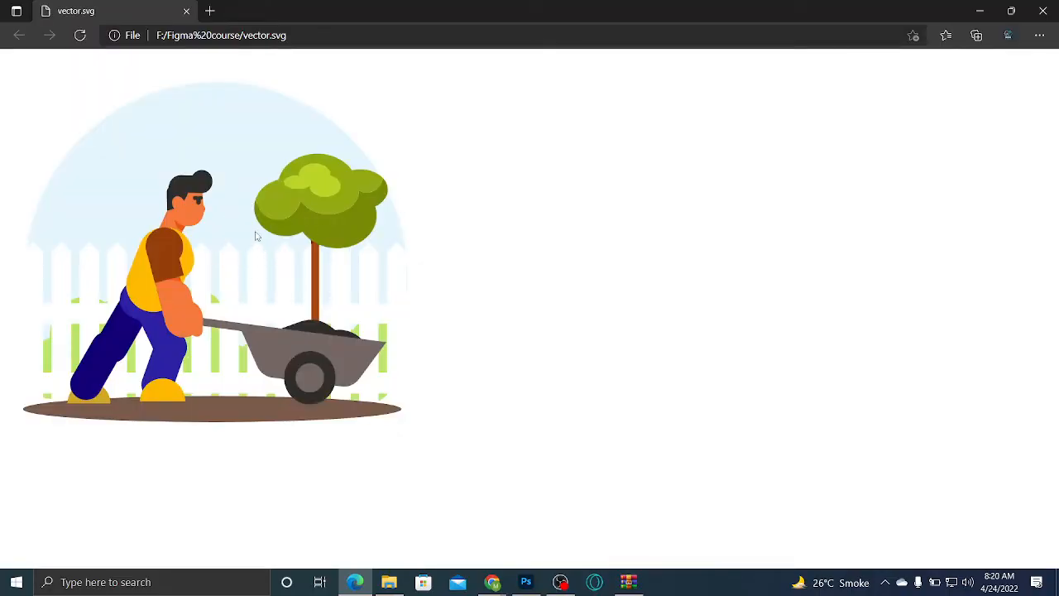
{"action": "scroll", "coordinate": [238, 234], "scroll_direction": "up", "scroll_amount": 5}
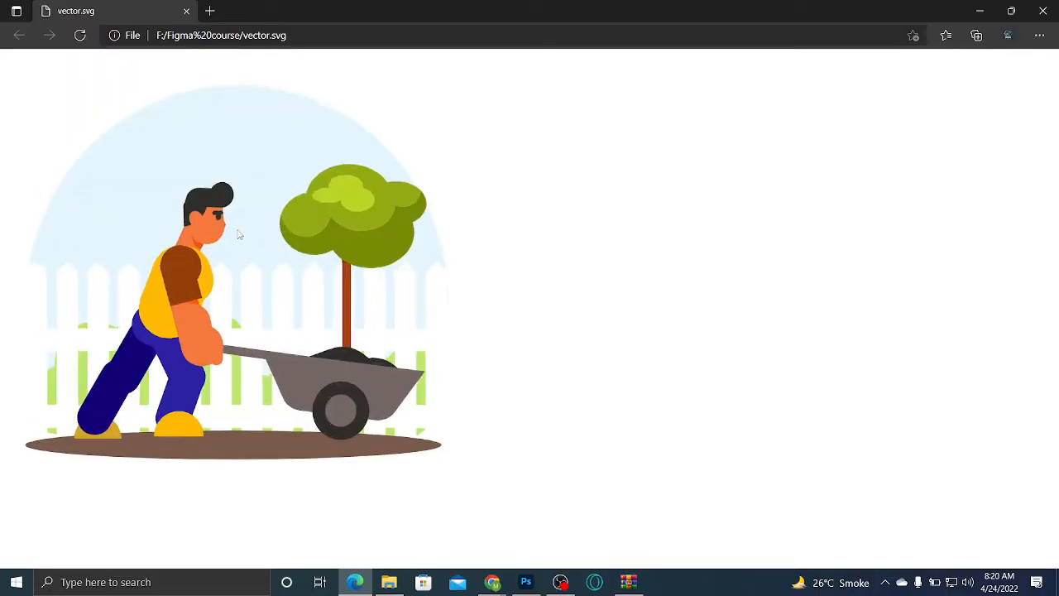
{"action": "scroll", "coordinate": [238, 234], "scroll_direction": "down", "scroll_amount": 4}
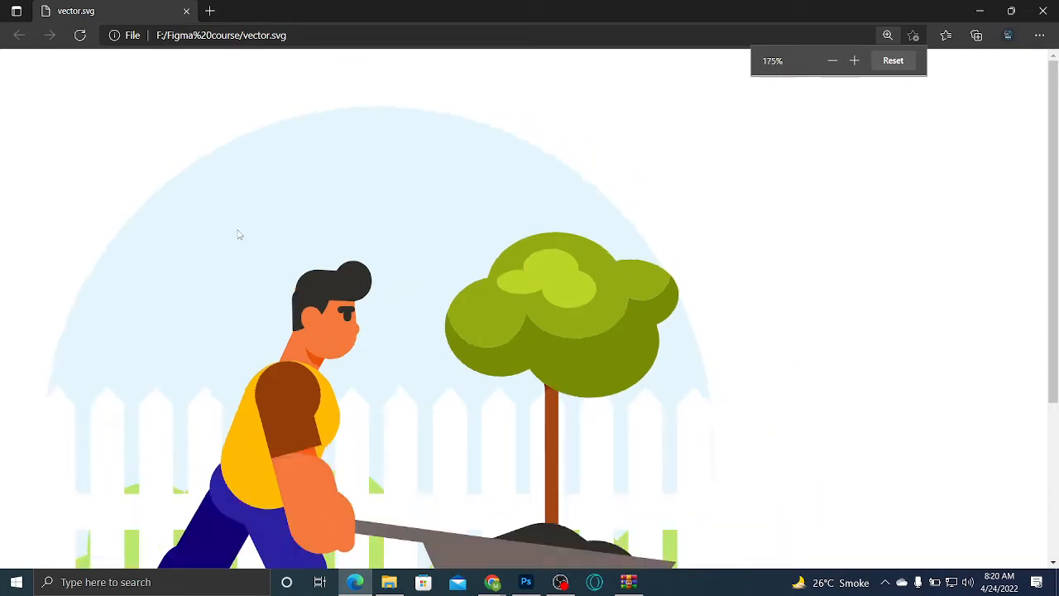
{"action": "left_click", "coordinate": [1043, 11]}
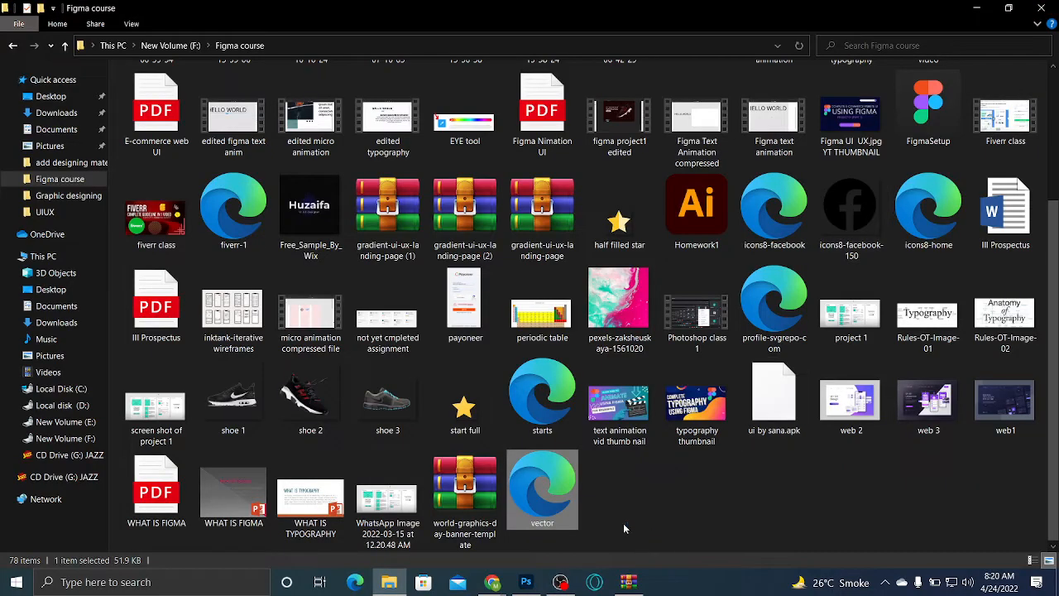
{"action": "left_click", "coordinate": [1048, 12]}
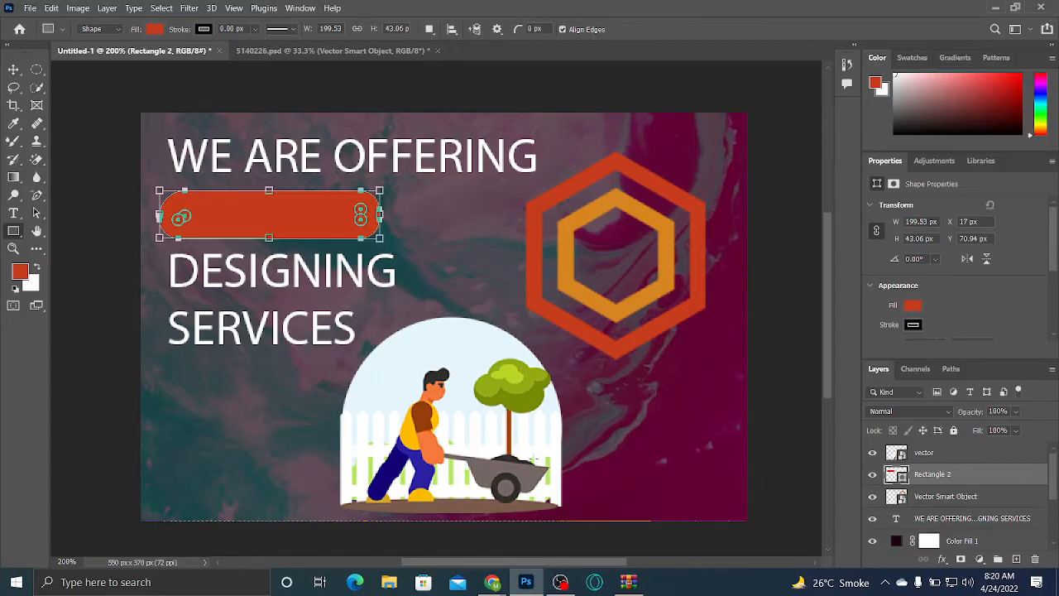
Move the orange-red rounded rectangle's layer directly below the heading text layer so it sits behind GRAPHIC
{"action": "left_click", "coordinate": [13, 69]}
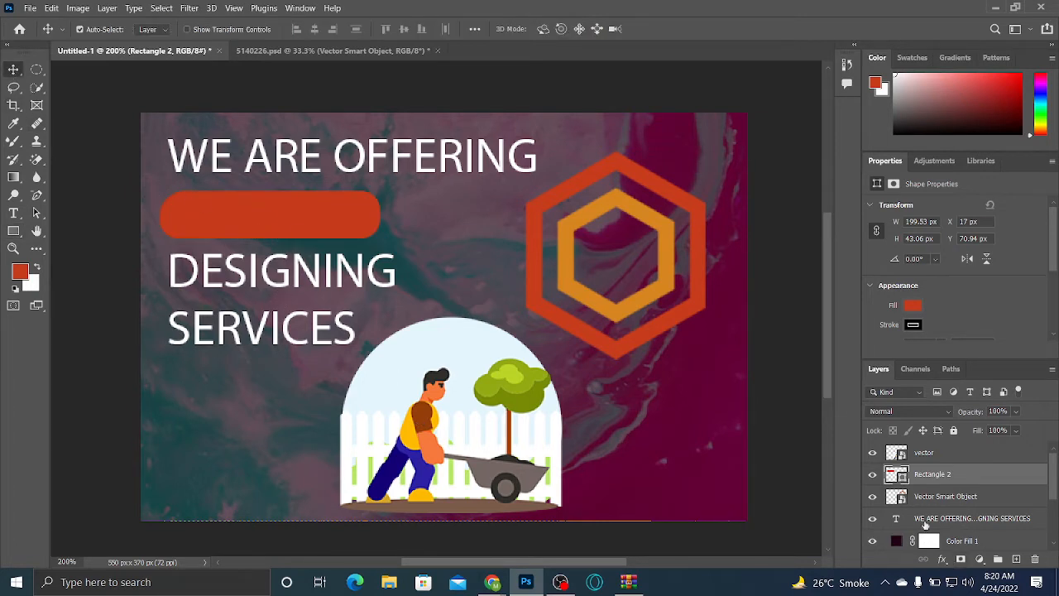
{"action": "left_click", "coordinate": [354, 336]}
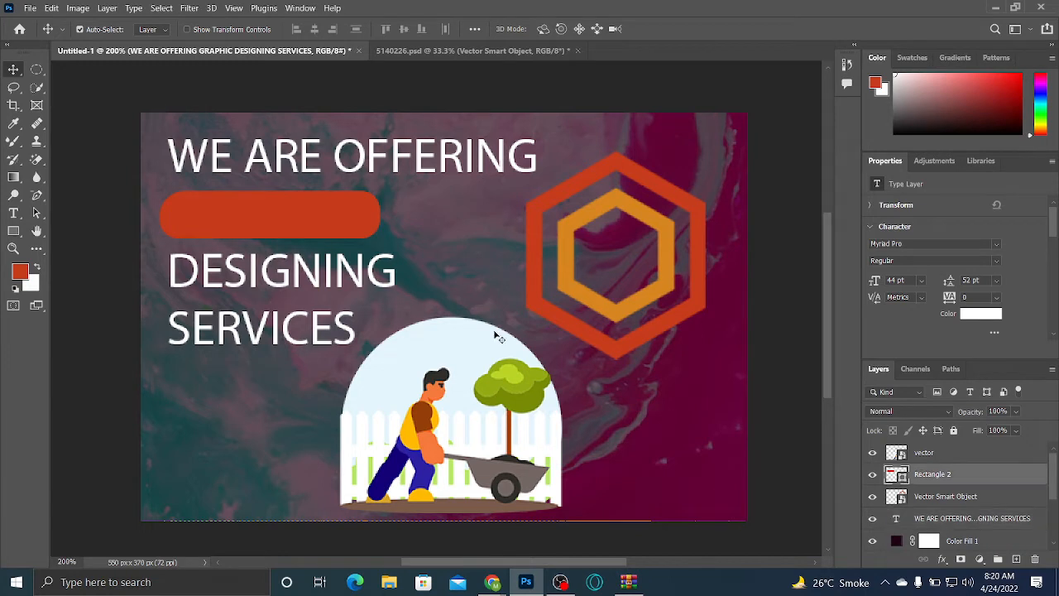
{"action": "left_click_drag", "start_coordinate": [940, 474], "coordinate": [939, 526]}
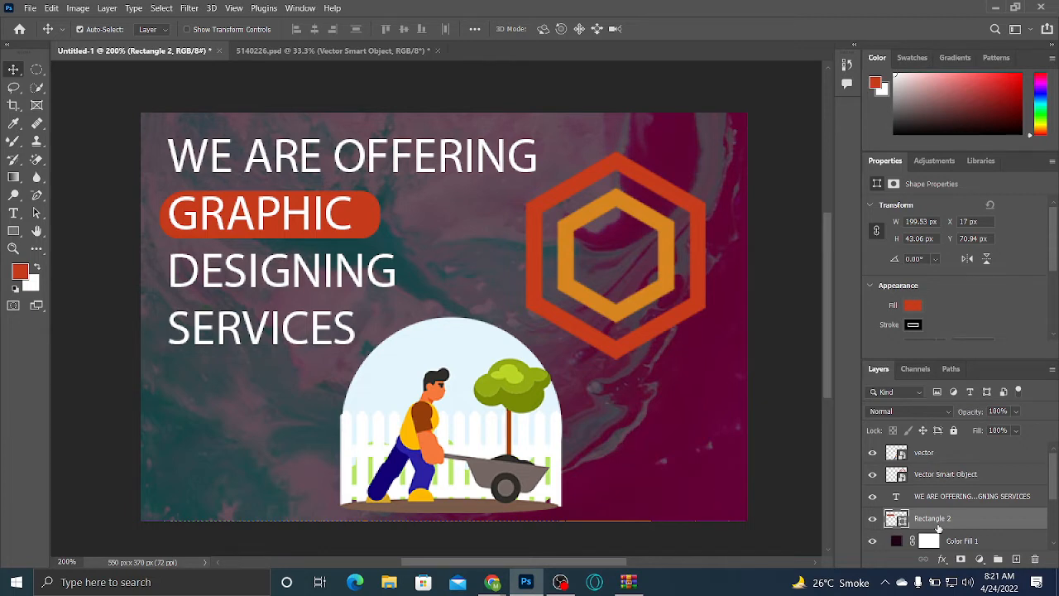
{"action": "left_click", "coordinate": [470, 581]}
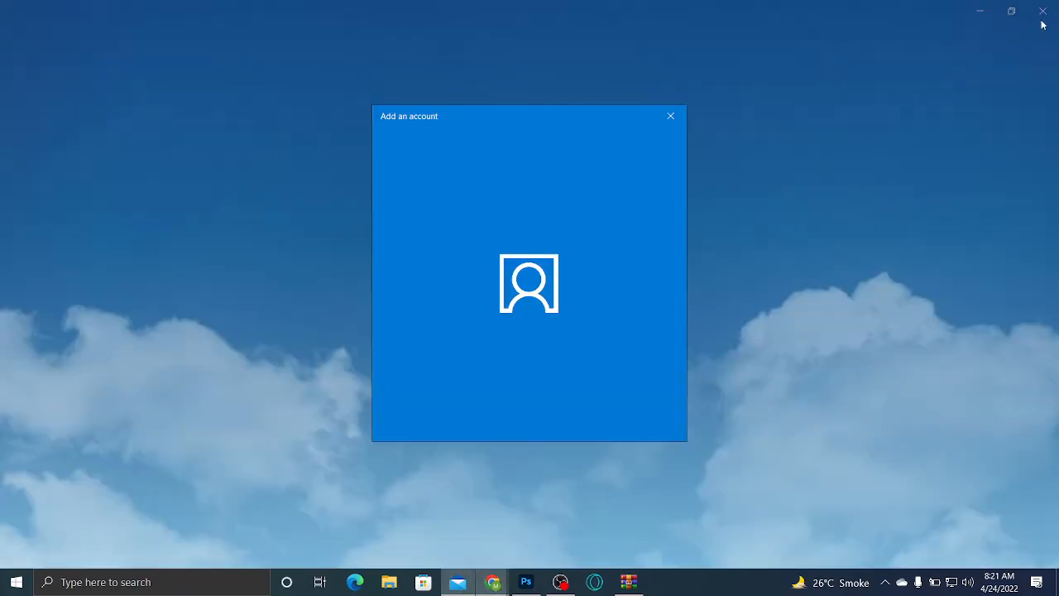
{"action": "left_click", "coordinate": [671, 117]}
{"action": "left_click", "coordinate": [1043, 11]}
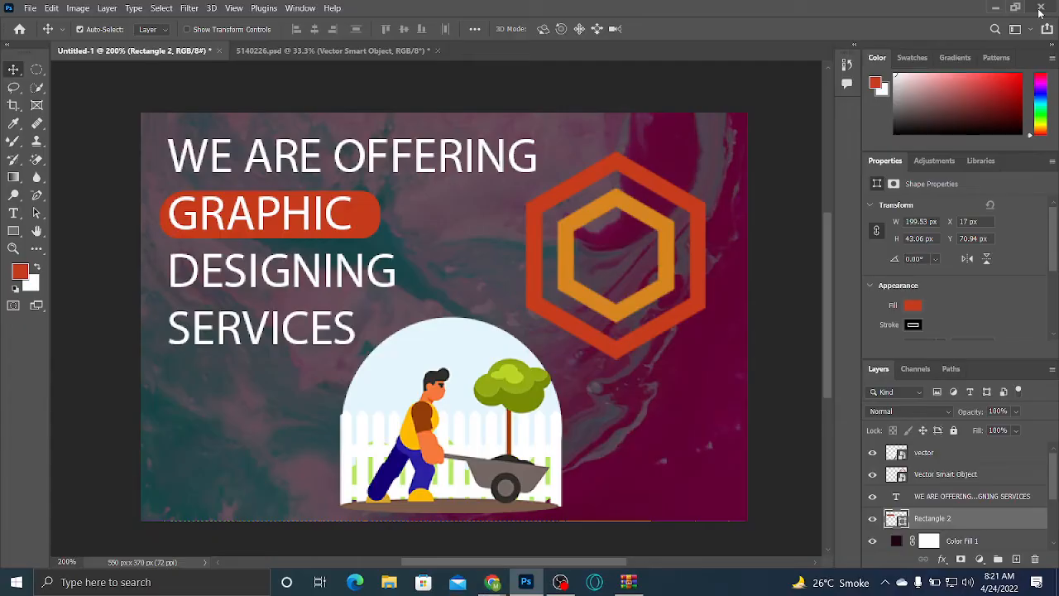
{"action": "left_click", "coordinate": [477, 557]}
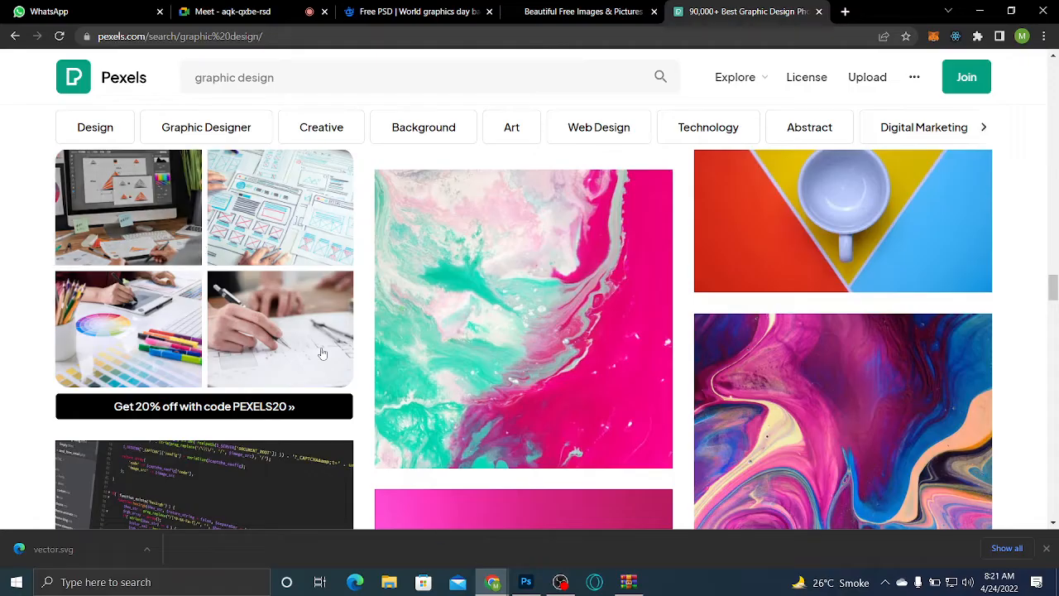
Switch to File Explorer and open the Graphic designing folder on Local disk (D:)
{"action": "left_click", "coordinate": [389, 582]}
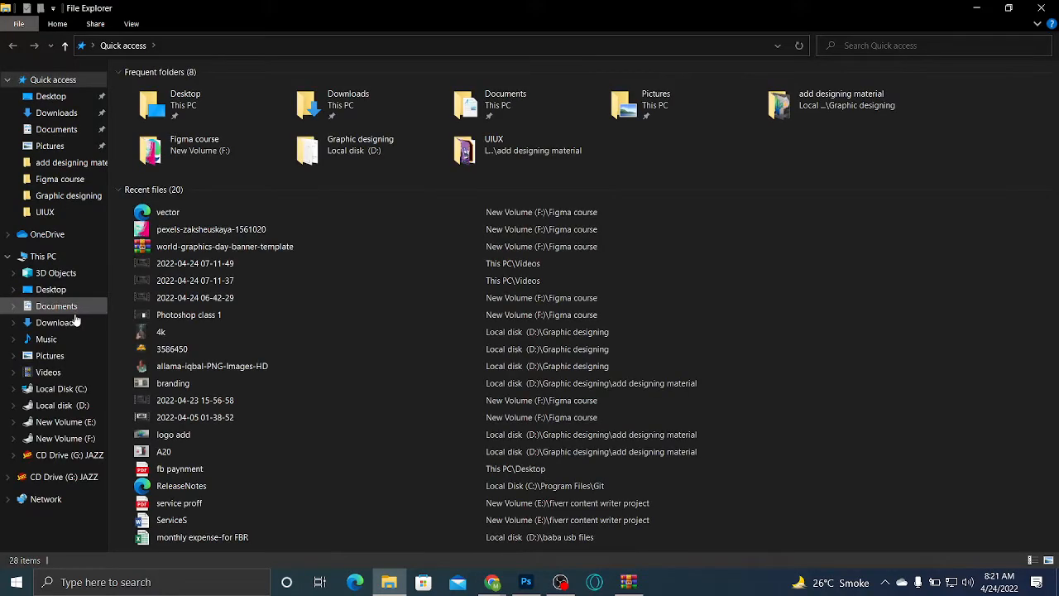
{"action": "left_click", "coordinate": [79, 424]}
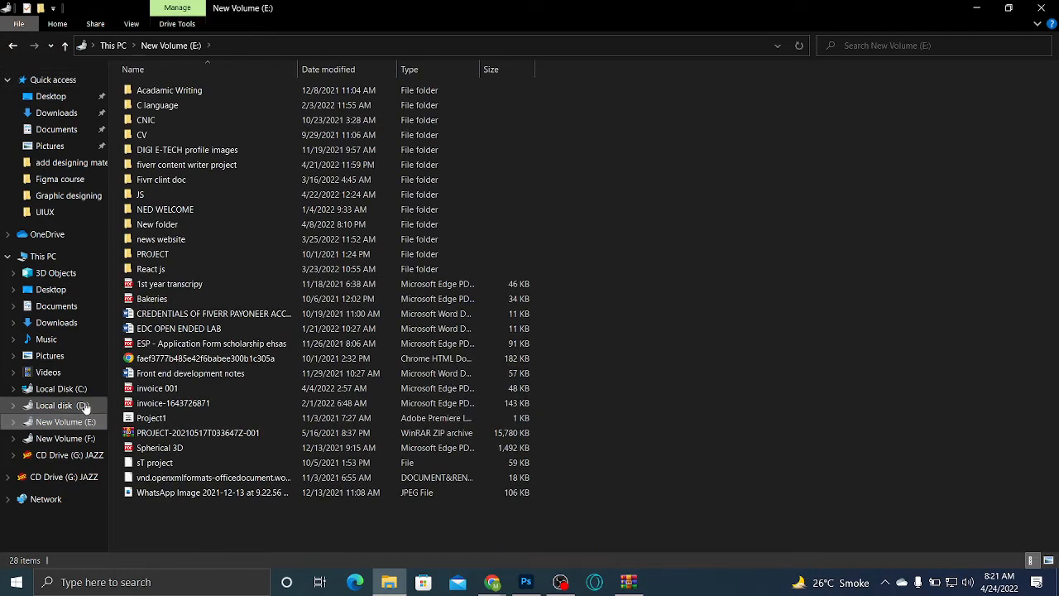
{"action": "left_click", "coordinate": [83, 406]}
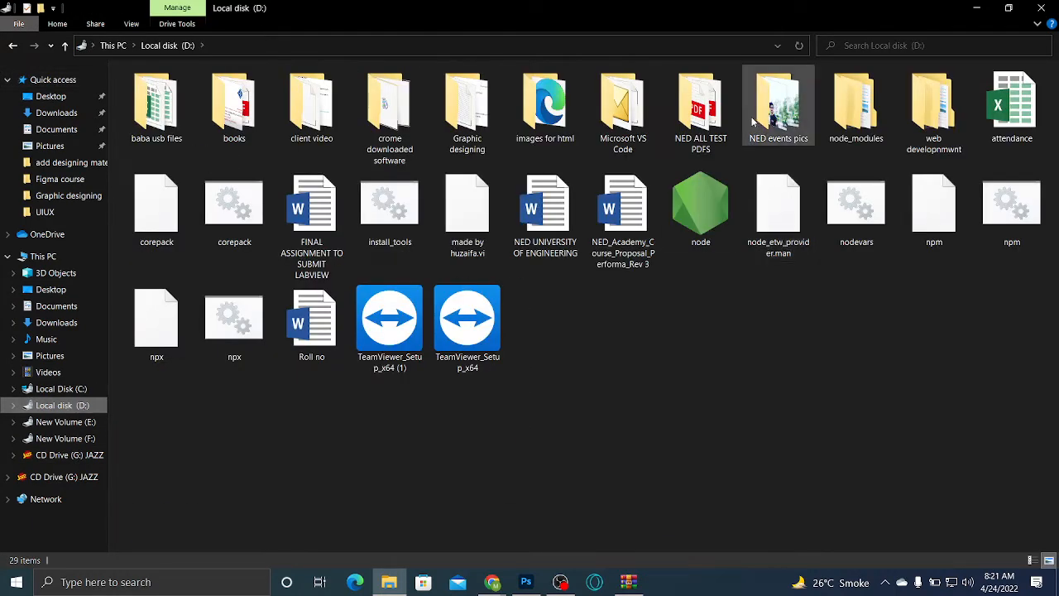
{"action": "double_click", "coordinate": [489, 128]}
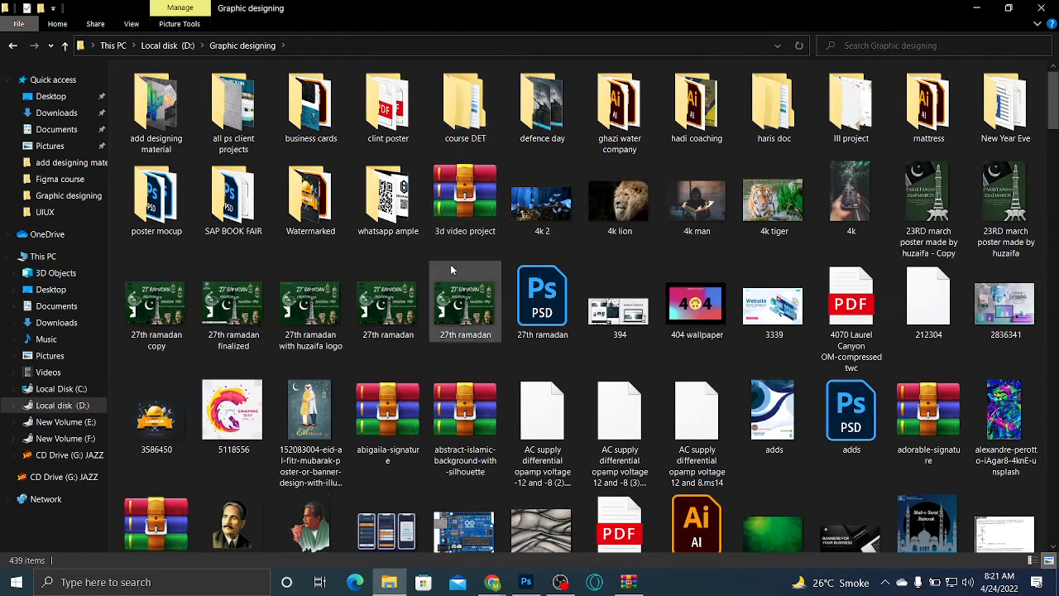
Look through the whole Graphic designing folder for sample design files, and return to its beginning
{"action": "scroll", "coordinate": [993, 95], "scroll_direction": "down", "scroll_amount": 3}
{"action": "scroll", "coordinate": [918, 109], "scroll_direction": "down", "scroll_amount": 5}
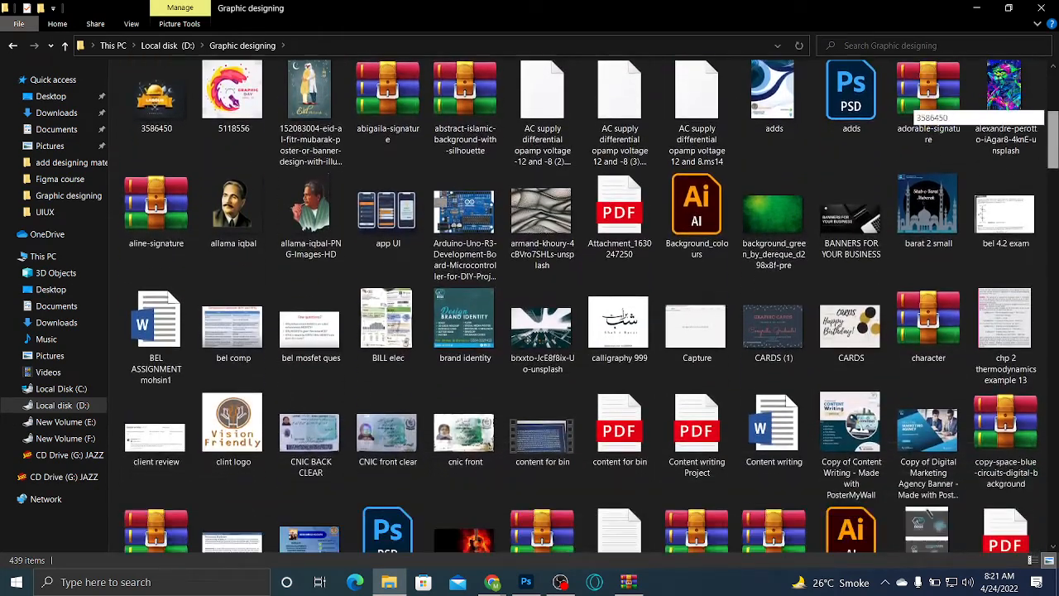
{"action": "scroll", "coordinate": [928, 107], "scroll_direction": "down", "scroll_amount": 8}
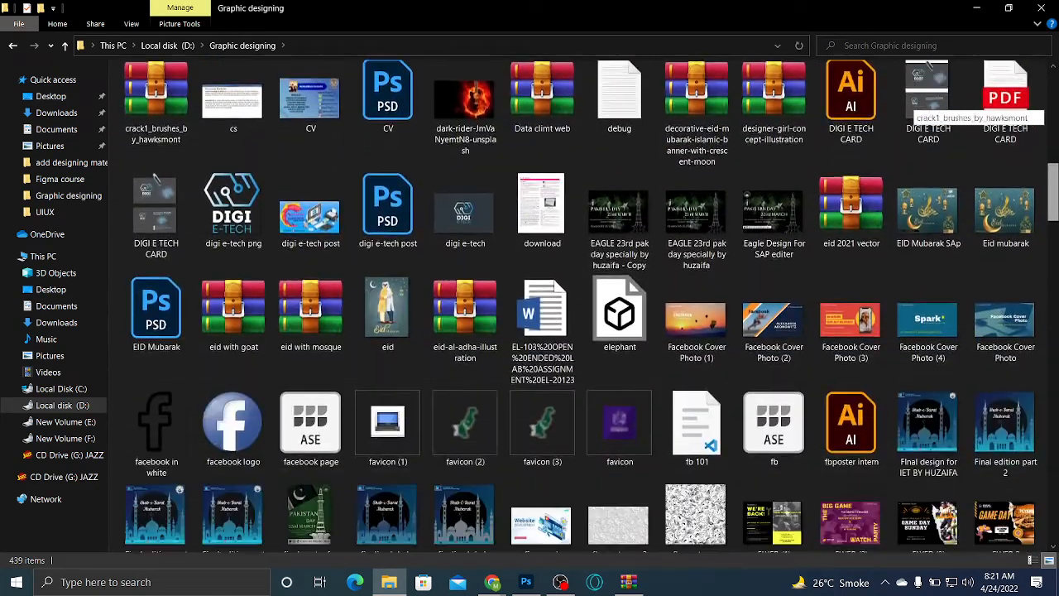
{"action": "scroll", "coordinate": [929, 108], "scroll_direction": "down", "scroll_amount": 10}
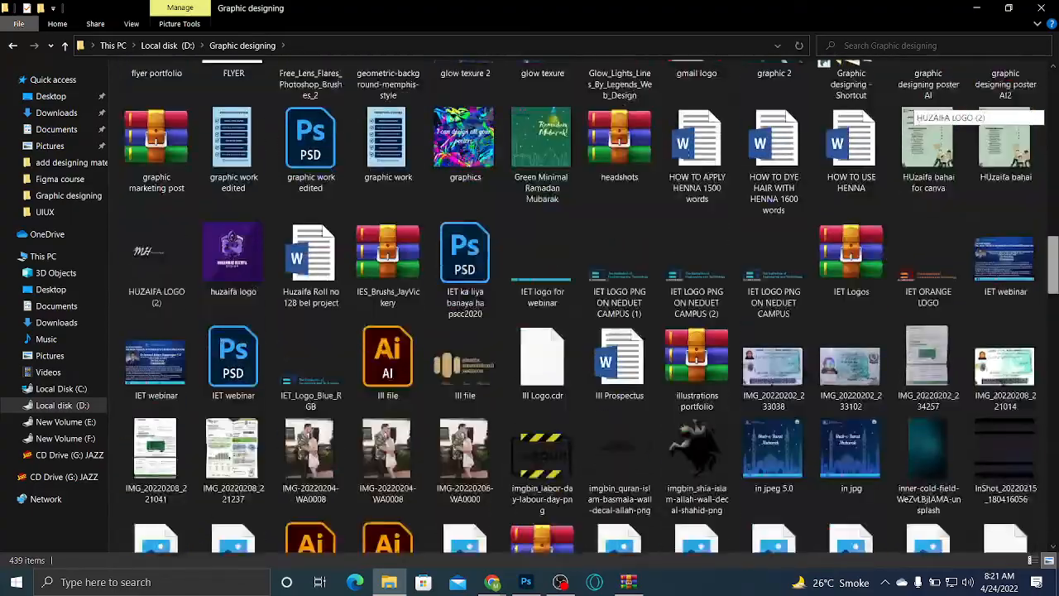
{"action": "scroll", "coordinate": [929, 107], "scroll_direction": "down", "scroll_amount": 9}
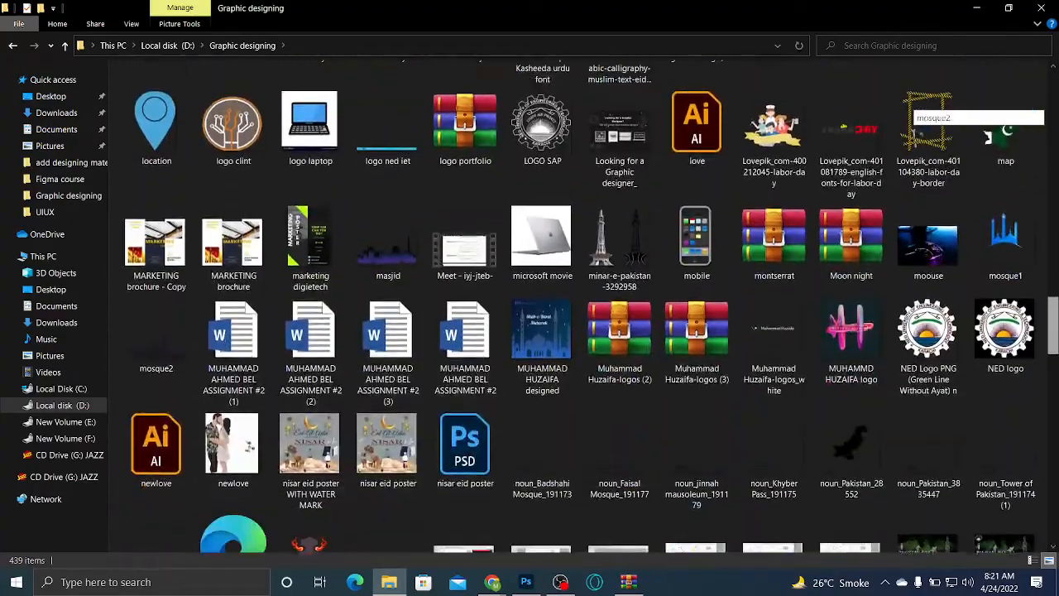
{"action": "scroll", "coordinate": [929, 108], "scroll_direction": "down", "scroll_amount": 10}
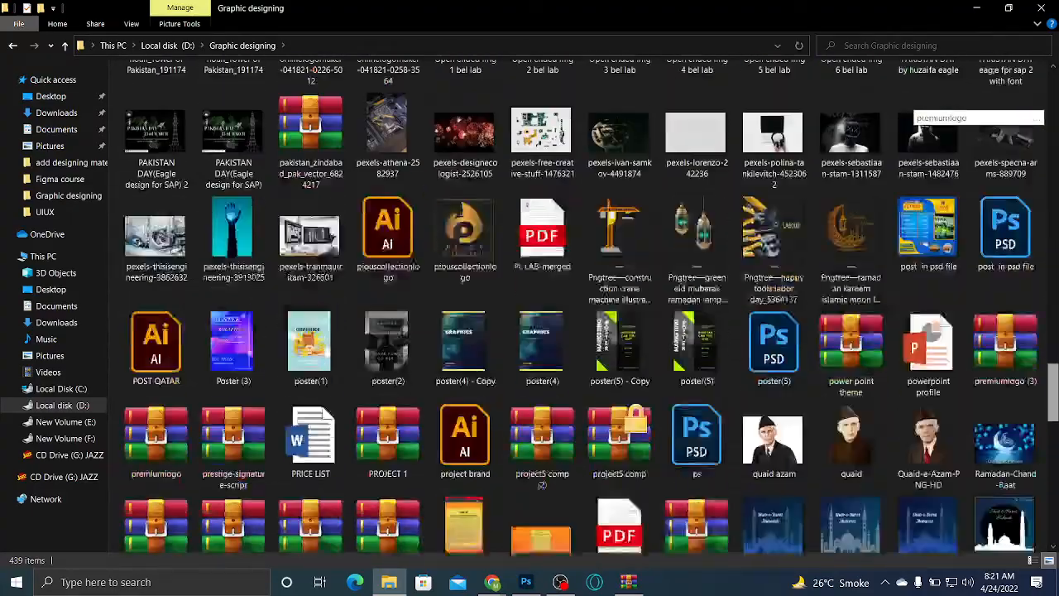
{"action": "scroll", "coordinate": [928, 108], "scroll_direction": "down", "scroll_amount": 6}
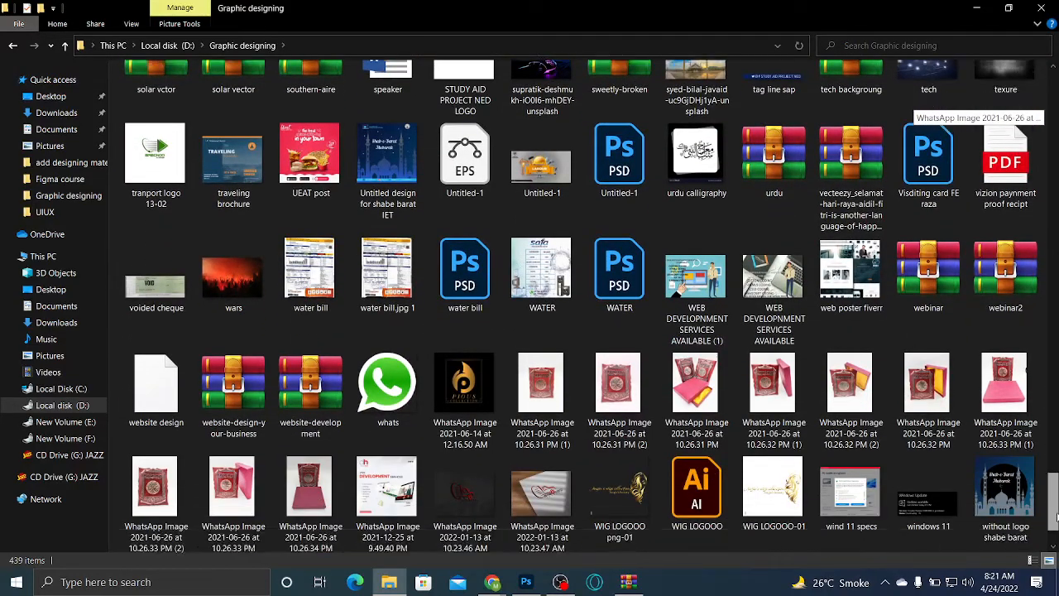
{"action": "scroll", "coordinate": [929, 108], "scroll_direction": "down", "scroll_amount": 3}
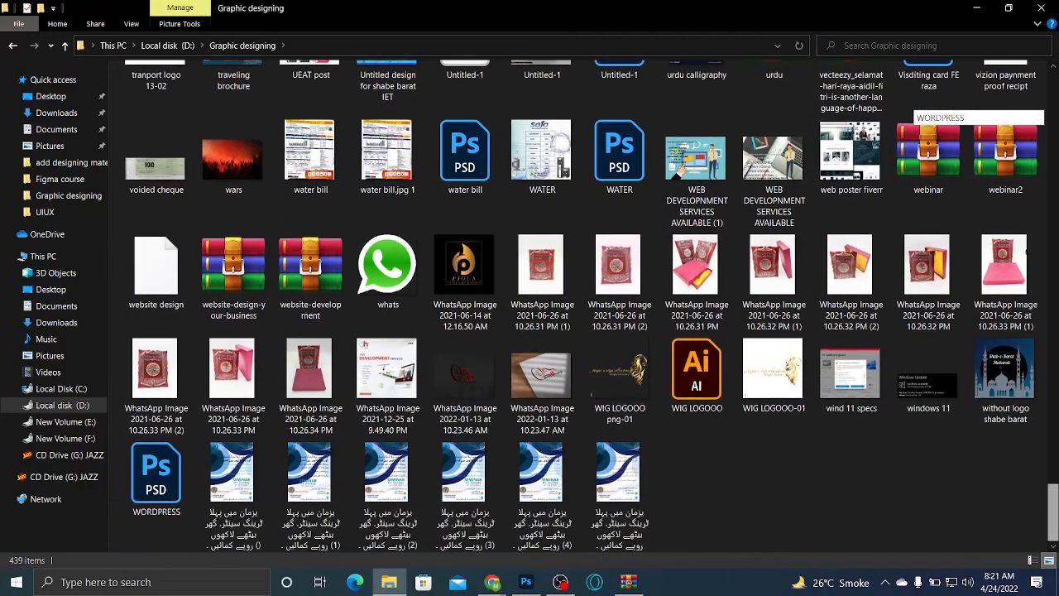
{"action": "left_click_drag", "start_coordinate": [1053, 520], "coordinate": [1045, 85]}
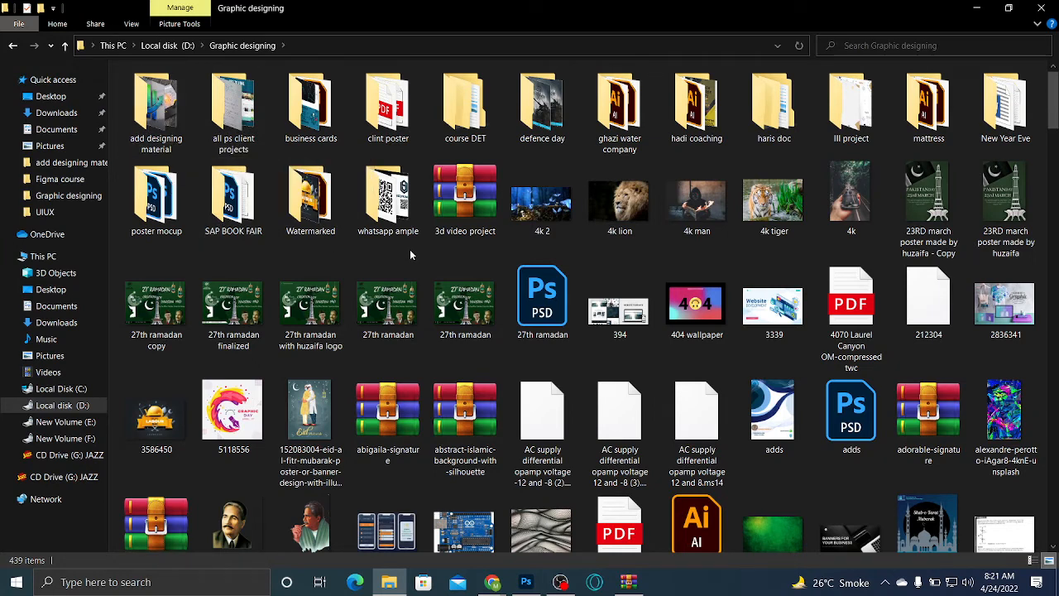
Open the poster mocup folder and view the Untitled-2 JPG image
{"action": "double_click", "coordinate": [180, 228]}
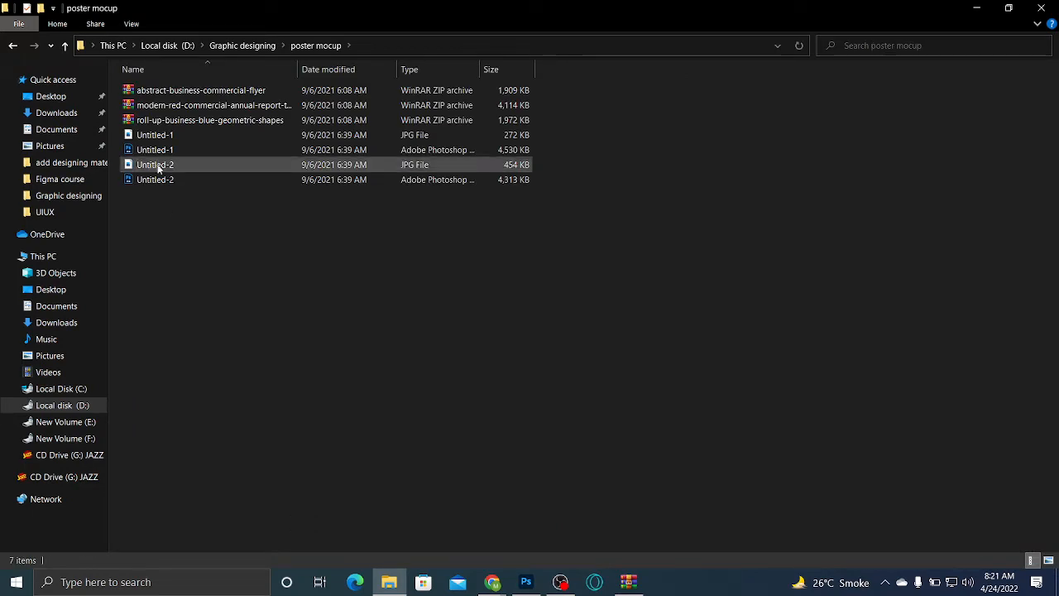
{"action": "left_click", "coordinate": [175, 154]}
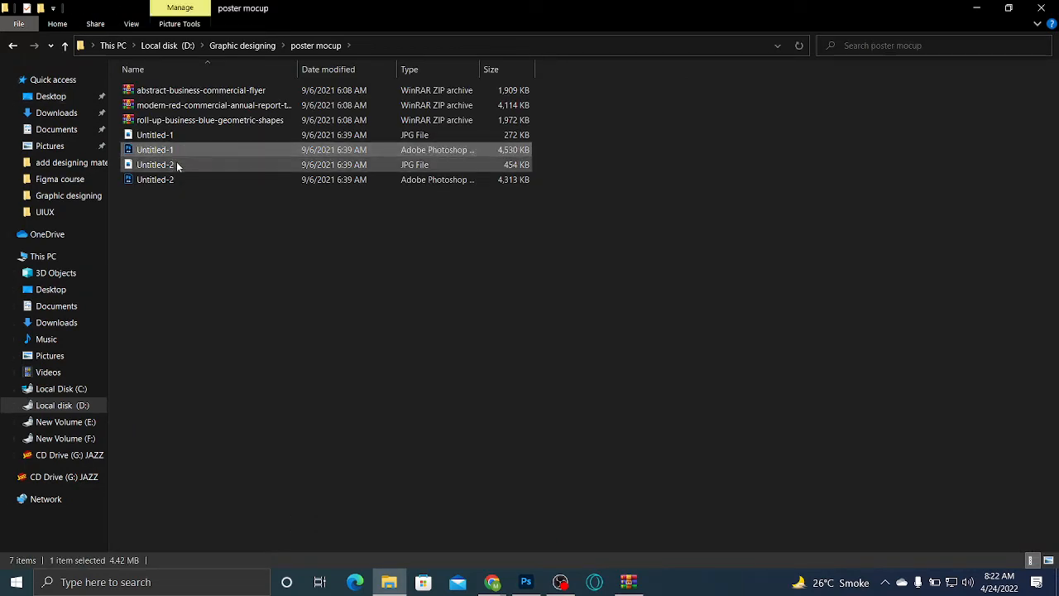
{"action": "double_click", "coordinate": [177, 164]}
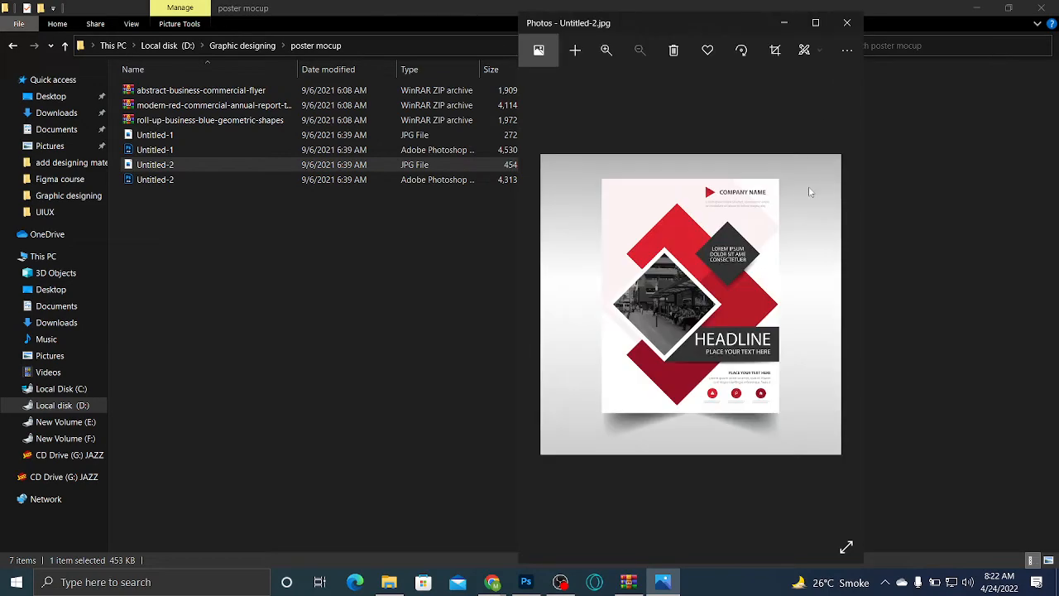
Dismiss the Untitled-2 image, return to the Graphic designing folder, and close the Photos app
{"action": "left_click", "coordinate": [930, 179]}
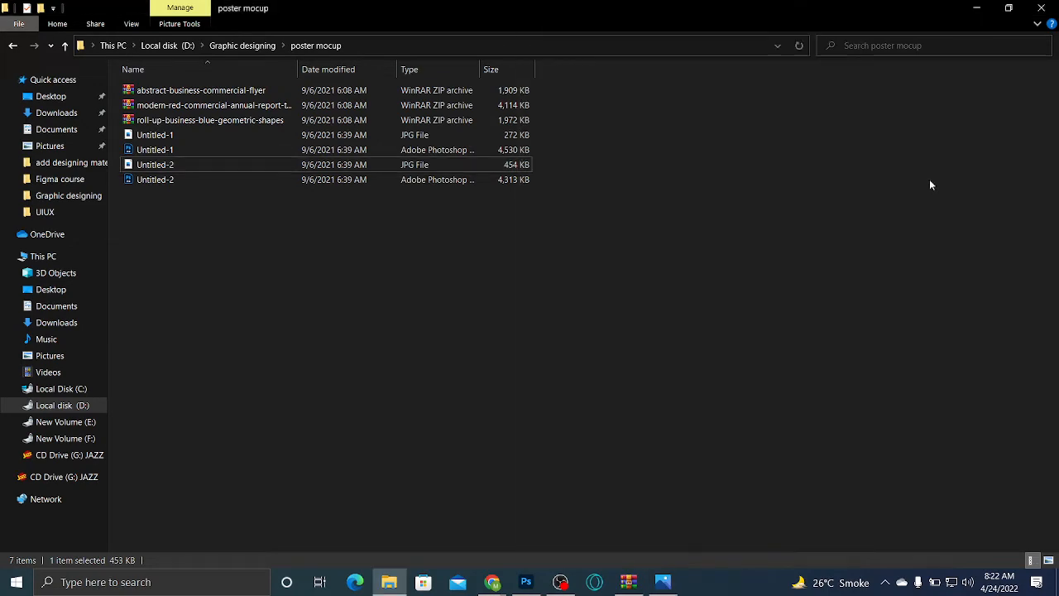
{"action": "left_click", "coordinate": [64, 46]}
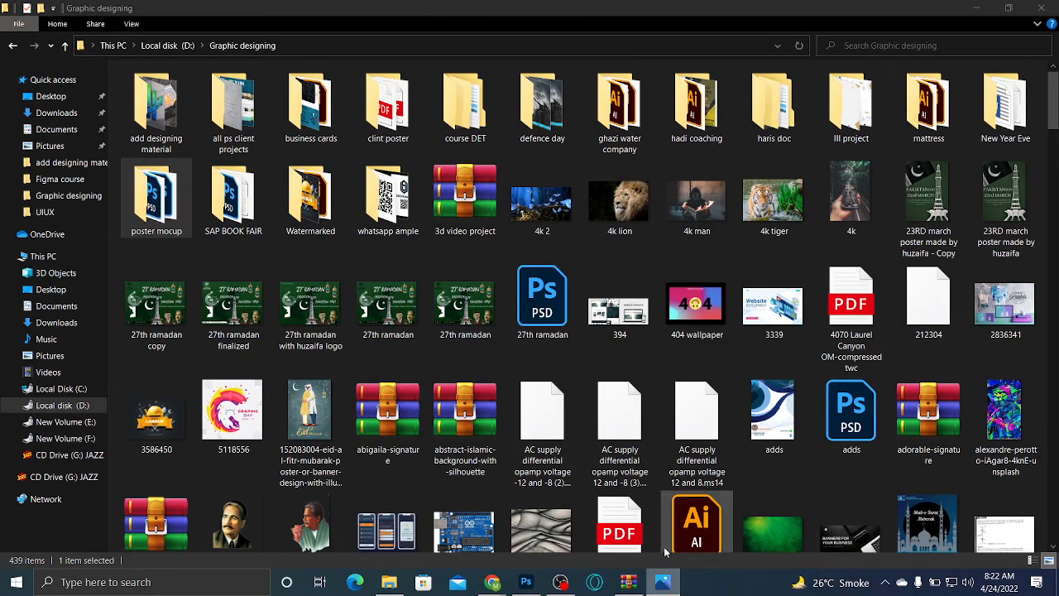
{"action": "right_click", "coordinate": [662, 582]}
{"action": "left_click", "coordinate": [638, 553]}
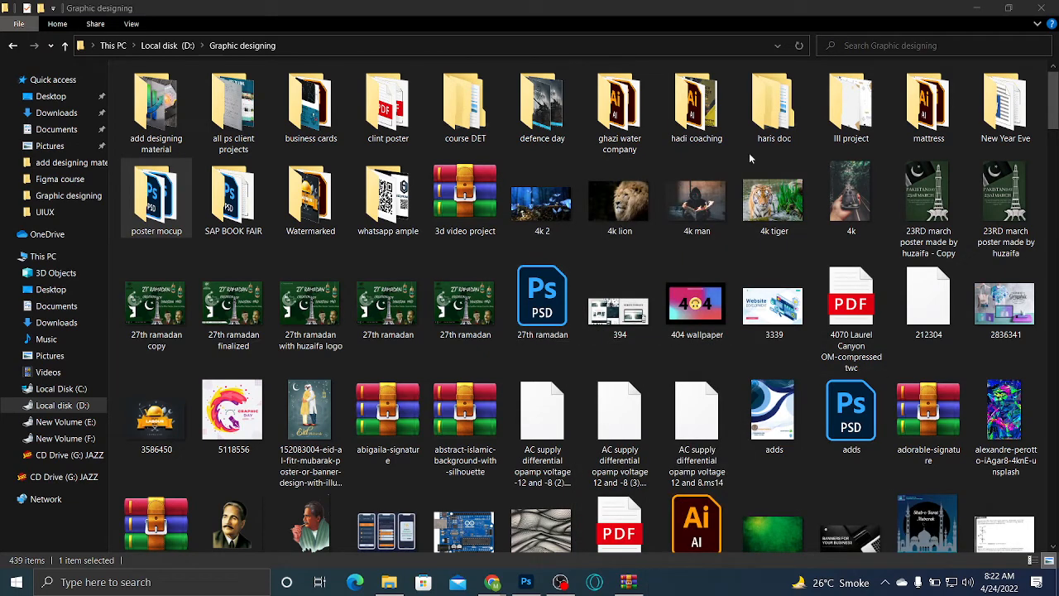
Check New Volume (E:) and New Volume (F:) for sample files, and close File Explorer
{"action": "left_click", "coordinate": [81, 424]}
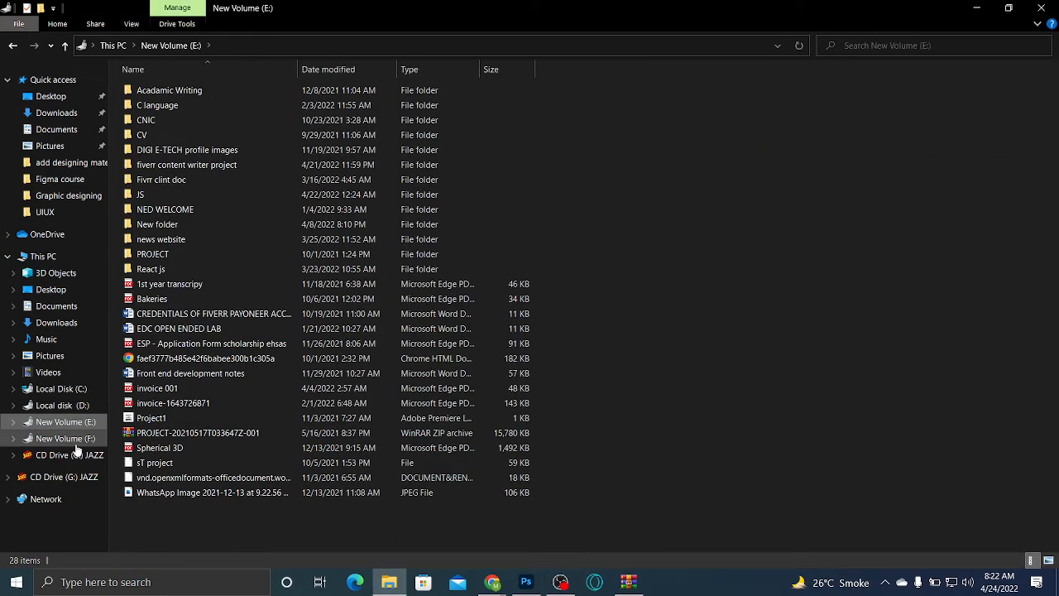
{"action": "left_click", "coordinate": [76, 439]}
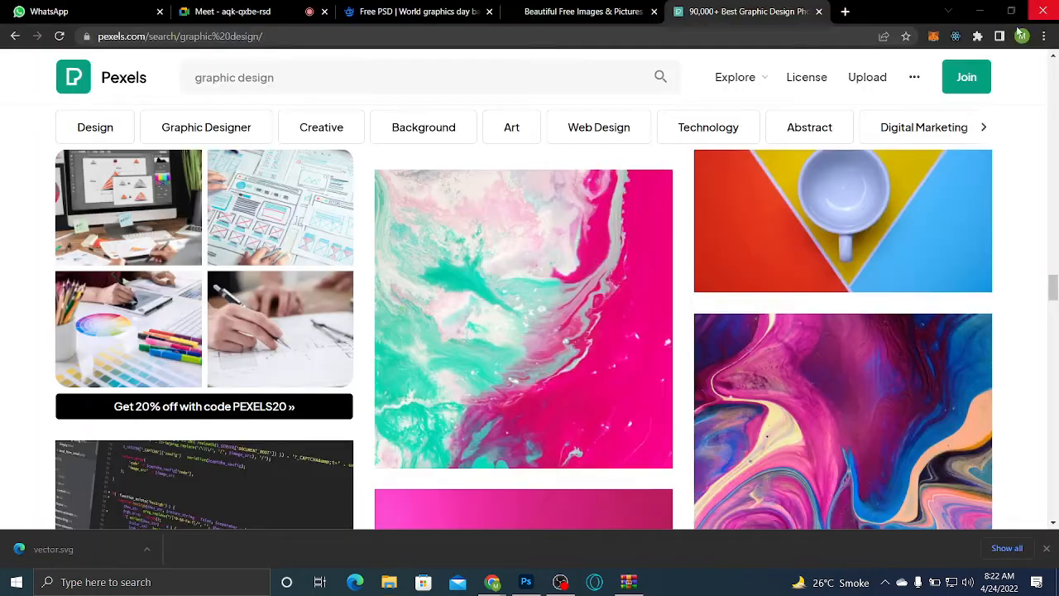
{"action": "left_click", "coordinate": [1042, 7]}
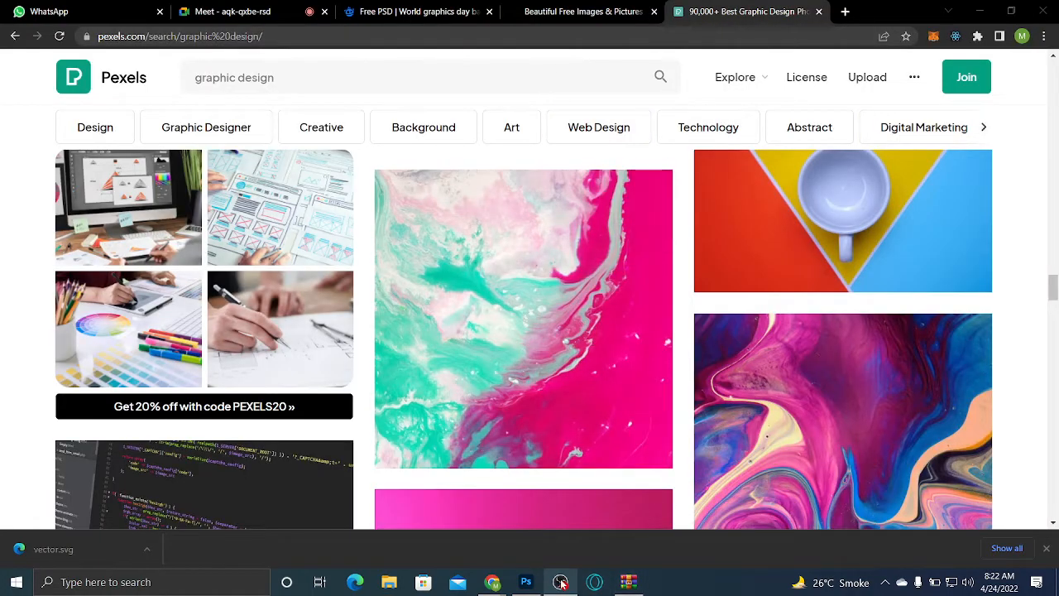
Switch to Photoshop, shift the faint concentric-circle shape near the red ring in 5140226.psd slightly, and return to the Untitled-1 banner
{"action": "left_click", "coordinate": [526, 582]}
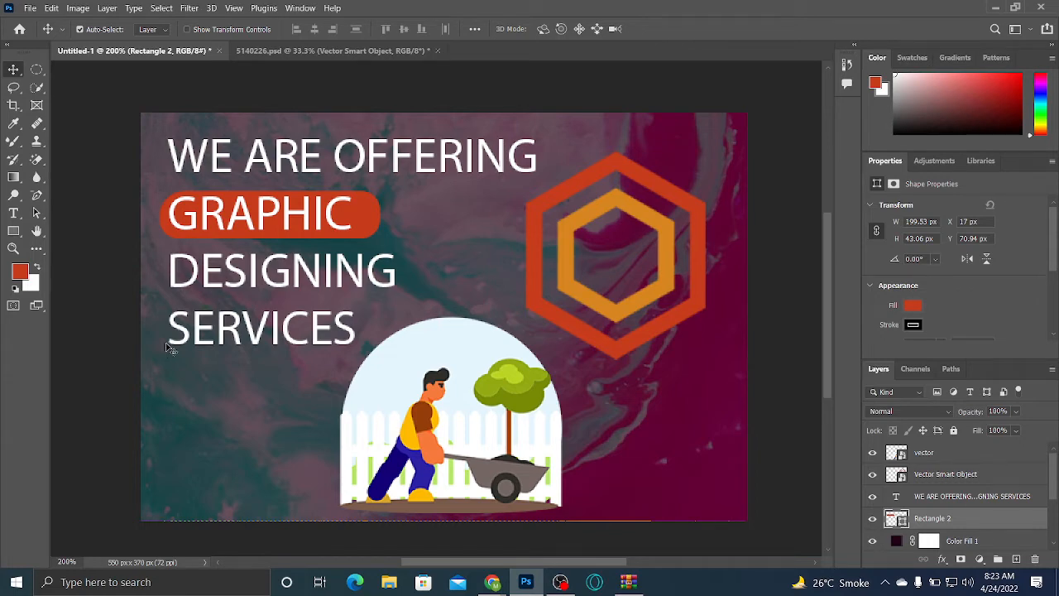
{"action": "left_click", "coordinate": [285, 51]}
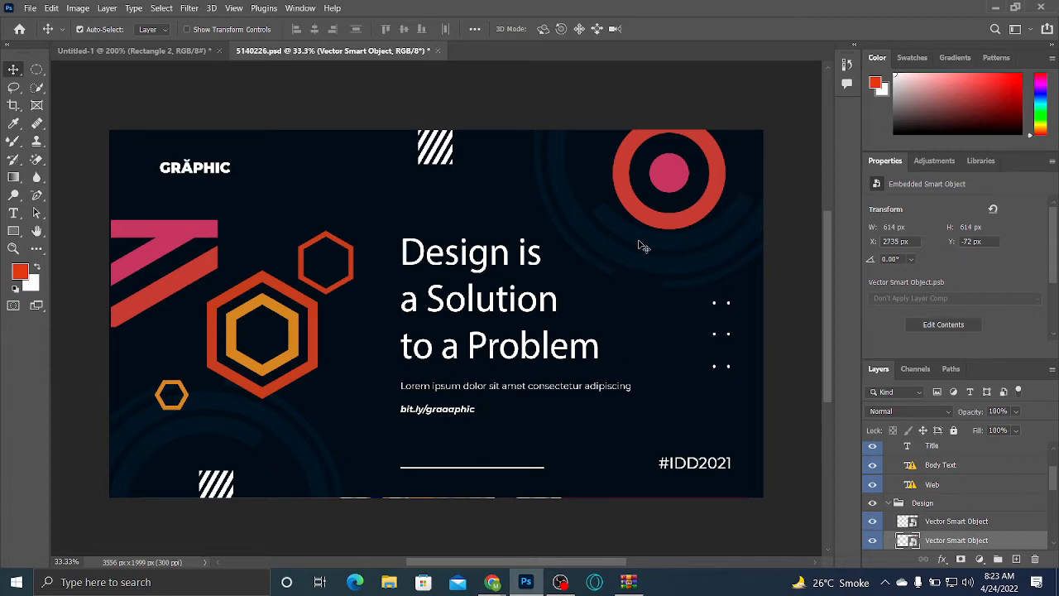
{"action": "left_click_drag", "start_coordinate": [638, 243], "coordinate": [625, 301]}
{"action": "left_click_drag", "start_coordinate": [608, 367], "coordinate": [648, 254]}
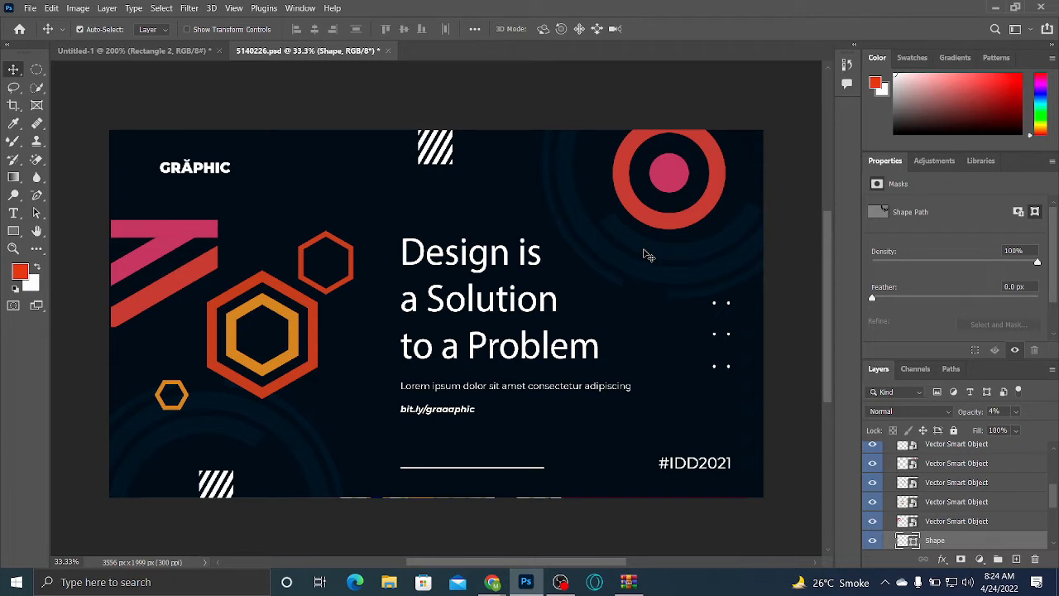
{"action": "left_click", "coordinate": [132, 50]}
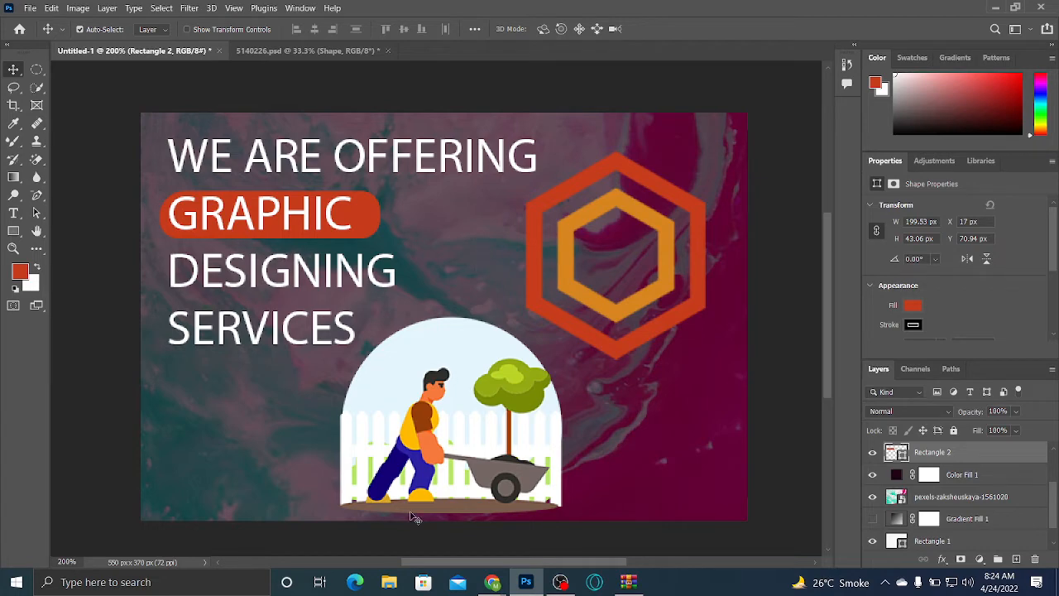
Switch to the Google Meet call in Chrome, read the in-call messages, and return to Photoshop
{"action": "mouse_move", "coordinate": [492, 582]}
{"action": "left_click", "coordinate": [476, 556]}
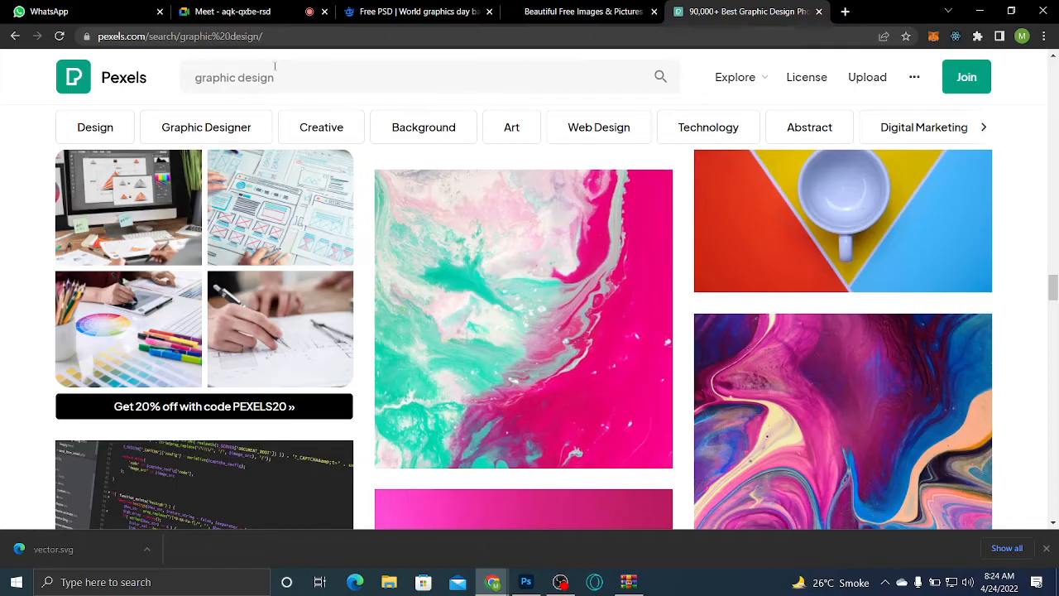
{"action": "left_click", "coordinate": [266, 12]}
{"action": "left_click", "coordinate": [670, 128]}
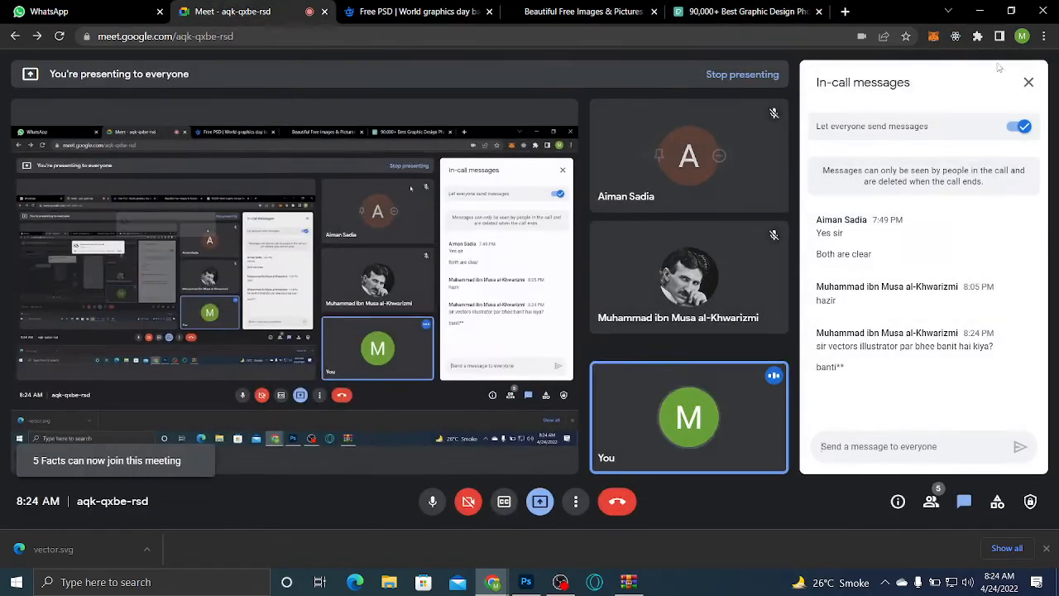
{"action": "key", "text": "alt+Tab"}
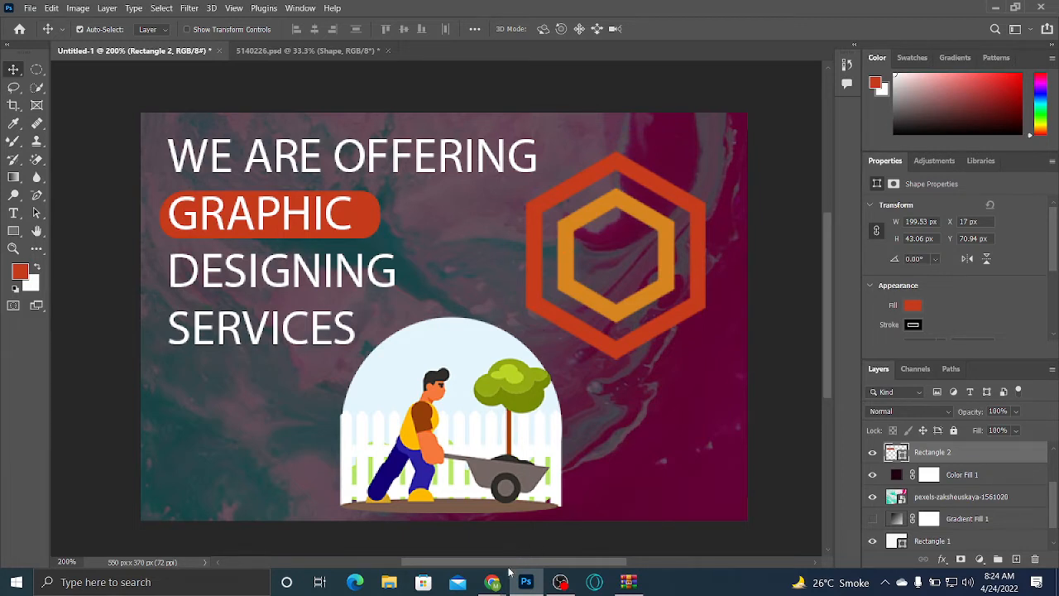
Switch to Unsplash in Chrome and search its photos for "people"
{"action": "mouse_move", "coordinate": [504, 585]}
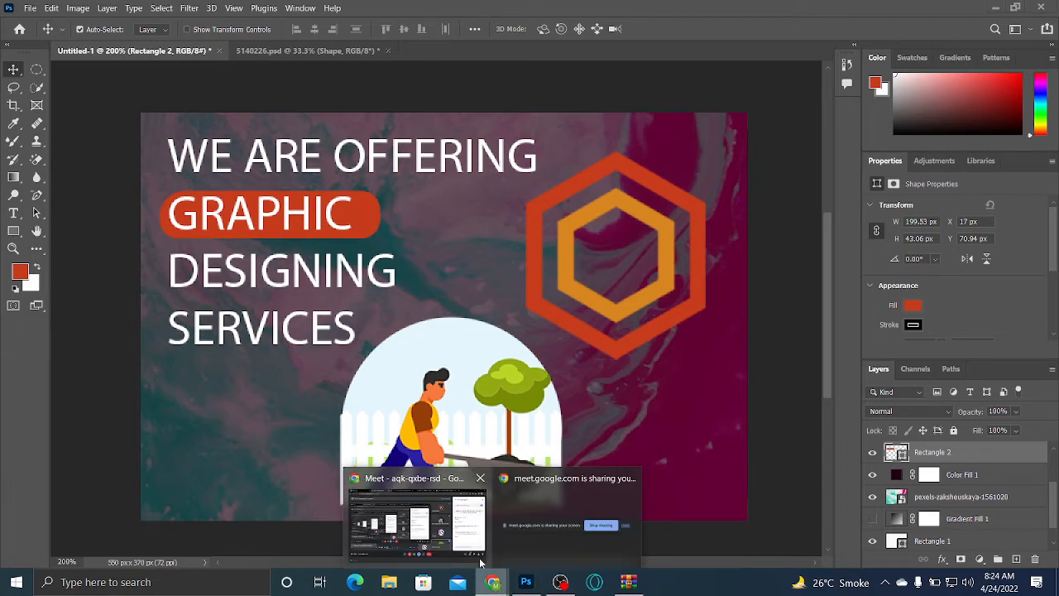
{"action": "left_click", "coordinate": [480, 562]}
{"action": "left_click", "coordinate": [583, 11]}
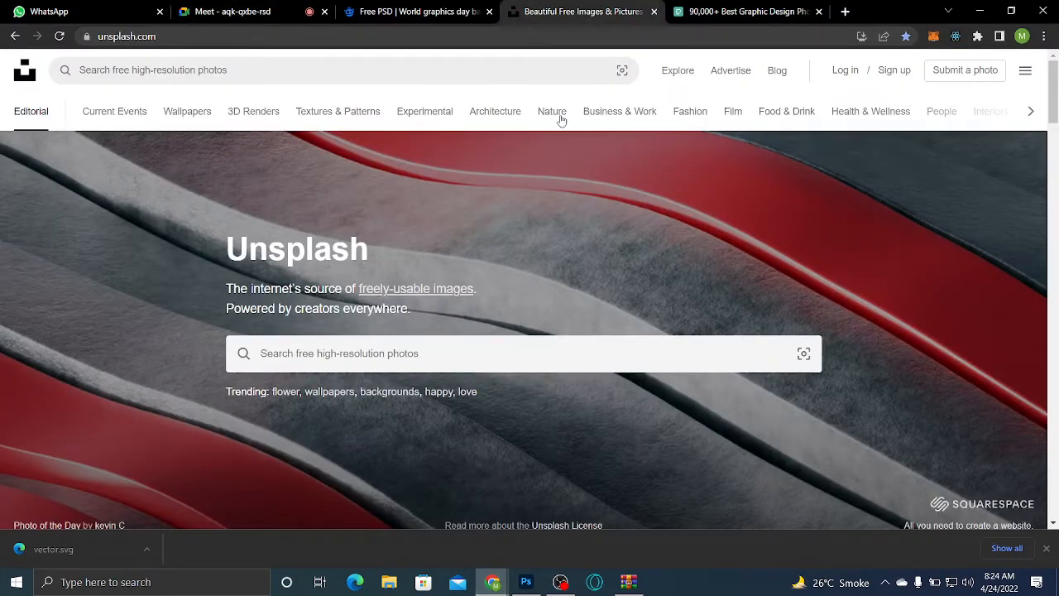
{"action": "left_click", "coordinate": [569, 72]}
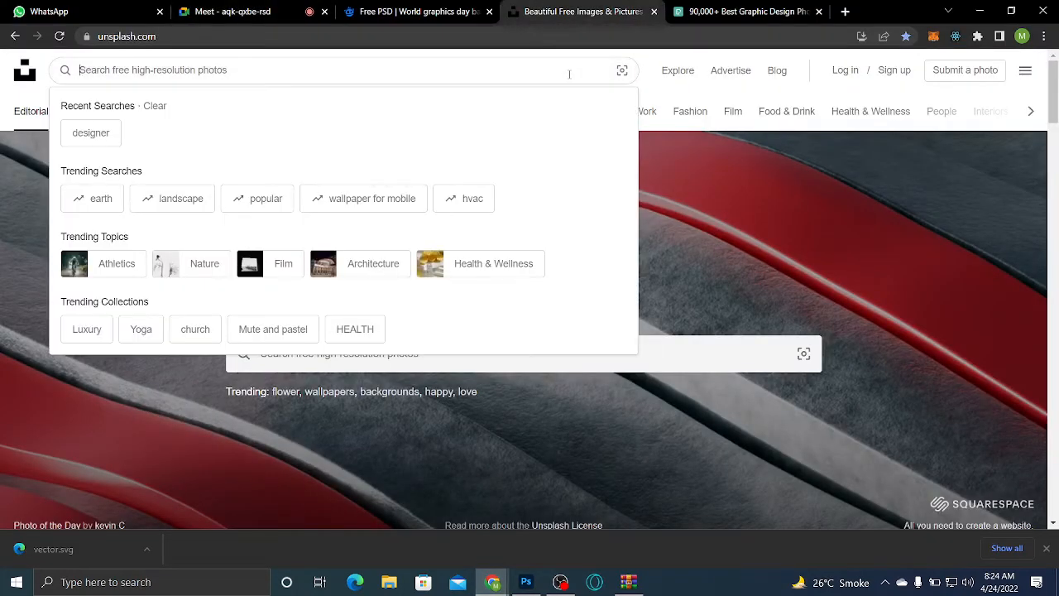
{"action": "type", "text": "peop"}
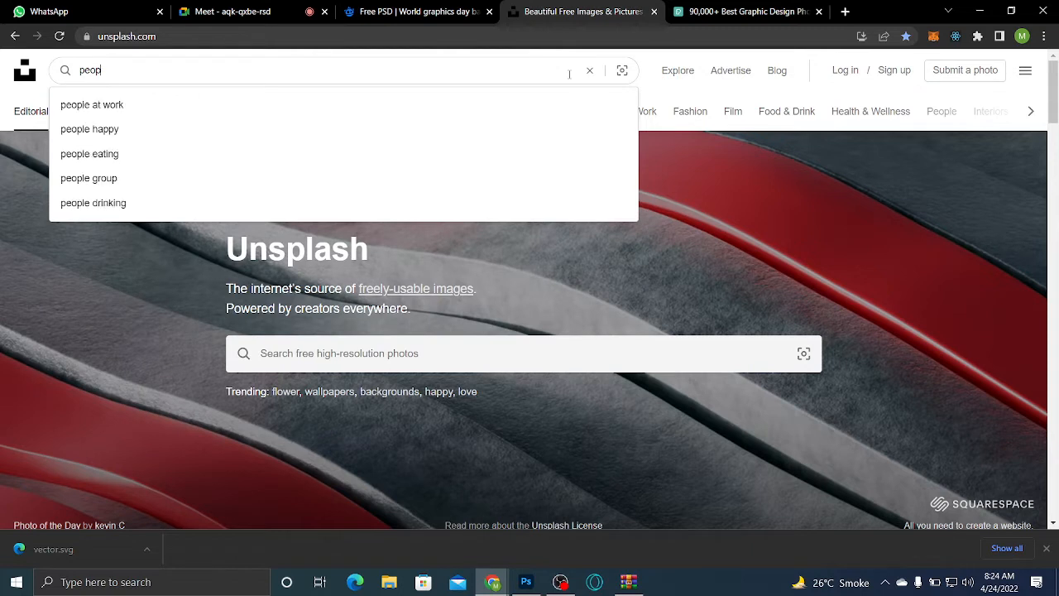
{"action": "type", "text": "le"}
{"action": "key", "text": "Return"}
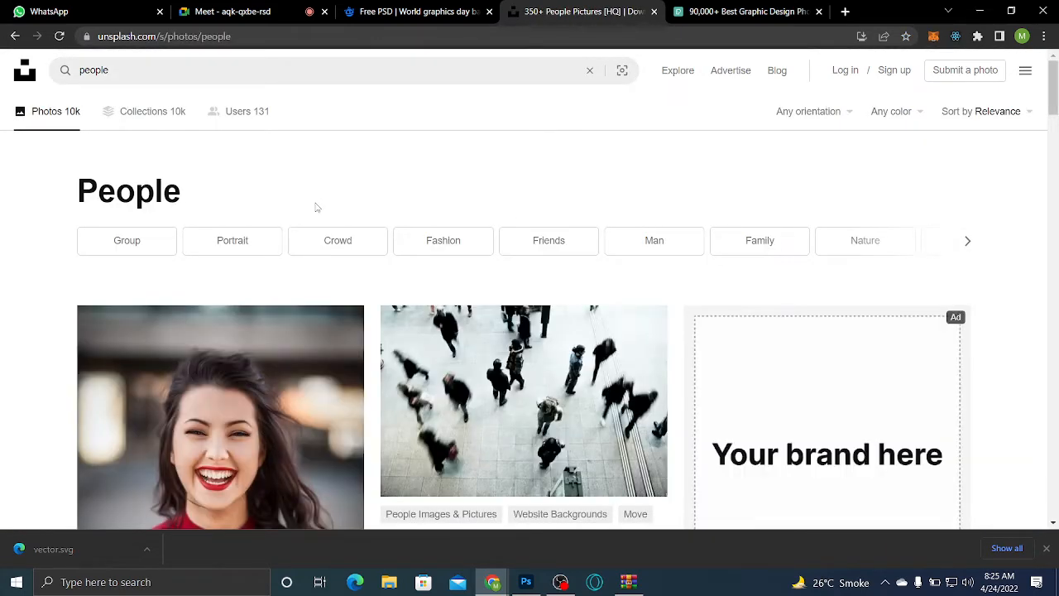
Download the photo of the smiling man in a light blue shirt as a JPEG image into the Figma course folder
{"action": "left_click_drag", "start_coordinate": [1057, 101], "coordinate": [1054, 189]}
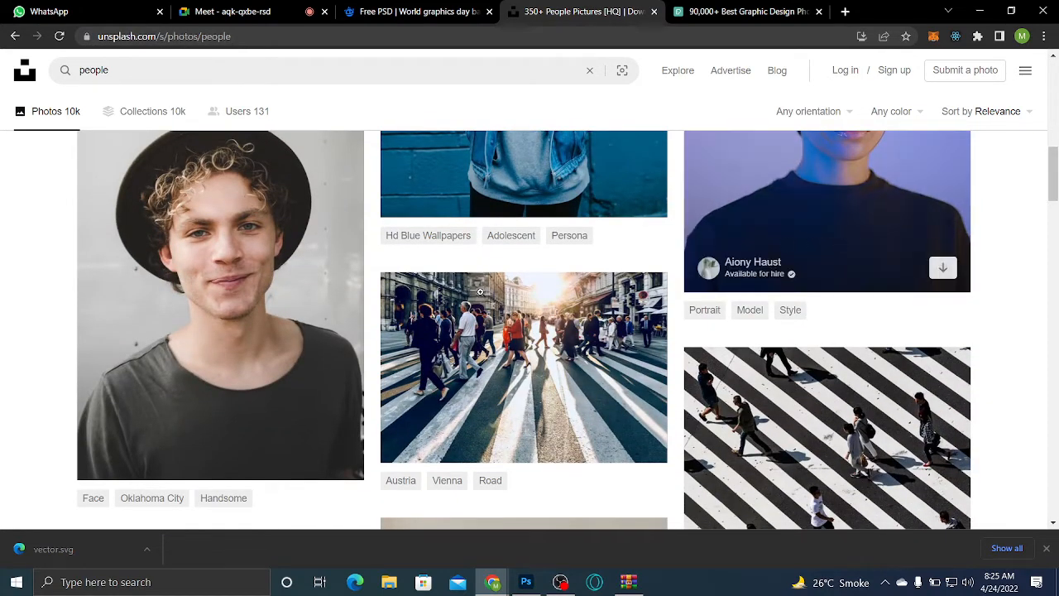
{"action": "left_click_drag", "start_coordinate": [1055, 175], "coordinate": [1049, 262]}
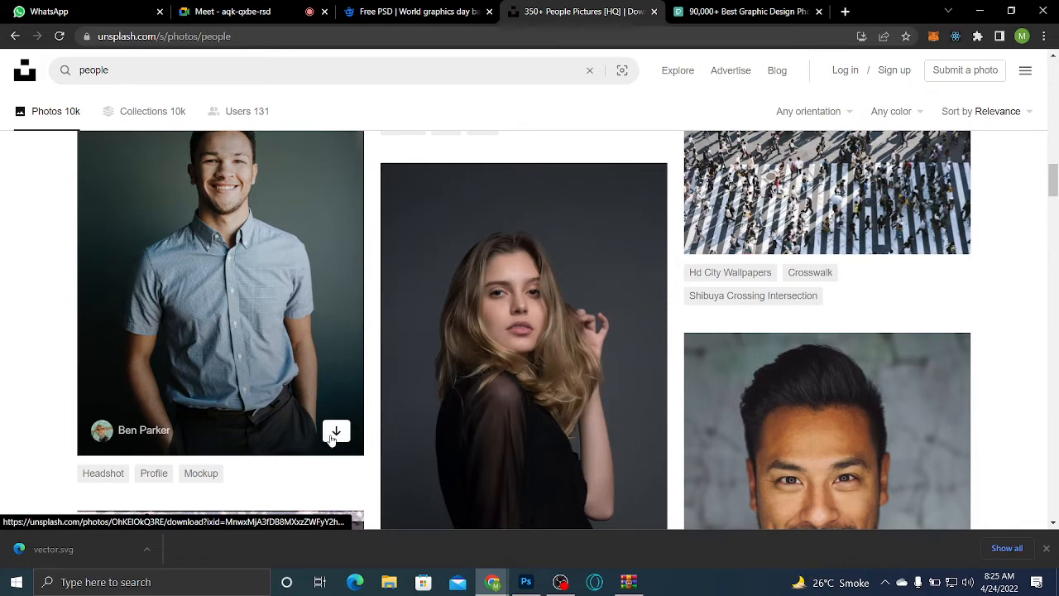
{"action": "left_click", "coordinate": [333, 435]}
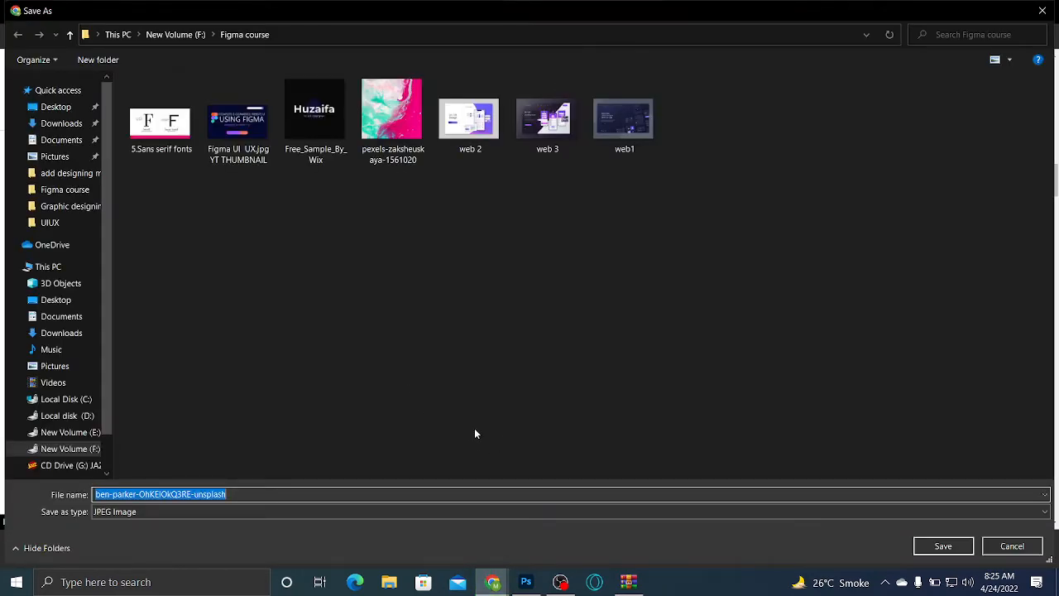
{"action": "left_click", "coordinate": [927, 546]}
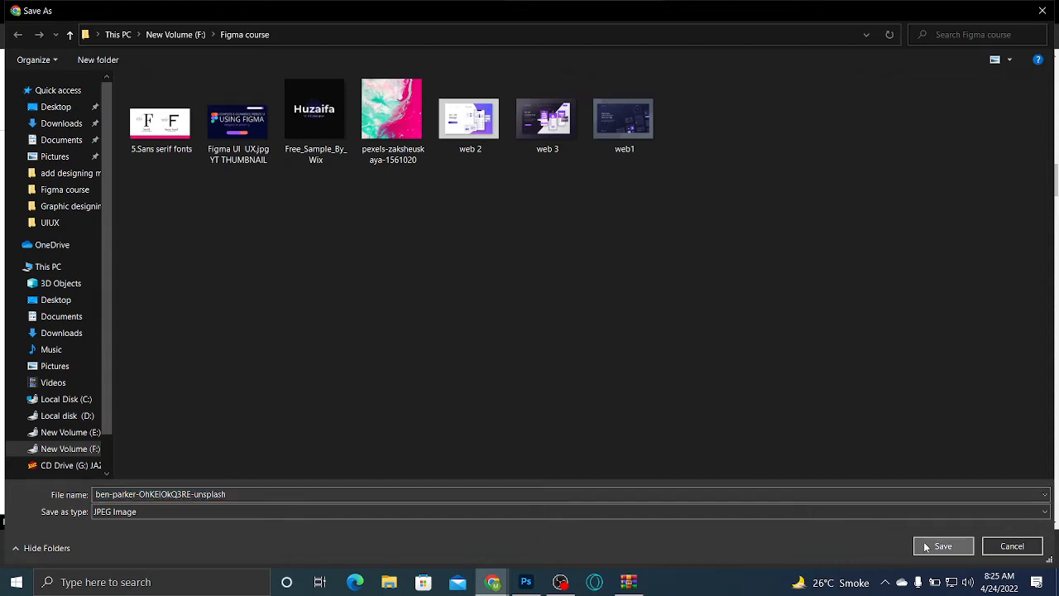
Switch to 5140226.psd in Photoshop and move the faint arcs and the red-and-pink ring toward the upper-right corner, placing the ring at X 2871 px, Y -146 px
{"action": "left_click", "coordinate": [517, 586]}
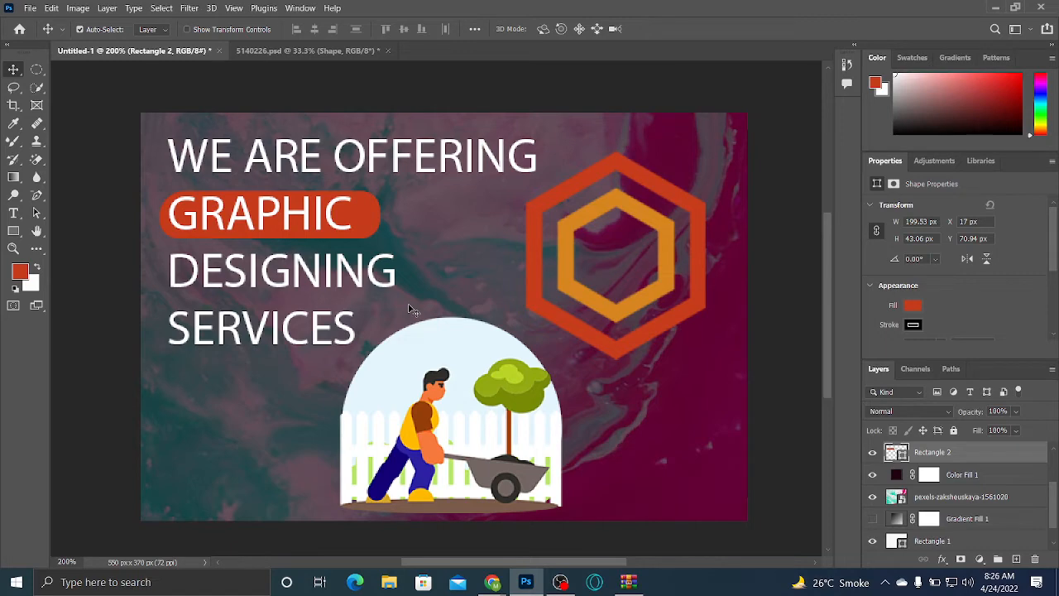
{"action": "left_click", "coordinate": [347, 52]}
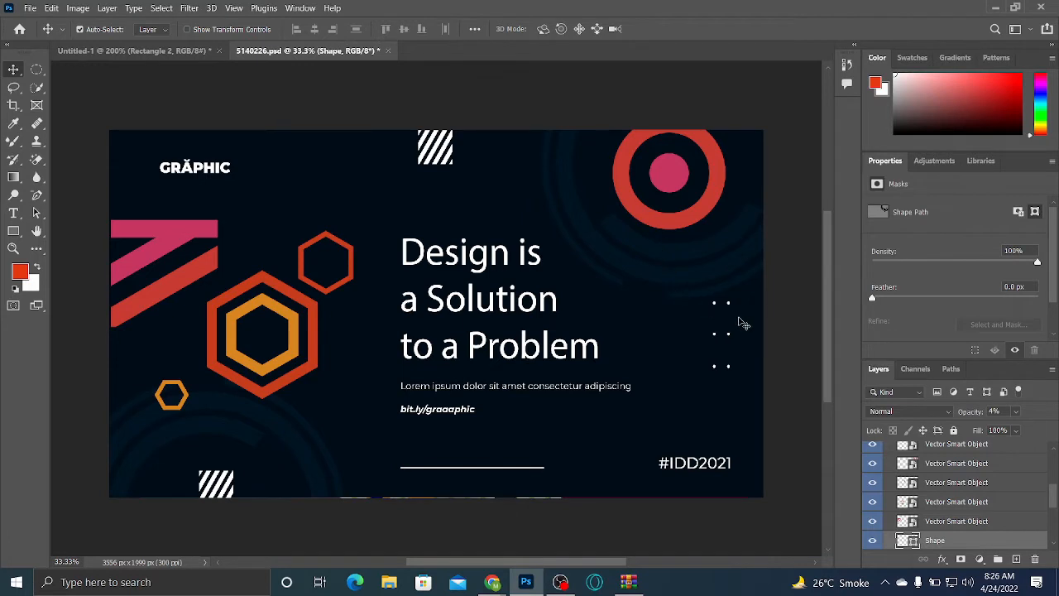
{"action": "left_click_drag", "start_coordinate": [748, 228], "coordinate": [765, 216]}
{"action": "left_click", "coordinate": [689, 178]}
{"action": "mouse_move", "coordinate": [688, 179]}
{"action": "left_mouse_down"}
{"action": "mouse_move", "coordinate": [717, 165]}
{"action": "mouse_move", "coordinate": [700, 171]}
{"action": "left_mouse_up"}
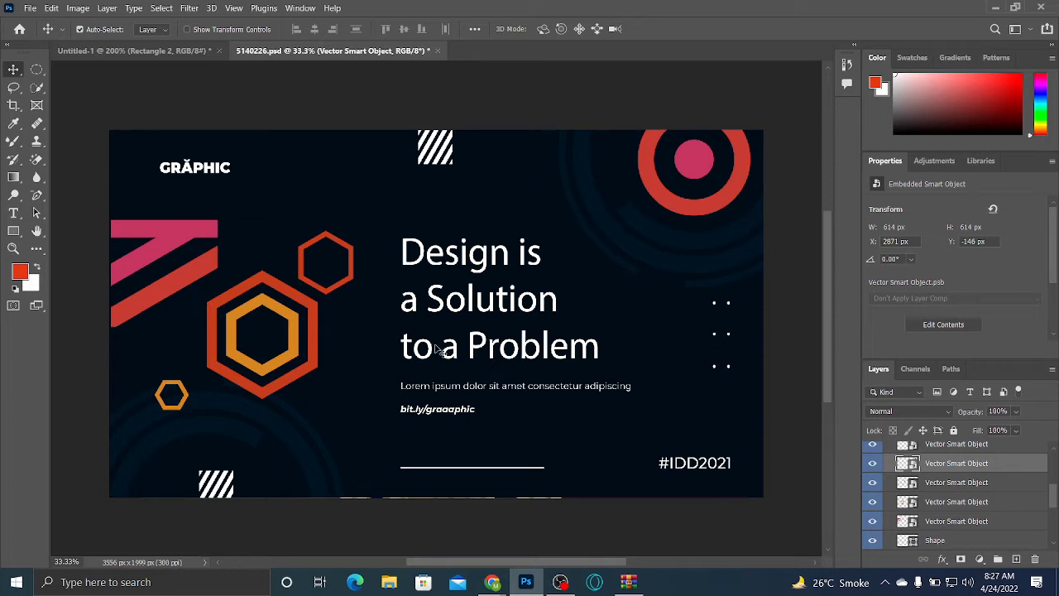
Switch to Freepik in Chrome, dismiss the attribution notice, and close the World graphics day banner template to return to the graphics results
{"action": "left_click", "coordinate": [492, 582]}
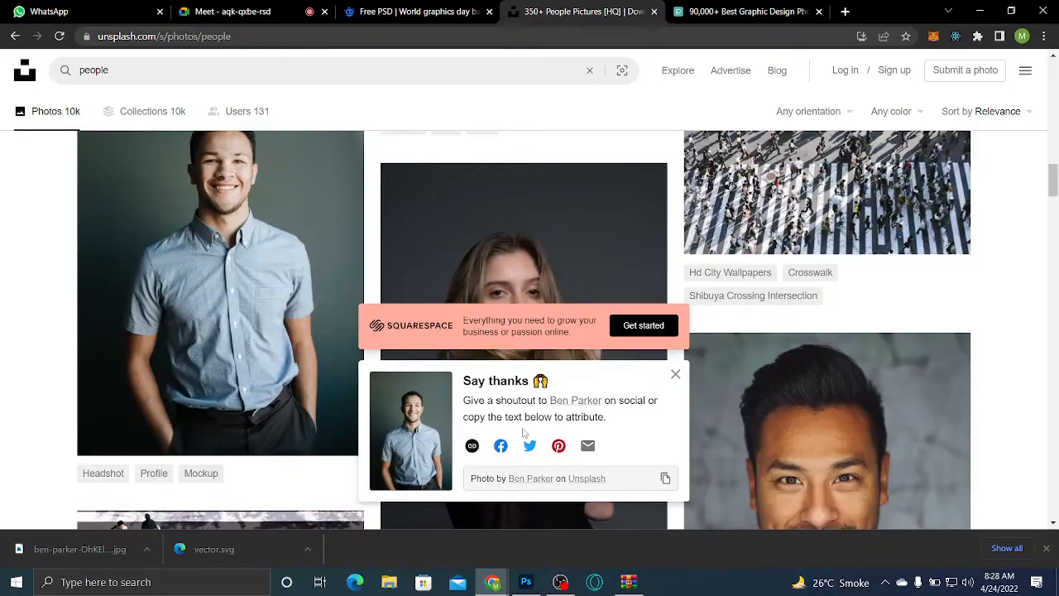
{"action": "left_click", "coordinate": [464, 12]}
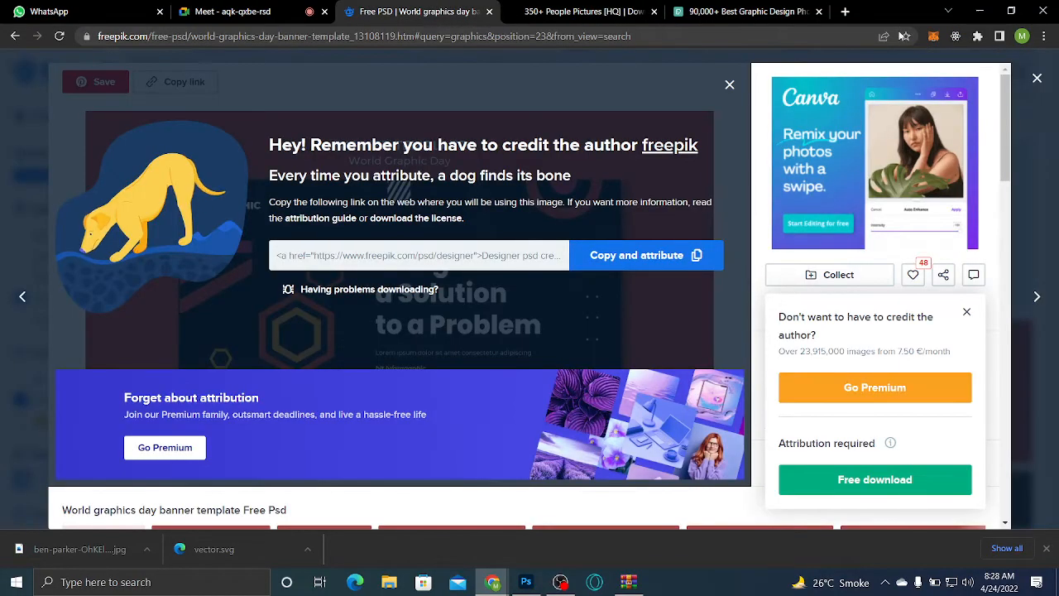
{"action": "left_click", "coordinate": [729, 85]}
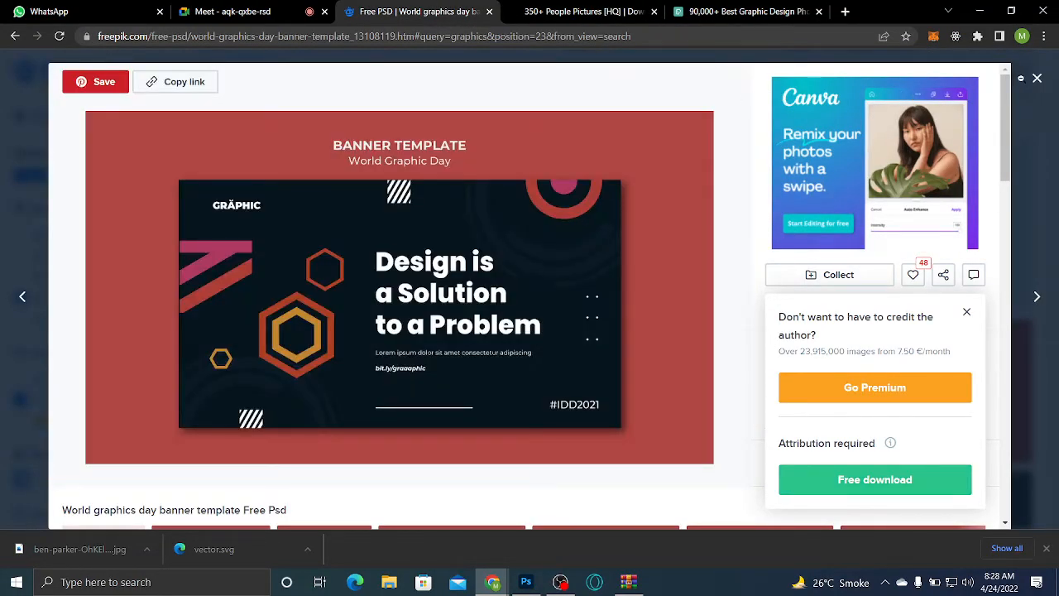
{"action": "left_click", "coordinate": [1037, 78]}
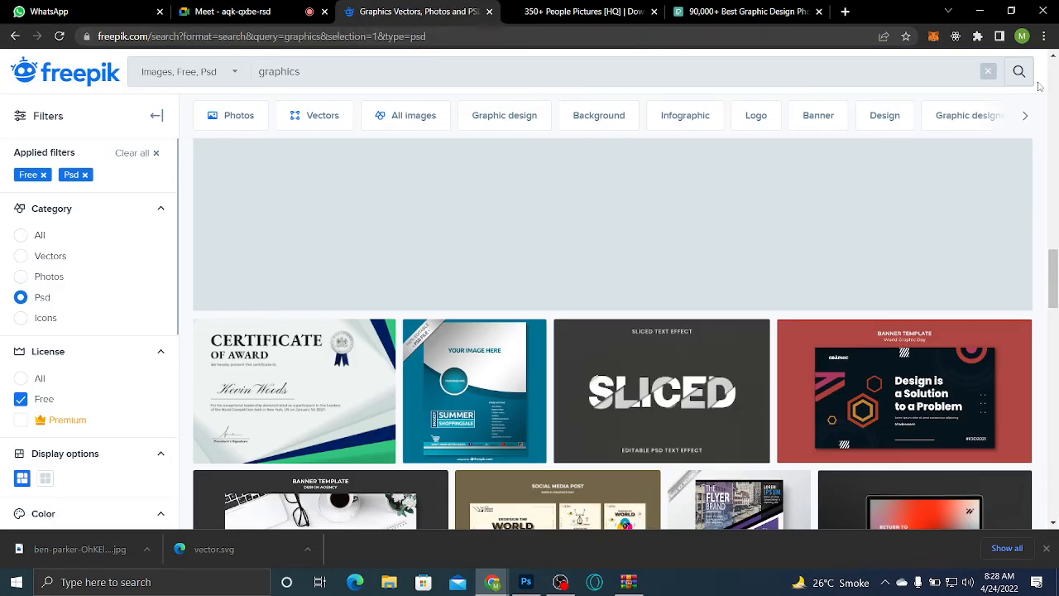
Browse the free PSD results, view the World graphics day landing page template, and switch back to Photoshop
{"action": "scroll", "coordinate": [1053, 306], "scroll_direction": "down", "scroll_amount": 1}
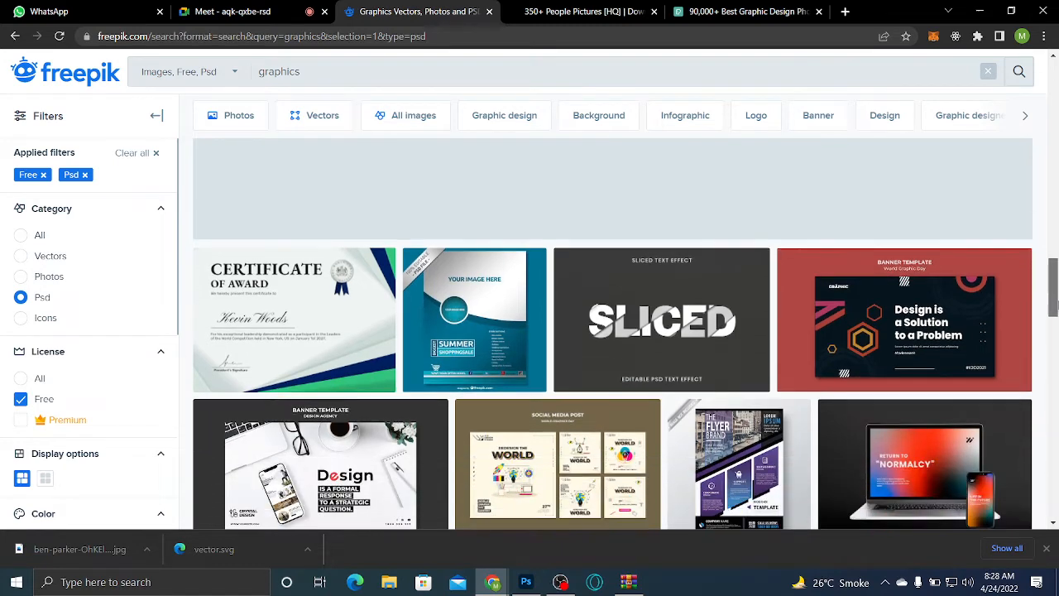
{"action": "left_click_drag", "start_coordinate": [1054, 307], "coordinate": [1053, 361]}
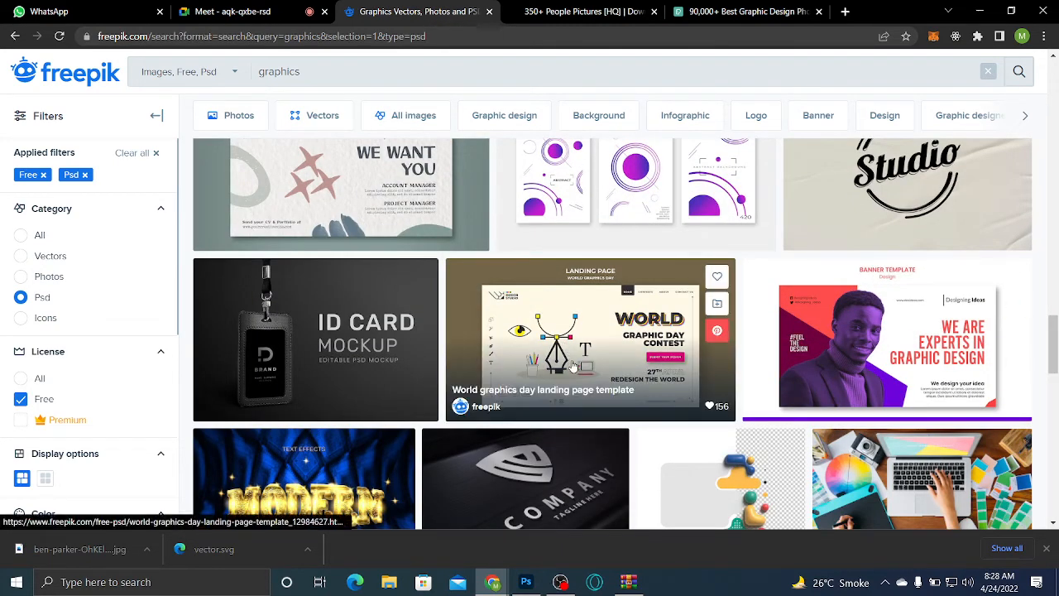
{"action": "left_click", "coordinate": [553, 353]}
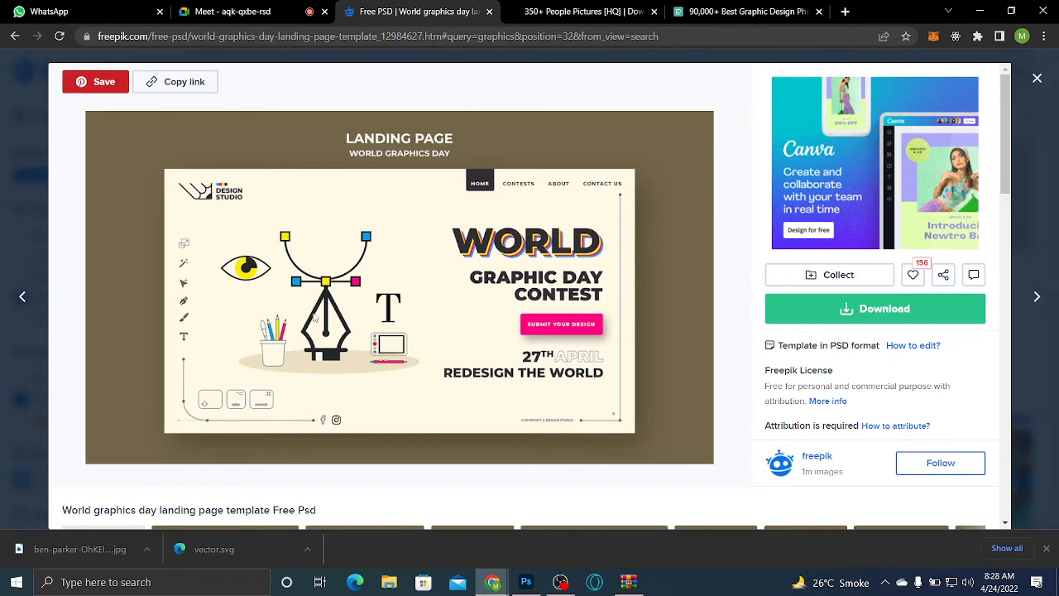
{"action": "left_click", "coordinate": [526, 581]}
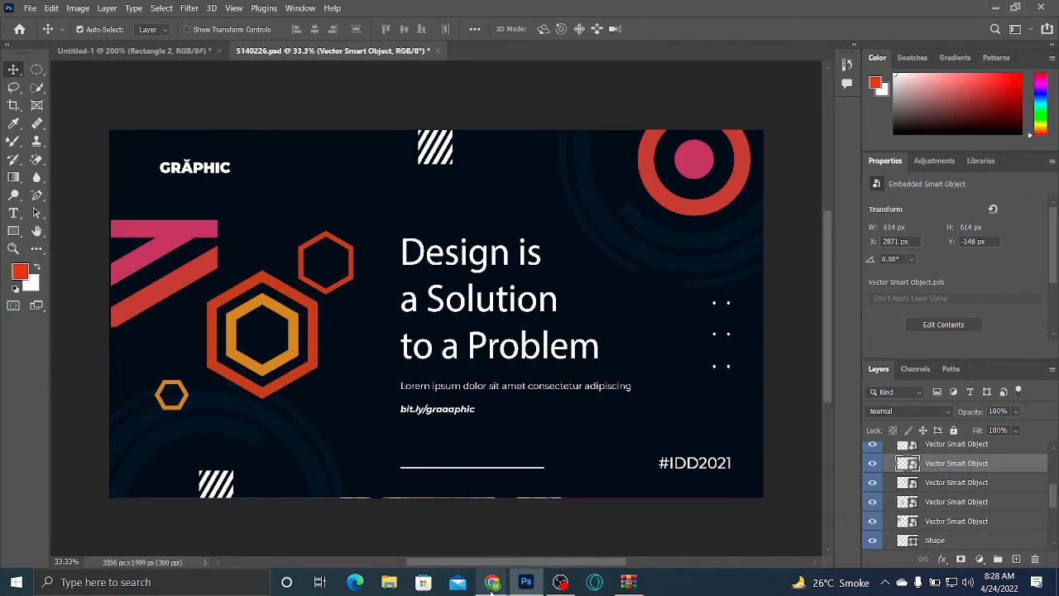
Switch to the browser, close the template preview and browse Freepik's free PSD results for "graphics"
{"action": "mouse_move", "coordinate": [492, 580]}
{"action": "left_click", "coordinate": [472, 562]}
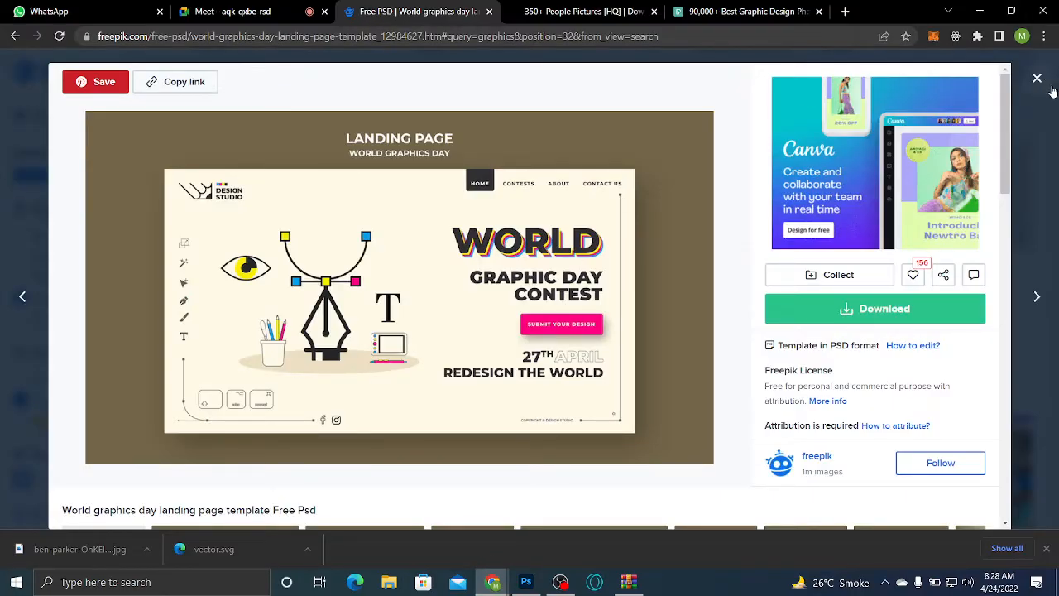
{"action": "left_click", "coordinate": [1046, 104]}
{"action": "left_click_drag", "start_coordinate": [1056, 330], "coordinate": [1055, 351]}
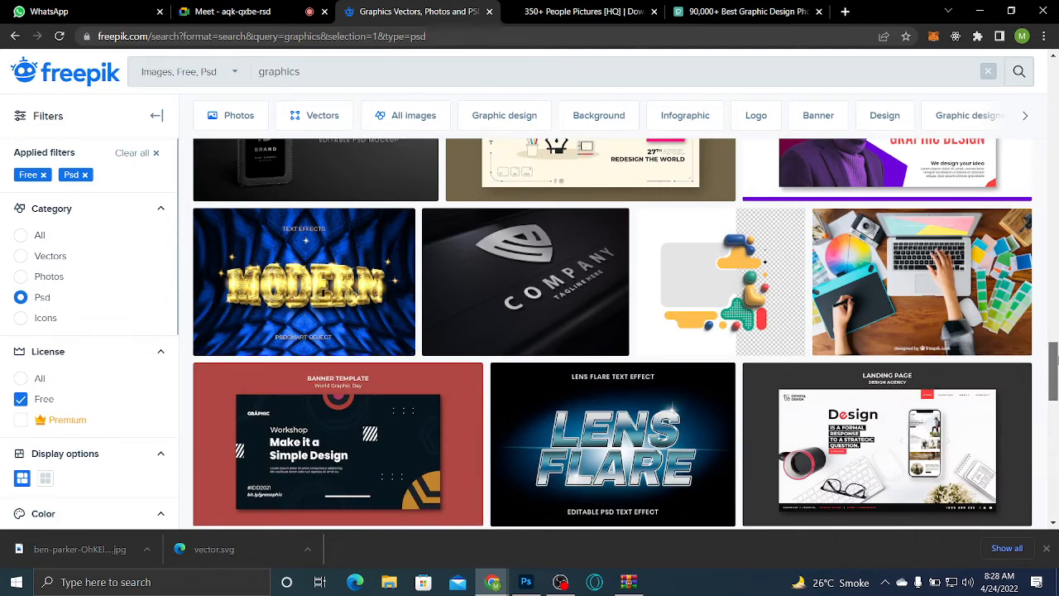
{"action": "left_click_drag", "start_coordinate": [1057, 359], "coordinate": [1054, 81]}
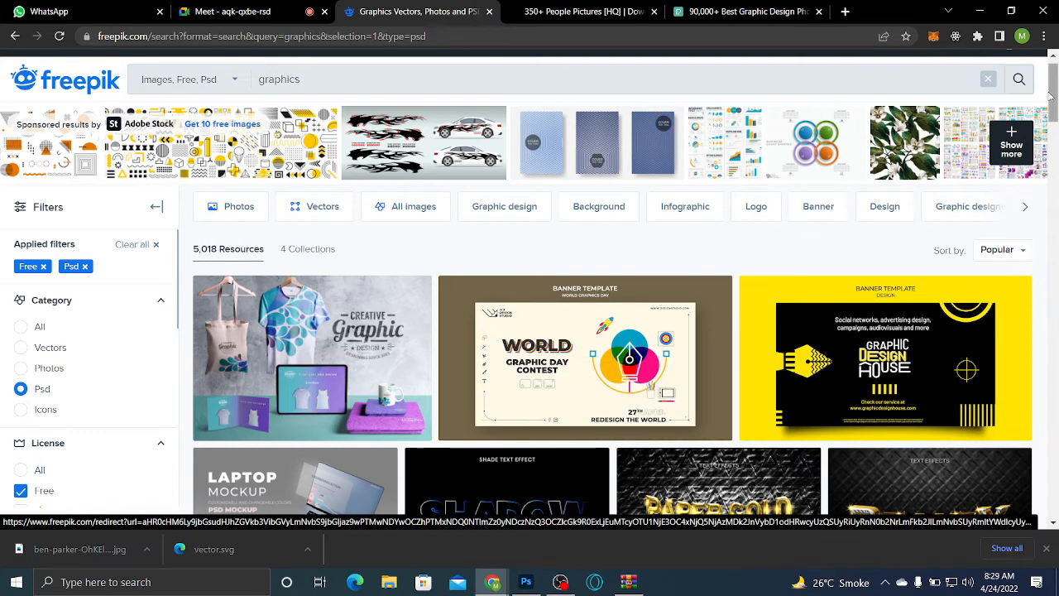
{"action": "left_click_drag", "start_coordinate": [1050, 96], "coordinate": [1054, 174]}
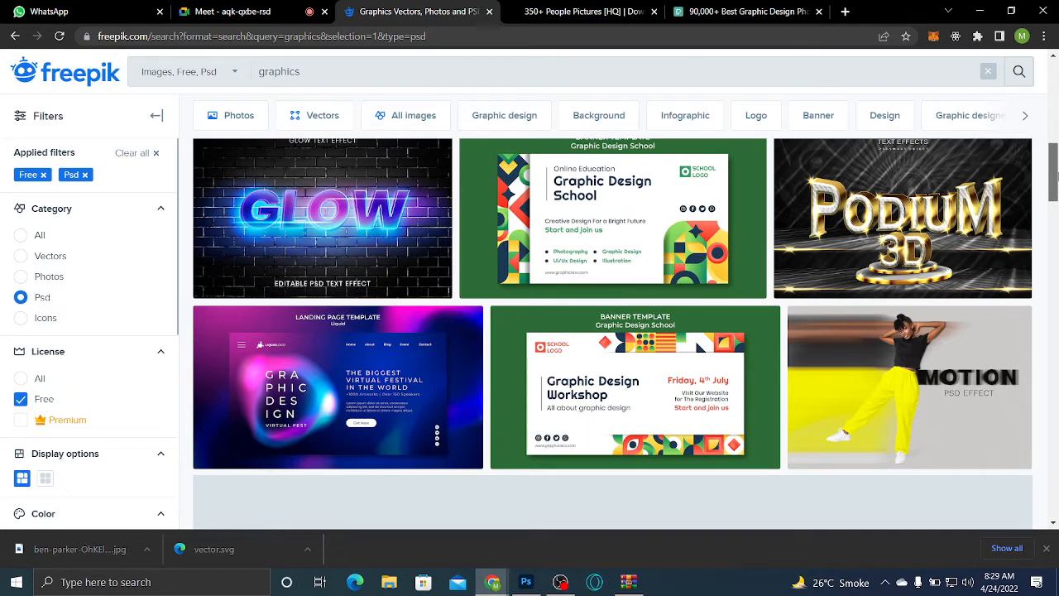
{"action": "left_click_drag", "start_coordinate": [1053, 172], "coordinate": [1053, 190]}
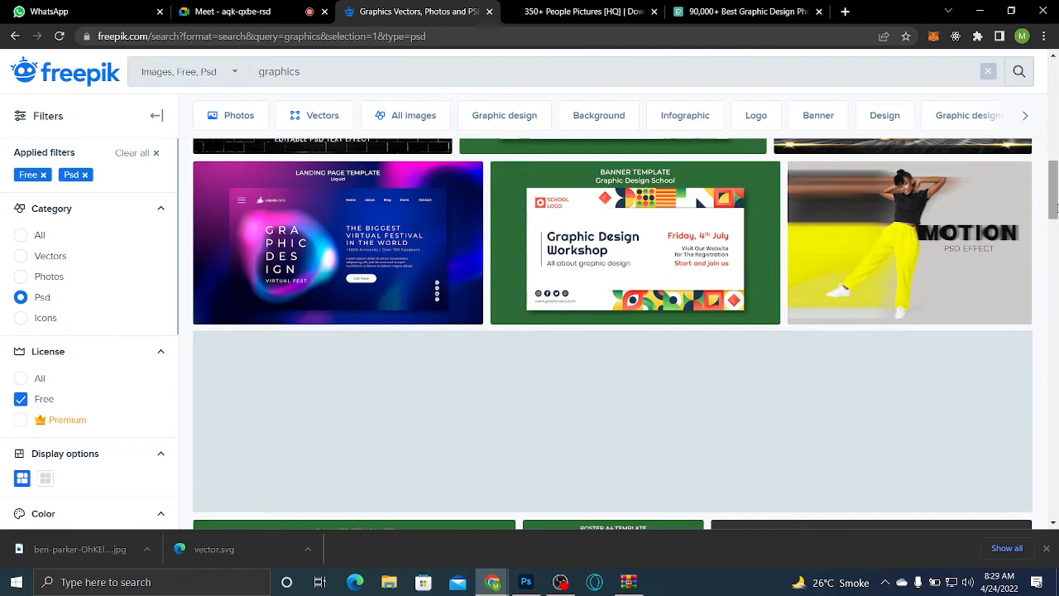
{"action": "left_click_drag", "start_coordinate": [1056, 213], "coordinate": [1058, 277]}
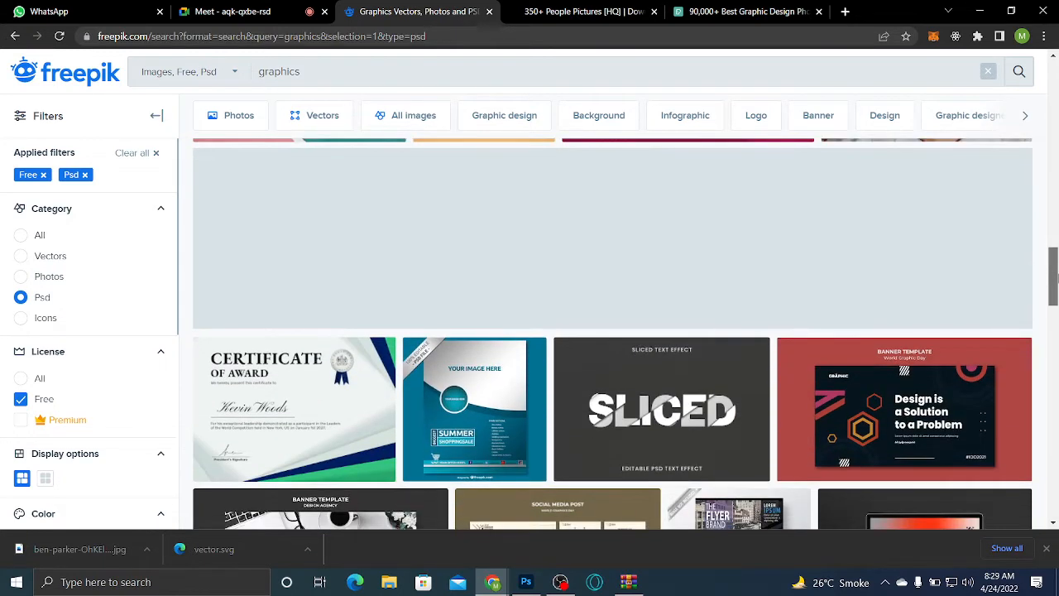
{"action": "left_click", "coordinate": [1047, 549]}
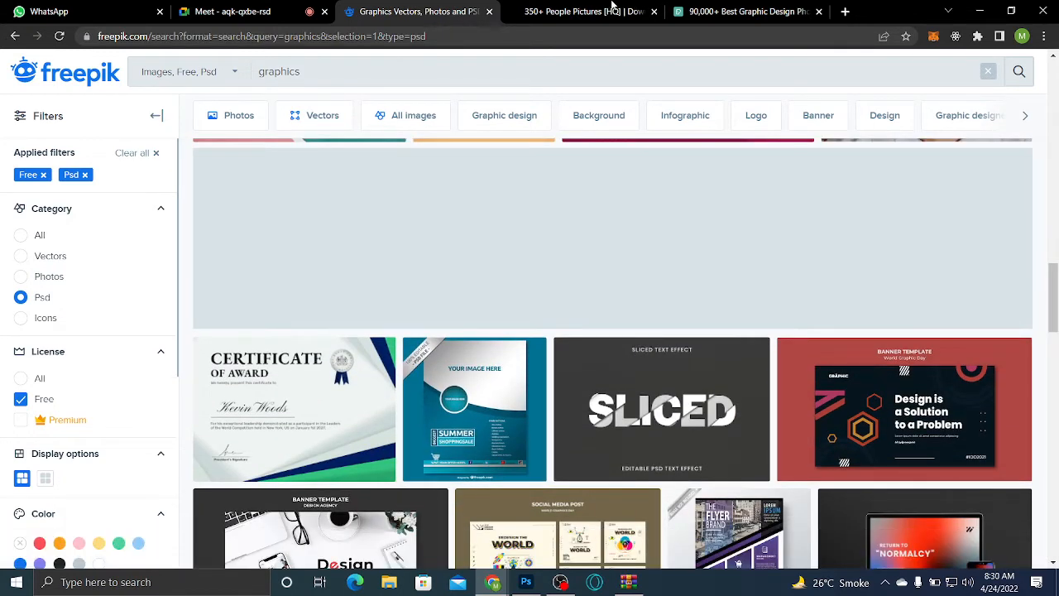
{"action": "left_click", "coordinate": [610, 10]}
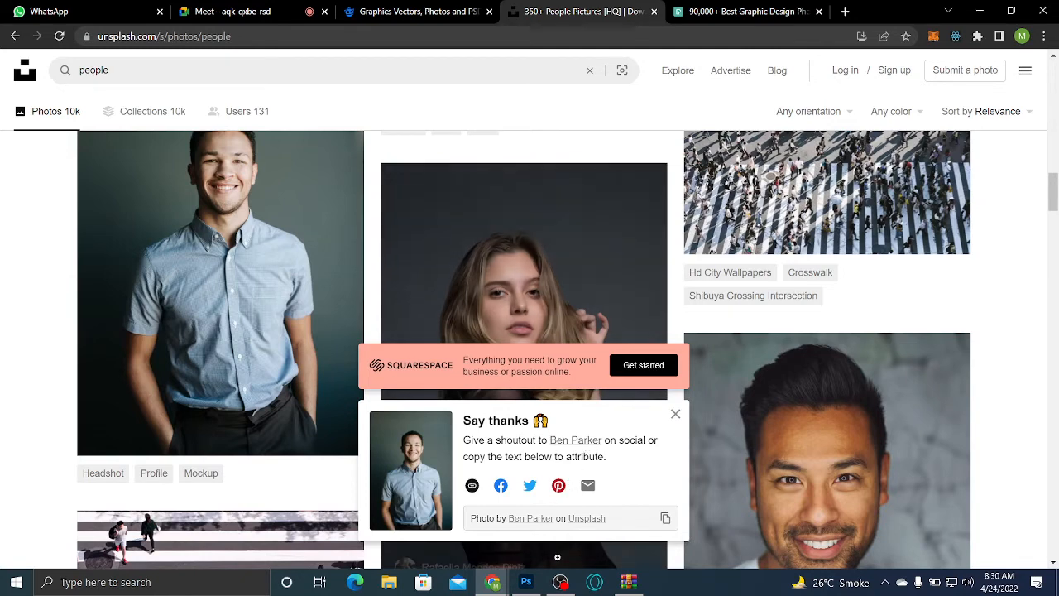
{"action": "left_click", "coordinate": [185, 8]}
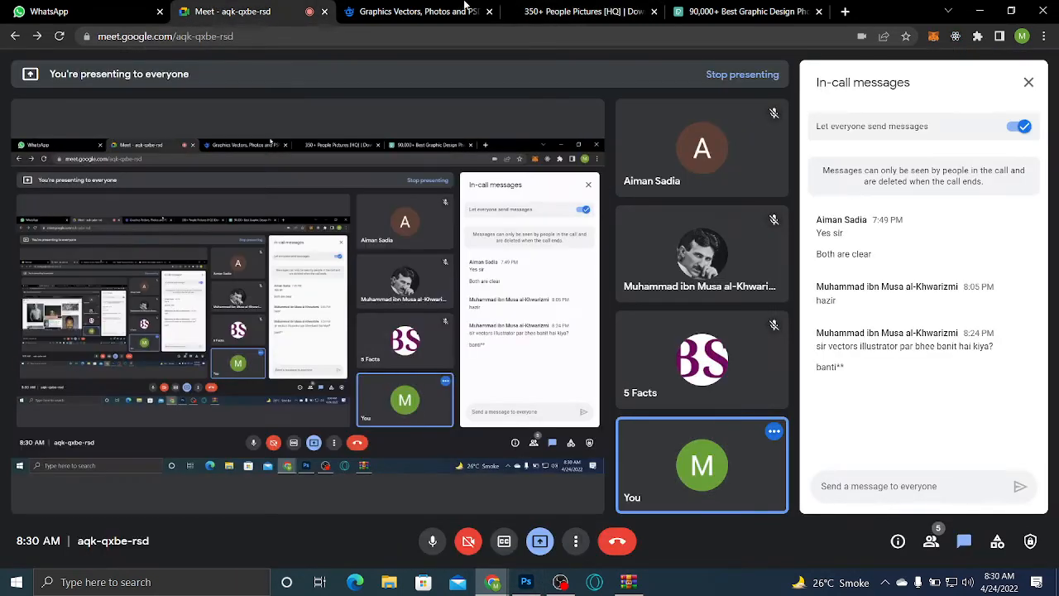
{"action": "left_click", "coordinate": [464, 9]}
{"action": "left_click", "coordinate": [525, 582]}
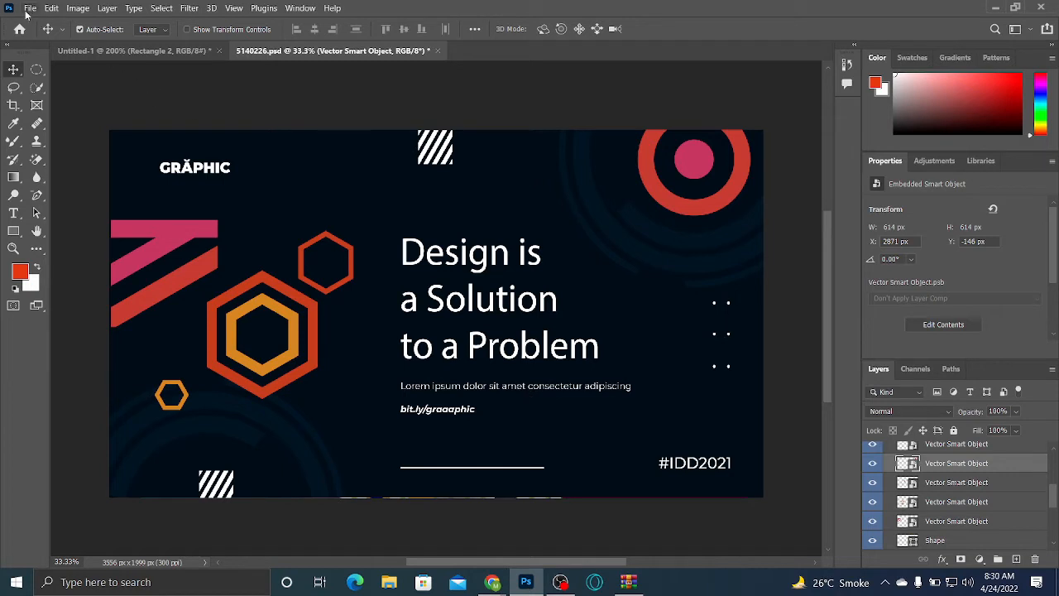
Switch to File Explorer and open the Figma course folder
{"action": "left_click", "coordinate": [389, 582]}
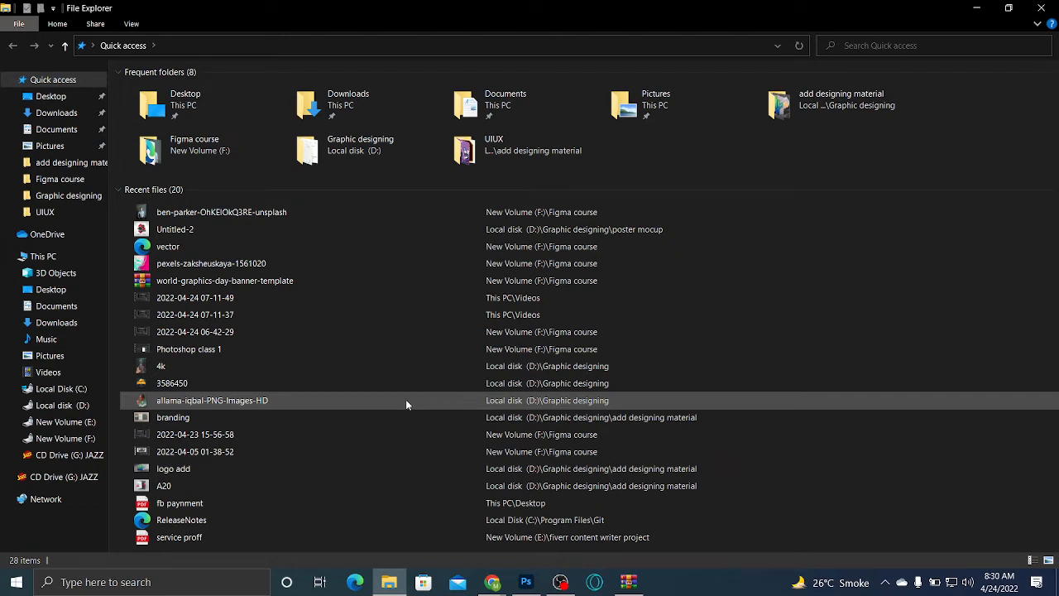
{"action": "left_click", "coordinate": [60, 405]}
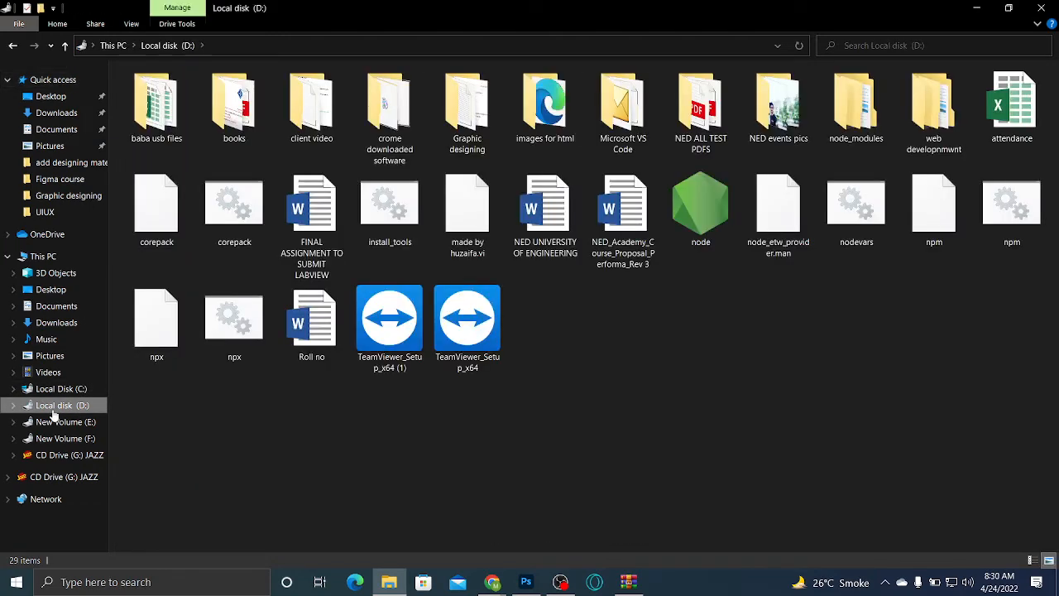
{"action": "left_click", "coordinate": [70, 180]}
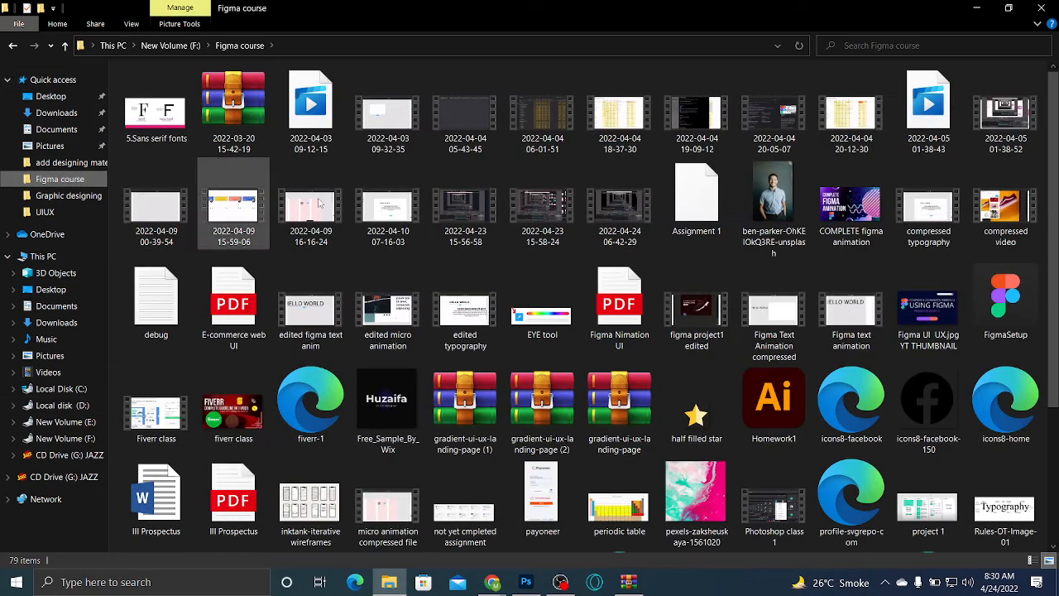
Try placing the standing man's photo in the 5140226.psd banner, shifted towards the hexagon artwork beside the headline
{"action": "left_click_drag", "start_coordinate": [774, 211], "coordinate": [346, 265]}
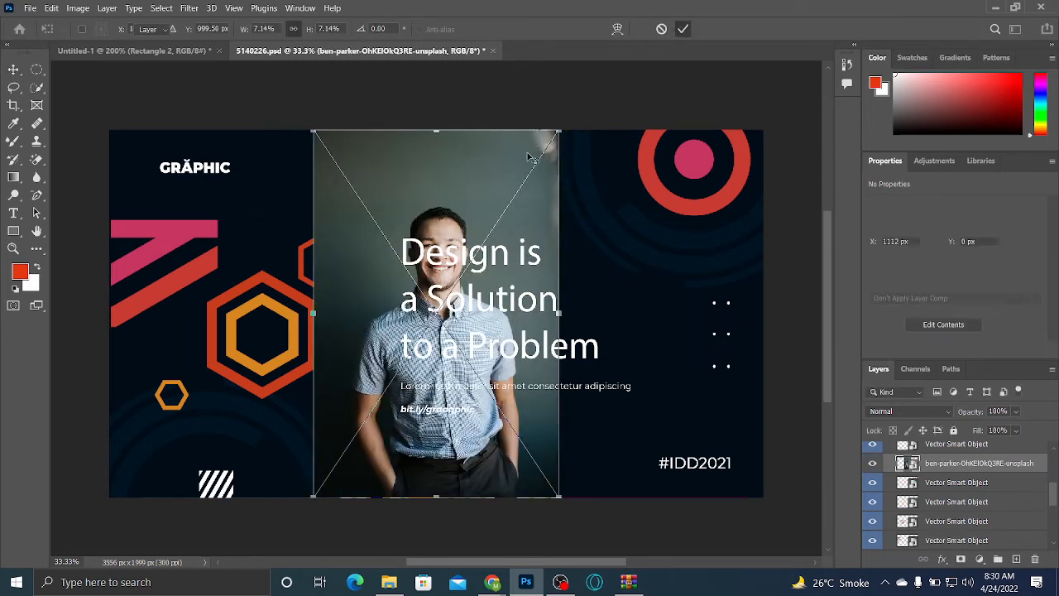
{"action": "key", "text": "Return"}
{"action": "left_click_drag", "start_coordinate": [497, 174], "coordinate": [356, 182]}
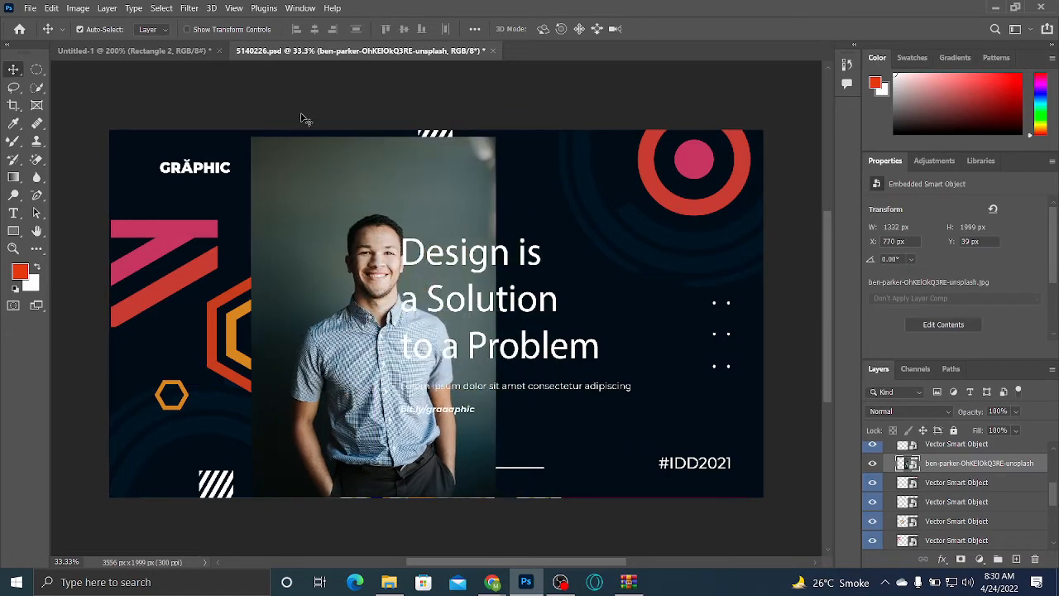
{"action": "left_click", "coordinate": [149, 52]}
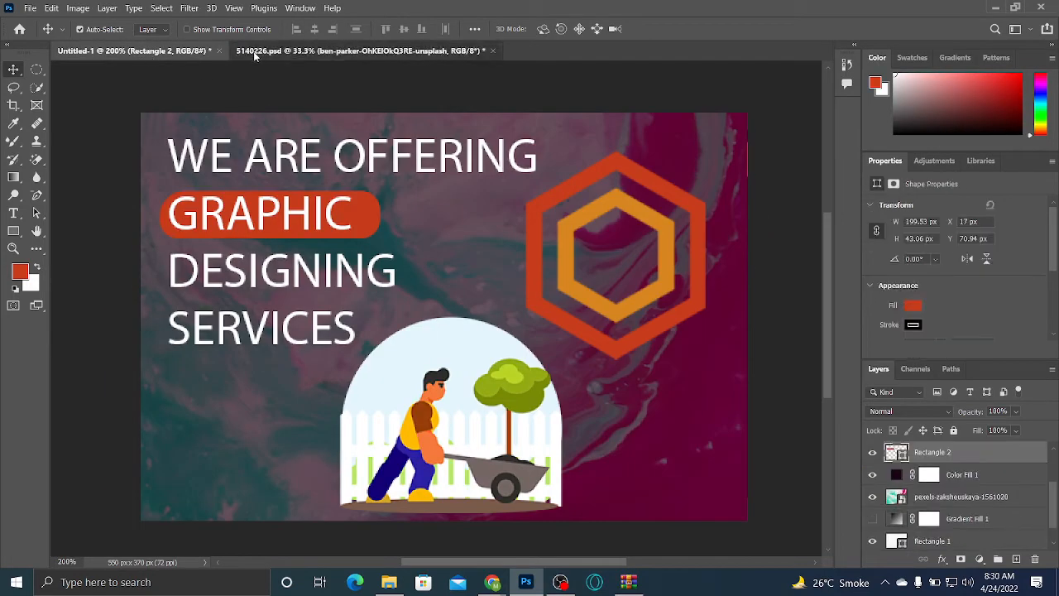
{"action": "left_click", "coordinate": [255, 52]}
{"action": "left_click_drag", "start_coordinate": [373, 307], "coordinate": [344, 318]}
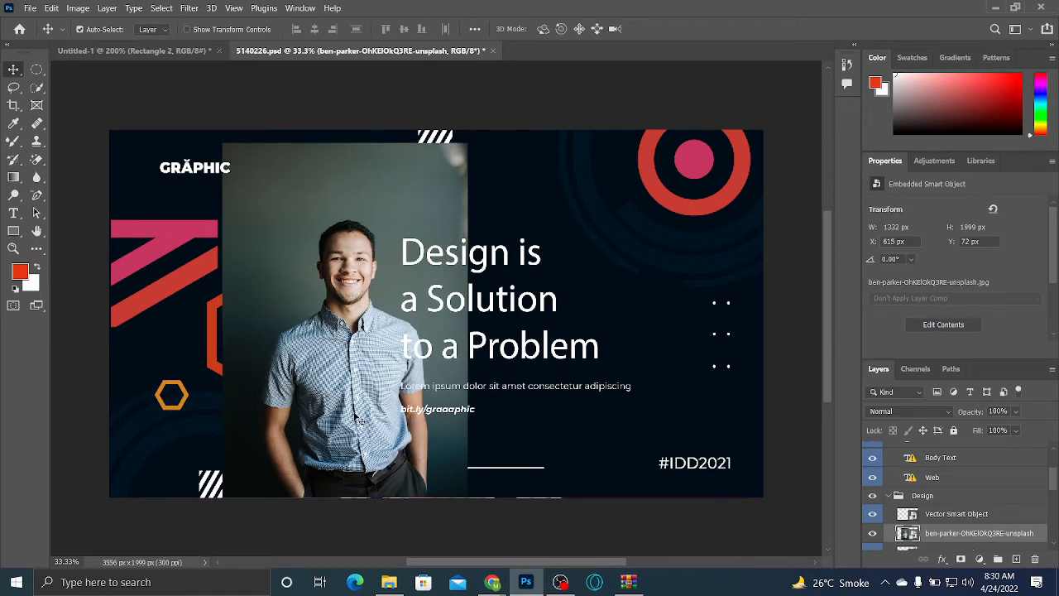
{"action": "key", "text": "Delete"}
Place the standing man's photo from the Figma course folder in the Untitled-1 design
{"action": "left_click", "coordinate": [165, 52]}
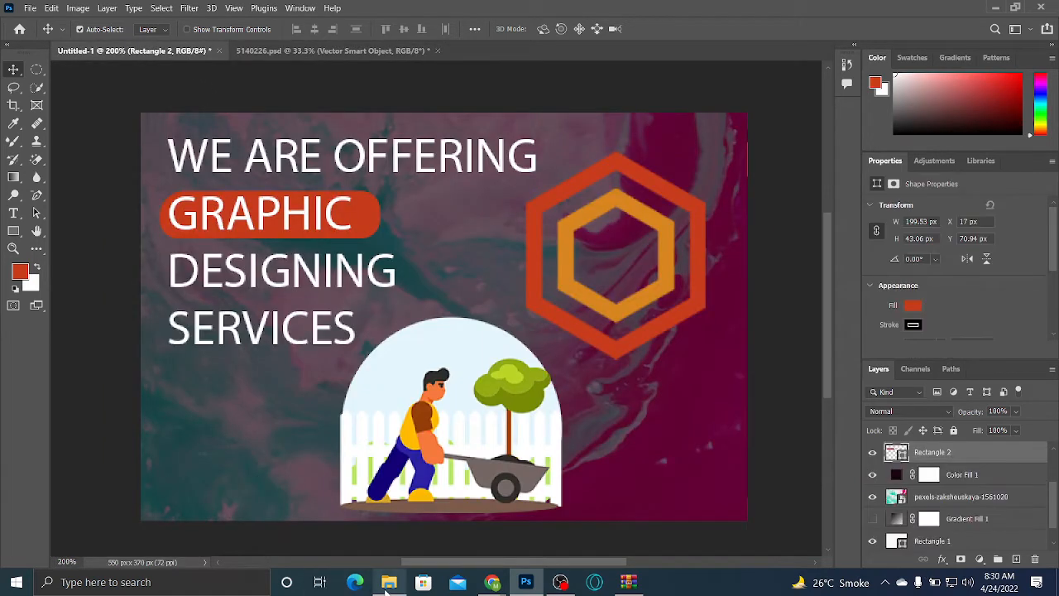
{"action": "left_click", "coordinate": [389, 582]}
{"action": "left_click_drag", "start_coordinate": [774, 203], "coordinate": [453, 321]}
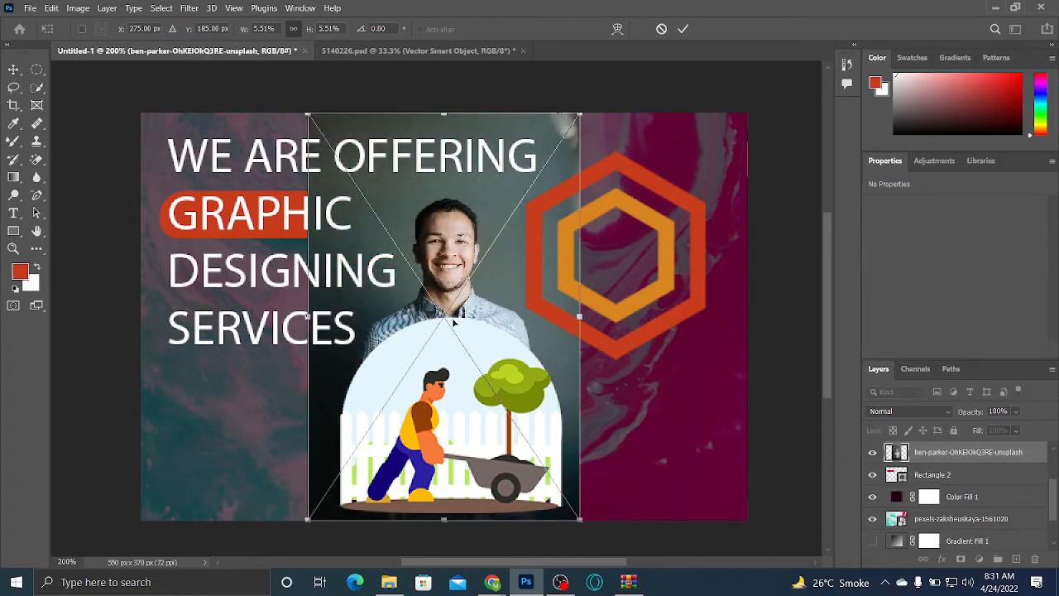
{"action": "left_click", "coordinate": [683, 28]}
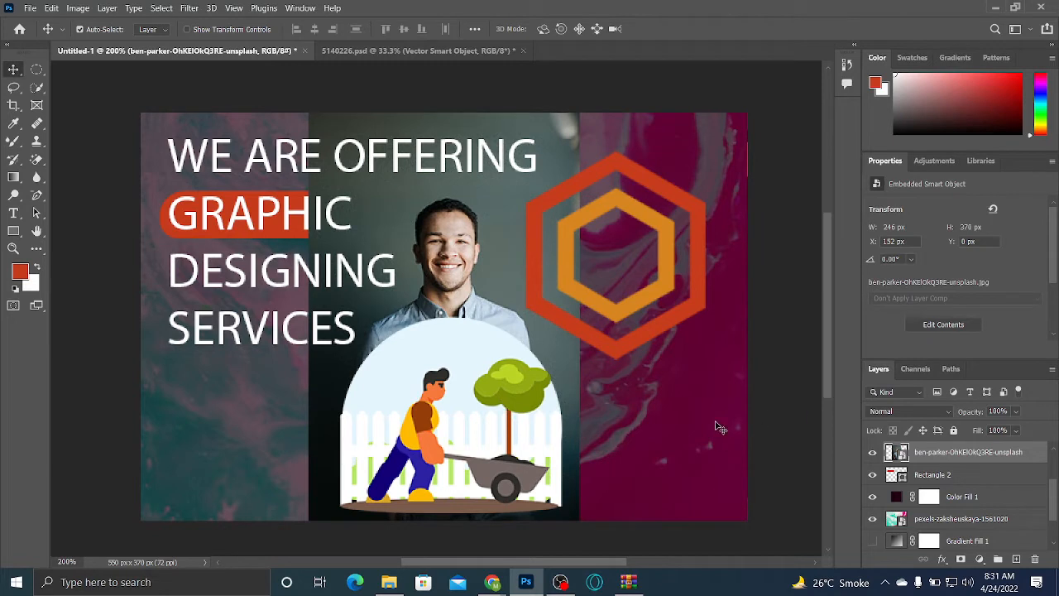
Move the photo's layer to the top of the Untitled-1 layer stack, above the vector layer
{"action": "scroll", "coordinate": [1057, 491], "scroll_direction": "up", "scroll_amount": 3}
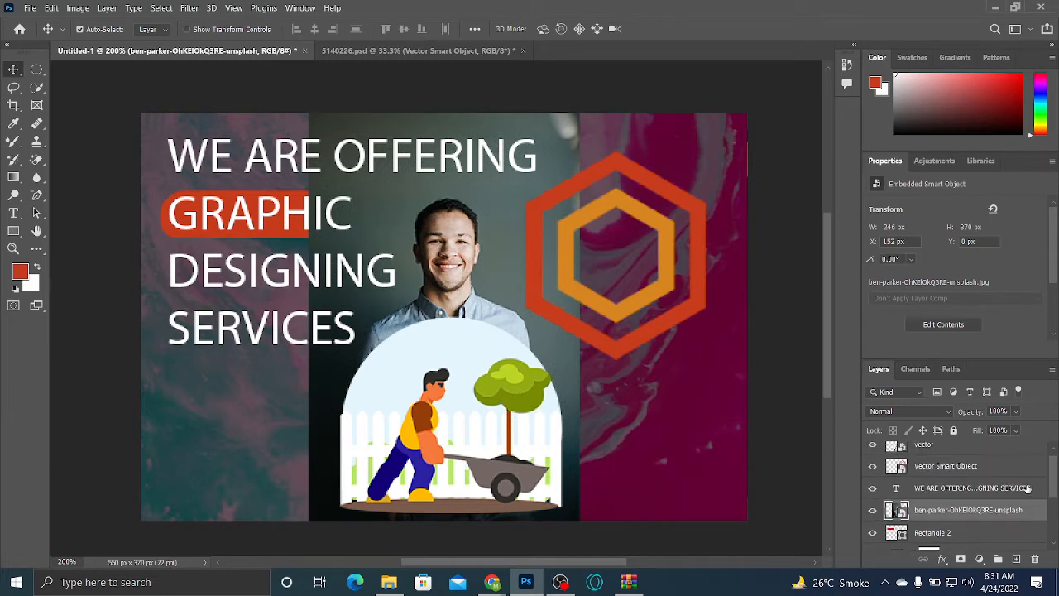
{"action": "left_click_drag", "start_coordinate": [993, 510], "coordinate": [997, 456]}
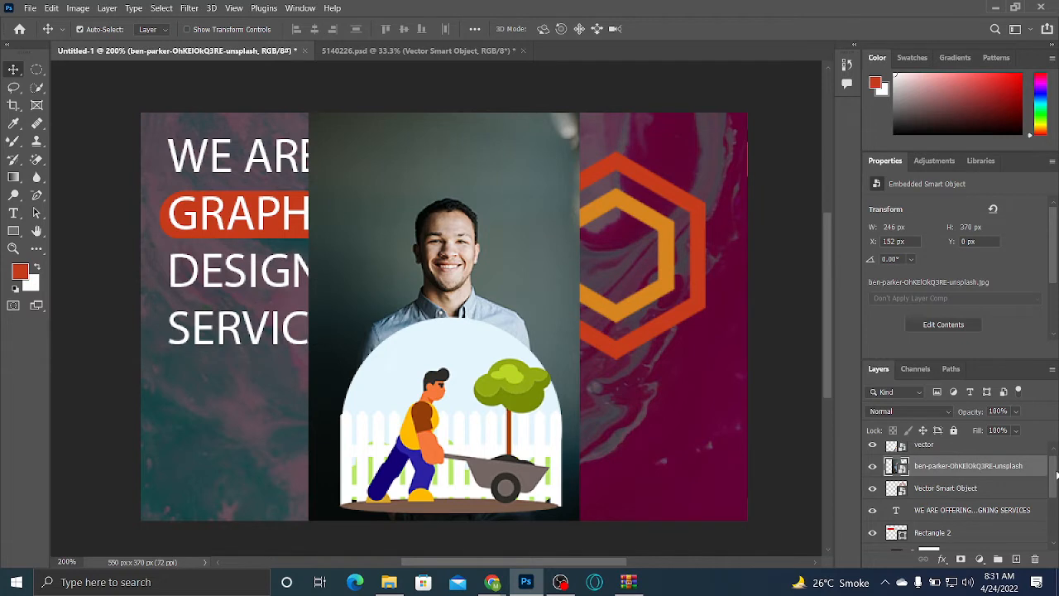
{"action": "scroll", "coordinate": [1057, 472], "scroll_direction": "up", "scroll_amount": 1}
{"action": "left_click_drag", "start_coordinate": [1020, 475], "coordinate": [1014, 453]}
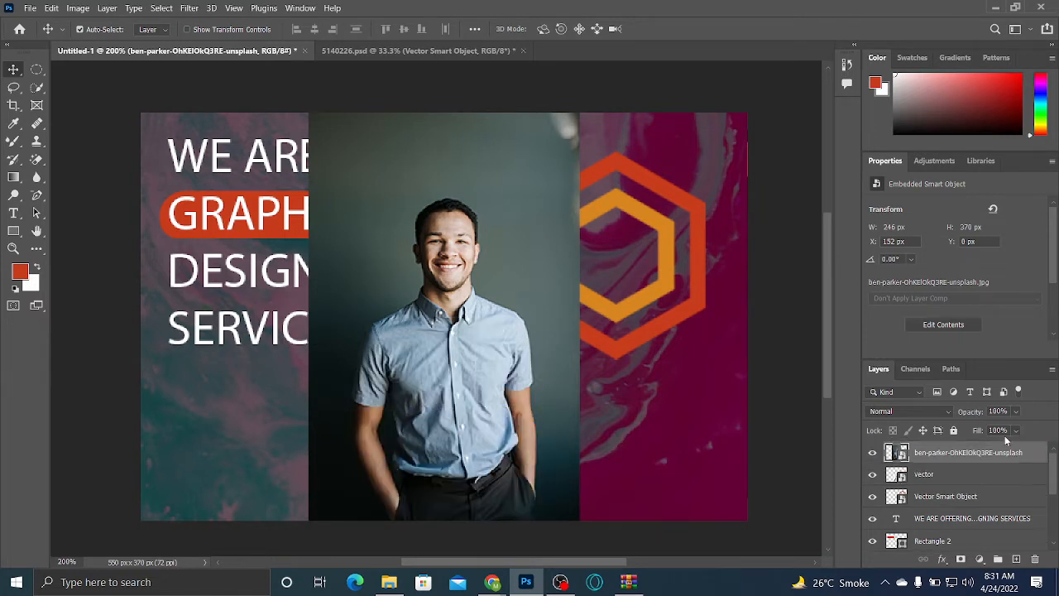
Reposition the man's photo in Untitled-1 over the headline text, at about X 80 px and Y 0 px
{"action": "mouse_move", "coordinate": [496, 282]}
{"action": "left_mouse_down"}
{"action": "mouse_move", "coordinate": [525, 316]}
{"action": "mouse_move", "coordinate": [511, 284]}
{"action": "left_mouse_up"}
{"action": "key", "text": "ctrl+plus"}
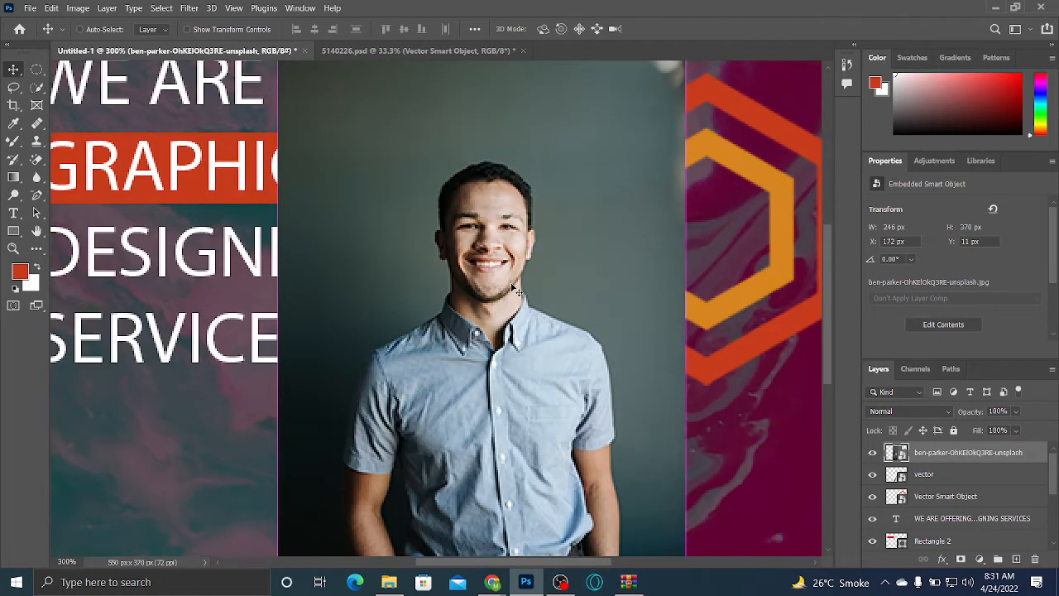
{"action": "key", "text": "ctrl+minus"}
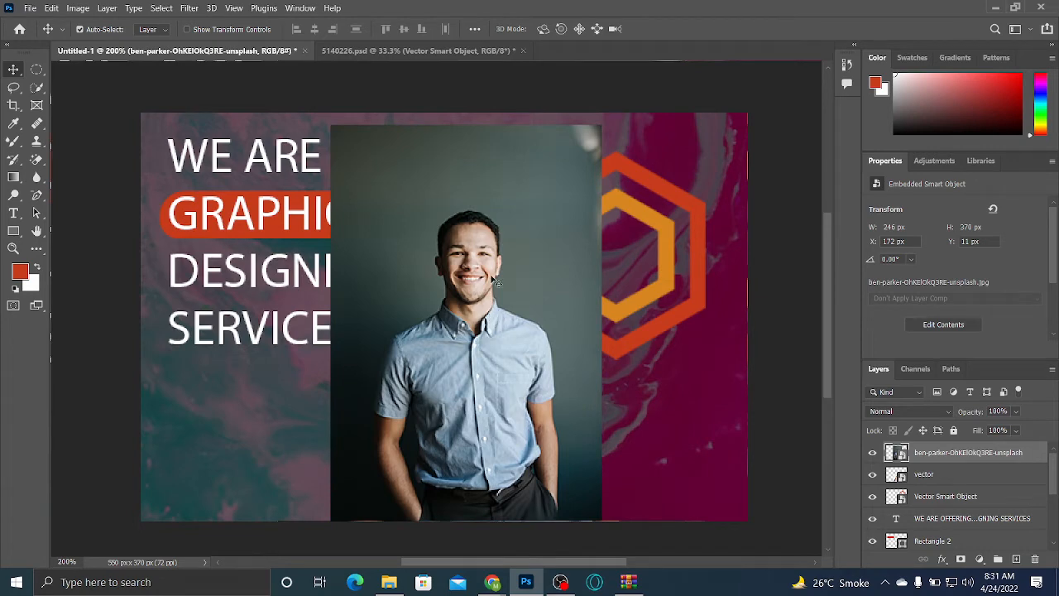
{"action": "key", "text": "ctrl+minus"}
{"action": "key", "text": "ctrl+minus"}
{"action": "key", "text": "ctrl+plus"}
{"action": "key", "text": "ctrl+plus"}
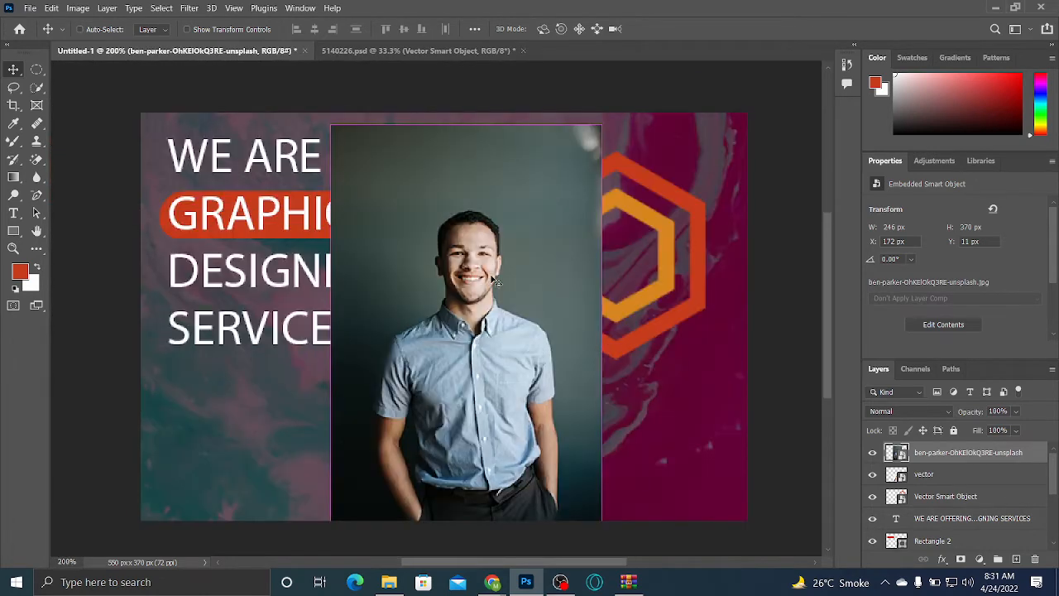
{"action": "key", "text": "ctrl+plus"}
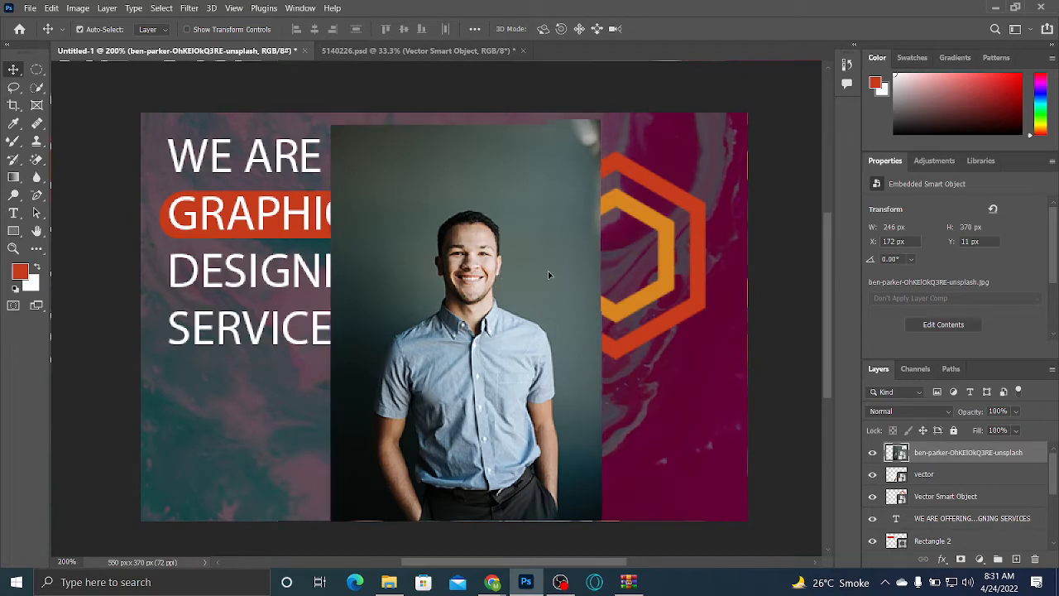
{"action": "mouse_move", "coordinate": [553, 280]}
{"action": "left_mouse_down"}
{"action": "mouse_move", "coordinate": [557, 262]}
{"action": "mouse_move", "coordinate": [568, 267]}
{"action": "left_mouse_up"}
{"action": "left_click", "coordinate": [344, 51]}
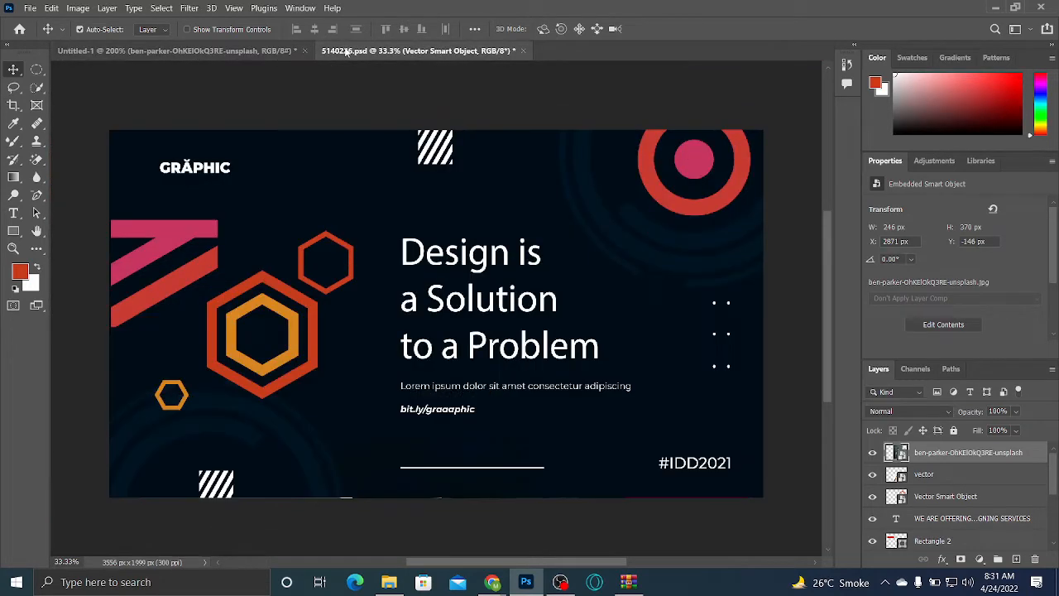
{"action": "key", "text": "ctrl+Tab"}
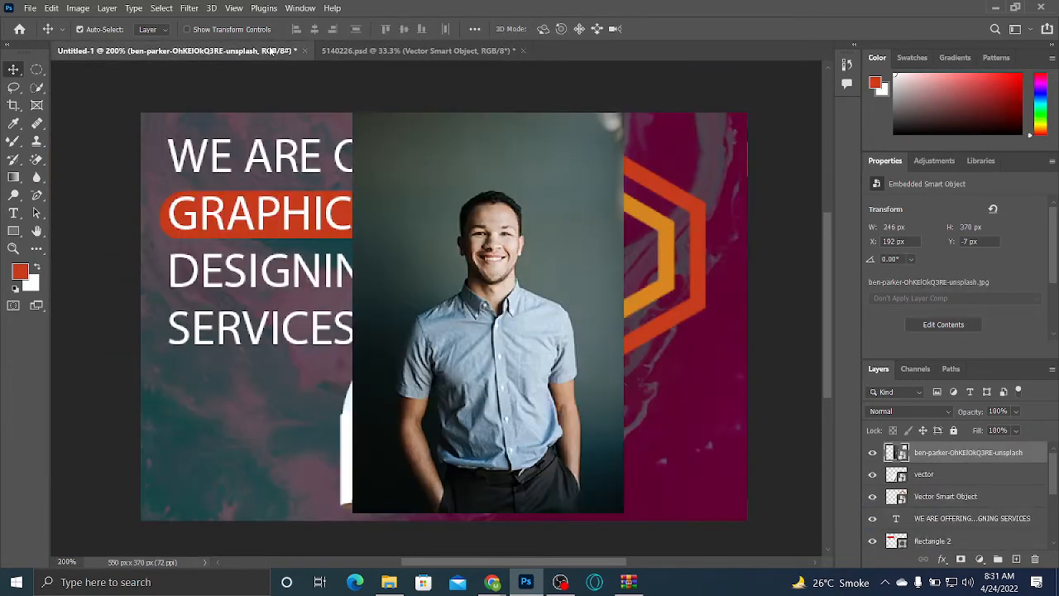
{"action": "left_click_drag", "start_coordinate": [461, 187], "coordinate": [341, 188]}
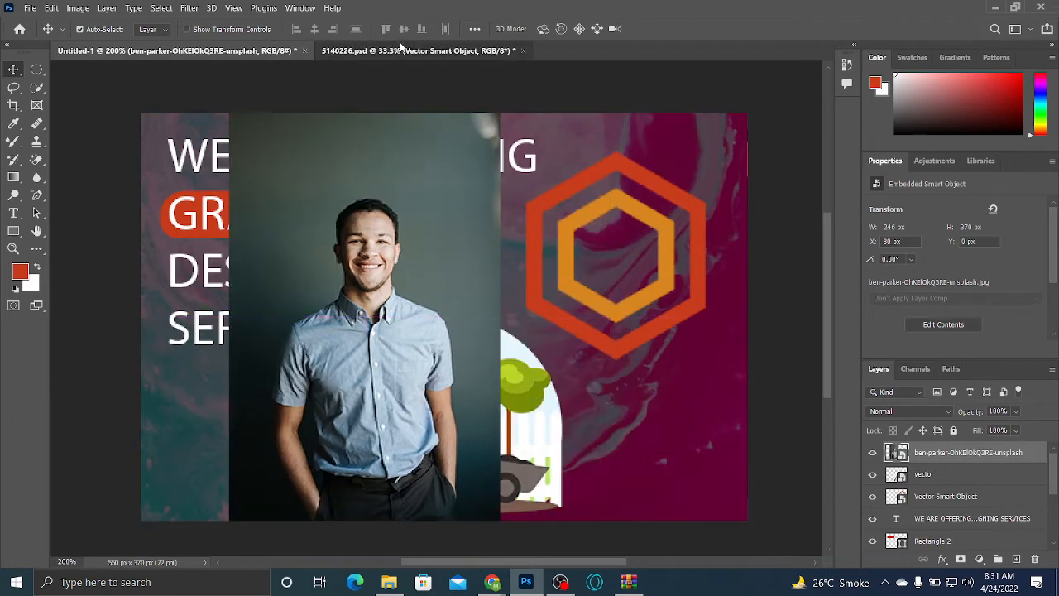
Place the man's photo beside the headline in 5140226.psd at about X 206 px, Y -12 px, and move its layer up to the Logo group
{"action": "key", "text": "ctrl+Tab"}
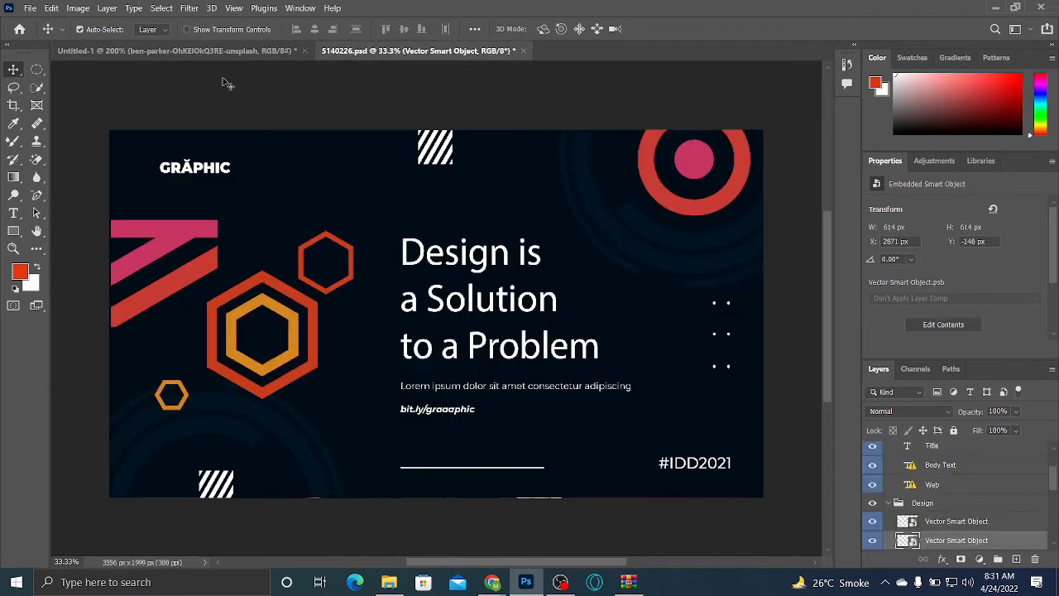
{"action": "left_click", "coordinate": [389, 581]}
{"action": "left_click_drag", "start_coordinate": [774, 207], "coordinate": [491, 323]}
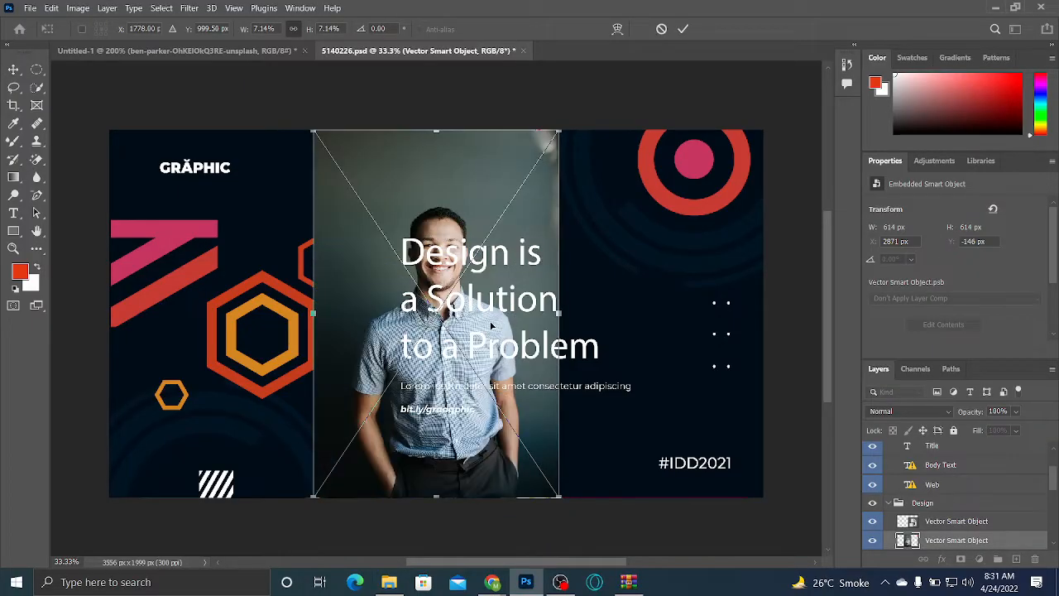
{"action": "left_click_drag", "start_coordinate": [445, 209], "coordinate": [279, 207]}
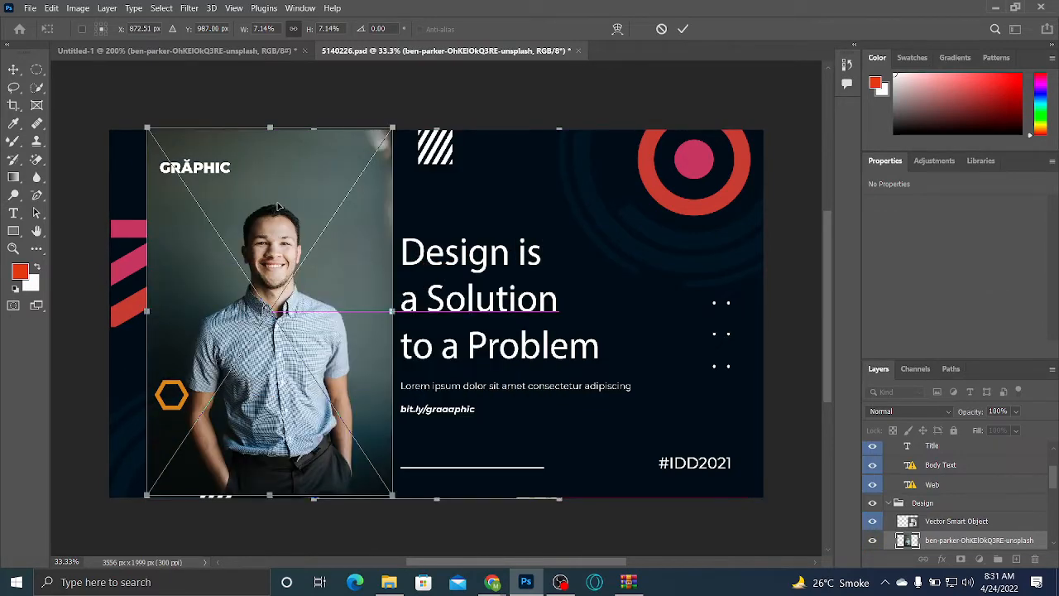
{"action": "left_click", "coordinate": [682, 30]}
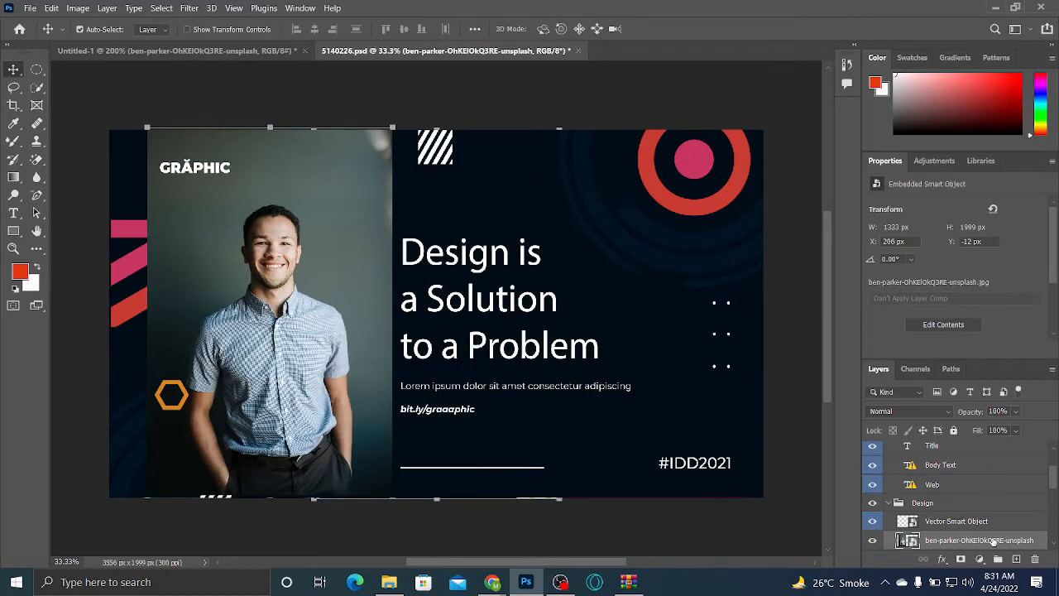
{"action": "left_click_drag", "start_coordinate": [993, 542], "coordinate": [984, 448]}
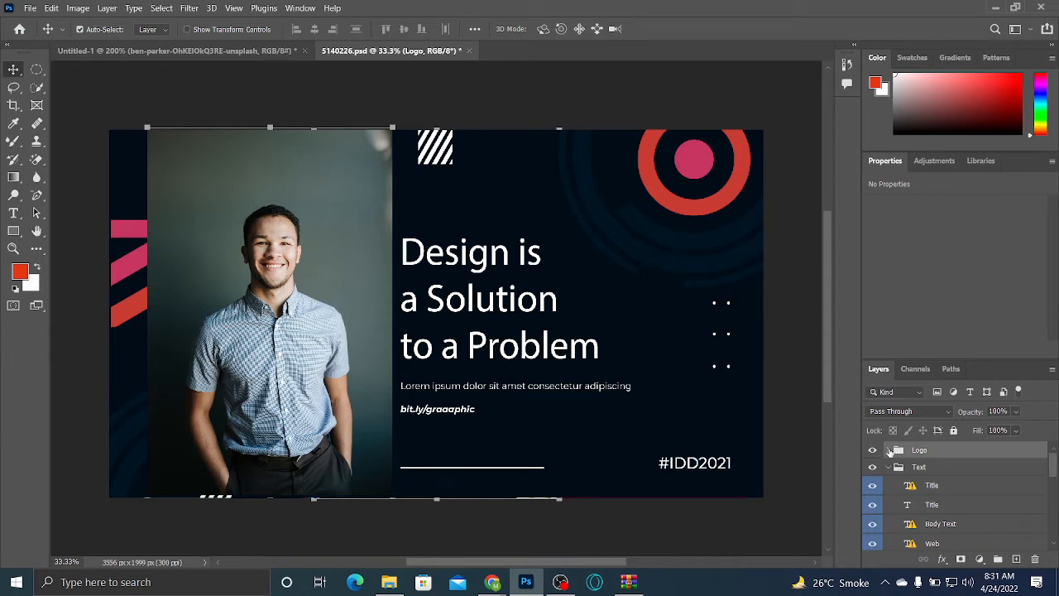
Move the man's photo layer above the Logo group in 5140226.psd and reposition the photo at about X 1066 px, Y 2 px
{"action": "left_click", "coordinate": [890, 452]}
{"action": "left_click_drag", "start_coordinate": [927, 472], "coordinate": [915, 445]}
{"action": "left_click_drag", "start_coordinate": [321, 356], "coordinate": [428, 366]}
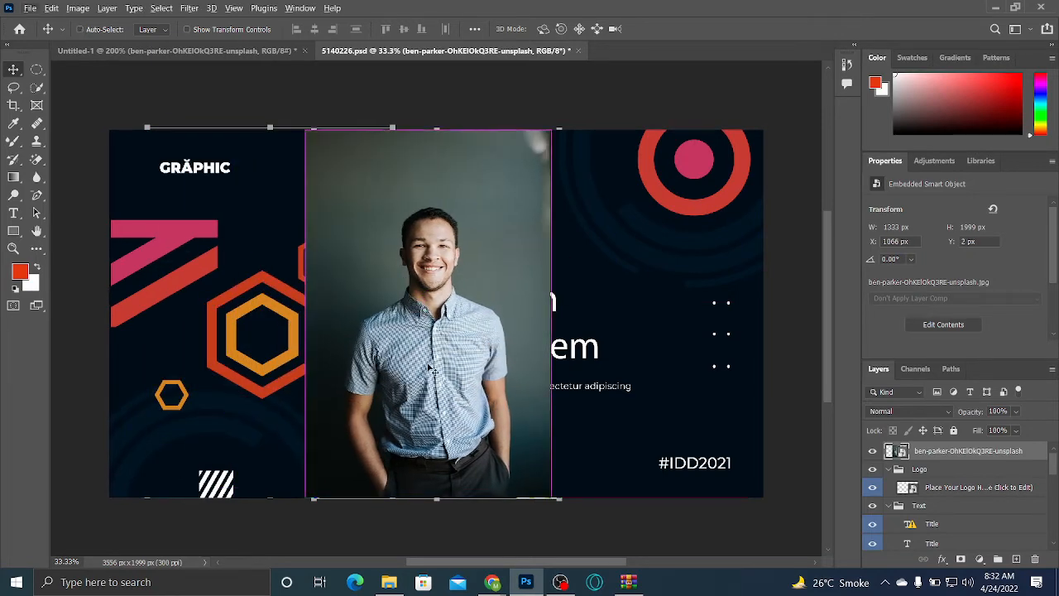
Activate the Object Selection tool in Lasso mode for selecting the man in the photo
{"action": "key", "text": "ctrl+plus"}
{"action": "key", "text": "ctrl+minus"}
{"action": "key", "text": "ctrl+plus"}
{"action": "key", "text": "ctrl+minus"}
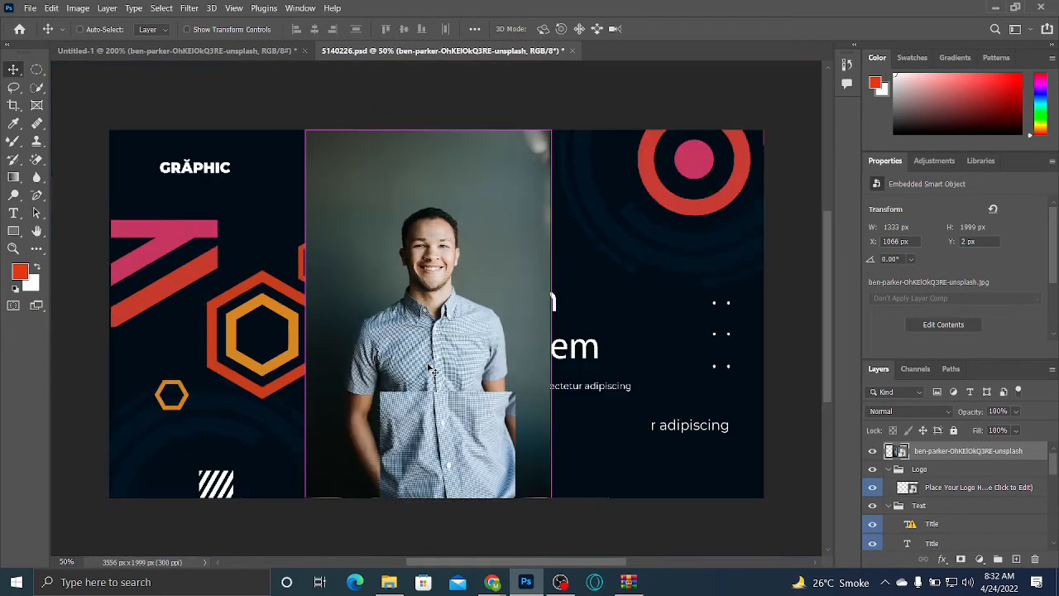
{"action": "key", "text": "ctrl+plus"}
{"action": "key", "text": "ctrl+plus"}
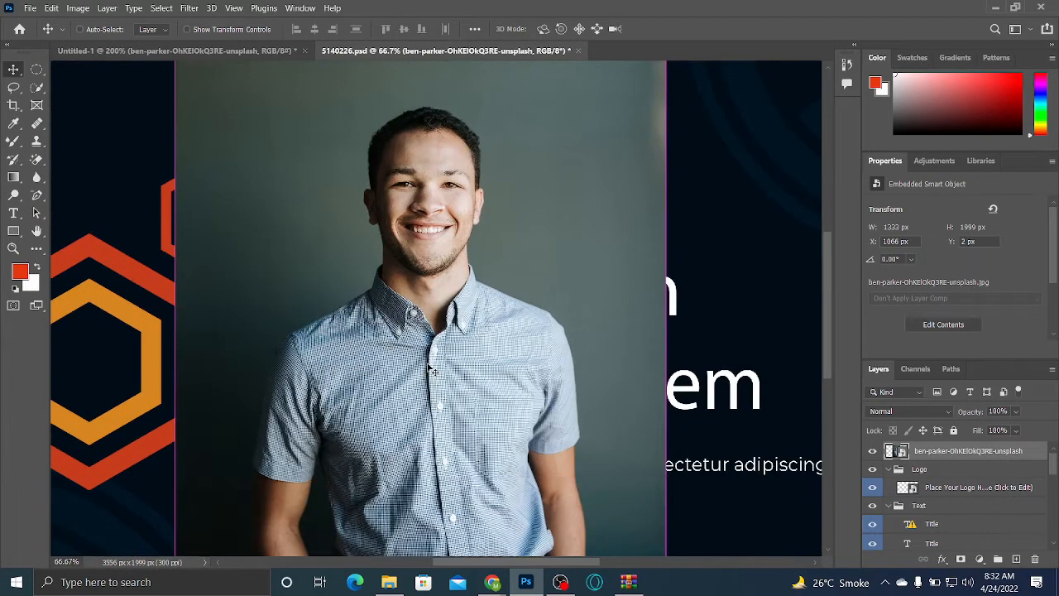
{"action": "key", "text": "ctrl+minus"}
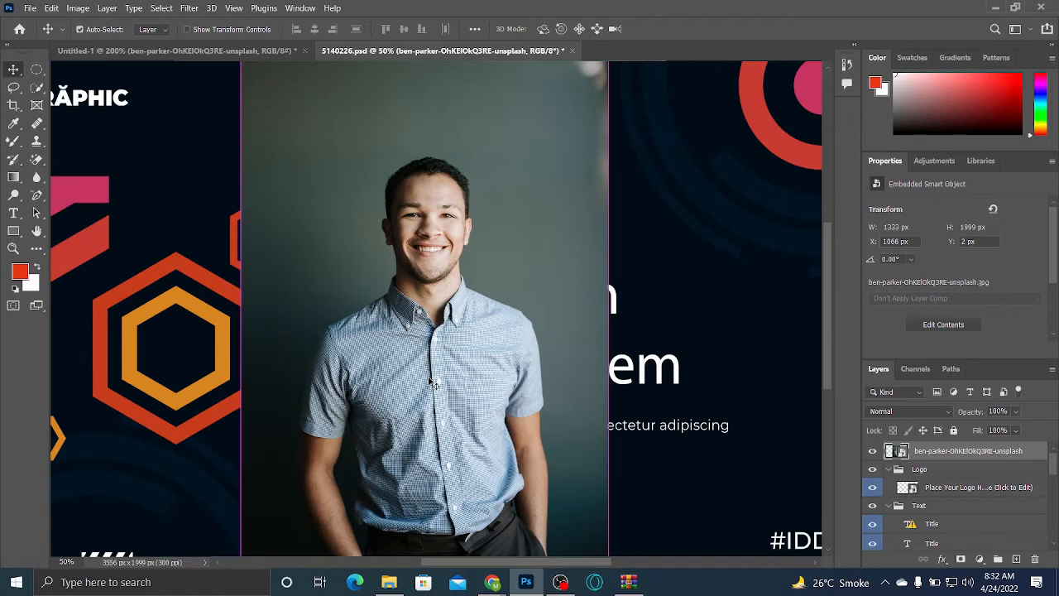
{"action": "left_click_drag", "start_coordinate": [430, 372], "coordinate": [458, 298]}
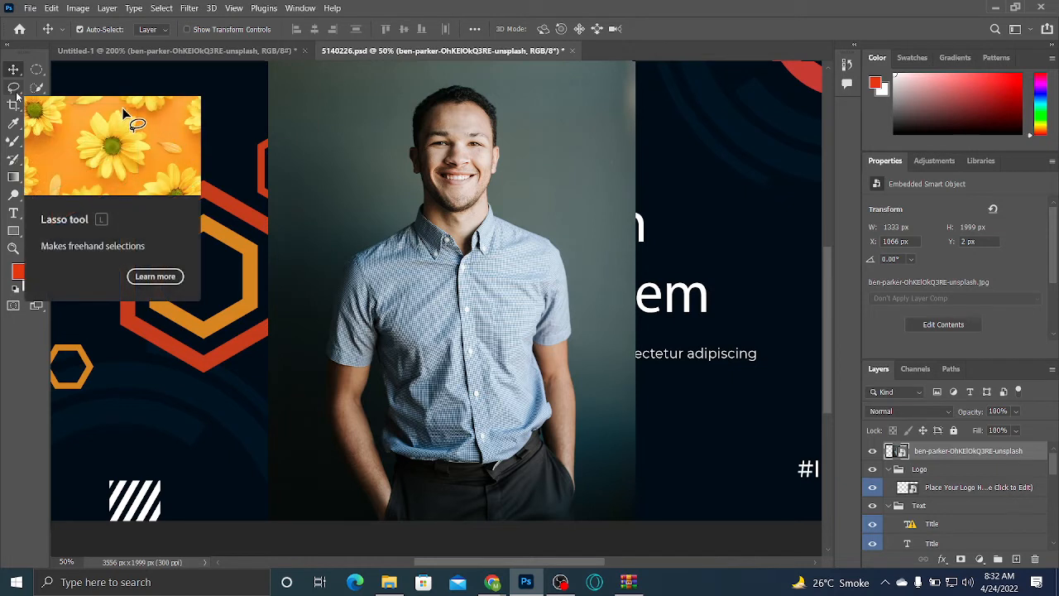
{"action": "left_click_drag", "start_coordinate": [37, 88], "coordinate": [66, 88]}
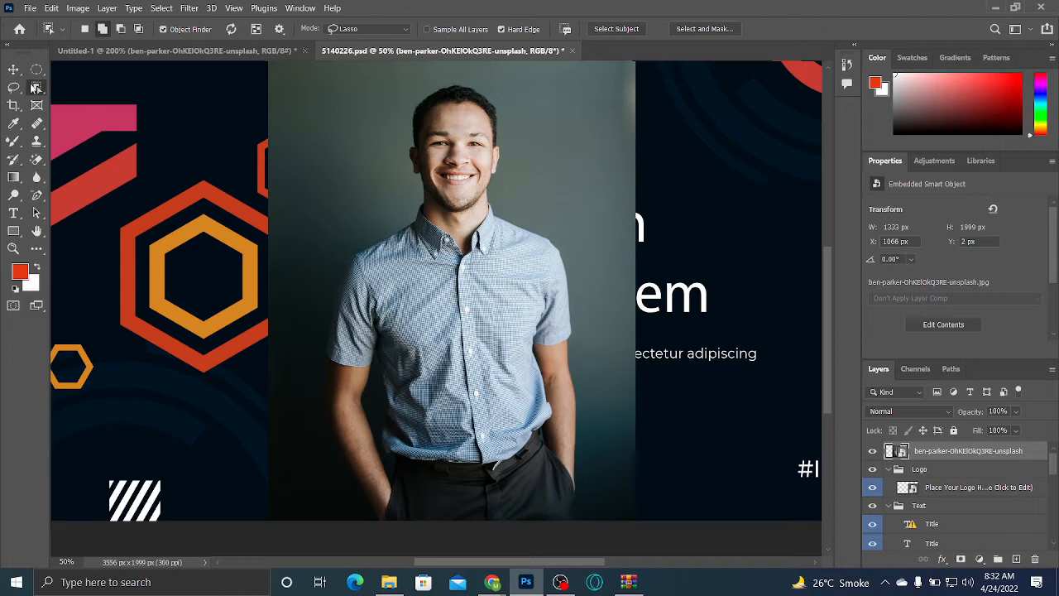
Switch to Chrome, check the in-call messages in Google Meet and close the WhatsApp page
{"action": "left_click", "coordinate": [997, 12]}
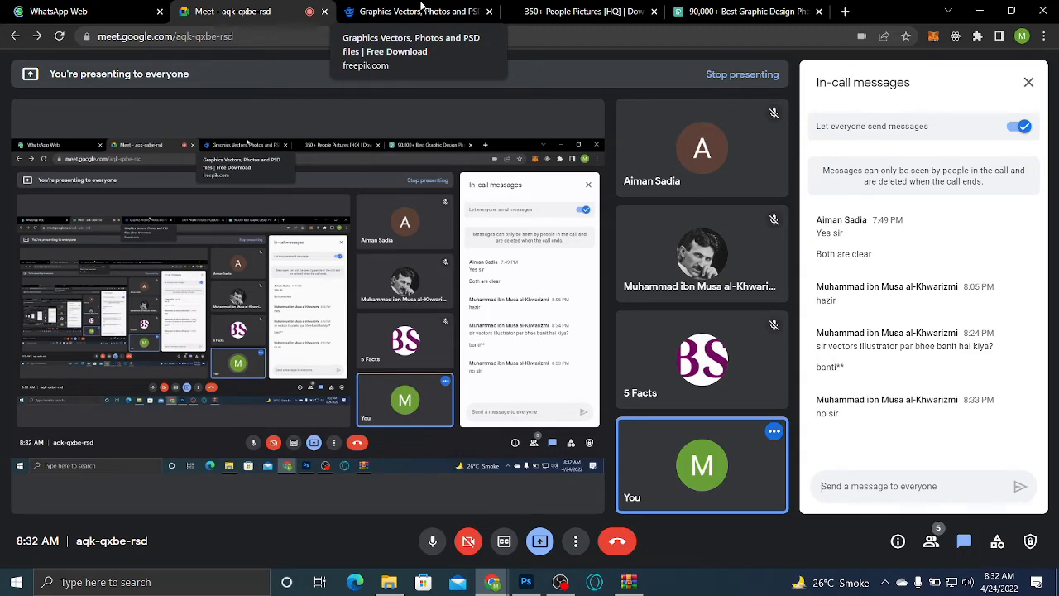
{"action": "left_click", "coordinate": [423, 10]}
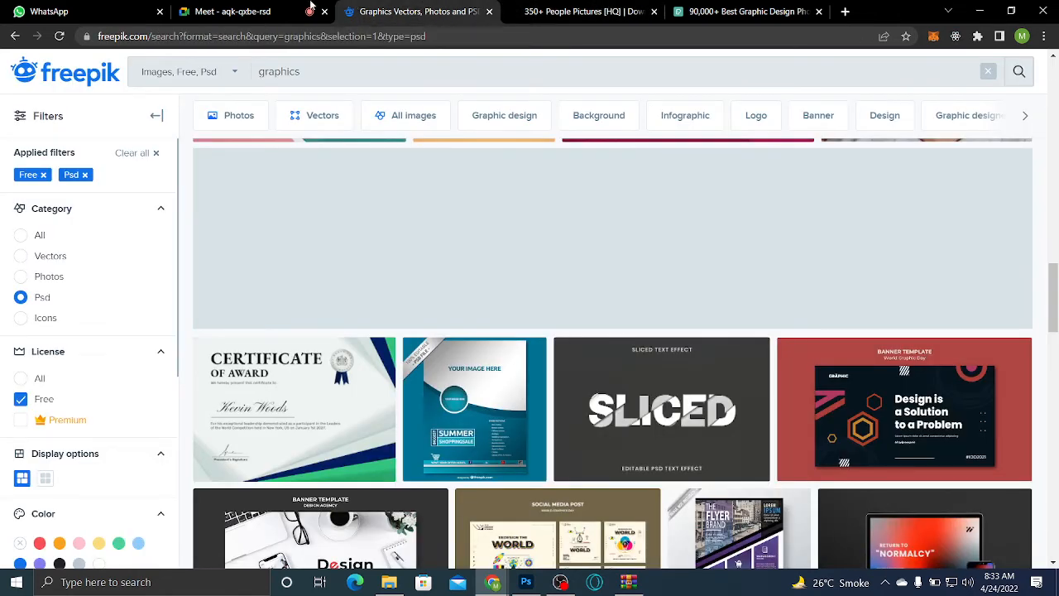
{"action": "left_click", "coordinate": [284, 9]}
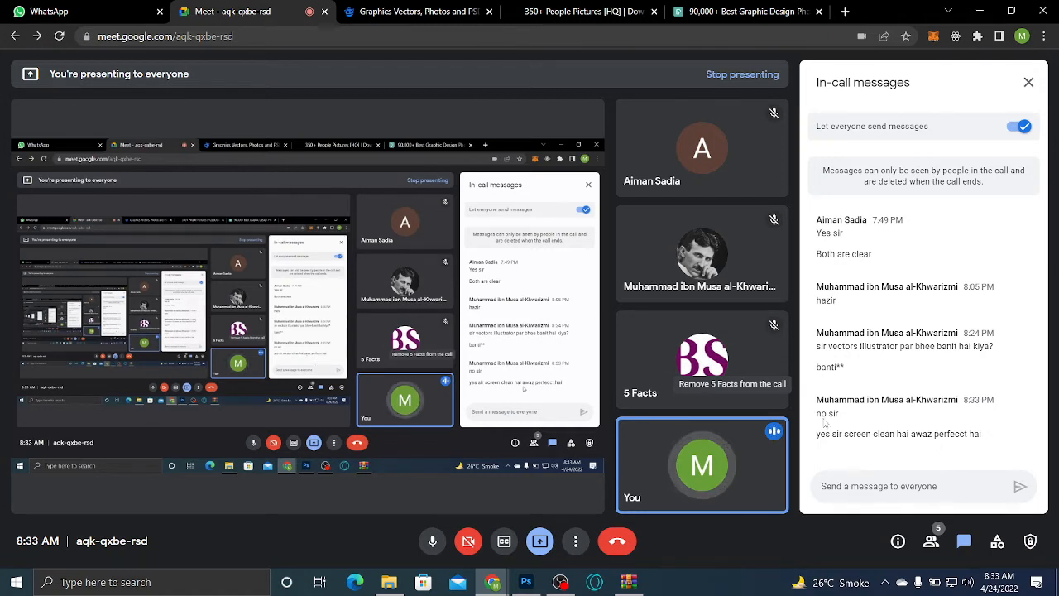
{"action": "left_click", "coordinate": [95, 9]}
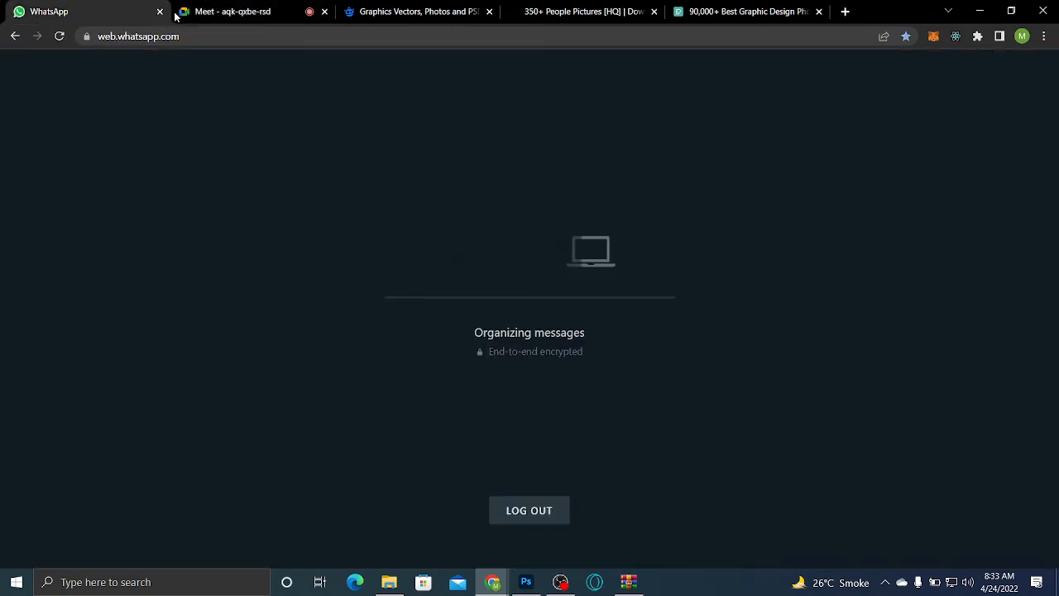
{"action": "left_click", "coordinate": [160, 12]}
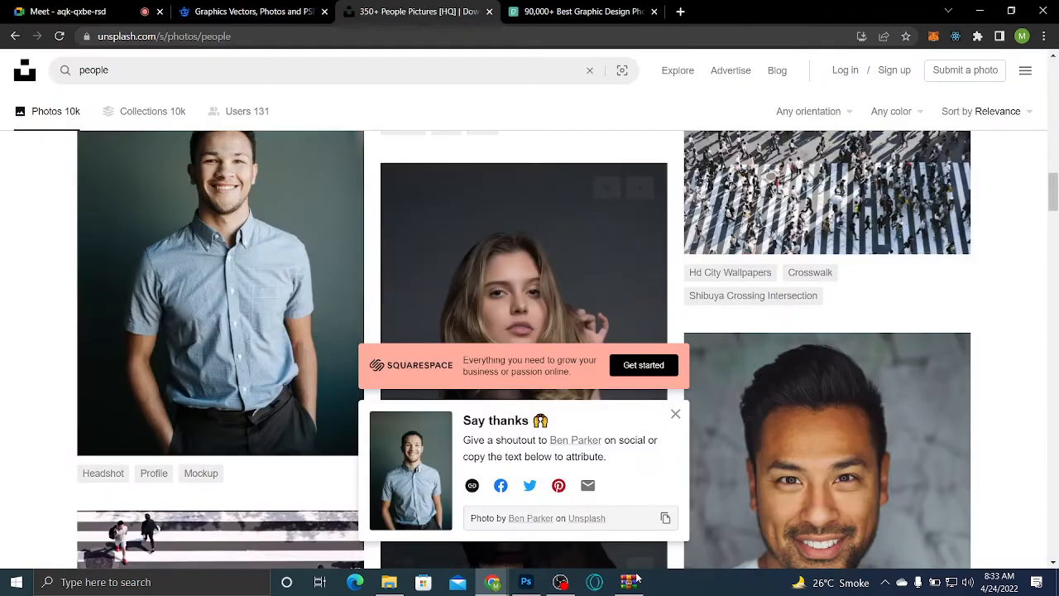
Switch back to Photoshop and try to subtract the trousers from the man's selection with a freehand Object Selection outline
{"action": "left_click", "coordinate": [527, 582]}
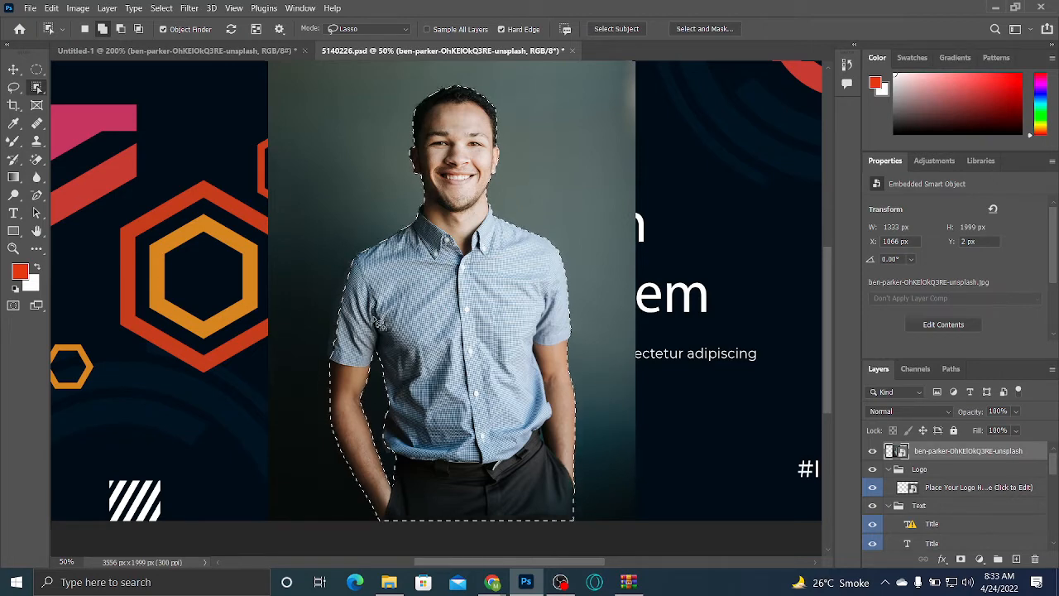
{"action": "left_click", "coordinate": [120, 29]}
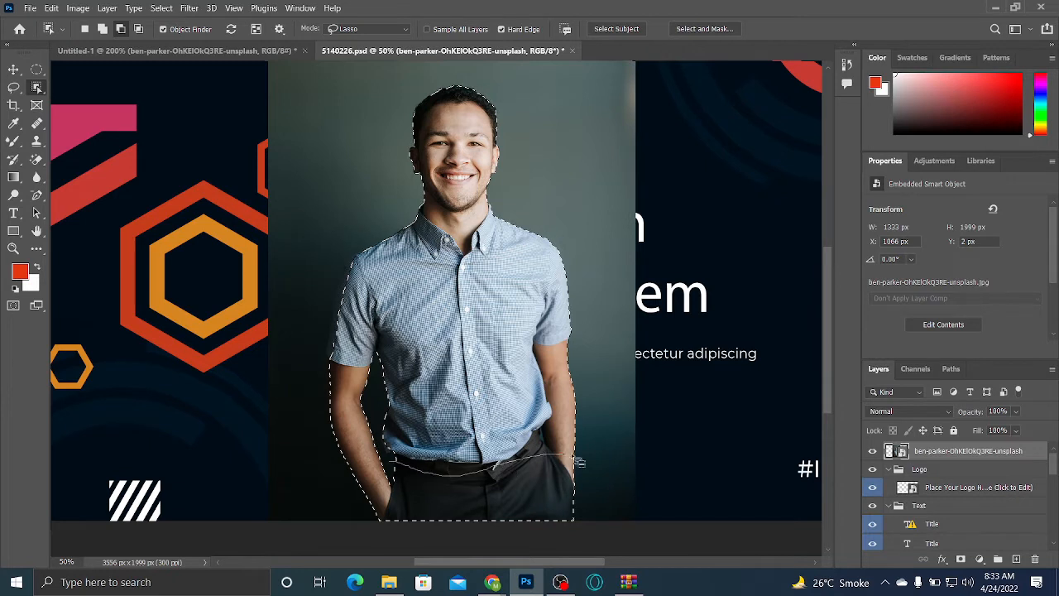
{"action": "mouse_move", "coordinate": [580, 462]}
{"action": "left_mouse_down"}
{"action": "mouse_move", "coordinate": [538, 556]}
{"action": "mouse_move", "coordinate": [401, 528]}
{"action": "left_mouse_up"}
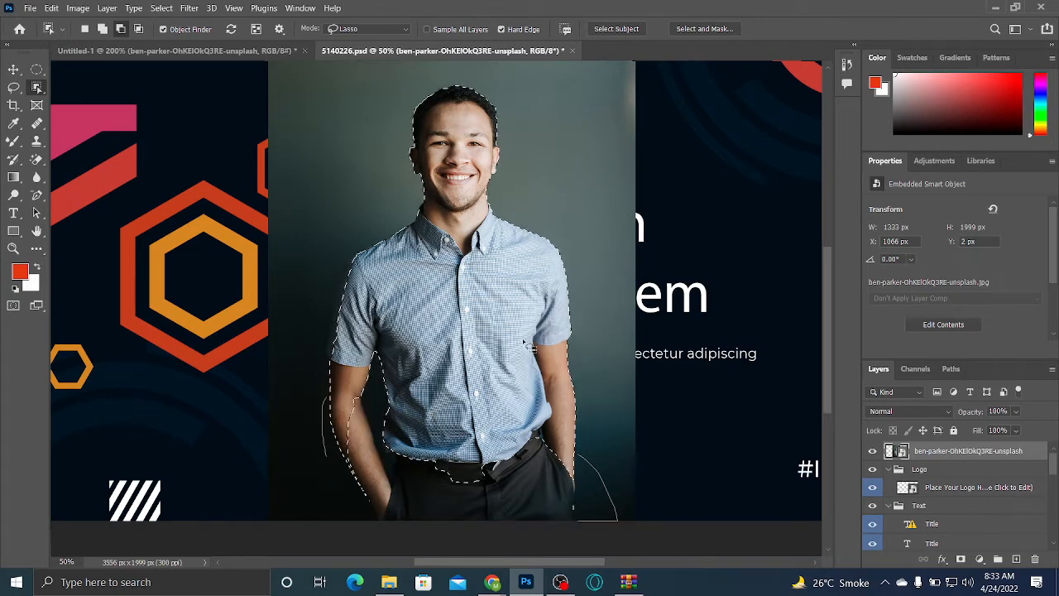
Undo the object selection edits and the last repositioning of the man's photo
{"action": "key", "text": "ctrl+z"}
{"action": "key", "text": "ctrl+z"}
{"action": "key", "text": "ctrl+z"}
{"action": "key", "text": "ctrl+z"}
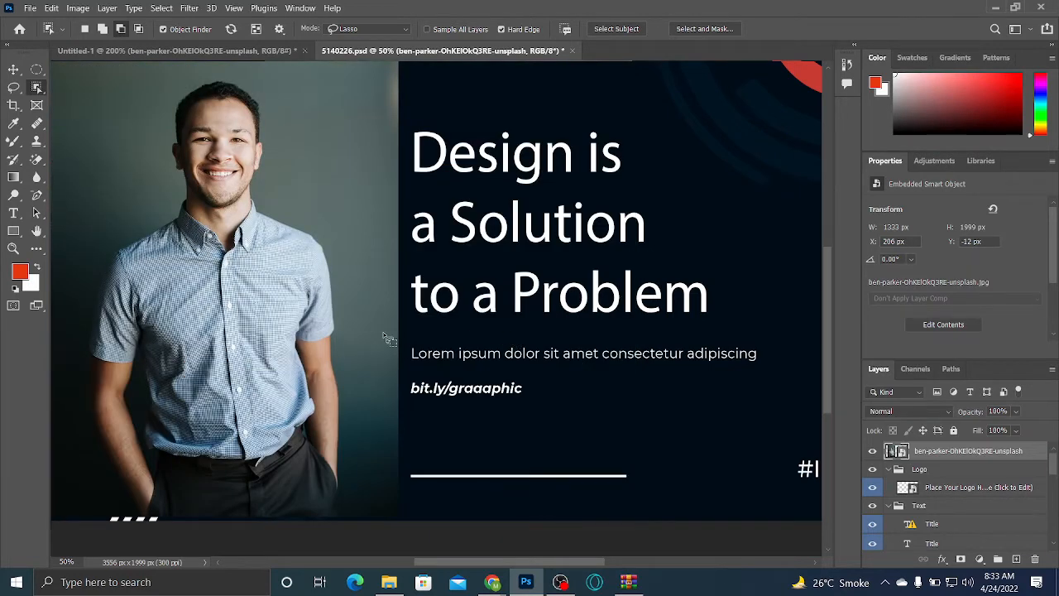
Select the man's shirt with the Quick Selection tool and set the brush size to 29 px
{"action": "key", "text": "shift+w"}
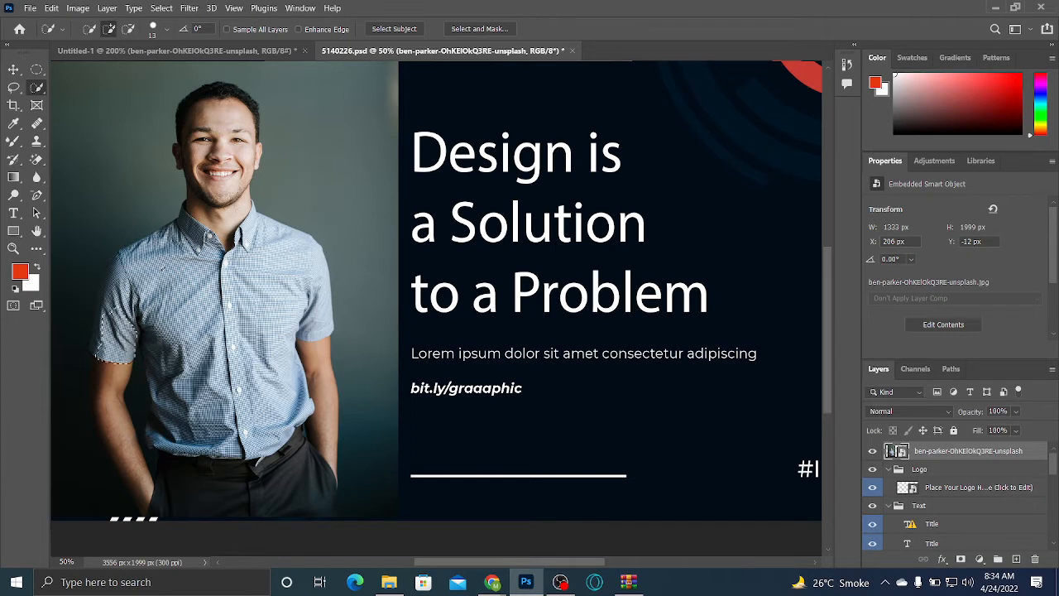
{"action": "left_click_drag", "start_coordinate": [163, 267], "coordinate": [281, 277]}
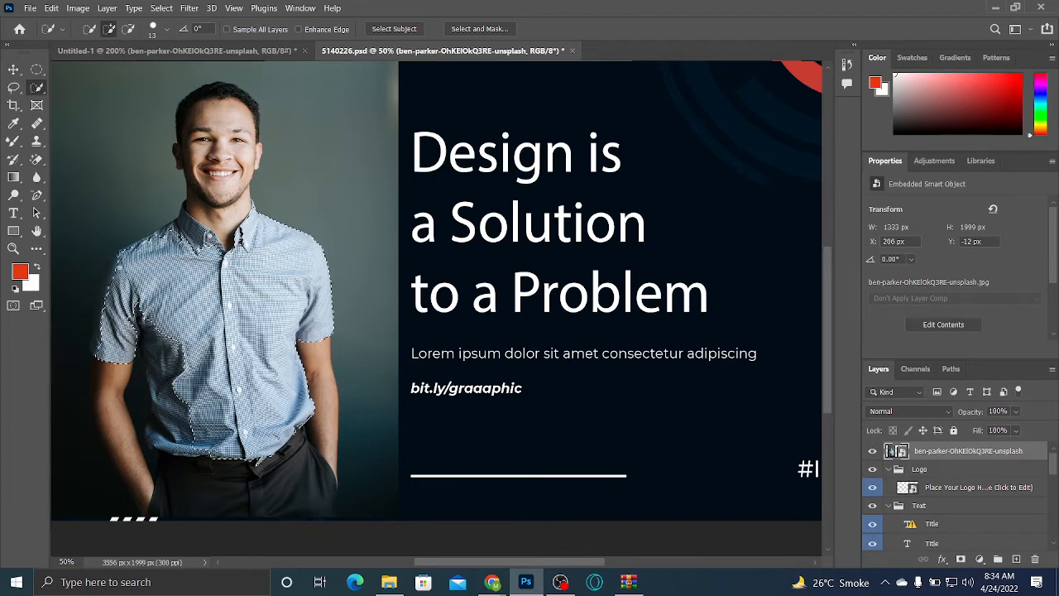
{"action": "left_click", "coordinate": [165, 30]}
{"action": "left_click_drag", "start_coordinate": [100, 71], "coordinate": [102, 68]}
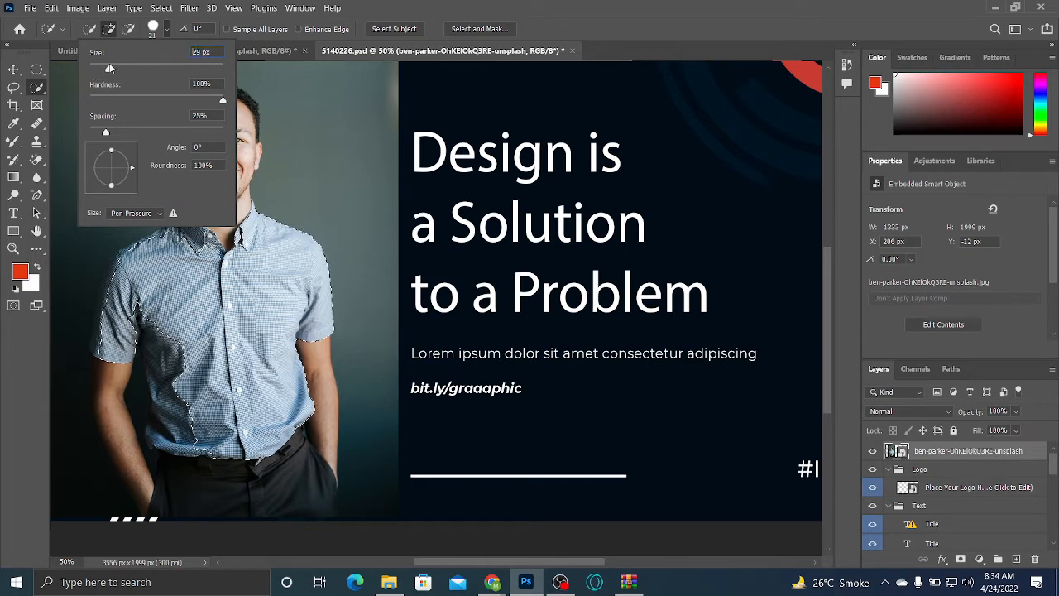
{"action": "left_click", "coordinate": [348, 322]}
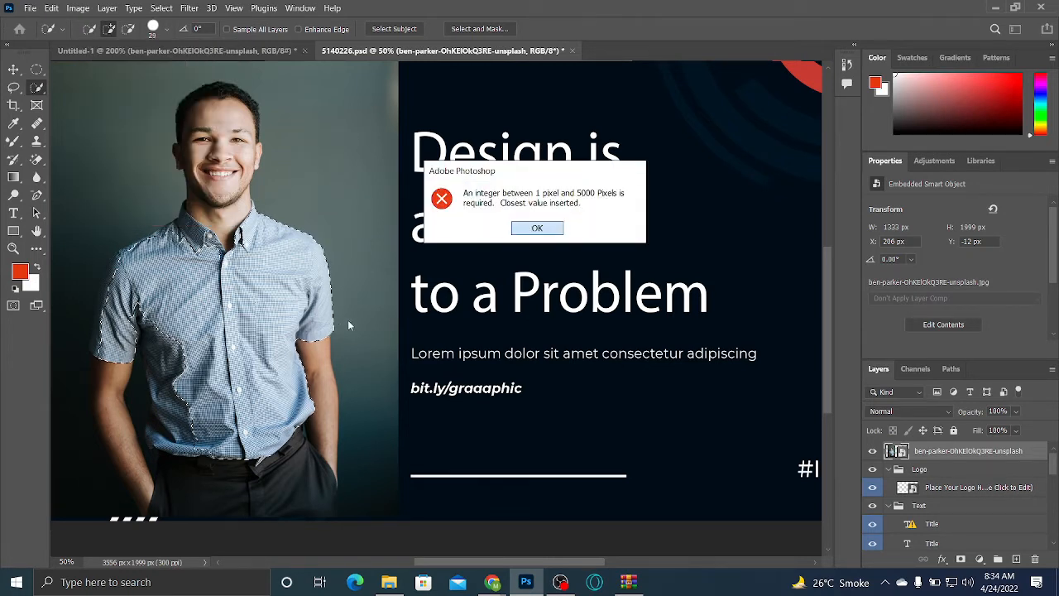
{"action": "left_click", "coordinate": [537, 229]}
Extend the quick selection over the missed parts of the collar, shoulder, sleeve edge and shirt side on the image's left
{"action": "left_click_drag", "start_coordinate": [390, 251], "coordinate": [507, 290]}
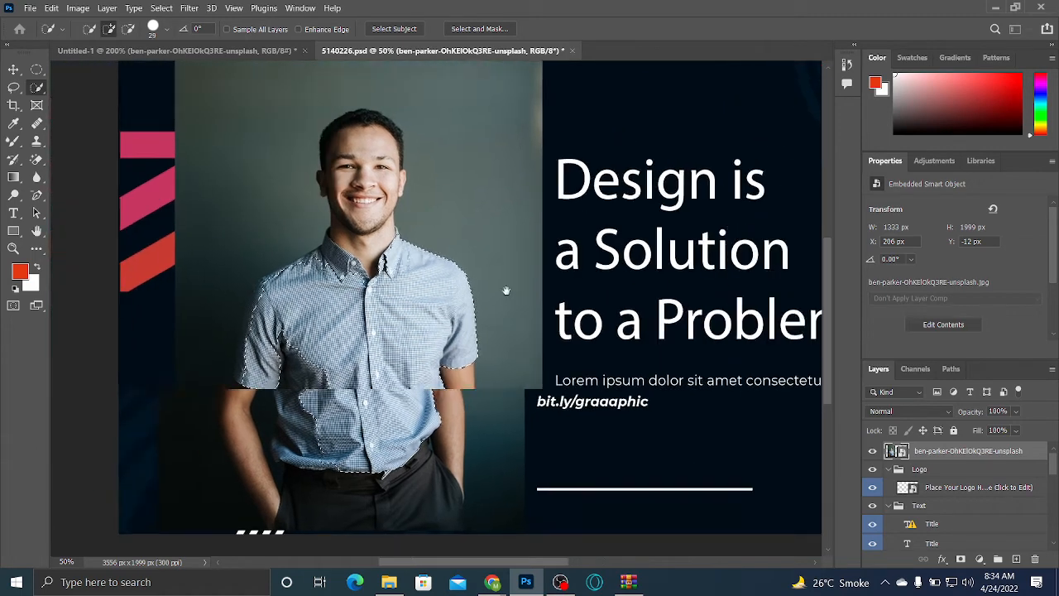
{"action": "key", "text": "ctrl+plus"}
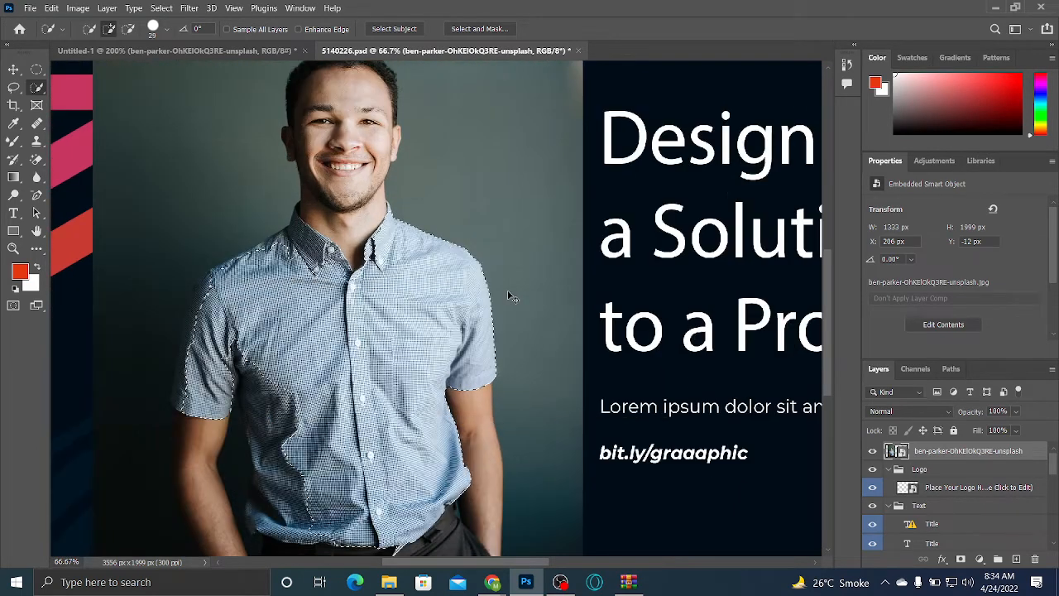
{"action": "key", "text": "ctrl+plus"}
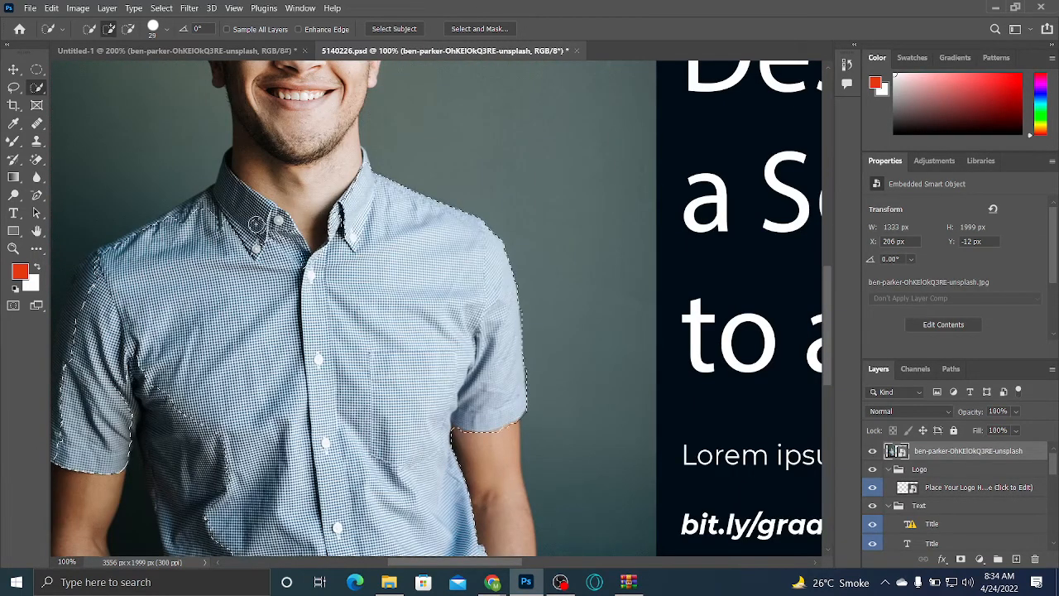
{"action": "mouse_move", "coordinate": [256, 224]}
{"action": "left_mouse_down"}
{"action": "mouse_move", "coordinate": [238, 202]}
{"action": "mouse_move", "coordinate": [133, 246]}
{"action": "left_mouse_up"}
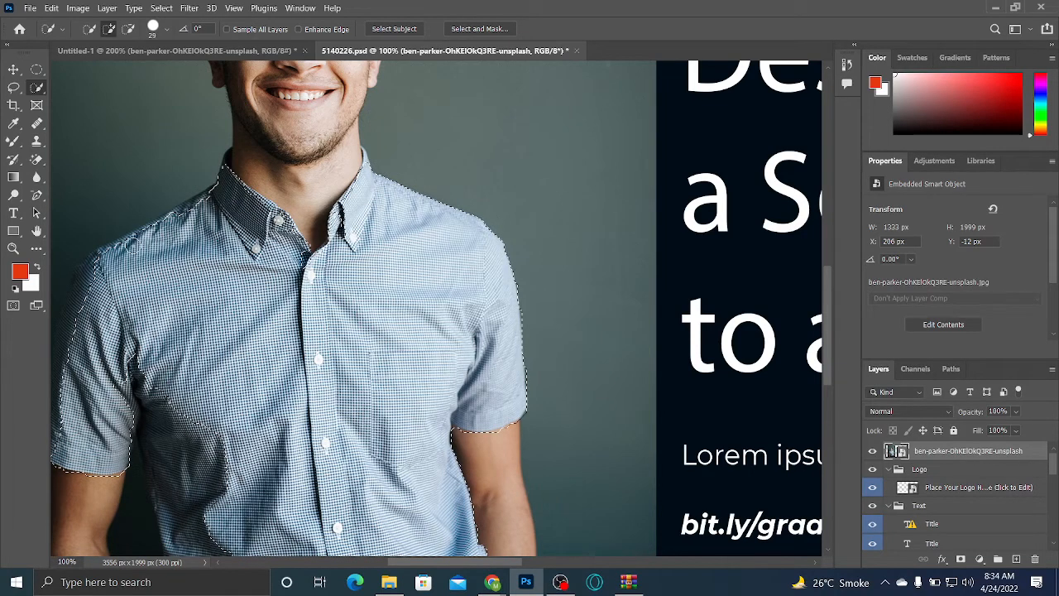
{"action": "left_click_drag", "start_coordinate": [88, 289], "coordinate": [59, 445]}
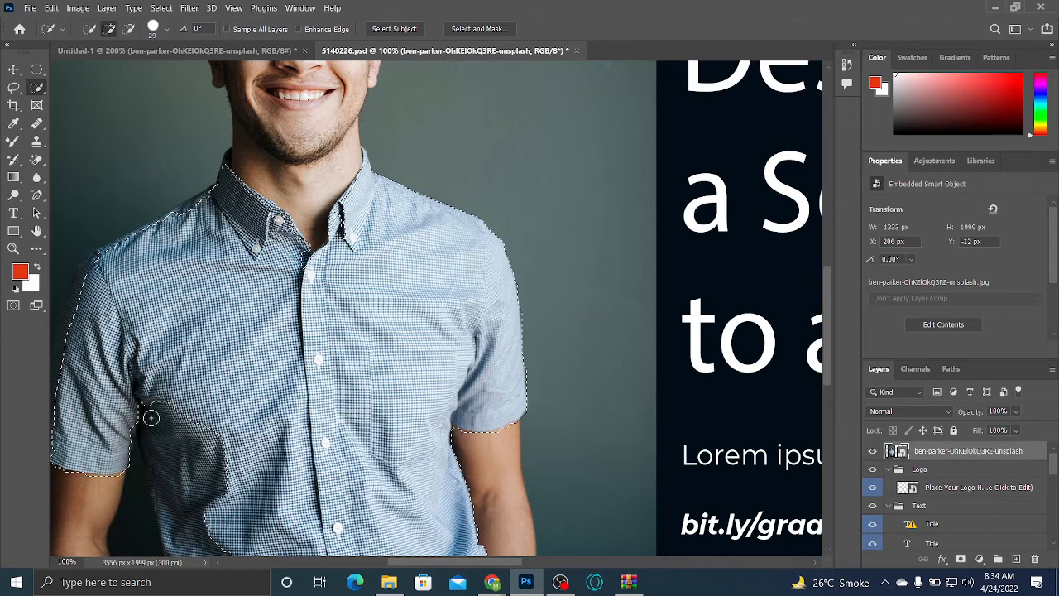
{"action": "left_click_drag", "start_coordinate": [149, 416], "coordinate": [169, 499]}
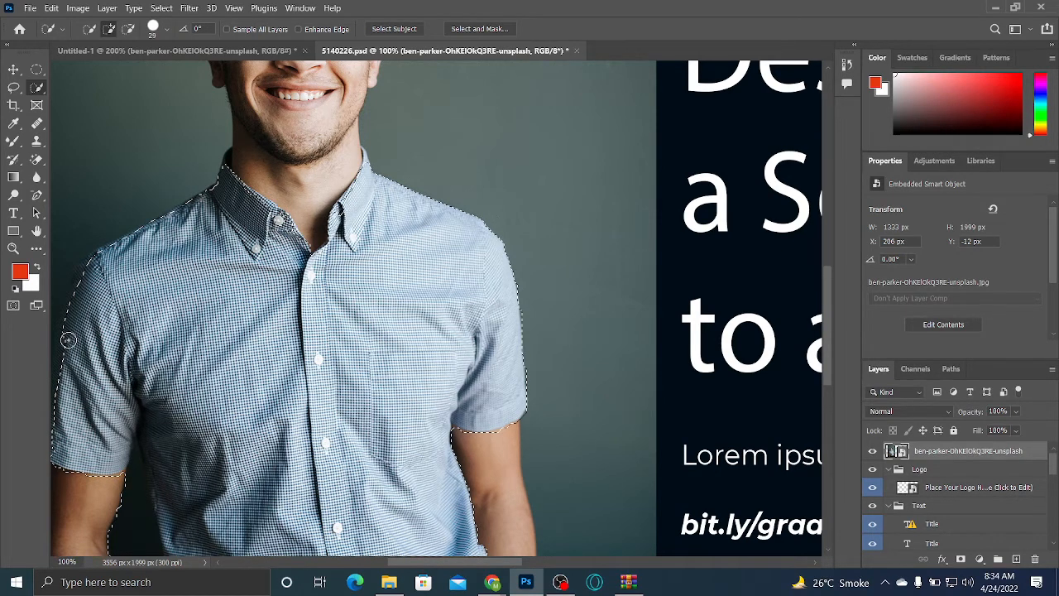
{"action": "left_click_drag", "start_coordinate": [123, 367], "coordinate": [272, 309]}
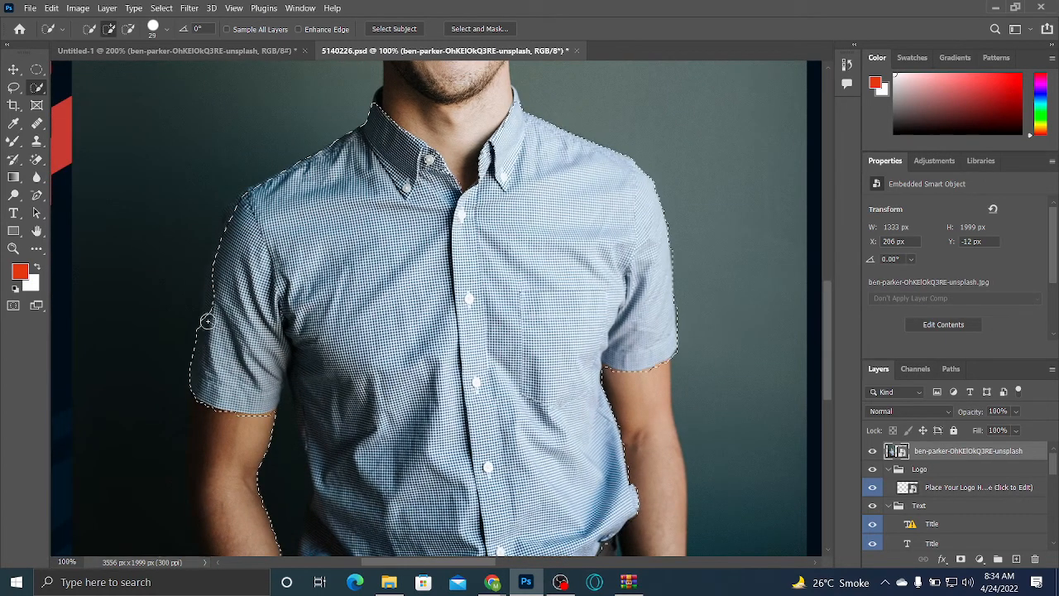
{"action": "mouse_move", "coordinate": [207, 322]}
{"action": "left_mouse_down"}
{"action": "mouse_move", "coordinate": [227, 247]}
{"action": "mouse_move", "coordinate": [245, 238]}
{"action": "left_mouse_up"}
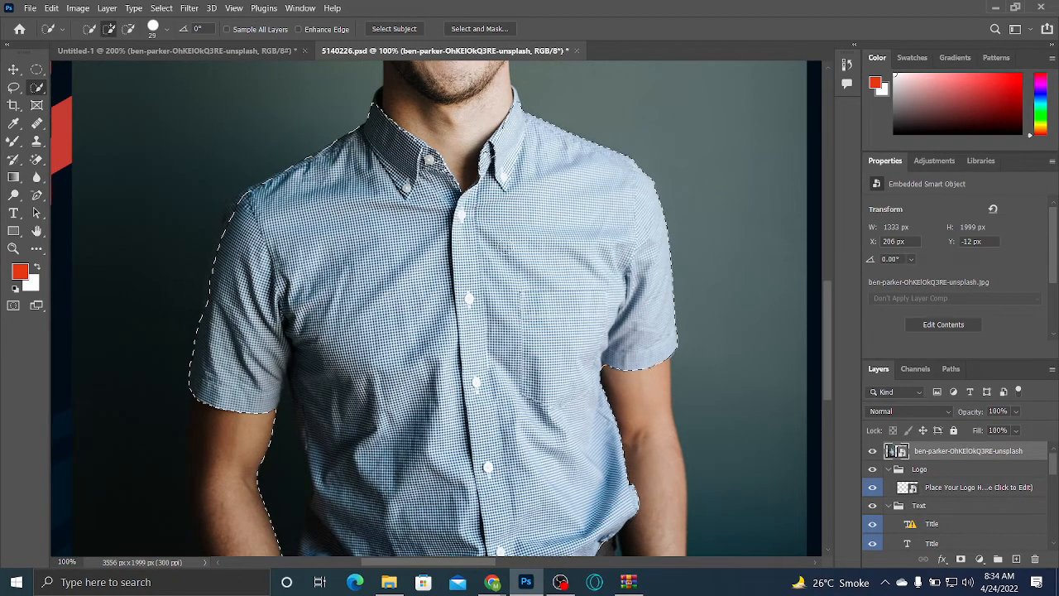
Subtract the dark background gap between the arm and the shirt on the image's left from the selection
{"action": "scroll", "coordinate": [542, 256], "scroll_direction": "right", "scroll_amount": 3}
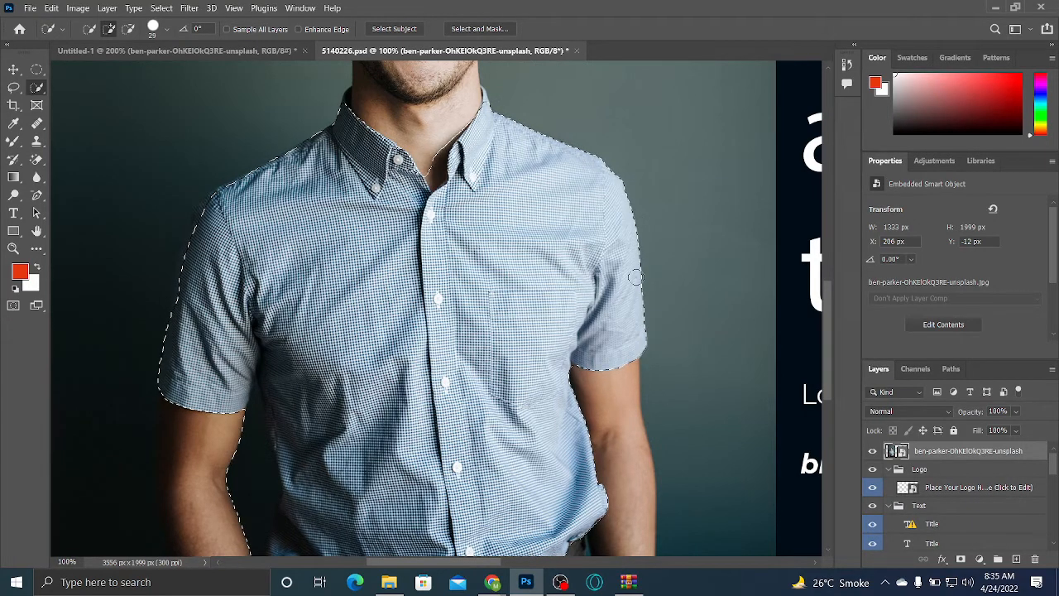
{"action": "scroll", "coordinate": [544, 216], "scroll_direction": "down", "scroll_amount": 5}
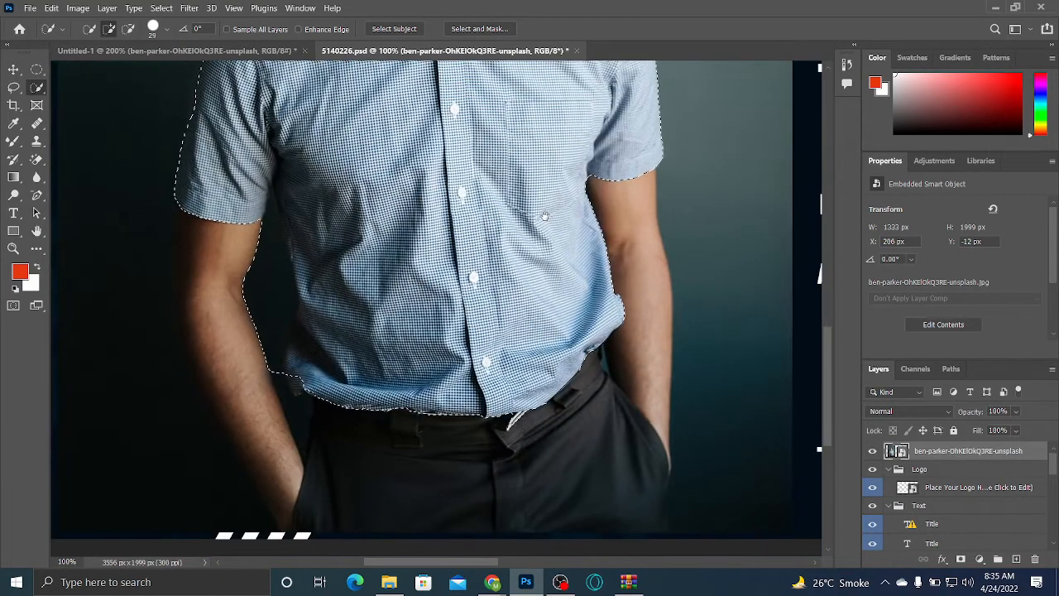
{"action": "left_click_drag", "start_coordinate": [544, 216], "coordinate": [562, 303]}
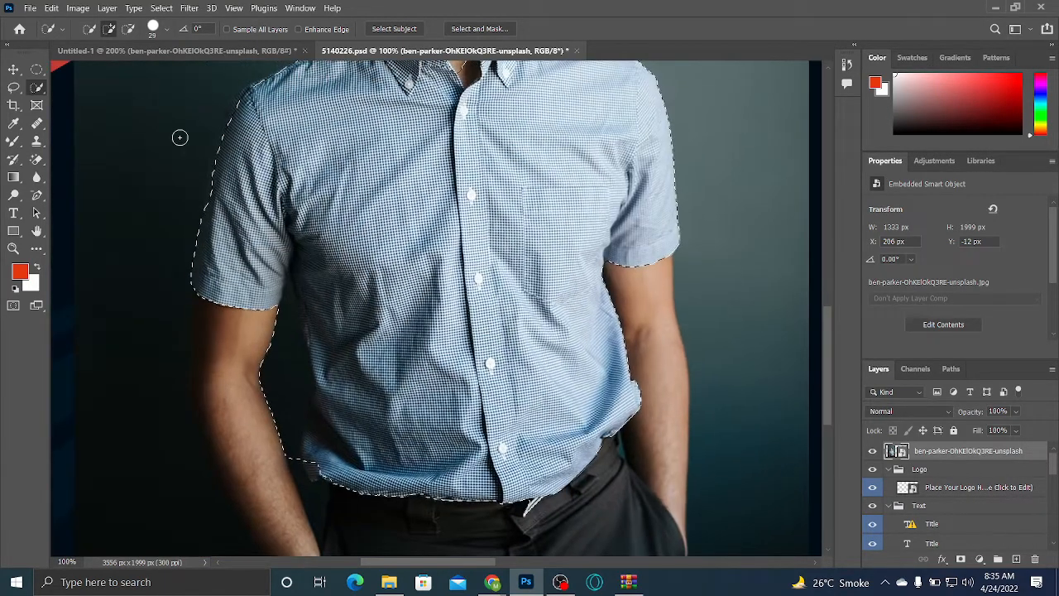
{"action": "left_click", "coordinate": [127, 29]}
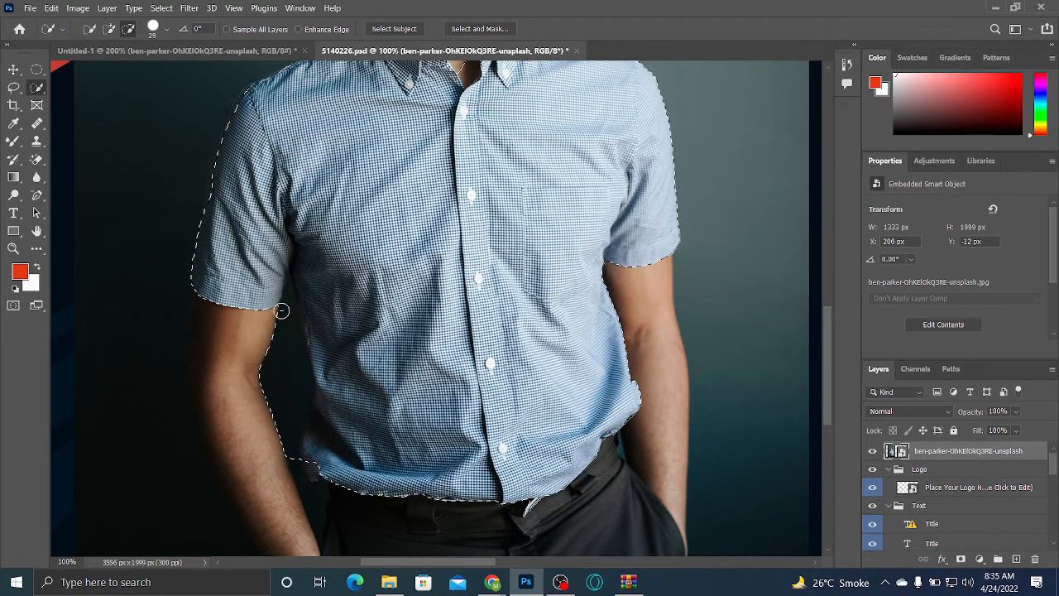
{"action": "left_click_drag", "start_coordinate": [281, 311], "coordinate": [289, 462]}
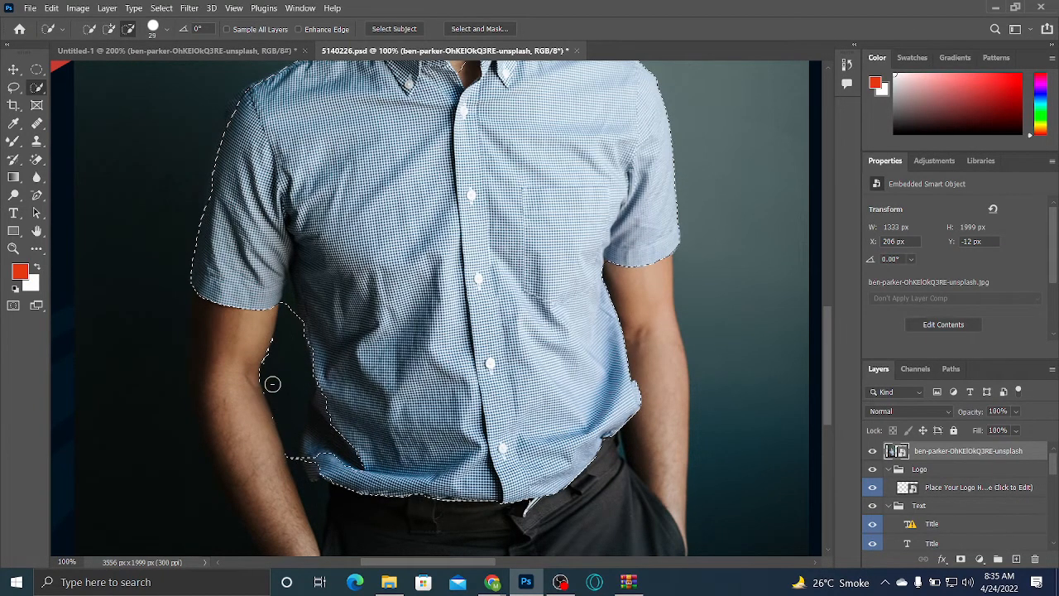
{"action": "mouse_move", "coordinate": [272, 384]}
{"action": "left_mouse_down"}
{"action": "mouse_move", "coordinate": [270, 344]}
{"action": "mouse_move", "coordinate": [262, 427]}
{"action": "mouse_move", "coordinate": [250, 368]}
{"action": "left_mouse_up"}
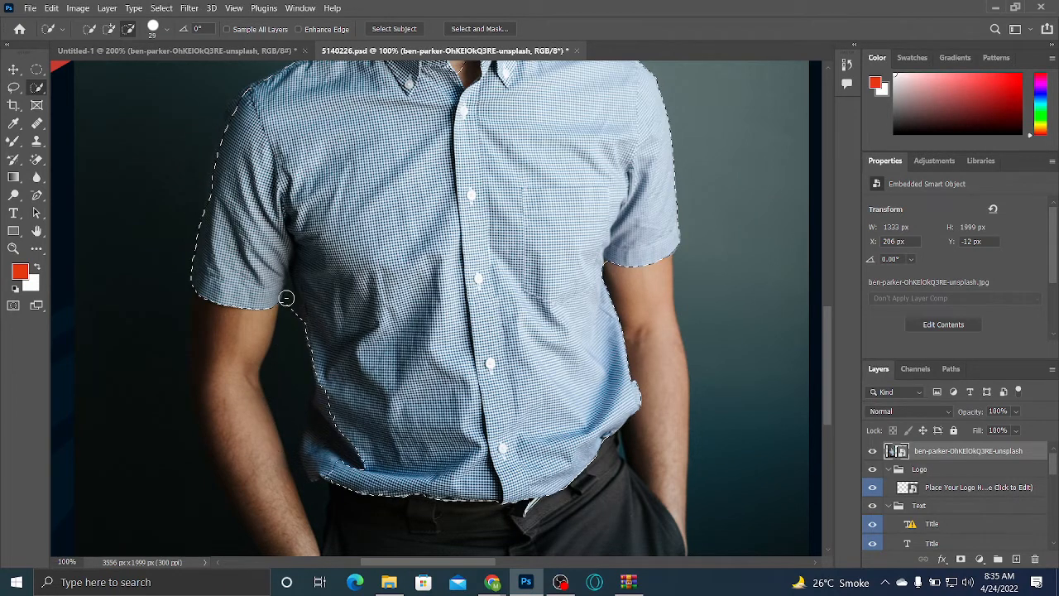
Set the Quick Selection brush size to 16 px and subtract the dark gap just below the armpit on the image's left
{"action": "left_click", "coordinate": [166, 30]}
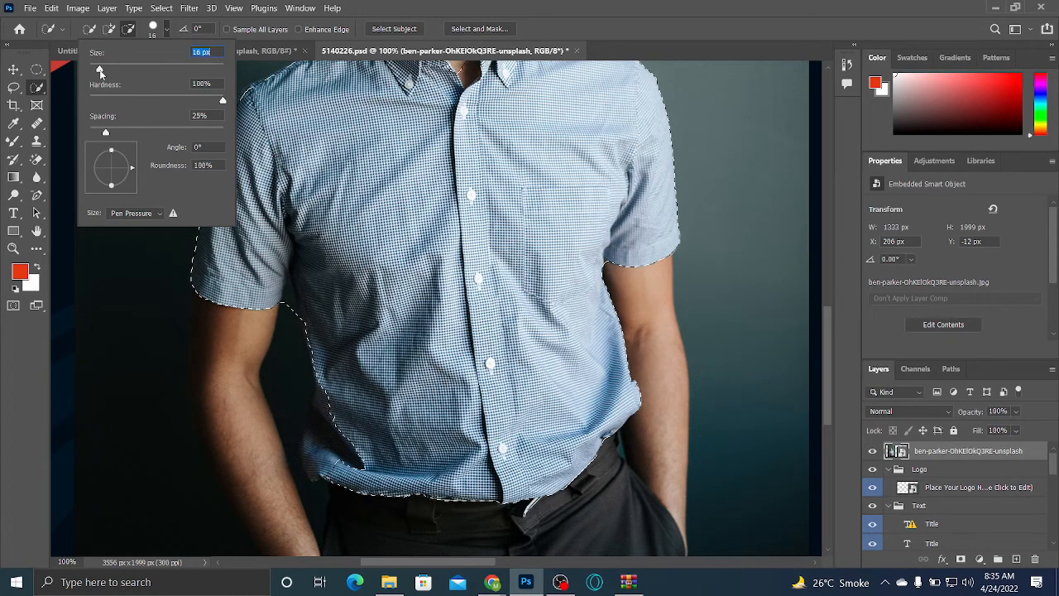
{"action": "key", "text": "ctrl+plus"}
{"action": "key", "text": "ctrl+plus"}
{"action": "left_click_drag", "start_coordinate": [319, 288], "coordinate": [577, 236]}
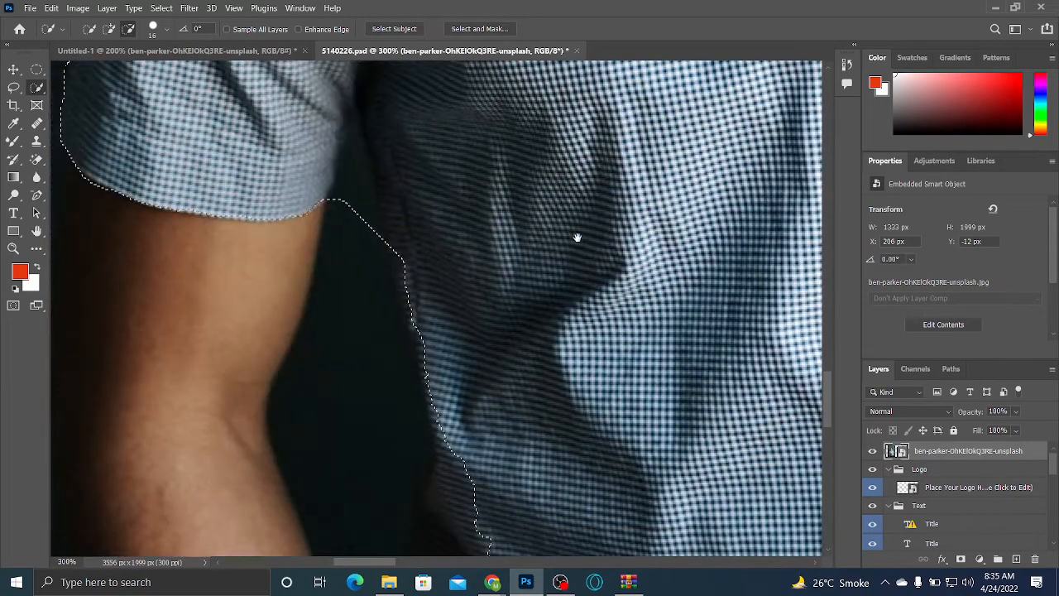
{"action": "left_click_drag", "start_coordinate": [356, 173], "coordinate": [350, 228]}
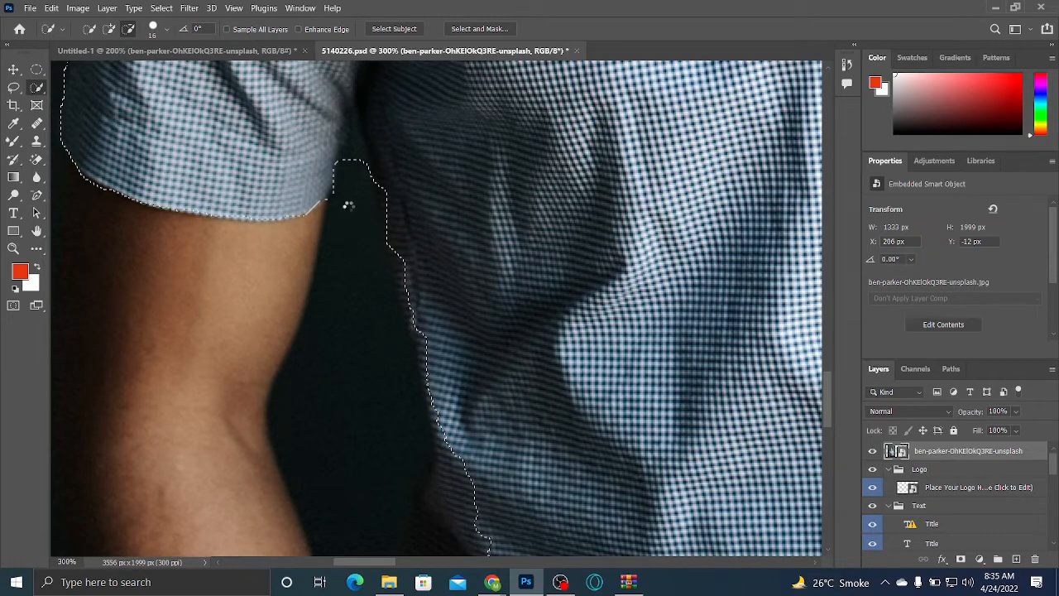
Add the shaded fold and the missed lower hem corner of the shirt on the image's left to the selection
{"action": "left_click", "coordinate": [109, 30]}
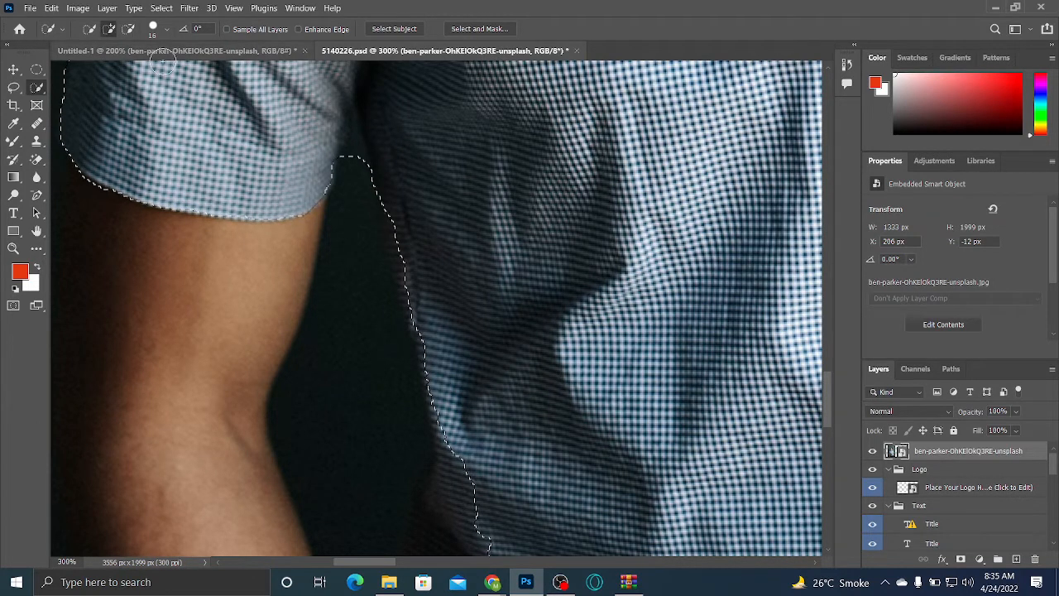
{"action": "left_click_drag", "start_coordinate": [677, 372], "coordinate": [625, 235]}
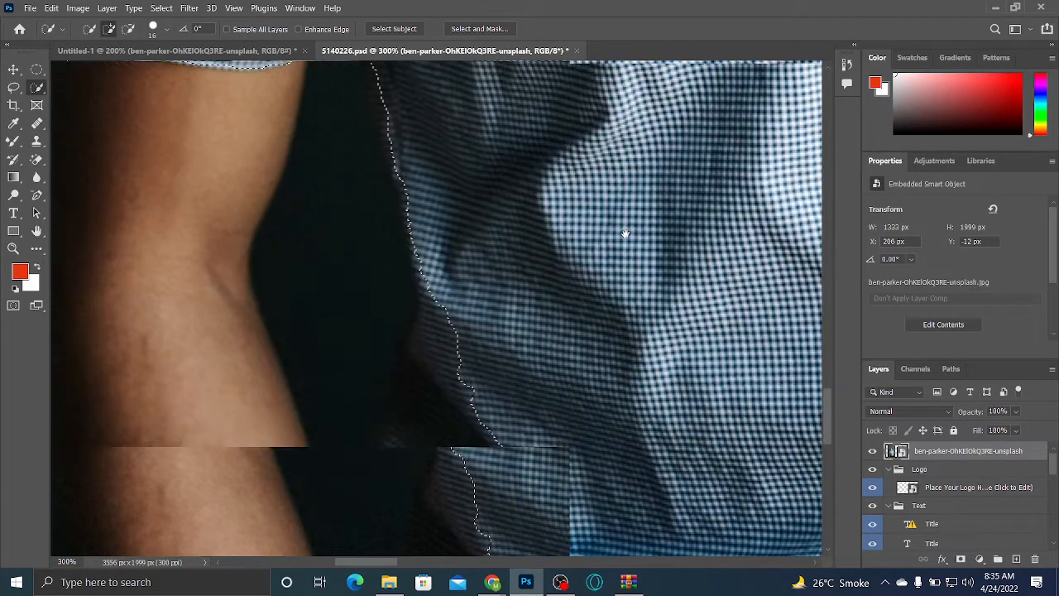
{"action": "mouse_move", "coordinate": [496, 290]}
{"action": "left_mouse_down"}
{"action": "mouse_move", "coordinate": [439, 339]}
{"action": "mouse_move", "coordinate": [432, 301]}
{"action": "mouse_move", "coordinate": [402, 456]}
{"action": "mouse_move", "coordinate": [450, 502]}
{"action": "mouse_move", "coordinate": [483, 293]}
{"action": "left_mouse_up"}
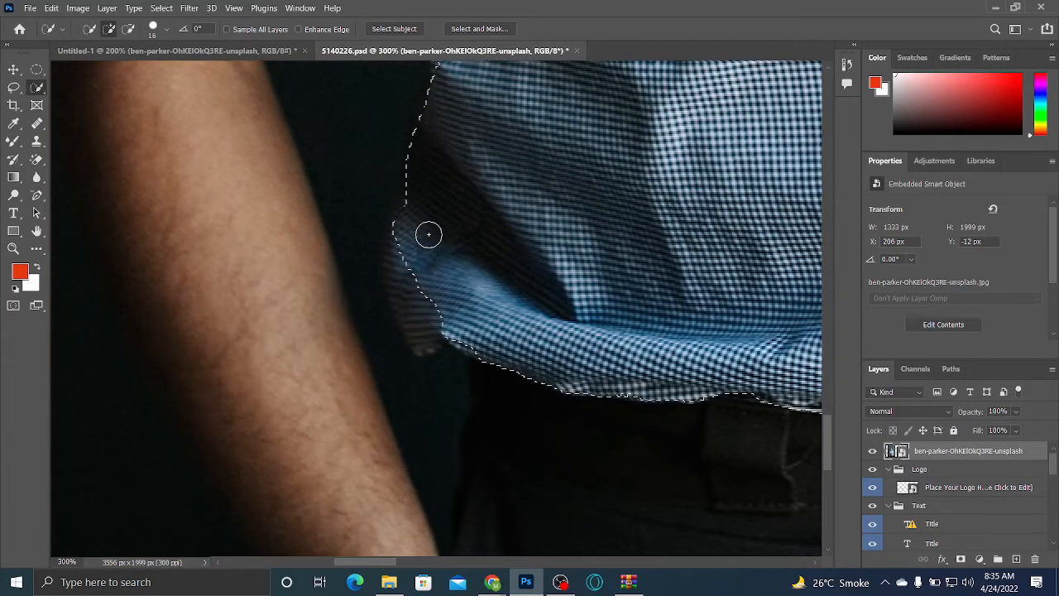
{"action": "mouse_move", "coordinate": [428, 234]}
{"action": "left_mouse_down"}
{"action": "mouse_move", "coordinate": [409, 273]}
{"action": "mouse_move", "coordinate": [428, 345]}
{"action": "left_mouse_up"}
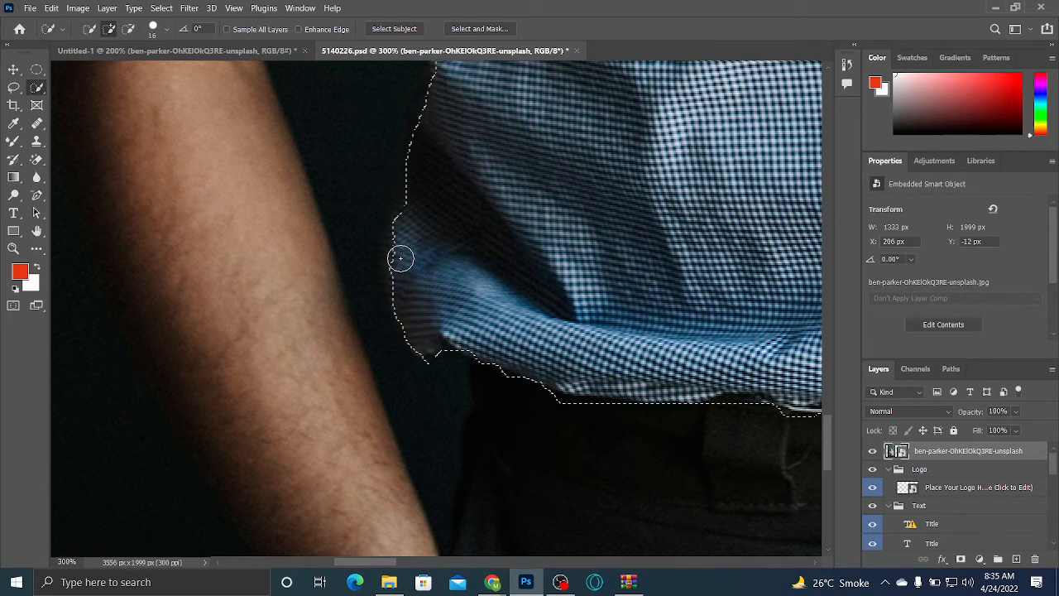
{"action": "left_click_drag", "start_coordinate": [394, 241], "coordinate": [400, 227]}
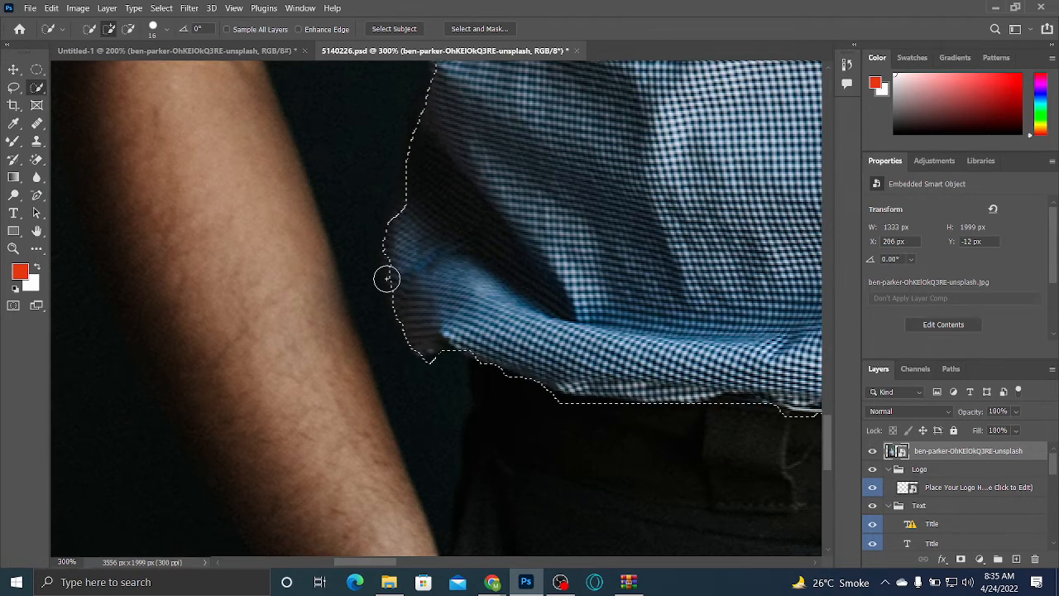
Examine the selection edge along the shirt's hem, the side and sleeve on the image's right, the shoulder and the collar
{"action": "mouse_move", "coordinate": [624, 240]}
{"action": "left_mouse_down"}
{"action": "mouse_move", "coordinate": [347, 306]}
{"action": "mouse_move", "coordinate": [144, 319]}
{"action": "left_mouse_up"}
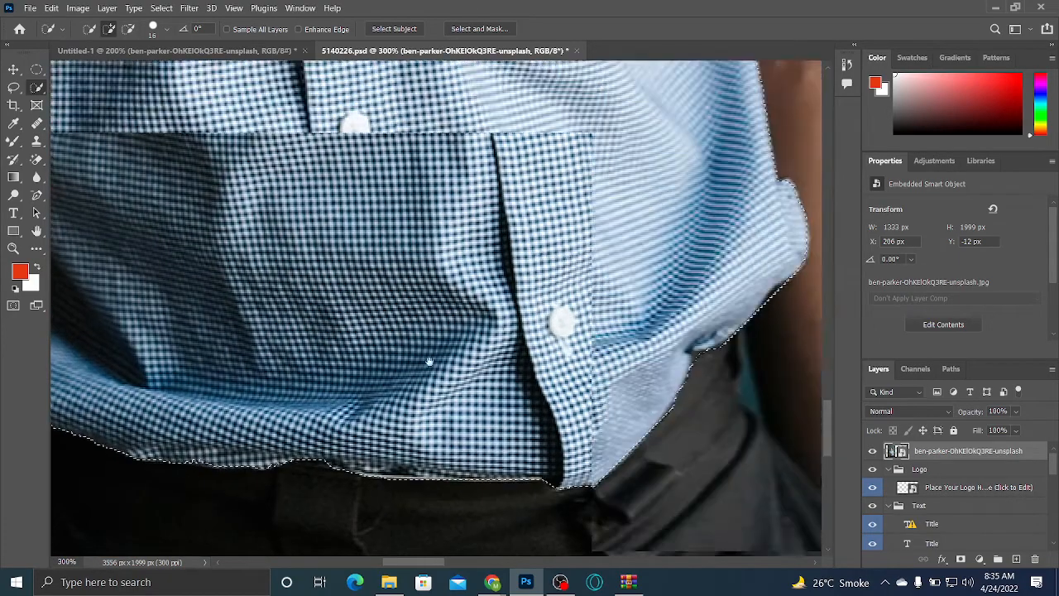
{"action": "left_click_drag", "start_coordinate": [429, 362], "coordinate": [344, 403]}
{"action": "left_click_drag", "start_coordinate": [665, 94], "coordinate": [710, 426]}
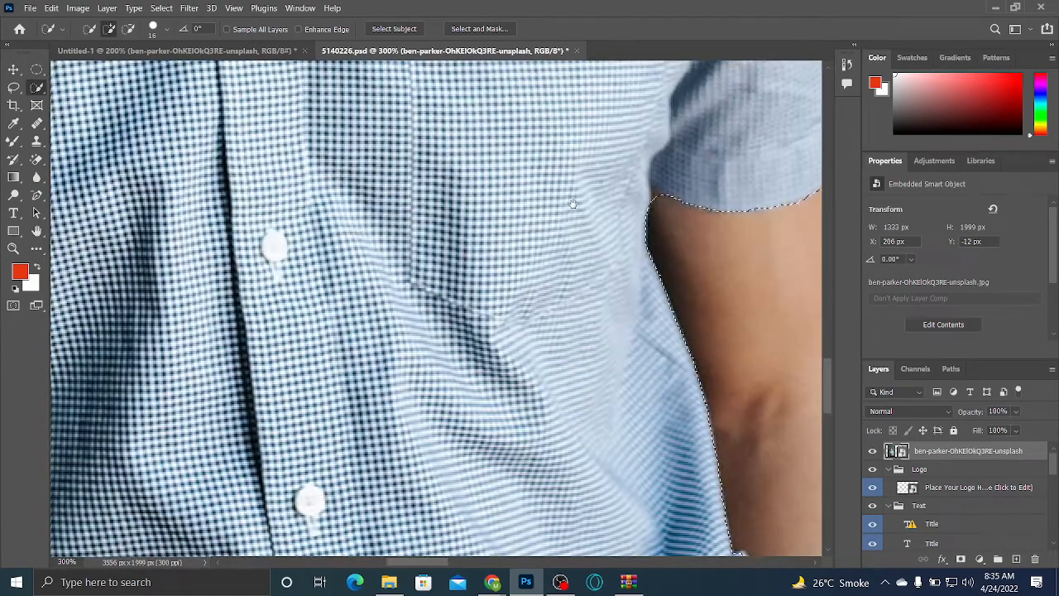
{"action": "left_click_drag", "start_coordinate": [573, 203], "coordinate": [427, 373]}
{"action": "left_click_drag", "start_coordinate": [530, 178], "coordinate": [582, 368]}
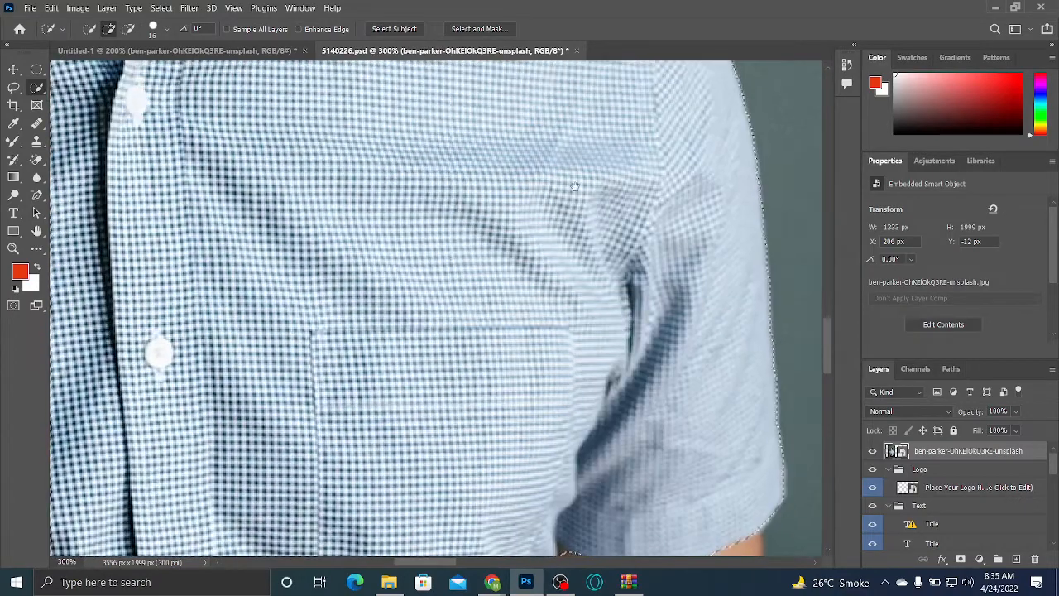
{"action": "left_click_drag", "start_coordinate": [575, 186], "coordinate": [620, 314]}
{"action": "scroll", "coordinate": [620, 315], "scroll_direction": "down", "scroll_amount": 1}
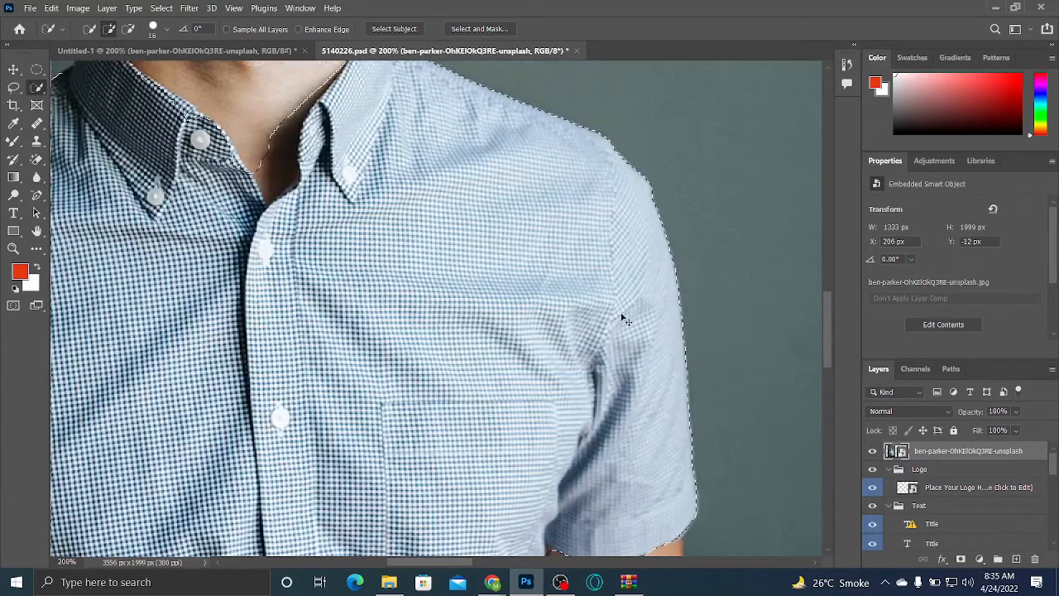
{"action": "scroll", "coordinate": [623, 319], "scroll_direction": "down", "scroll_amount": 1}
{"action": "left_click_drag", "start_coordinate": [623, 318], "coordinate": [674, 448]}
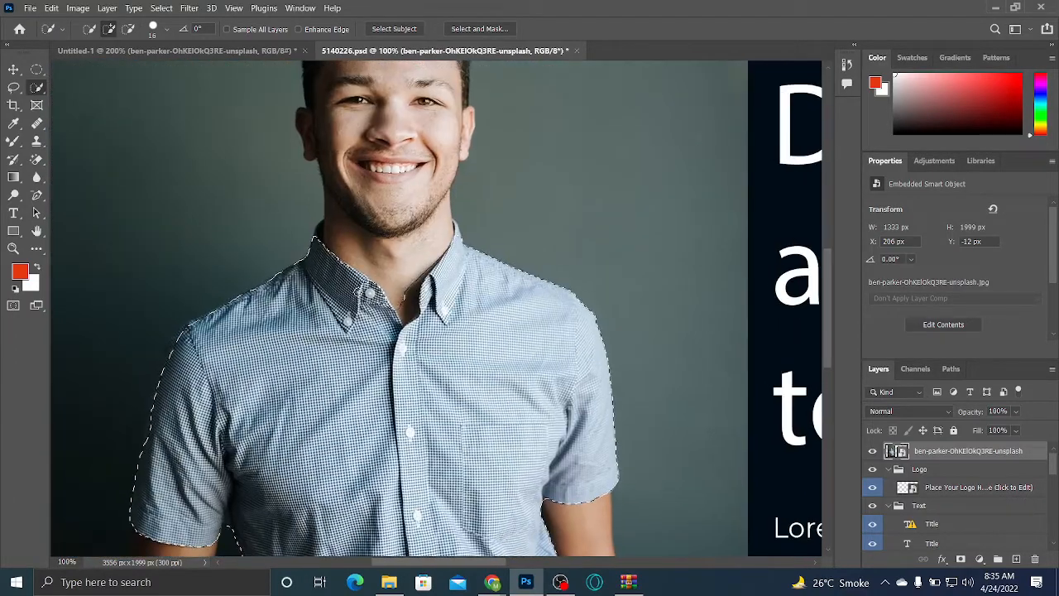
Subtract the neck skin inside the open collar from the shirt selection
{"action": "scroll", "coordinate": [358, 292], "scroll_direction": "up", "scroll_amount": 2}
{"action": "left_click_drag", "start_coordinate": [304, 302], "coordinate": [356, 312]}
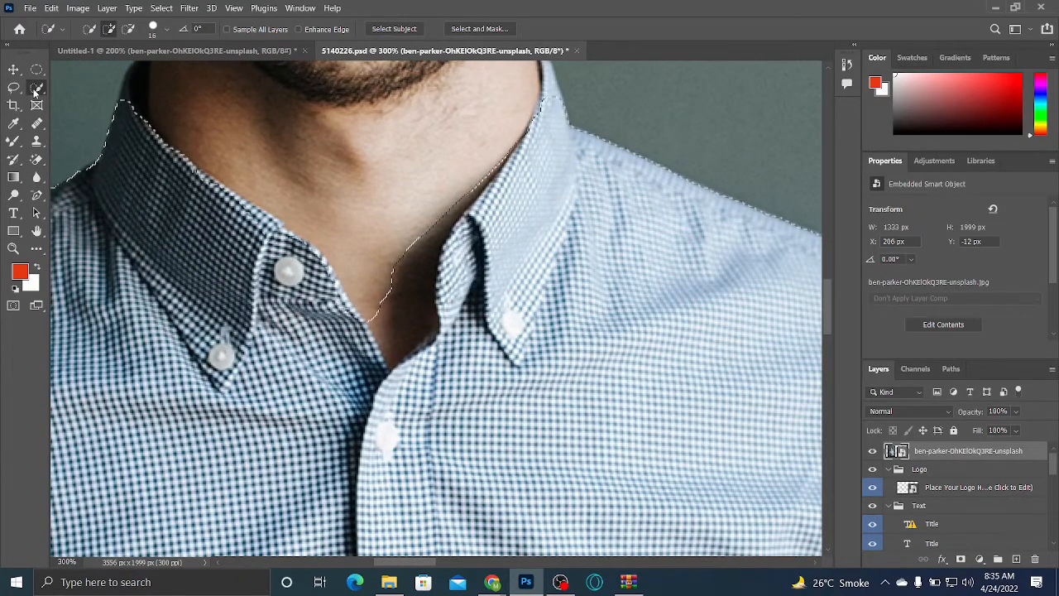
{"action": "left_click", "coordinate": [127, 29]}
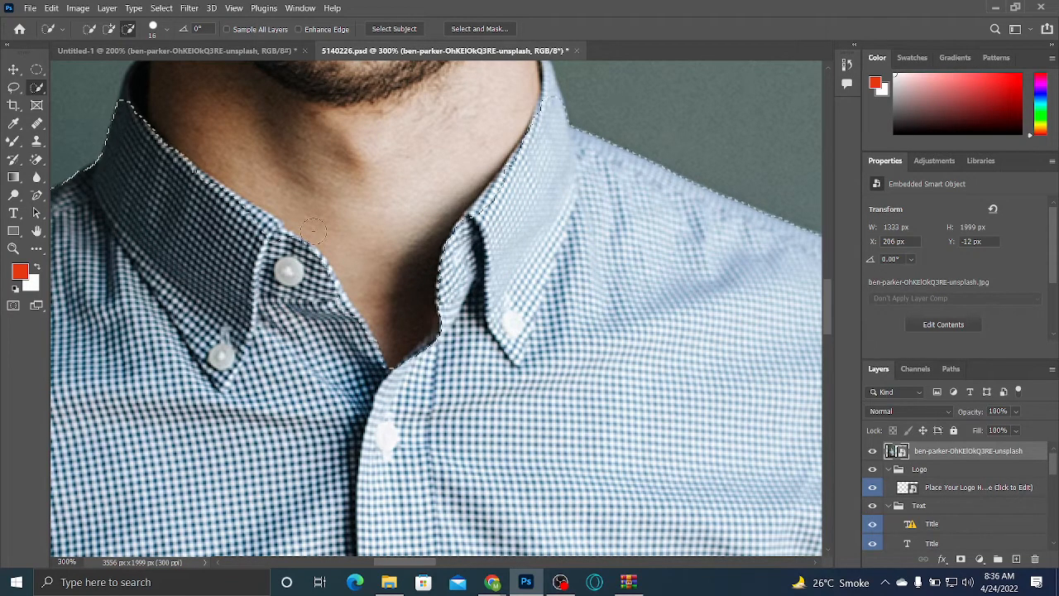
Set the Quick Selection brush size to 7 px and add the missed upper tip of the collar on the image's right
{"action": "left_click", "coordinate": [108, 29]}
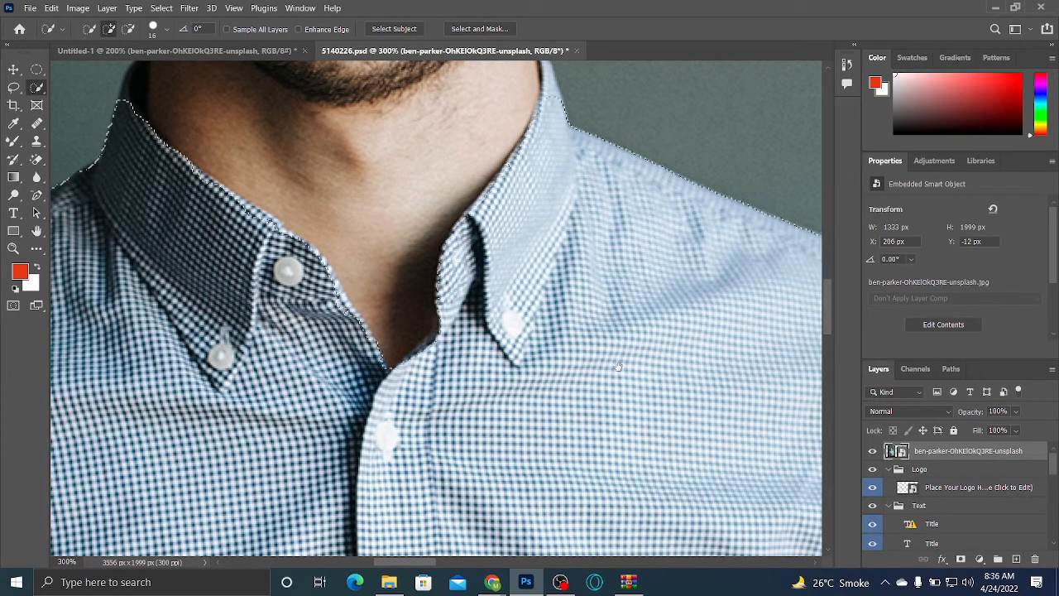
{"action": "left_click_drag", "start_coordinate": [502, 275], "coordinate": [435, 390]}
{"action": "left_click", "coordinate": [166, 29]}
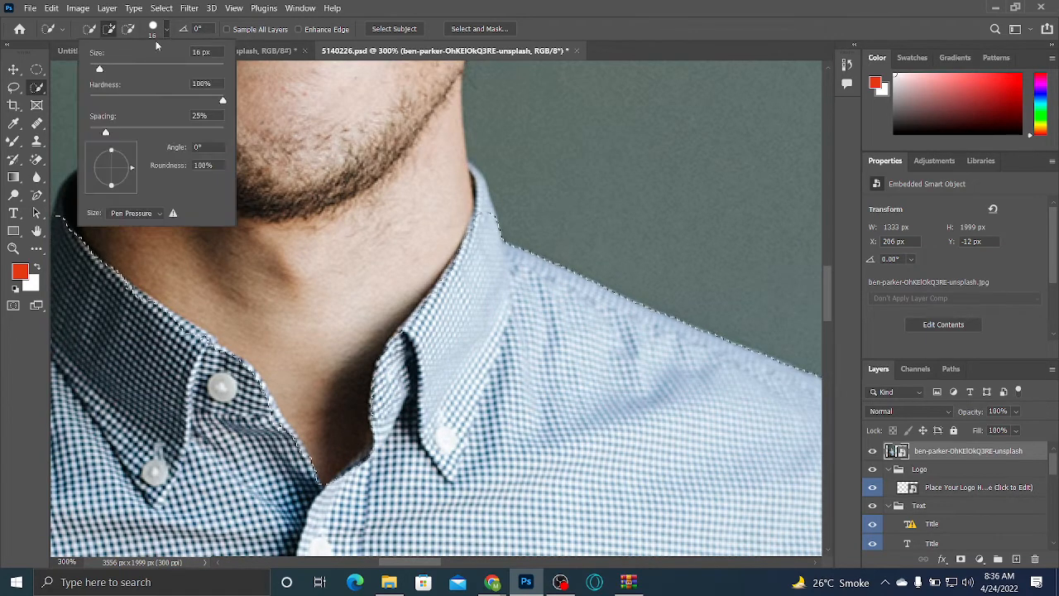
{"action": "left_click_drag", "start_coordinate": [99, 70], "coordinate": [95, 72]}
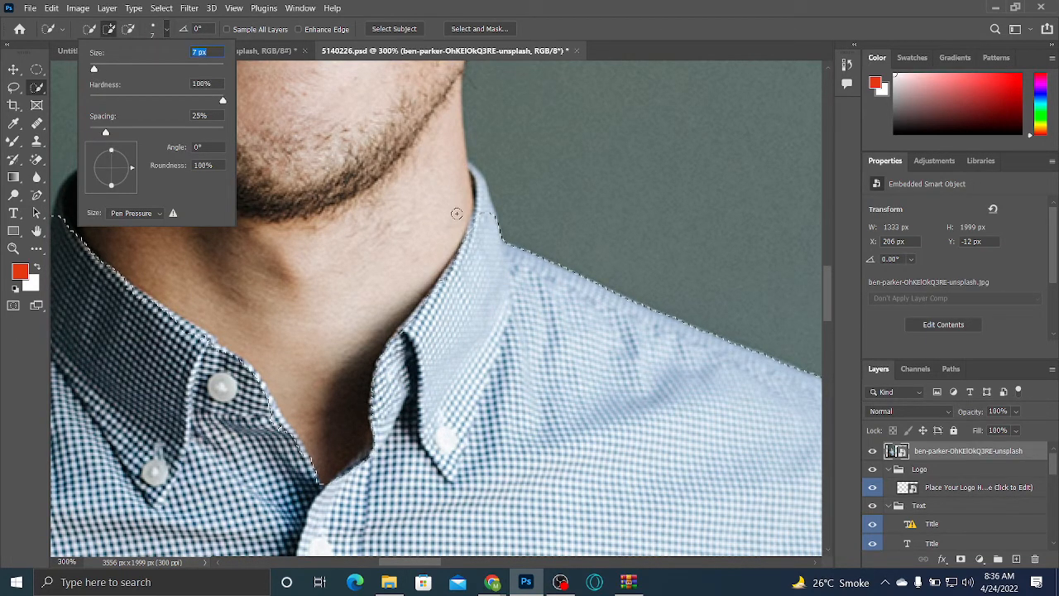
{"action": "key", "text": "ctrl+plus"}
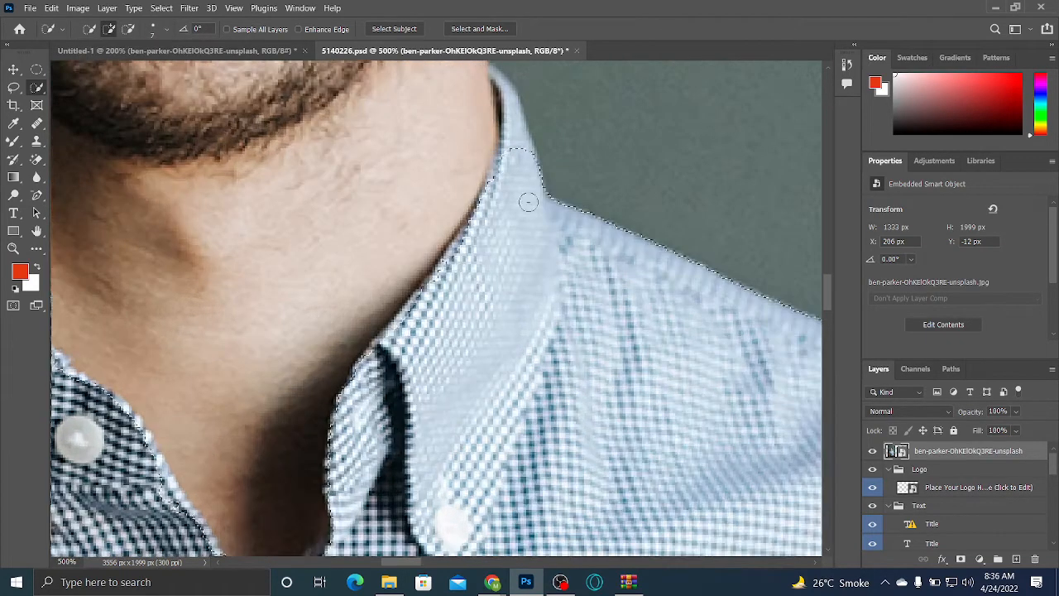
{"action": "key", "text": "ctrl+plus"}
{"action": "mouse_move", "coordinate": [489, 263]}
{"action": "left_mouse_down"}
{"action": "mouse_move", "coordinate": [481, 232]}
{"action": "mouse_move", "coordinate": [483, 266]}
{"action": "mouse_move", "coordinate": [472, 207]}
{"action": "left_mouse_up"}
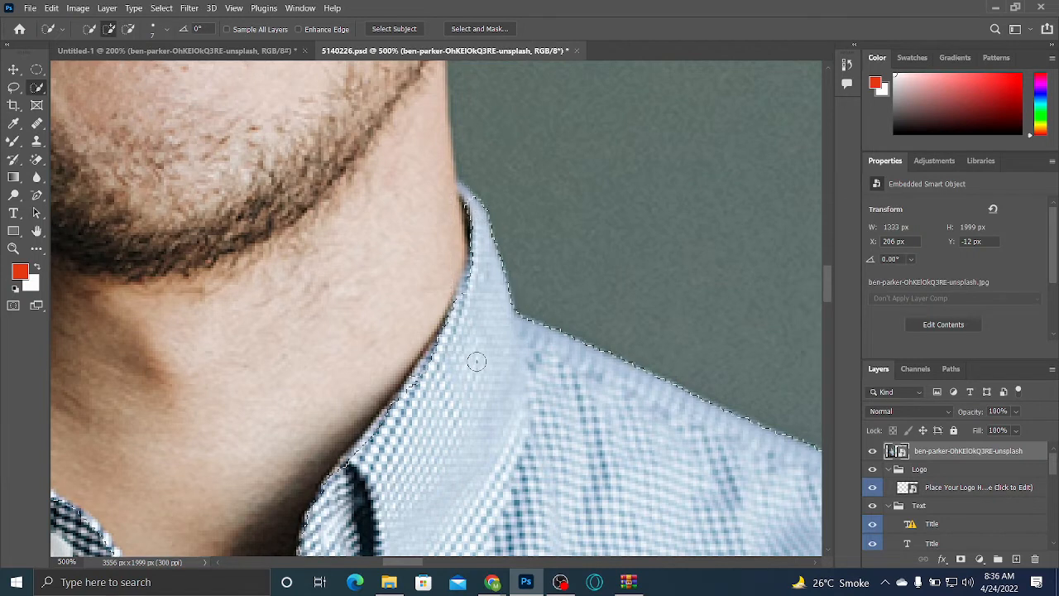
{"action": "left_click_drag", "start_coordinate": [412, 398], "coordinate": [407, 409]}
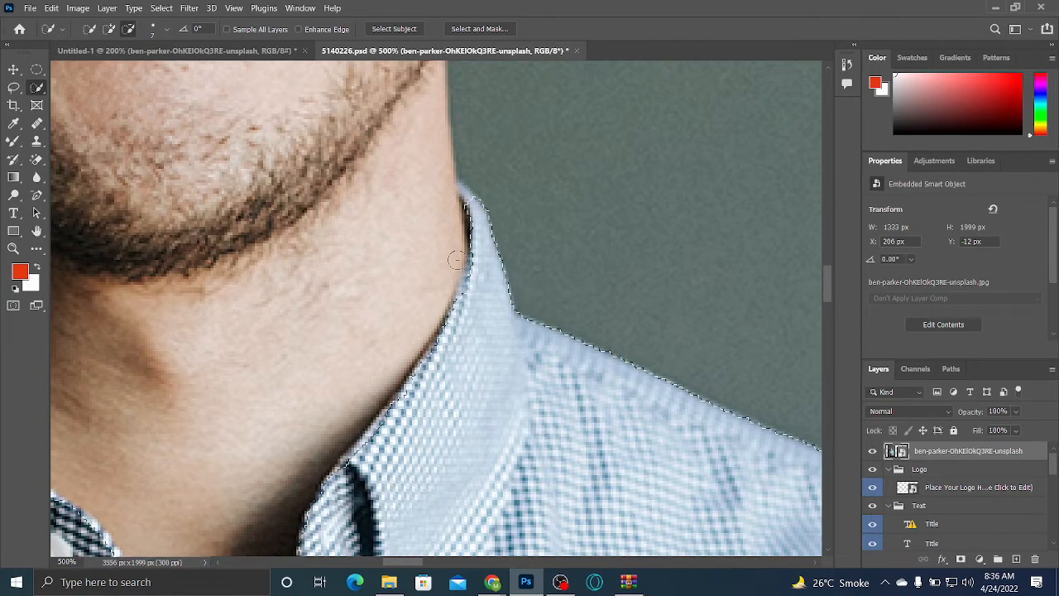
{"action": "left_click", "coordinate": [102, 31]}
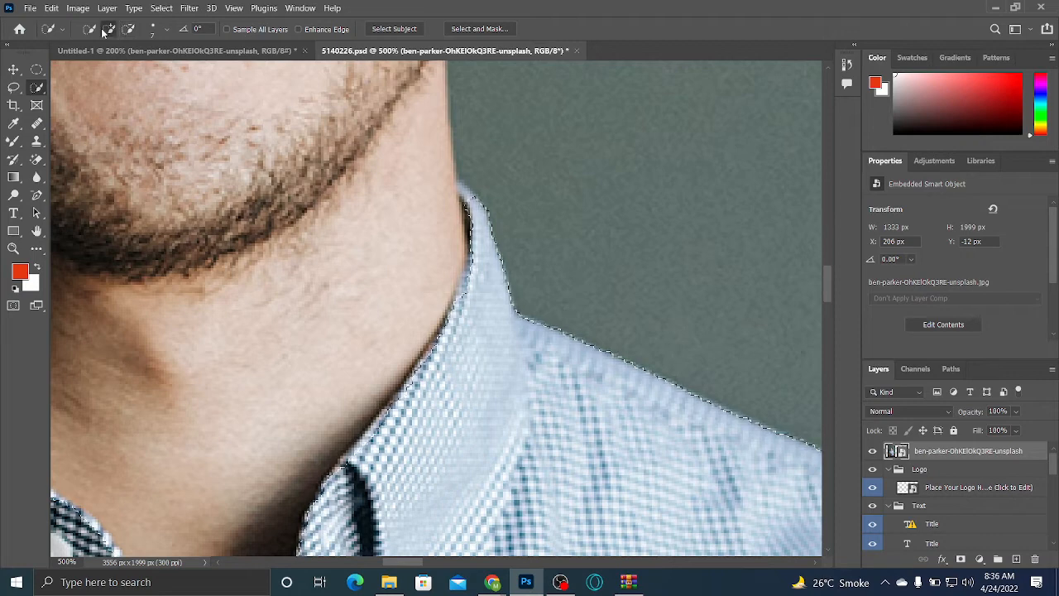
Check the outline of the whole shirt selection with the man's full figure in view
{"action": "key", "text": "ctrl+minus"}
{"action": "key", "text": "ctrl+minus"}
{"action": "key", "text": "ctrl+minus"}
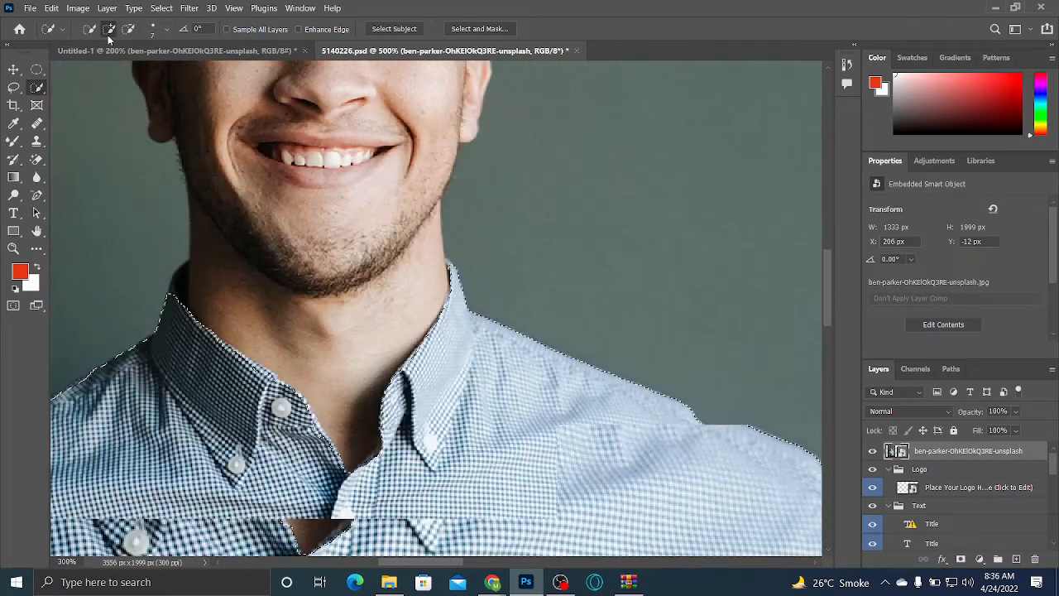
{"action": "key", "text": "ctrl+minus"}
{"action": "key", "text": "ctrl+minus"}
{"action": "key", "text": "ctrl+minus"}
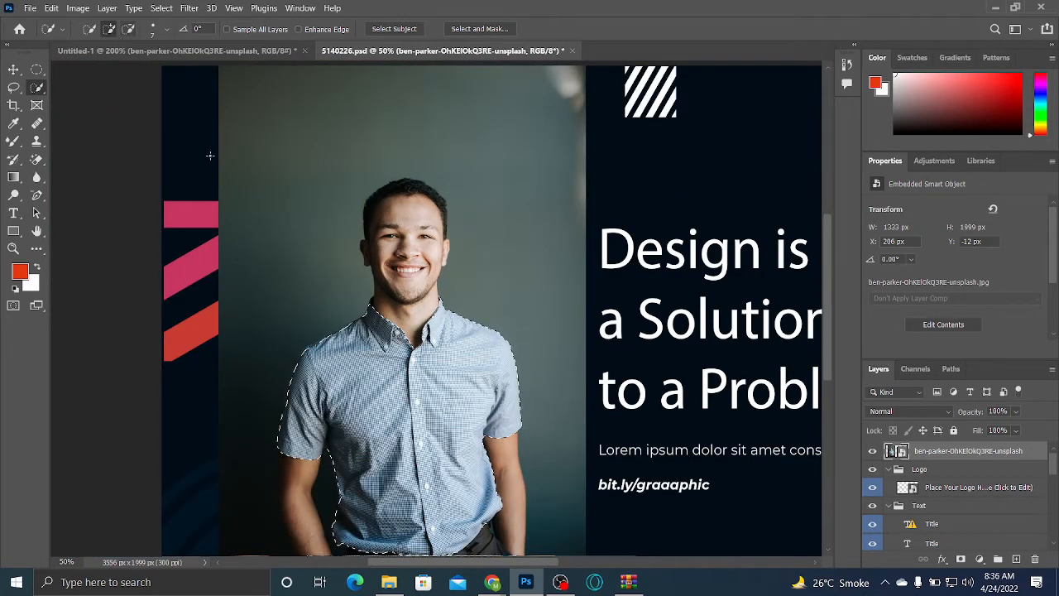
{"action": "left_click_drag", "start_coordinate": [443, 405], "coordinate": [454, 316]}
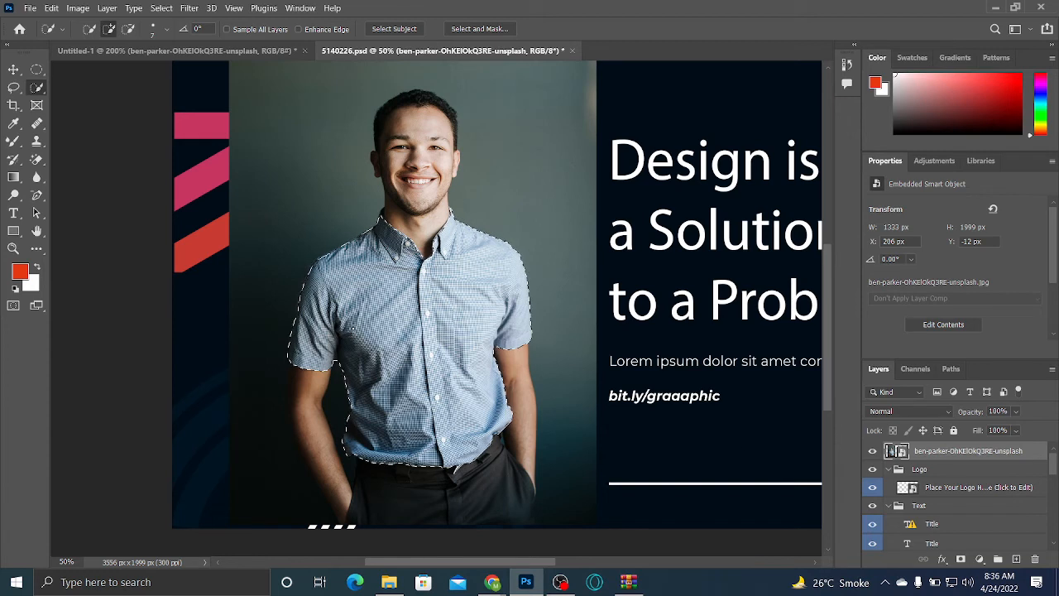
{"action": "left_click", "coordinate": [13, 70]}
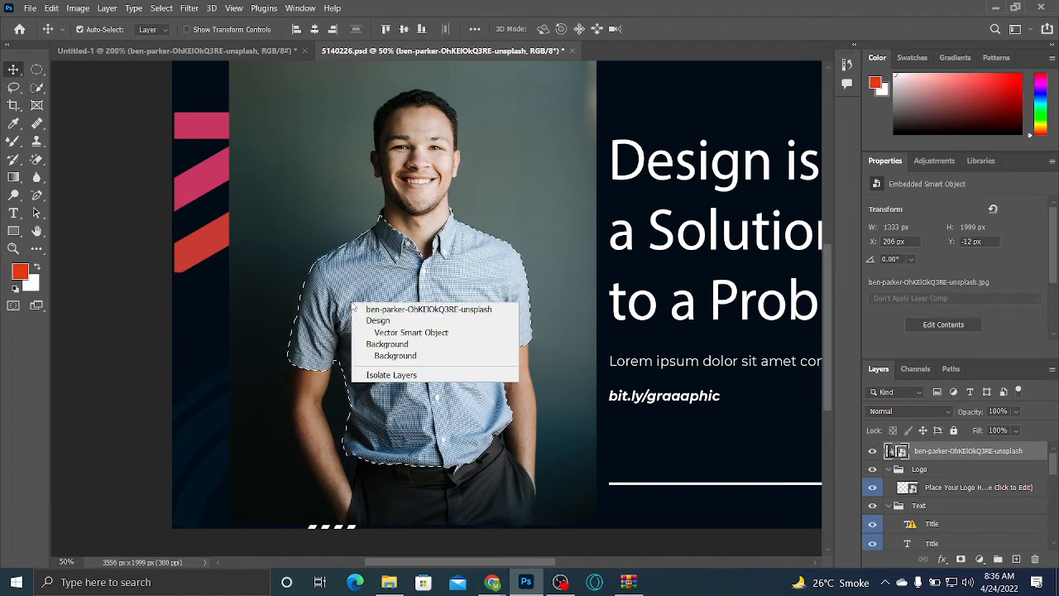
{"action": "right_click", "coordinate": [946, 454]}
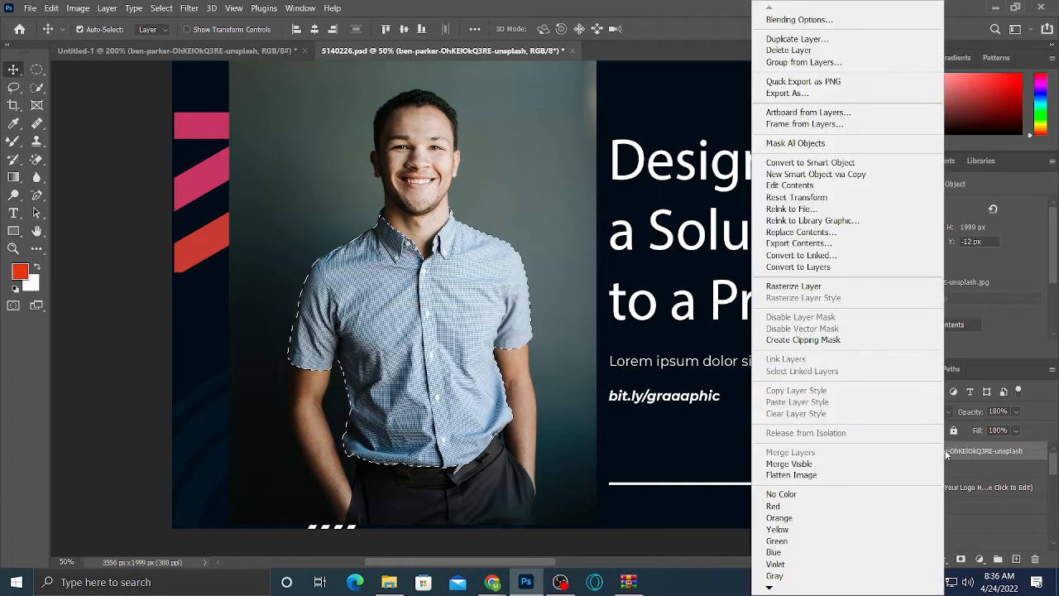
{"action": "left_click", "coordinate": [955, 452]}
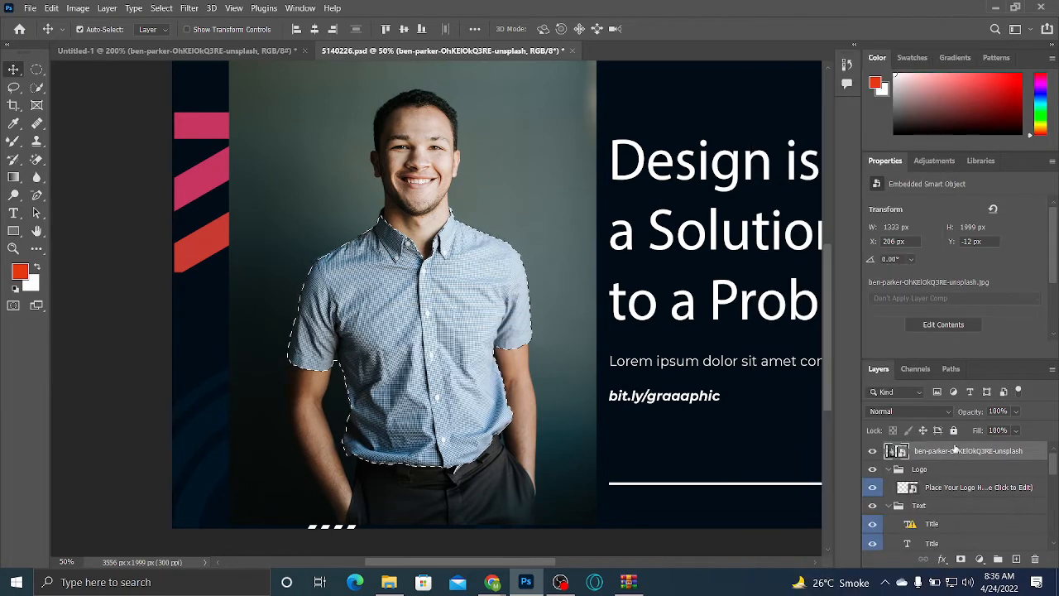
Add a Solid Color fill layer in near-black 0c0300 over the selected shirt and set its blend mode to Color
{"action": "left_click", "coordinate": [979, 560]}
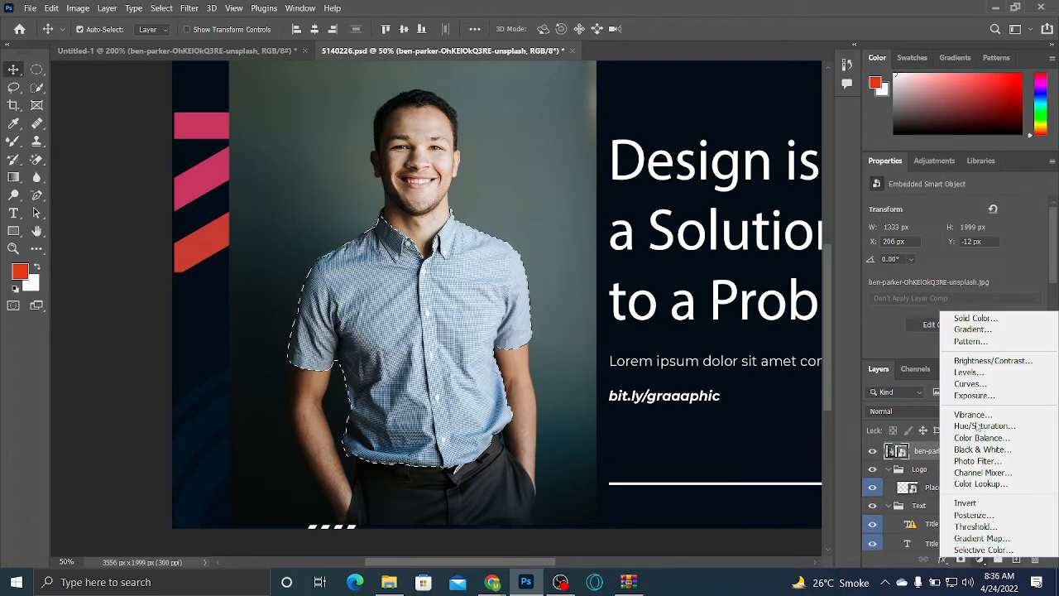
{"action": "left_click", "coordinate": [978, 321]}
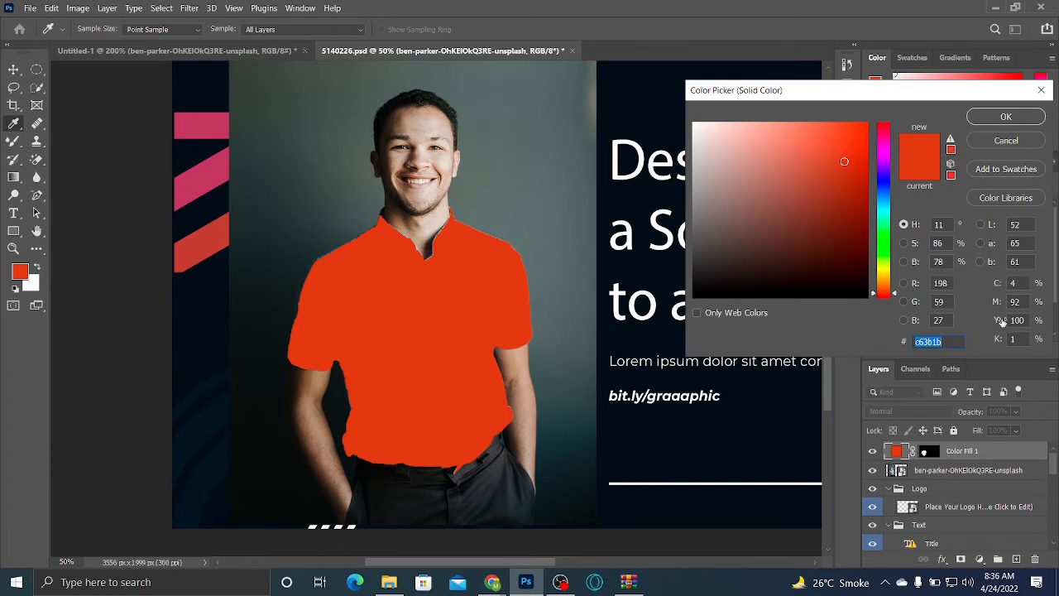
{"action": "left_click_drag", "start_coordinate": [770, 206], "coordinate": [799, 294]}
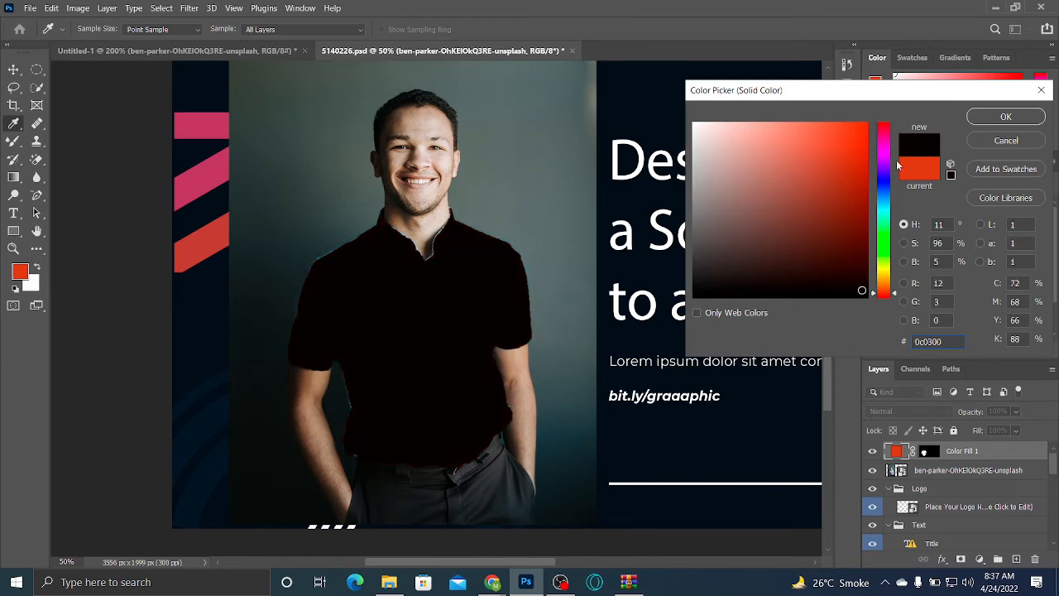
{"action": "left_click", "coordinate": [1006, 115]}
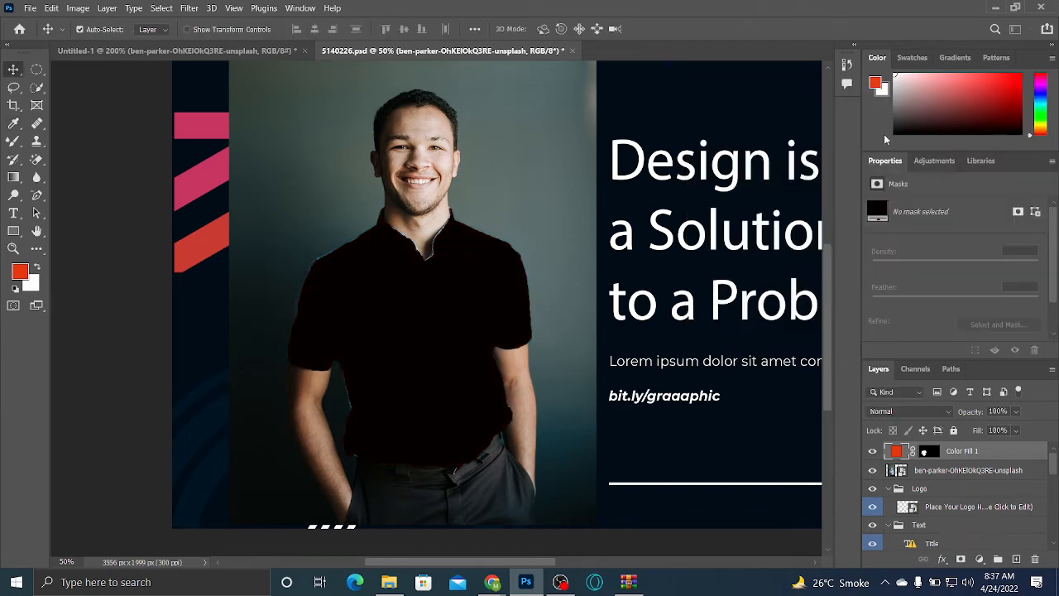
{"action": "left_click", "coordinate": [890, 414]}
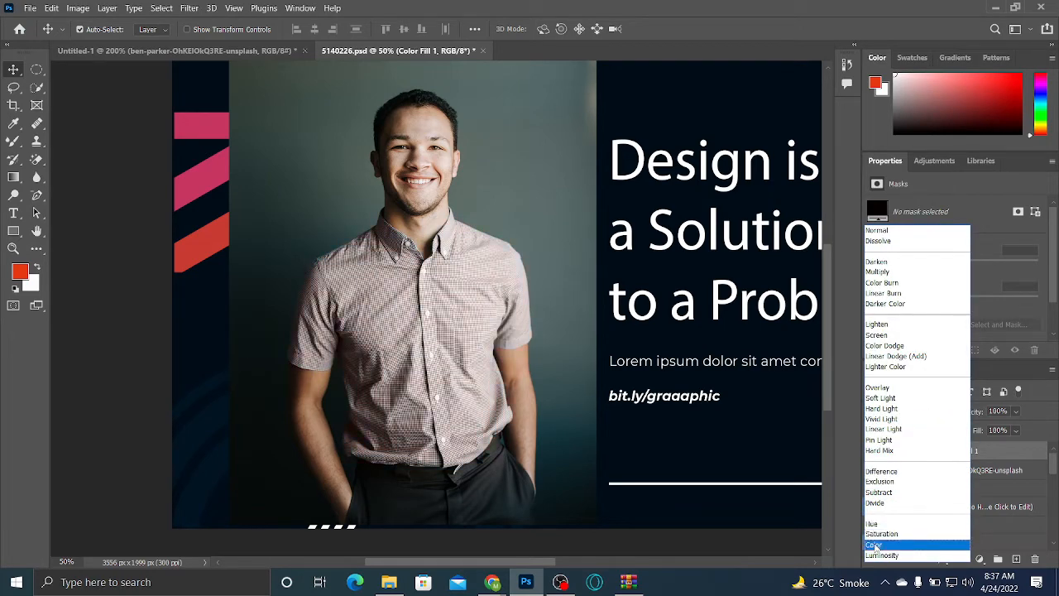
{"action": "left_click", "coordinate": [874, 546]}
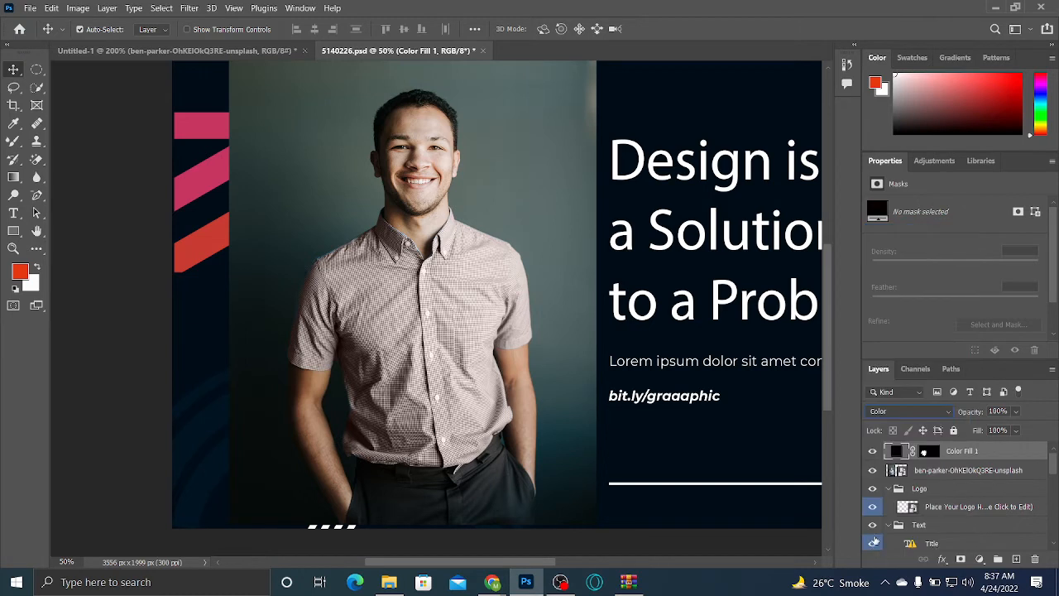
Compare the shirt with and without the color fill, and preview other blend modes before keeping Color
{"action": "left_click", "coordinate": [874, 453]}
{"action": "left_click", "coordinate": [874, 453]}
{"action": "left_click", "coordinate": [874, 454]}
{"action": "left_click", "coordinate": [874, 454]}
{"action": "left_click", "coordinate": [874, 453]}
{"action": "left_click", "coordinate": [892, 413]}
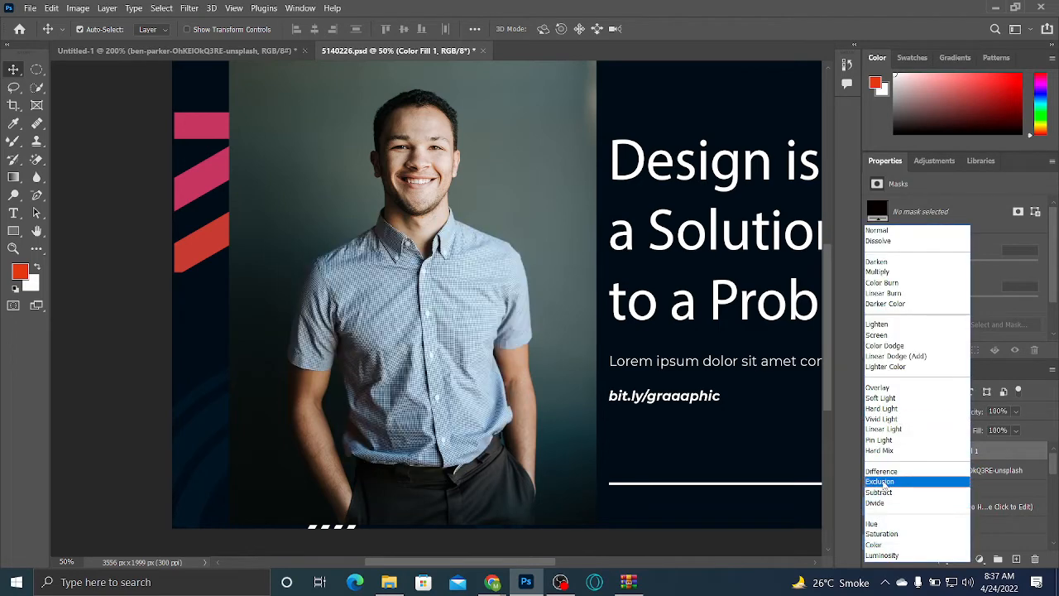
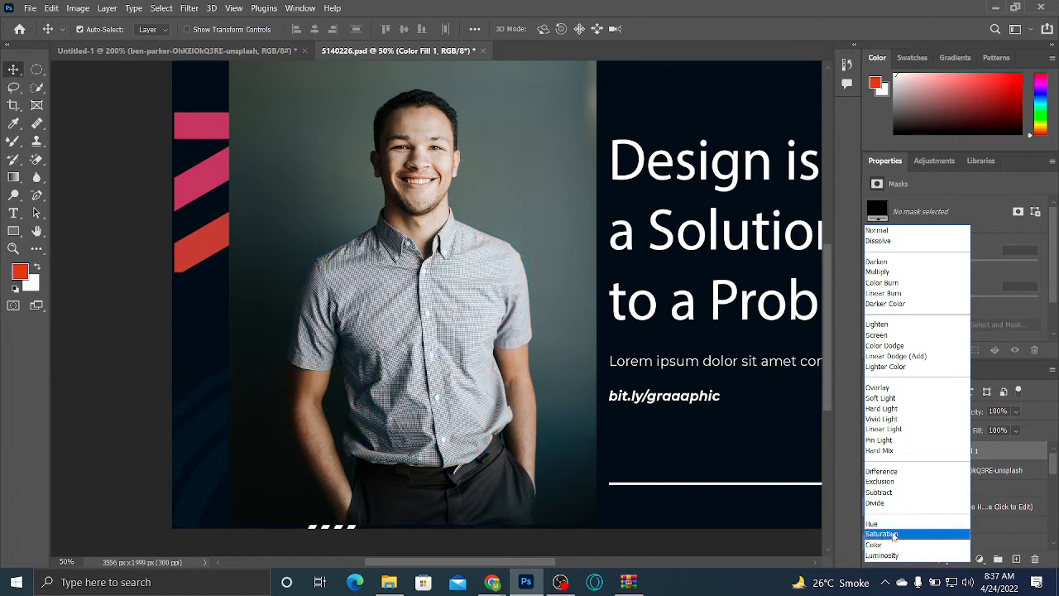
{"action": "left_click", "coordinate": [895, 546]}
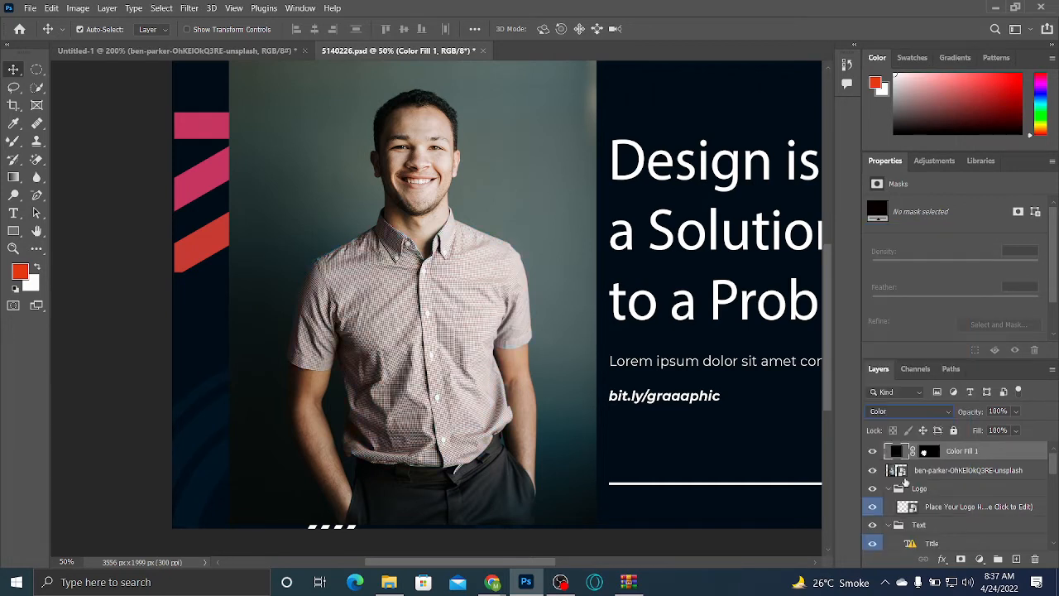
Add a Hue/Saturation adjustment layer above the color fill with hue -2 and saturation +3
{"action": "left_click", "coordinate": [981, 563]}
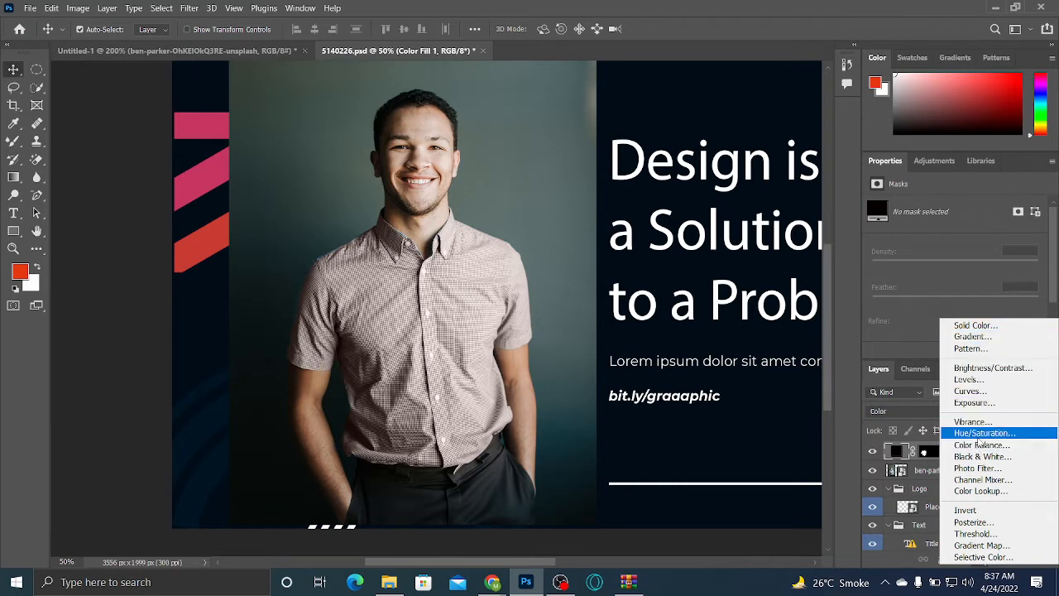
{"action": "left_click", "coordinate": [983, 433]}
{"action": "left_click_drag", "start_coordinate": [960, 259], "coordinate": [955, 315]}
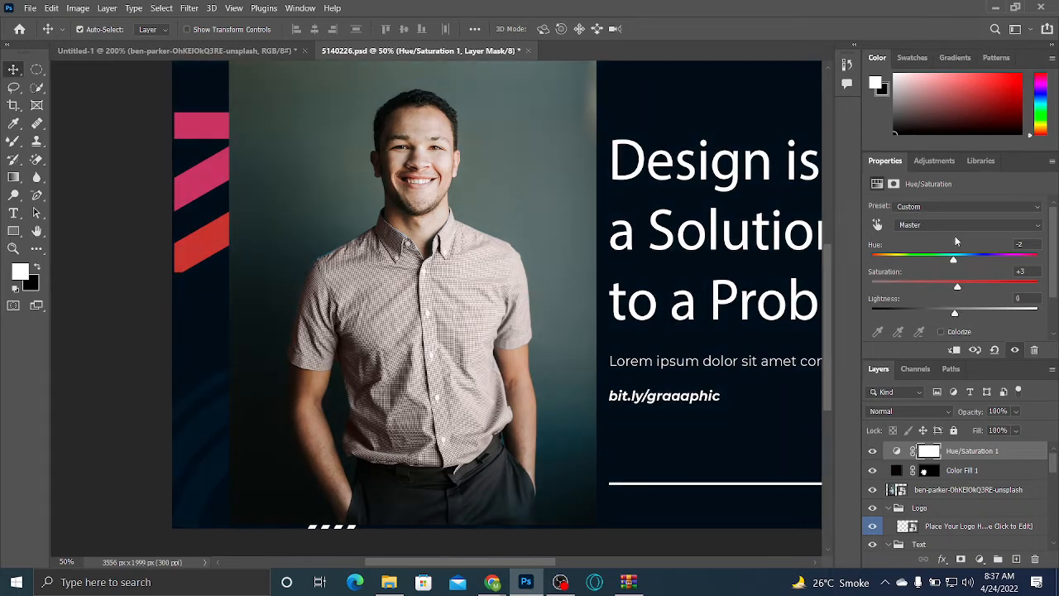
Add a Color Balance and a Brightness/Contrast adjustment layer on top with their default settings
{"action": "left_click", "coordinate": [978, 558]}
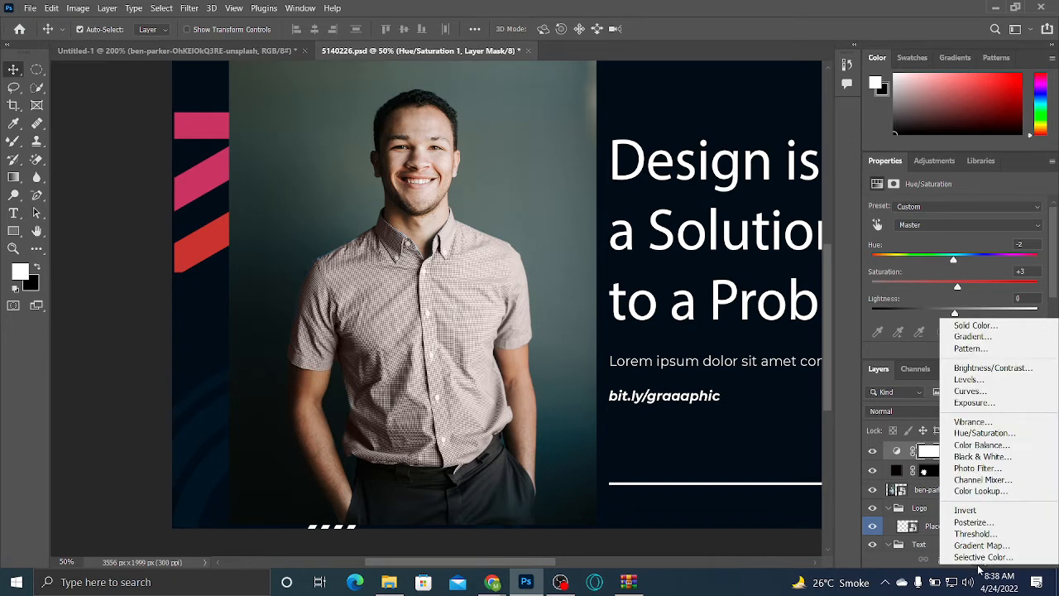
{"action": "left_click", "coordinate": [1008, 446]}
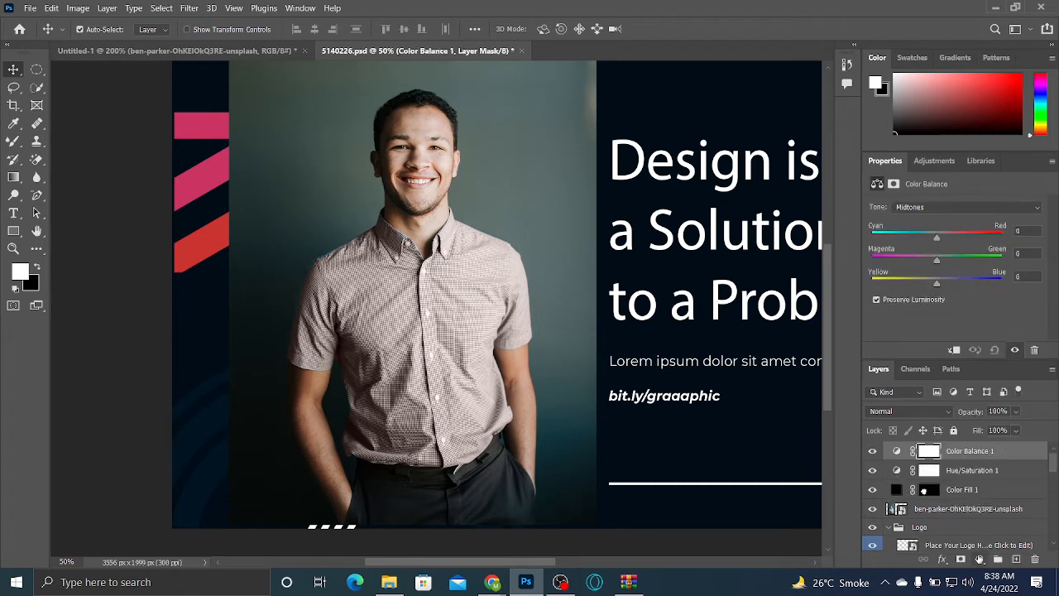
{"action": "left_click", "coordinate": [980, 559]}
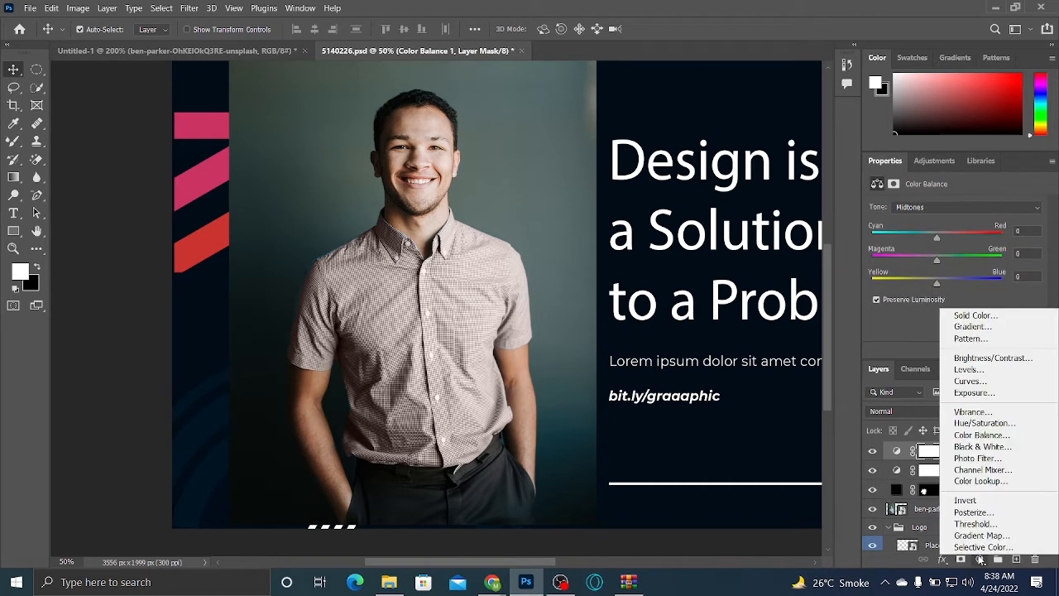
{"action": "left_click", "coordinate": [989, 361]}
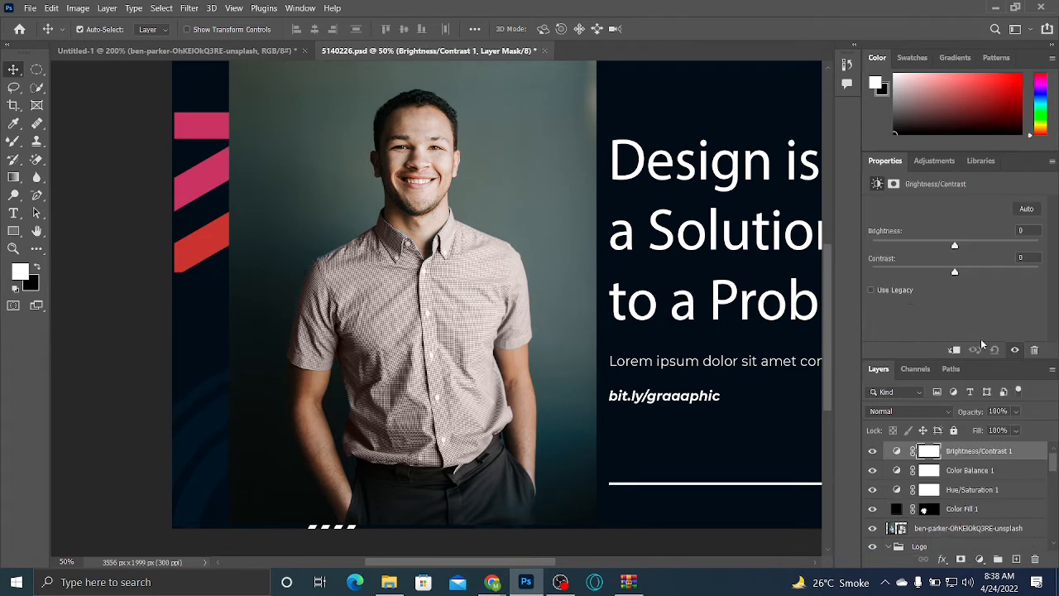
Add a Curves adjustment layer and place points on the upper and lower parts of its RGB curve
{"action": "left_click", "coordinate": [979, 560]}
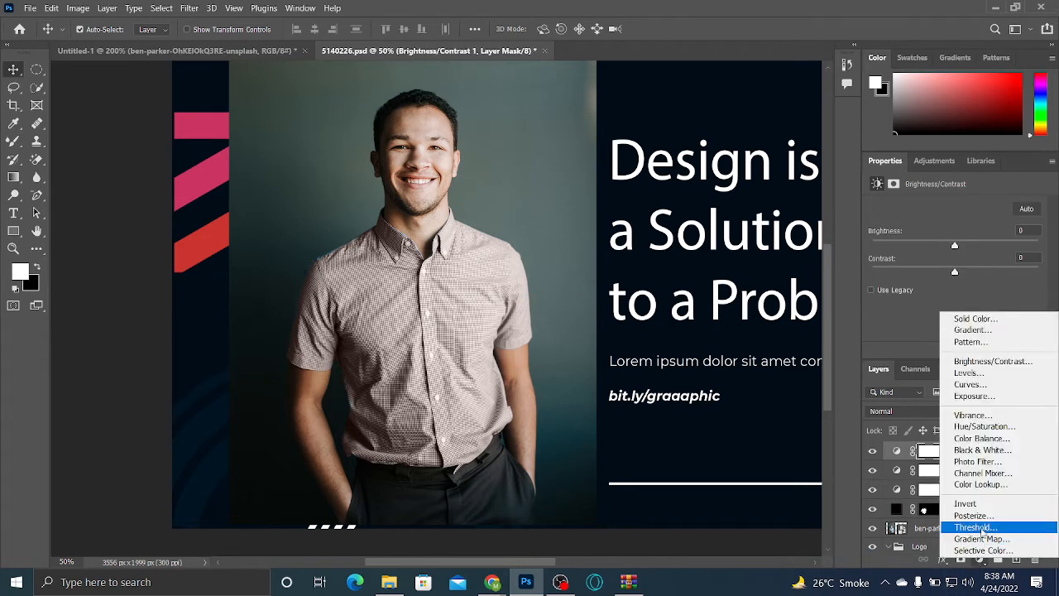
{"action": "left_click", "coordinate": [986, 385]}
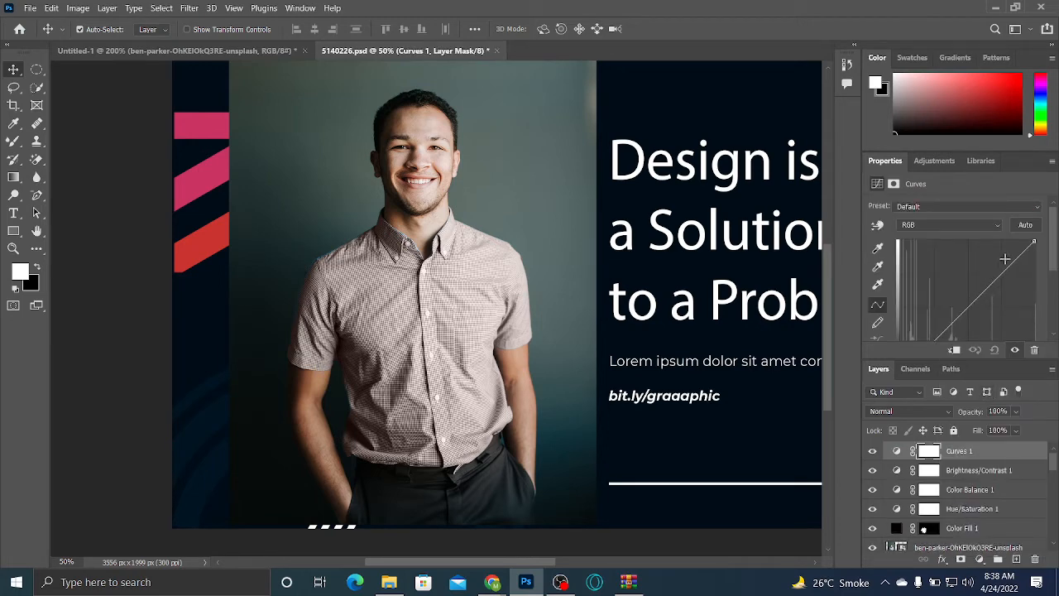
{"action": "mouse_move", "coordinate": [993, 283]}
{"action": "left_mouse_down"}
{"action": "mouse_move", "coordinate": [965, 271]}
{"action": "mouse_move", "coordinate": [1037, 315]}
{"action": "mouse_move", "coordinate": [991, 287]}
{"action": "left_mouse_up"}
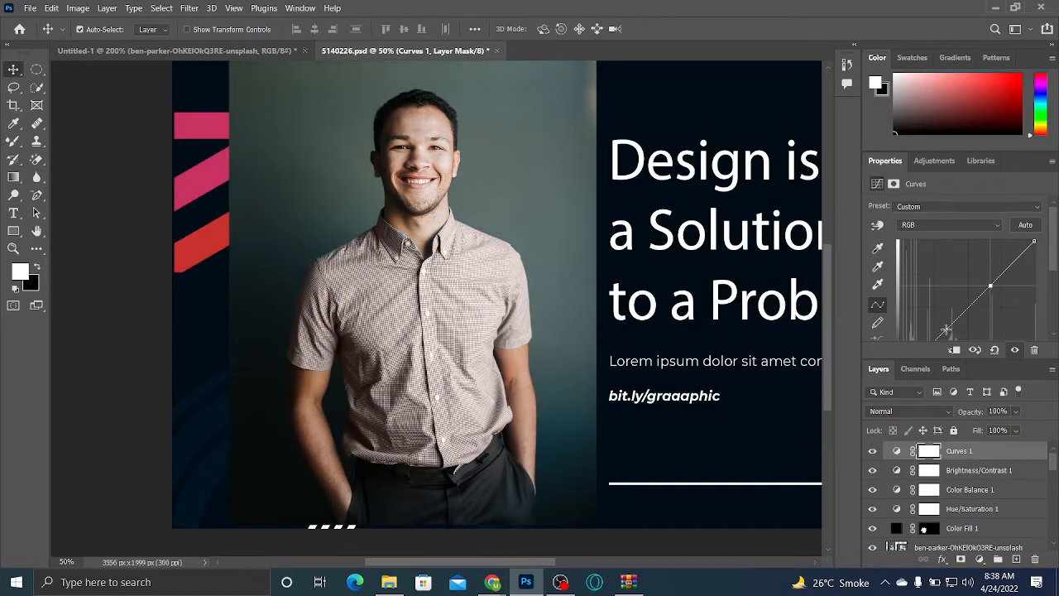
{"action": "mouse_move", "coordinate": [946, 330]}
{"action": "left_mouse_down"}
{"action": "mouse_move", "coordinate": [932, 321]}
{"action": "mouse_move", "coordinate": [979, 337]}
{"action": "mouse_move", "coordinate": [939, 335]}
{"action": "left_mouse_up"}
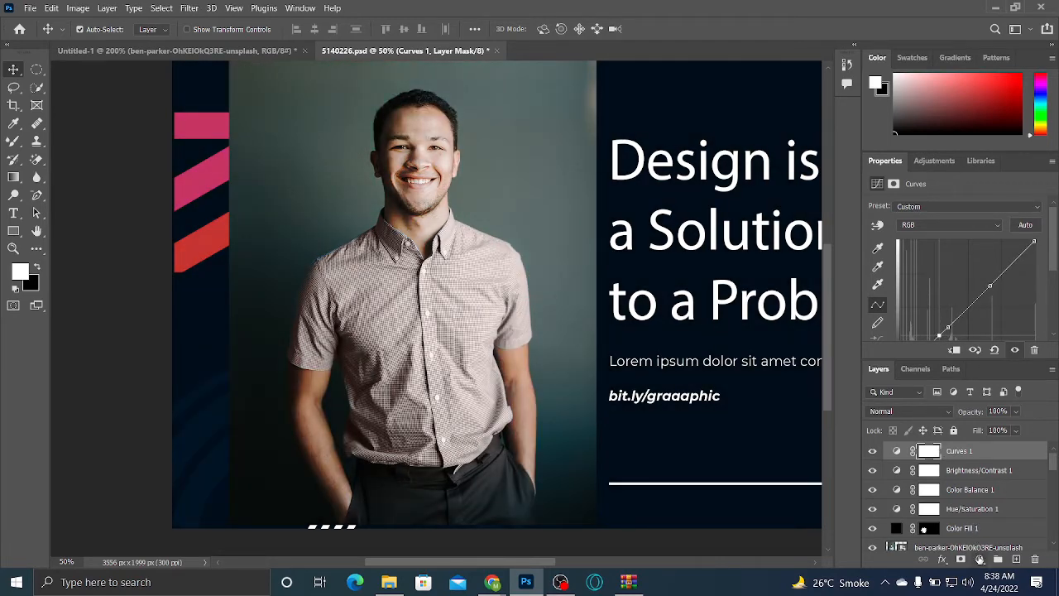
Move the man's photo away from the shirt fill and realign it at X 206 px, Y -12 px
{"action": "left_click_drag", "start_coordinate": [313, 195], "coordinate": [512, 197]}
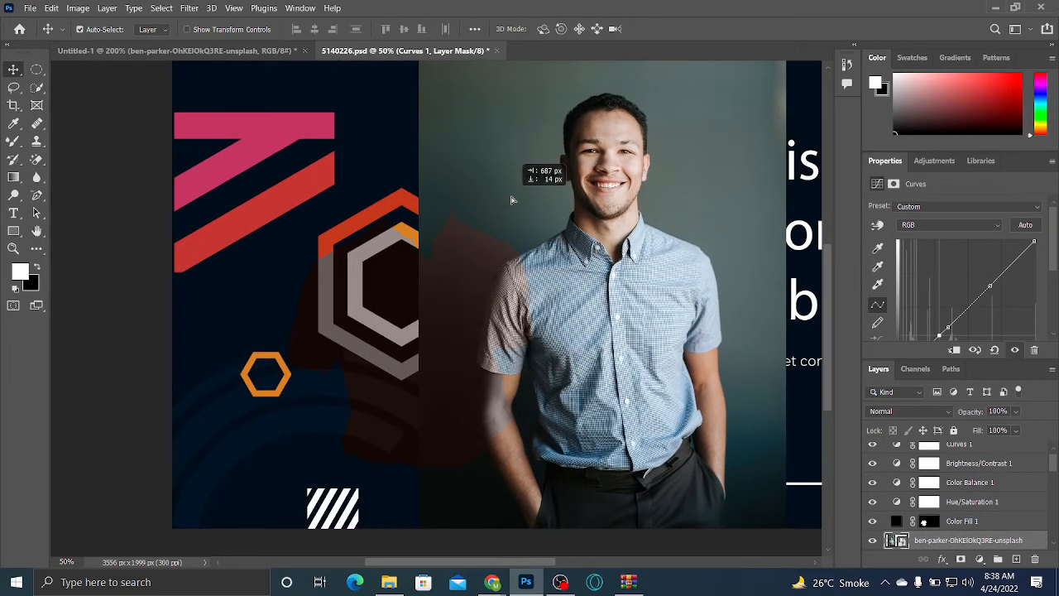
{"action": "left_click", "coordinate": [980, 560]}
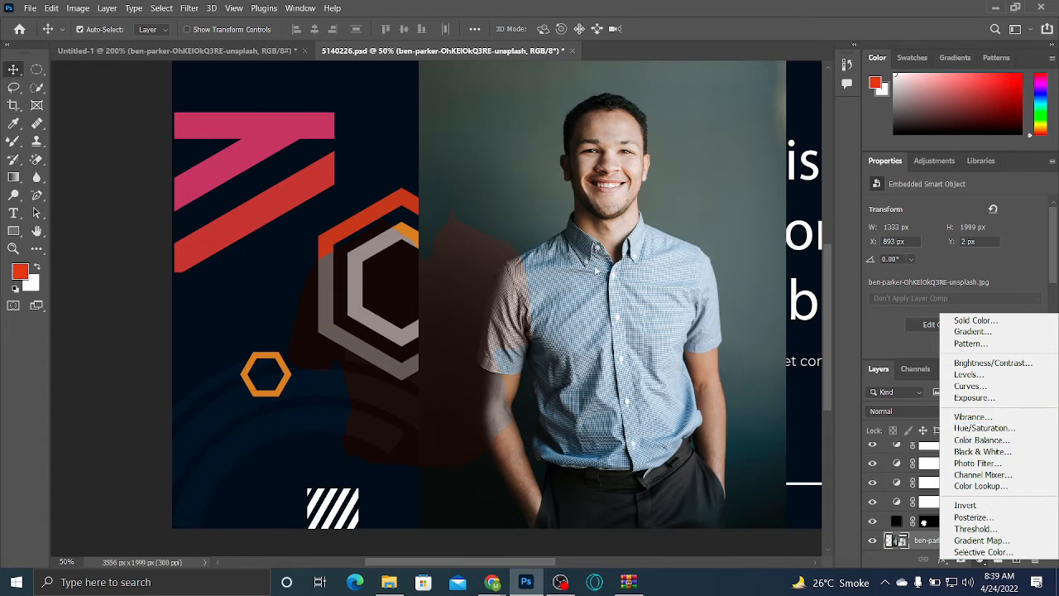
{"action": "left_click", "coordinate": [505, 260]}
{"action": "left_click_drag", "start_coordinate": [618, 214], "coordinate": [461, 208]}
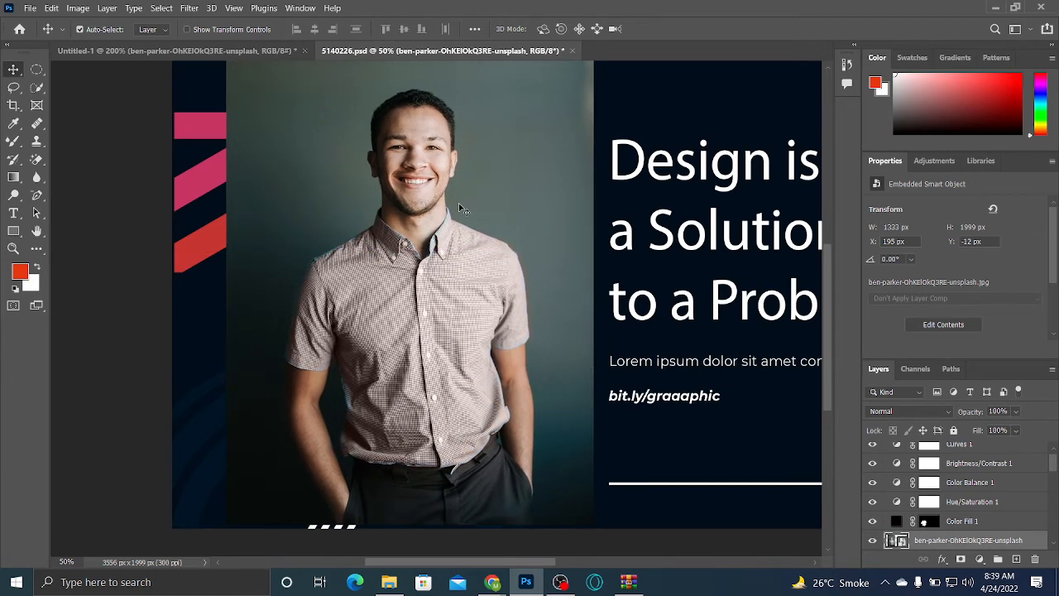
{"action": "key", "text": "Right"}
{"action": "key", "text": "Right"}
{"action": "key", "text": "Right"}
{"action": "key", "text": "Right"}
{"action": "key", "text": "Right"}
{"action": "key", "text": "Right"}
{"action": "key", "text": "Right"}
{"action": "key", "text": "Right"}
{"action": "key", "text": "Right"}
{"action": "key", "text": "Right"}
{"action": "key", "text": "Right"}
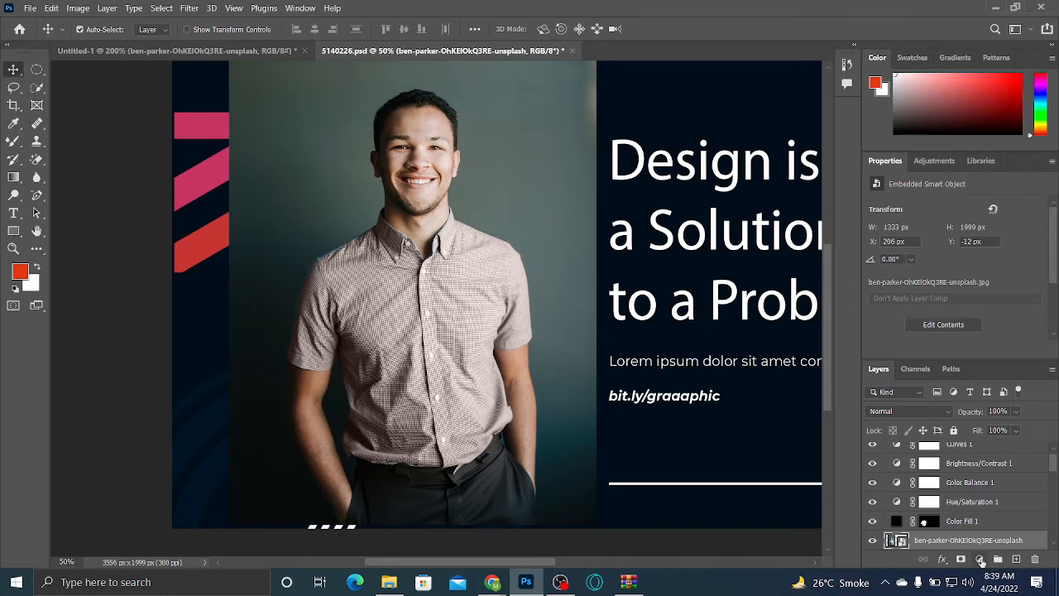
Set the Curves adjustment layer's blend mode to Color and filter the layer list by Color
{"action": "scroll", "coordinate": [1002, 481], "scroll_direction": "up", "scroll_amount": 1}
{"action": "left_click", "coordinate": [973, 454]}
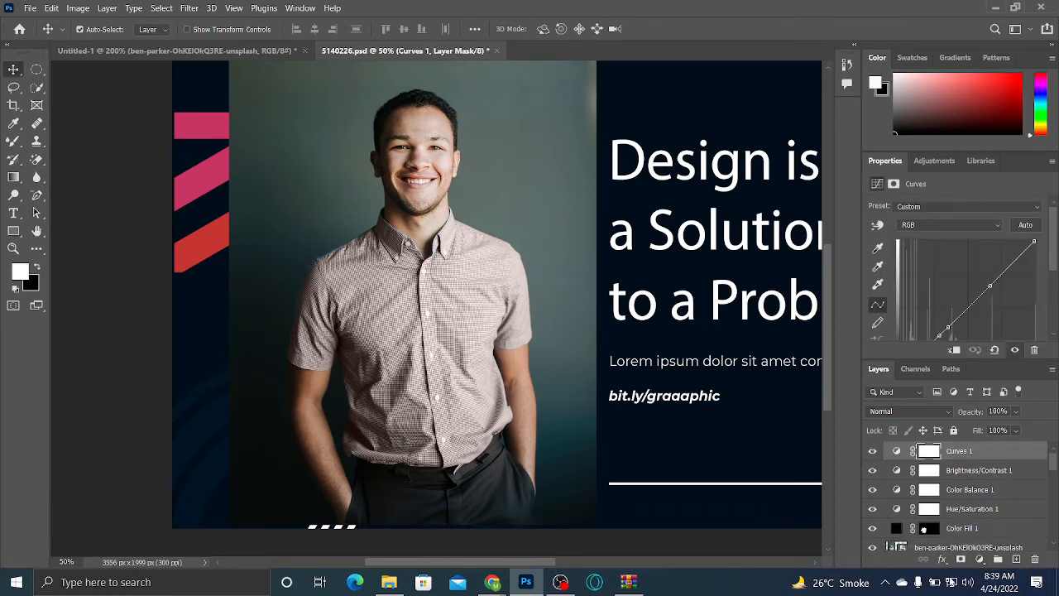
{"action": "left_click", "coordinate": [979, 560]}
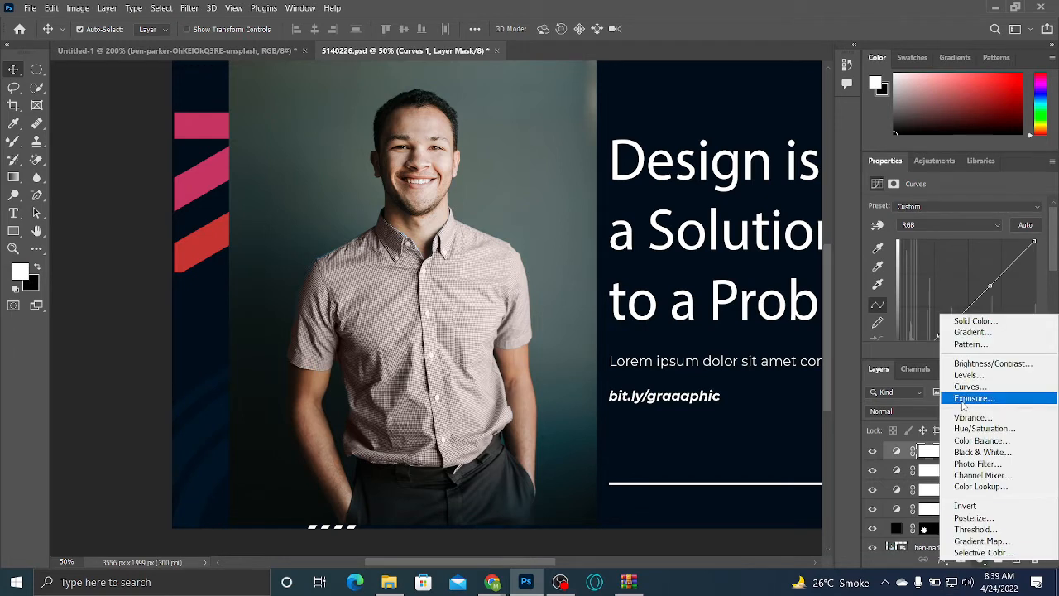
{"action": "left_click", "coordinate": [908, 395]}
{"action": "left_click", "coordinate": [909, 411]}
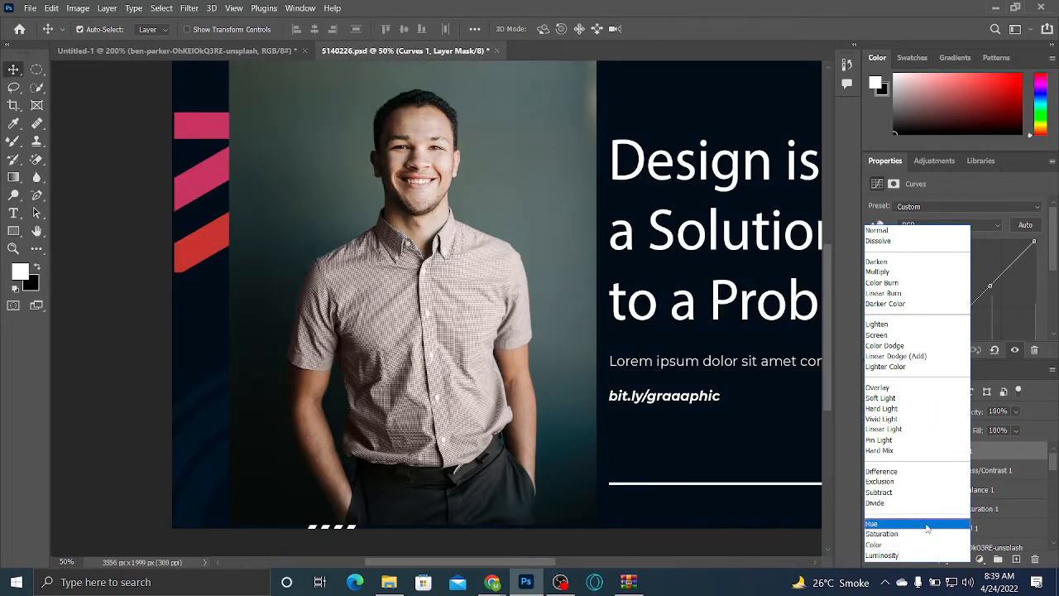
{"action": "left_click", "coordinate": [927, 525]}
{"action": "left_click", "coordinate": [911, 400]}
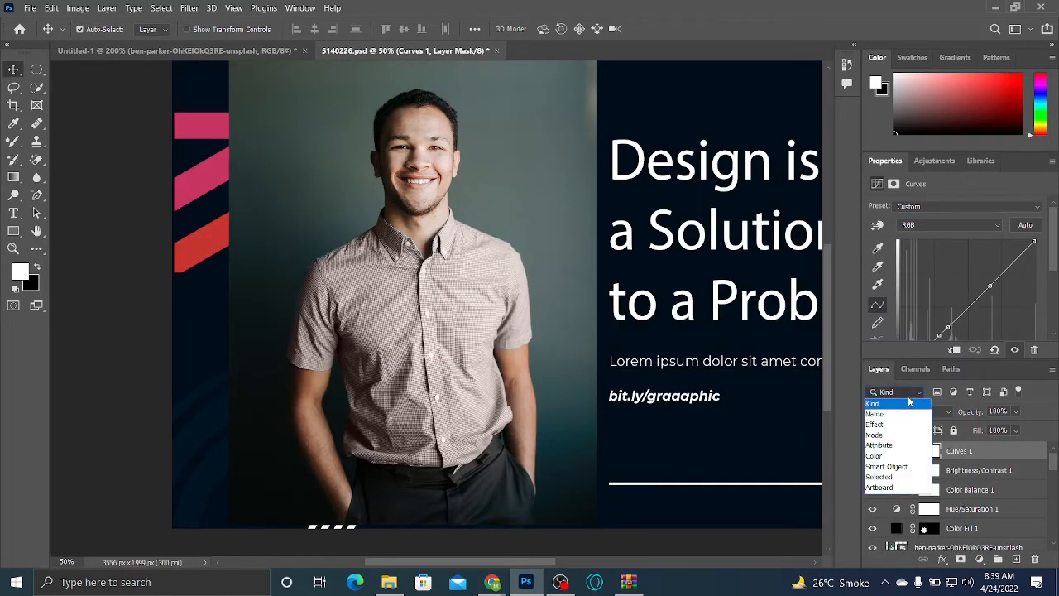
{"action": "left_click", "coordinate": [894, 456]}
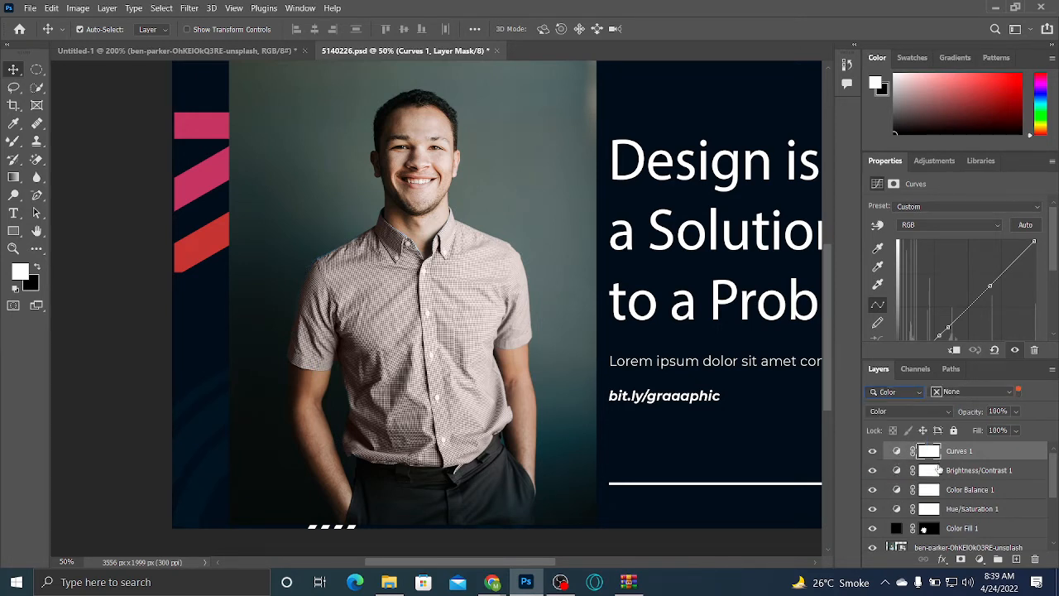
Hide the Curves, Brightness/Contrast, Color Balance and Hue/Saturation adjustment layers, keeping the color fill visible
{"action": "left_click", "coordinate": [872, 451]}
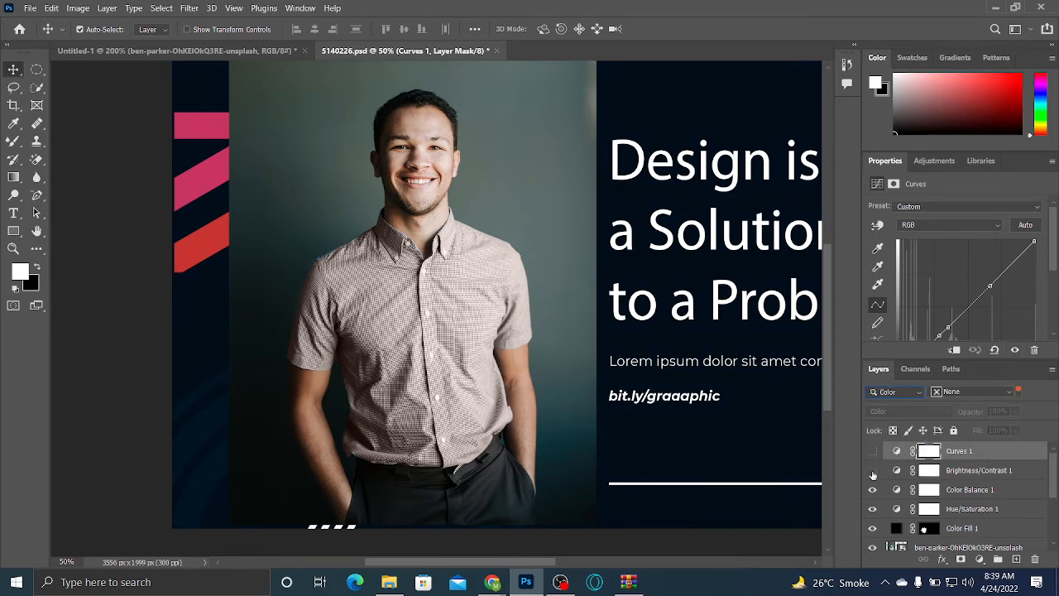
{"action": "left_click", "coordinate": [873, 471]}
{"action": "left_click", "coordinate": [873, 490]}
{"action": "left_click", "coordinate": [873, 509]}
{"action": "left_click", "coordinate": [873, 528]}
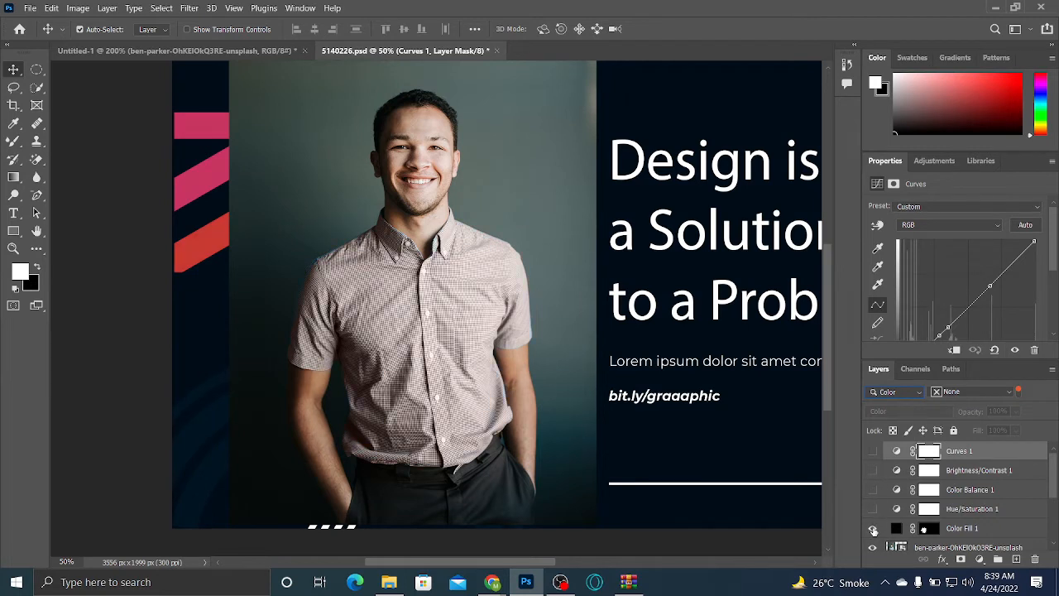
Set the layer list filter back to Kind
{"action": "left_click", "coordinate": [898, 394]}
{"action": "left_click", "coordinate": [898, 397]}
{"action": "left_click", "coordinate": [897, 395]}
{"action": "left_click", "coordinate": [896, 411]}
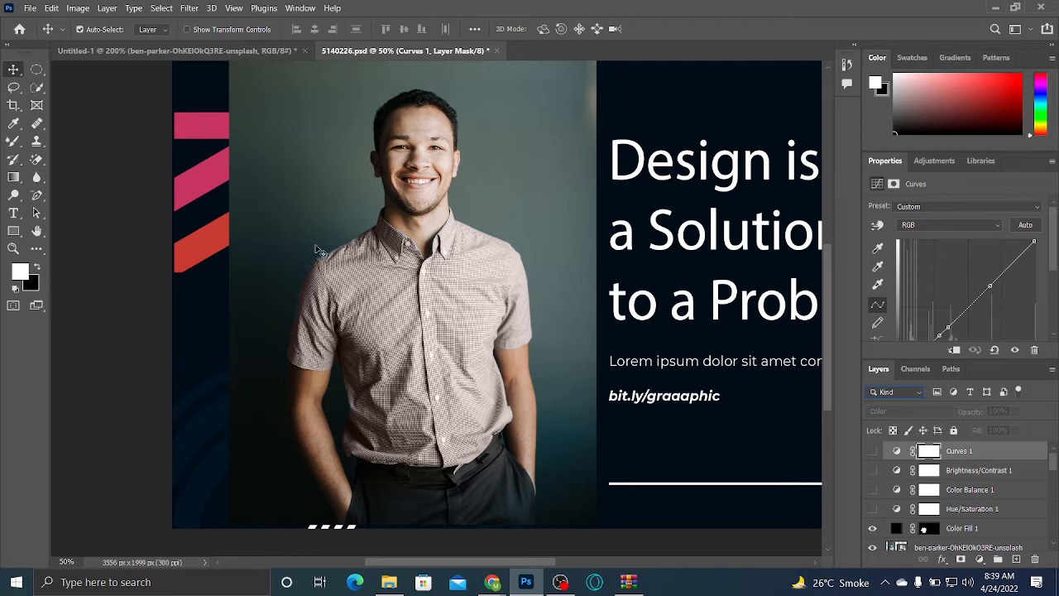
Select the man's whole figure with the Object Selection tool
{"action": "left_click", "coordinate": [36, 86]}
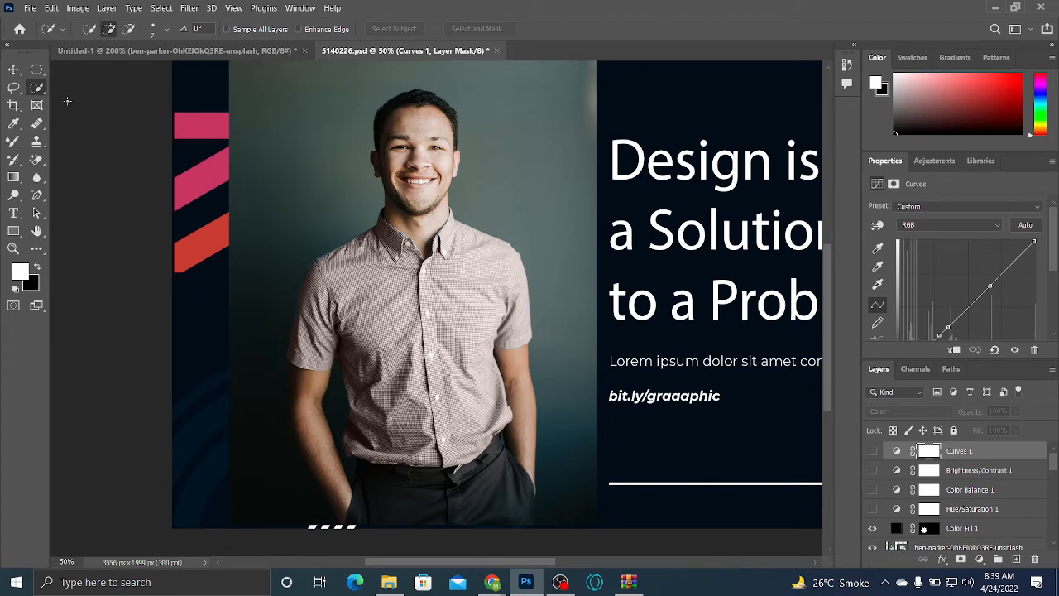
{"action": "right_click", "coordinate": [40, 88]}
{"action": "left_click", "coordinate": [59, 88]}
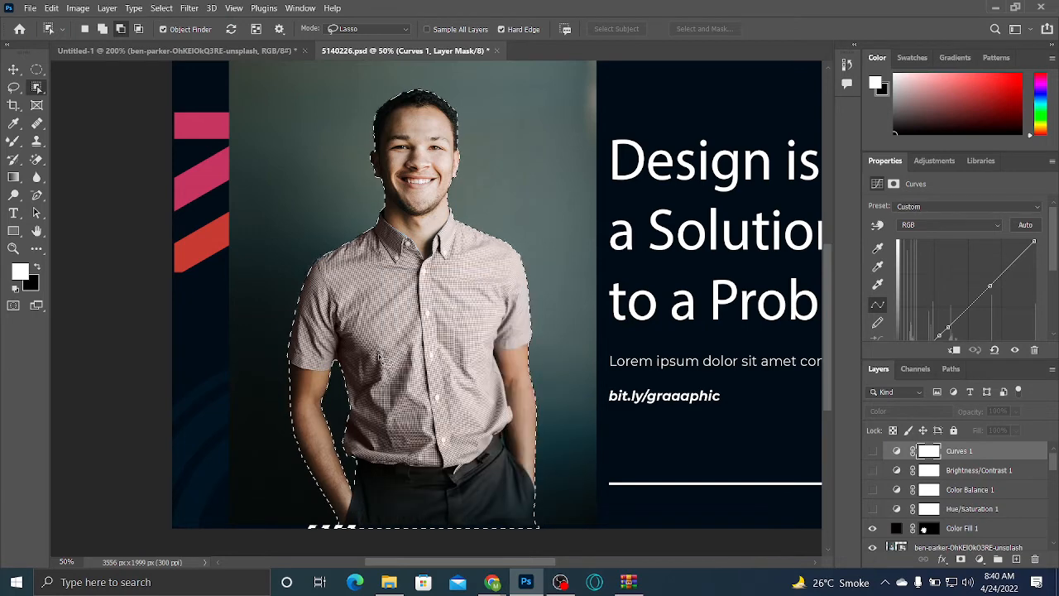
{"action": "mouse_move", "coordinate": [1054, 466]}
{"action": "left_mouse_down"}
{"action": "mouse_move", "coordinate": [1057, 513]}
{"action": "mouse_move", "coordinate": [1054, 466]}
{"action": "left_mouse_up"}
Show the Curves adjustment layer again and run Mask All Objects on it
{"action": "left_click", "coordinate": [896, 453]}
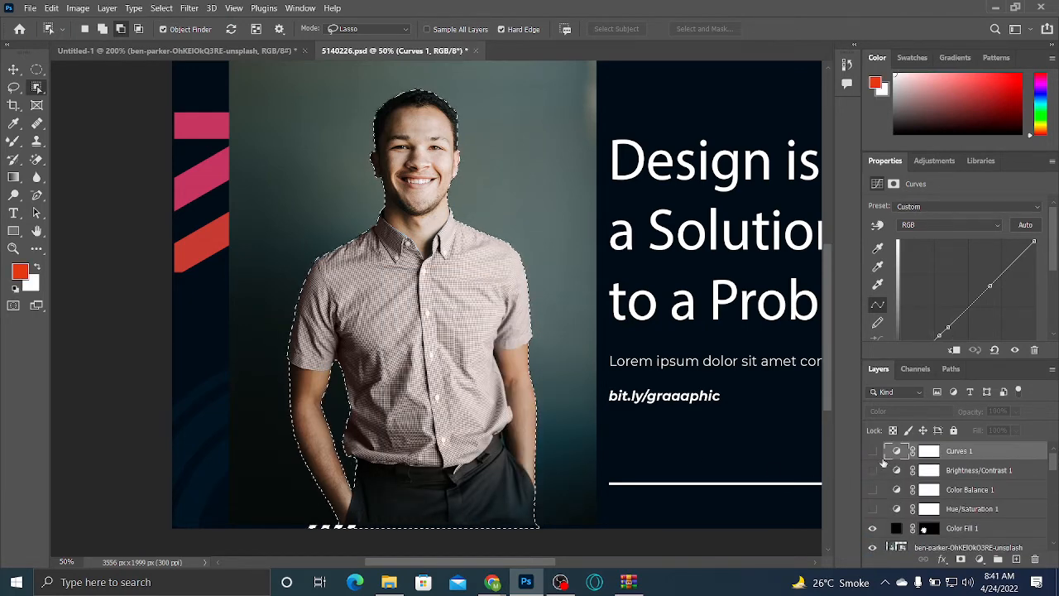
{"action": "left_click", "coordinate": [873, 451]}
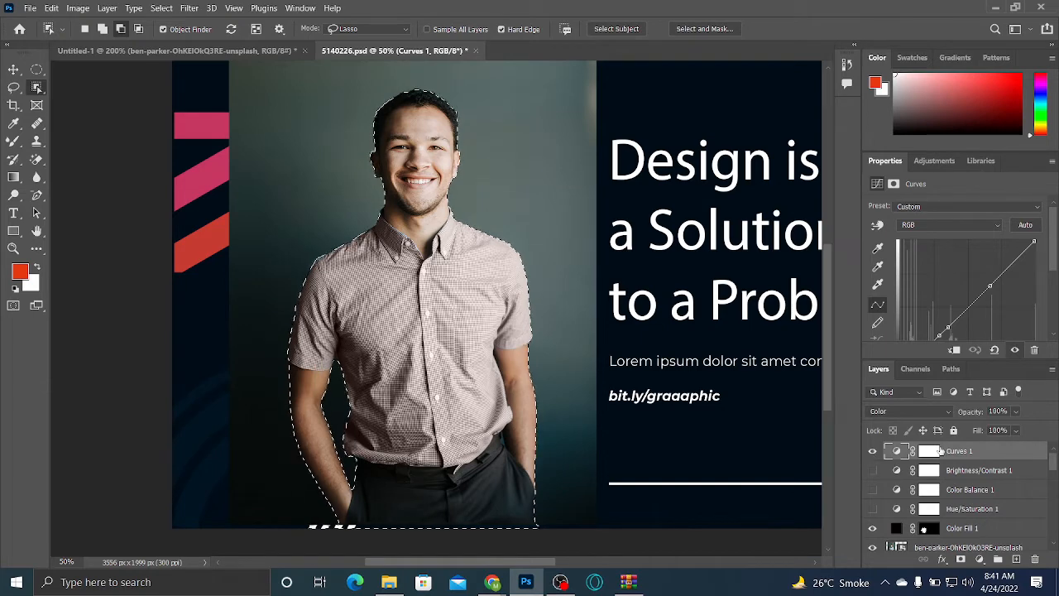
{"action": "right_click", "coordinate": [943, 451]}
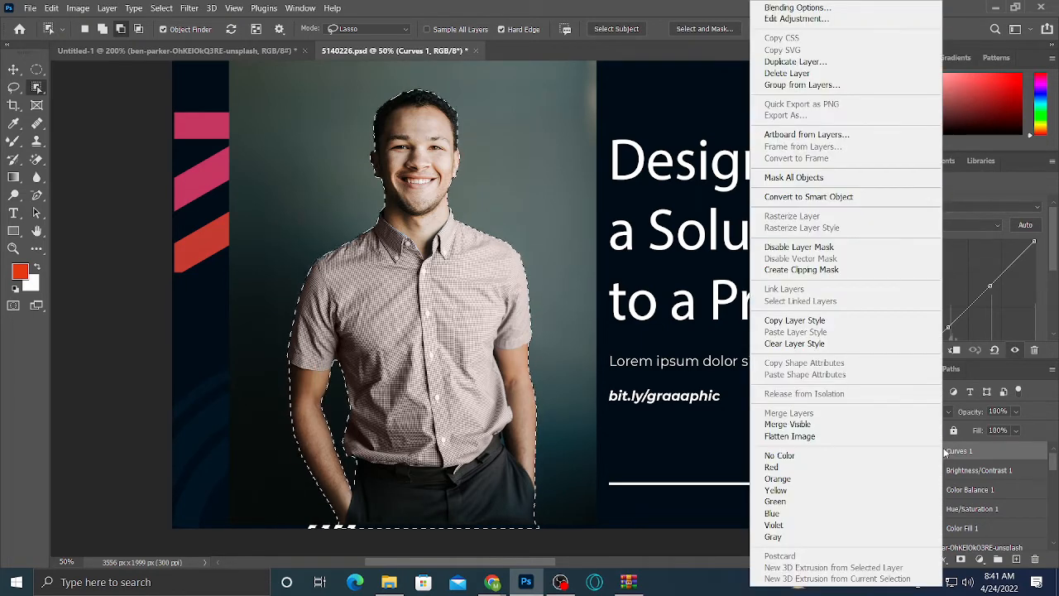
{"action": "left_click", "coordinate": [808, 181]}
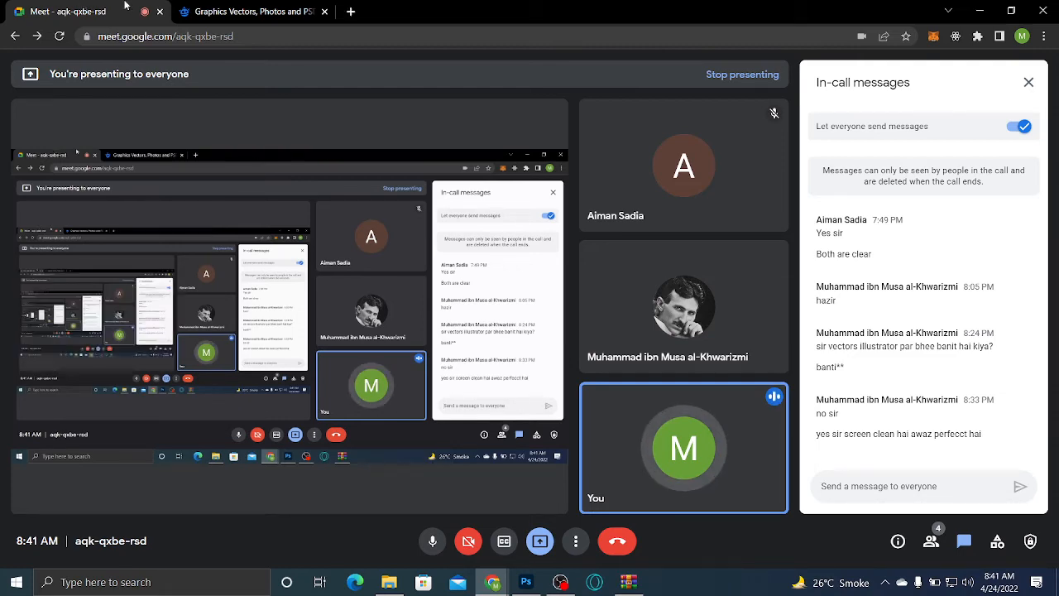
{"action": "left_click", "coordinate": [233, 10]}
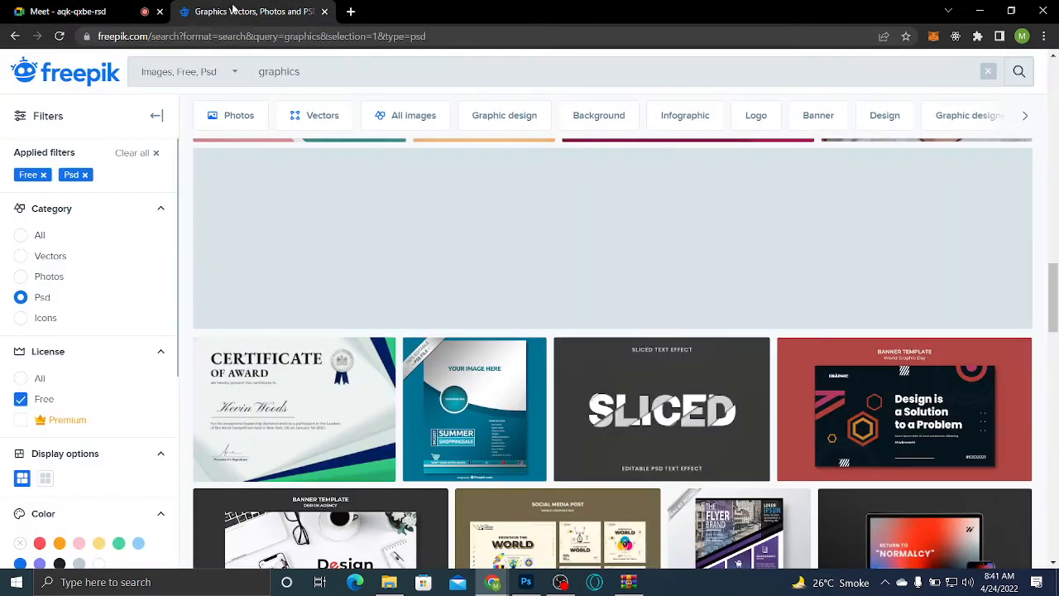
{"action": "left_click", "coordinate": [136, 6]}
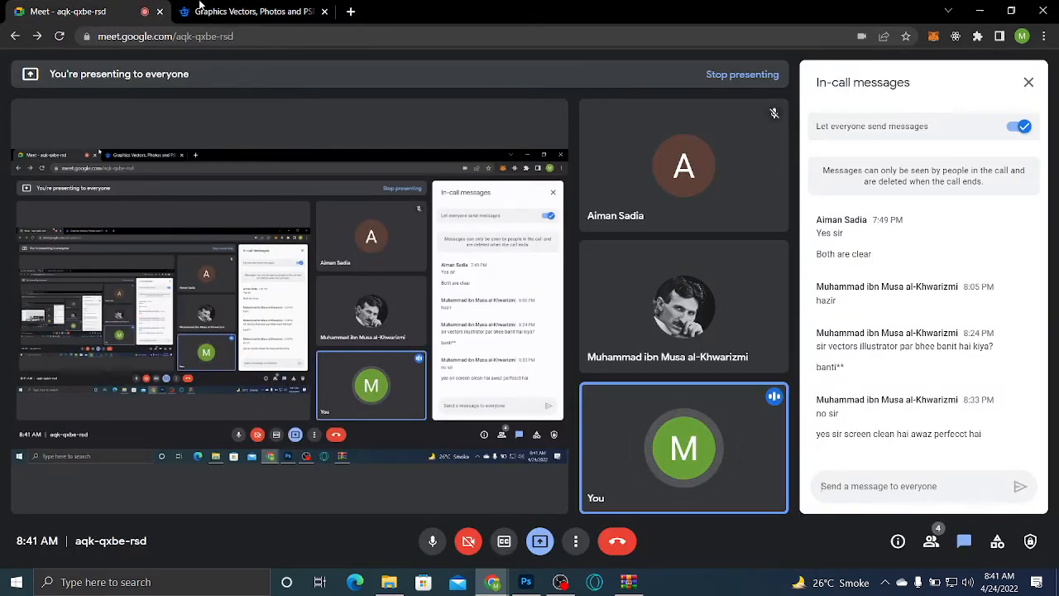
{"action": "left_click", "coordinate": [203, 8]}
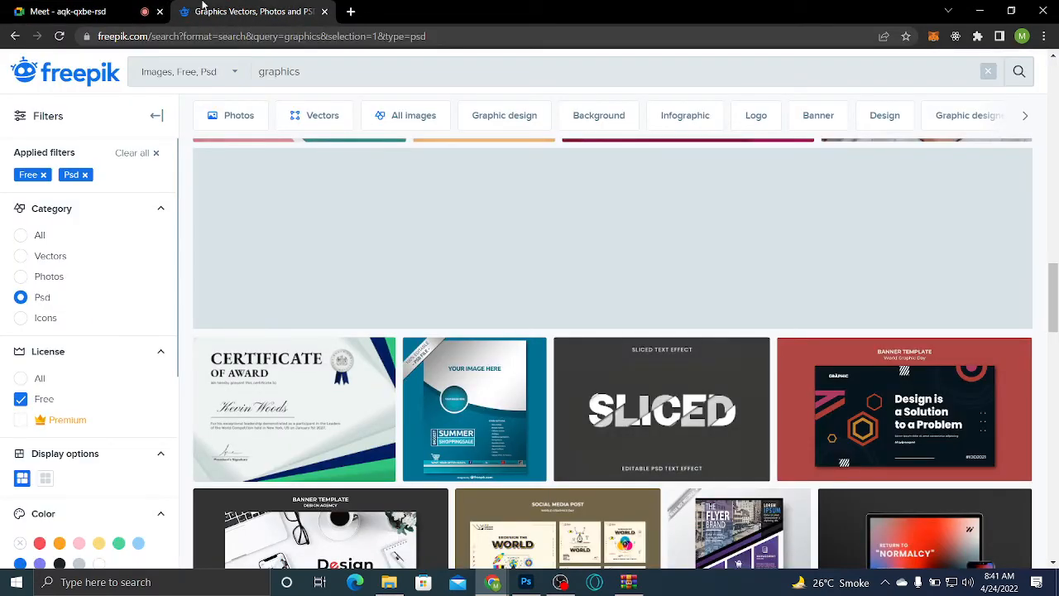
{"action": "left_click", "coordinate": [351, 10]}
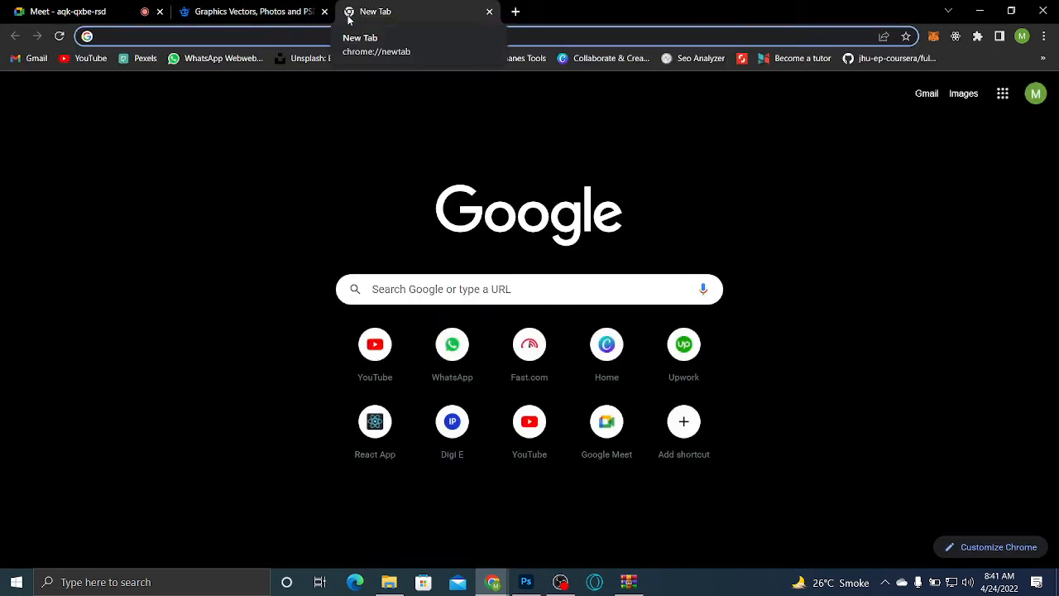
Admit the person waiting to join the Google Meet call and return to Photoshop
{"action": "left_click", "coordinate": [66, 11]}
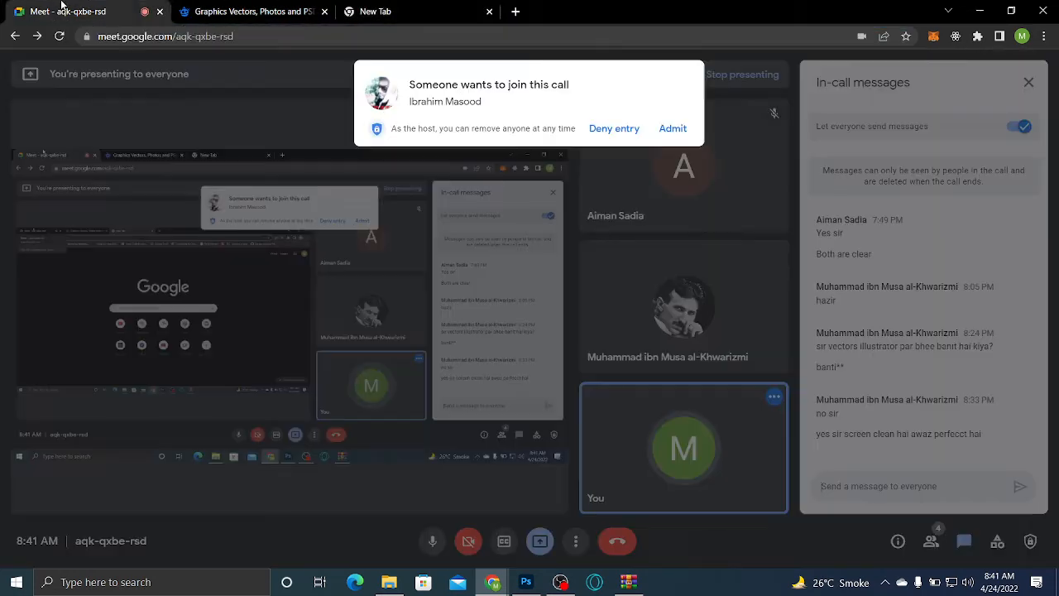
{"action": "left_click", "coordinate": [674, 128]}
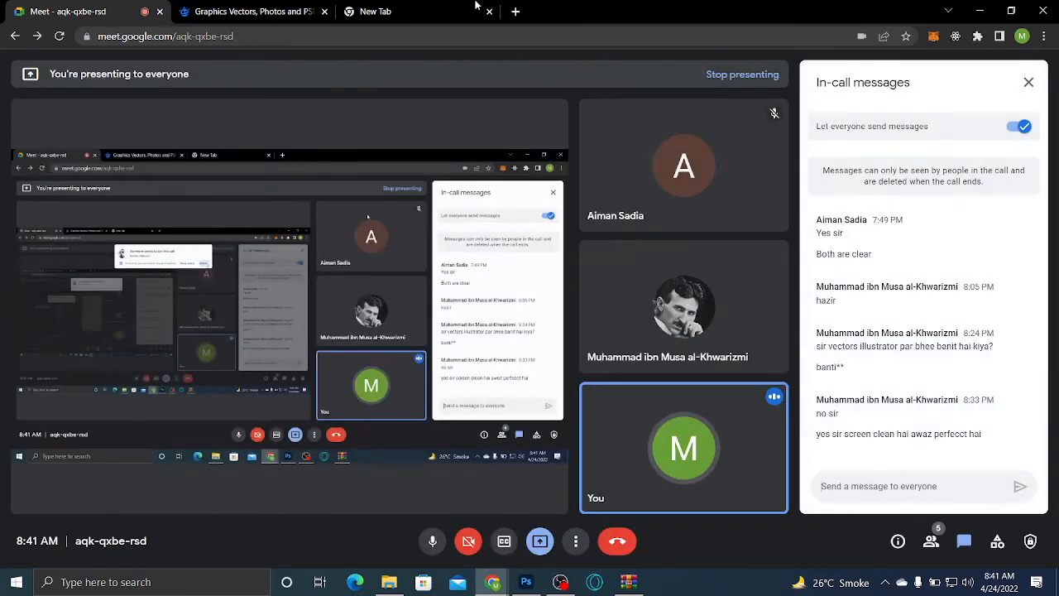
{"action": "left_click", "coordinate": [315, 7]}
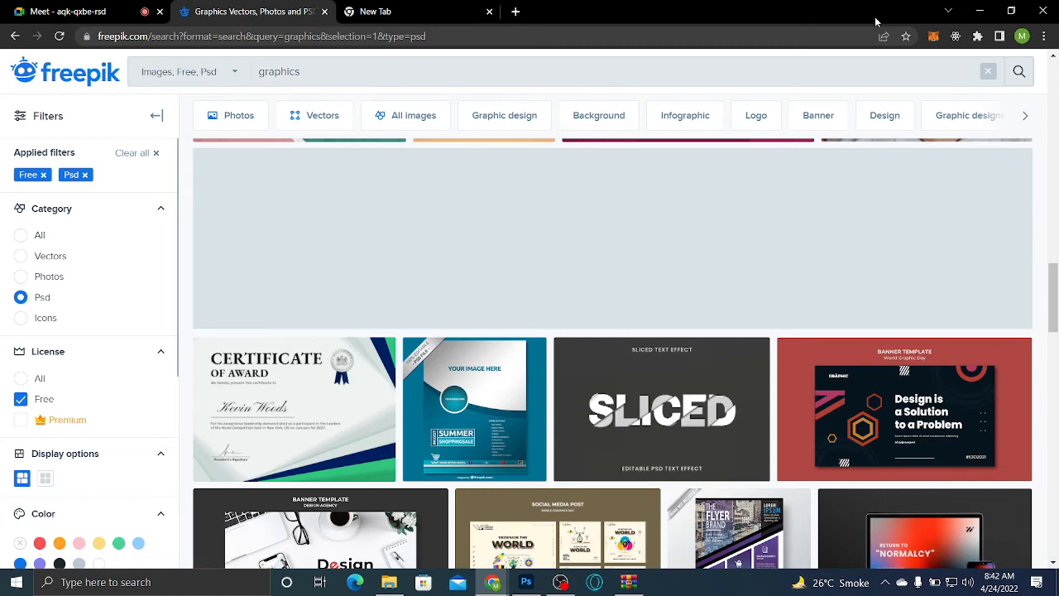
{"action": "left_click", "coordinate": [983, 8]}
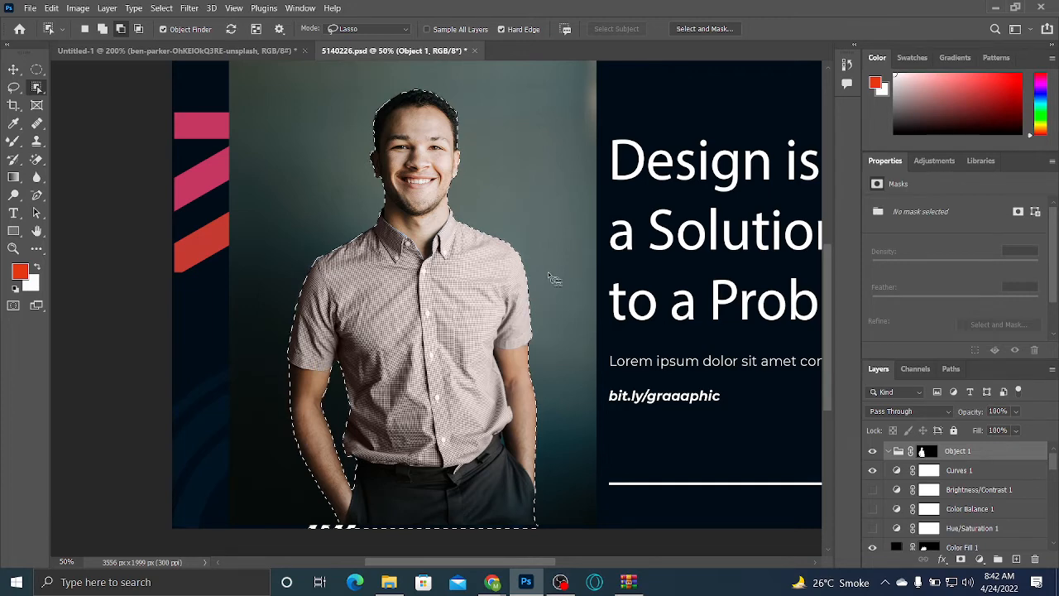
Paste the copied silhouette into the Untitled-1 document and shift it up and to the left over the banner
{"action": "left_click", "coordinate": [214, 52]}
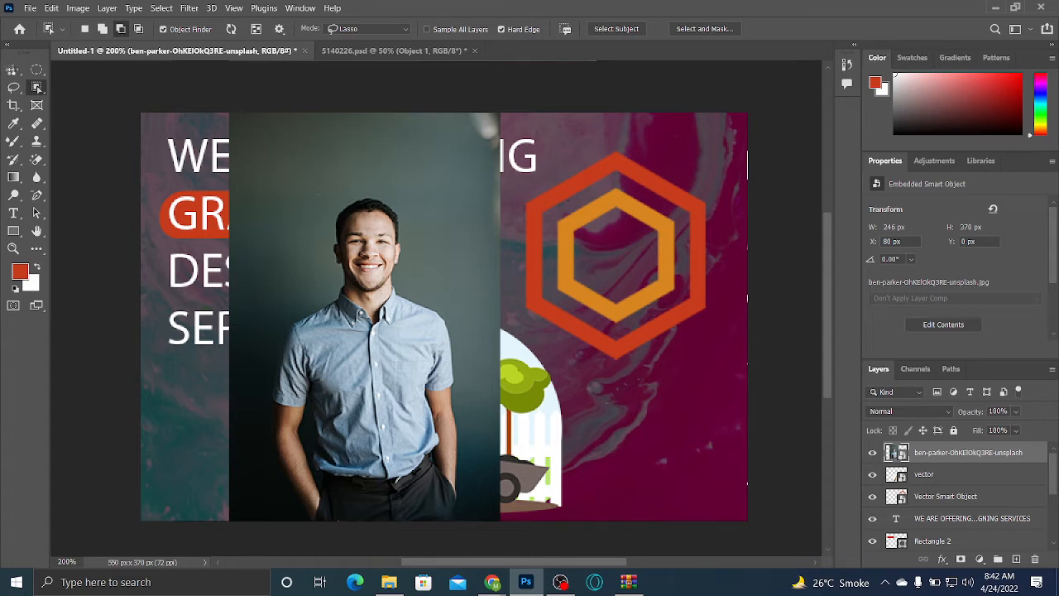
{"action": "left_click", "coordinate": [14, 69]}
{"action": "key", "text": "ctrl+v"}
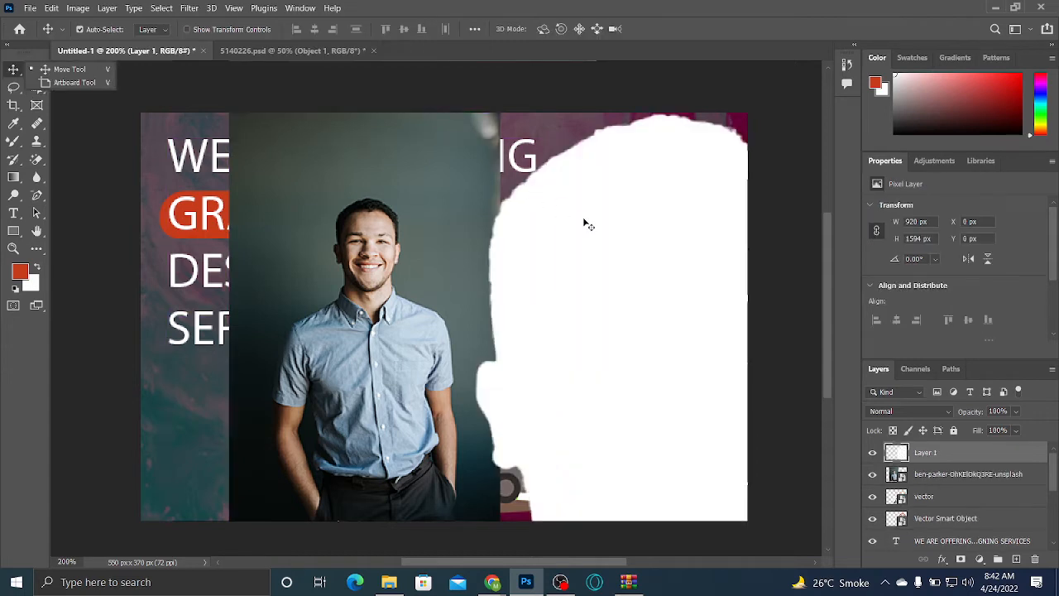
{"action": "left_click_drag", "start_coordinate": [604, 280], "coordinate": [528, 253]}
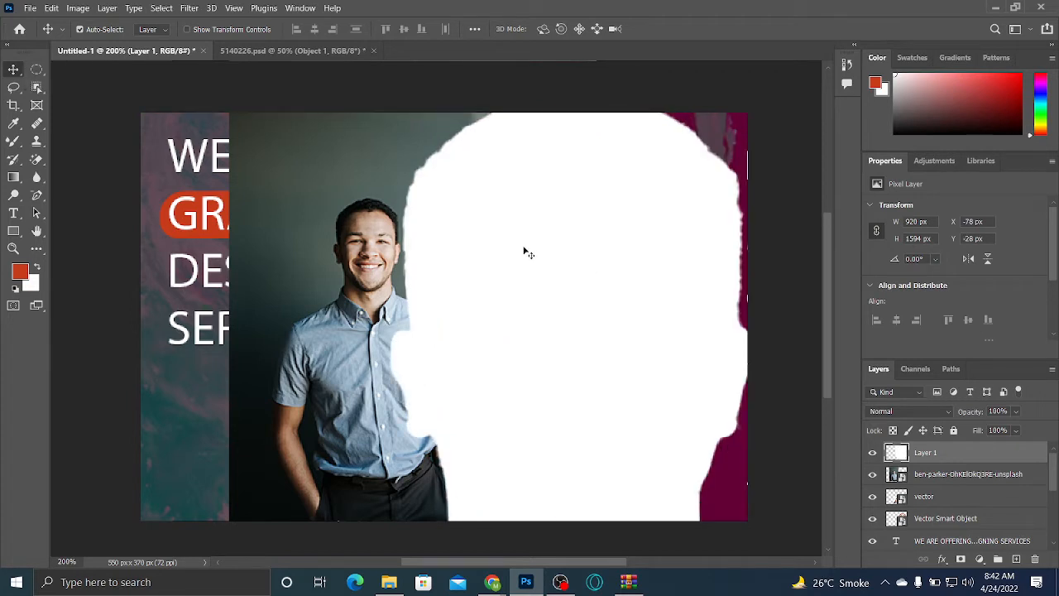
Scale the pasted white silhouette to about 23.45% and place it over the hexagons at about X 296, Y 0 px
{"action": "key", "text": "ctrl+minus"}
{"action": "key", "text": "ctrl+minus"}
{"action": "key", "text": "ctrl+minus"}
{"action": "key", "text": "ctrl+minus"}
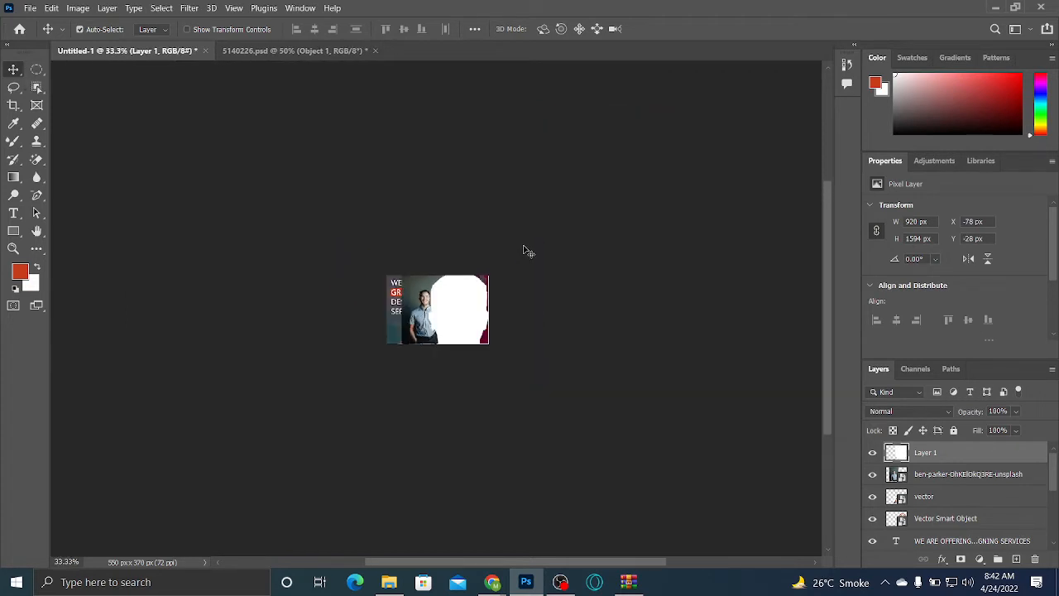
{"action": "key", "text": "ctrl+t"}
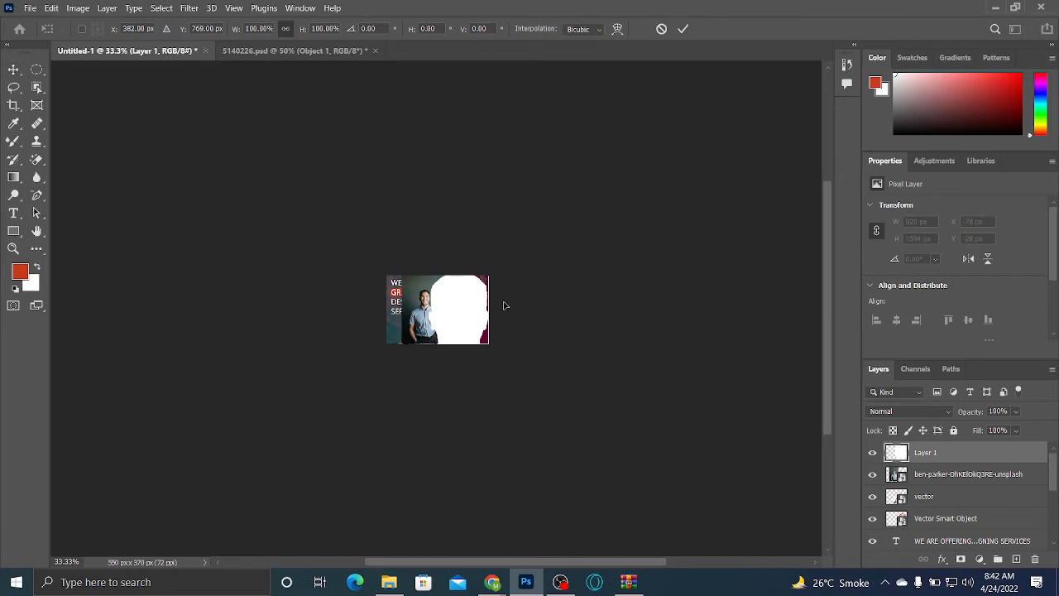
{"action": "left_click_drag", "start_coordinate": [468, 315], "coordinate": [464, 263]}
{"action": "left_click_drag", "start_coordinate": [536, 520], "coordinate": [468, 320]}
{"action": "key", "text": "ctrl+plus"}
{"action": "key", "text": "ctrl+plus"}
{"action": "key", "text": "ctrl+plus"}
{"action": "key", "text": "ctrl+plus"}
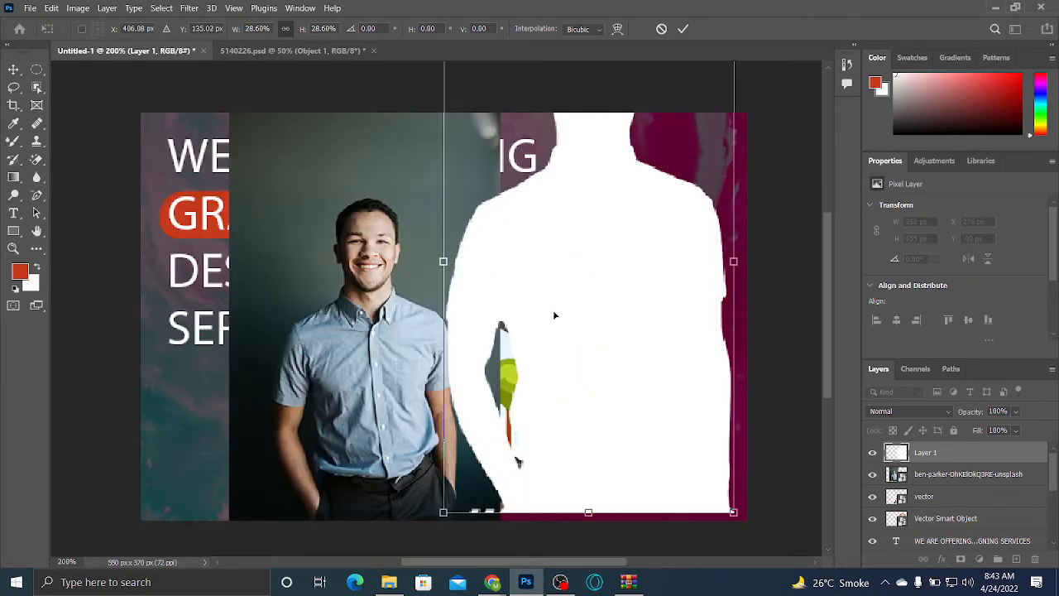
{"action": "left_click_drag", "start_coordinate": [555, 316], "coordinate": [542, 319]}
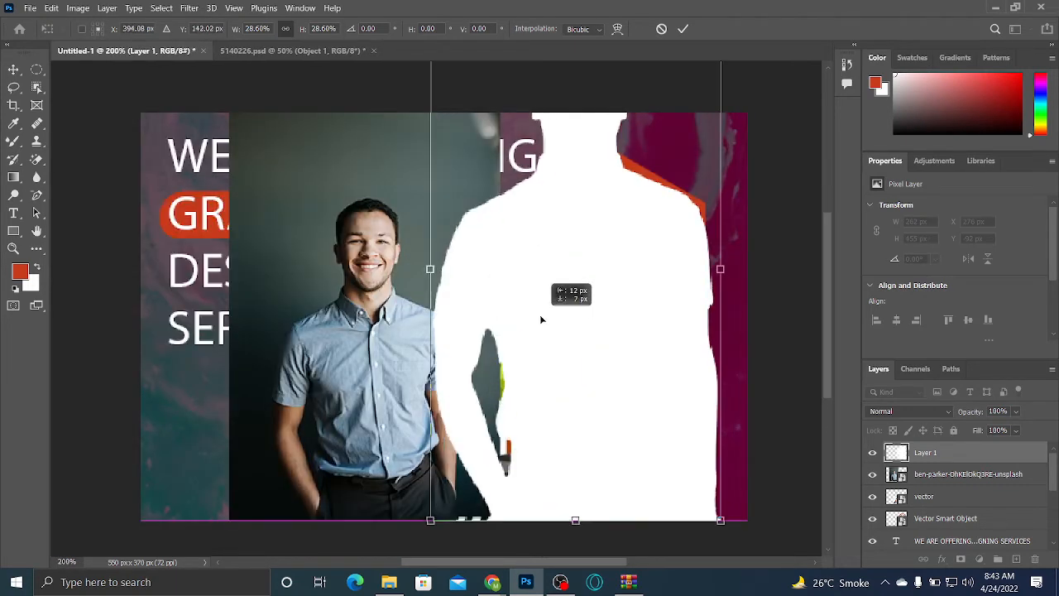
{"action": "left_click_drag", "start_coordinate": [438, 521], "coordinate": [515, 433]}
{"action": "left_click_drag", "start_coordinate": [571, 319], "coordinate": [554, 414]}
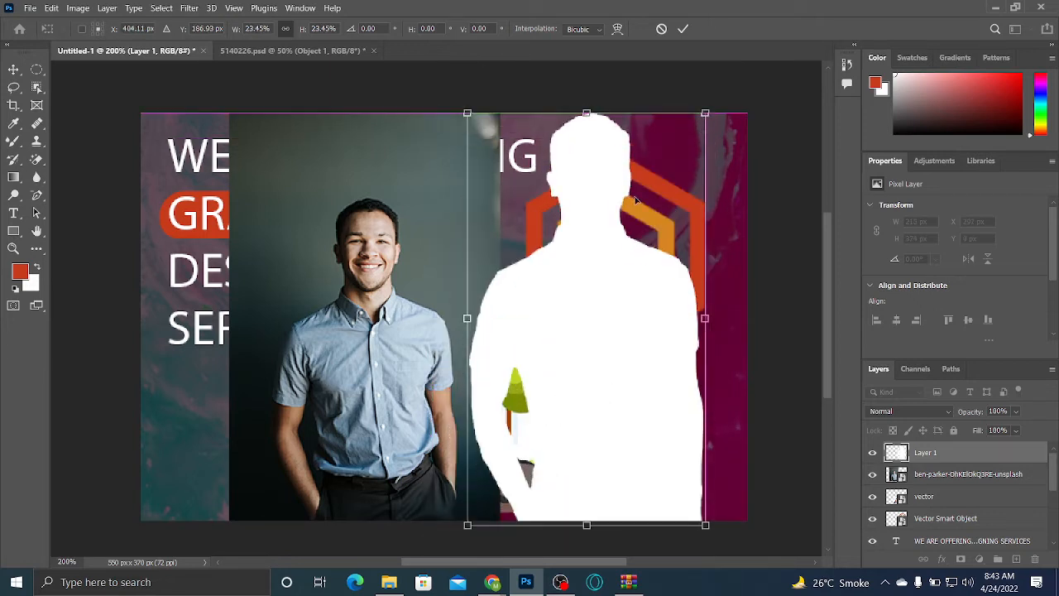
{"action": "left_click", "coordinate": [683, 29]}
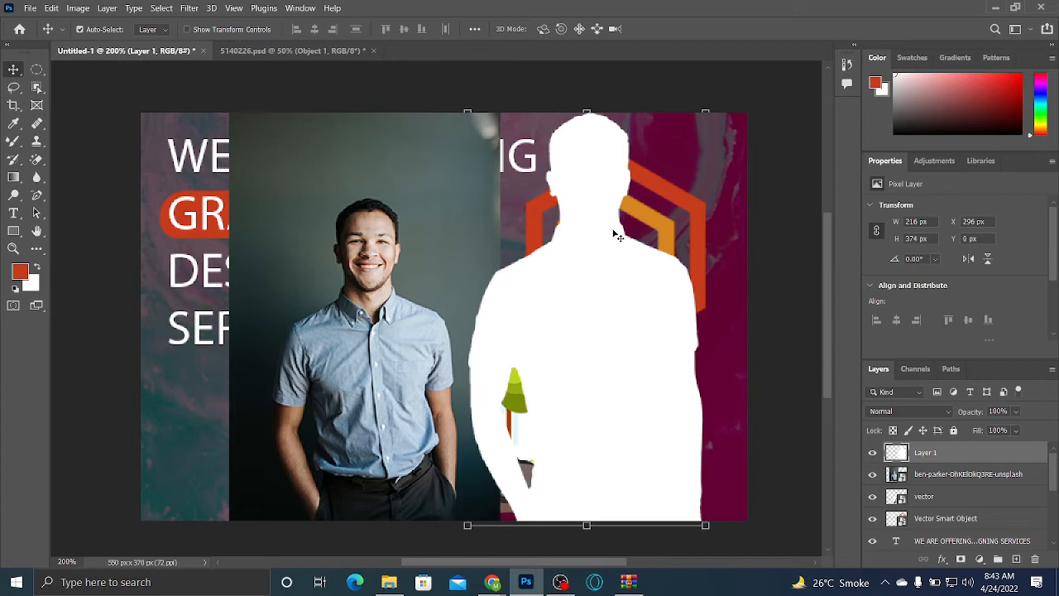
Try to bring a duplicate of the Object 1 group from 5140226.psd into Untitled-1, and delete the resulting silhouette layer
{"action": "left_click", "coordinate": [291, 50]}
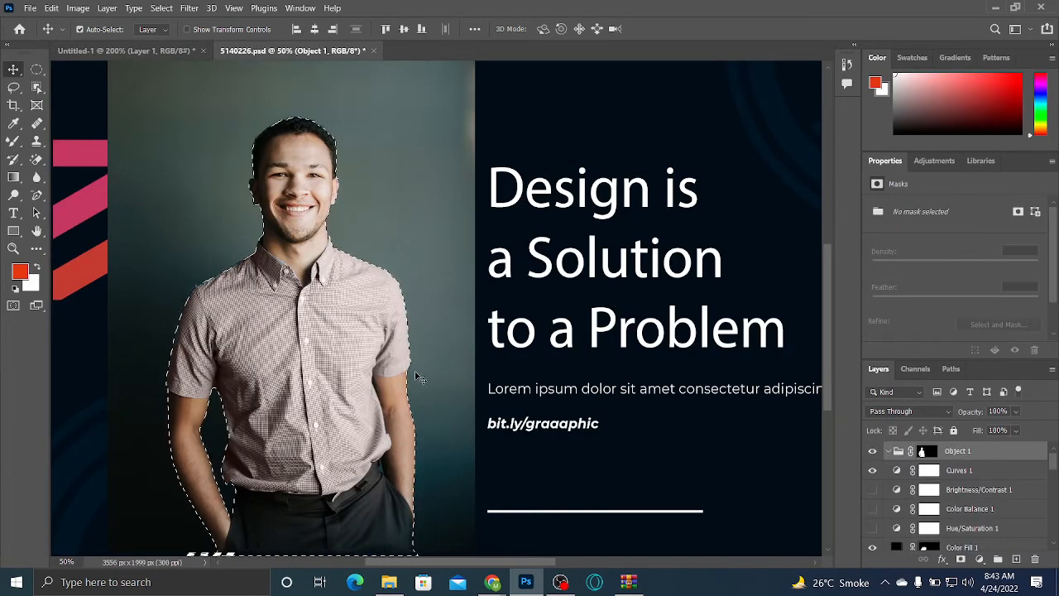
{"action": "key", "text": "ctrl"}
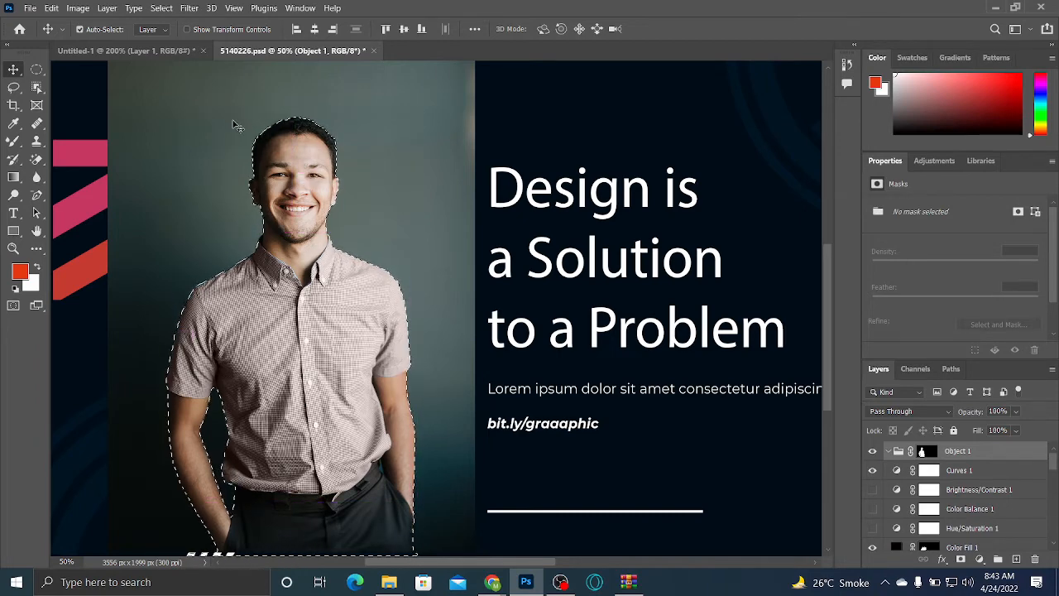
{"action": "key", "text": "ctrl+j"}
{"action": "left_click_drag", "start_coordinate": [256, 176], "coordinate": [350, 225]}
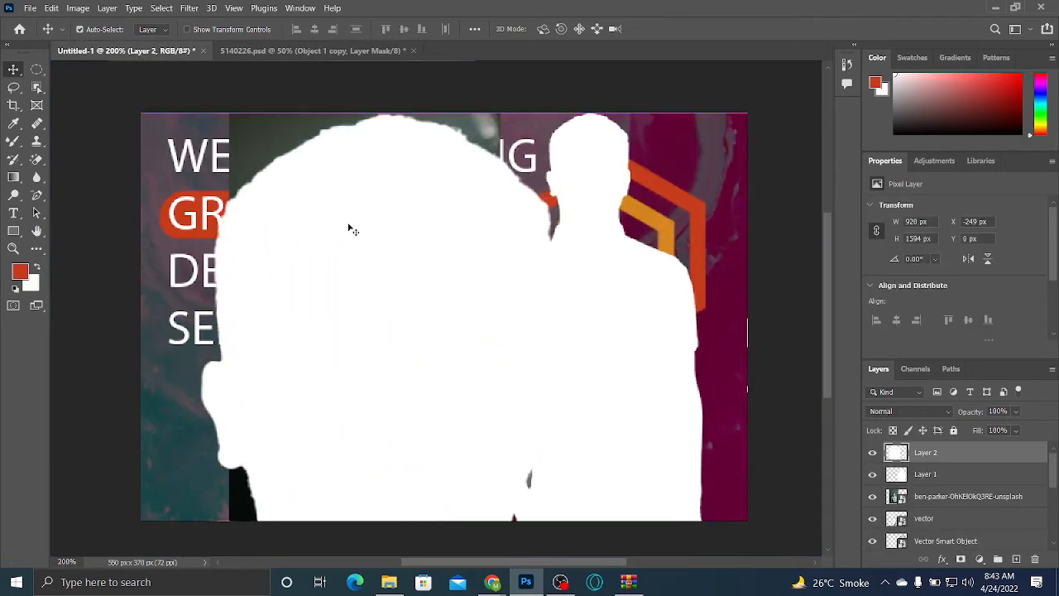
{"action": "key", "text": "Delete"}
Move the man's photo in 5140226.psd to about X 719, Y -103 px and try to edit the selected figure directly
{"action": "left_click", "coordinate": [341, 56]}
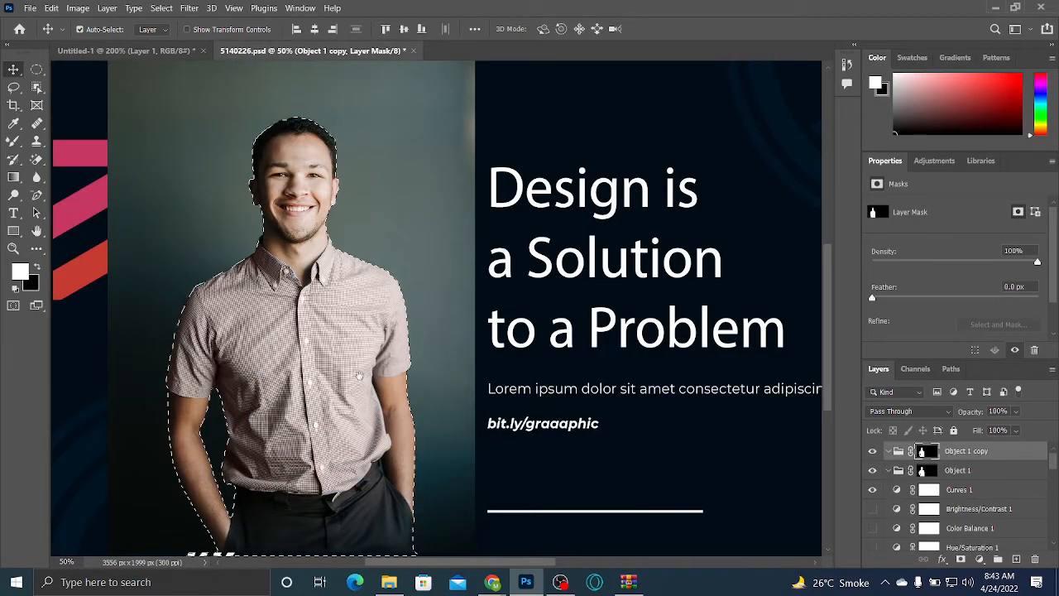
{"action": "left_click_drag", "start_coordinate": [389, 382], "coordinate": [463, 408]}
{"action": "left_click", "coordinate": [505, 315]}
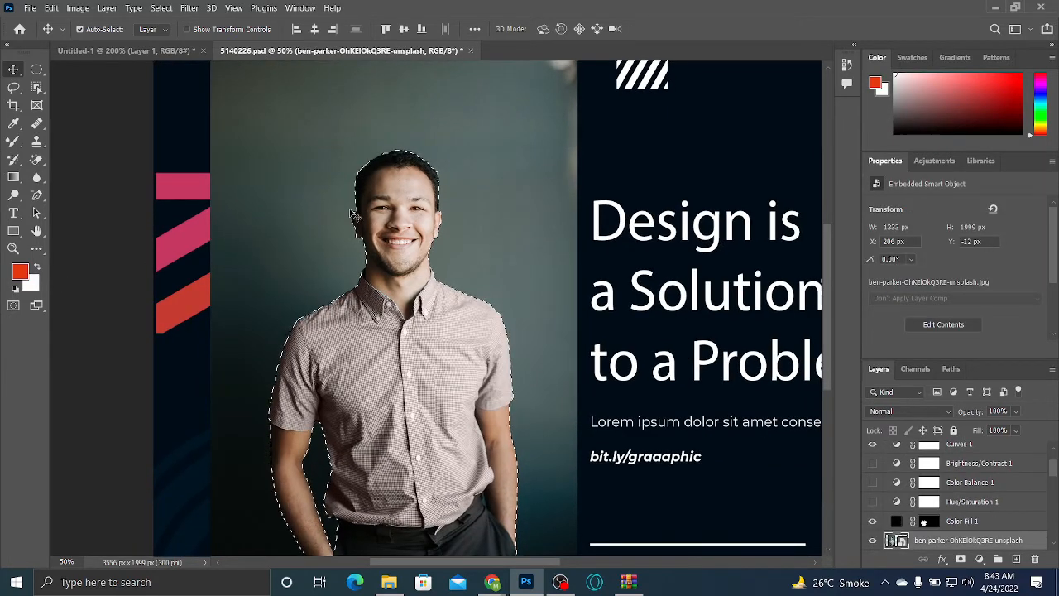
{"action": "left_click_drag", "start_coordinate": [389, 201], "coordinate": [530, 202]}
{"action": "left_click", "coordinate": [548, 230]}
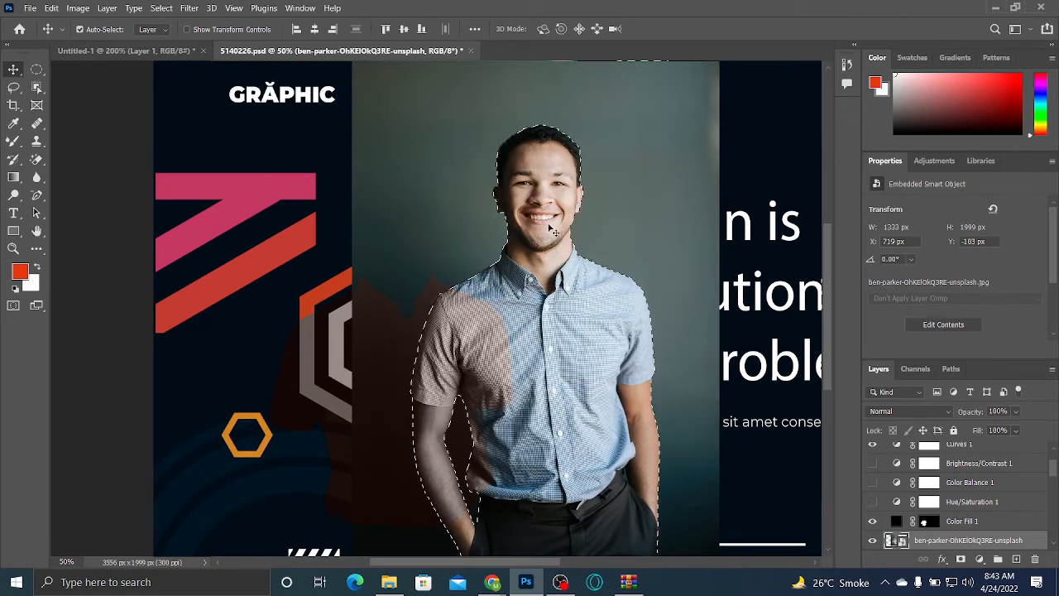
{"action": "left_click", "coordinate": [553, 233]}
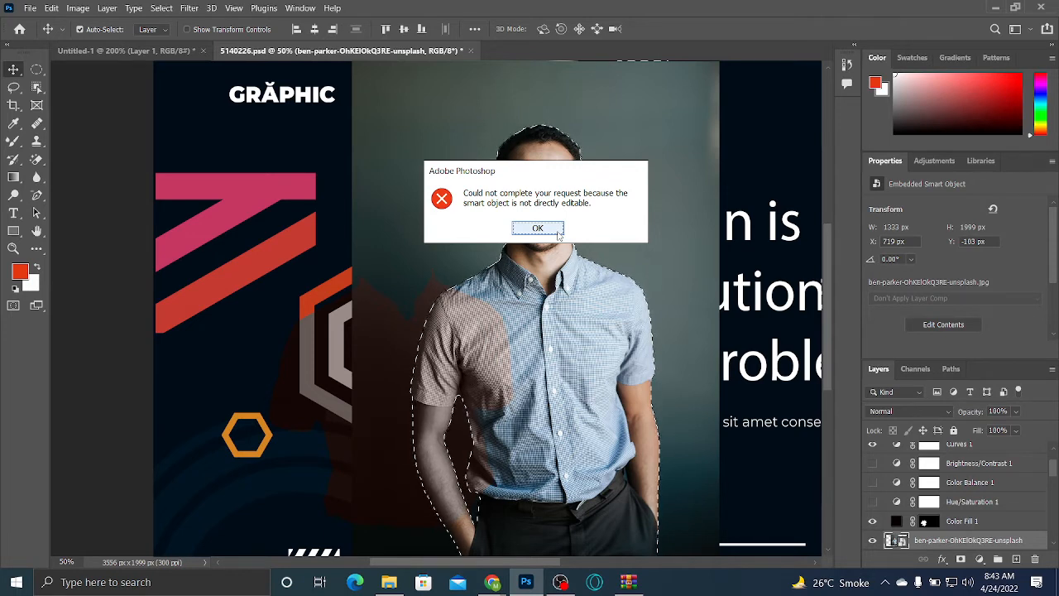
{"action": "left_click", "coordinate": [559, 233]}
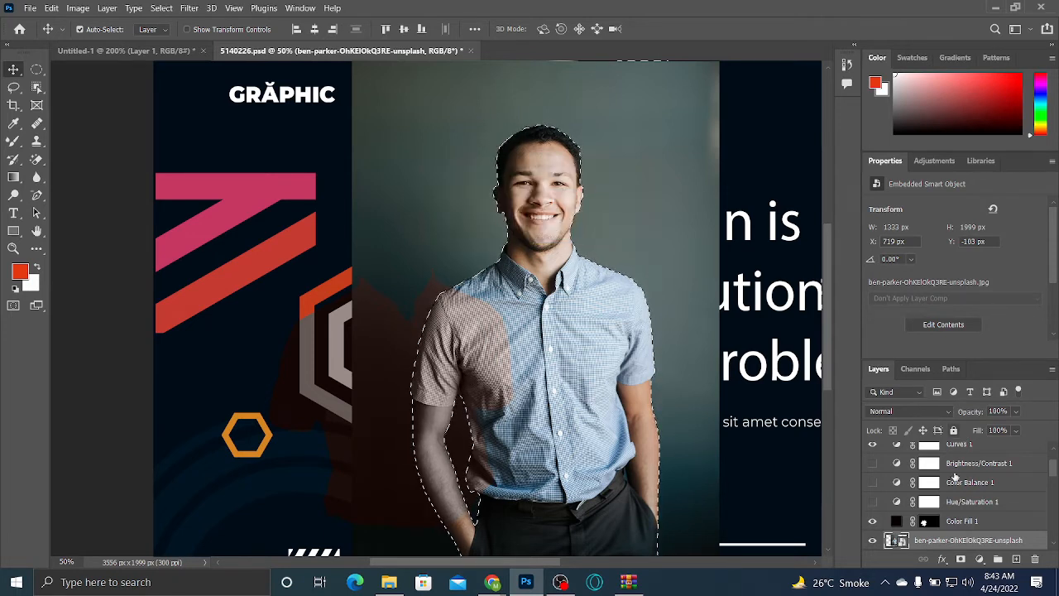
Close 5140226.psd and delete the white silhouette and the man's photo from the Untitled-1 banner
{"action": "left_click", "coordinate": [471, 51]}
{"action": "left_click", "coordinate": [552, 227]}
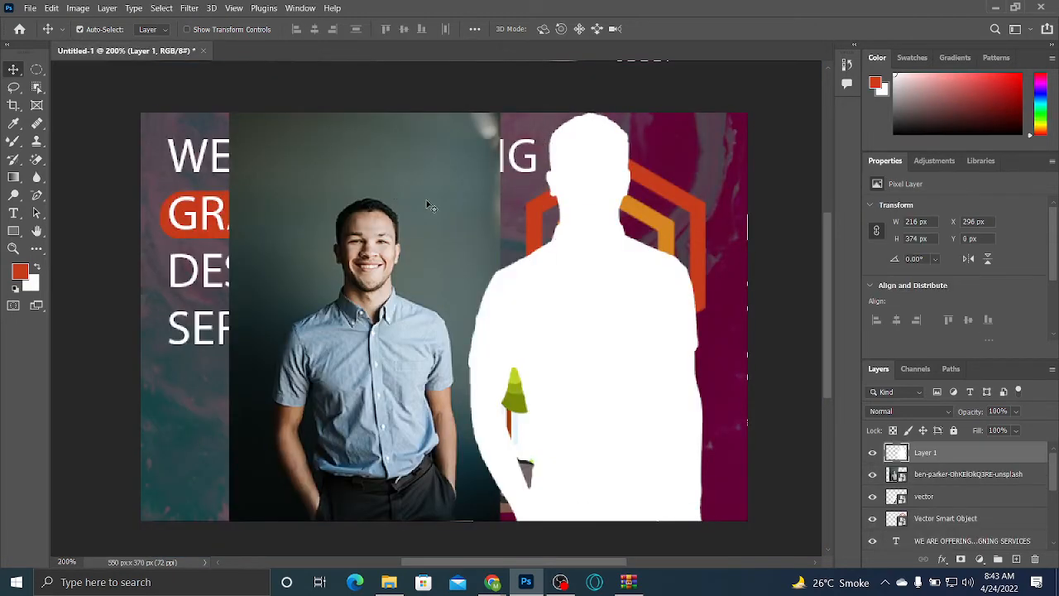
{"action": "left_click_drag", "start_coordinate": [598, 222], "coordinate": [527, 231]}
{"action": "key", "text": "Delete"}
{"action": "left_click_drag", "start_coordinate": [373, 243], "coordinate": [547, 221]}
{"action": "key", "text": "Delete"}
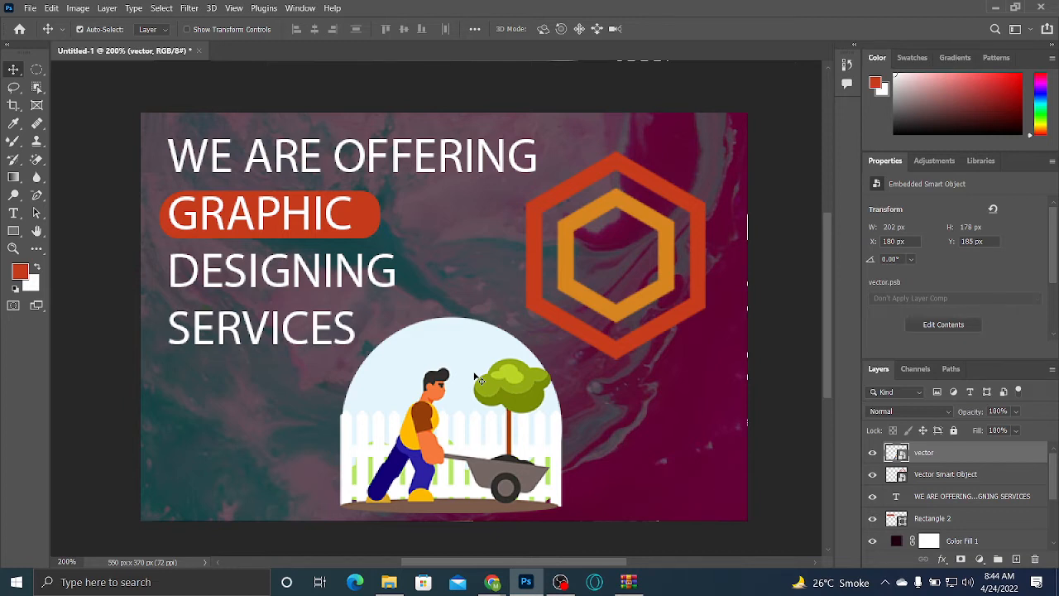
Move the gardener illustration down to the banner's lower edge, at X 192, Y 192 px
{"action": "key", "text": "alt+Tab"}
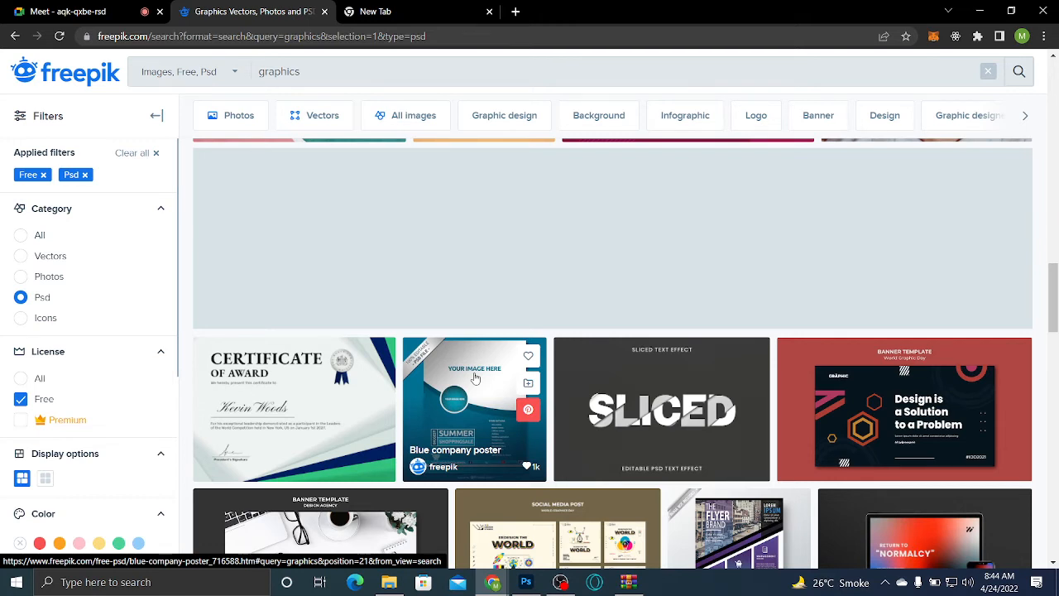
{"action": "key", "text": "alt+Tab"}
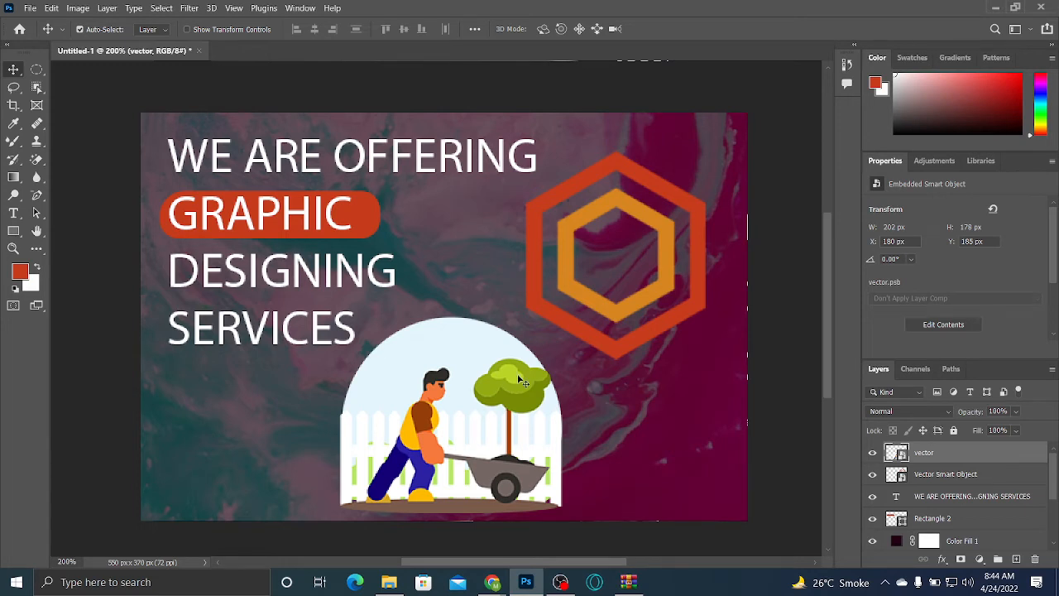
{"action": "left_click_drag", "start_coordinate": [464, 372], "coordinate": [470, 379]}
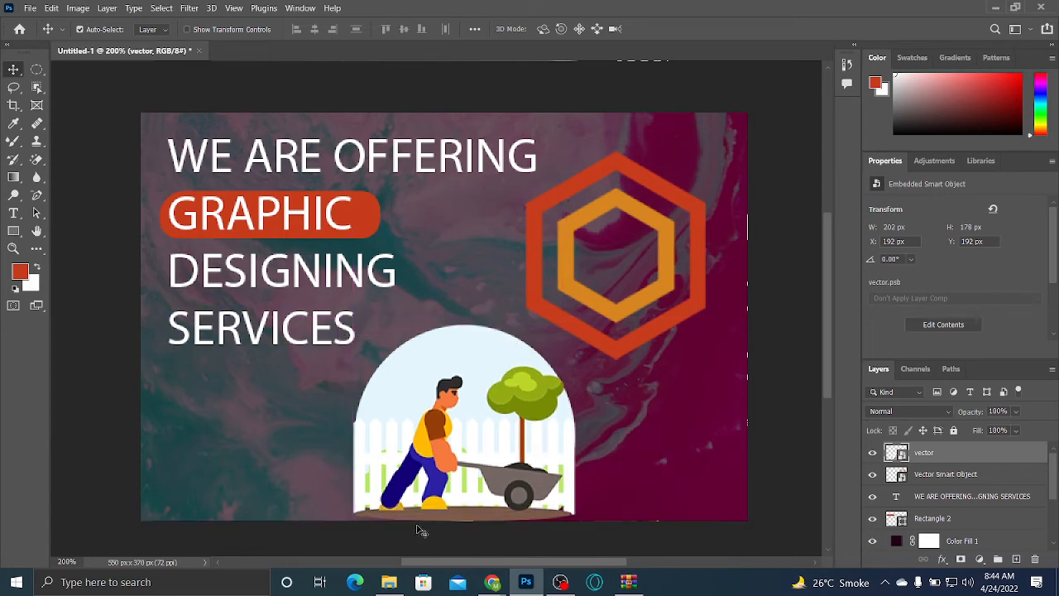
Switch to File Explorer and open the Graphic designing folder on Local disk (D:)
{"action": "left_click", "coordinate": [389, 582]}
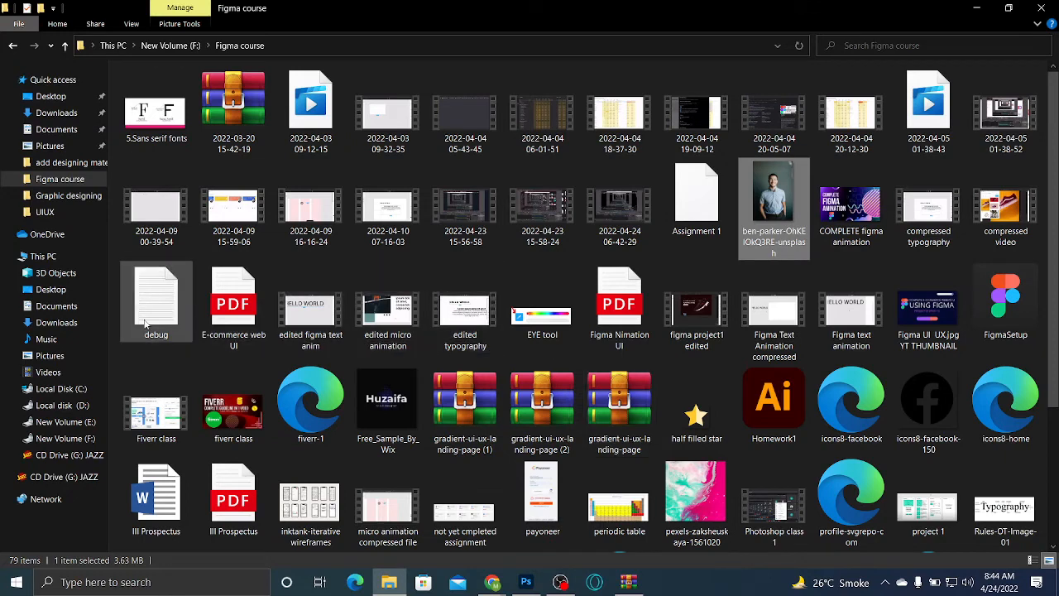
{"action": "left_click", "coordinate": [73, 404]}
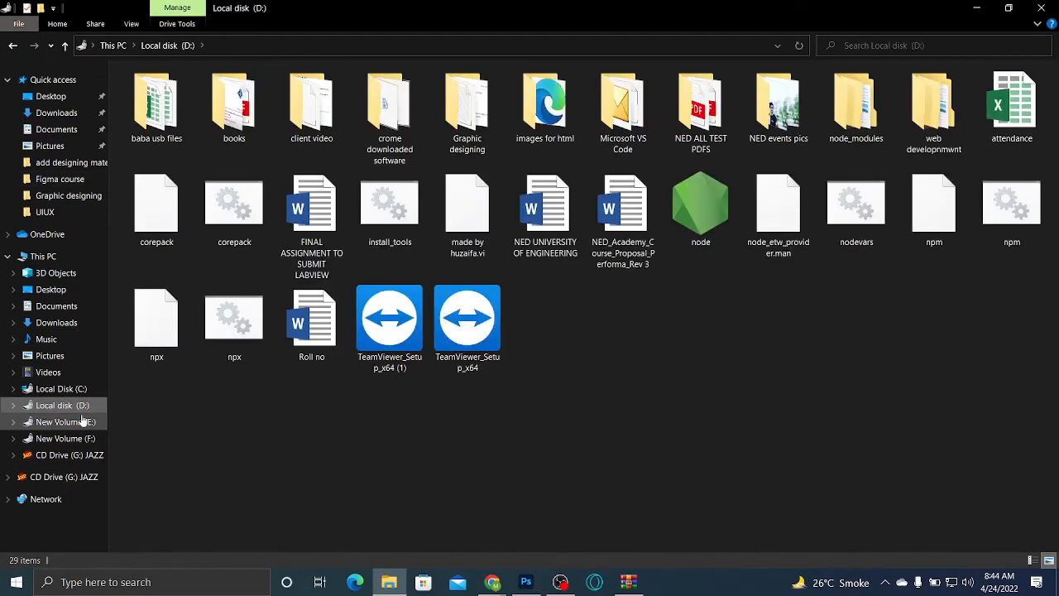
{"action": "left_click", "coordinate": [474, 141]}
{"action": "double_click", "coordinate": [474, 141]}
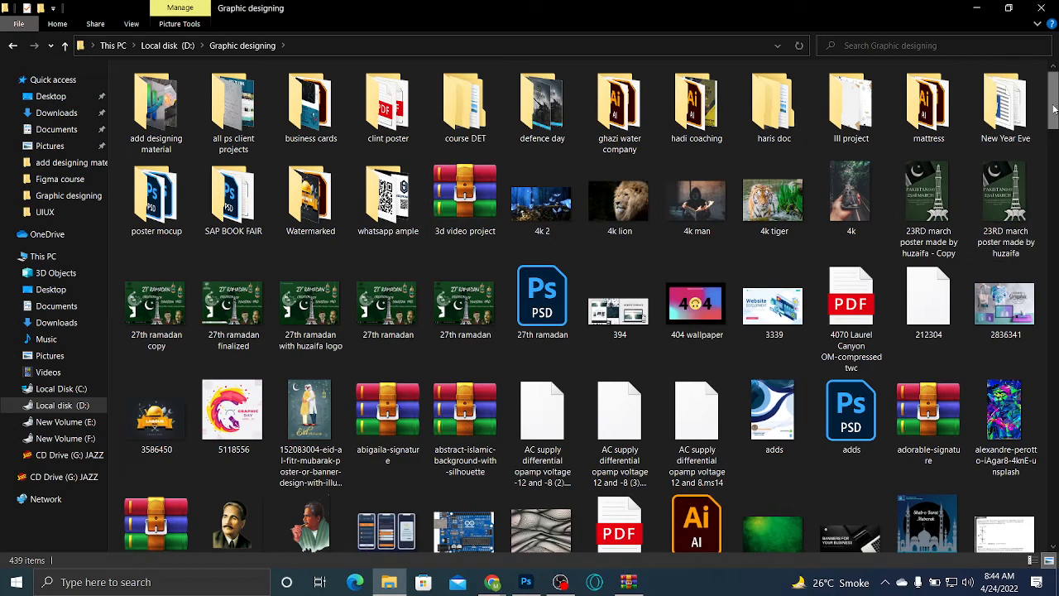
Find the FLYER 3 image in the Graphic designing folder and view it in a maximized window
{"action": "scroll", "coordinate": [985, 176], "scroll_direction": "down", "scroll_amount": 8}
{"action": "scroll", "coordinate": [928, 352], "scroll_direction": "down", "scroll_amount": 8}
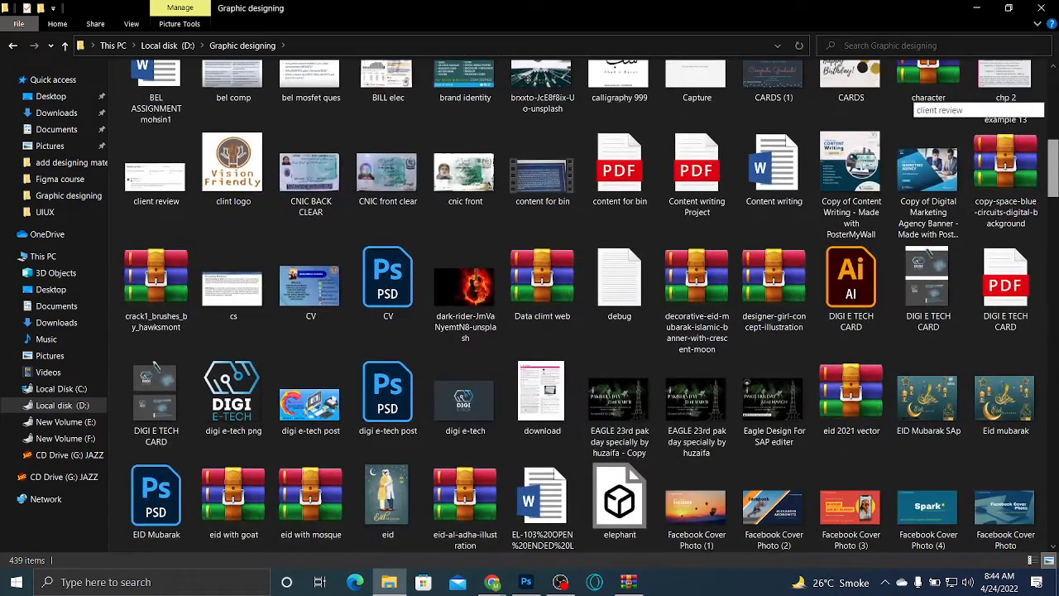
{"action": "scroll", "coordinate": [935, 324], "scroll_direction": "down", "scroll_amount": 3}
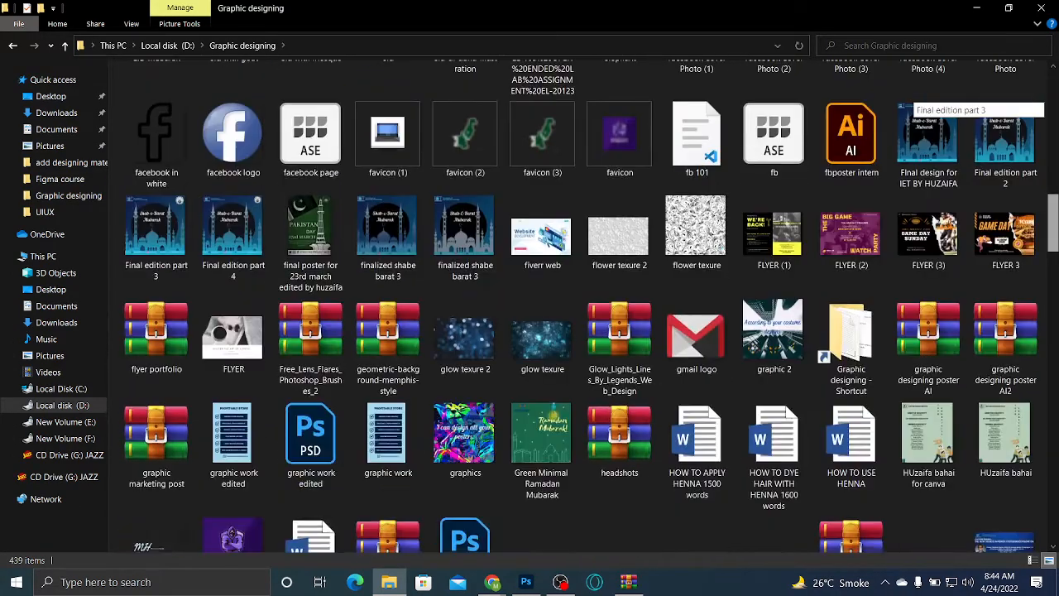
{"action": "scroll", "coordinate": [1018, 304], "scroll_direction": "up", "scroll_amount": 2}
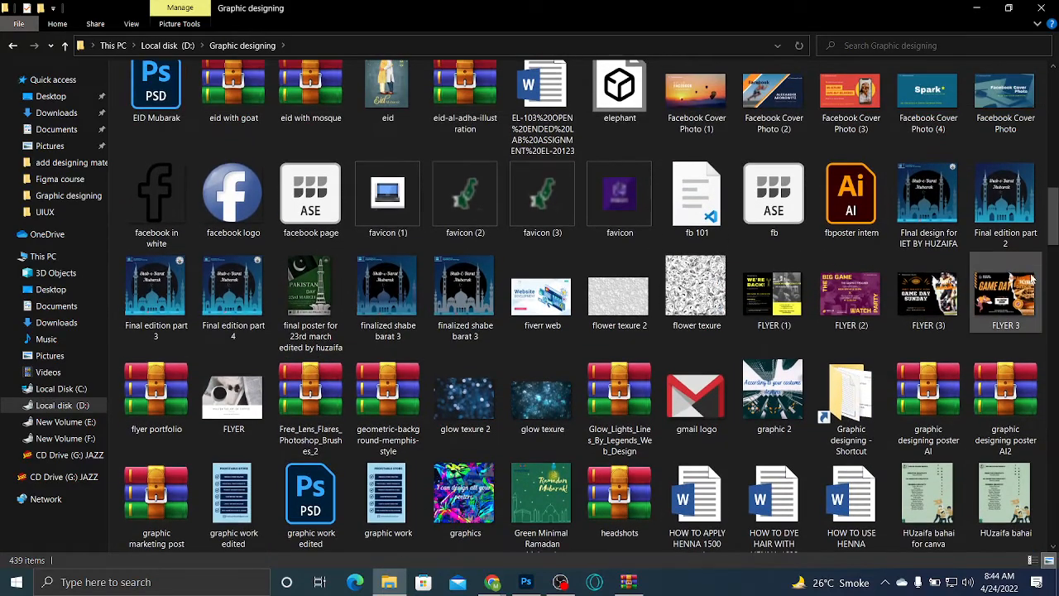
{"action": "left_click", "coordinate": [1018, 304]}
{"action": "double_click", "coordinate": [1019, 305]}
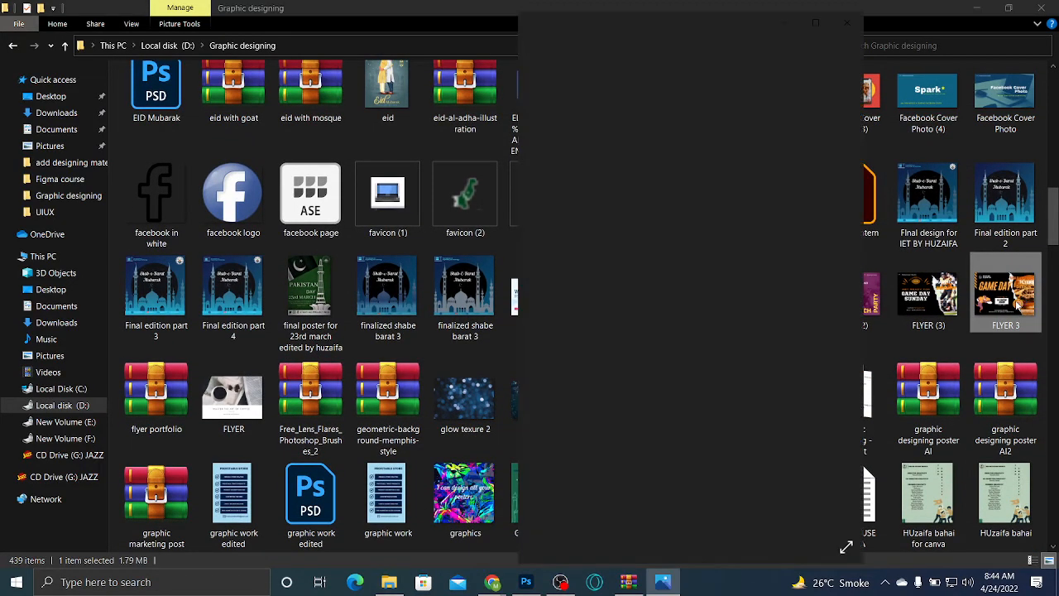
{"action": "left_click", "coordinate": [815, 22]}
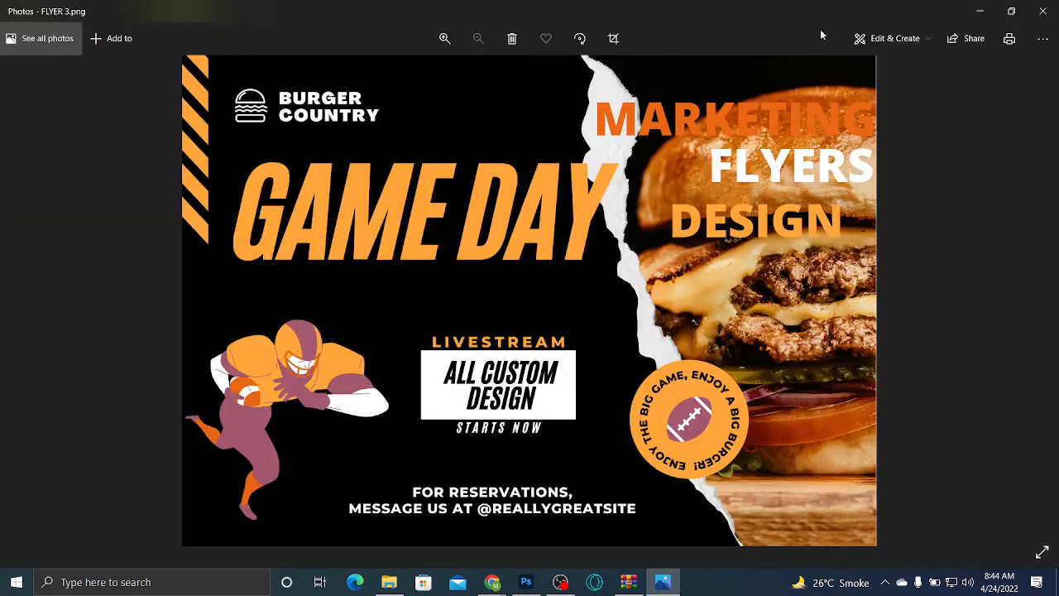
{"action": "left_click", "coordinate": [1042, 11]}
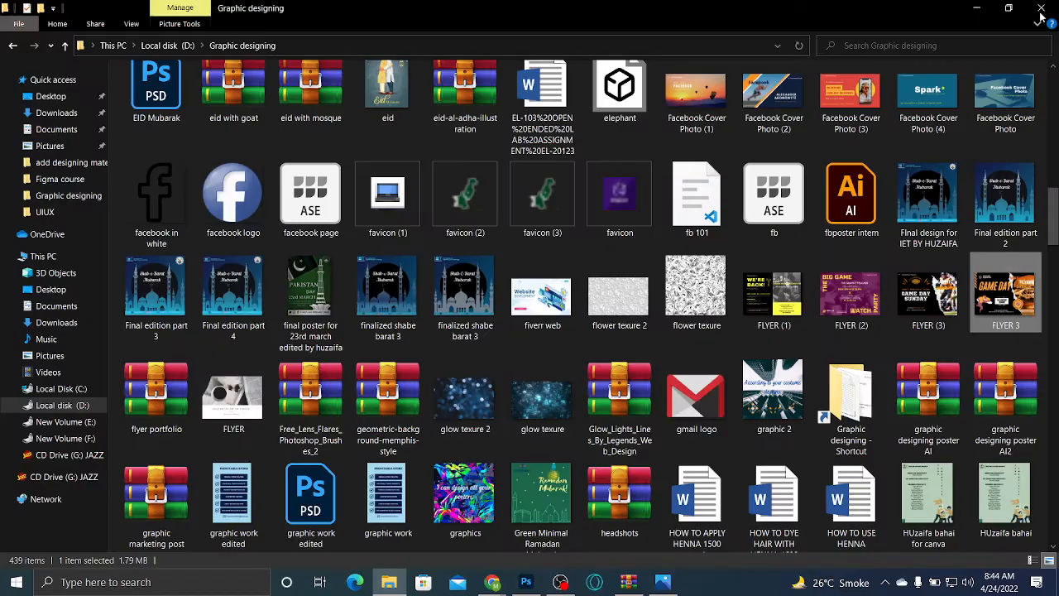
Switch to the Google Meet call in Chrome, read the in-call messages and close the chat
{"action": "key", "text": "alt+Tab"}
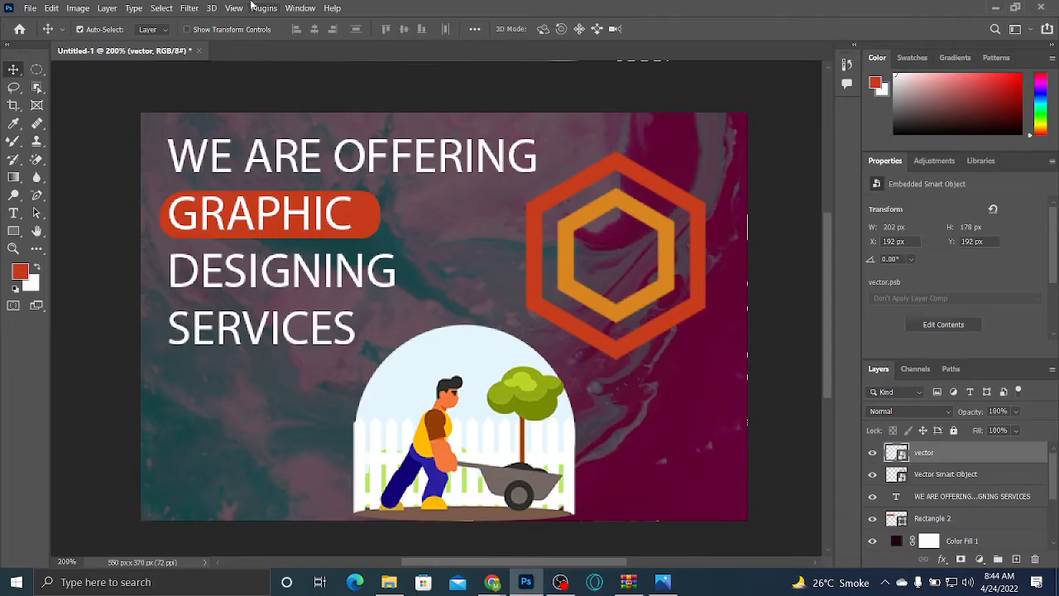
{"action": "key", "text": "alt+Tab"}
{"action": "key", "text": "alt+Tab"}
{"action": "key", "text": "alt+Tab"}
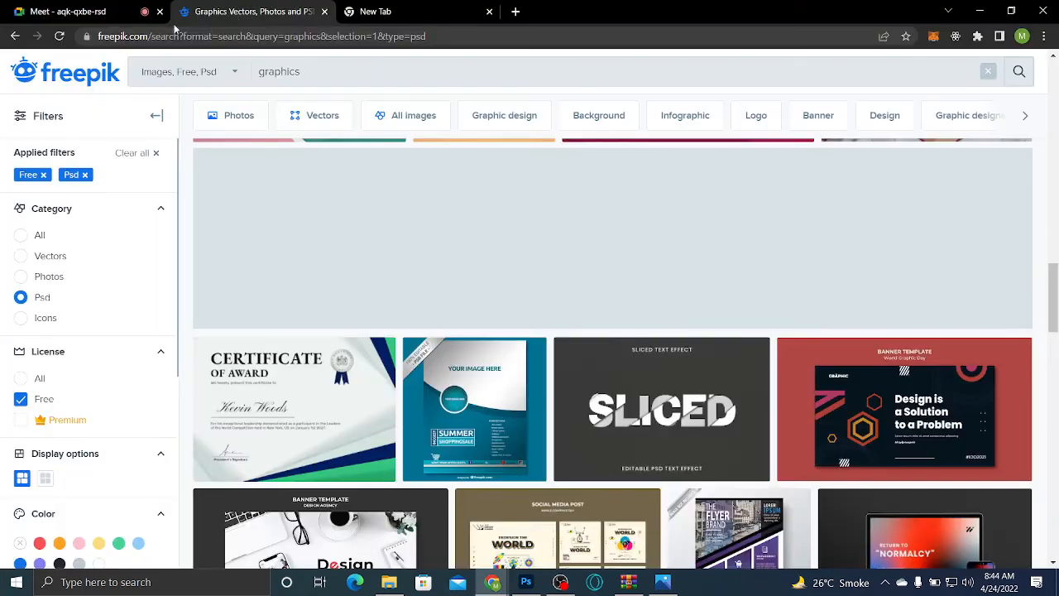
{"action": "left_click", "coordinate": [3, 3]}
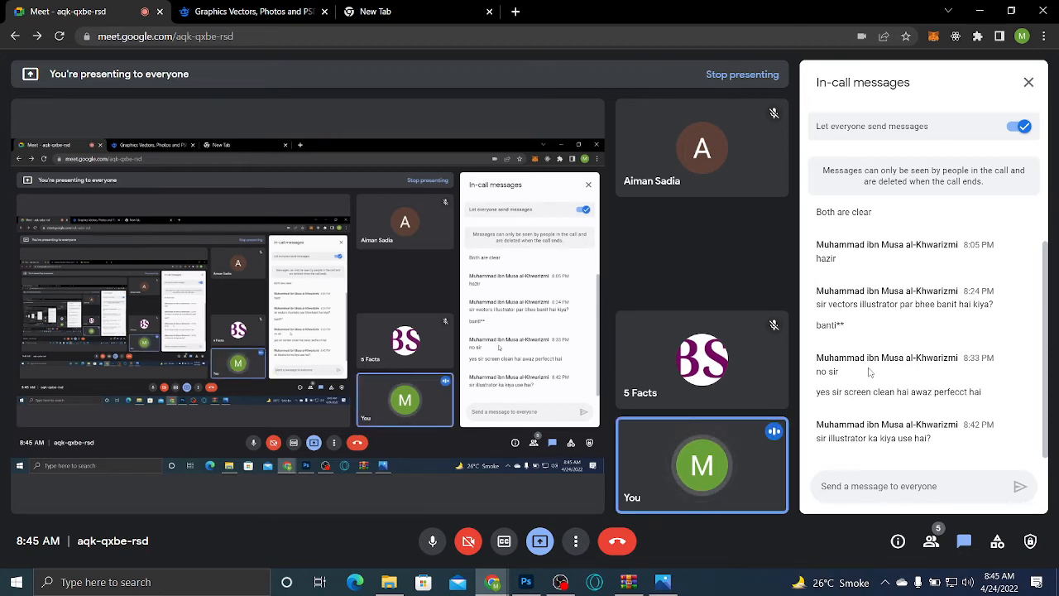
{"action": "left_click", "coordinate": [1028, 83]}
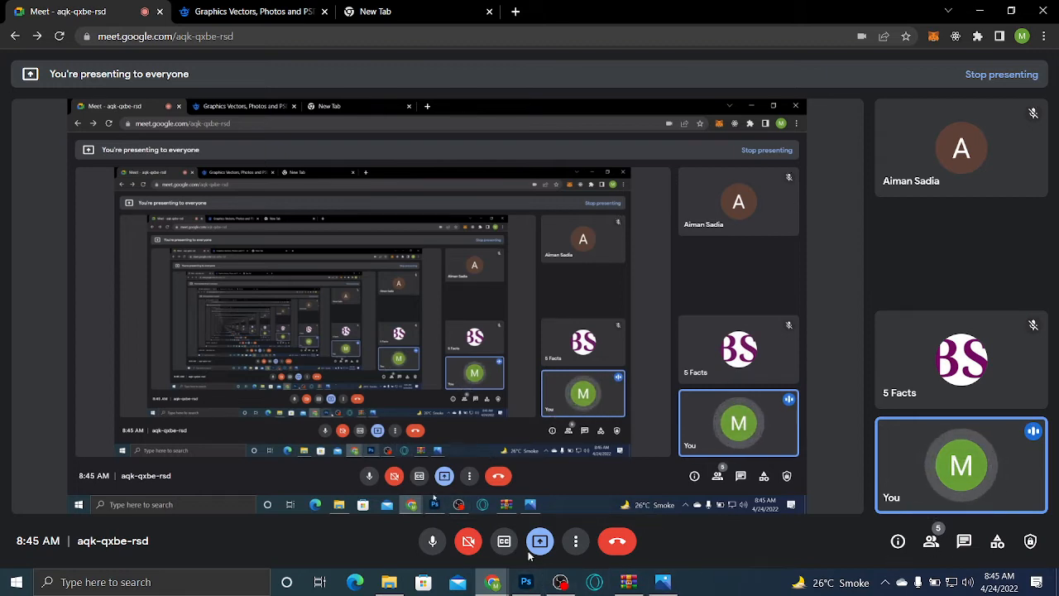
Return to the open FLYER 3 image in Photos, review the design and close it
{"action": "left_click", "coordinate": [388, 582]}
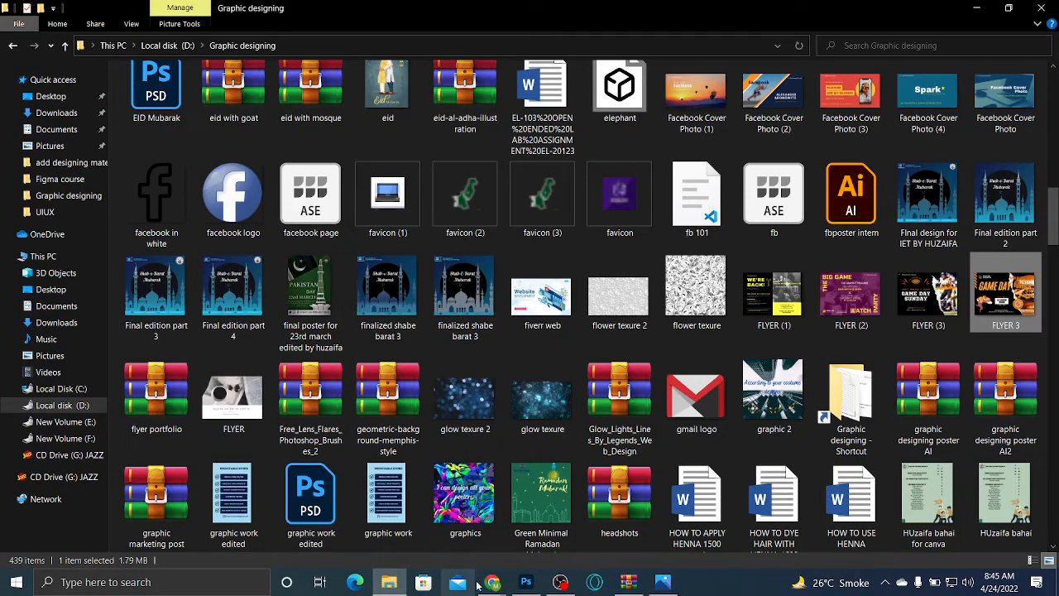
{"action": "left_click", "coordinate": [671, 589]}
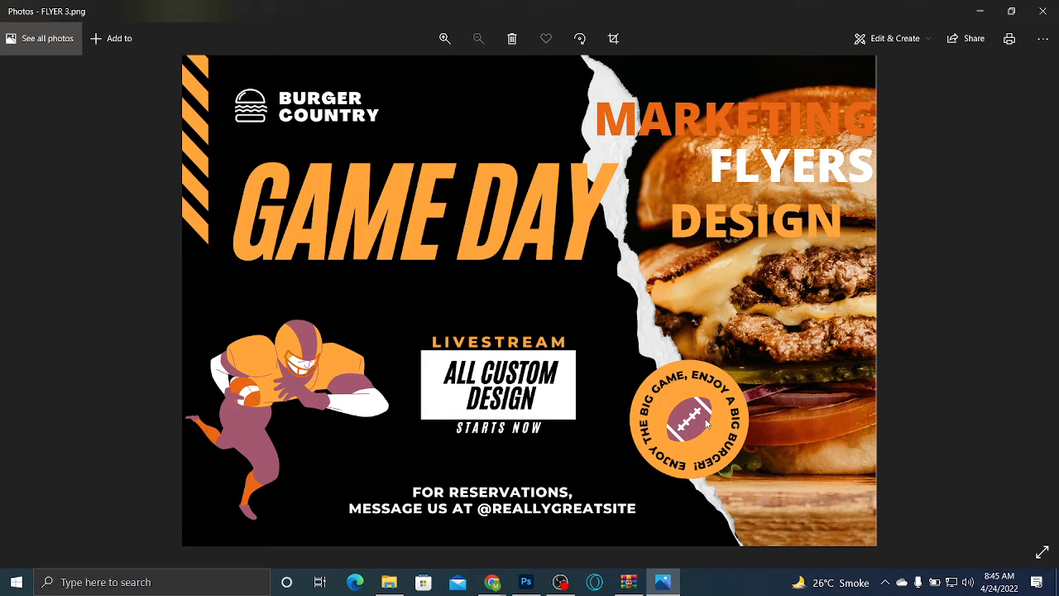
{"action": "left_click", "coordinate": [1042, 11]}
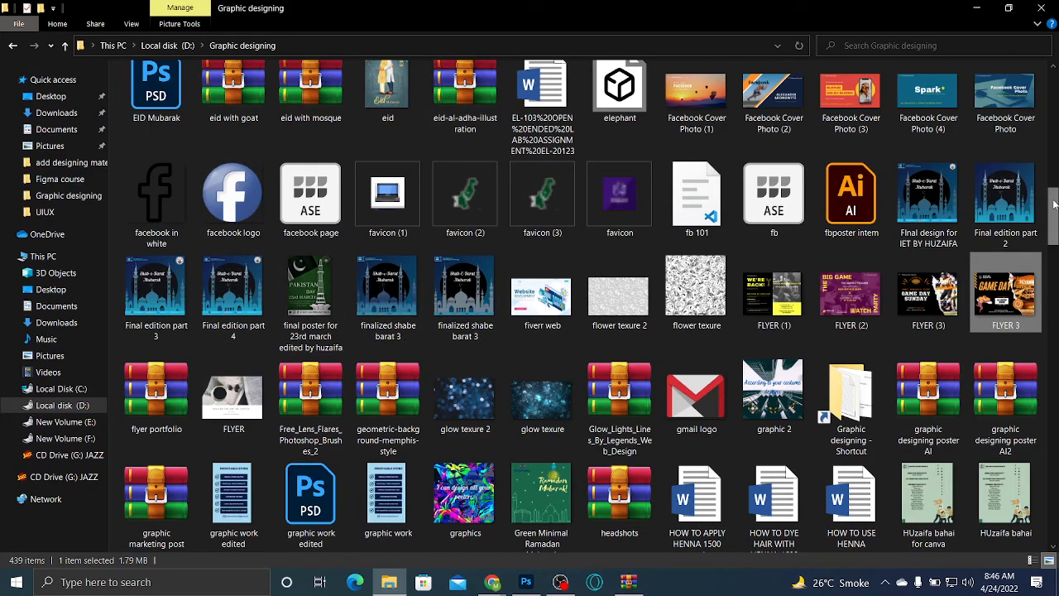
Browse the remaining design files in the Graphic designing folder through to its end
{"action": "scroll", "coordinate": [993, 203], "scroll_direction": "down", "scroll_amount": 10}
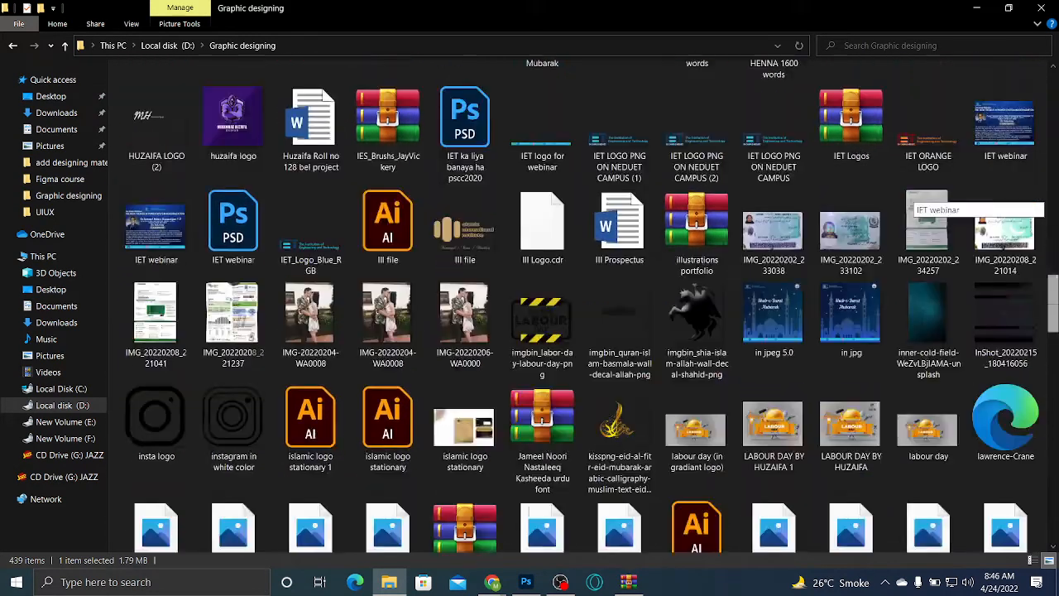
{"action": "scroll", "coordinate": [993, 202], "scroll_direction": "down", "scroll_amount": 10}
{"action": "scroll", "coordinate": [993, 202], "scroll_direction": "down", "scroll_amount": 6}
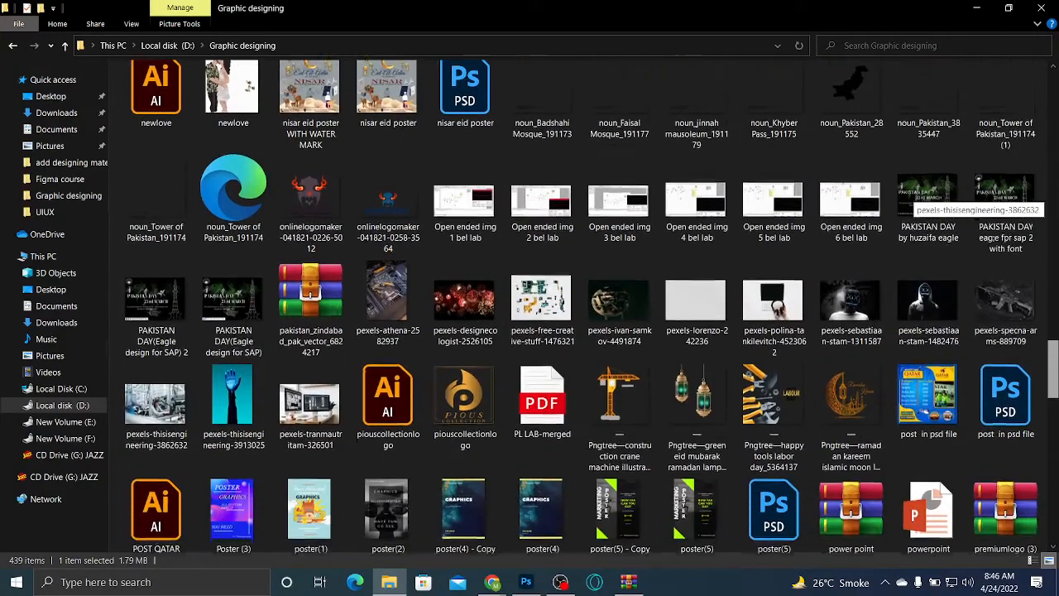
{"action": "scroll", "coordinate": [994, 202], "scroll_direction": "down", "scroll_amount": 8}
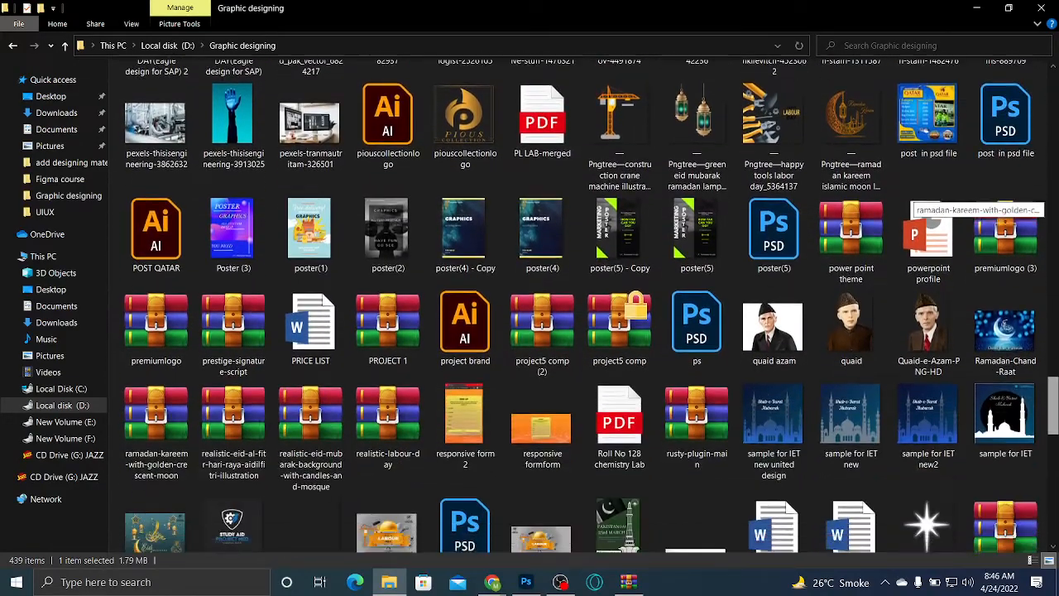
{"action": "scroll", "coordinate": [993, 203], "scroll_direction": "down", "scroll_amount": 8}
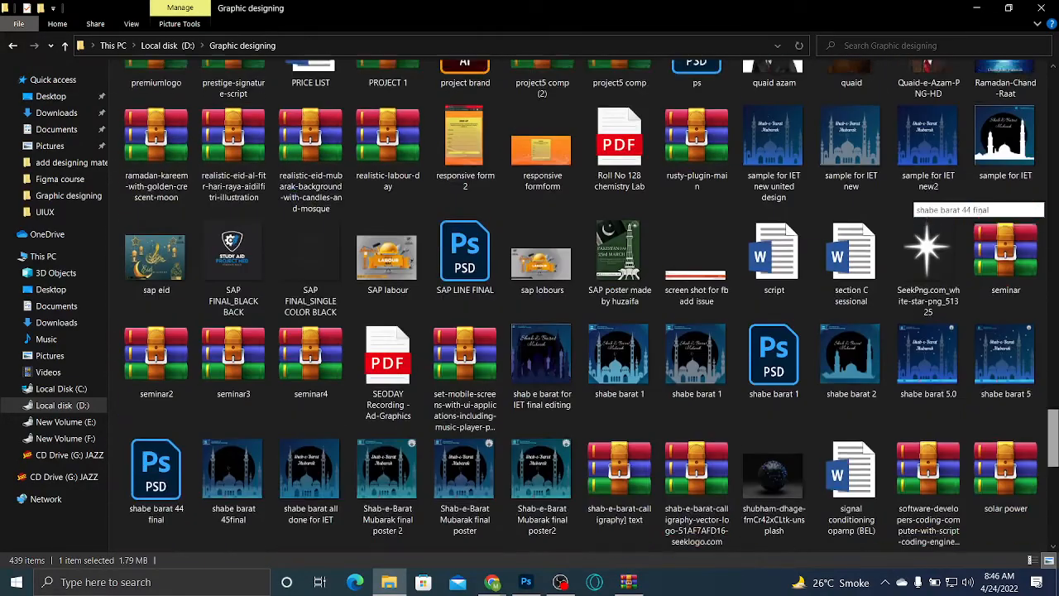
{"action": "scroll", "coordinate": [994, 203], "scroll_direction": "down", "scroll_amount": 7}
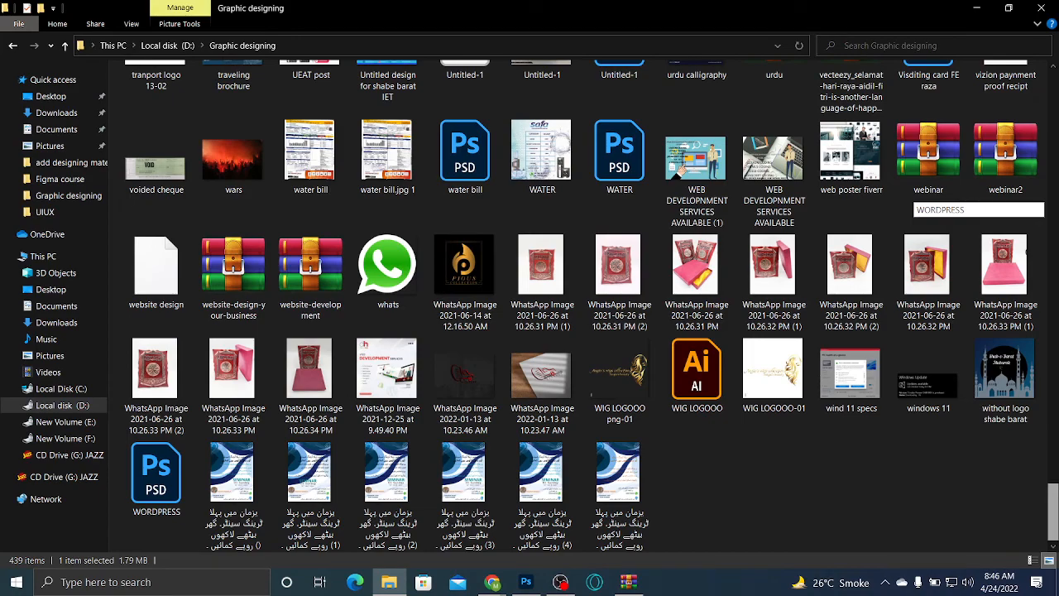
Look back through the folder for the MARKETING brochure image, view it in Photos and close it
{"action": "scroll", "coordinate": [993, 203], "scroll_direction": "up", "scroll_amount": 3}
{"action": "scroll", "coordinate": [919, 195], "scroll_direction": "up", "scroll_amount": 5}
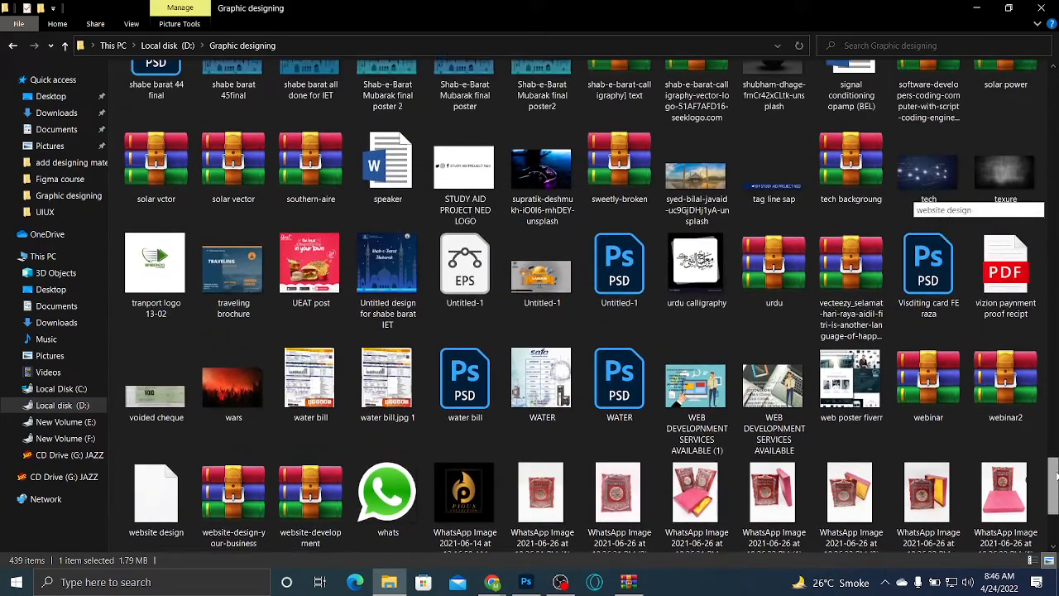
{"action": "scroll", "coordinate": [919, 203], "scroll_direction": "up", "scroll_amount": 2}
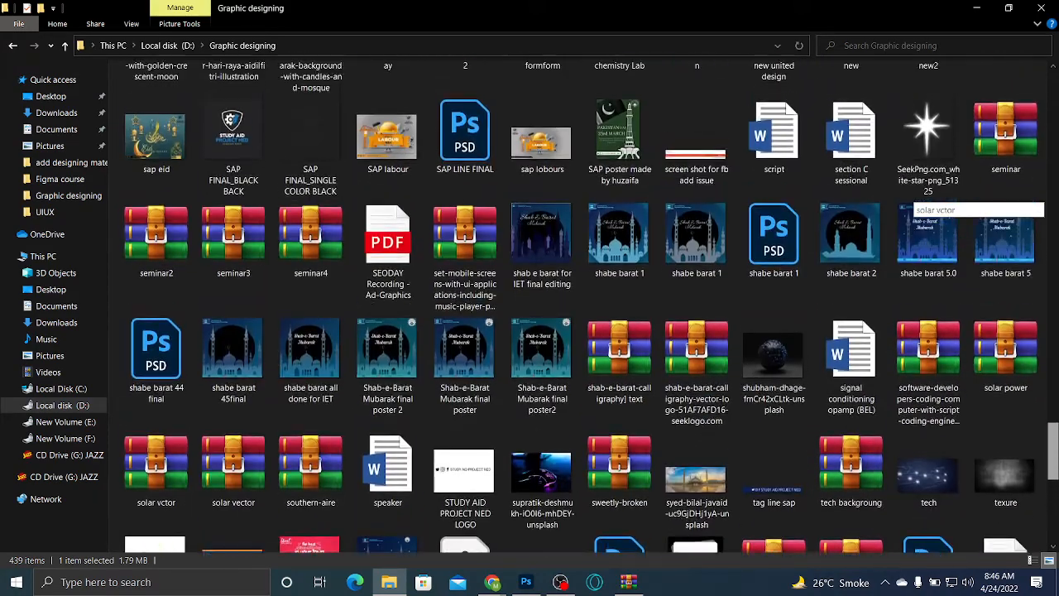
{"action": "scroll", "coordinate": [919, 203], "scroll_direction": "up", "scroll_amount": 12}
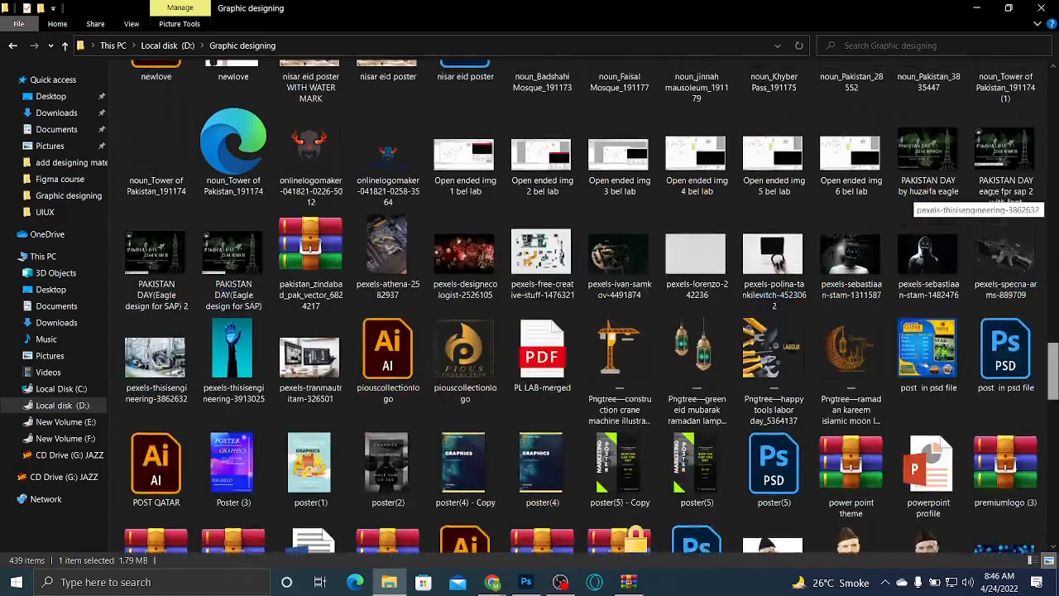
{"action": "scroll", "coordinate": [919, 202], "scroll_direction": "up", "scroll_amount": 8}
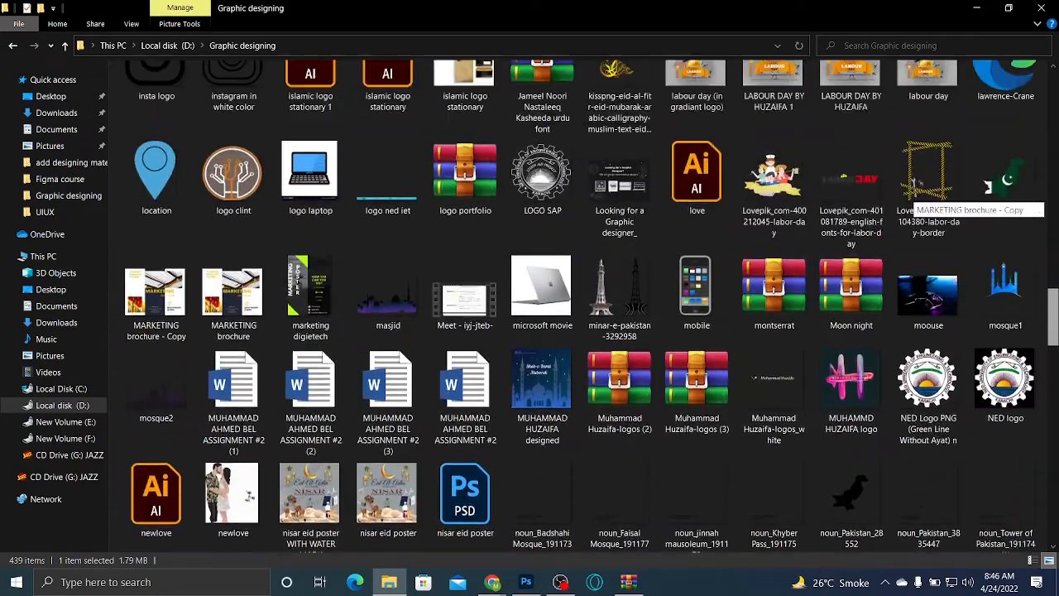
{"action": "scroll", "coordinate": [919, 203], "scroll_direction": "up", "scroll_amount": 2}
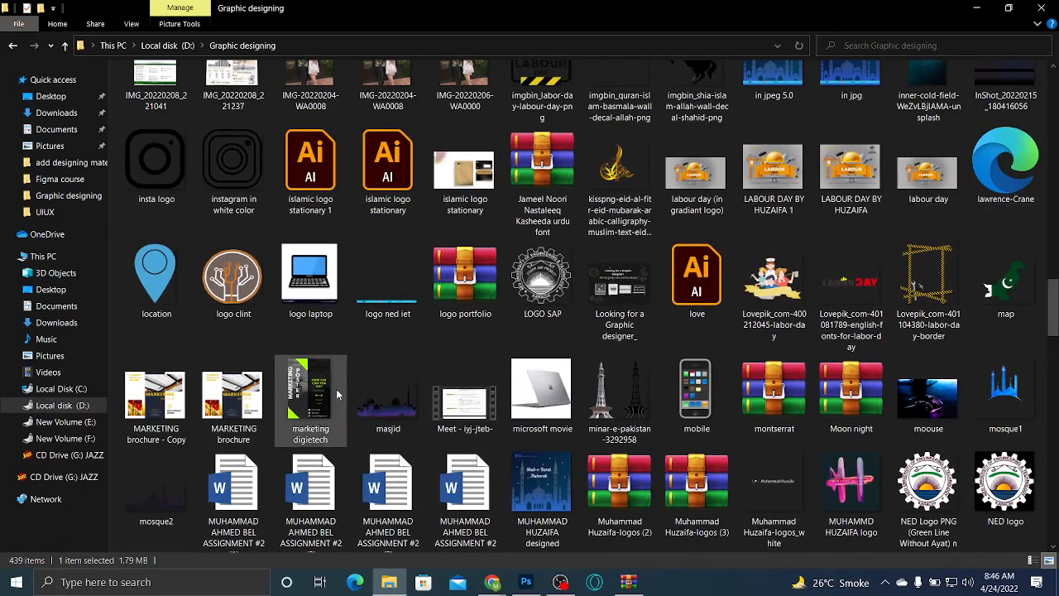
{"action": "double_click", "coordinate": [247, 392]}
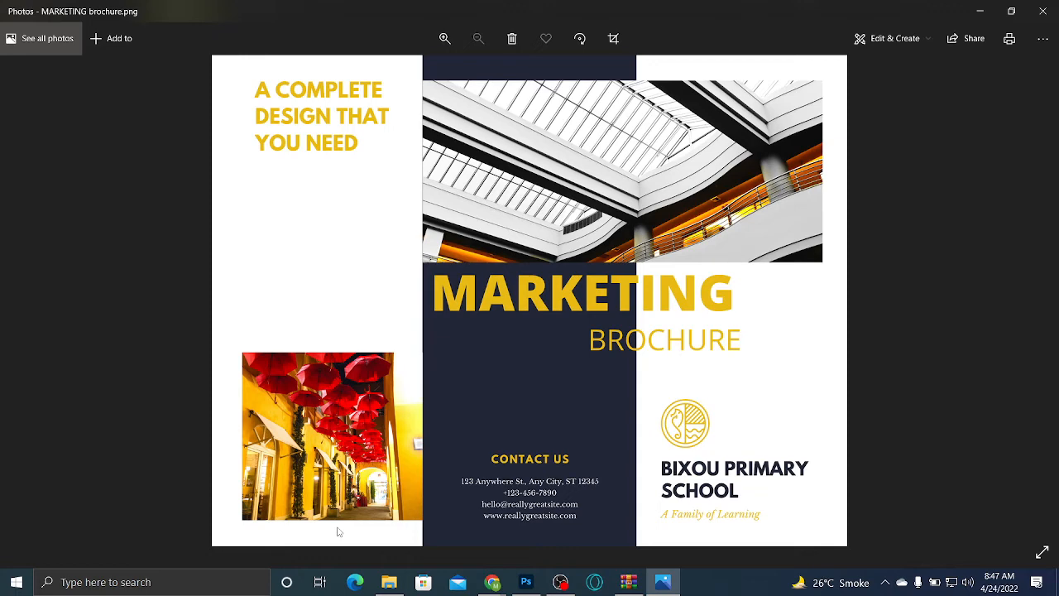
{"action": "left_click", "coordinate": [1012, 11]}
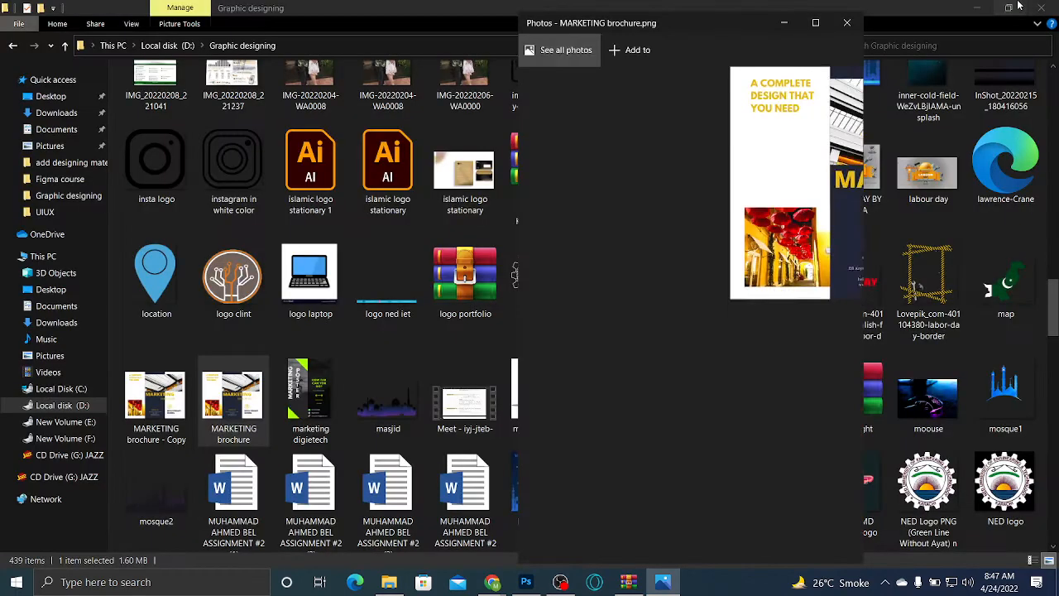
{"action": "left_click", "coordinate": [847, 22]}
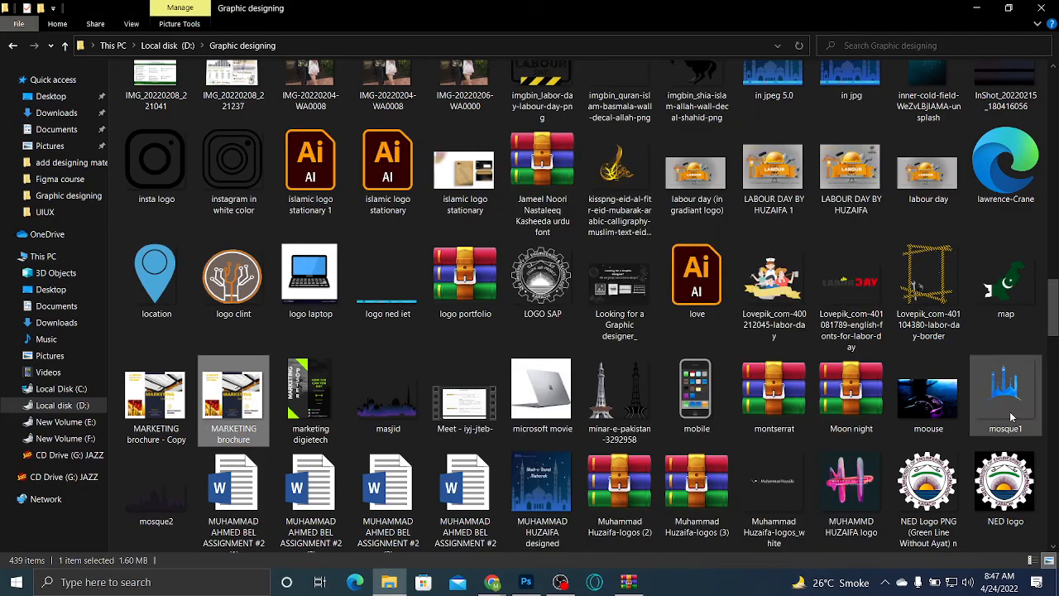
Go back to the start of the Graphic designing folder and open the hadi coaching subfolder
{"action": "scroll", "coordinate": [919, 315], "scroll_direction": "up", "scroll_amount": 1}
{"action": "scroll", "coordinate": [919, 315], "scroll_direction": "up", "scroll_amount": 1}
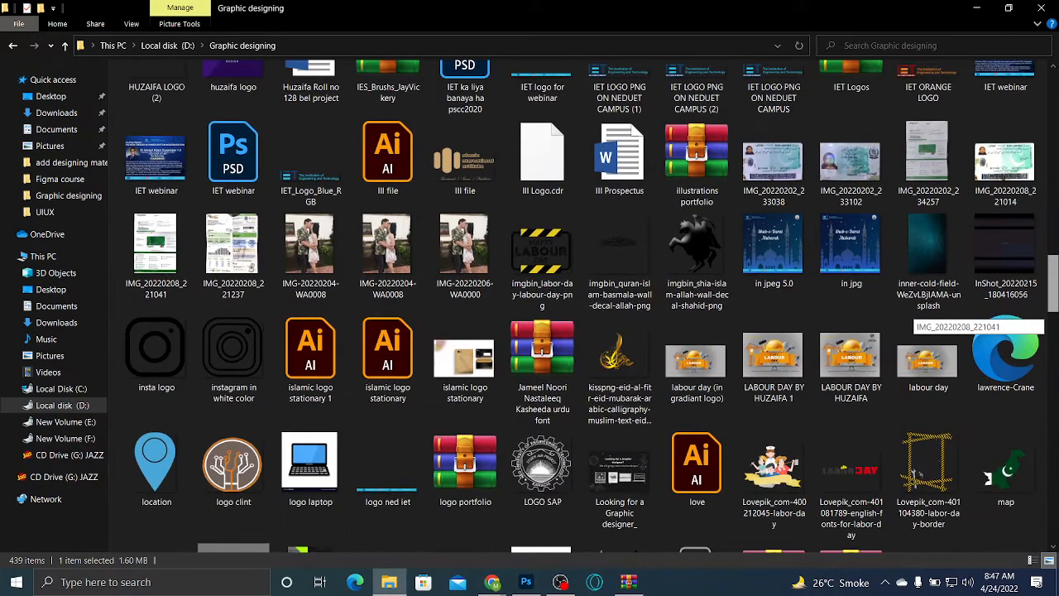
{"action": "scroll", "coordinate": [919, 315], "scroll_direction": "up", "scroll_amount": 8}
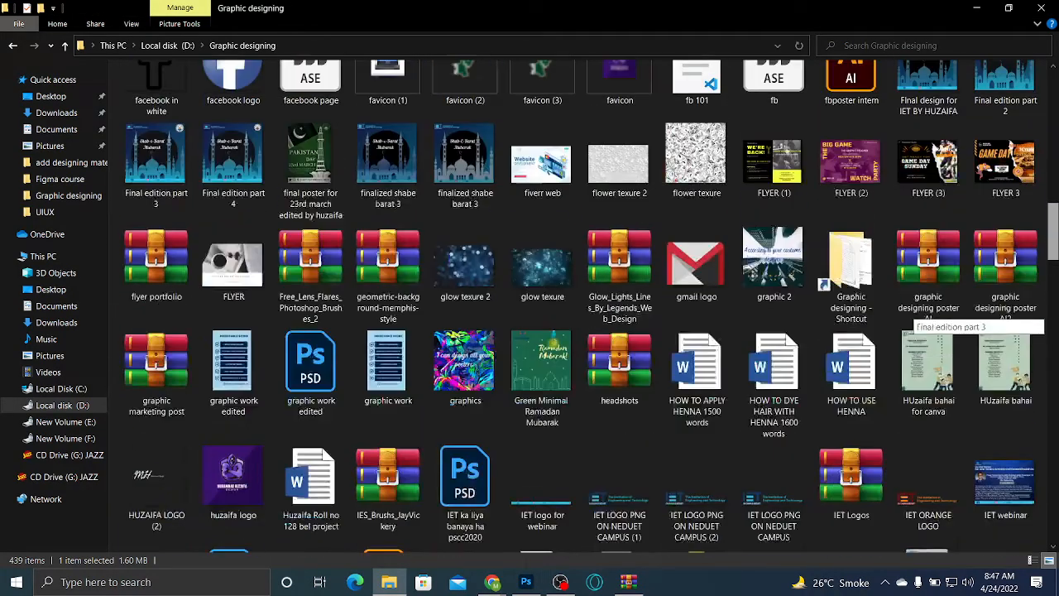
{"action": "scroll", "coordinate": [919, 318], "scroll_direction": "up", "scroll_amount": 6}
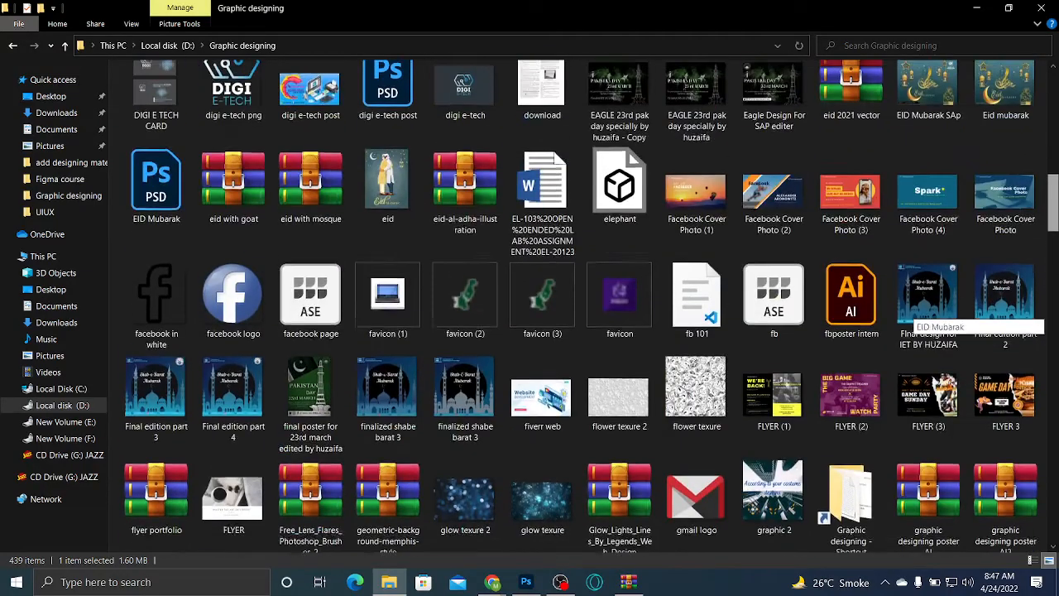
{"action": "scroll", "coordinate": [919, 319], "scroll_direction": "up", "scroll_amount": 6}
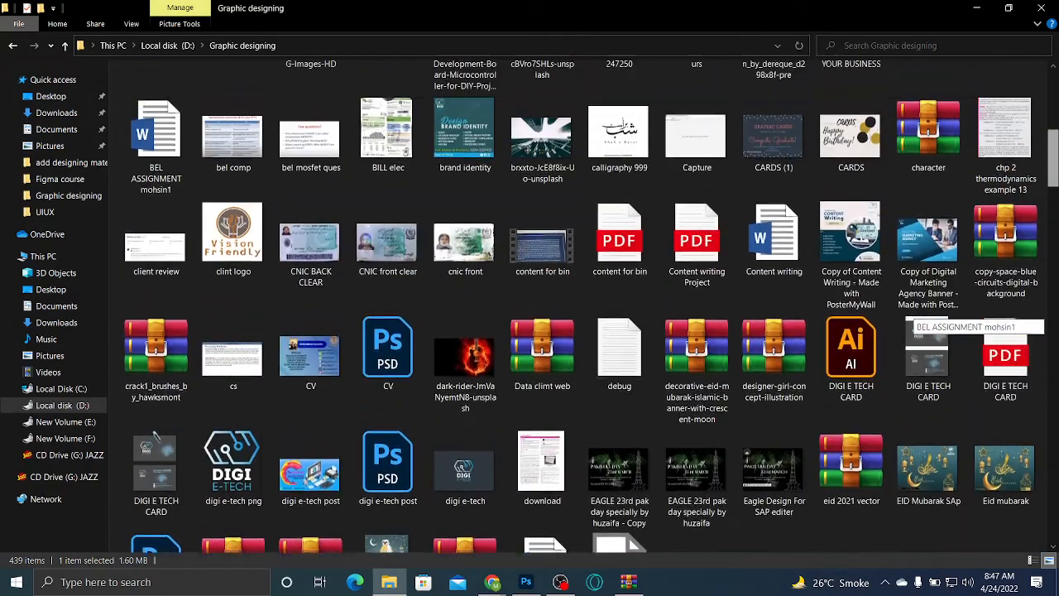
{"action": "scroll", "coordinate": [919, 318], "scroll_direction": "up", "scroll_amount": 4}
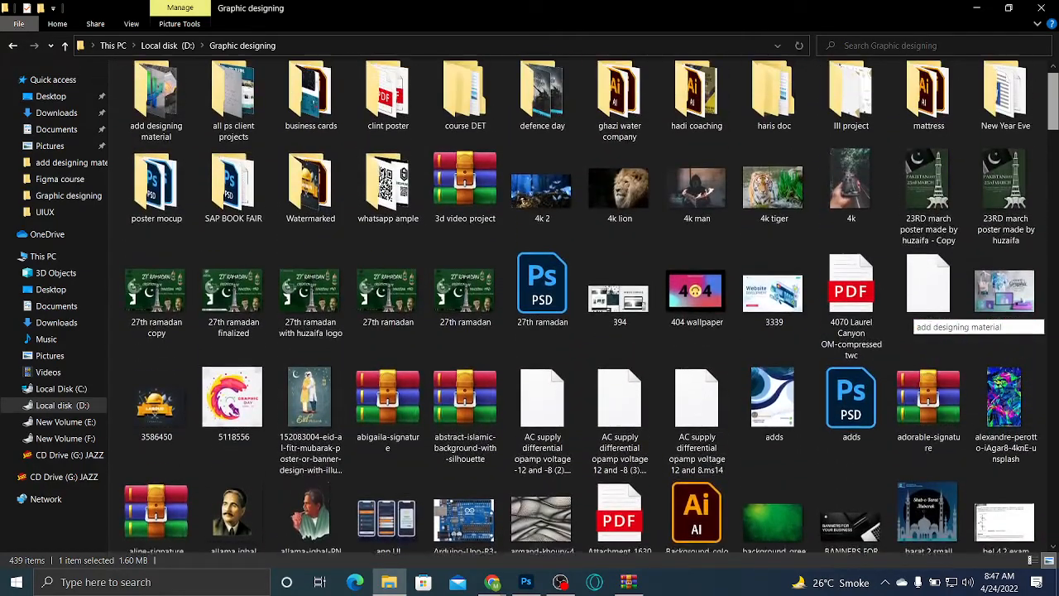
{"action": "double_click", "coordinate": [697, 108]}
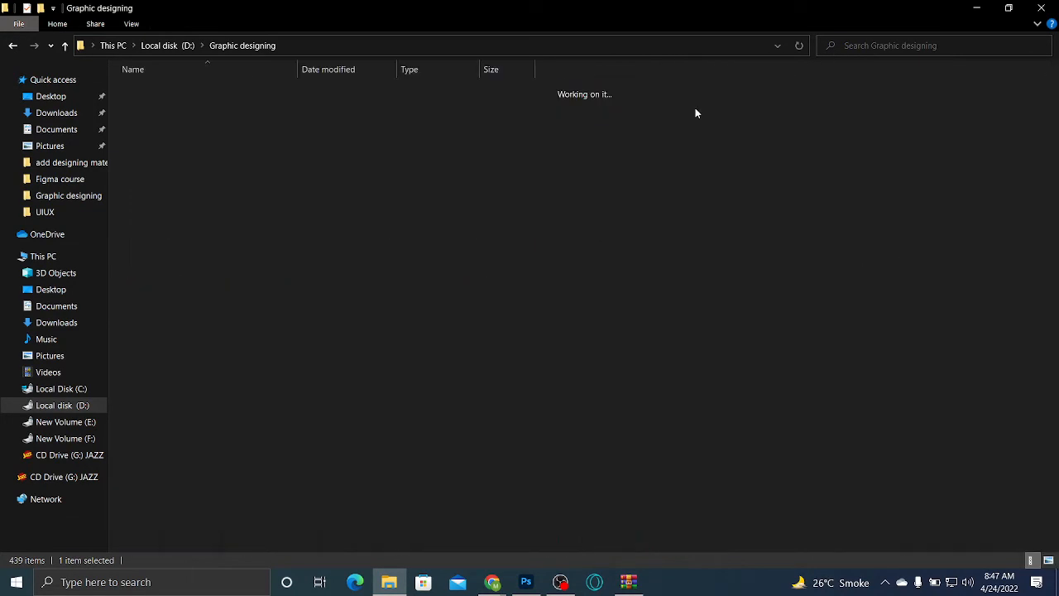
Go to the UIUX subfolder of add designing material and view the ui-01 image maximized in Photos
{"action": "left_click", "coordinate": [64, 45]}
{"action": "double_click", "coordinate": [182, 110]}
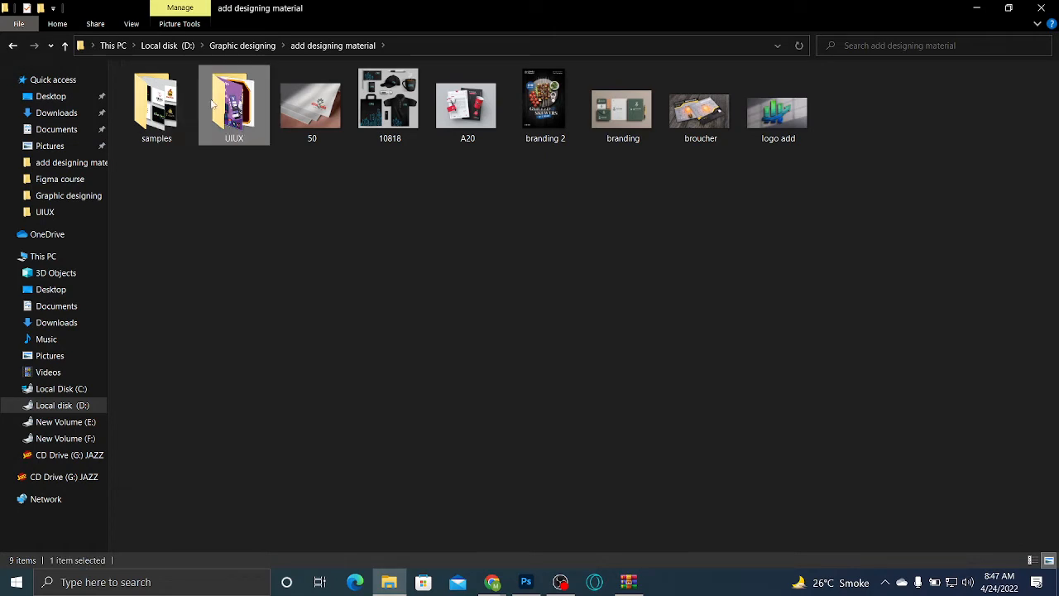
{"action": "double_click", "coordinate": [210, 99]}
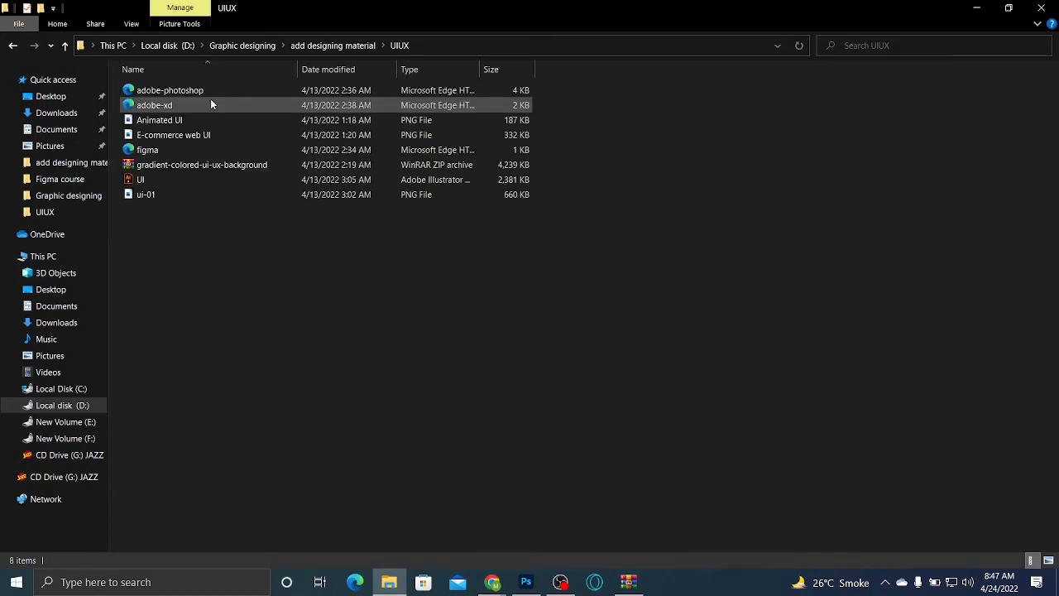
{"action": "double_click", "coordinate": [196, 200]}
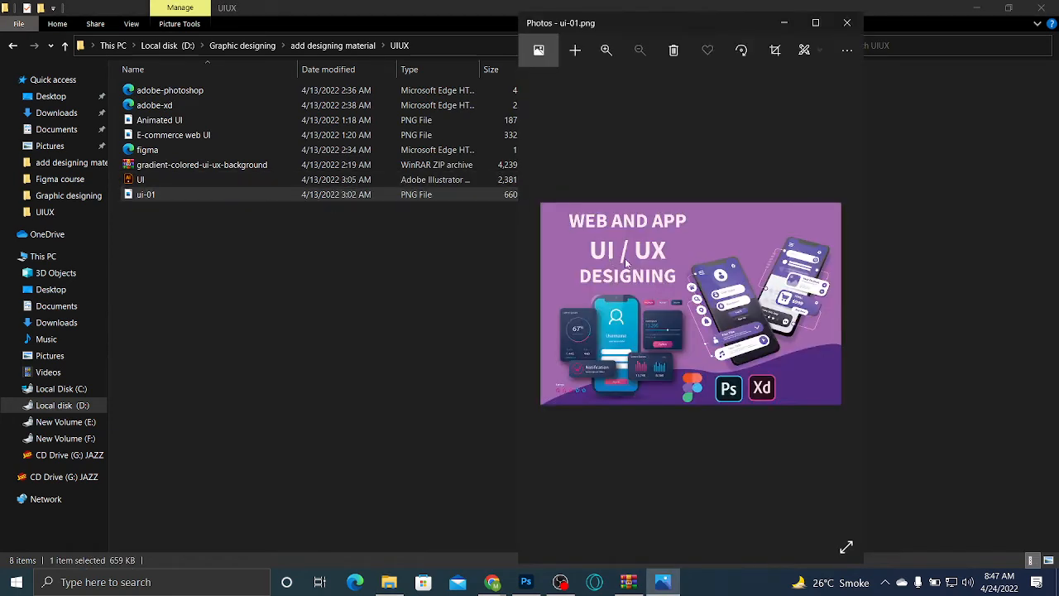
{"action": "left_click", "coordinate": [818, 23]}
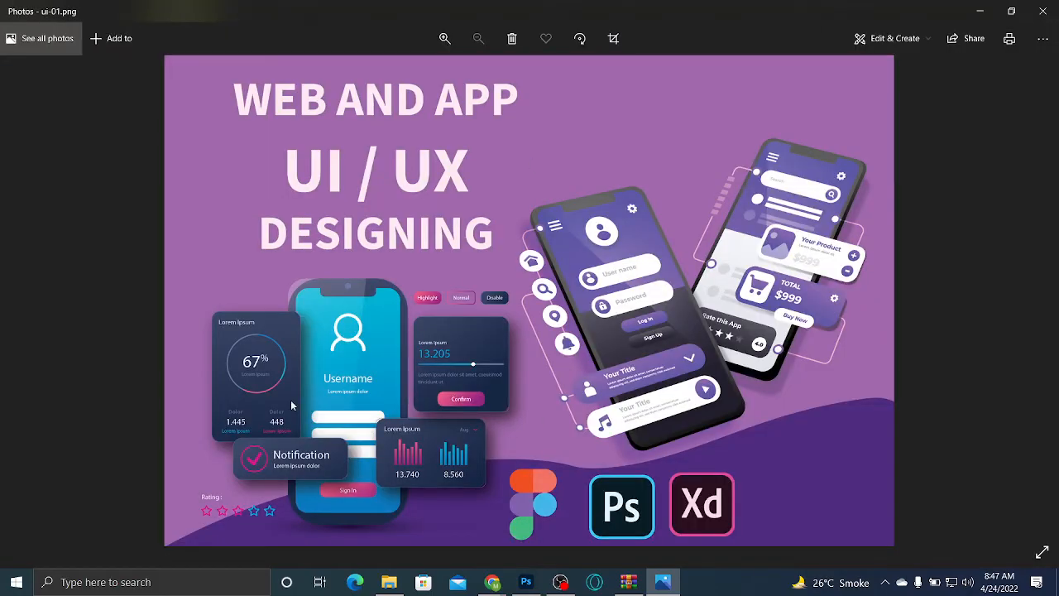
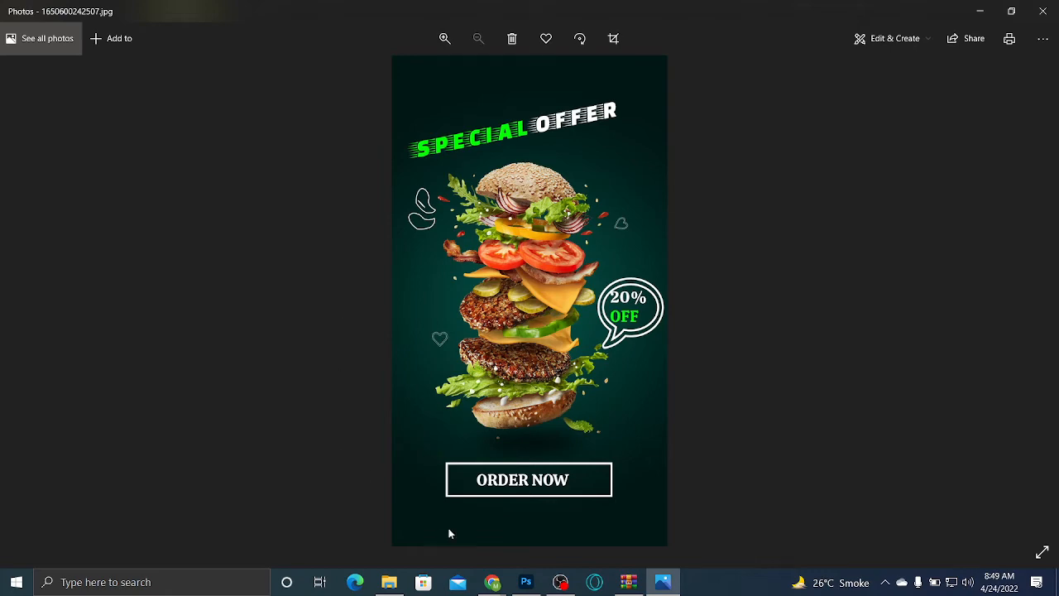
Switch to the Google Meet call in Chrome, admit the waiting participant and return to the burger flyer in Photos
{"action": "mouse_move", "coordinate": [493, 582]}
{"action": "left_click", "coordinate": [418, 517]}
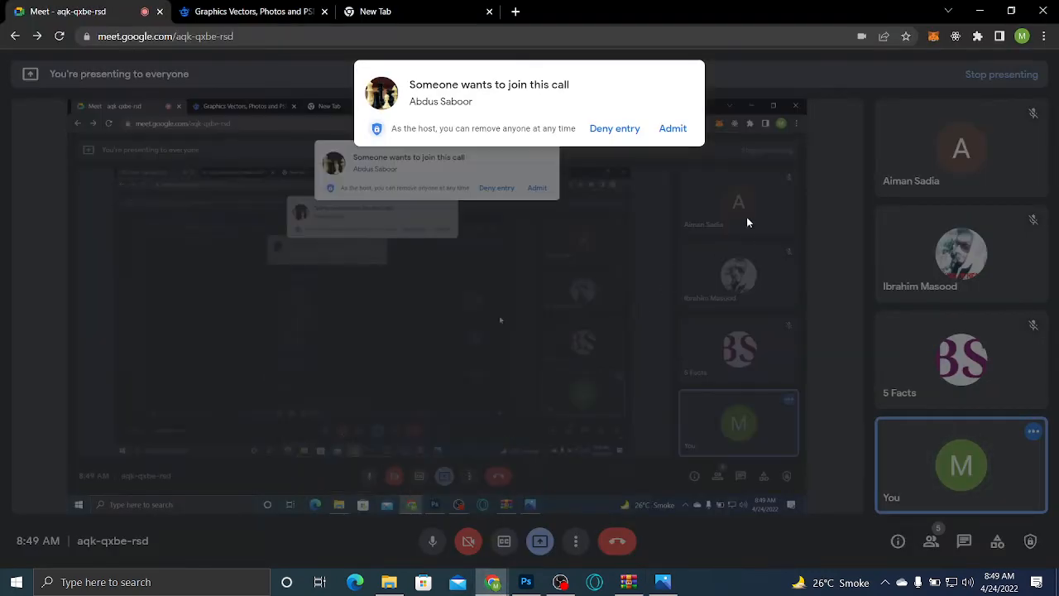
{"action": "left_click", "coordinate": [674, 130]}
{"action": "key", "text": "alt+Tab"}
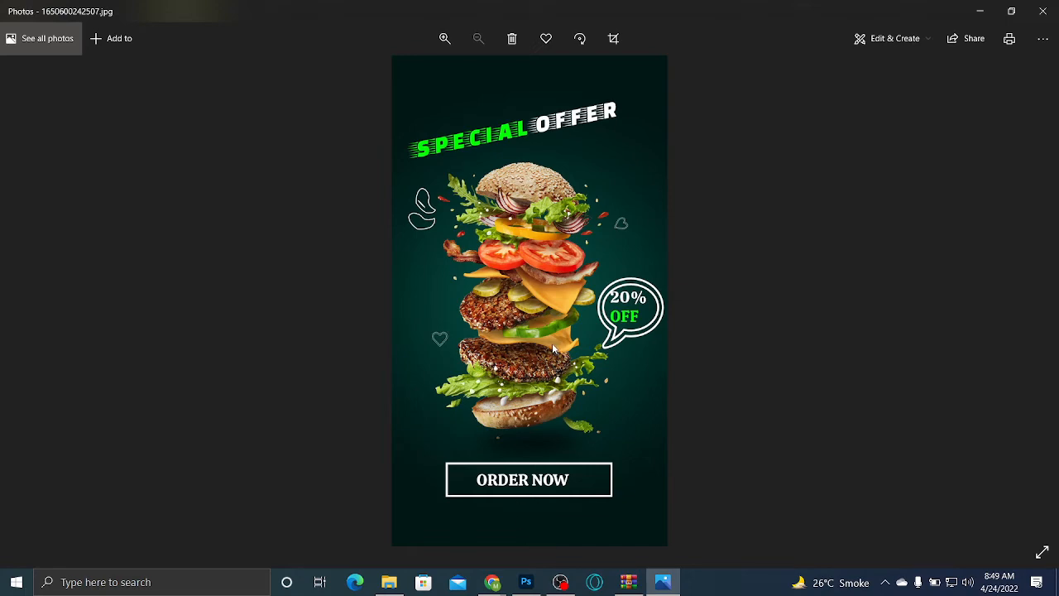
Examine the burger SPECIAL OFFER flyer up close, including its ingredients and 20% OFF badge, and return to the full view
{"action": "scroll", "coordinate": [552, 343], "scroll_direction": "up", "scroll_amount": 3}
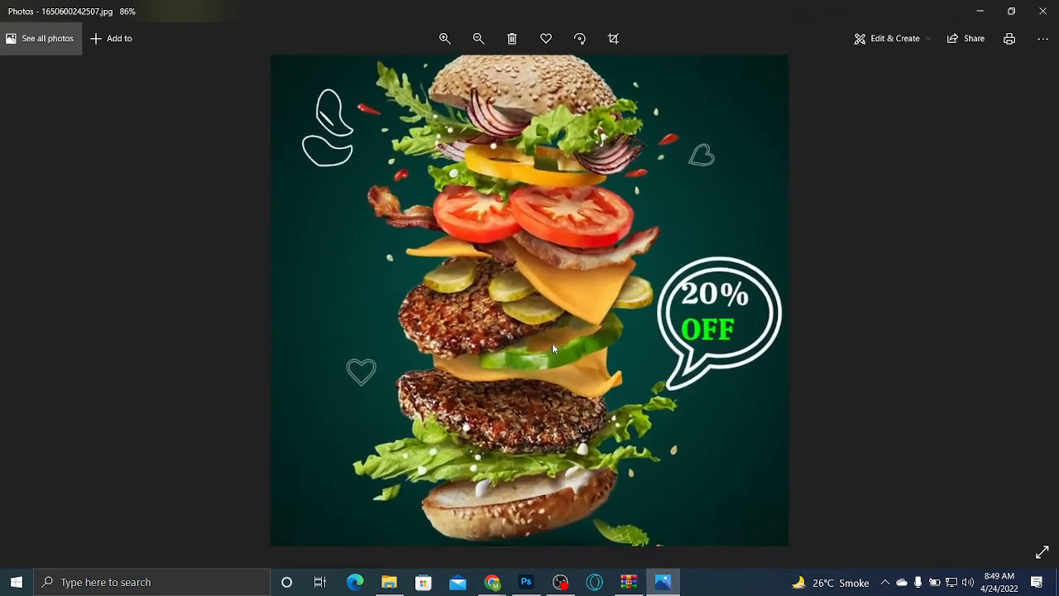
{"action": "scroll", "coordinate": [552, 343], "scroll_direction": "up", "scroll_amount": 2}
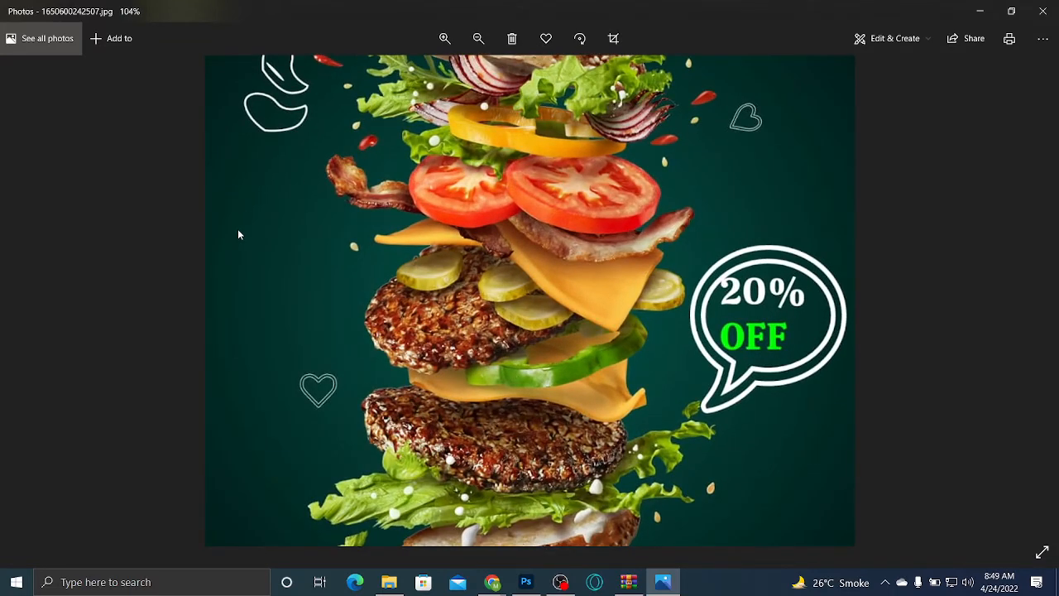
{"action": "scroll", "coordinate": [235, 237], "scroll_direction": "down", "scroll_amount": 4}
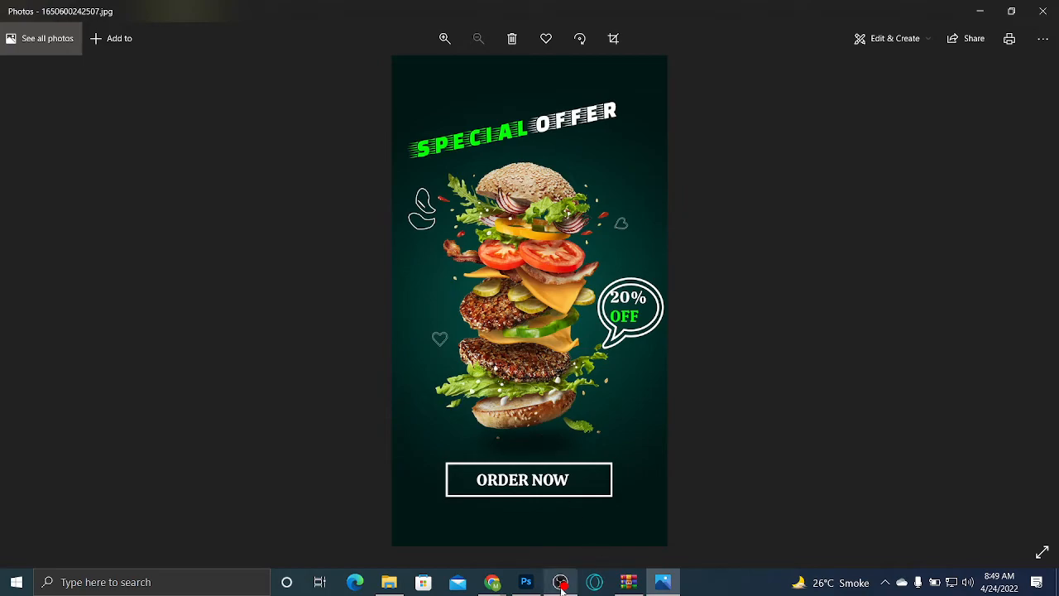
Switch to Photoshop, raise the gardener illustration to about Y 121 px and draw a flat ellipse about 197 × 10 px beneath it
{"action": "left_click", "coordinate": [526, 582]}
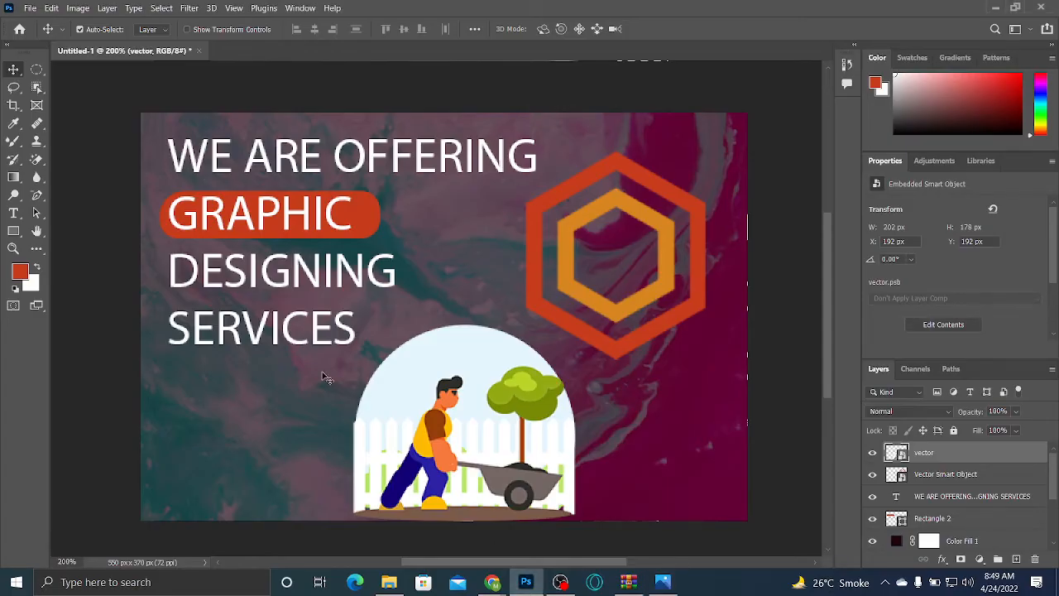
{"action": "left_click_drag", "start_coordinate": [486, 461], "coordinate": [478, 402]}
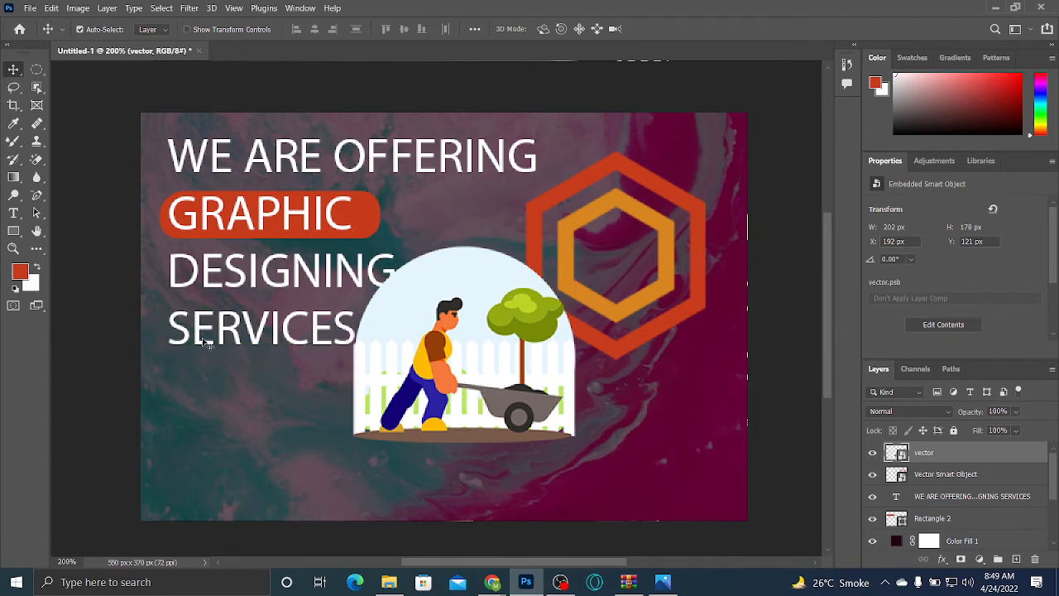
{"action": "left_click", "coordinate": [13, 231]}
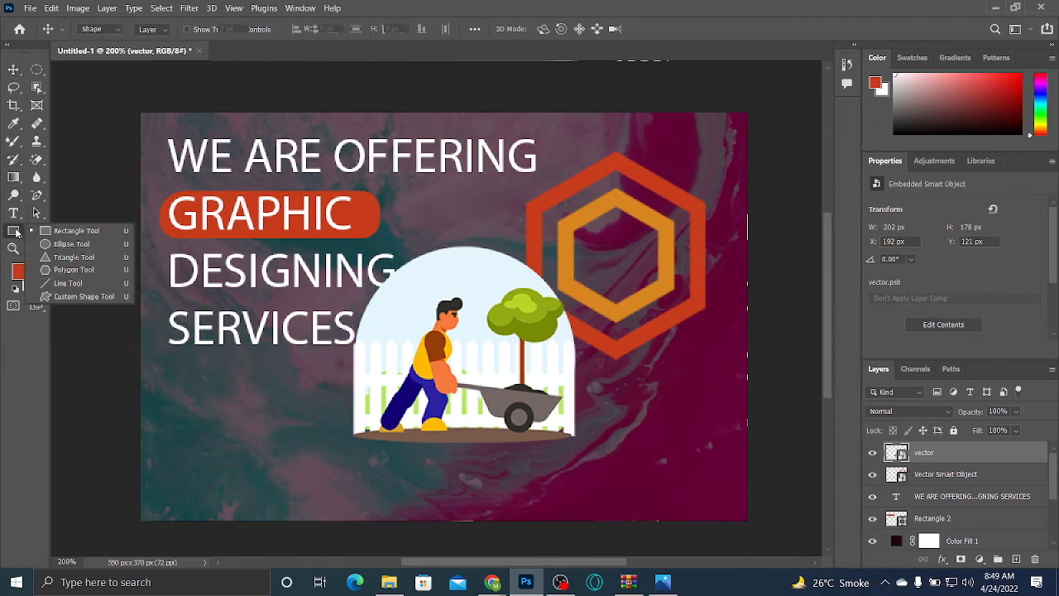
{"action": "left_click", "coordinate": [53, 245]}
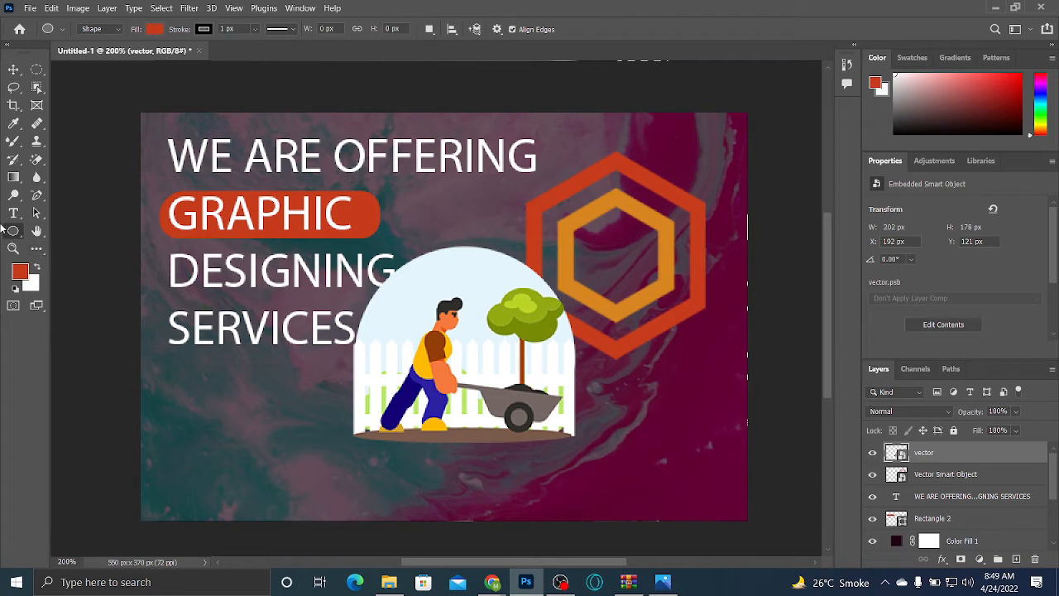
{"action": "left_click", "coordinate": [13, 231]}
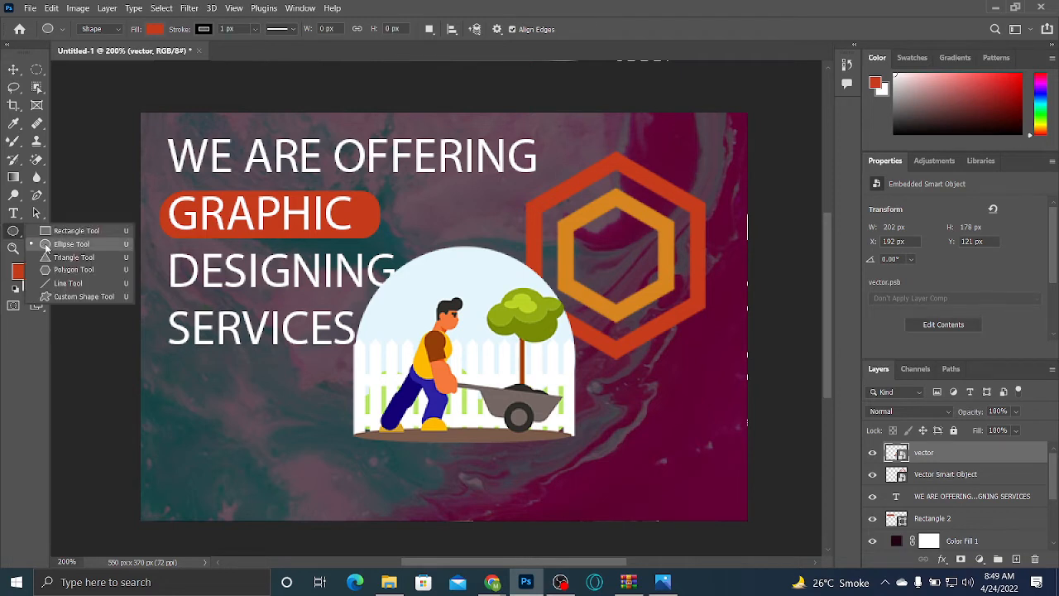
{"action": "left_click", "coordinate": [47, 246]}
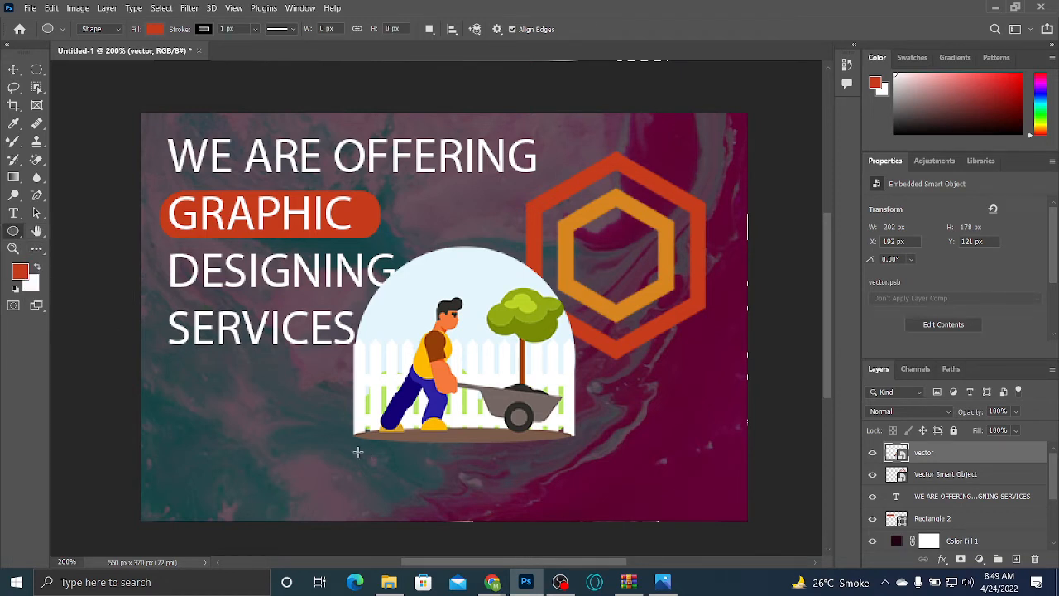
{"action": "left_click_drag", "start_coordinate": [358, 452], "coordinate": [571, 458]}
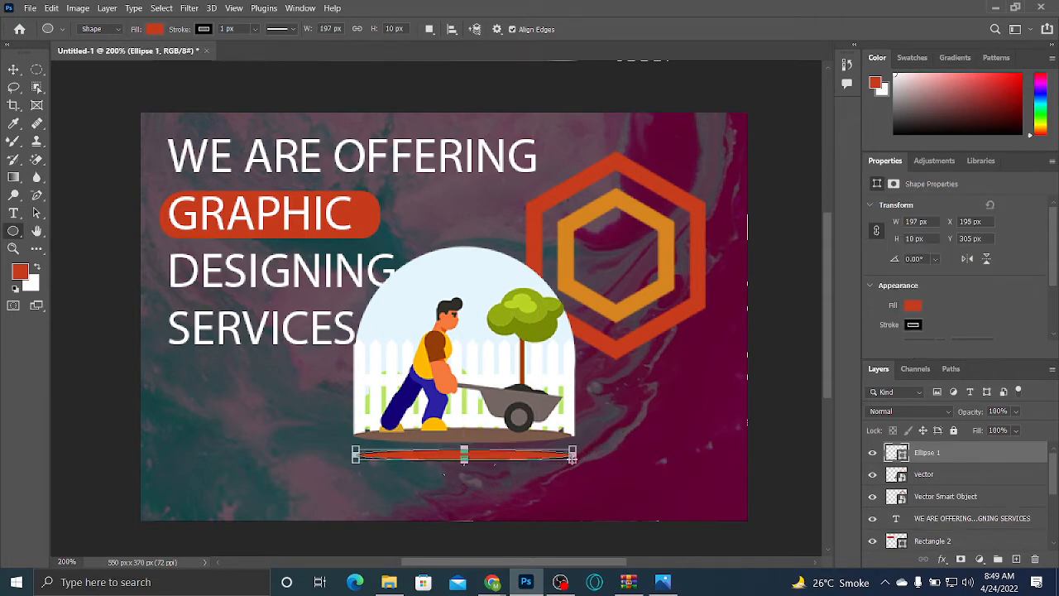
Change the fill of the ellipse under the gardener to the very dark maroon from the recently used colors
{"action": "left_click", "coordinate": [913, 305]}
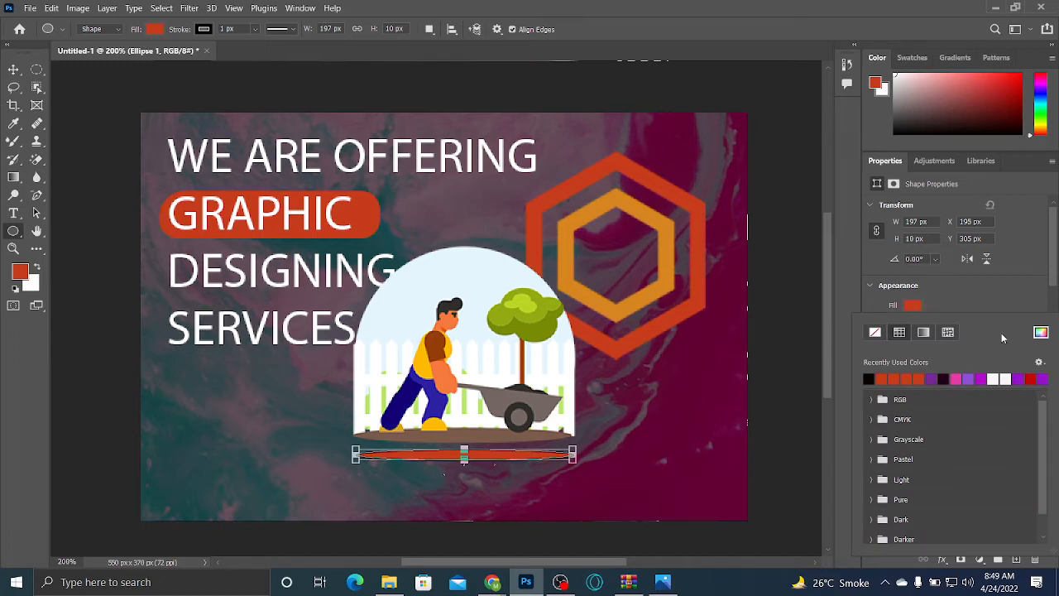
{"action": "left_click", "coordinate": [909, 307]}
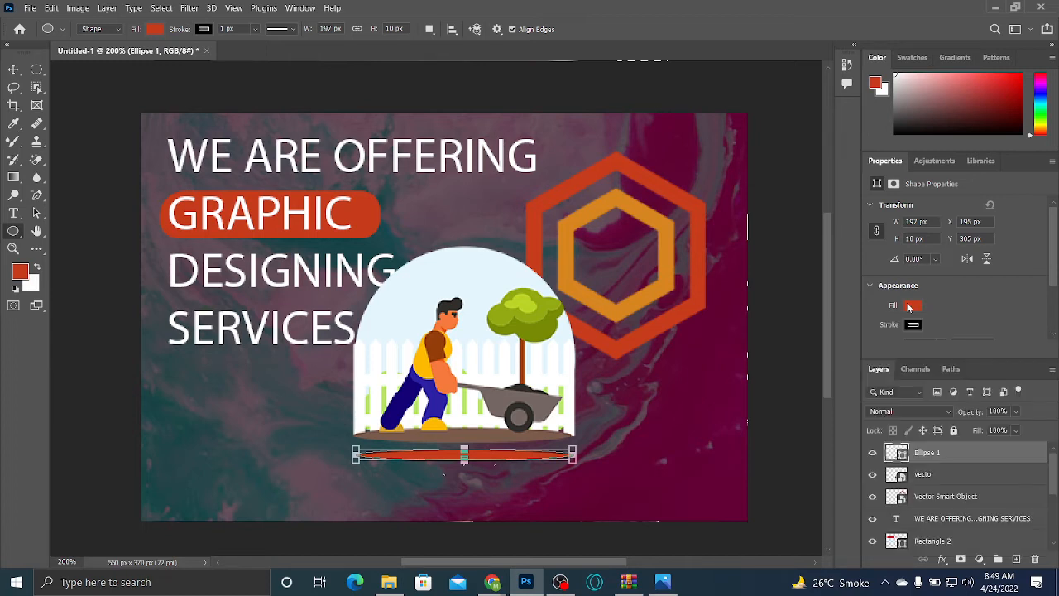
{"action": "left_click", "coordinate": [154, 30]}
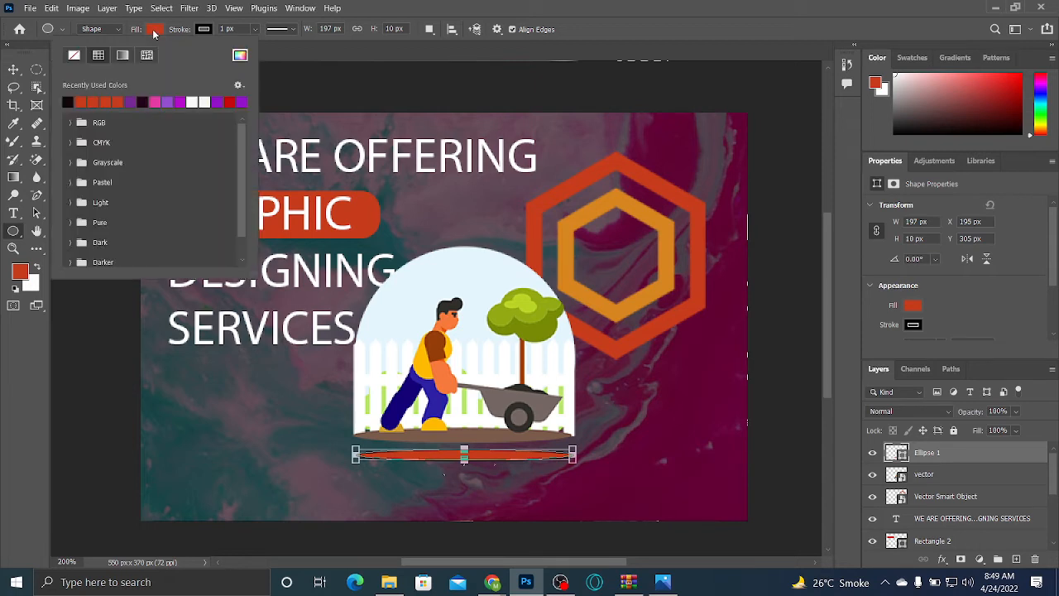
{"action": "left_click", "coordinate": [144, 100]}
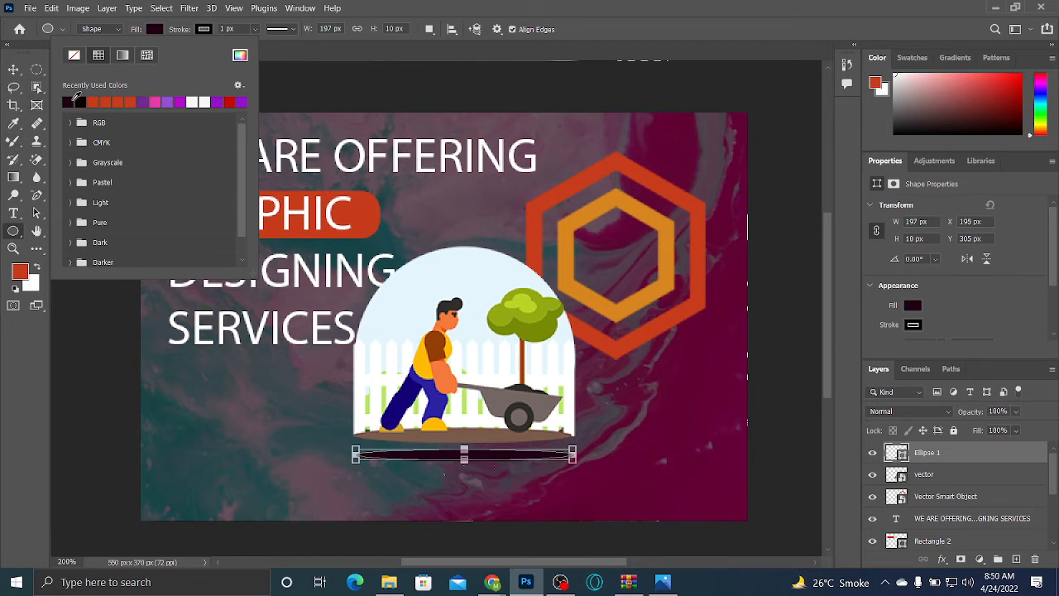
{"action": "left_click", "coordinate": [168, 29]}
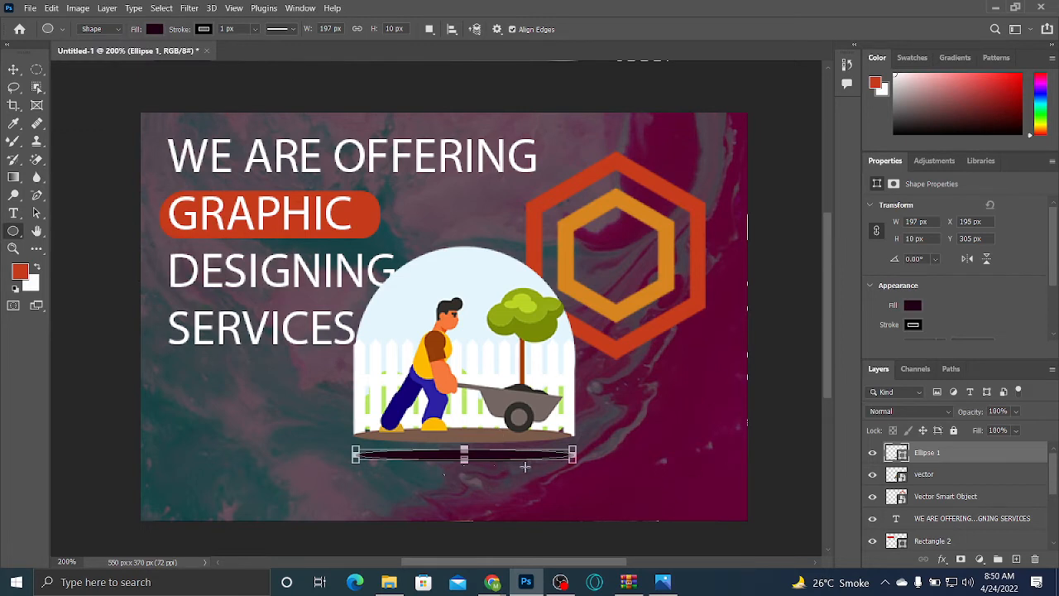
Nudge the dark ellipse slightly beneath the gardener illustration and reduce its stroke width to 0 px
{"action": "left_click", "coordinate": [13, 69]}
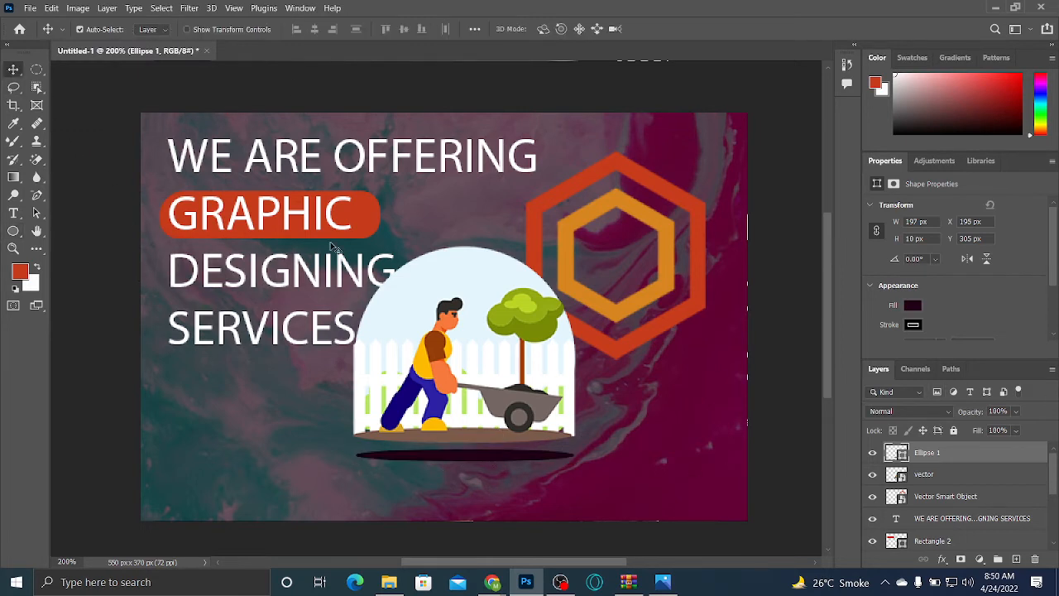
{"action": "mouse_move", "coordinate": [489, 457]}
{"action": "left_mouse_down"}
{"action": "mouse_move", "coordinate": [489, 448]}
{"action": "mouse_move", "coordinate": [489, 460]}
{"action": "left_mouse_up"}
{"action": "left_click", "coordinate": [13, 231]}
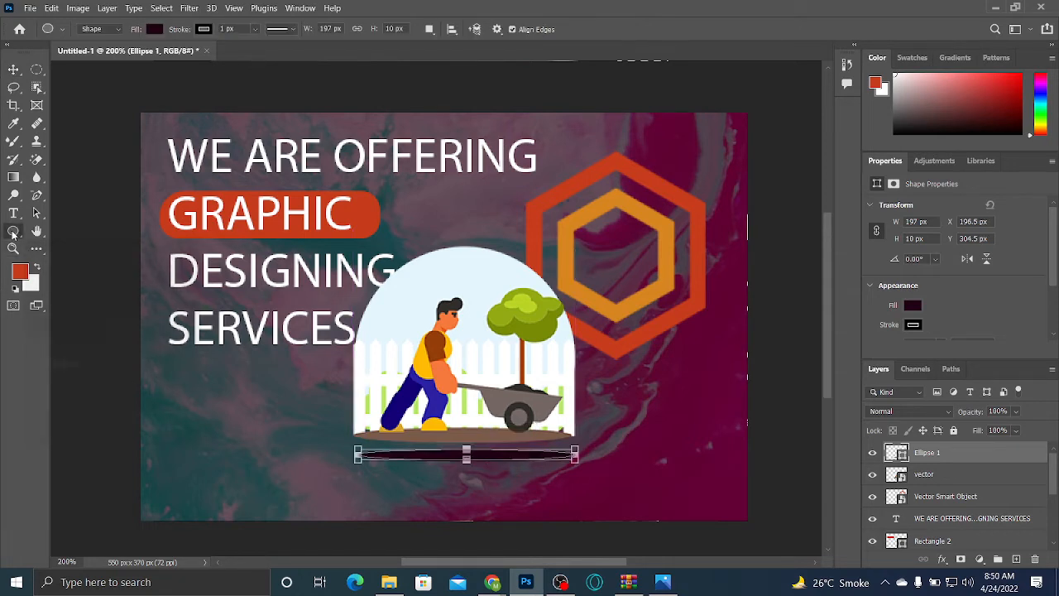
{"action": "left_click", "coordinate": [254, 29]}
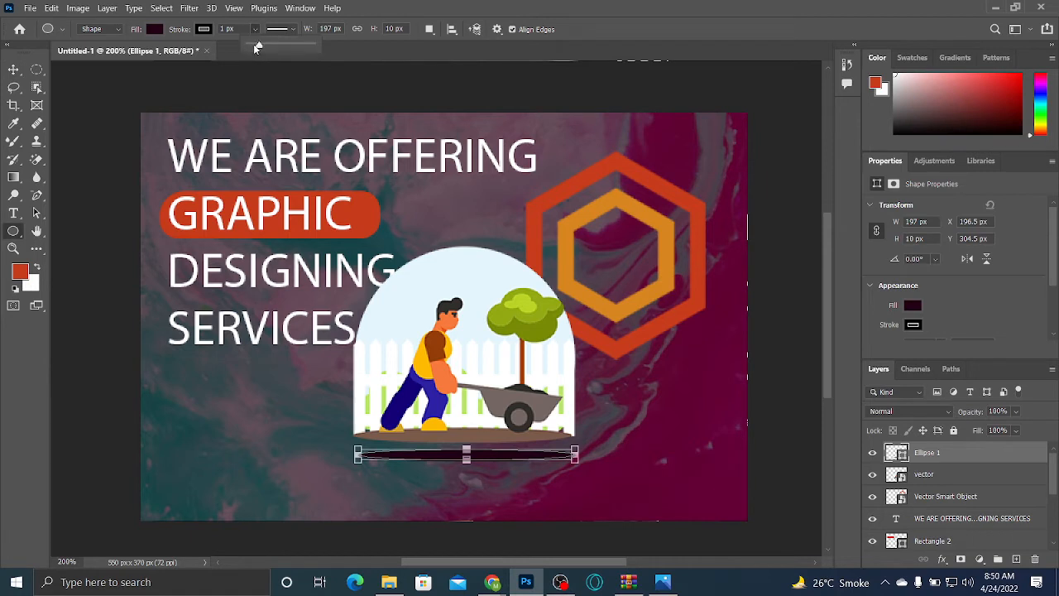
{"action": "left_click_drag", "start_coordinate": [257, 48], "coordinate": [242, 46]}
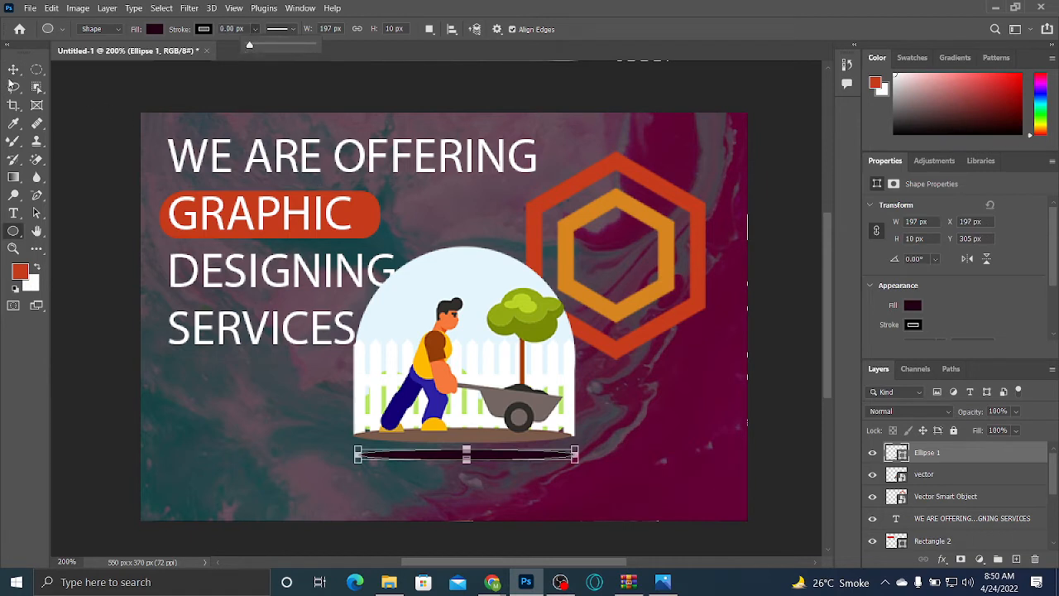
{"action": "left_click", "coordinate": [13, 69]}
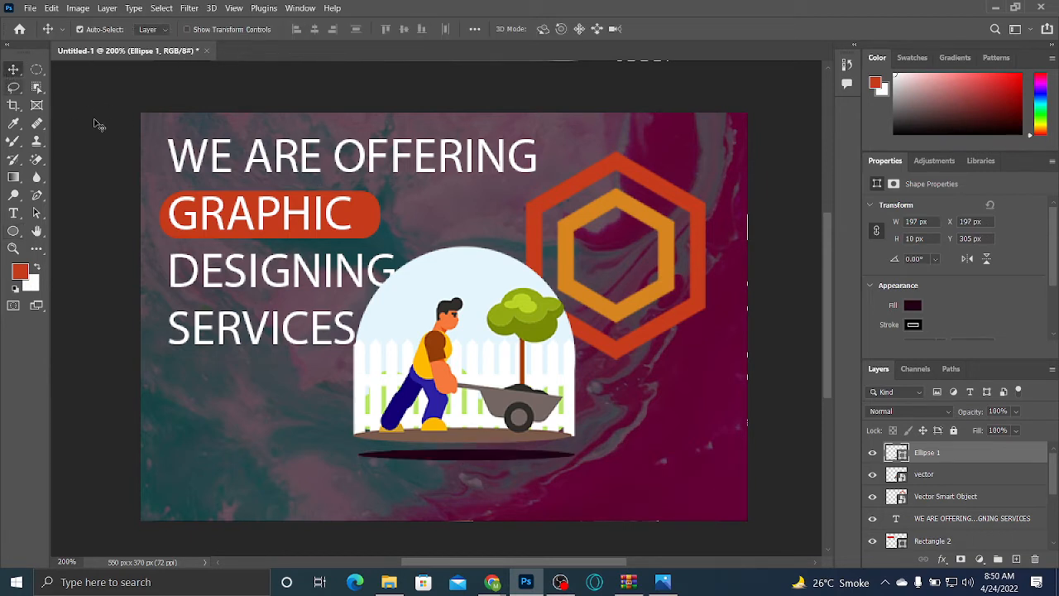
Convert the dark ellipse to a smart object and apply a Gaussian Blur with a radius of 4.3 pixels
{"action": "left_click", "coordinate": [187, 10]}
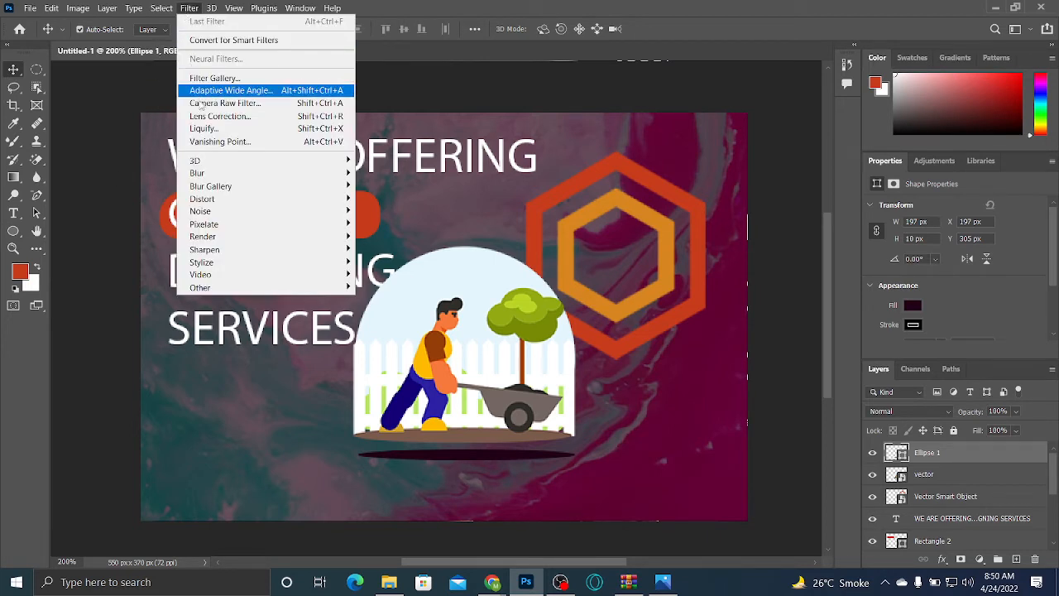
{"action": "mouse_move", "coordinate": [217, 174]}
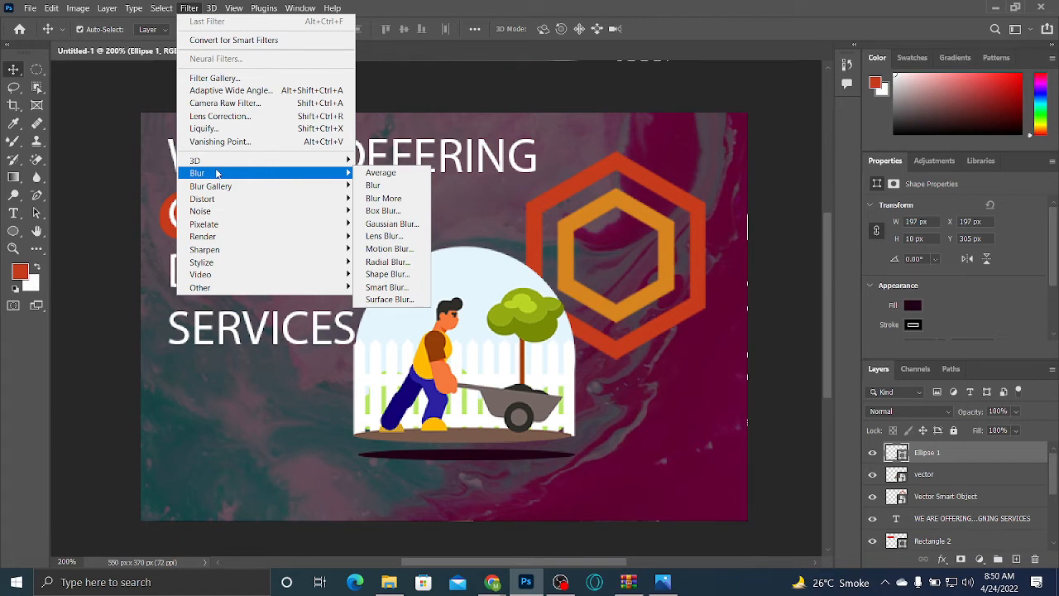
{"action": "left_click", "coordinate": [379, 223]}
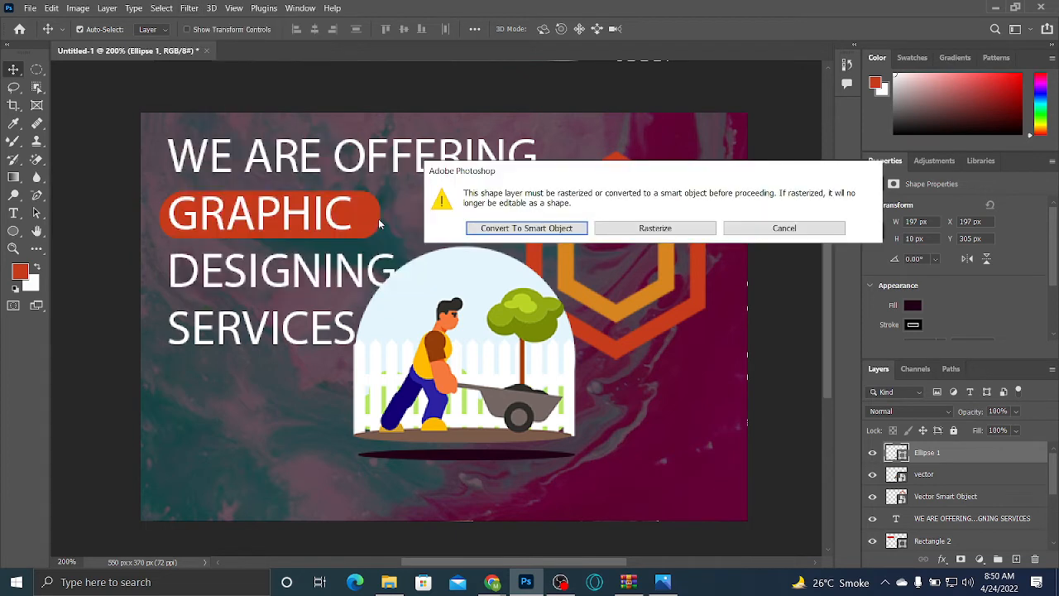
{"action": "left_click", "coordinate": [495, 229]}
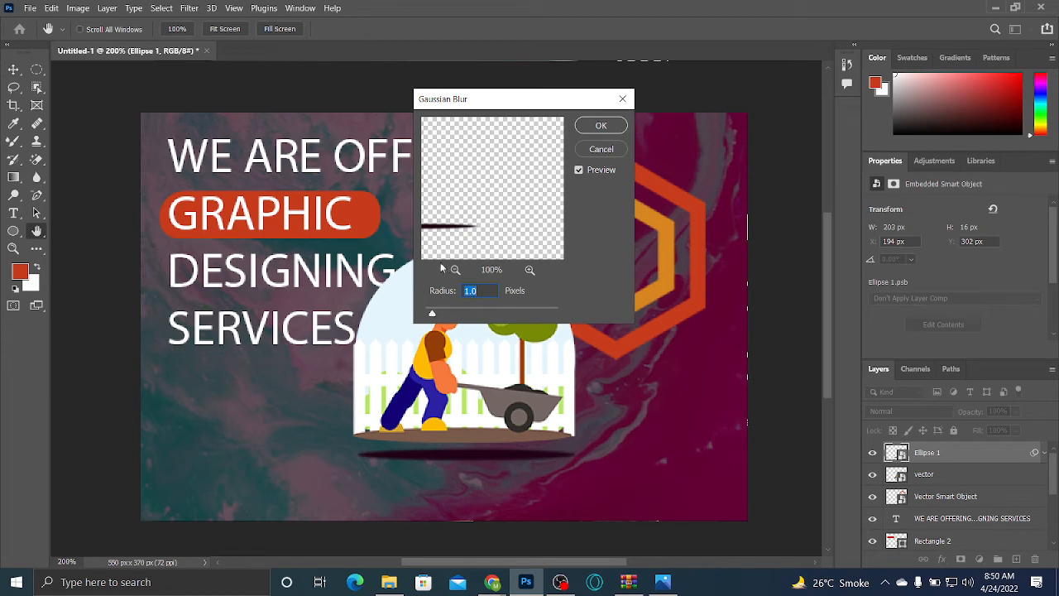
{"action": "mouse_move", "coordinate": [452, 215]}
{"action": "left_mouse_down"}
{"action": "mouse_move", "coordinate": [463, 229]}
{"action": "mouse_move", "coordinate": [504, 227]}
{"action": "left_mouse_up"}
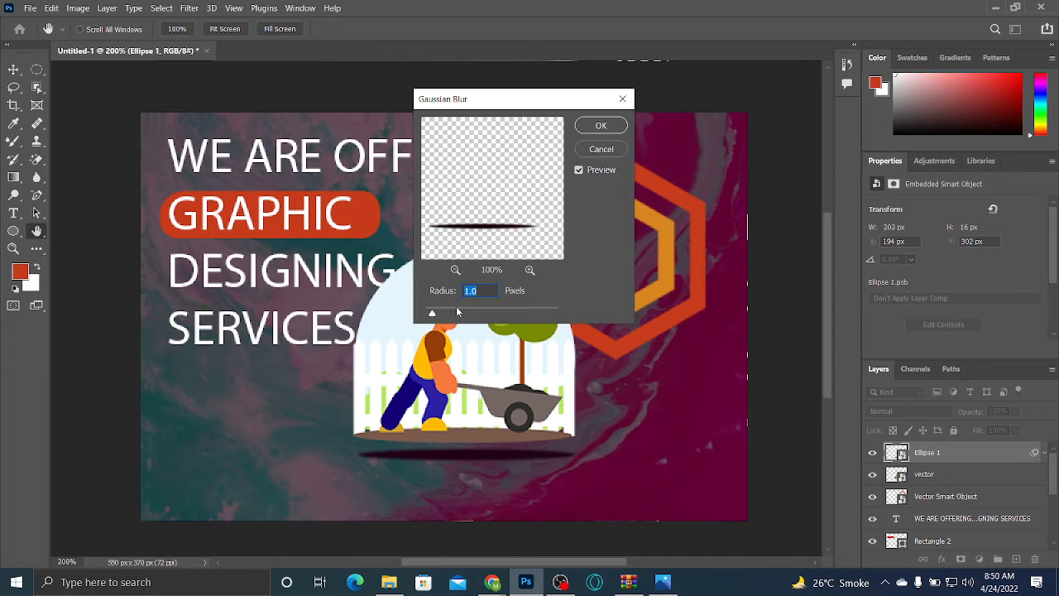
{"action": "left_click_drag", "start_coordinate": [432, 313], "coordinate": [470, 325]}
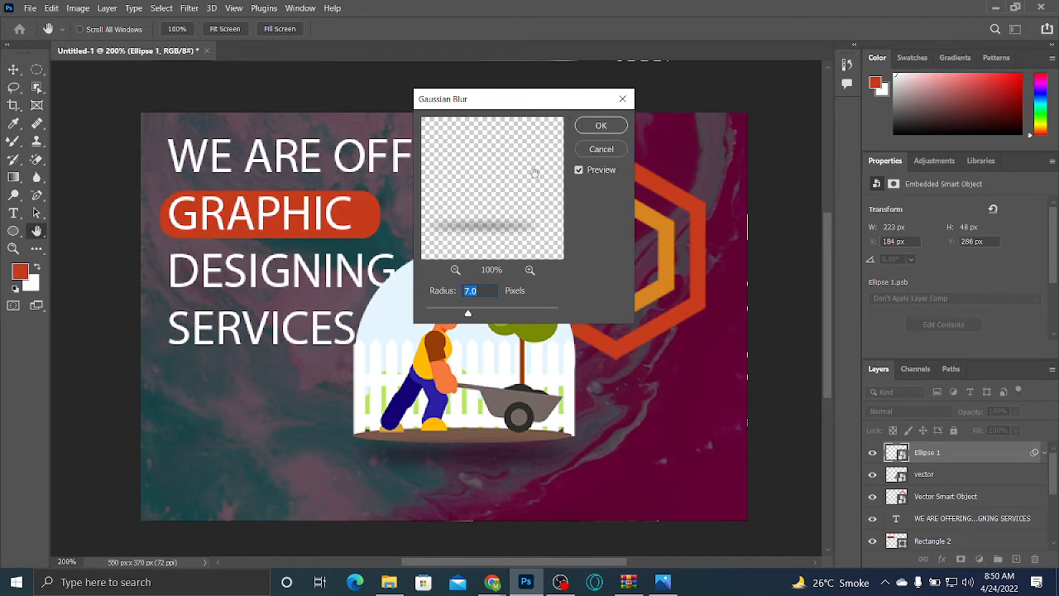
{"action": "left_click_drag", "start_coordinate": [467, 314], "coordinate": [456, 315]}
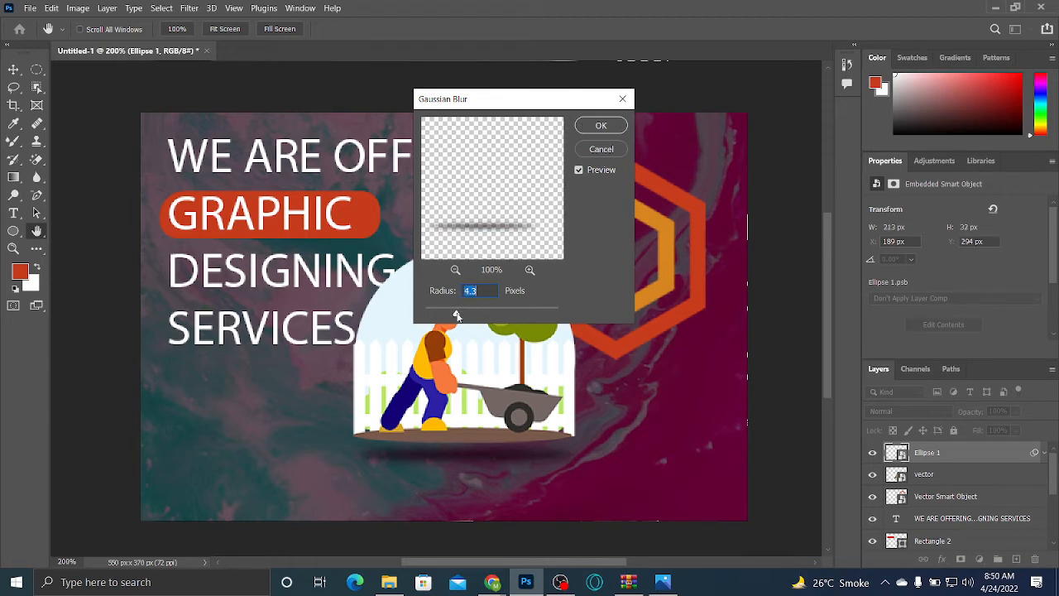
{"action": "left_click", "coordinate": [622, 125]}
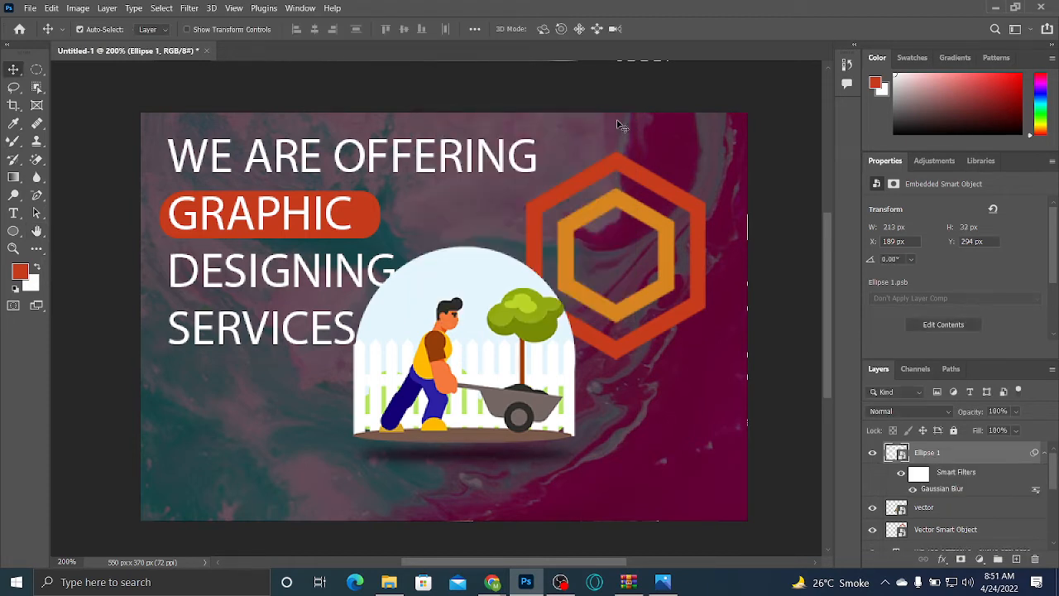
Lower the blurred ellipse shadow's opacity to 65% and position it beneath the gardener at about X 187 px
{"action": "left_click_drag", "start_coordinate": [494, 458], "coordinate": [492, 456]}
{"action": "left_click", "coordinate": [1017, 411]}
{"action": "left_click_drag", "start_coordinate": [1027, 421], "coordinate": [1010, 429]}
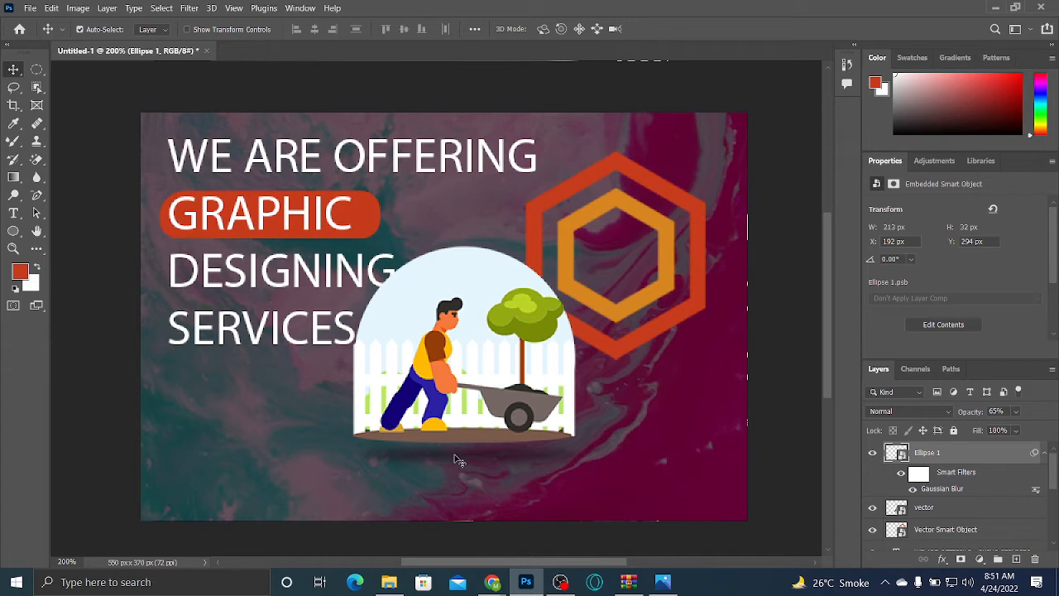
{"action": "left_click_drag", "start_coordinate": [455, 460], "coordinate": [445, 456]}
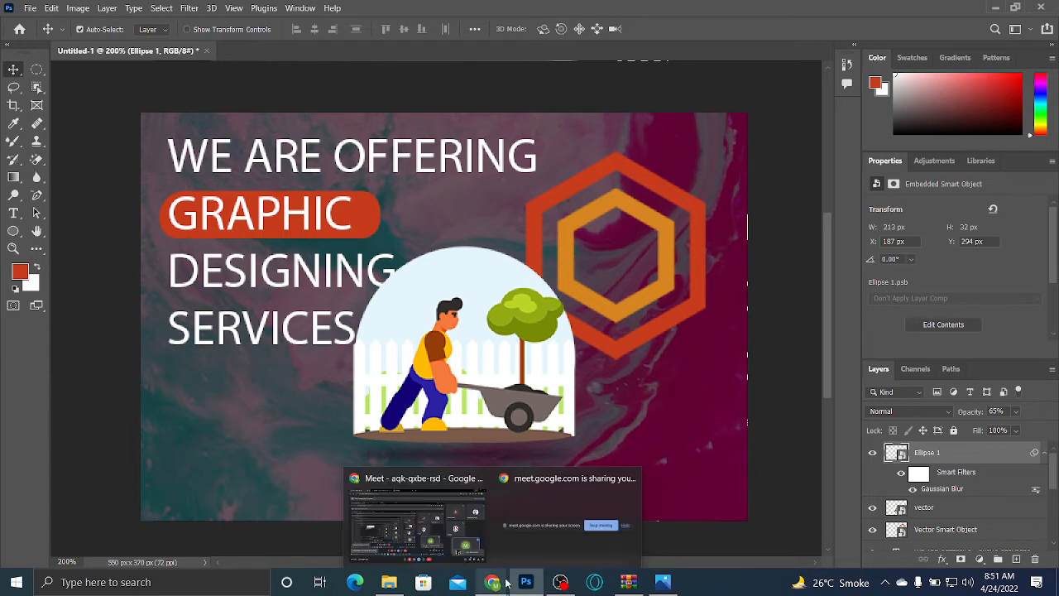
Switch to the samples folder and examine the "SPECIAL OFFER" burger poster in full screen
{"action": "mouse_move", "coordinate": [557, 586]}
{"action": "left_click", "coordinate": [389, 582]}
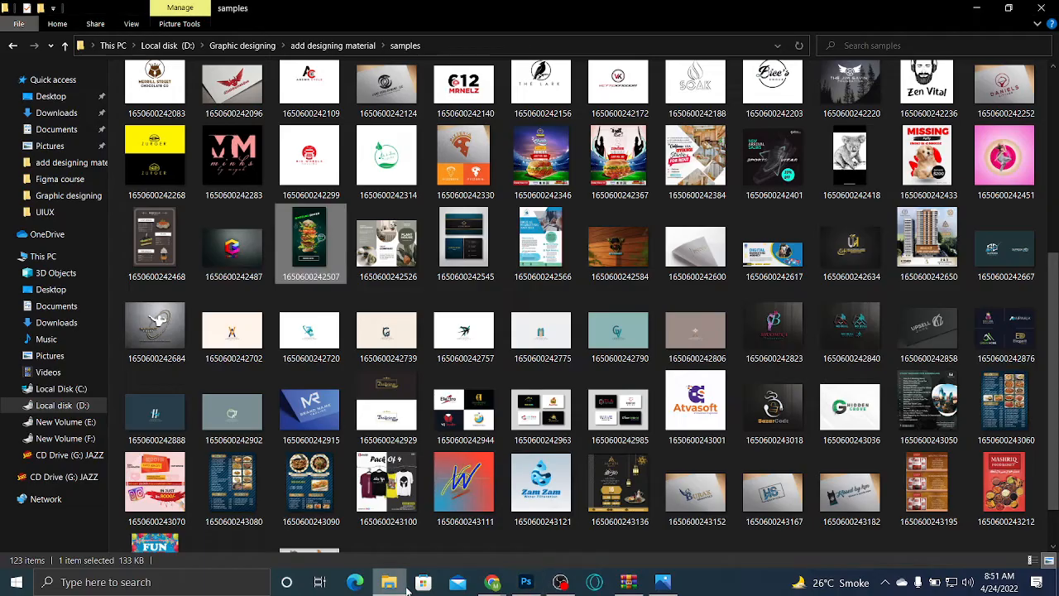
{"action": "double_click", "coordinate": [312, 258]}
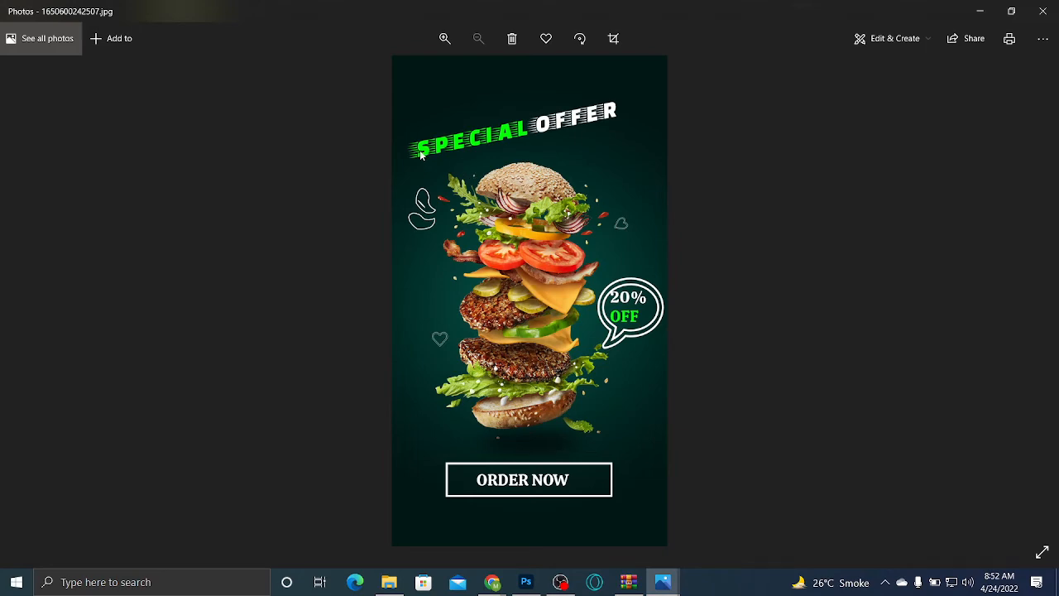
{"action": "scroll", "coordinate": [421, 155], "scroll_direction": "up", "scroll_amount": 4}
{"action": "key", "text": "F11"}
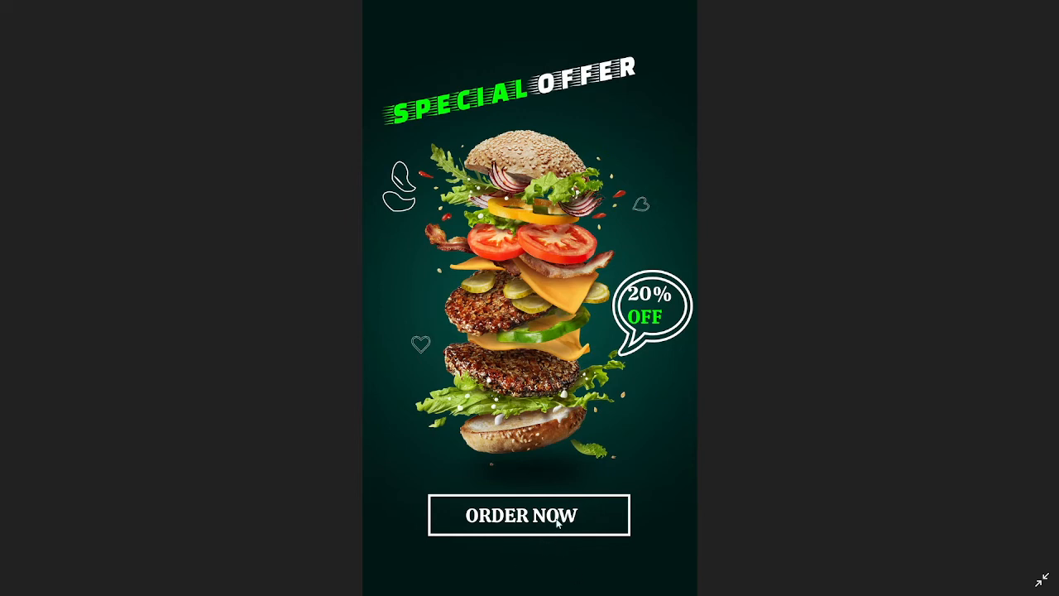
{"action": "key", "text": "Escape"}
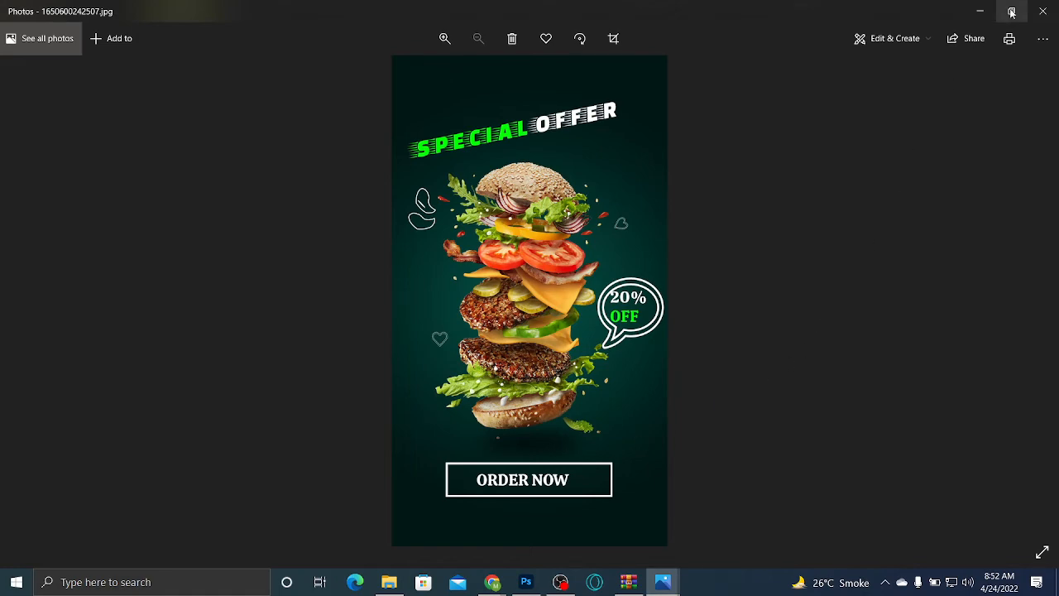
{"action": "left_click", "coordinate": [1042, 14]}
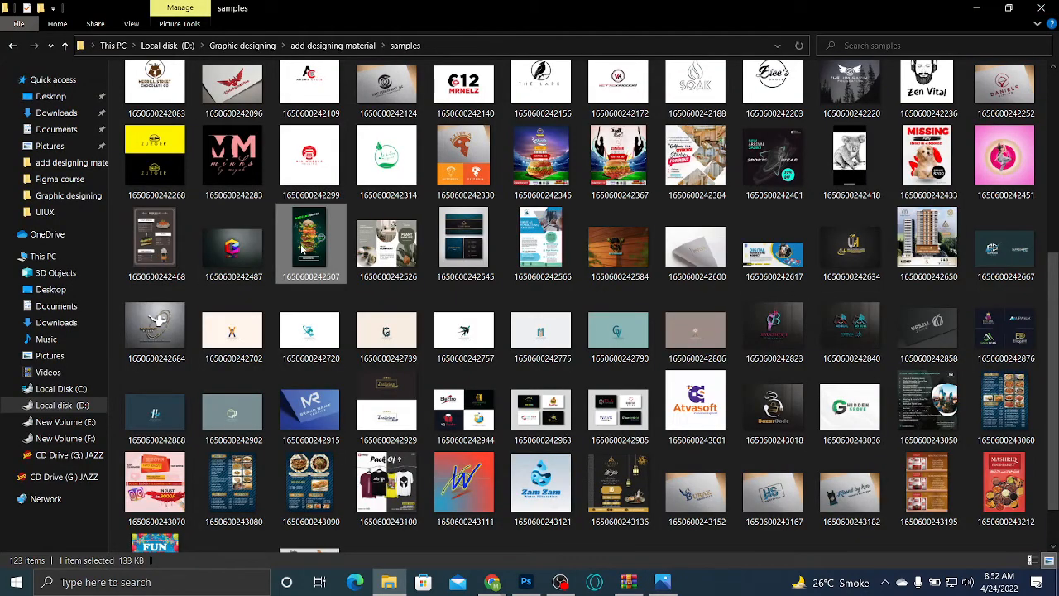
Review the burger poster again and the "SPORTS WEAR" shoe sample, and switch back to Photoshop
{"action": "double_click", "coordinate": [304, 247]}
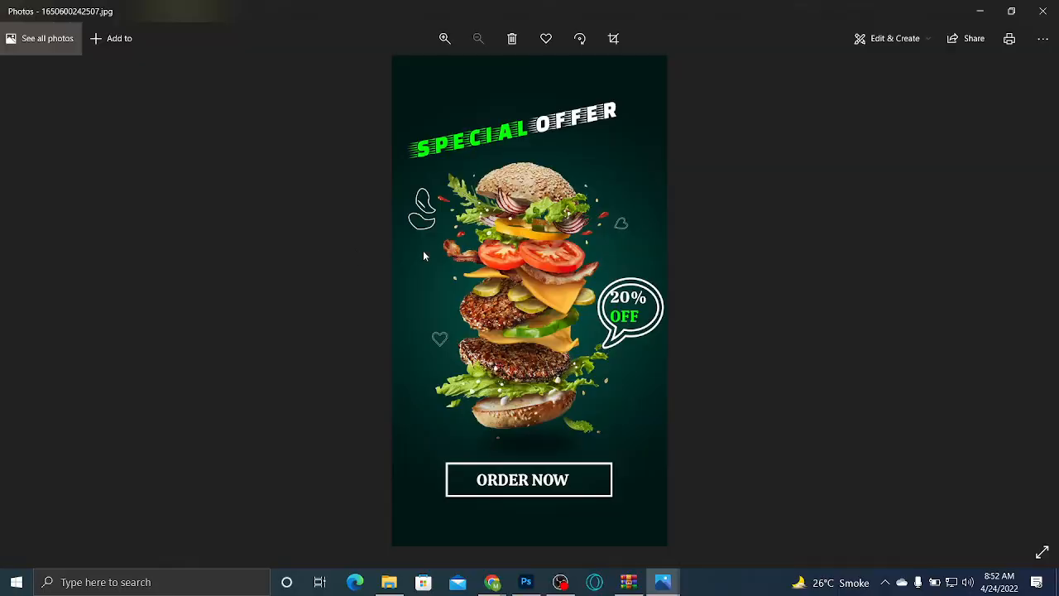
{"action": "left_click", "coordinate": [1043, 20]}
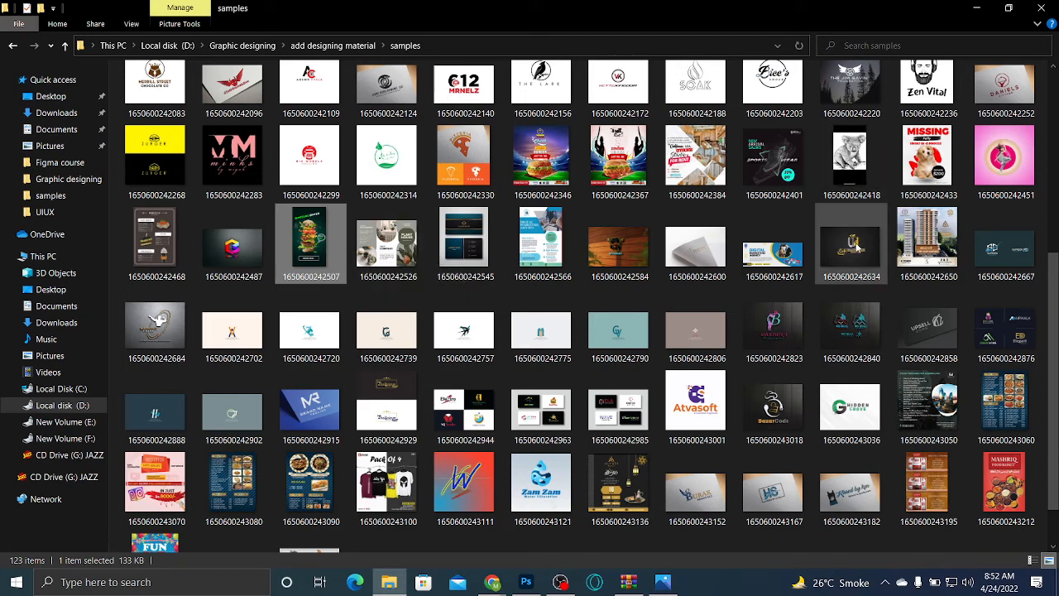
{"action": "double_click", "coordinate": [790, 174]}
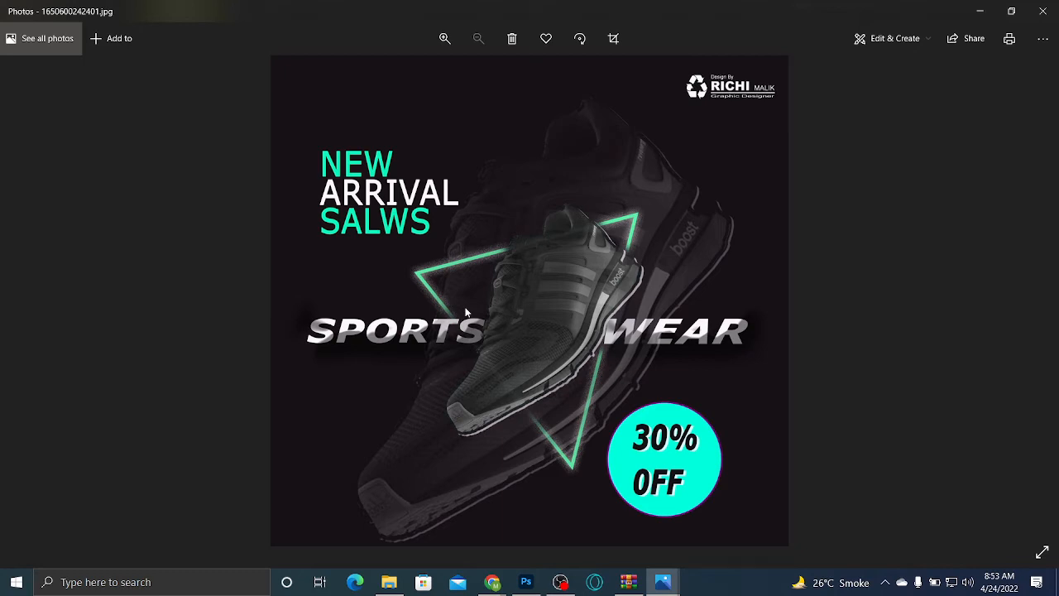
{"action": "left_click", "coordinate": [527, 582]}
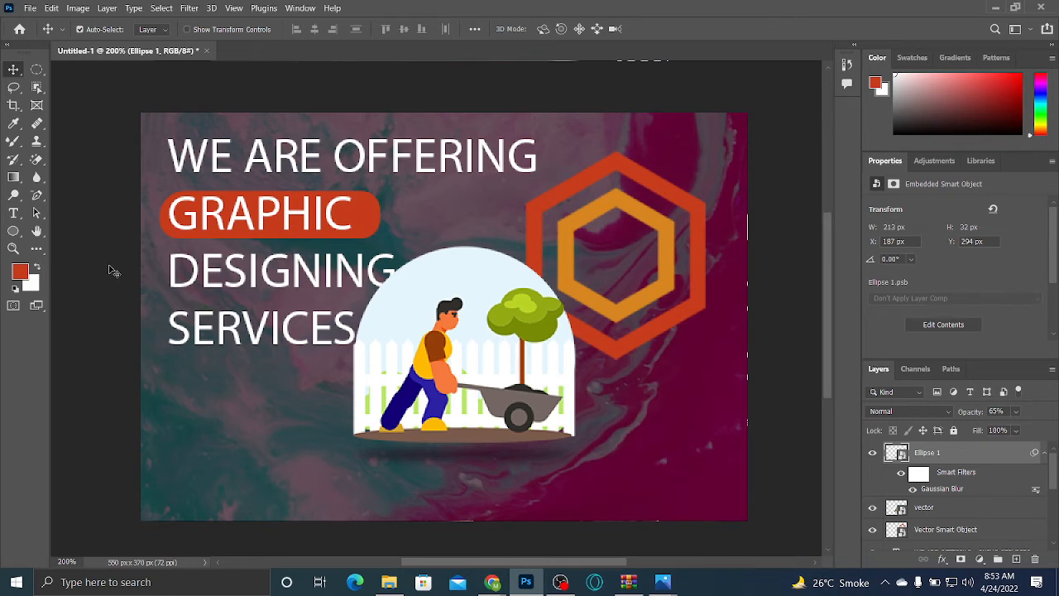
{"action": "left_click", "coordinate": [12, 230]}
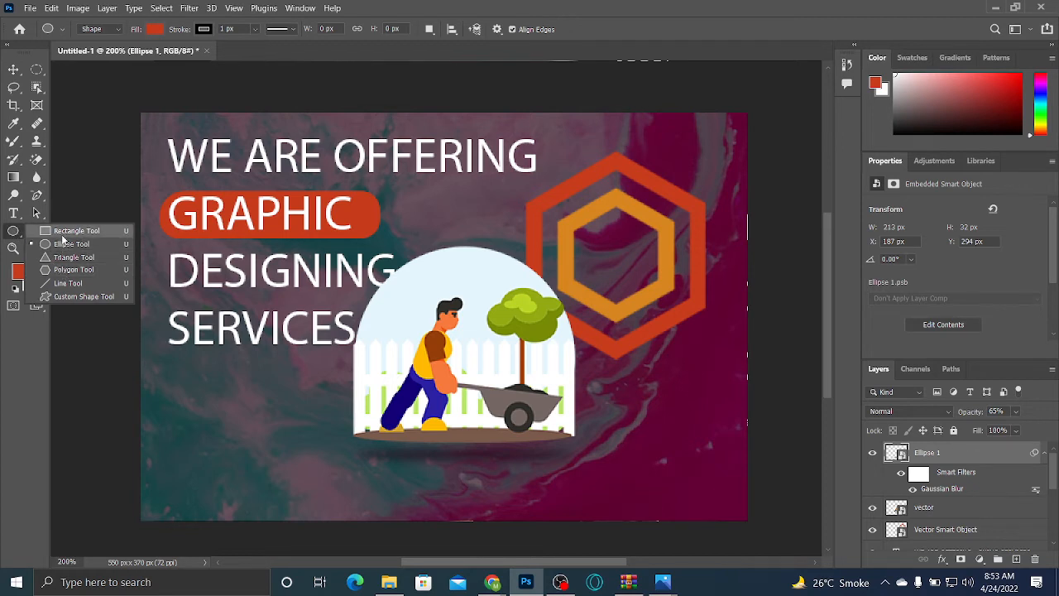
{"action": "left_click", "coordinate": [3, 239]}
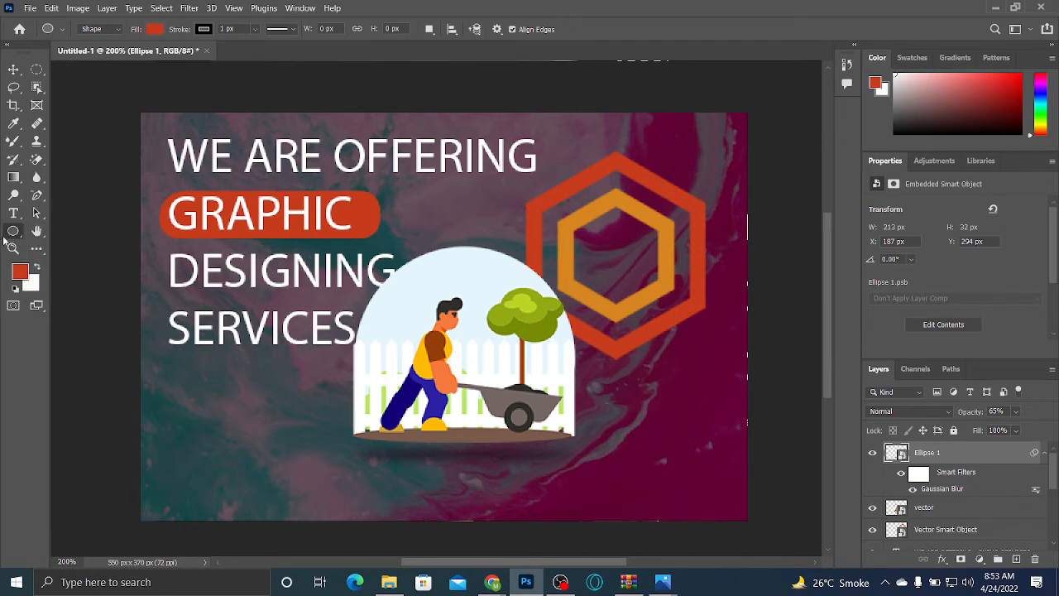
{"action": "left_click", "coordinate": [13, 71]}
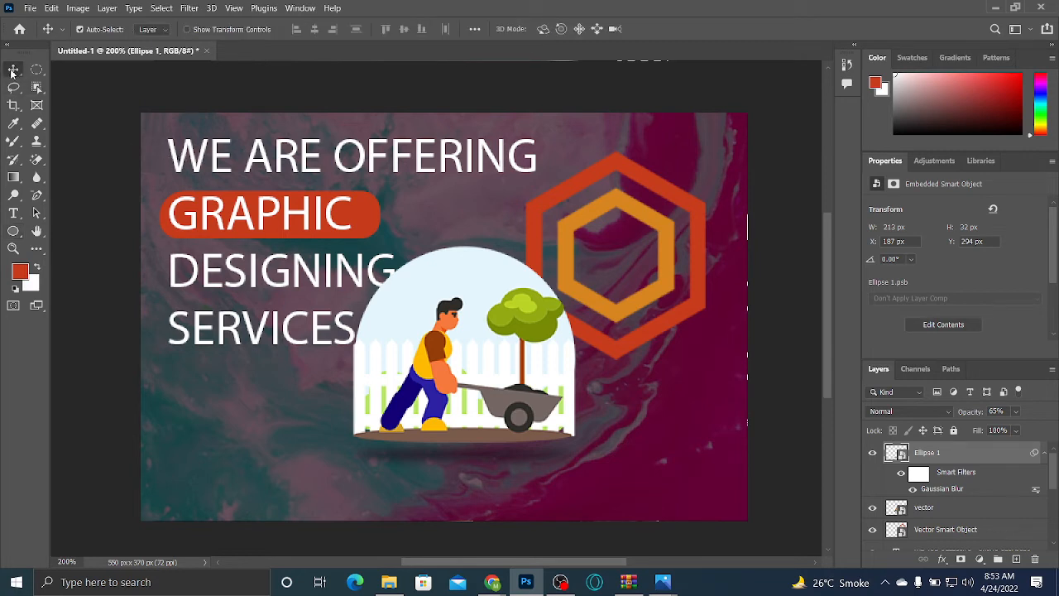
Enter the headline text block, highlight its "WE ARE OFFERING" line and leave text editing
{"action": "left_click", "coordinate": [178, 164]}
{"action": "double_click", "coordinate": [177, 164]}
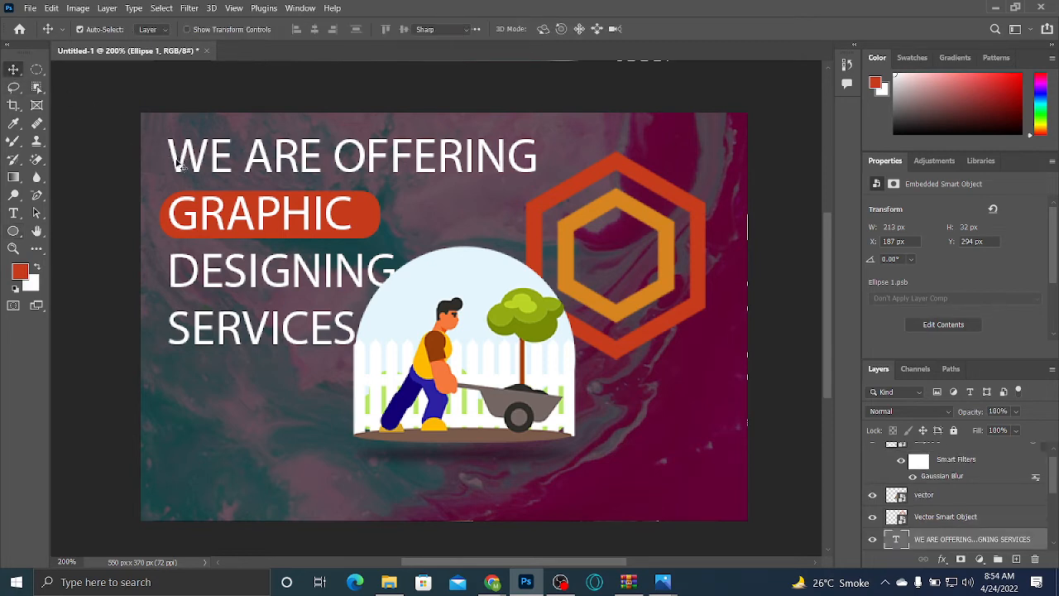
{"action": "left_click_drag", "start_coordinate": [172, 157], "coordinate": [548, 159]}
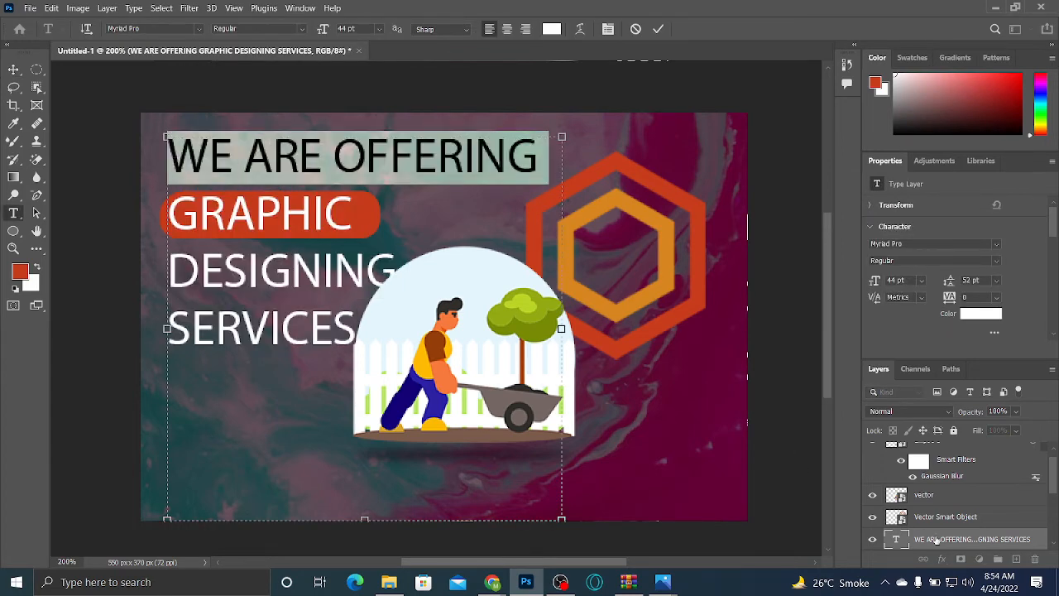
{"action": "left_click", "coordinate": [427, 179]}
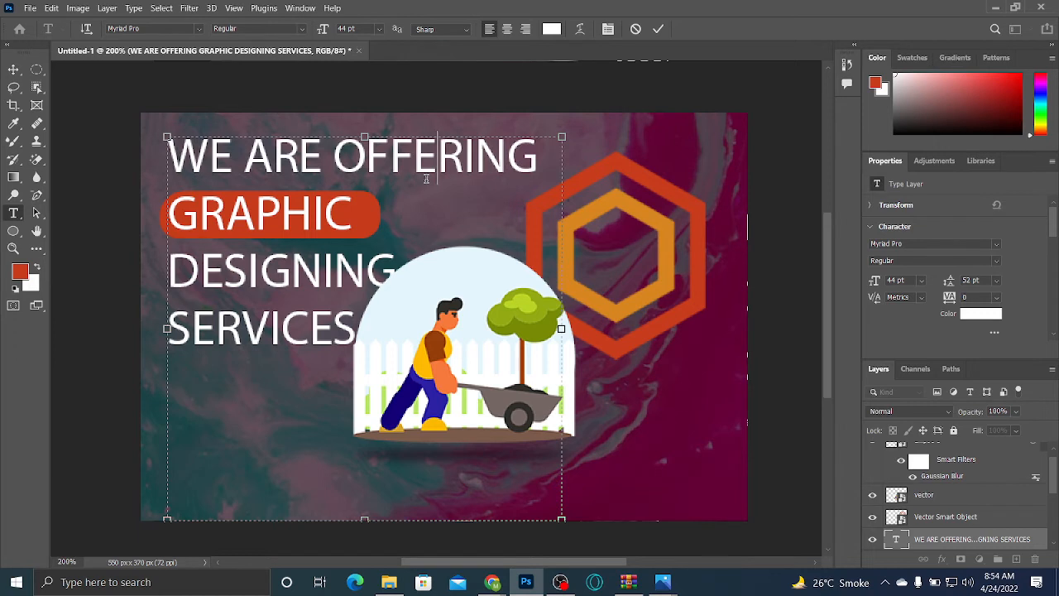
{"action": "left_click", "coordinate": [658, 30]}
{"action": "key", "text": "v"}
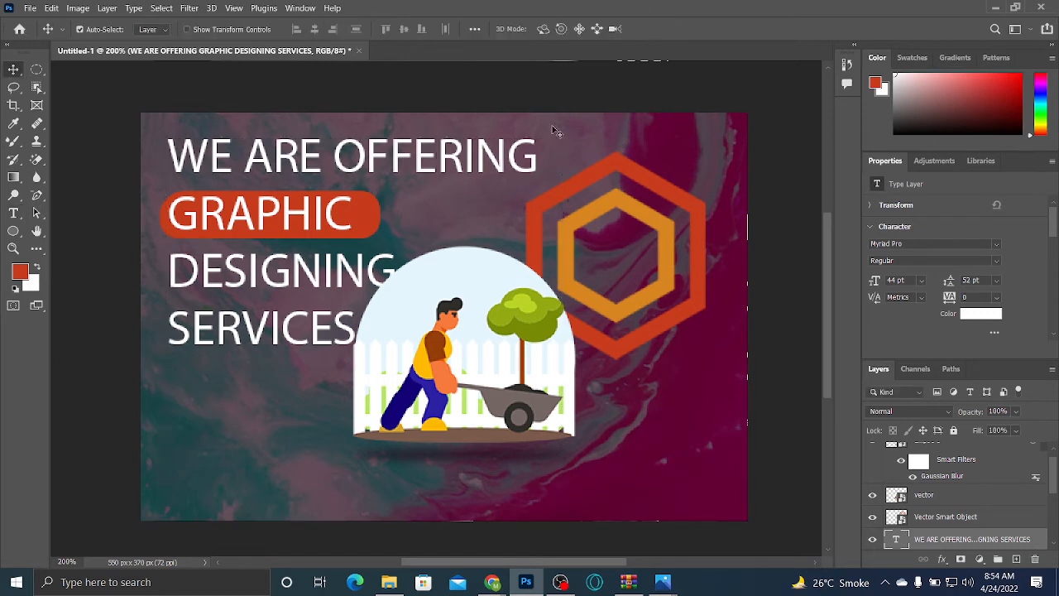
Open the Blending Options of the headline text layer and move the dialog off the headline
{"action": "right_click", "coordinate": [962, 541]}
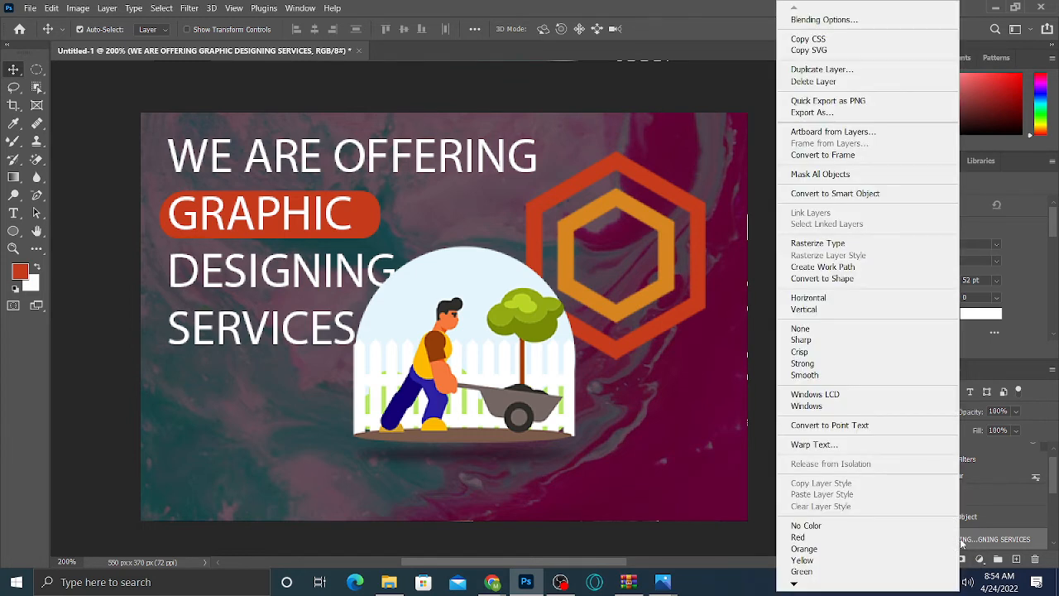
{"action": "right_click", "coordinate": [964, 542]}
{"action": "right_click", "coordinate": [967, 542]}
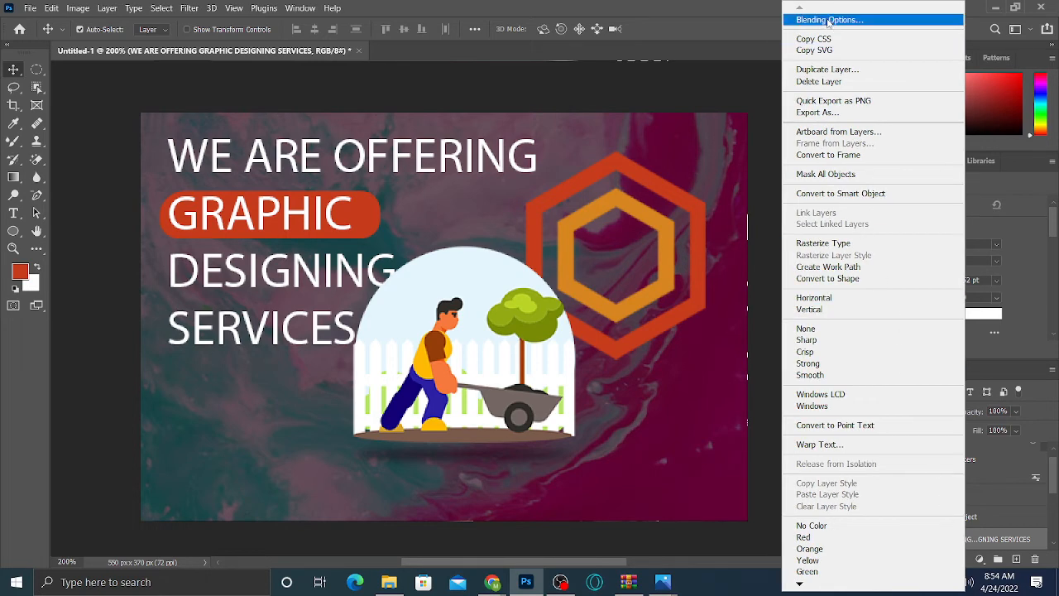
{"action": "left_click", "coordinate": [829, 20]}
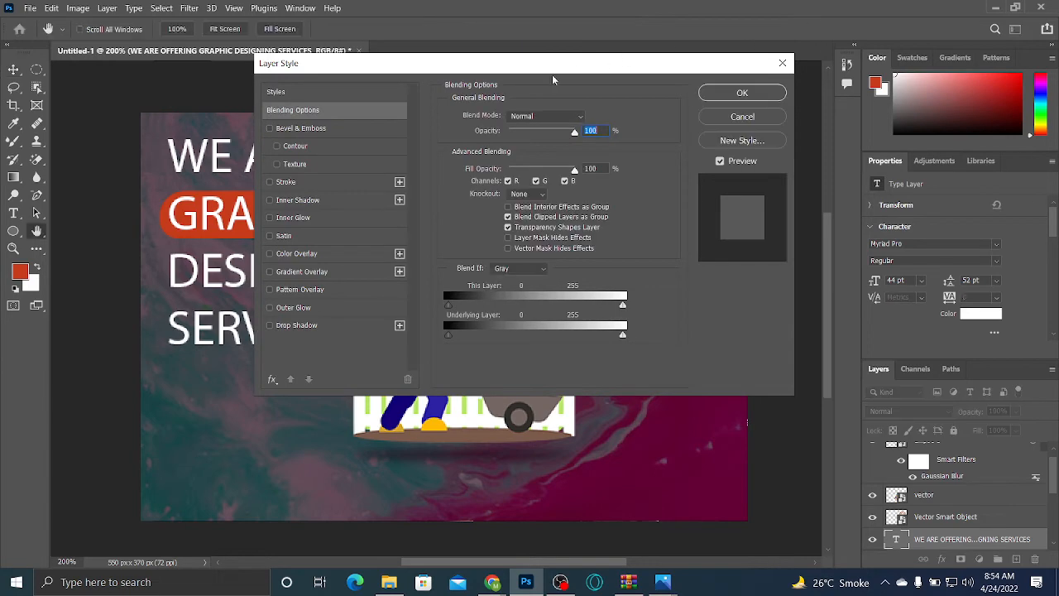
{"action": "left_click_drag", "start_coordinate": [464, 80], "coordinate": [720, 126]}
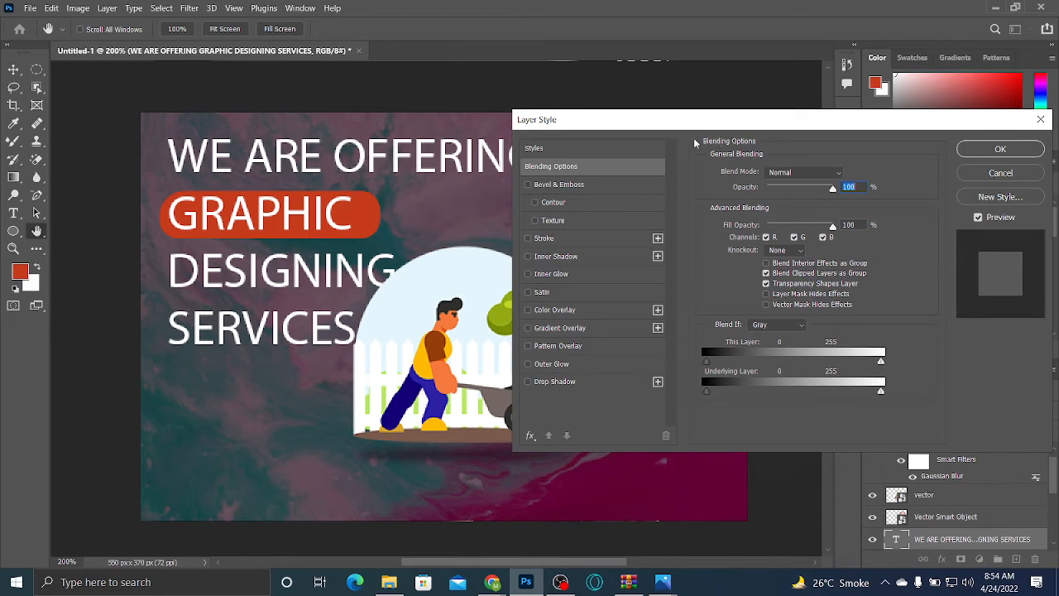
Compare the headline text with and without the default Bevel & Emboss effect
{"action": "left_click", "coordinate": [554, 184]}
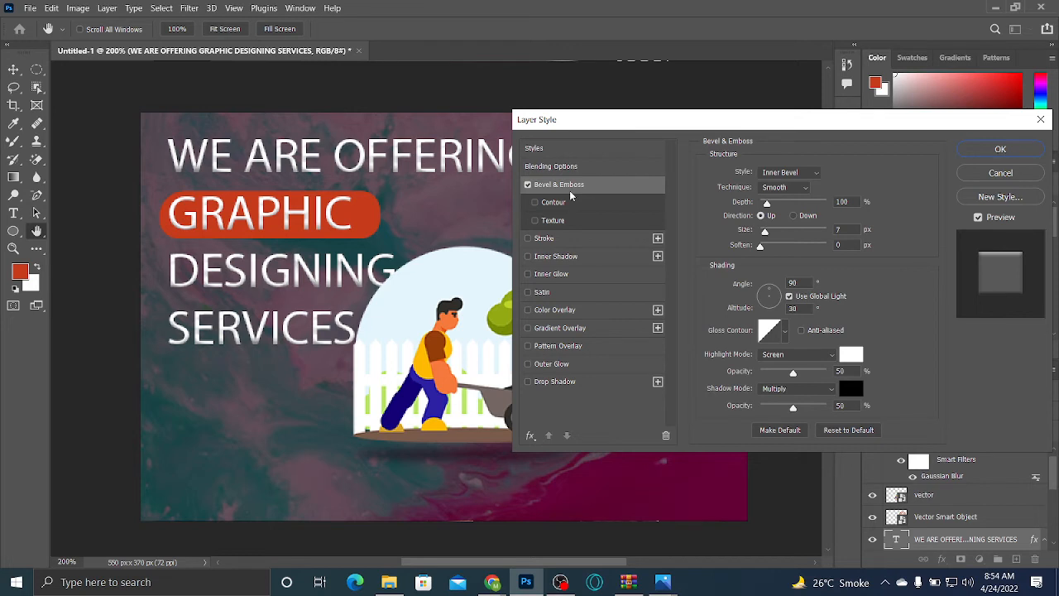
{"action": "left_click", "coordinate": [529, 184]}
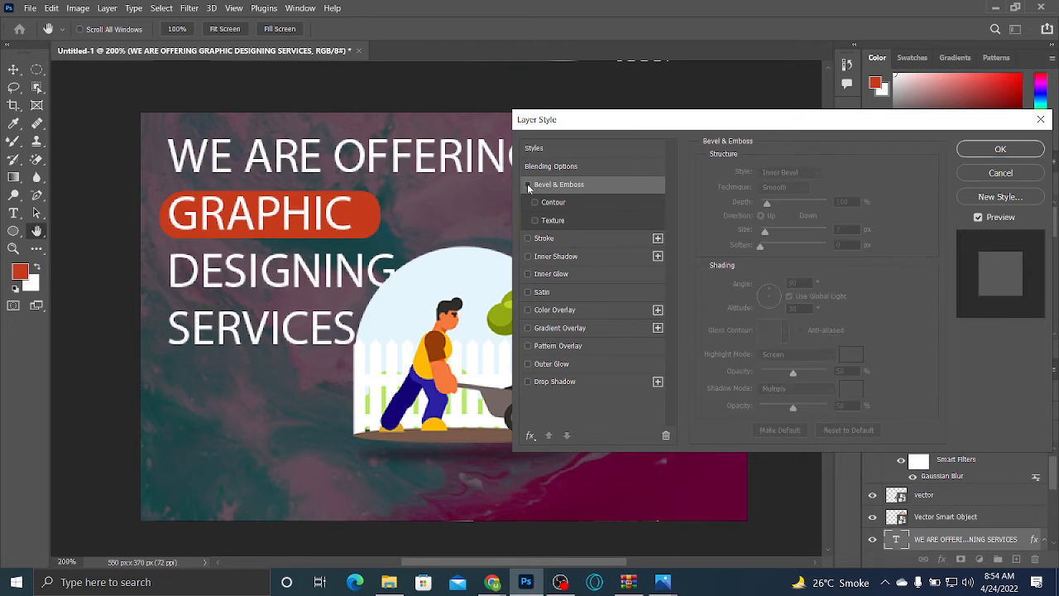
{"action": "left_click", "coordinate": [528, 184]}
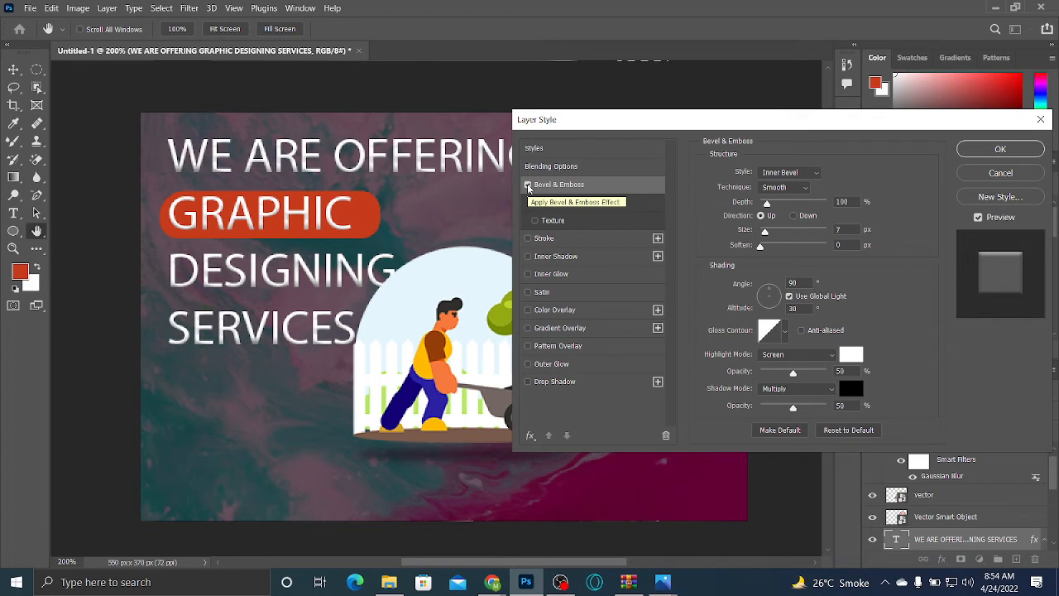
{"action": "left_click", "coordinate": [528, 185]}
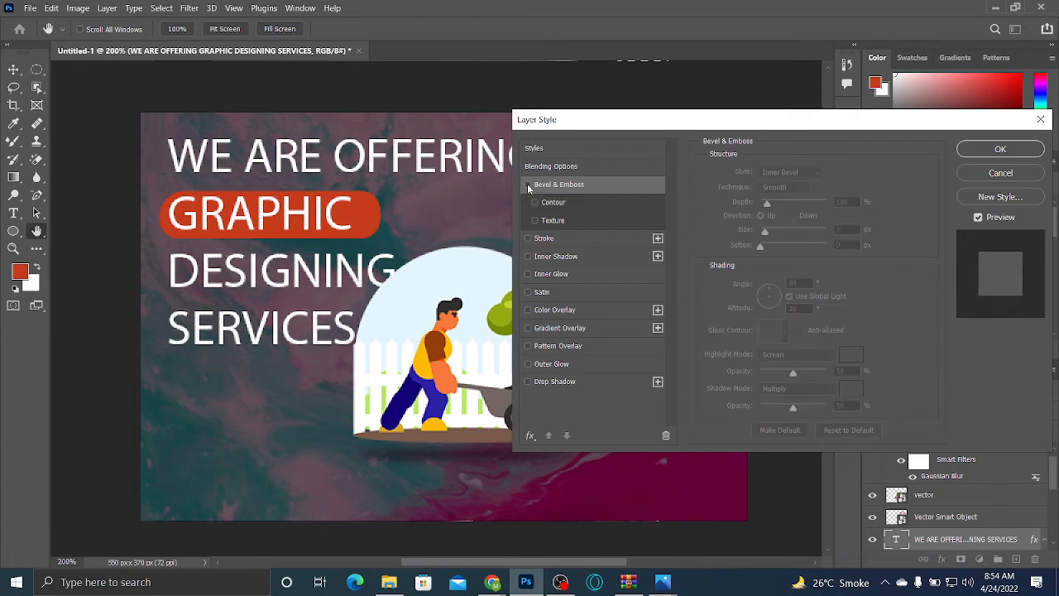
{"action": "left_click", "coordinate": [528, 186]}
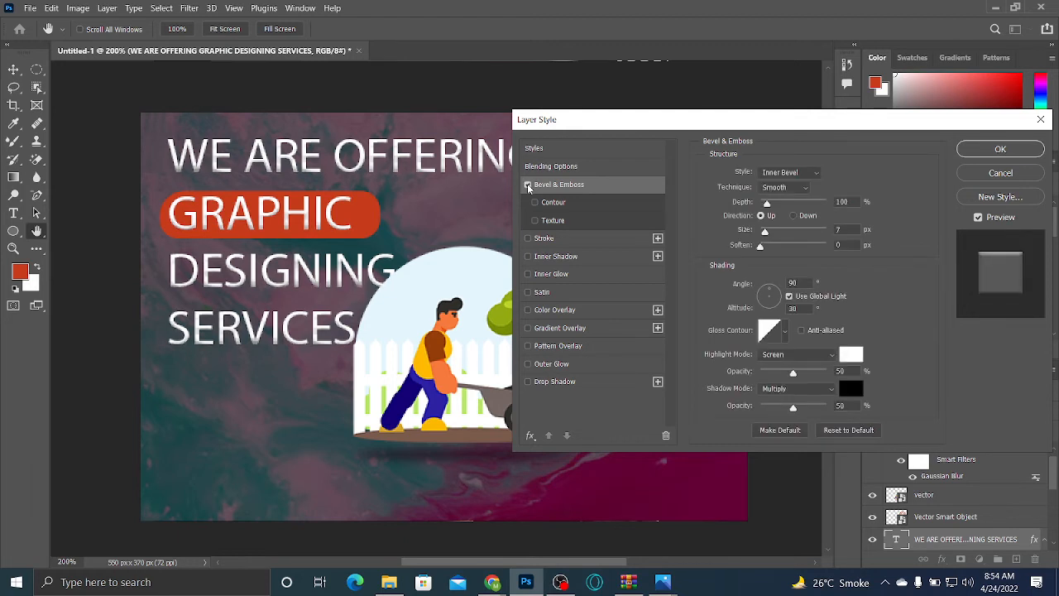
{"action": "left_click", "coordinate": [528, 186]}
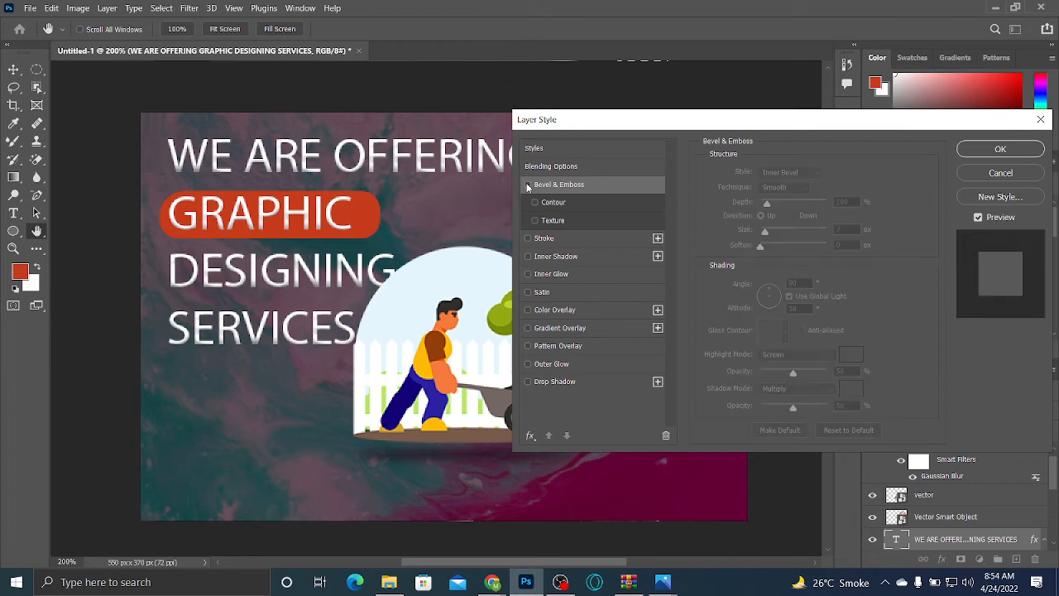
Preview Bevel & Emboss on the headline in close-up at 400% and turn the effect off
{"action": "key", "text": "ctrl+plus"}
{"action": "key", "text": "ctrl+plus"}
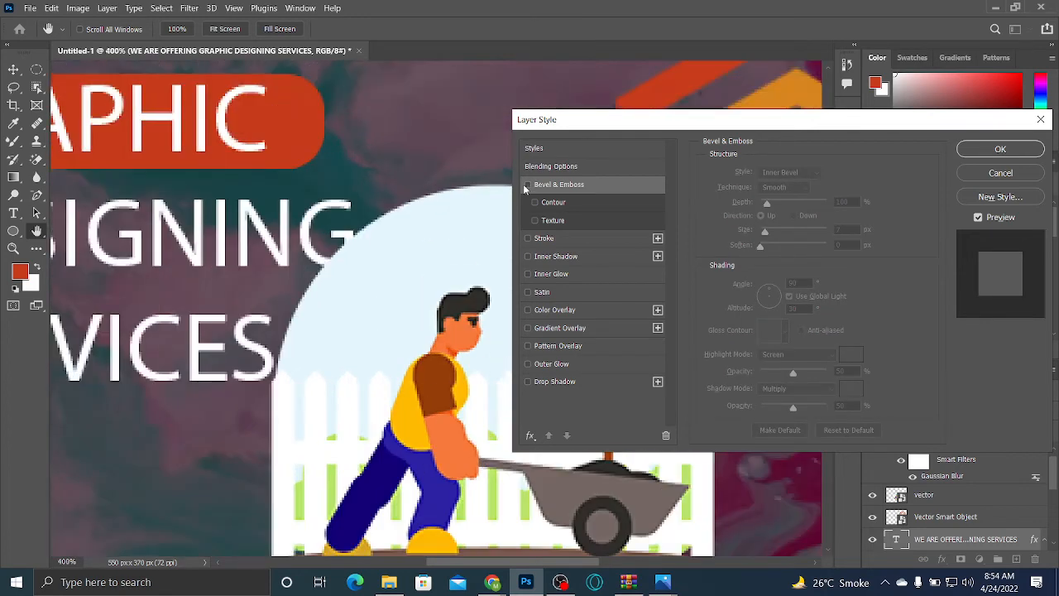
{"action": "left_click_drag", "start_coordinate": [343, 202], "coordinate": [661, 351]}
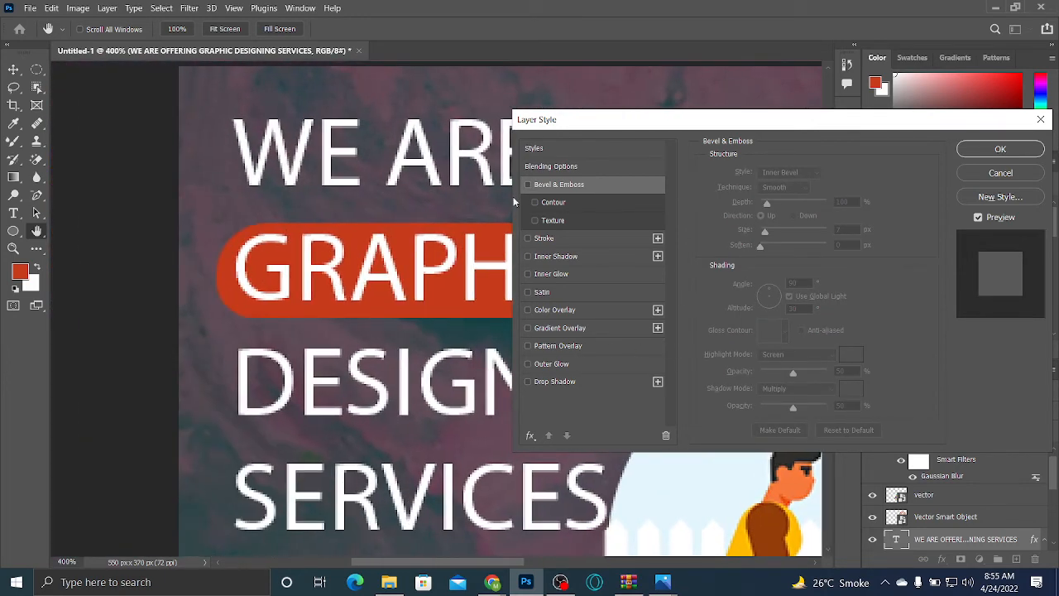
{"action": "left_click", "coordinate": [528, 185]}
{"action": "left_click", "coordinate": [528, 185]}
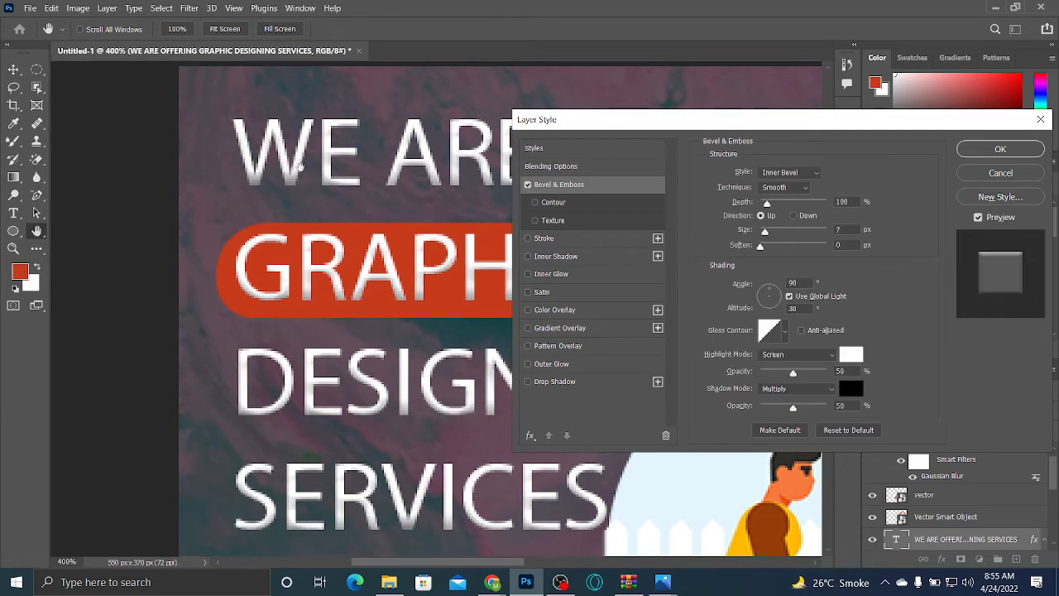
{"action": "left_click", "coordinate": [528, 184]}
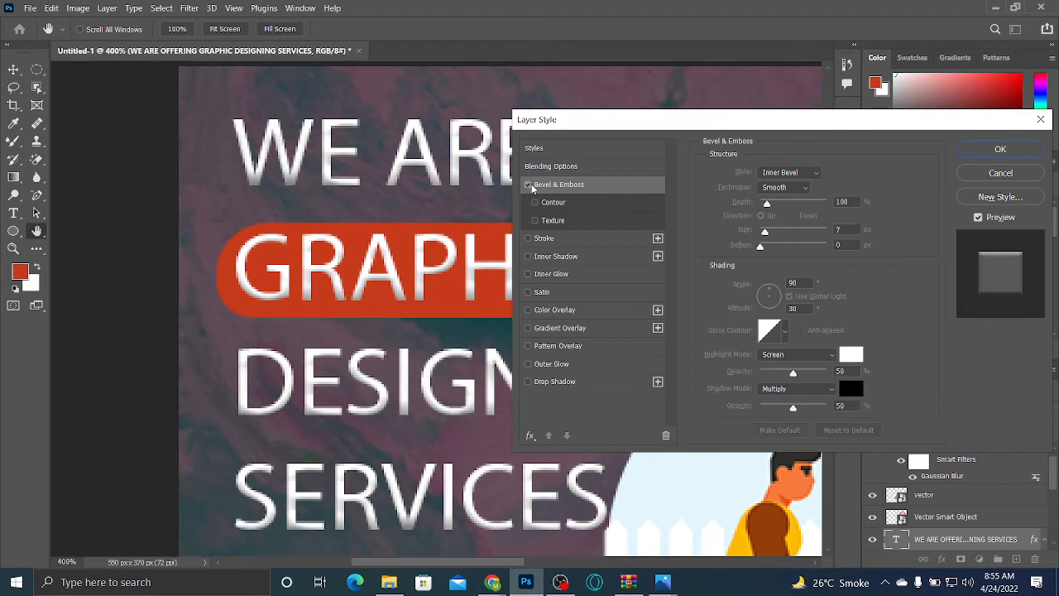
Try a 1 px black Stroke on the headline text, switching its position to Outside and back to Inside
{"action": "left_click", "coordinate": [528, 239]}
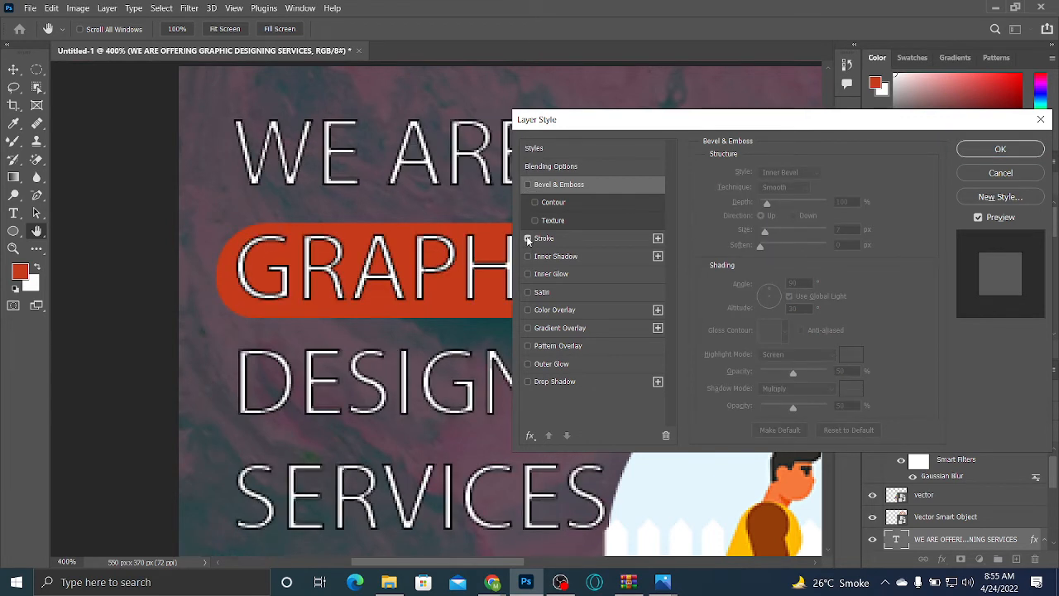
{"action": "left_click", "coordinate": [544, 239]}
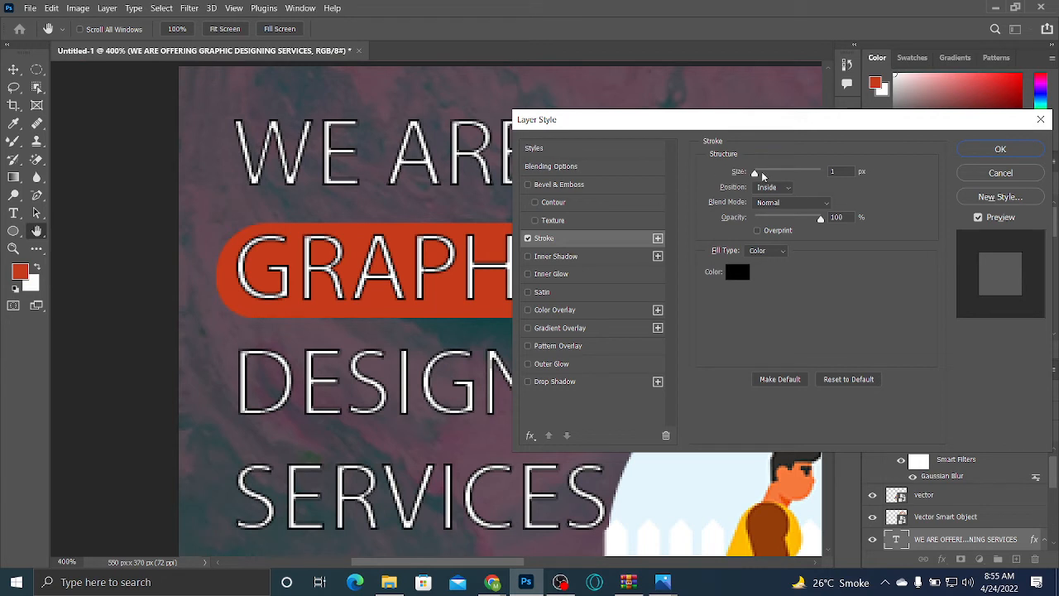
{"action": "mouse_move", "coordinate": [757, 174]}
{"action": "left_mouse_down"}
{"action": "mouse_move", "coordinate": [812, 175]}
{"action": "mouse_move", "coordinate": [755, 176]}
{"action": "left_mouse_up"}
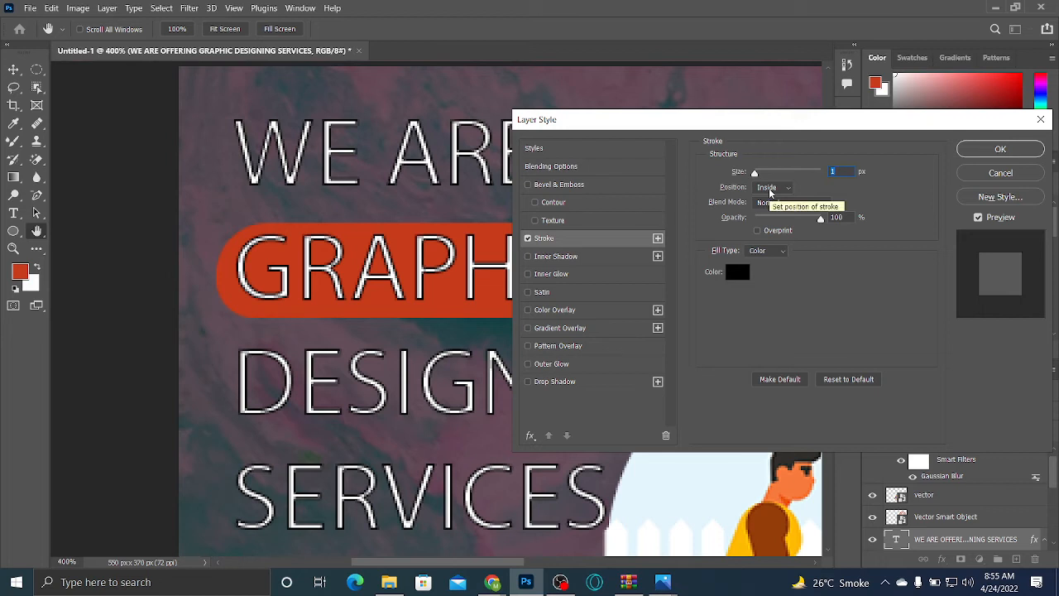
{"action": "left_click", "coordinate": [769, 188]}
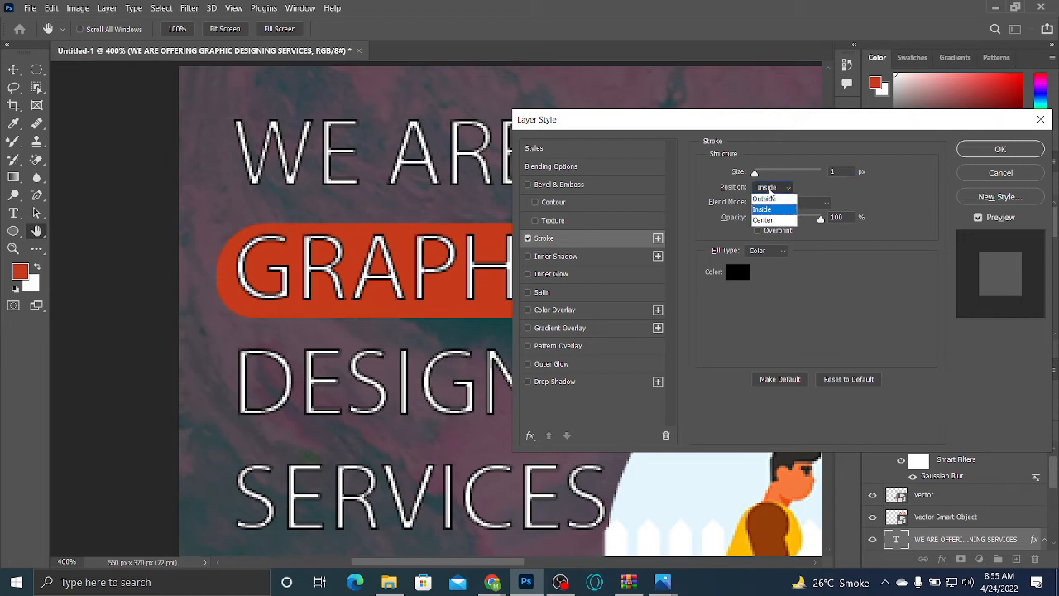
{"action": "left_click", "coordinate": [777, 200]}
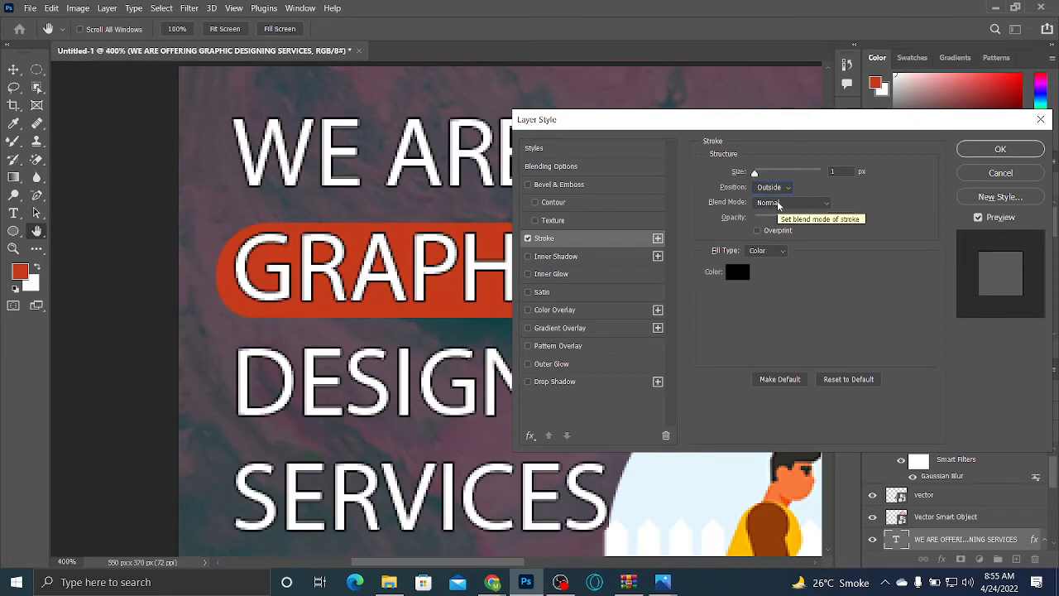
{"action": "left_click", "coordinate": [774, 187]}
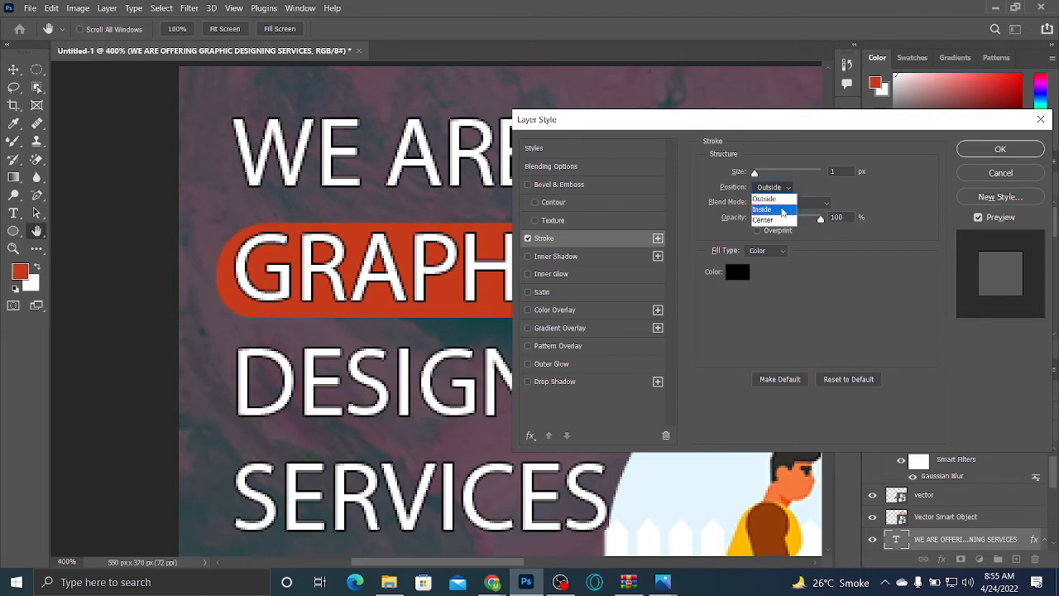
{"action": "left_click", "coordinate": [783, 210]}
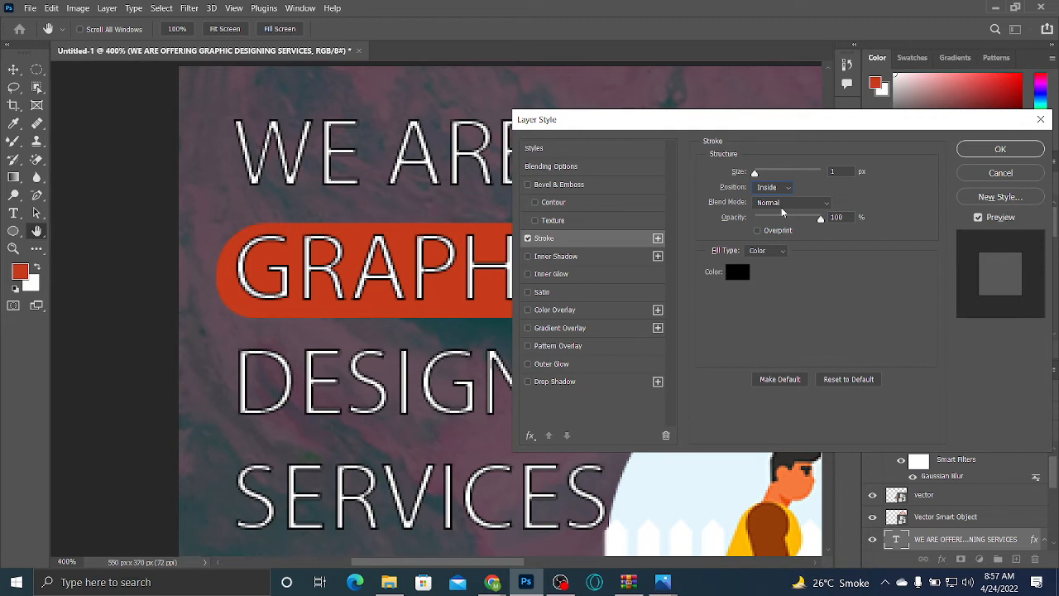
Try the Linear Burn and Dissolve blend modes for the headline's stroke, restore Normal and turn the Stroke effect off
{"action": "left_click", "coordinate": [781, 207]}
{"action": "left_click", "coordinate": [770, 205]}
{"action": "left_click", "coordinate": [772, 207]}
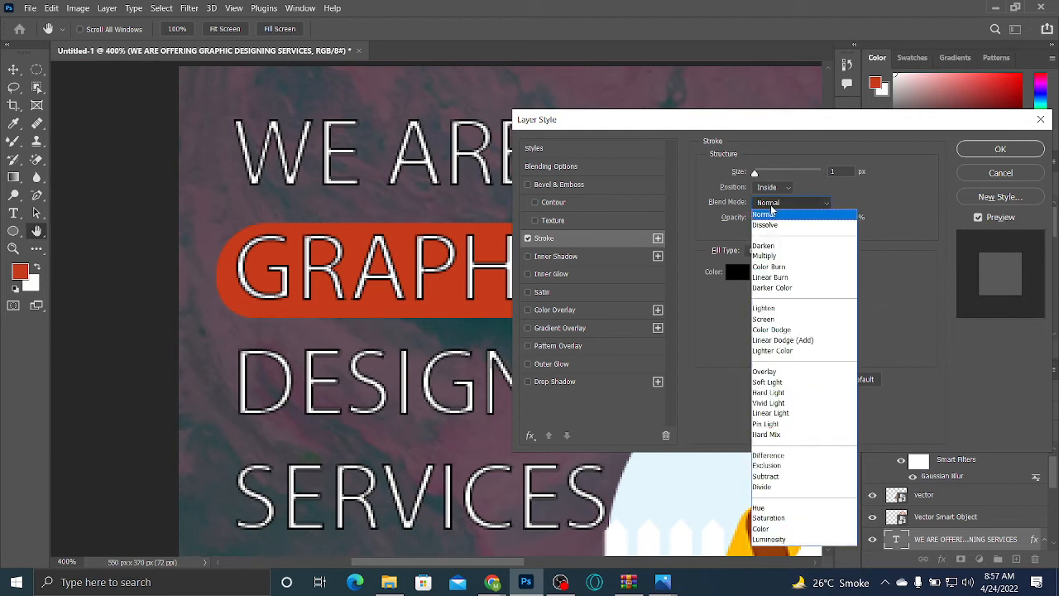
{"action": "left_click", "coordinate": [770, 277]}
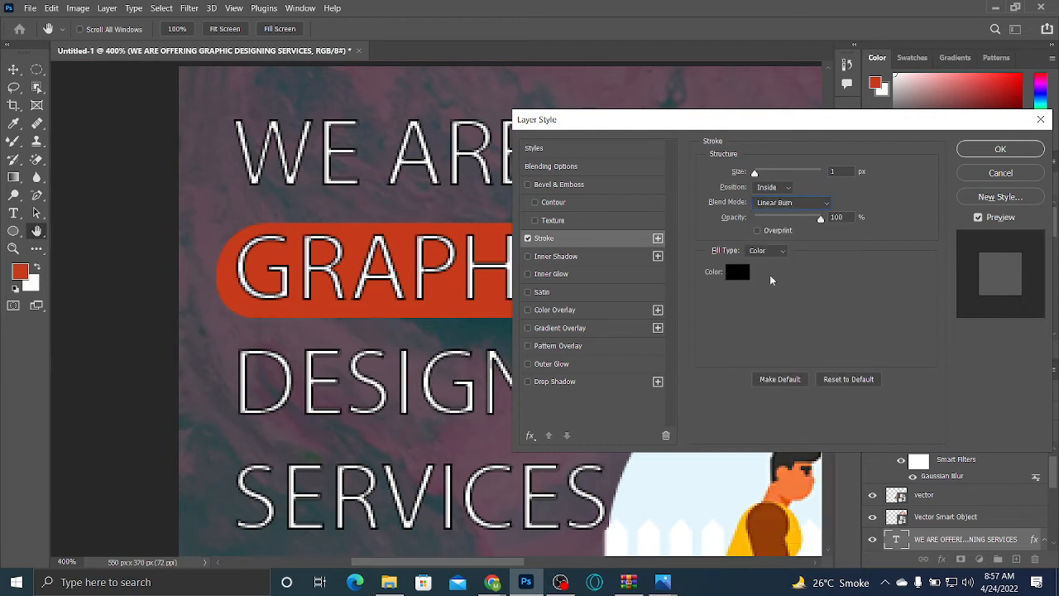
{"action": "left_click", "coordinate": [782, 212]}
{"action": "left_click", "coordinate": [783, 225]}
{"action": "left_click", "coordinate": [787, 213]}
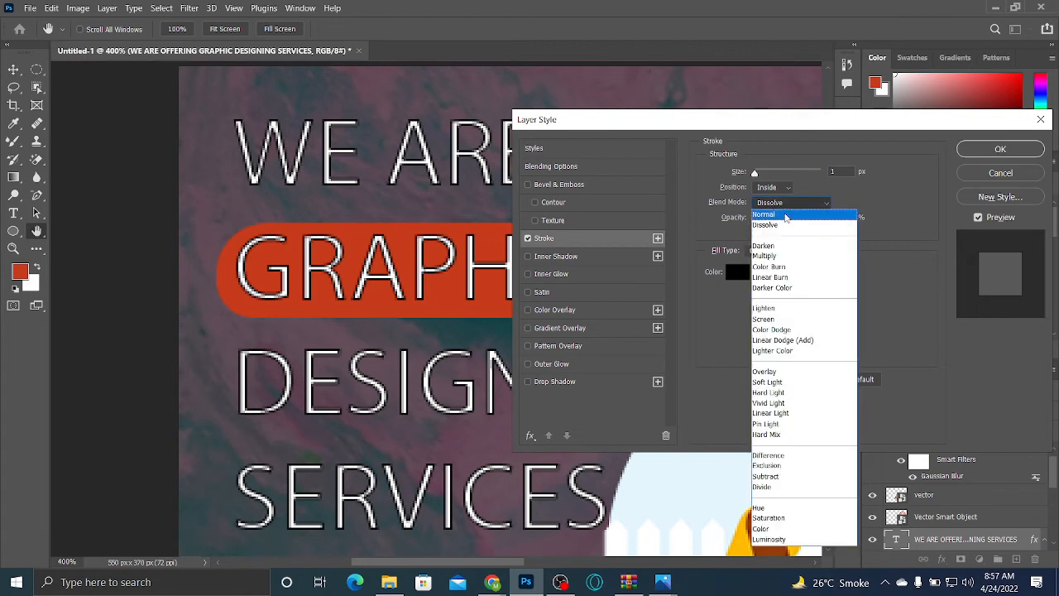
{"action": "left_click", "coordinate": [787, 215]}
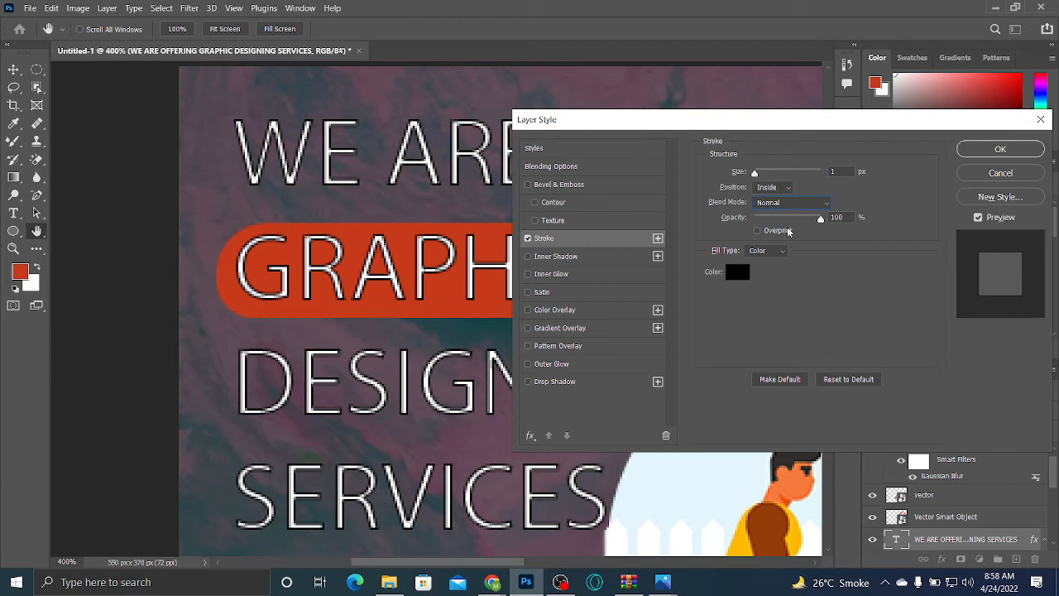
{"action": "left_click", "coordinate": [528, 239]}
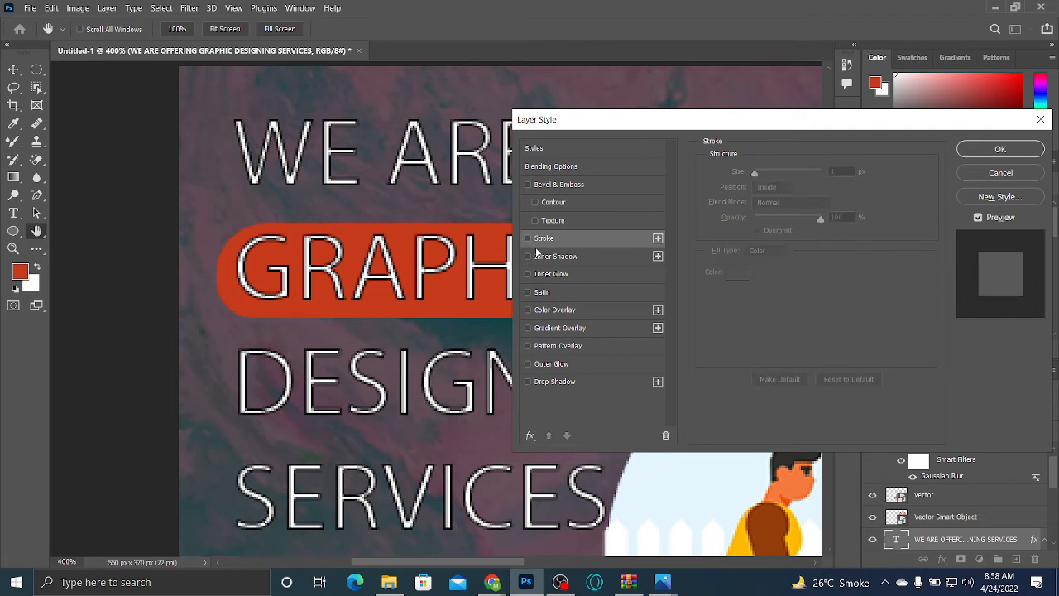
Try an Inner Shadow on the headline with 74% opacity, 57 px distance, 1% choke and 8 px size, and turn it off
{"action": "left_click", "coordinate": [542, 258]}
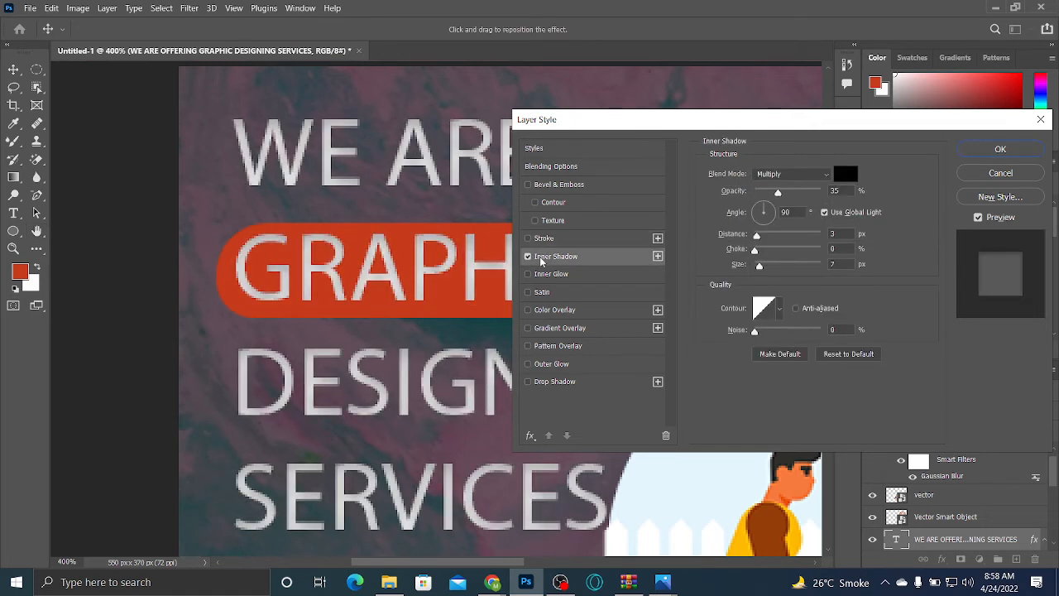
{"action": "left_click", "coordinate": [529, 258]}
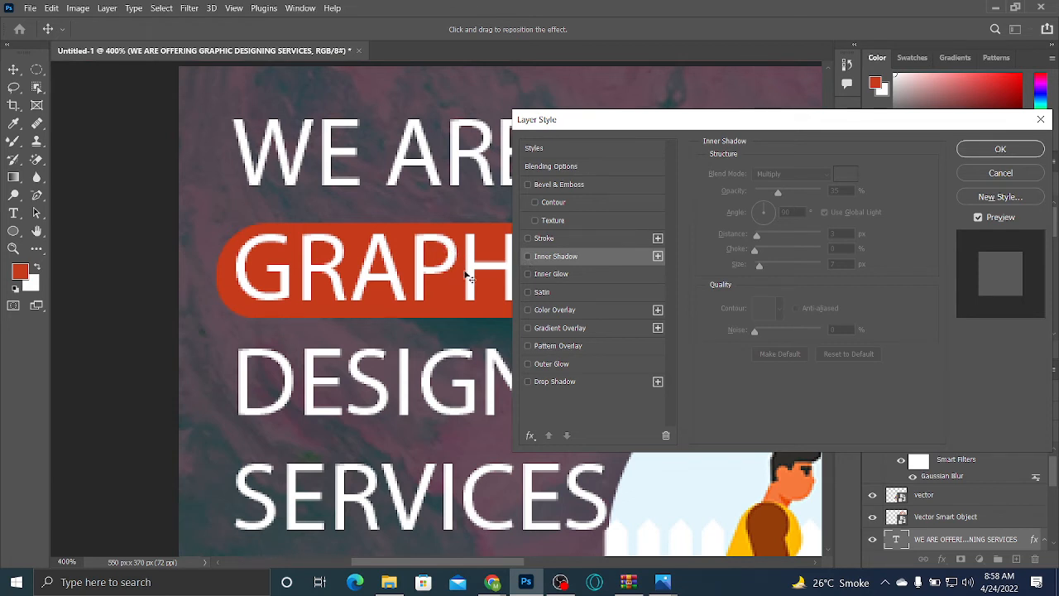
{"action": "left_click", "coordinate": [528, 257]}
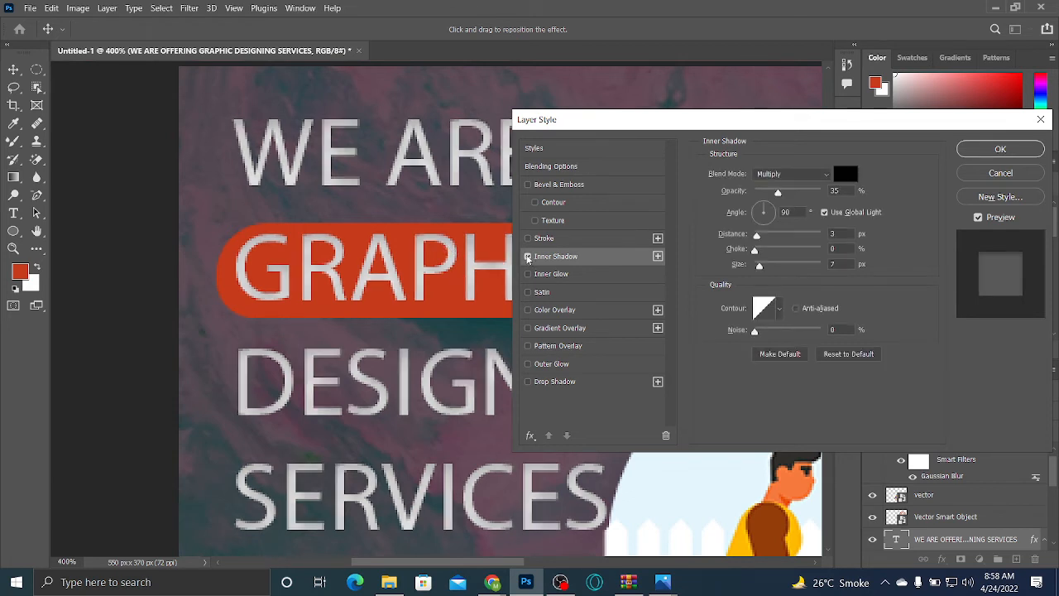
{"action": "left_click_drag", "start_coordinate": [778, 193], "coordinate": [789, 242]}
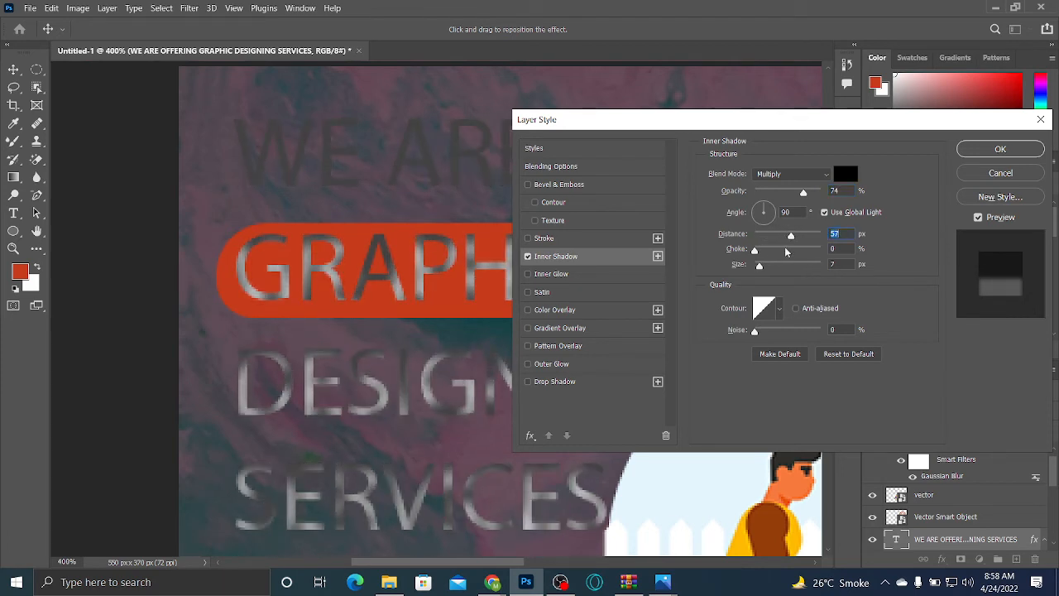
{"action": "mouse_move", "coordinate": [754, 249]}
{"action": "left_mouse_down"}
{"action": "mouse_move", "coordinate": [787, 248]}
{"action": "mouse_move", "coordinate": [755, 250]}
{"action": "mouse_move", "coordinate": [773, 265]}
{"action": "mouse_move", "coordinate": [760, 265]}
{"action": "left_mouse_up"}
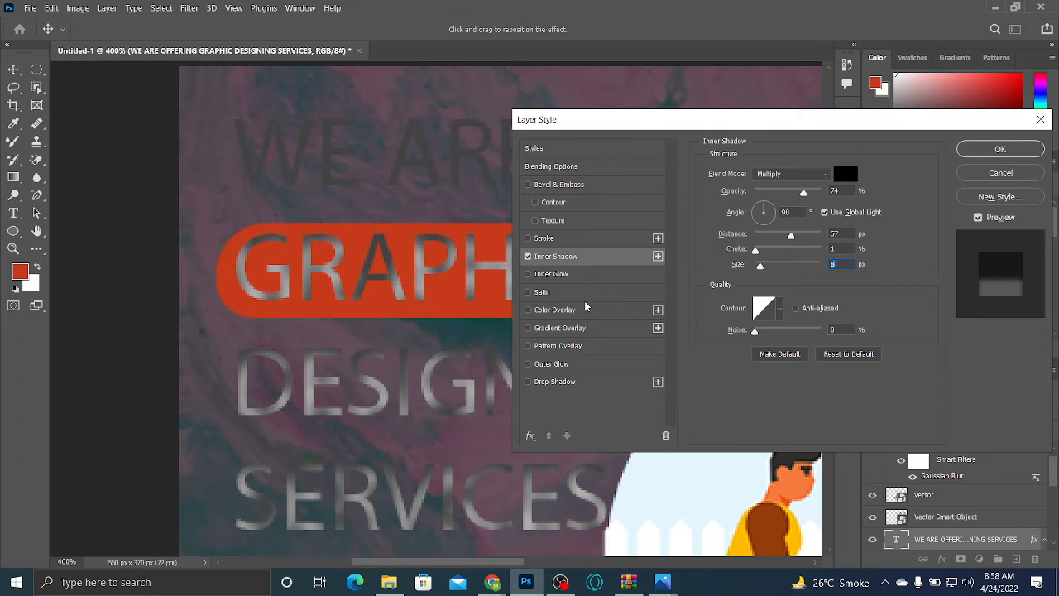
{"action": "left_click", "coordinate": [528, 257]}
Enable Inner Glow on the headline text, try red d00707 as the glow colour and switch it to blue
{"action": "left_click", "coordinate": [539, 276]}
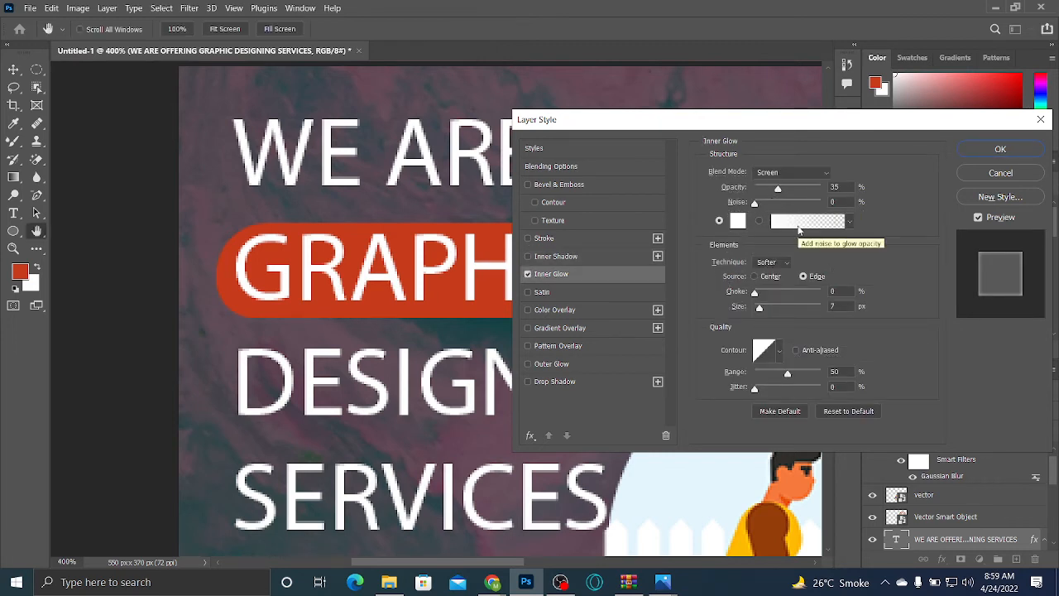
{"action": "left_click", "coordinate": [807, 220]}
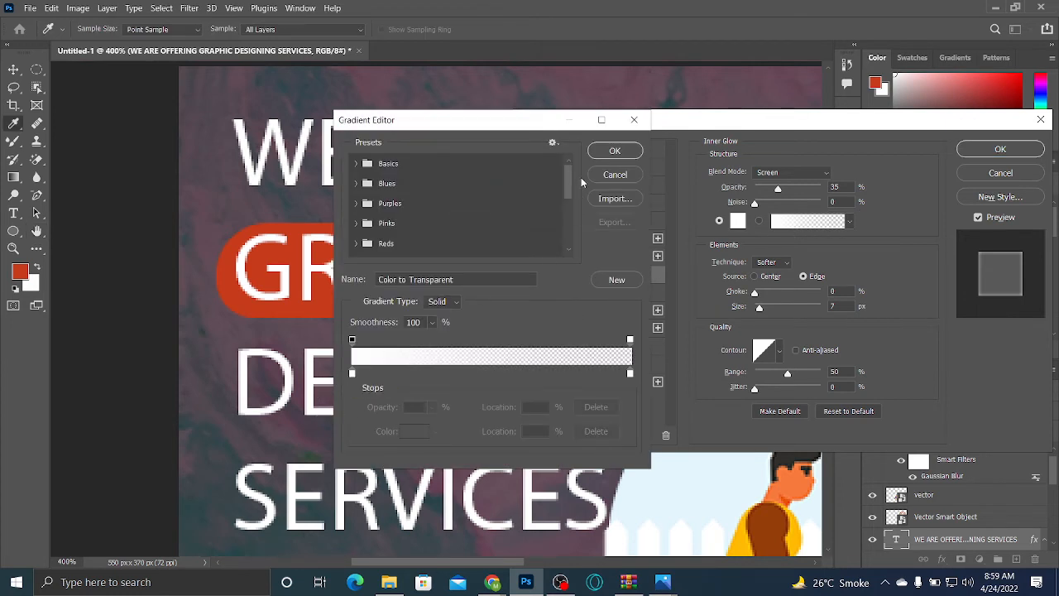
{"action": "left_click", "coordinate": [635, 121]}
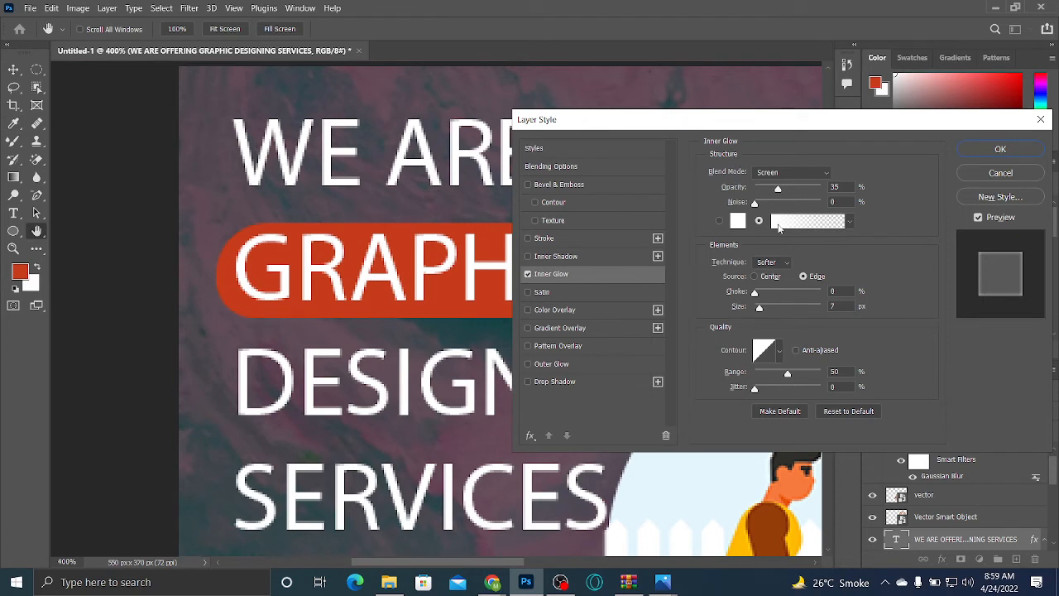
{"action": "left_click", "coordinate": [738, 222]}
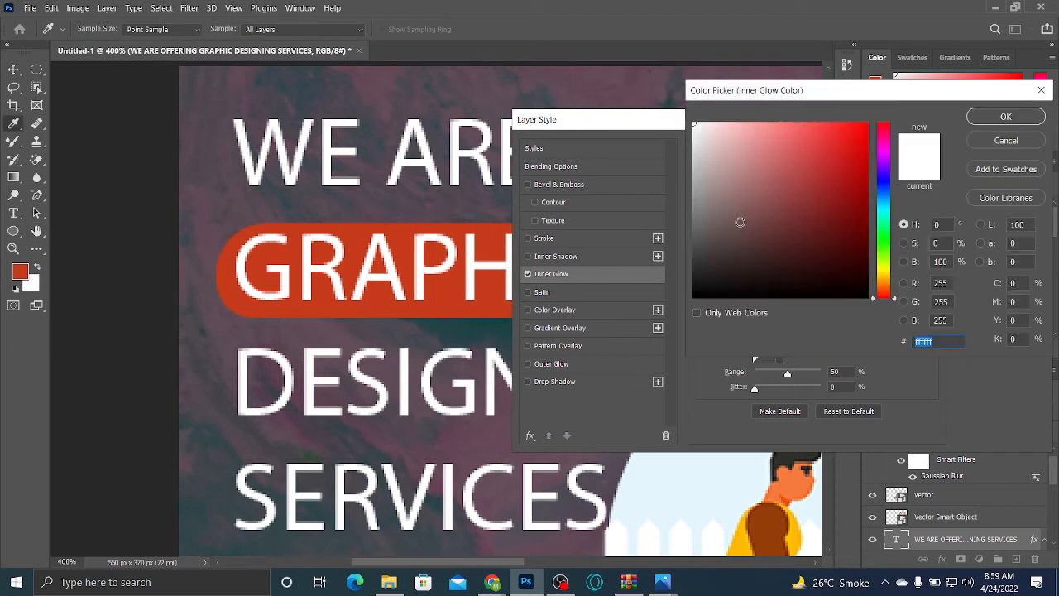
{"action": "left_click", "coordinate": [850, 160]}
{"action": "left_click", "coordinate": [973, 122]}
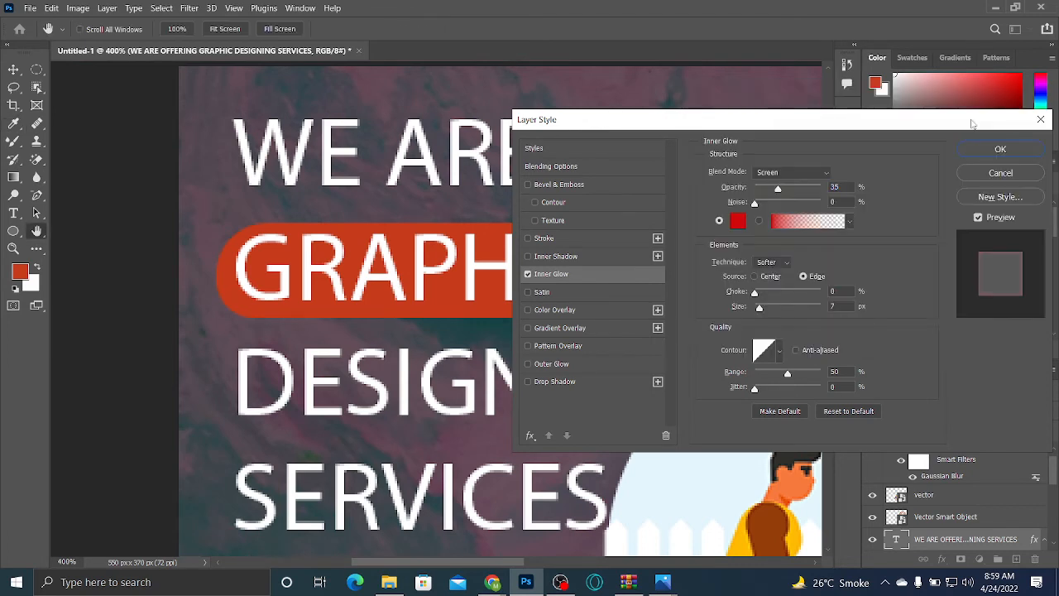
{"action": "left_click", "coordinate": [736, 222]}
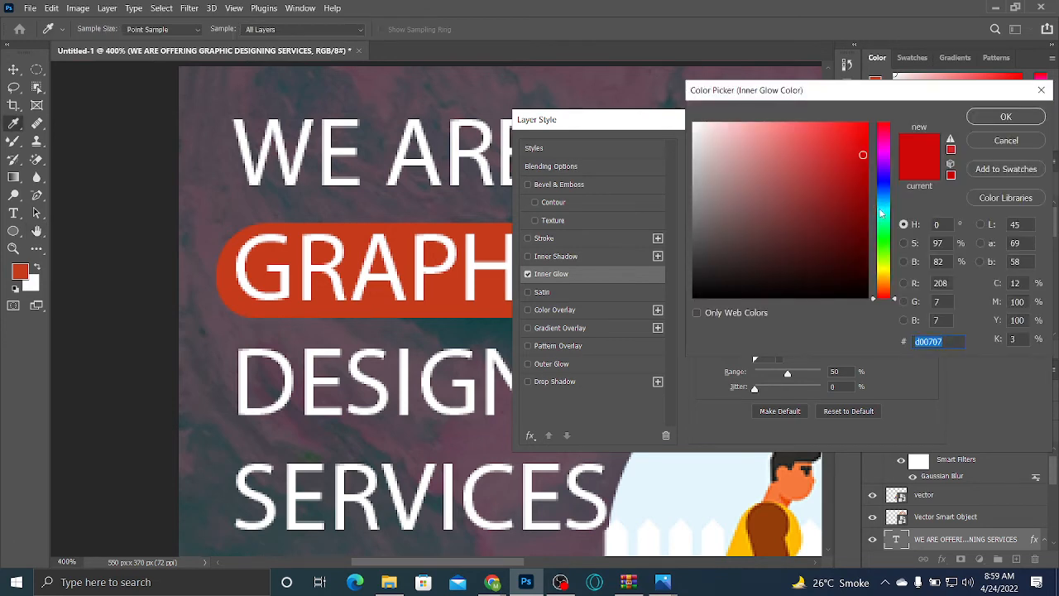
{"action": "left_click_drag", "start_coordinate": [879, 211], "coordinate": [886, 188]}
{"action": "left_click", "coordinate": [1035, 116]}
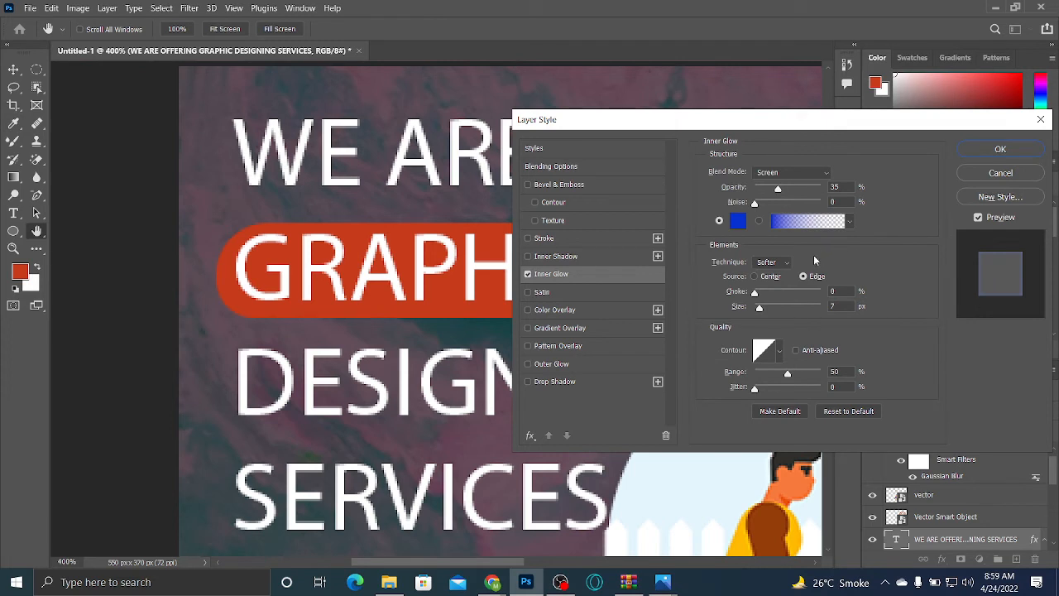
Set the headline's Inner Glow to Normal blend mode with 75% opacity, 31% noise, 8% choke and 84 px size
{"action": "left_click_drag", "start_coordinate": [778, 189], "coordinate": [846, 187]}
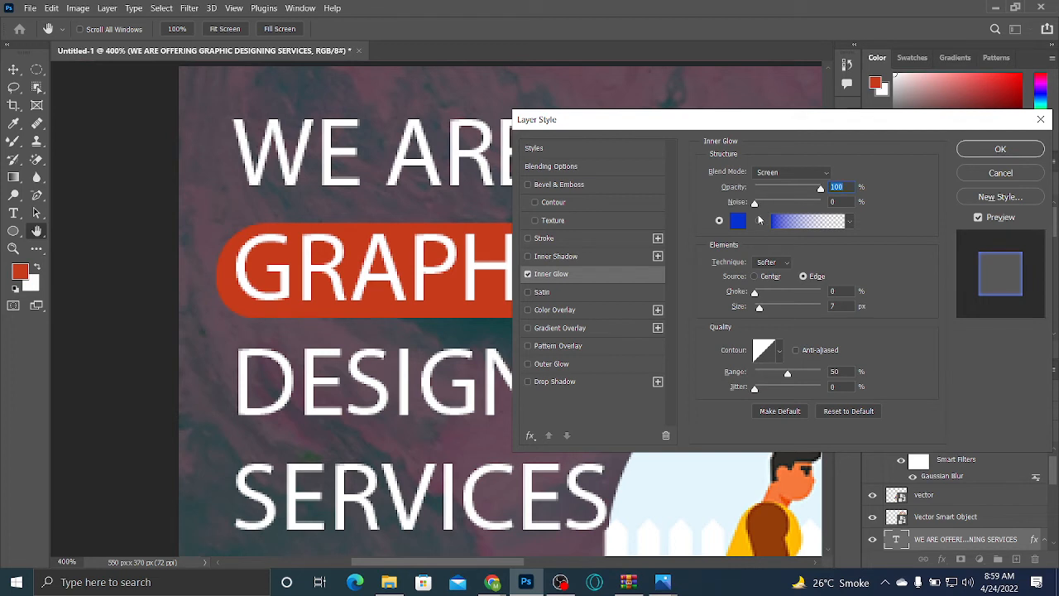
{"action": "left_click_drag", "start_coordinate": [759, 306], "coordinate": [817, 309]}
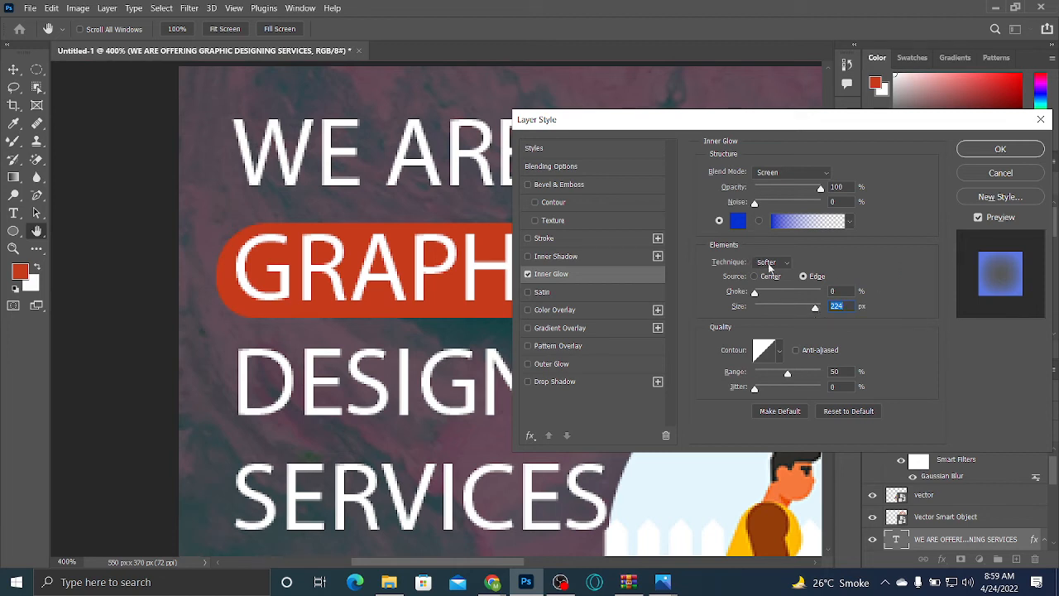
{"action": "left_click_drag", "start_coordinate": [755, 293], "coordinate": [781, 312]}
{"action": "left_click", "coordinate": [794, 311]}
{"action": "left_click_drag", "start_coordinate": [755, 203], "coordinate": [802, 203]}
{"action": "left_click", "coordinate": [800, 172]}
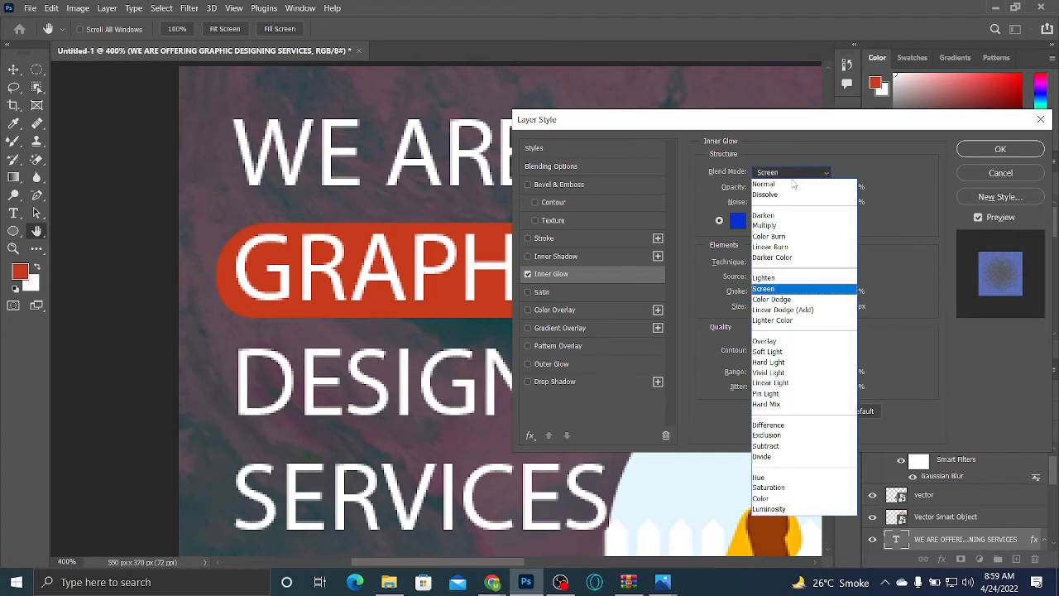
{"action": "left_click", "coordinate": [793, 184]}
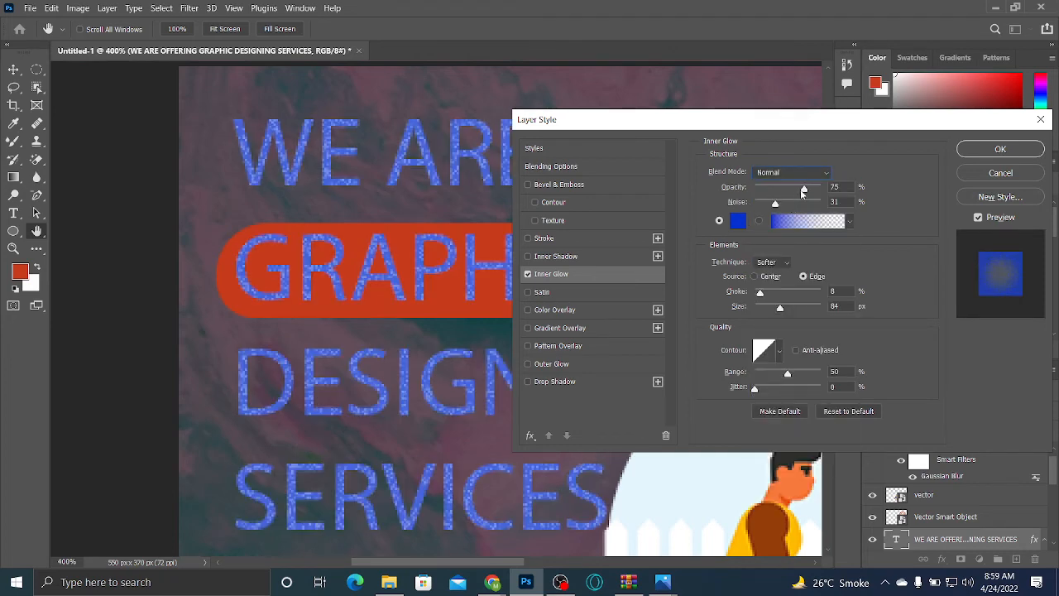
Compare the blue Inner Glow with 8% noise at opacities from 19% to 100% and sizes down to 16 px, and turn it off
{"action": "mouse_move", "coordinate": [804, 190]}
{"action": "left_mouse_down"}
{"action": "mouse_move", "coordinate": [765, 191]}
{"action": "mouse_move", "coordinate": [761, 206]}
{"action": "mouse_move", "coordinate": [784, 191]}
{"action": "left_mouse_up"}
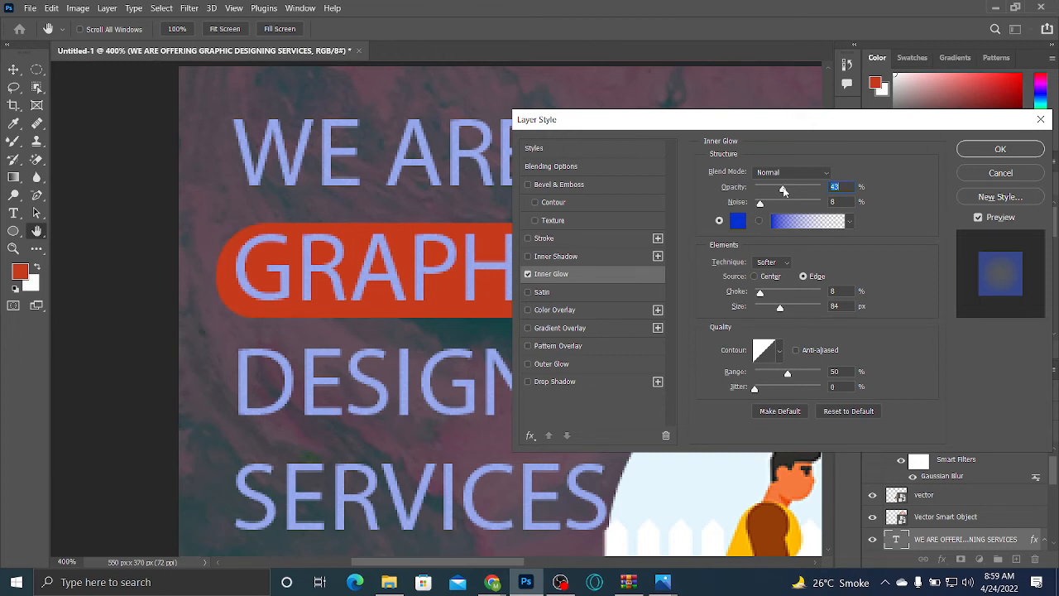
{"action": "left_click_drag", "start_coordinate": [784, 190], "coordinate": [773, 192]}
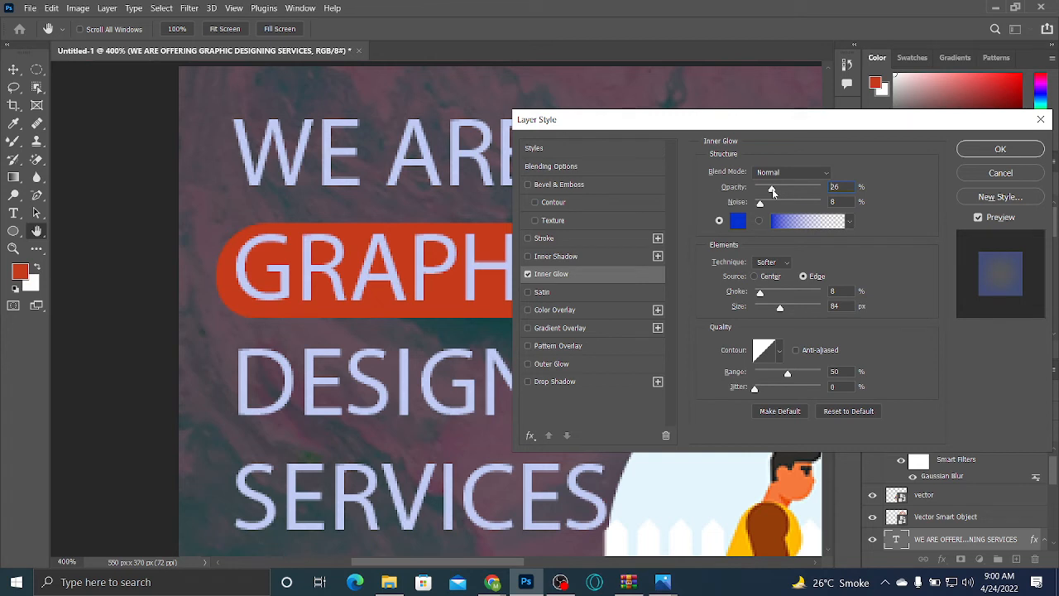
{"action": "left_click_drag", "start_coordinate": [773, 192], "coordinate": [841, 188]}
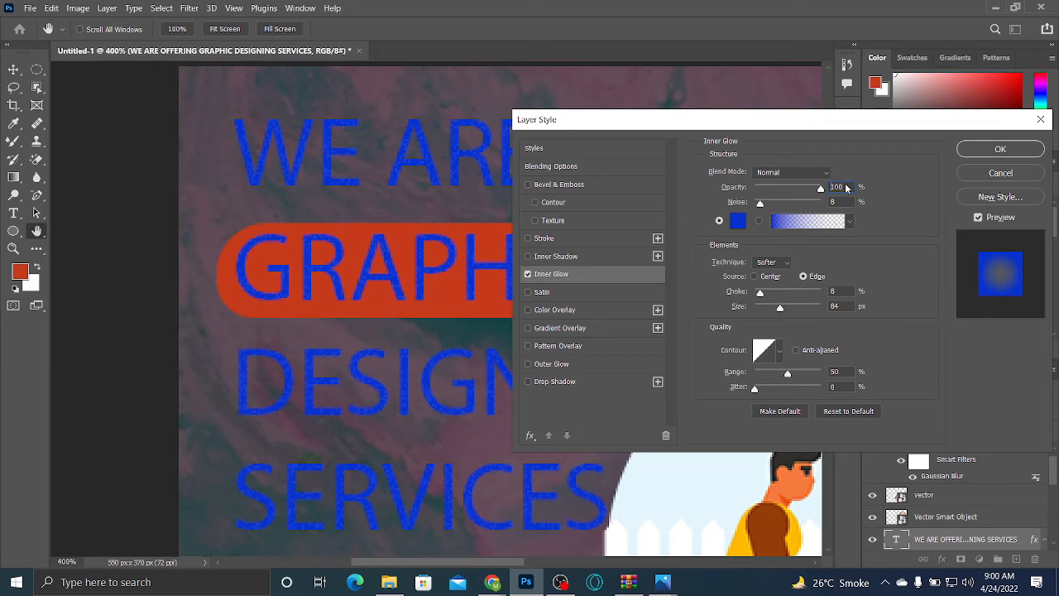
{"action": "left_click_drag", "start_coordinate": [821, 189], "coordinate": [768, 193]}
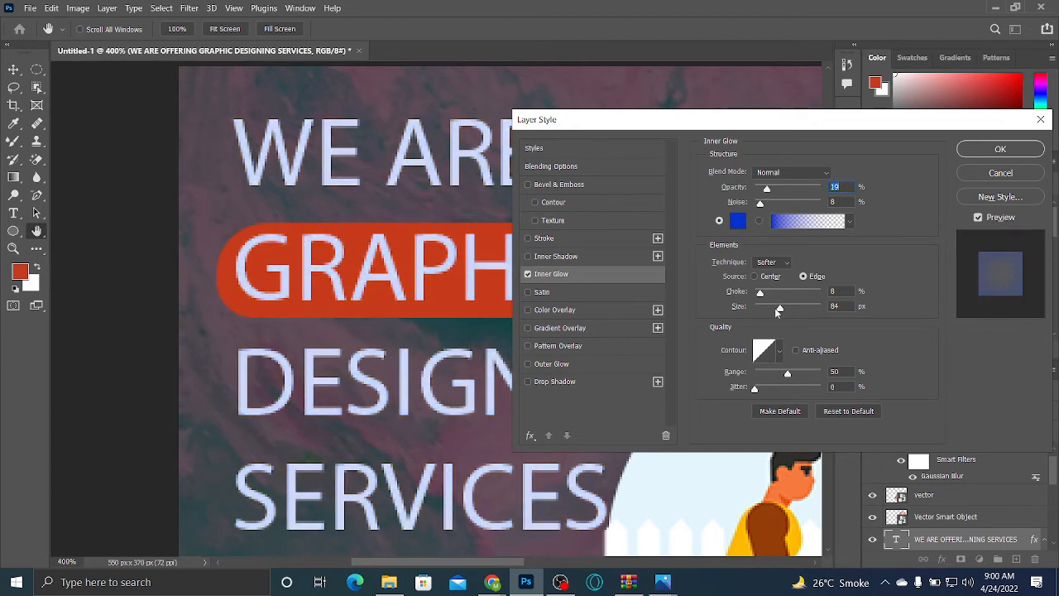
{"action": "left_click_drag", "start_coordinate": [779, 309], "coordinate": [767, 309]}
{"action": "left_click_drag", "start_coordinate": [768, 189], "coordinate": [821, 189]}
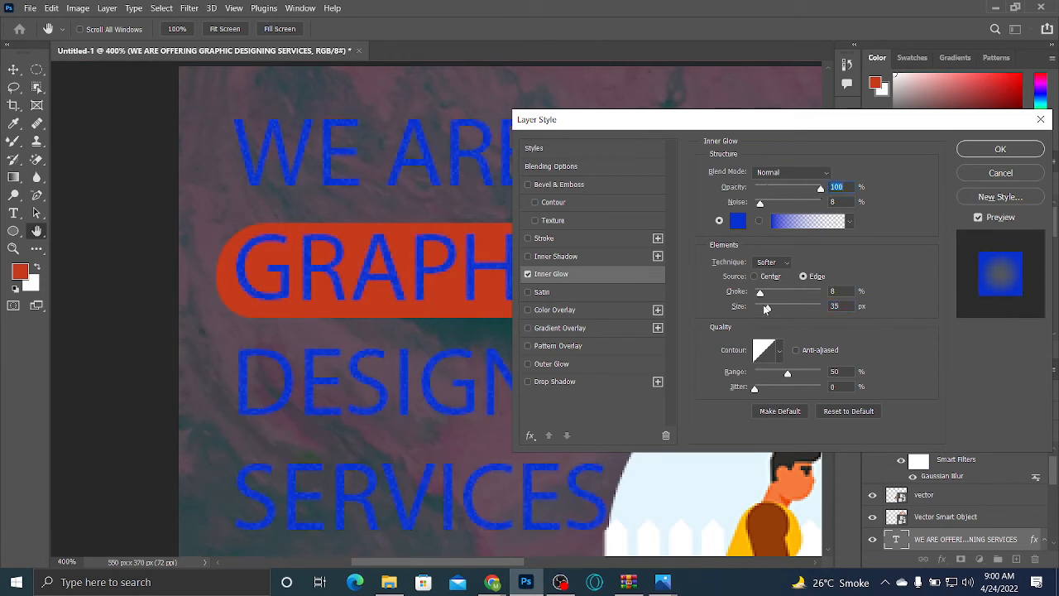
{"action": "mouse_move", "coordinate": [767, 307]}
{"action": "left_mouse_down"}
{"action": "mouse_move", "coordinate": [813, 317]}
{"action": "mouse_move", "coordinate": [734, 318]}
{"action": "mouse_move", "coordinate": [776, 308]}
{"action": "mouse_move", "coordinate": [764, 309]}
{"action": "left_mouse_up"}
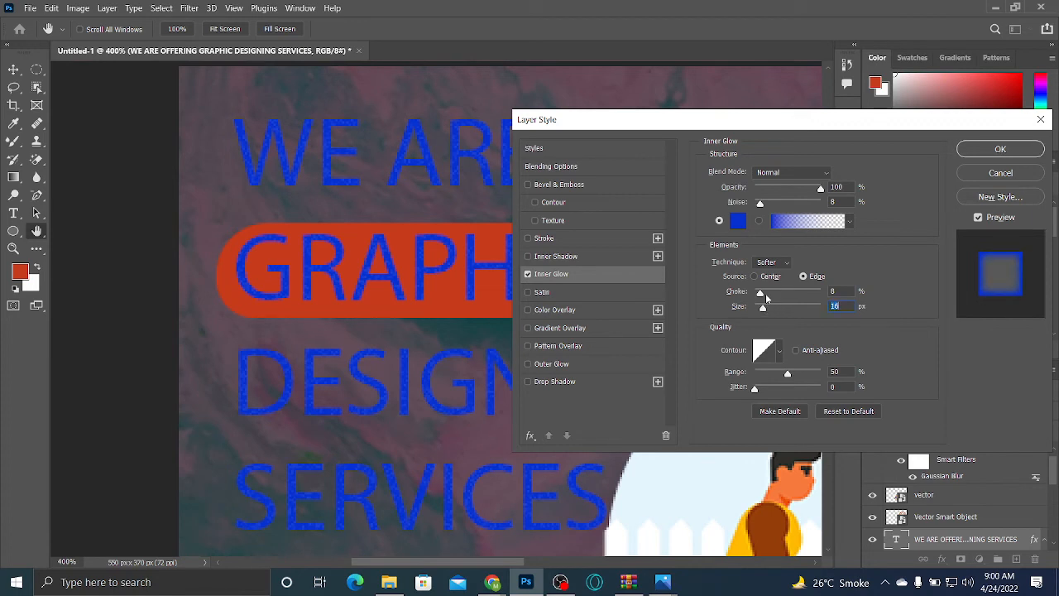
{"action": "left_click", "coordinate": [527, 274]}
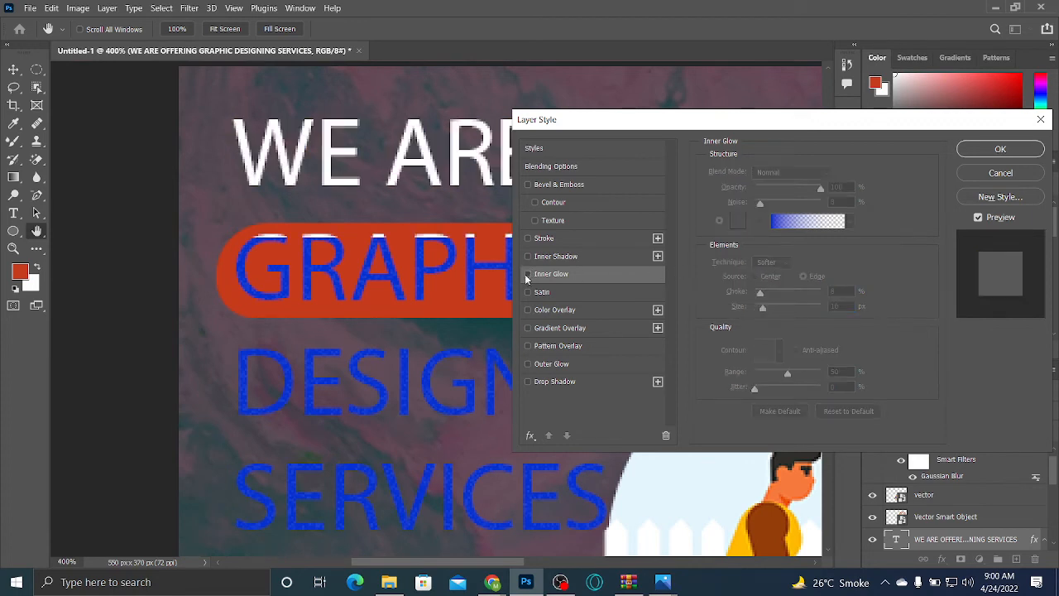
Try a Color Overlay on the headline text in dark red and in black 000000, and switch Gradient Overlay on and off
{"action": "left_click", "coordinate": [547, 315]}
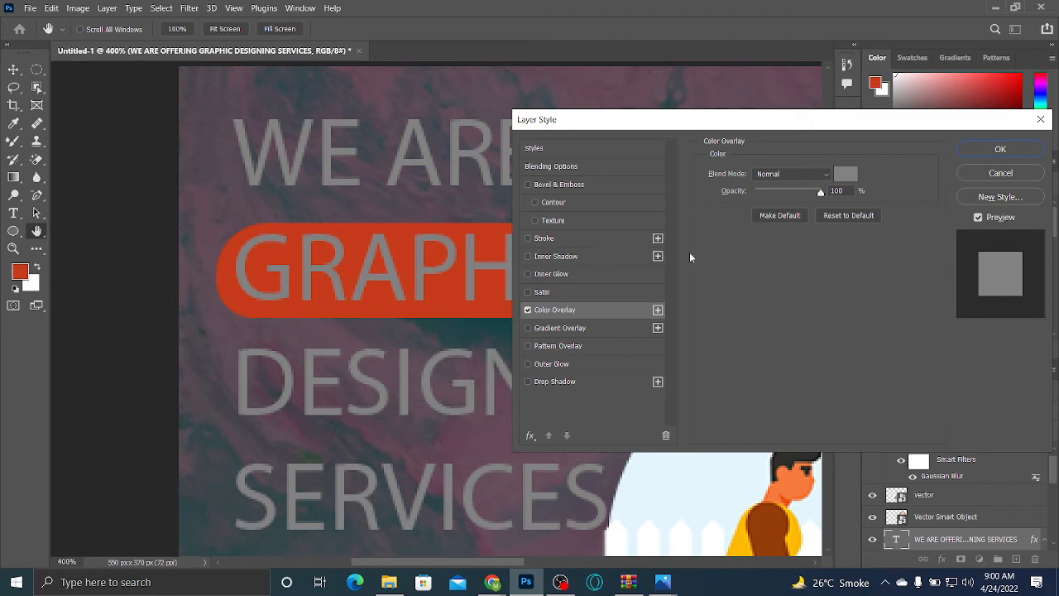
{"action": "left_click", "coordinate": [842, 175]}
{"action": "left_click", "coordinate": [830, 213]}
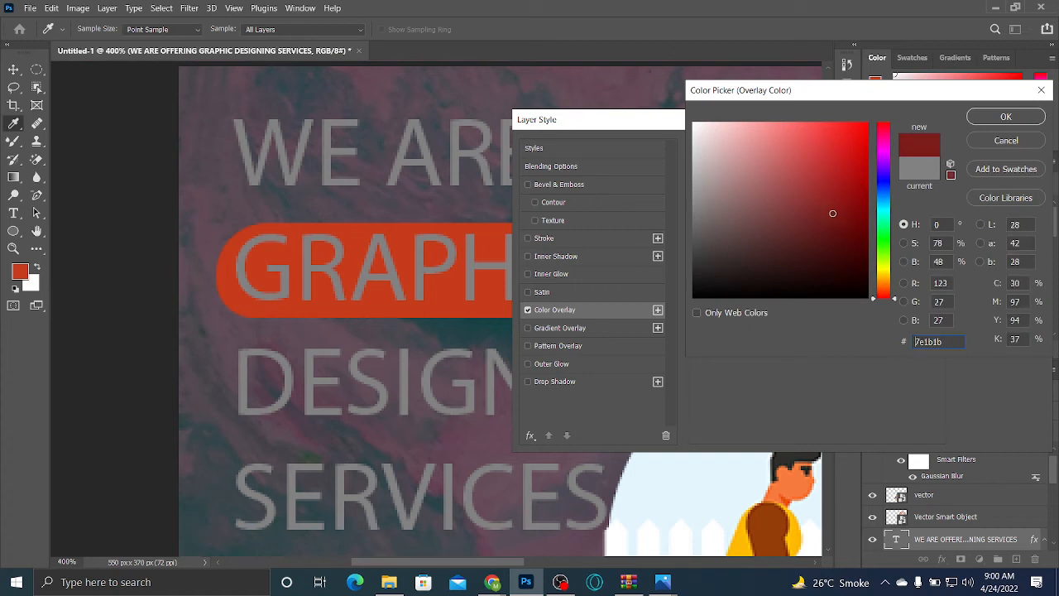
{"action": "left_click", "coordinate": [802, 266]}
{"action": "left_click_drag", "start_coordinate": [802, 266], "coordinate": [689, 305]}
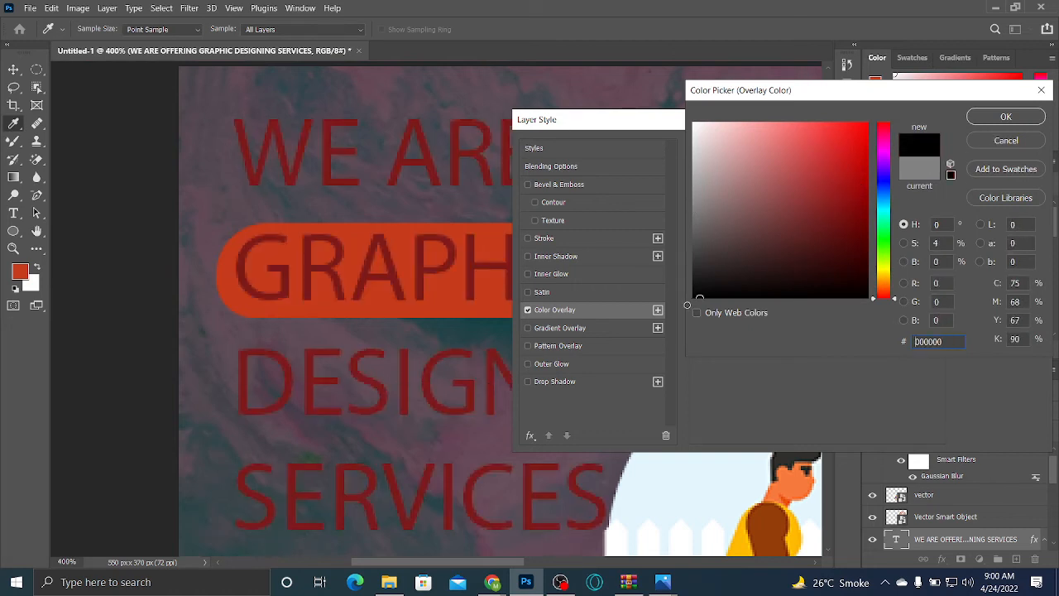
{"action": "left_click", "coordinate": [1021, 122]}
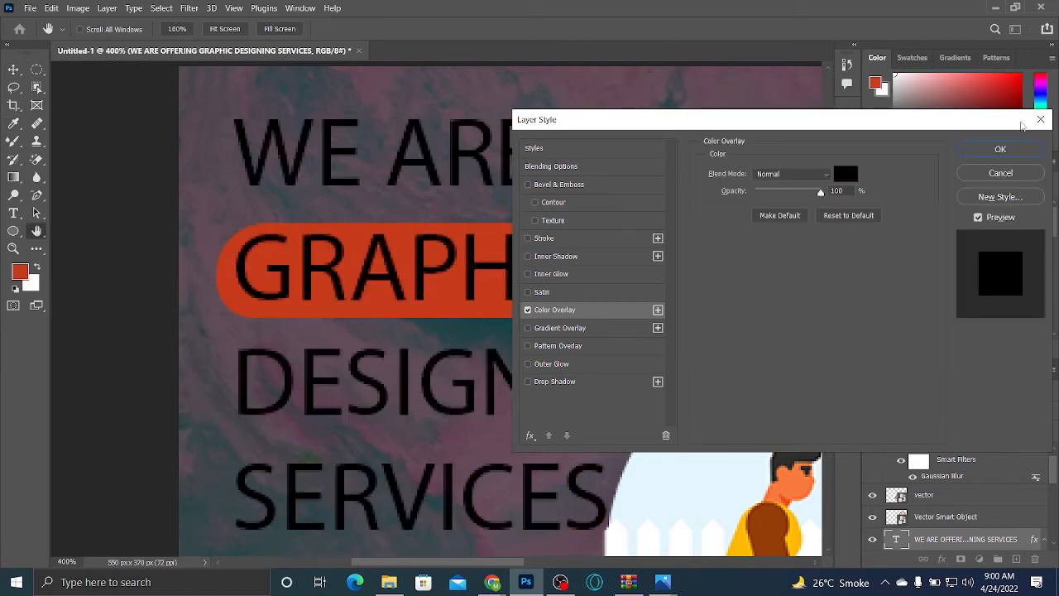
{"action": "left_click", "coordinate": [566, 328]}
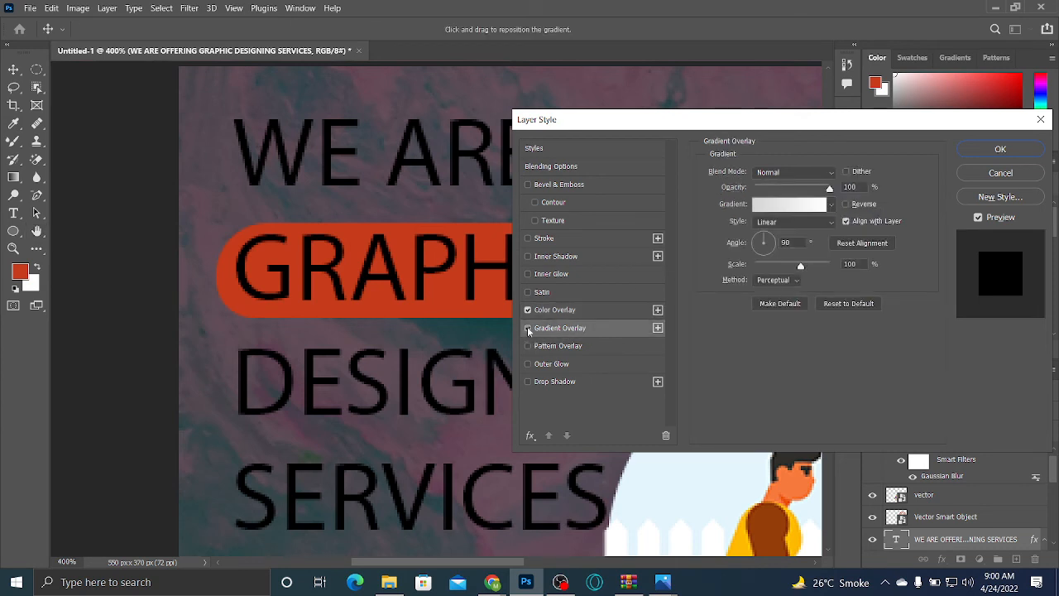
{"action": "left_click", "coordinate": [529, 331]}
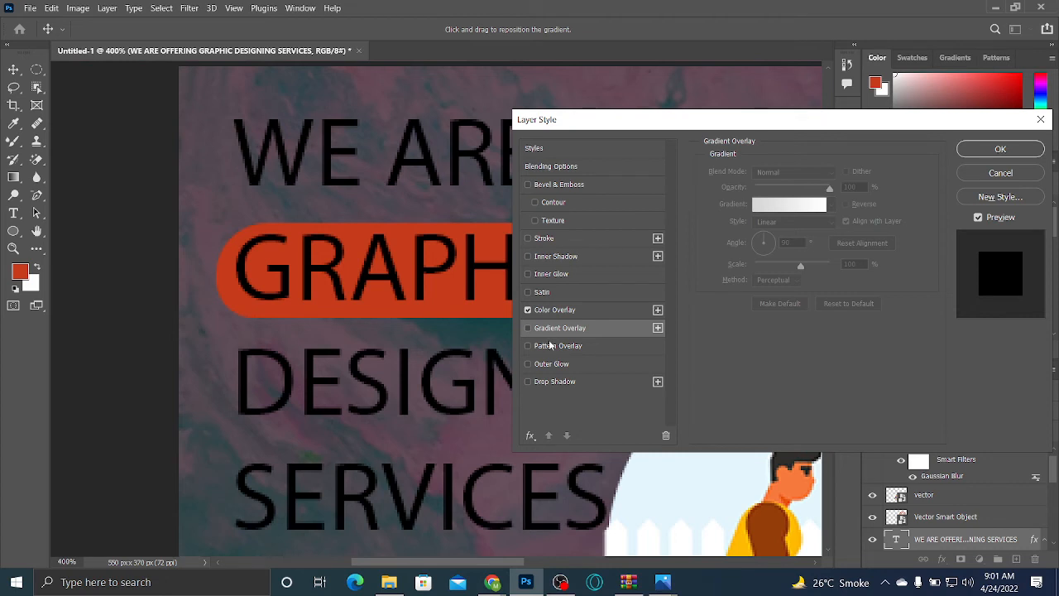
Enable Outer Glow on the headline text with 100% opacity and Normal blend mode
{"action": "left_click", "coordinate": [552, 365]}
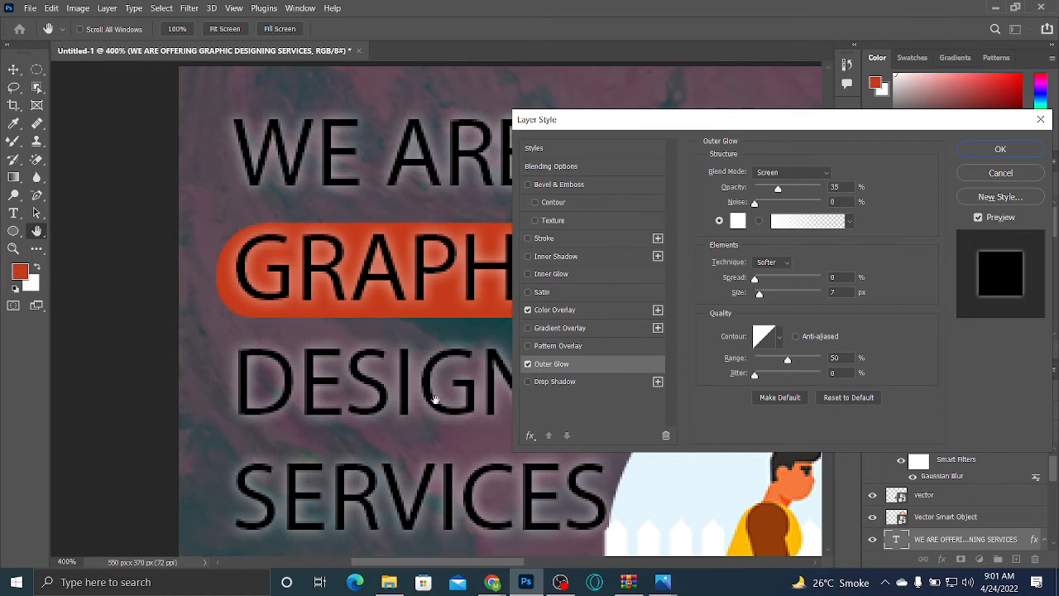
{"action": "left_click", "coordinate": [528, 365]}
{"action": "left_click", "coordinate": [528, 365]}
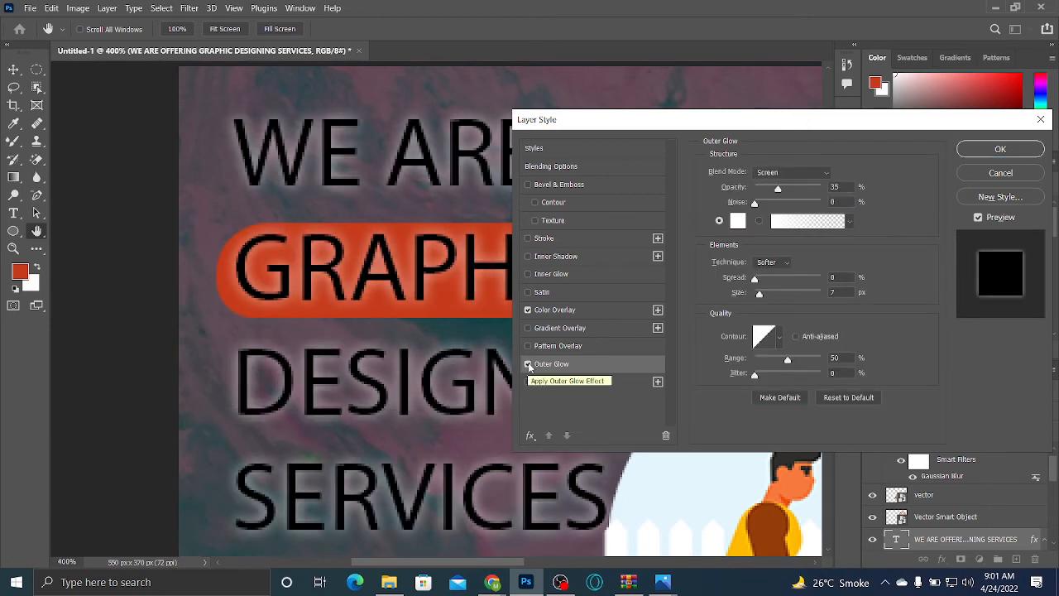
{"action": "left_click_drag", "start_coordinate": [779, 188], "coordinate": [833, 190]}
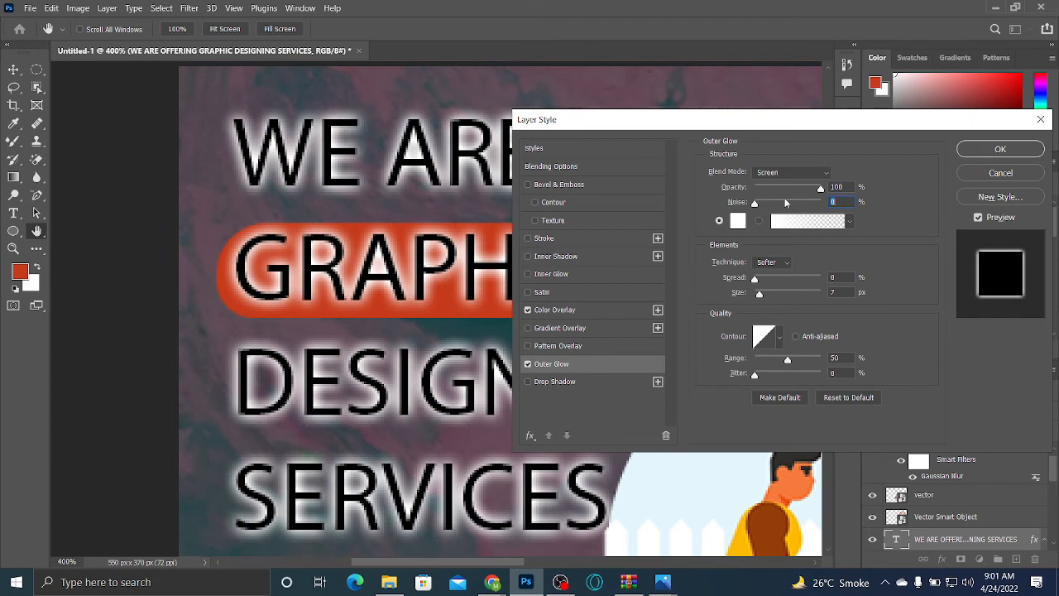
{"action": "left_click", "coordinate": [793, 175]}
{"action": "left_click", "coordinate": [793, 175]}
{"action": "left_click", "coordinate": [792, 176]}
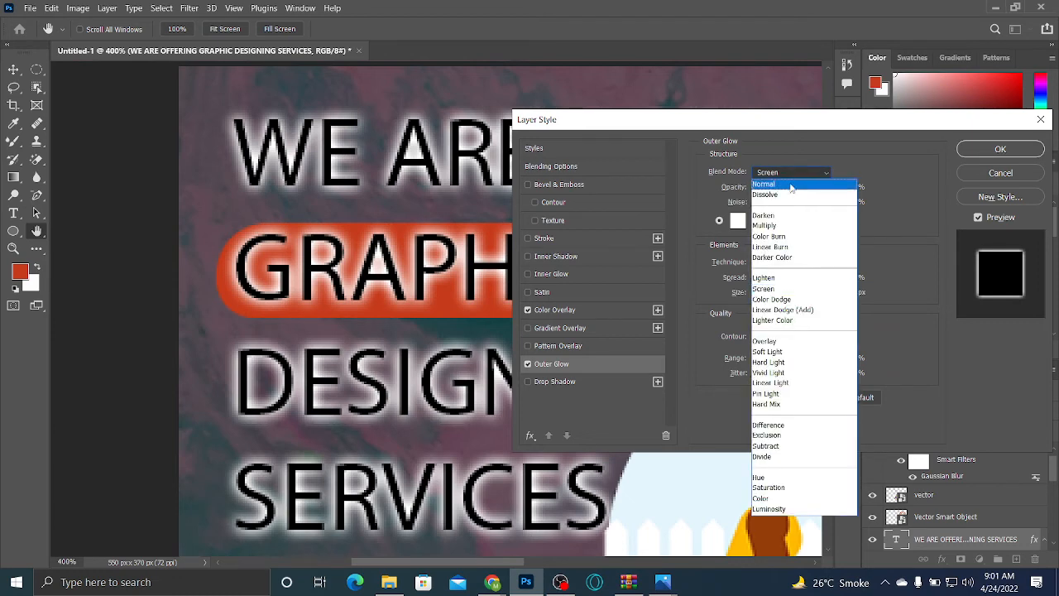
{"action": "left_click", "coordinate": [792, 184]}
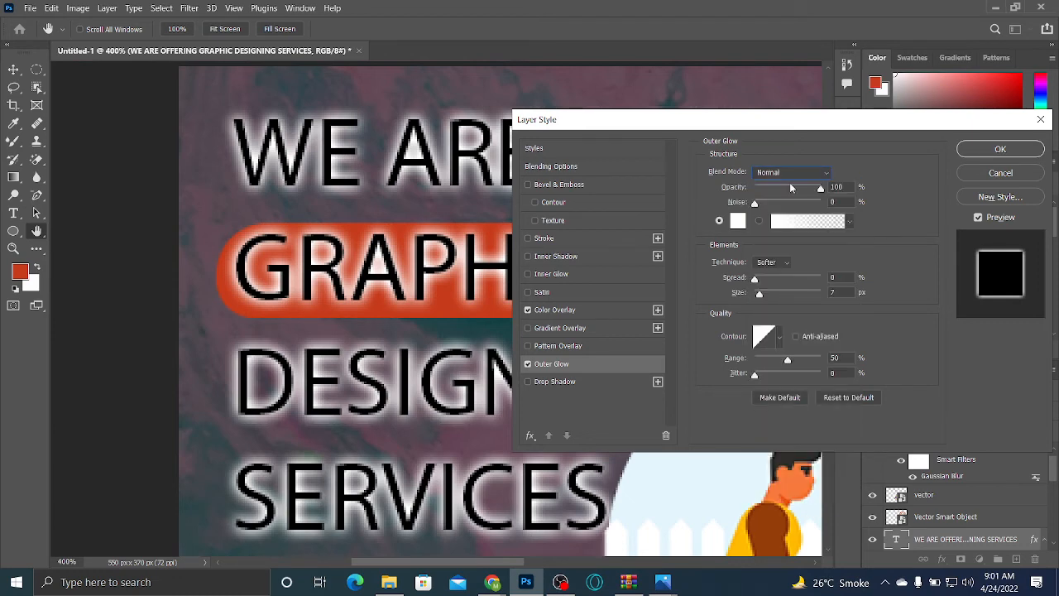
Set the headline's Outer Glow size to 3 px and its range to 21%
{"action": "mouse_move", "coordinate": [756, 279]}
{"action": "left_mouse_down"}
{"action": "mouse_move", "coordinate": [780, 279]}
{"action": "mouse_move", "coordinate": [742, 281]}
{"action": "mouse_move", "coordinate": [757, 294]}
{"action": "left_mouse_up"}
{"action": "left_click", "coordinate": [758, 294]}
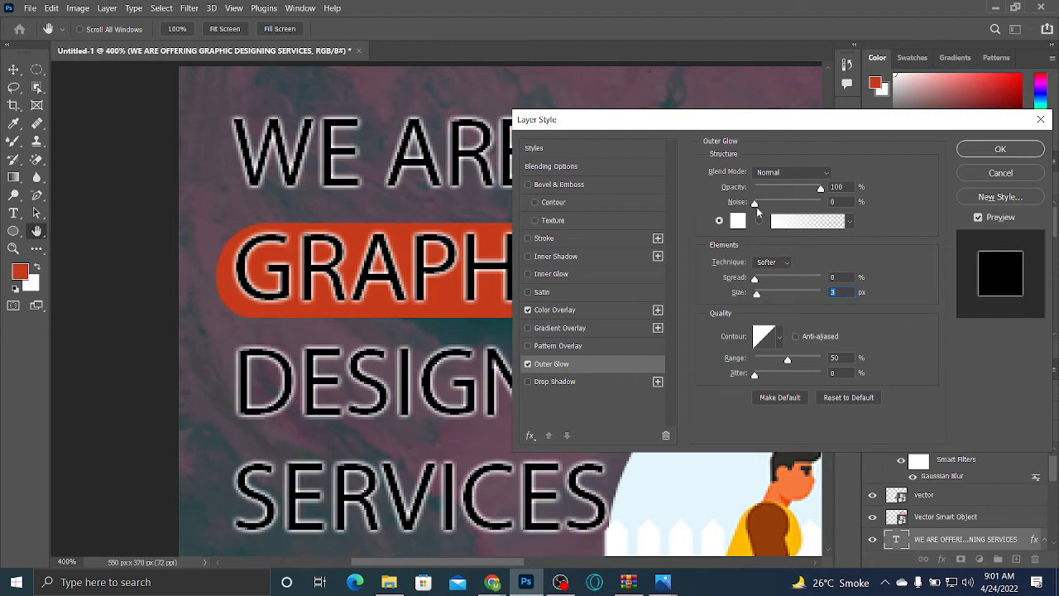
{"action": "left_click_drag", "start_coordinate": [790, 359], "coordinate": [768, 364]}
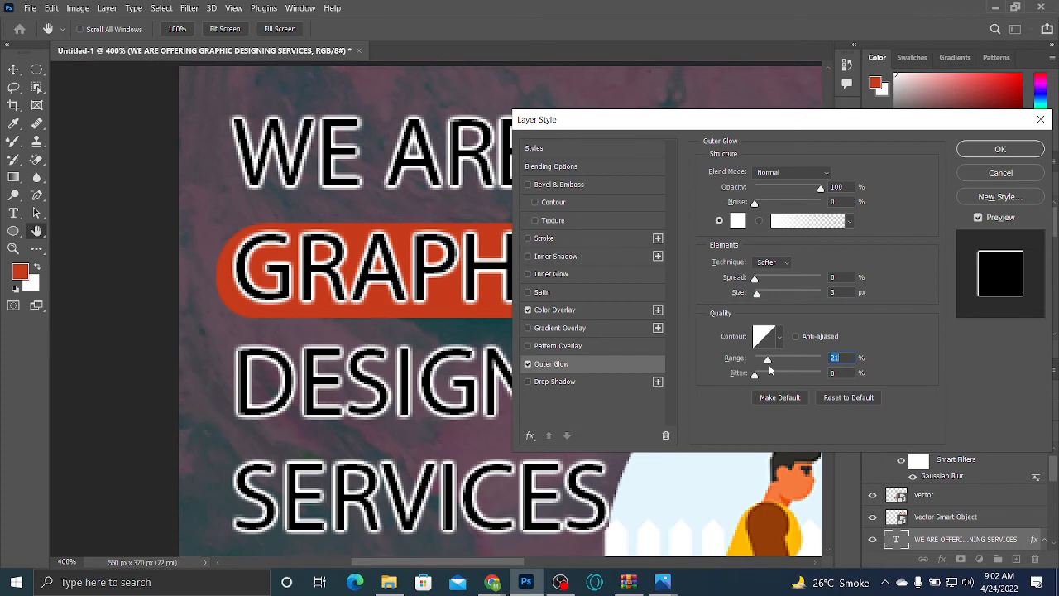
Try the Outer Glow blend modes Dissolve, Darken, Color Burn, Screen and Linear Dodge (Add) on the headline
{"action": "left_click", "coordinate": [760, 172]}
{"action": "left_click", "coordinate": [762, 192]}
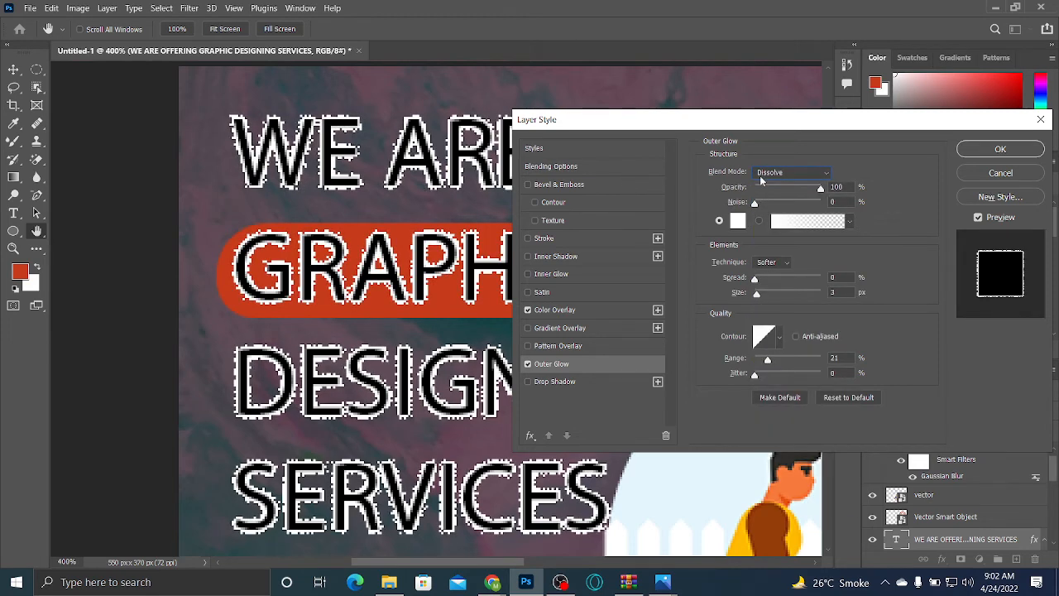
{"action": "left_click", "coordinate": [760, 172]}
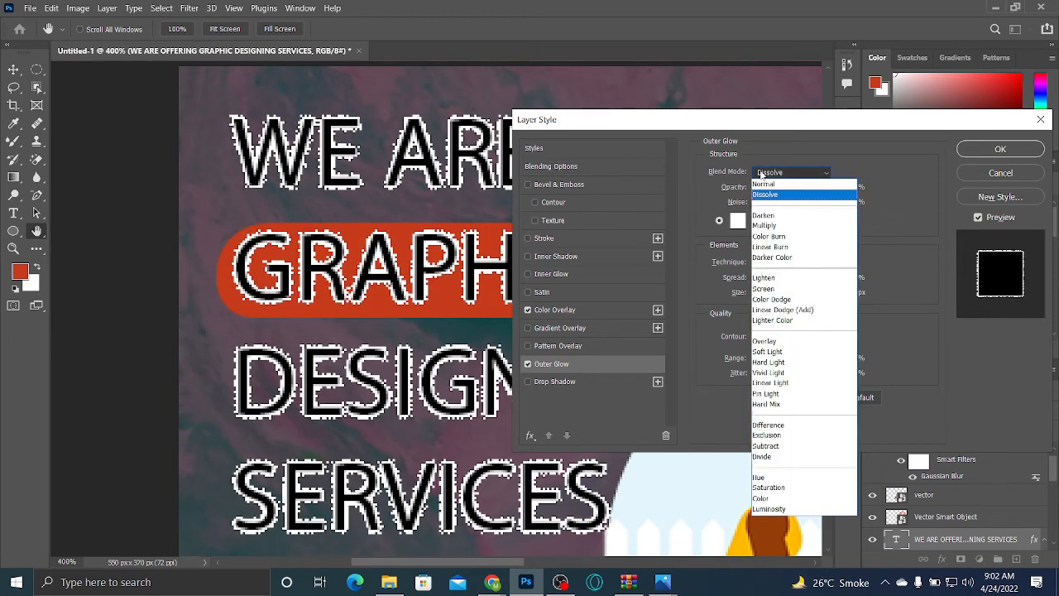
{"action": "left_click", "coordinate": [788, 216]}
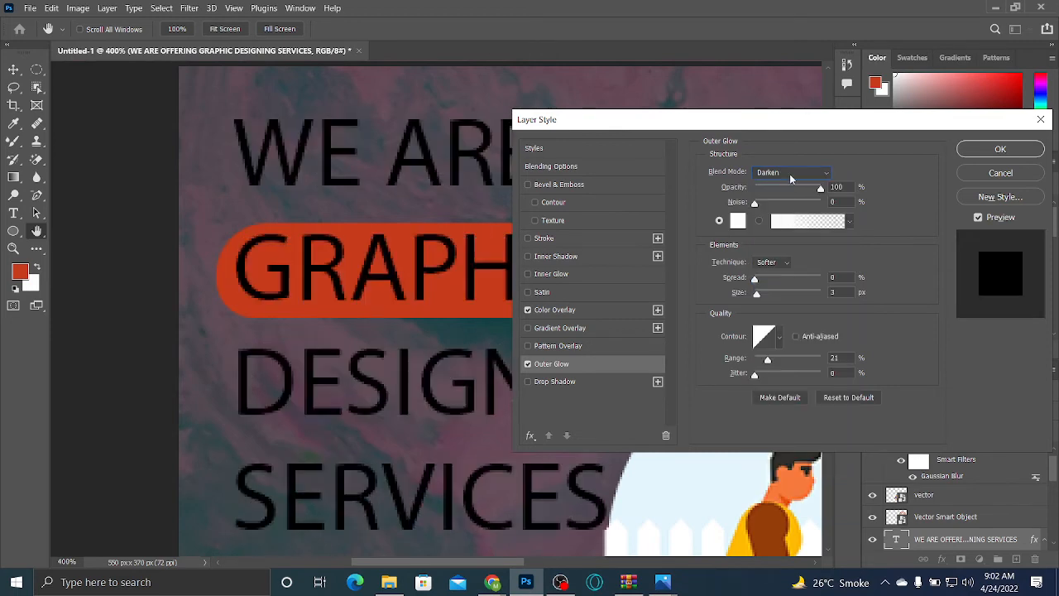
{"action": "left_click", "coordinate": [791, 179]}
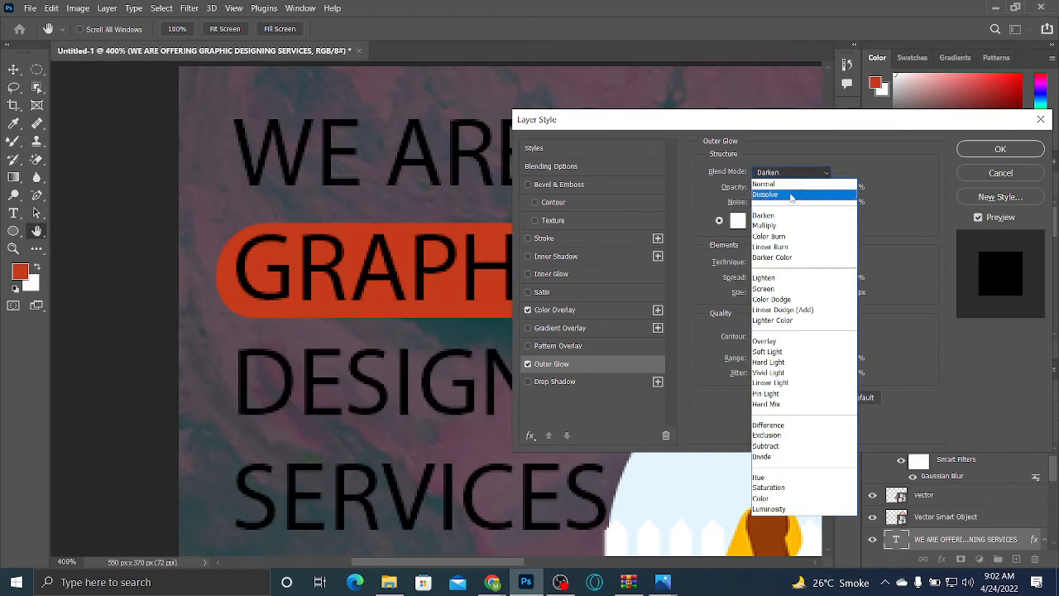
{"action": "left_click", "coordinate": [800, 238]}
{"action": "left_click", "coordinate": [797, 174]}
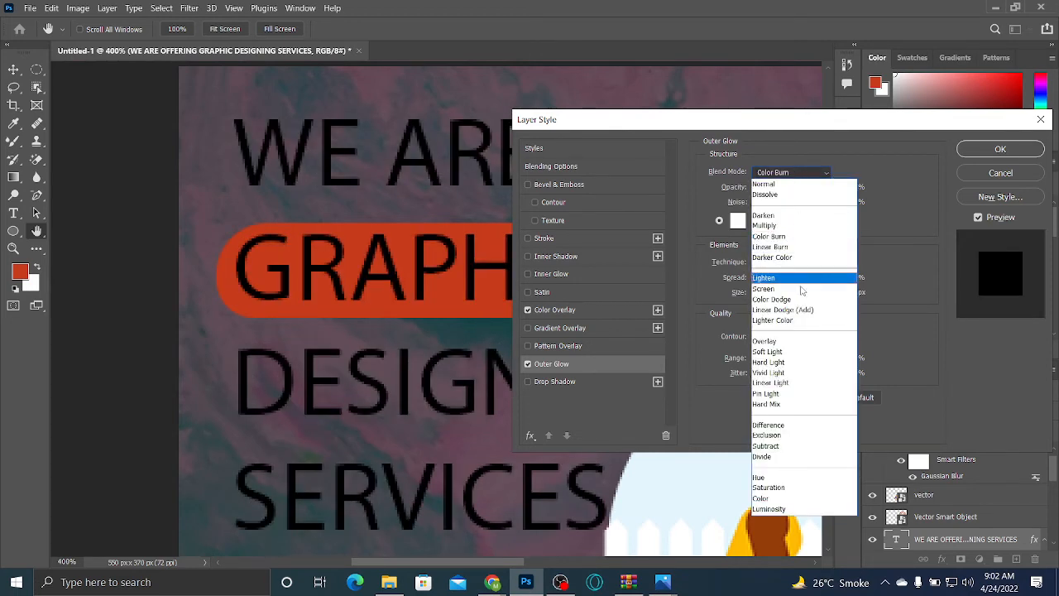
{"action": "left_click", "coordinate": [798, 285]}
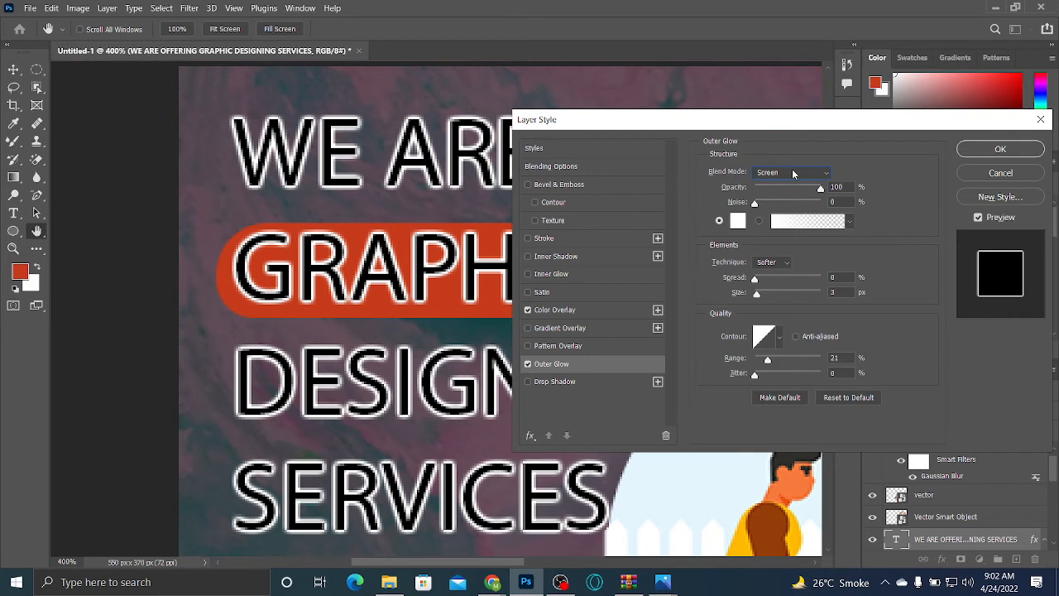
{"action": "left_click", "coordinate": [793, 174]}
{"action": "left_click", "coordinate": [816, 313]}
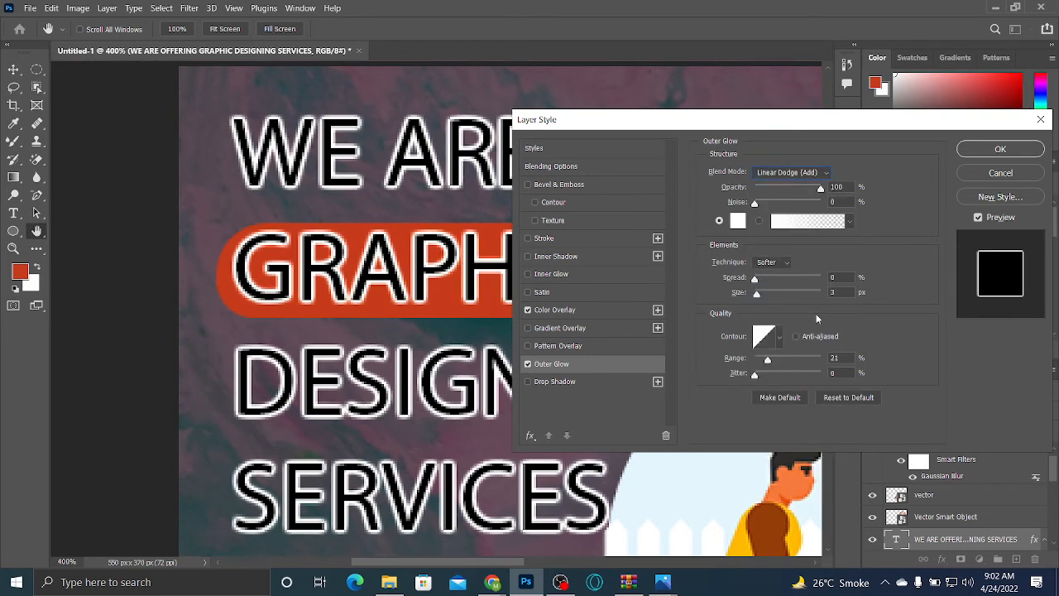
Compare the Outer Glow in Soft Light, Linear Light, Difference, Subtract, Color and Divide blend modes, and return it to Normal
{"action": "left_click", "coordinate": [804, 175]}
{"action": "left_click", "coordinate": [797, 352]}
{"action": "left_click", "coordinate": [793, 173]}
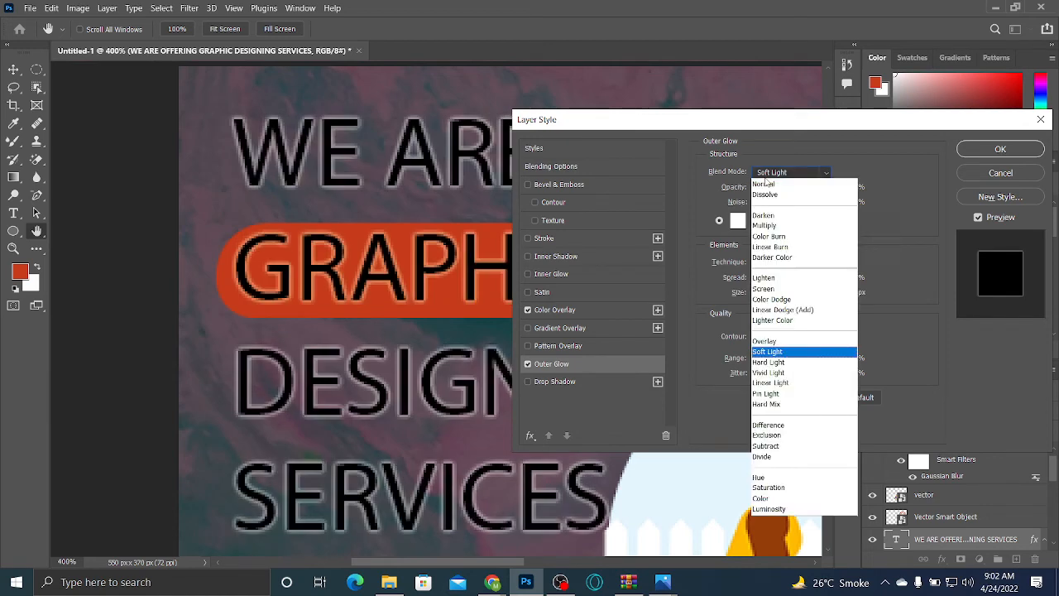
{"action": "left_click", "coordinate": [790, 383]}
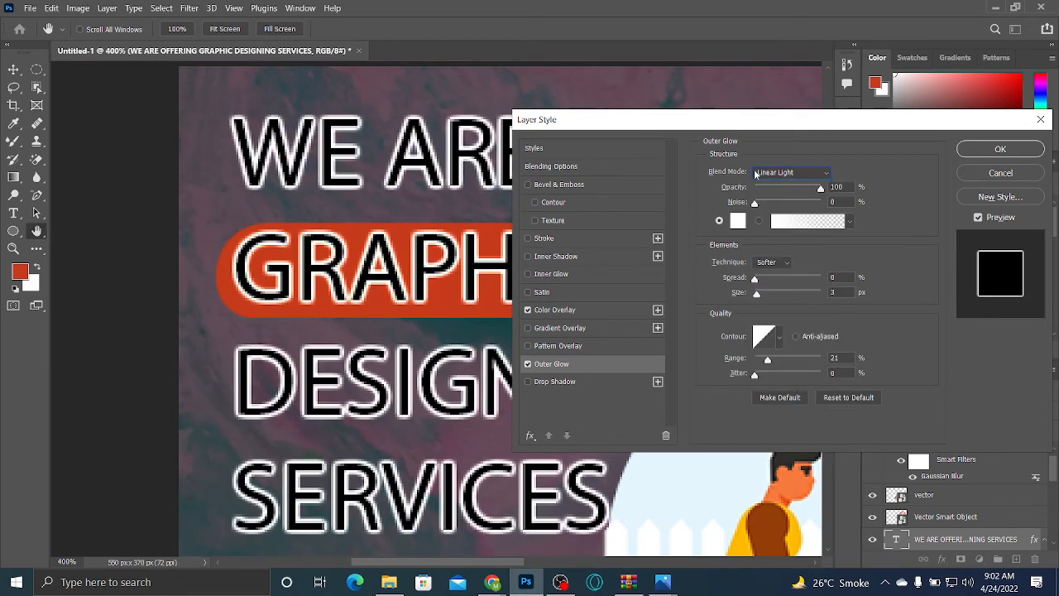
{"action": "left_click", "coordinate": [758, 174]}
{"action": "left_click", "coordinate": [784, 425]}
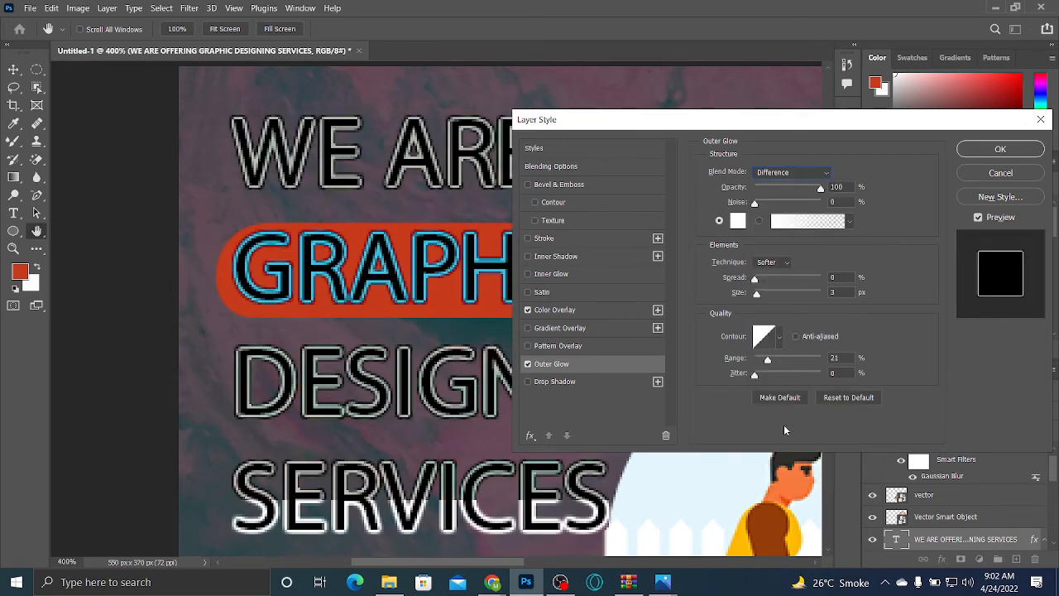
{"action": "left_click", "coordinate": [789, 173]}
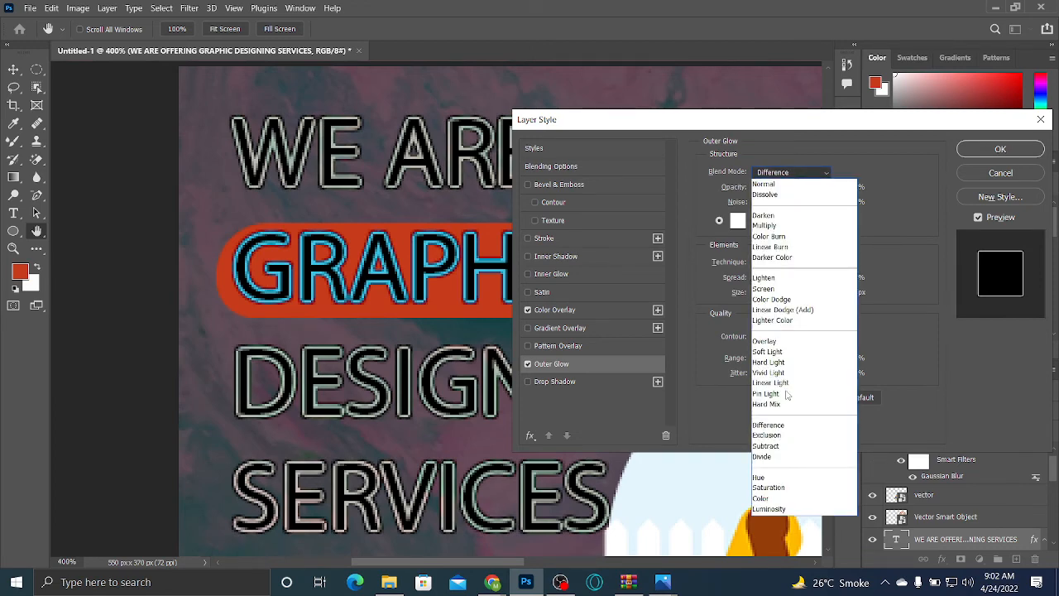
{"action": "left_click", "coordinate": [786, 445]}
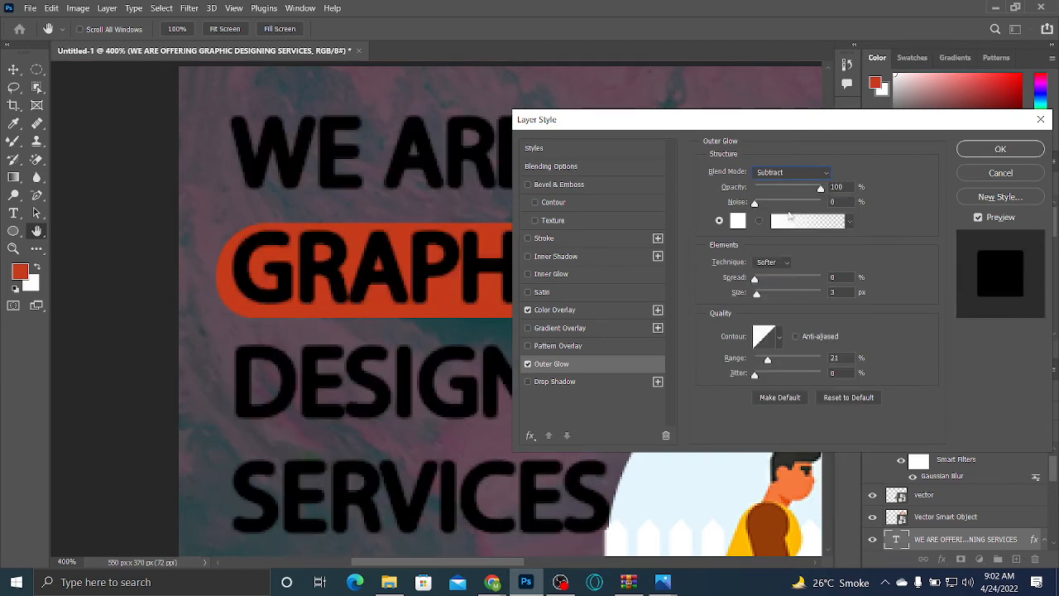
{"action": "left_click", "coordinate": [774, 173]}
{"action": "left_click", "coordinate": [811, 498]}
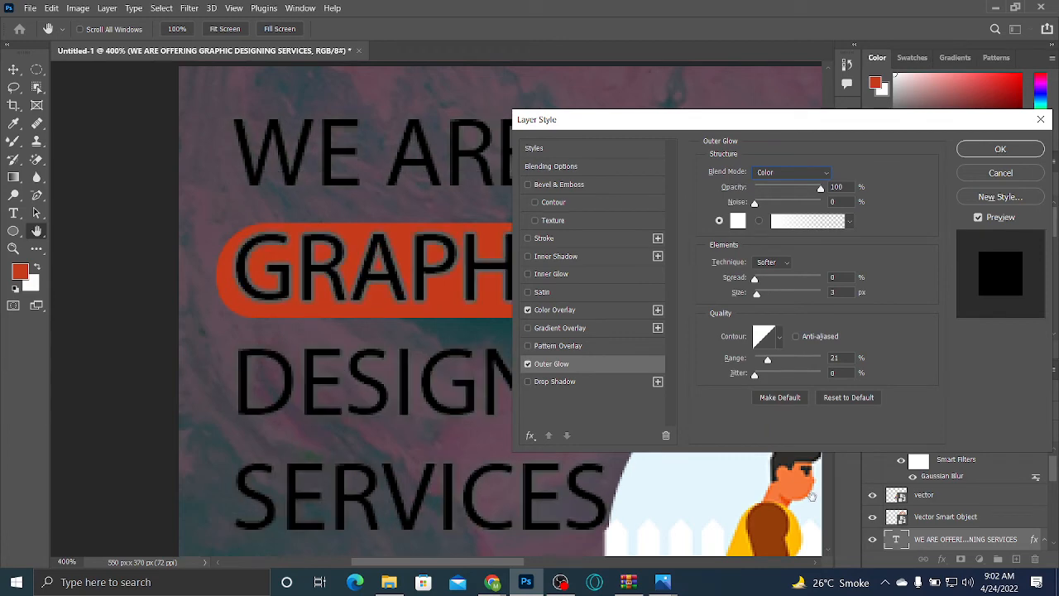
{"action": "left_click", "coordinate": [768, 174]}
{"action": "left_click", "coordinate": [770, 456]}
{"action": "left_click", "coordinate": [783, 173]}
{"action": "left_click", "coordinate": [783, 182]}
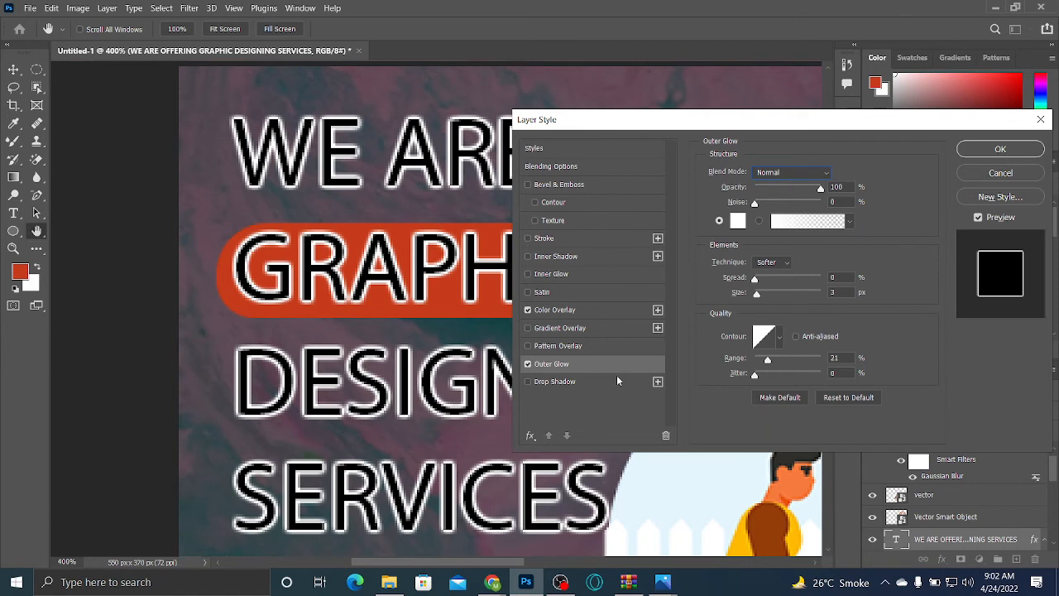
Add a Drop Shadow with 100% opacity to the headline text, and turn off its Outer Glow and Color Overlay
{"action": "left_click", "coordinate": [545, 382]}
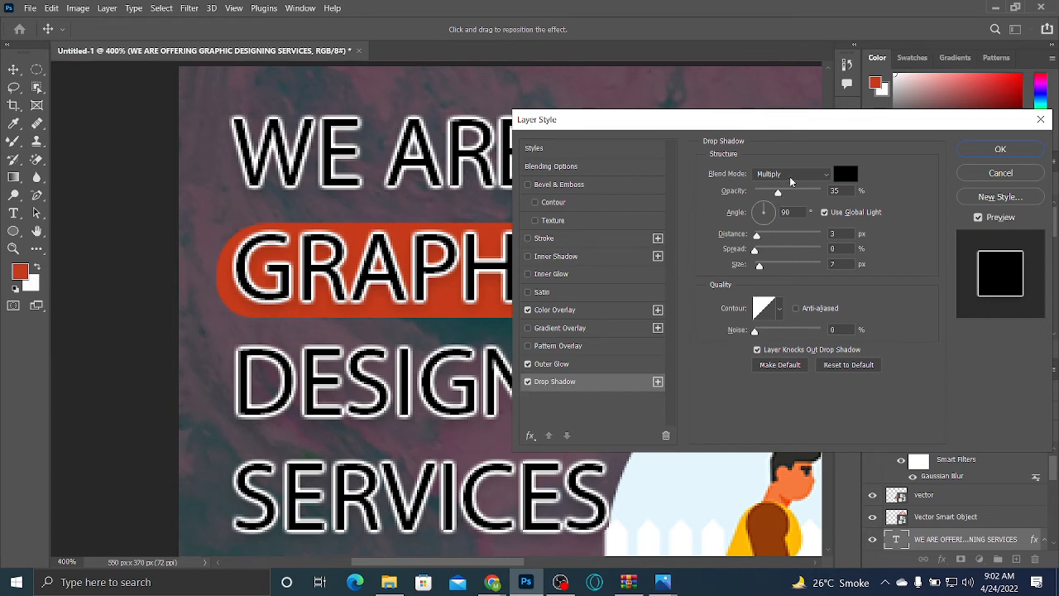
{"action": "left_click_drag", "start_coordinate": [778, 192], "coordinate": [873, 198]}
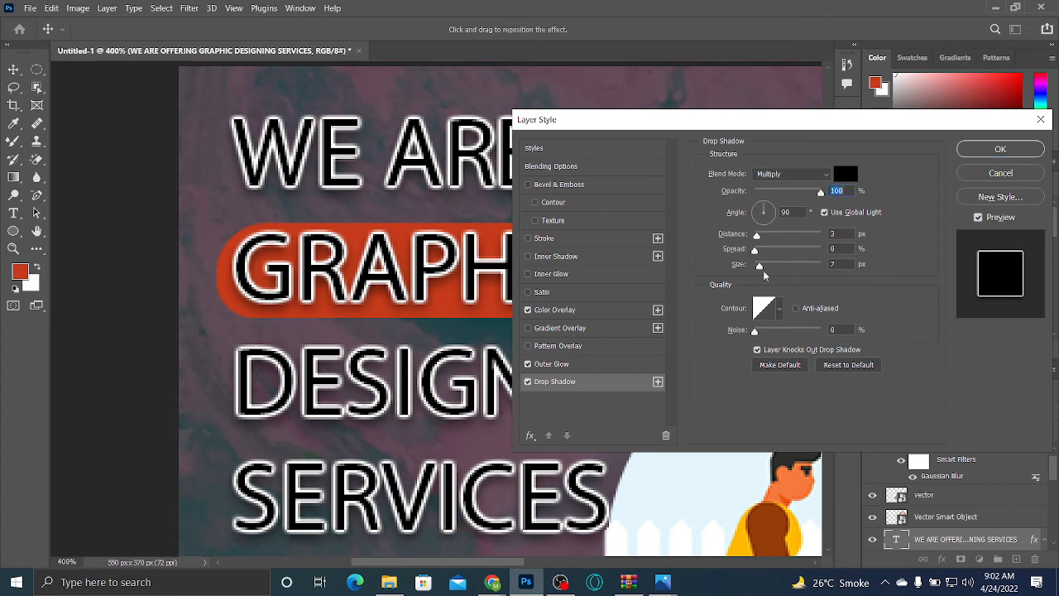
{"action": "left_click", "coordinate": [529, 364]}
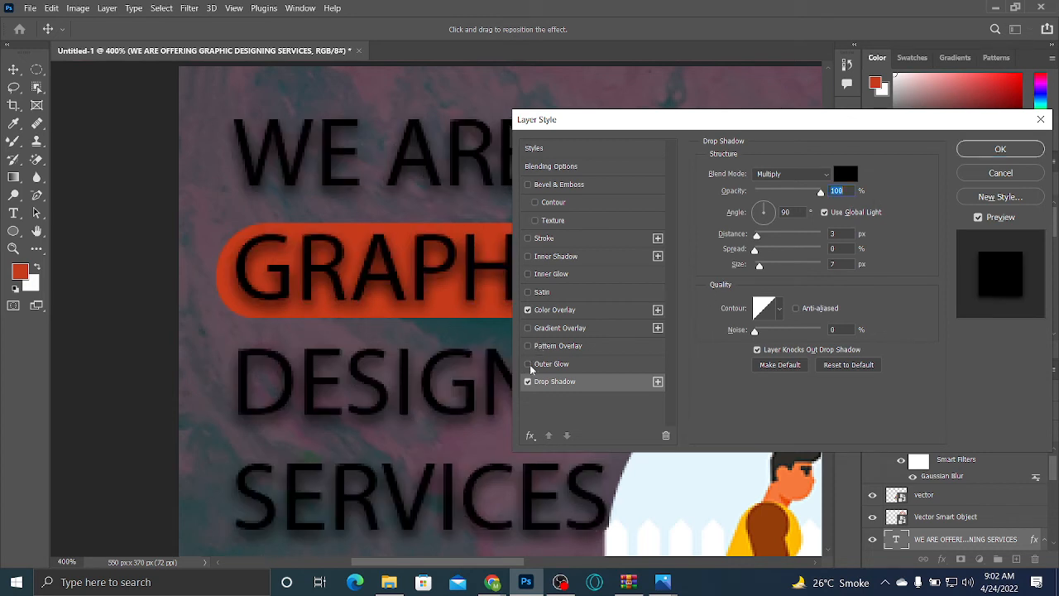
{"action": "left_click", "coordinate": [528, 311]}
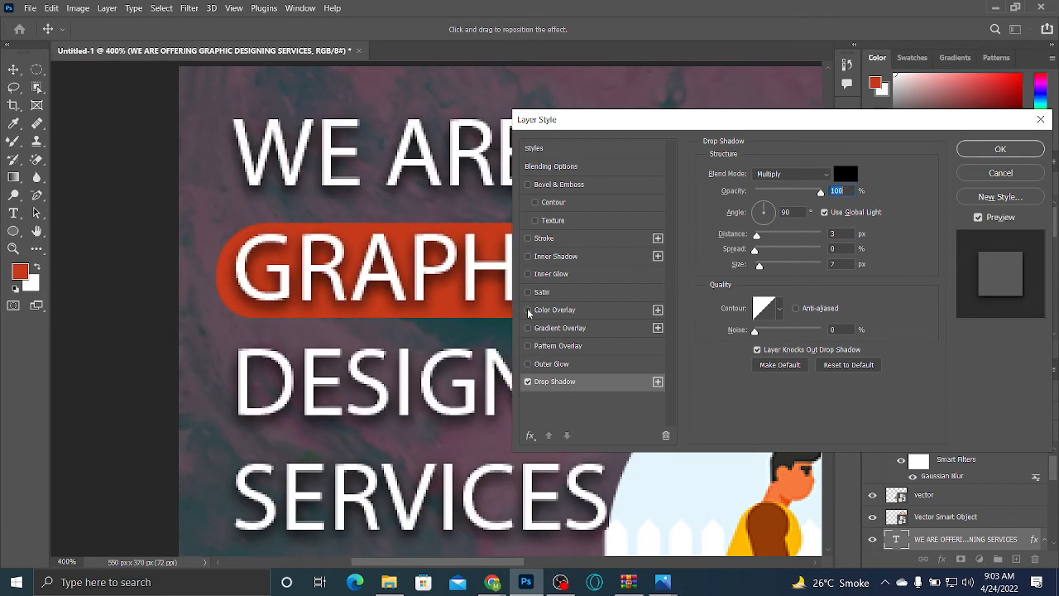
Compare the headline with and without its Drop Shadow, and set the shadow to 6 px distance, 32% spread and 4 px size
{"action": "left_click", "coordinate": [528, 382]}
{"action": "left_click", "coordinate": [527, 383]}
{"action": "left_click_drag", "start_coordinate": [755, 235], "coordinate": [777, 253]}
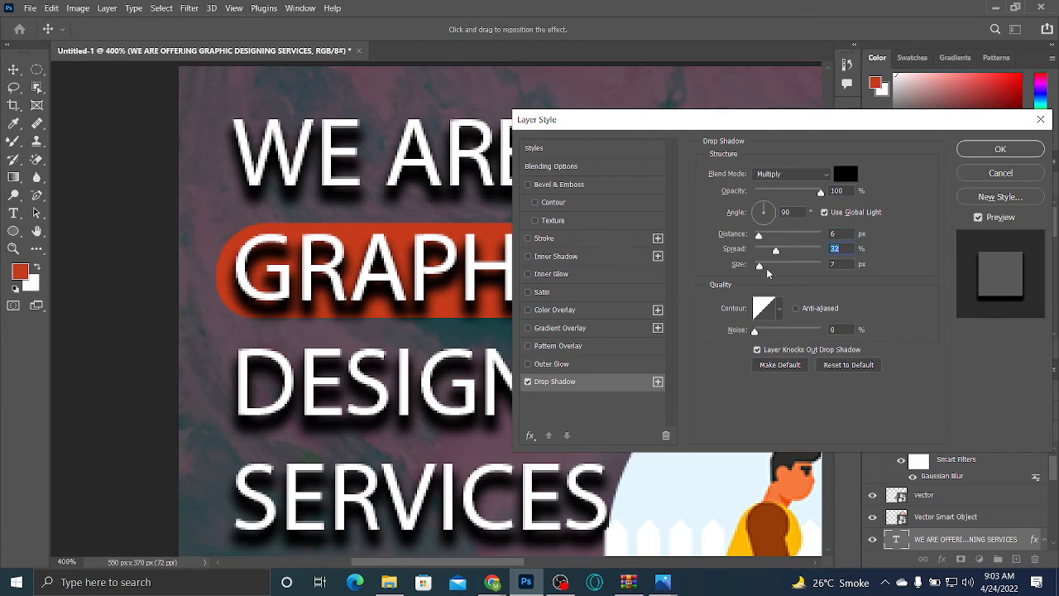
{"action": "mouse_move", "coordinate": [761, 266]}
{"action": "left_mouse_down"}
{"action": "mouse_move", "coordinate": [771, 267]}
{"action": "mouse_move", "coordinate": [759, 274]}
{"action": "left_mouse_up"}
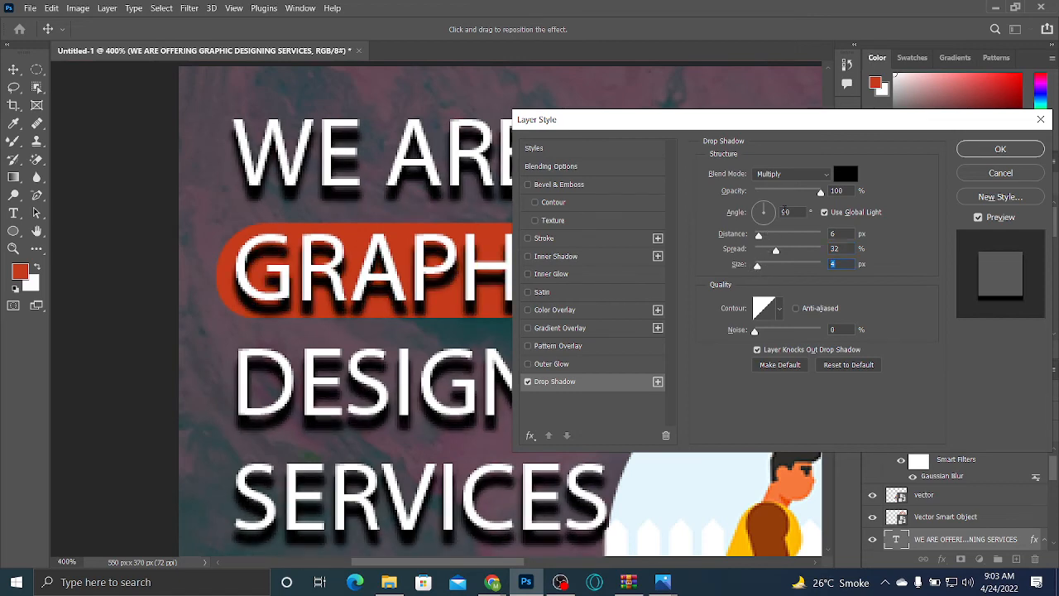
{"action": "left_click_drag", "start_coordinate": [819, 128], "coordinate": [976, 181]}
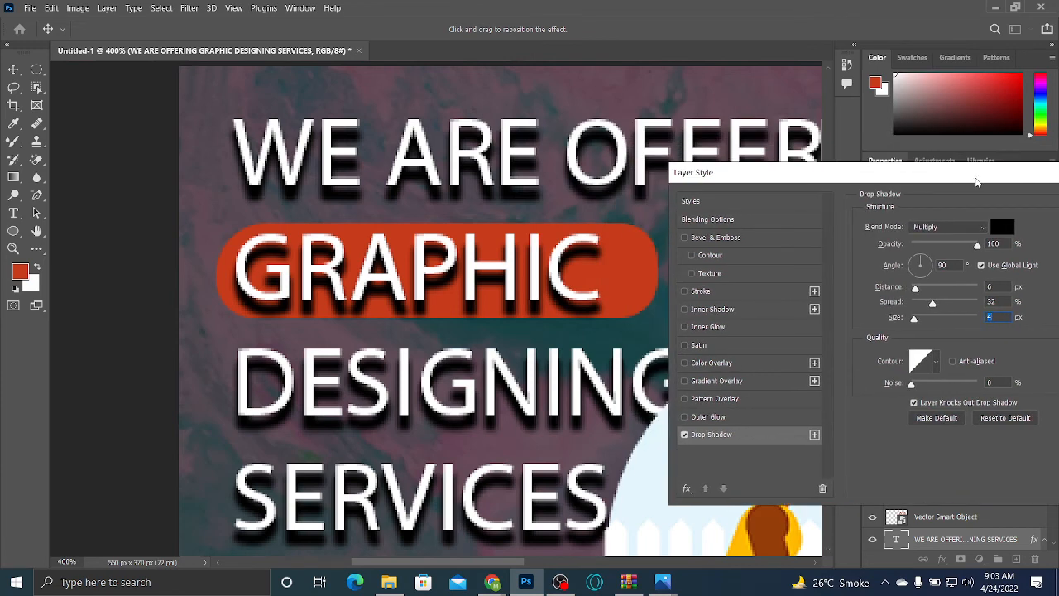
{"action": "left_click_drag", "start_coordinate": [977, 181], "coordinate": [769, 181]}
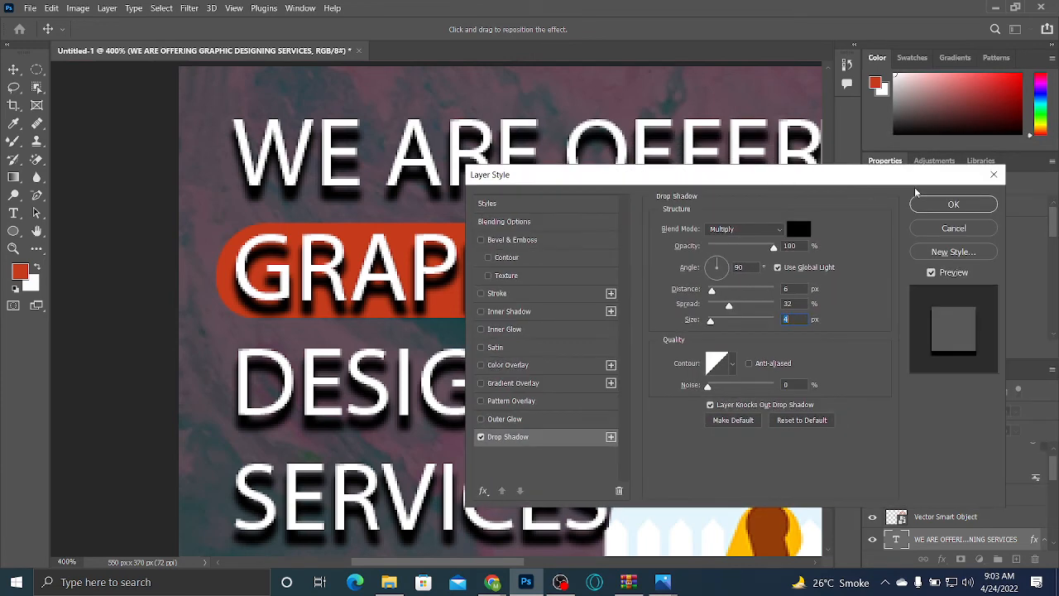
Apply the Drop Shadow settings to the headline and bring the whole banner into view
{"action": "left_click", "coordinate": [946, 206]}
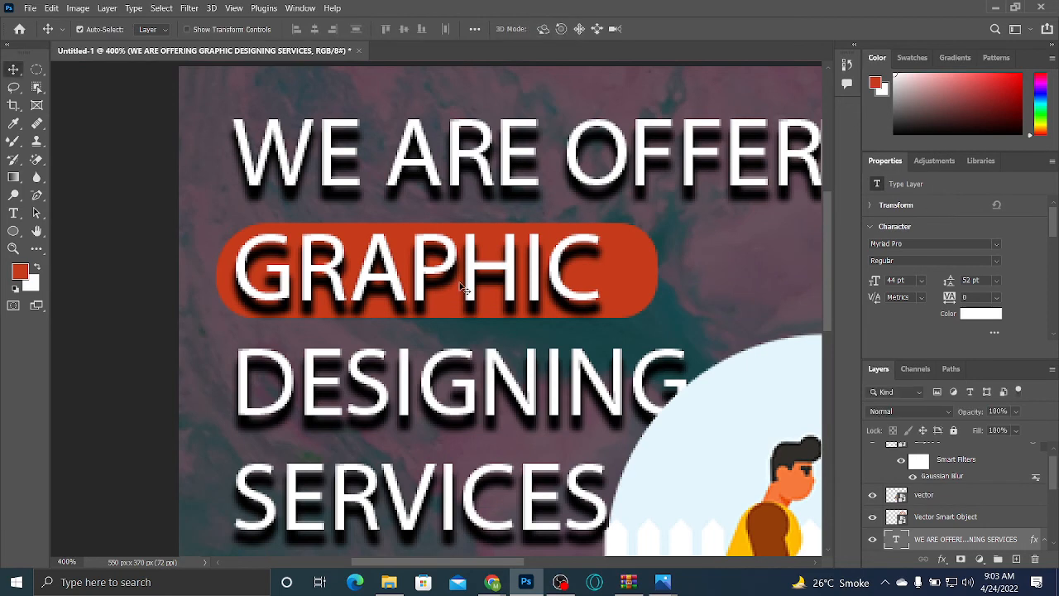
{"action": "key", "text": "ctrl+minus"}
{"action": "key", "text": "ctrl+minus"}
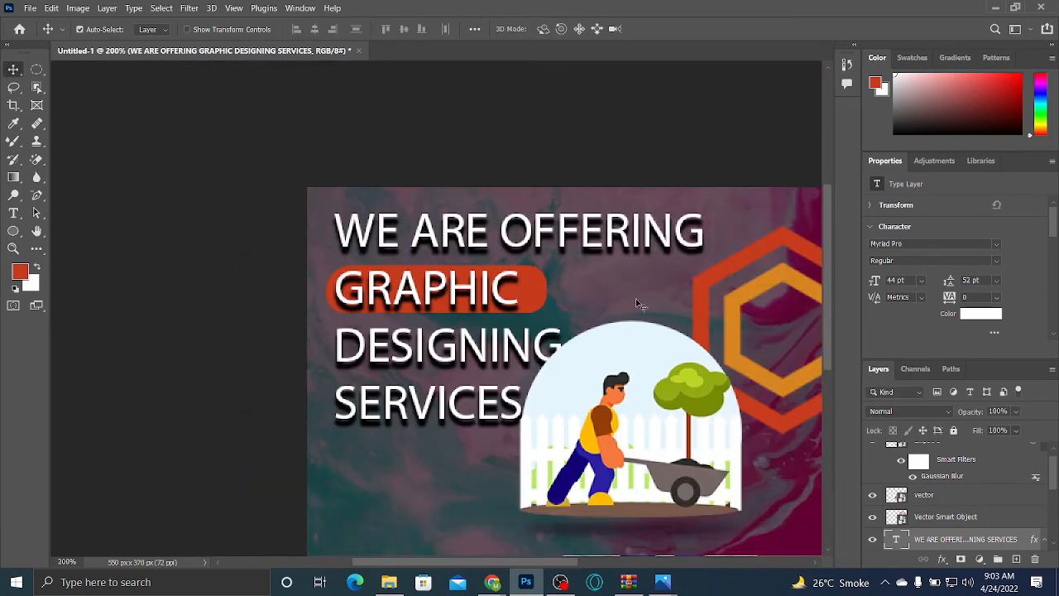
{"action": "left_click_drag", "start_coordinate": [636, 297], "coordinate": [498, 258]}
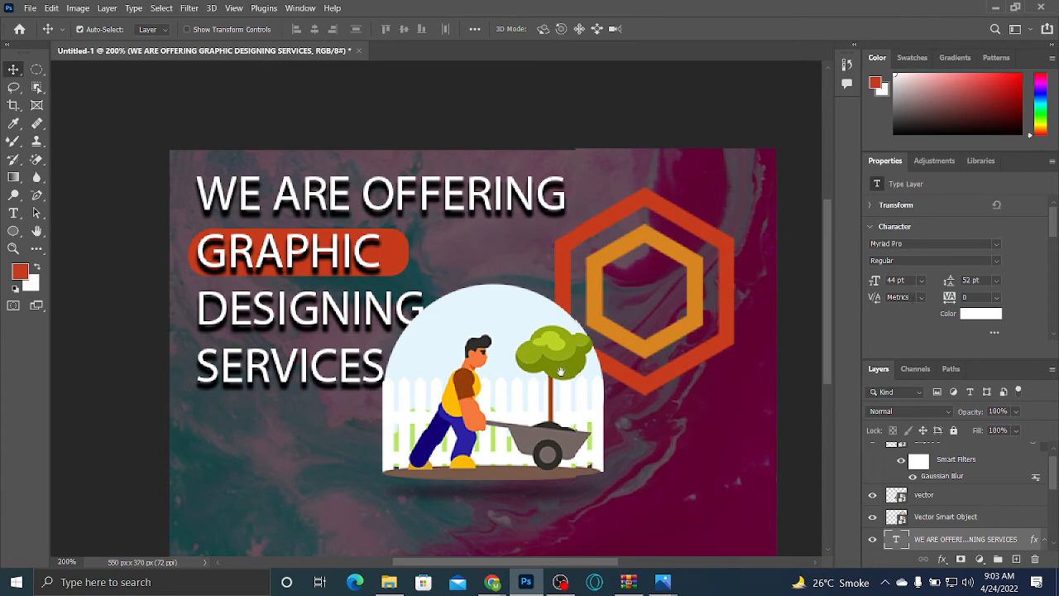
{"action": "left_click_drag", "start_coordinate": [568, 396], "coordinate": [544, 344]}
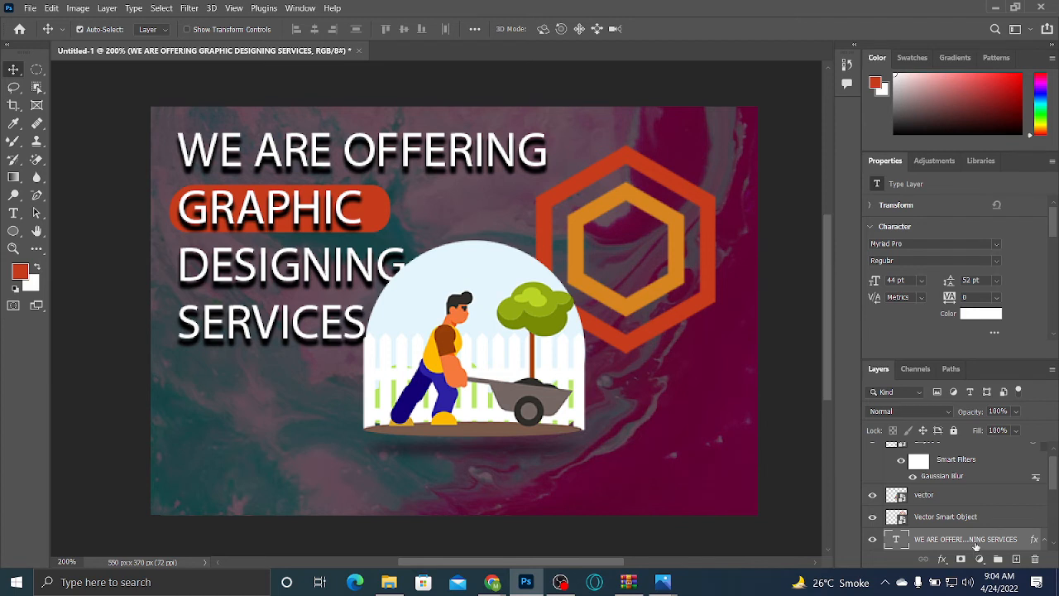
{"action": "right_click", "coordinate": [937, 544]}
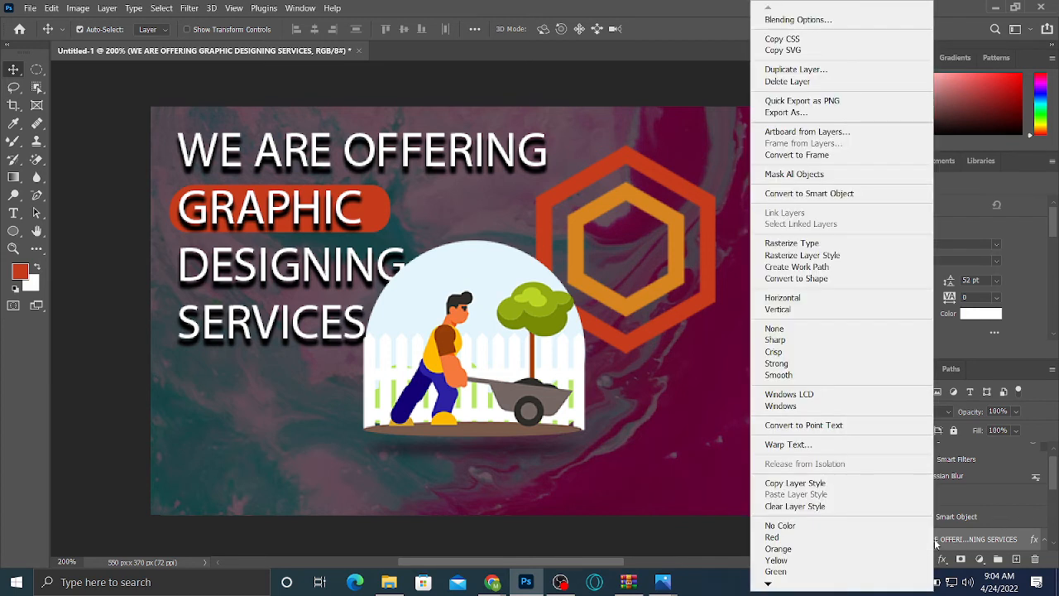
{"action": "left_click", "coordinate": [805, 23]}
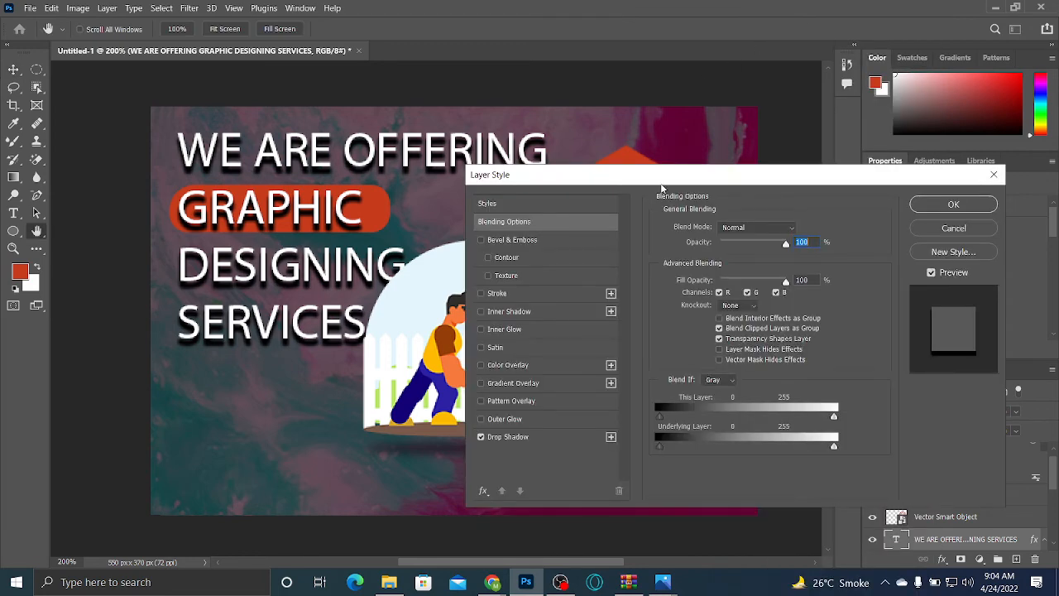
{"action": "left_click_drag", "start_coordinate": [662, 186], "coordinate": [468, 192]}
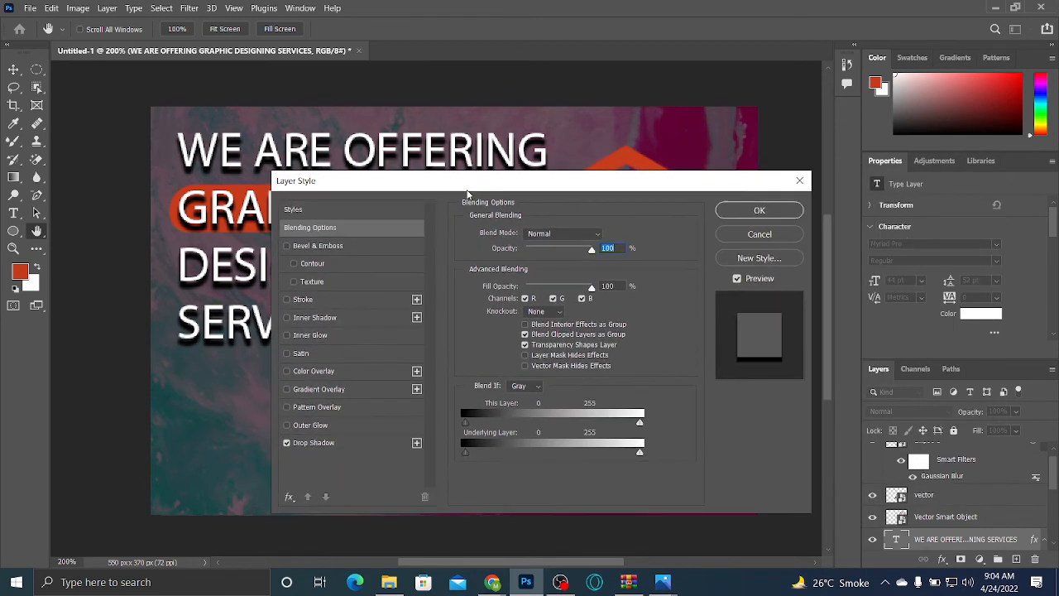
{"action": "left_click", "coordinate": [800, 180]}
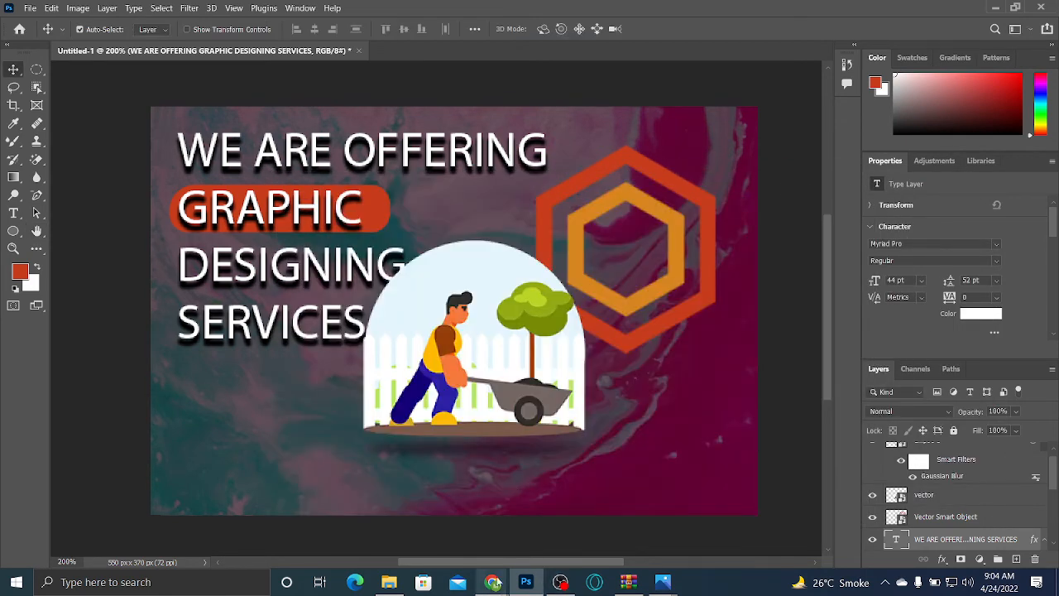
Switch to Chrome and close the Freepik graphics search page, keeping the meeting and the new tab open
{"action": "mouse_move", "coordinate": [493, 582]}
{"action": "left_click", "coordinate": [472, 480]}
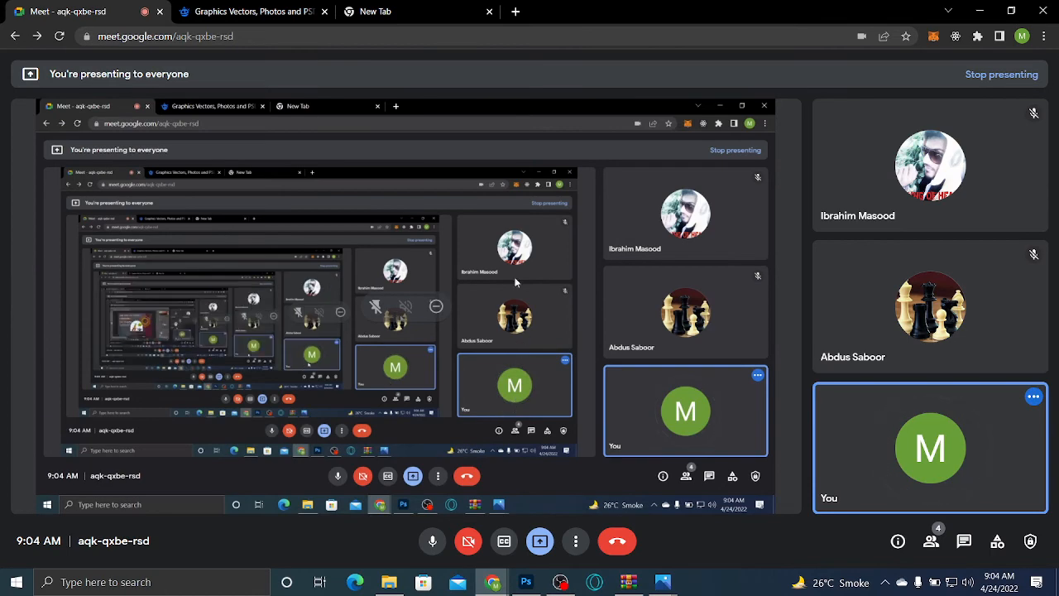
{"action": "left_click", "coordinate": [310, 6]}
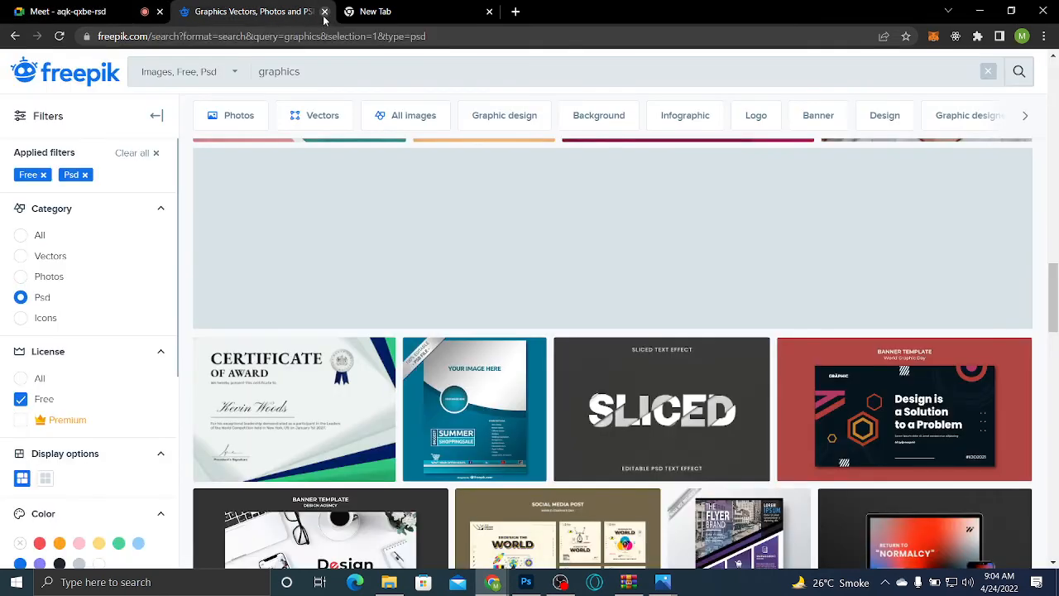
{"action": "left_click", "coordinate": [325, 12]}
{"action": "left_click", "coordinate": [146, 8]}
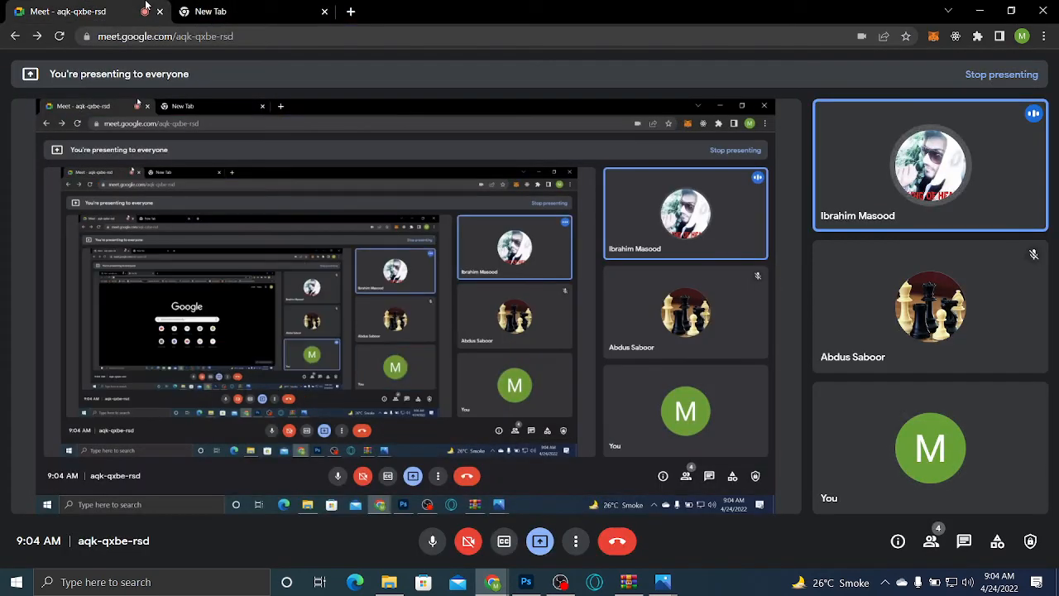
{"action": "left_click", "coordinate": [257, 7]}
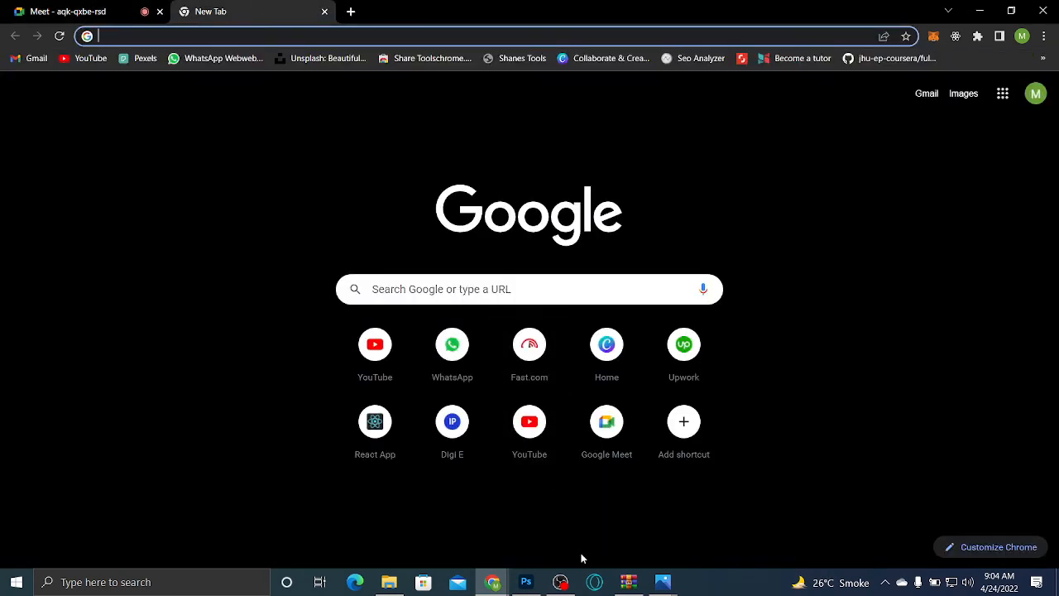
View the sports wear poster in Photos, and close the world-graphics-day-banner-template.zip archive in WinRAR
{"action": "mouse_move", "coordinate": [660, 586]}
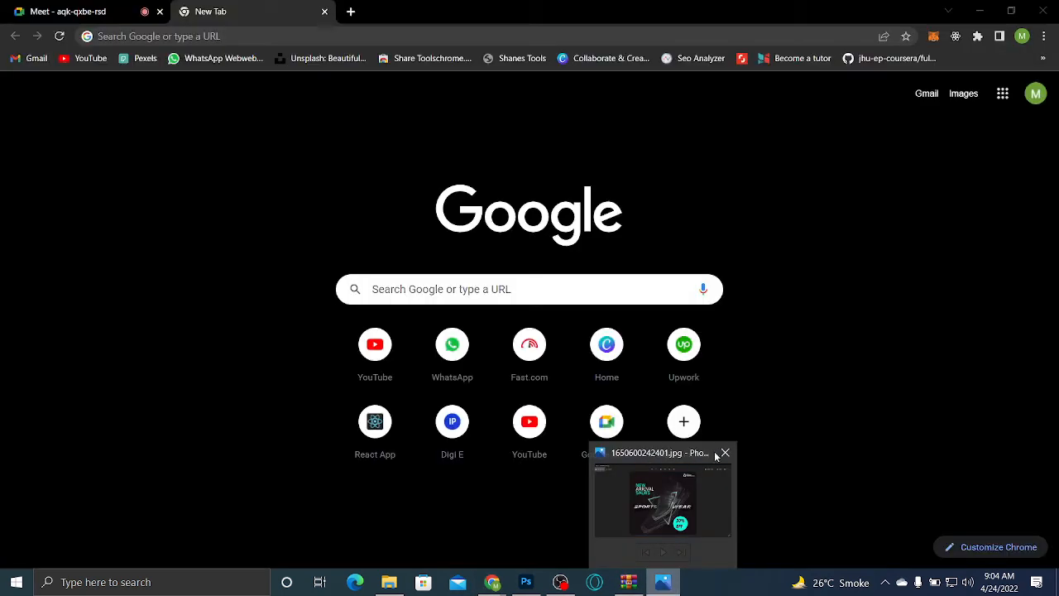
{"action": "left_click", "coordinate": [720, 458]}
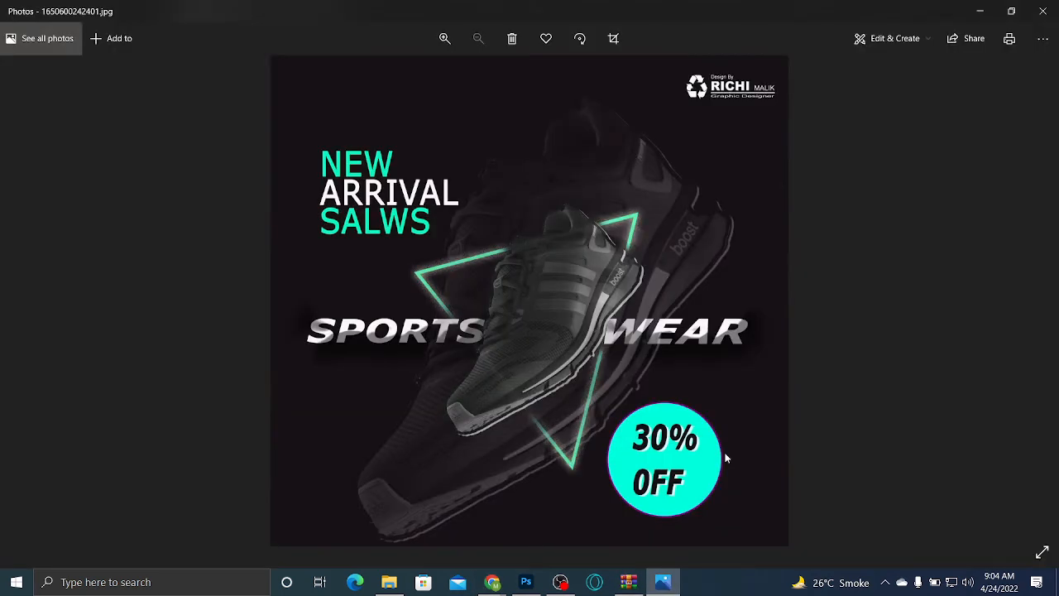
{"action": "left_click", "coordinate": [526, 582]}
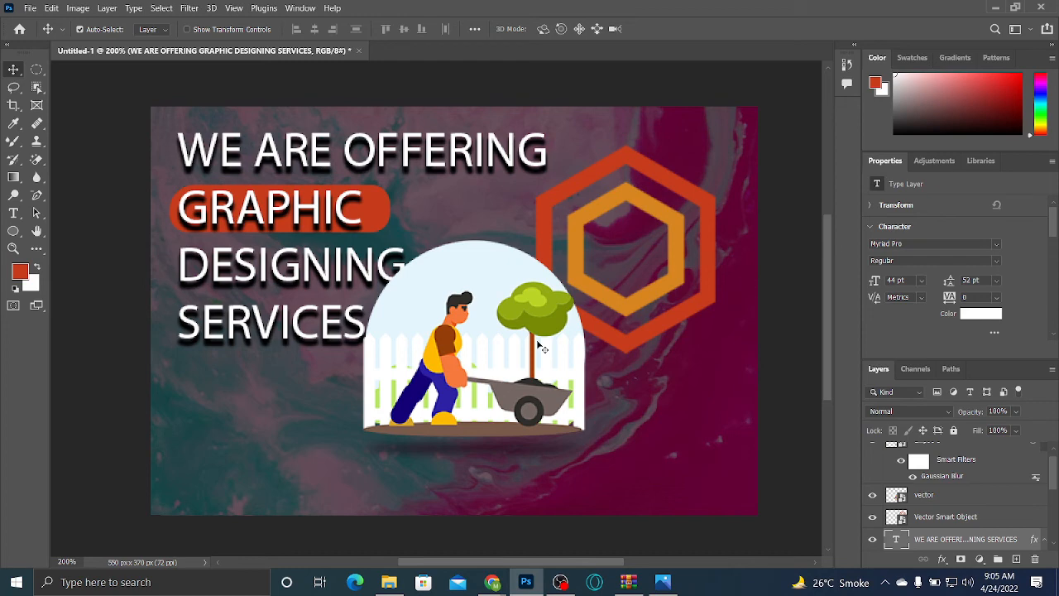
{"action": "left_click", "coordinate": [663, 582]}
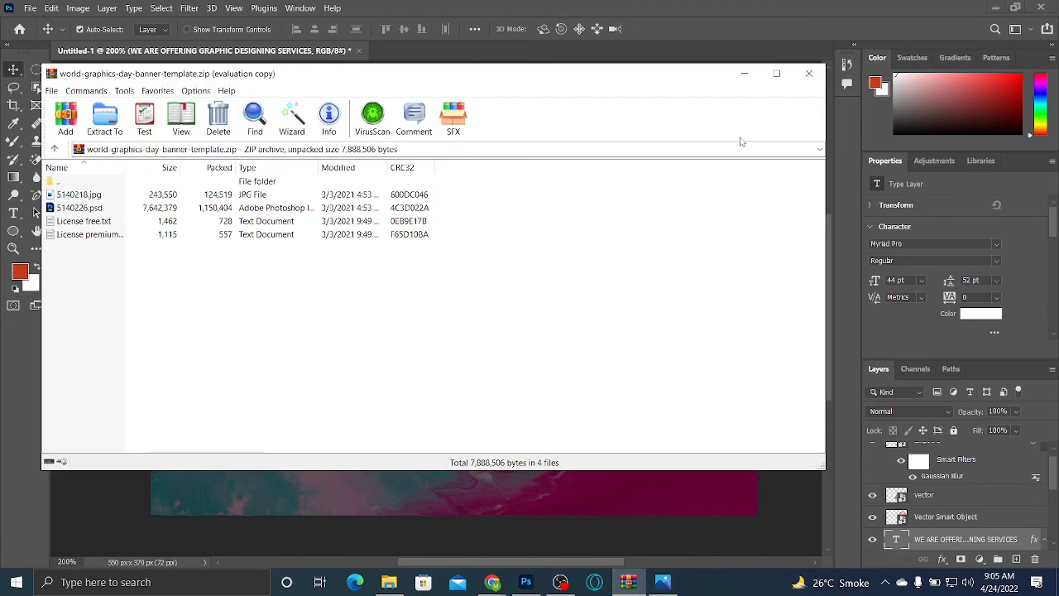
{"action": "left_click", "coordinate": [810, 73]}
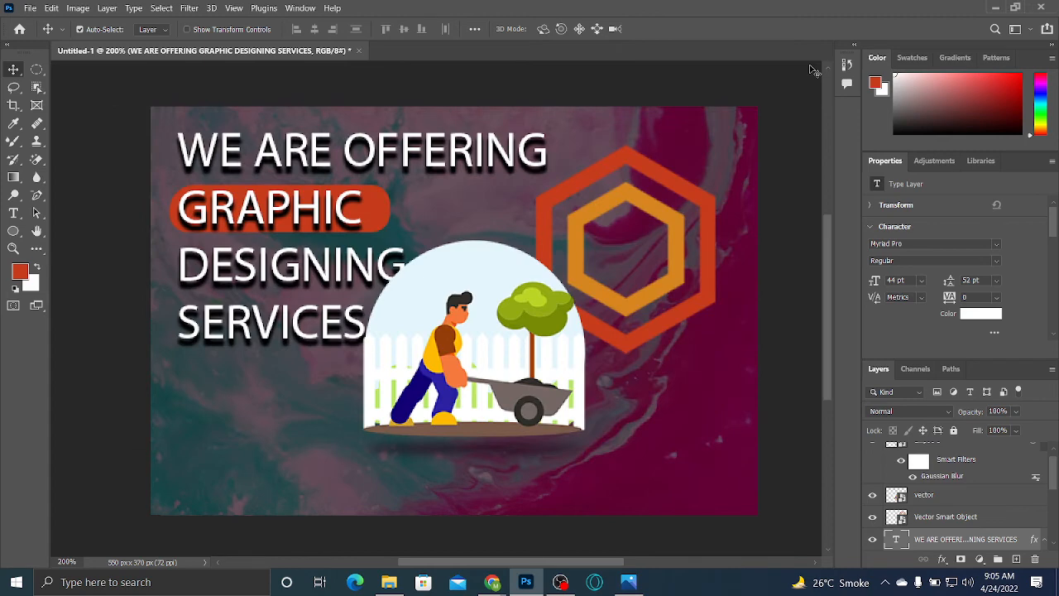
{"action": "left_click", "coordinate": [1033, 10]}
{"action": "left_click", "coordinate": [489, 228]}
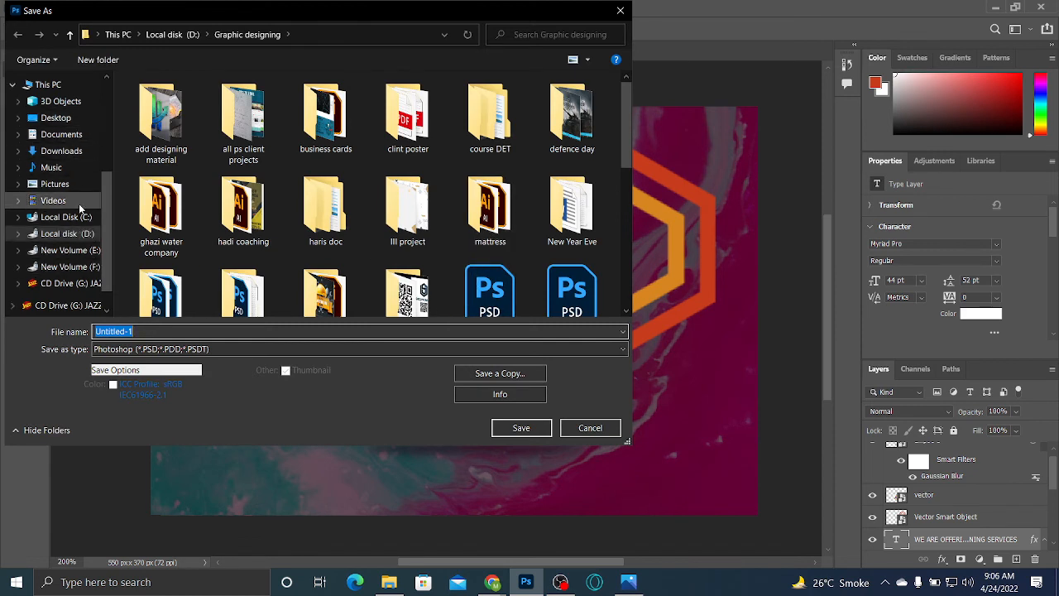
{"action": "scroll", "coordinate": [97, 220], "scroll_direction": "down", "scroll_amount": 1}
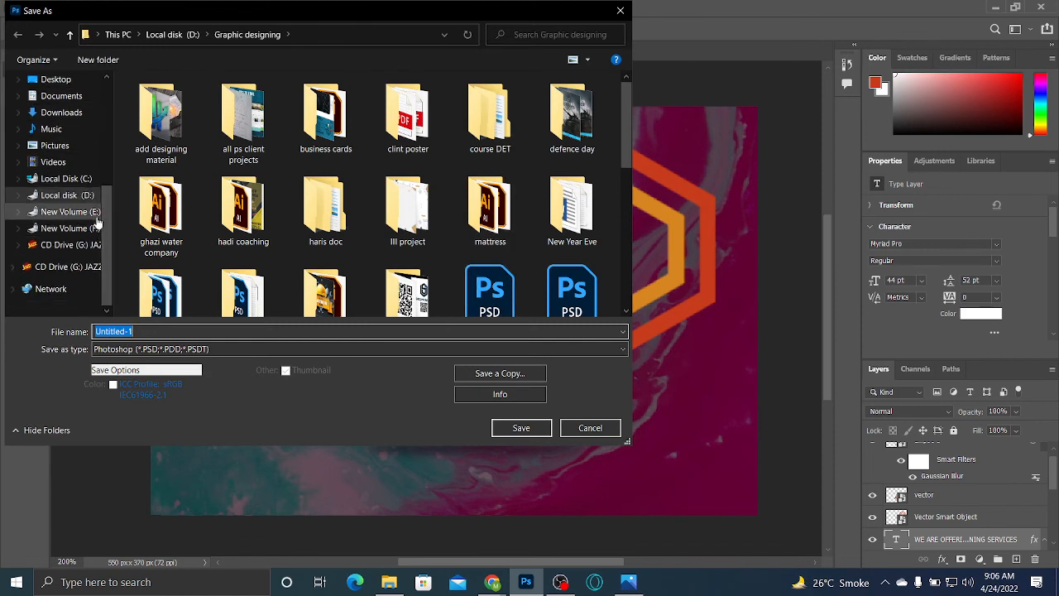
{"action": "left_click", "coordinate": [94, 212]}
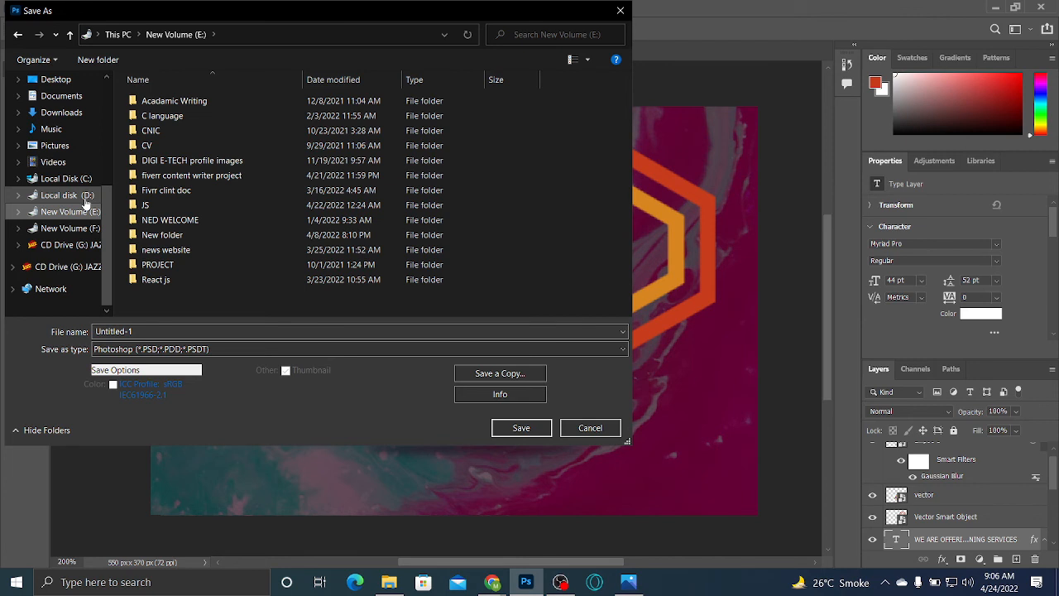
{"action": "left_click", "coordinate": [82, 196]}
{"action": "left_click", "coordinate": [83, 212]}
{"action": "left_click", "coordinate": [88, 228]}
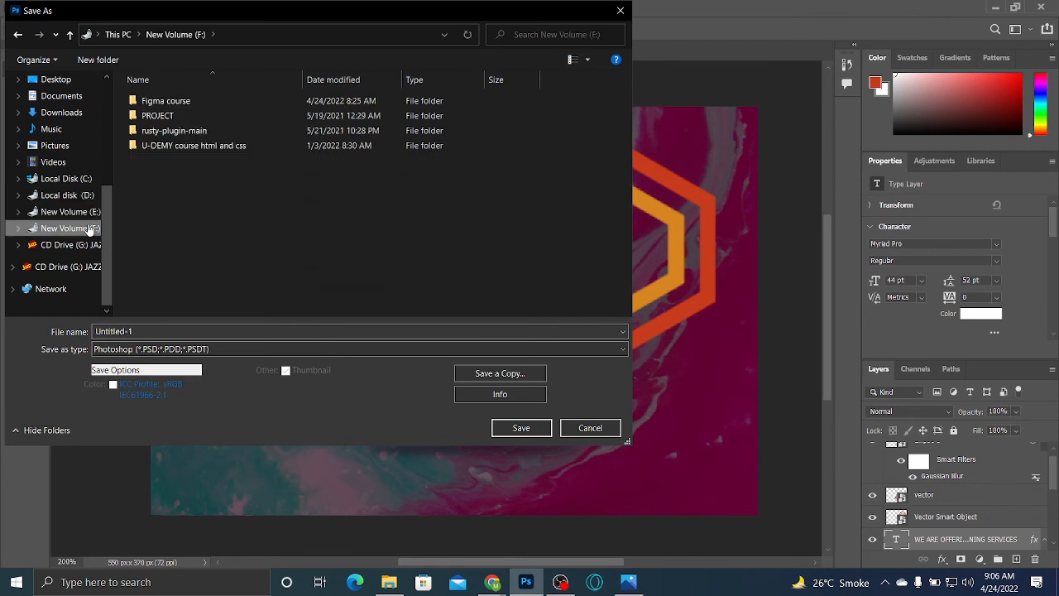
{"action": "double_click", "coordinate": [145, 103]}
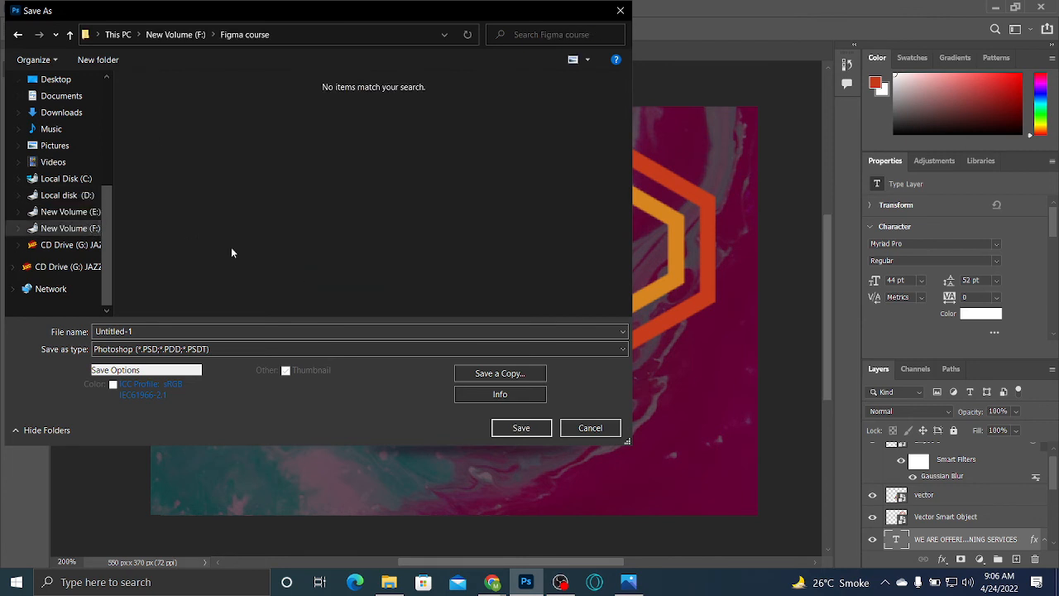
{"action": "left_click", "coordinate": [588, 428]}
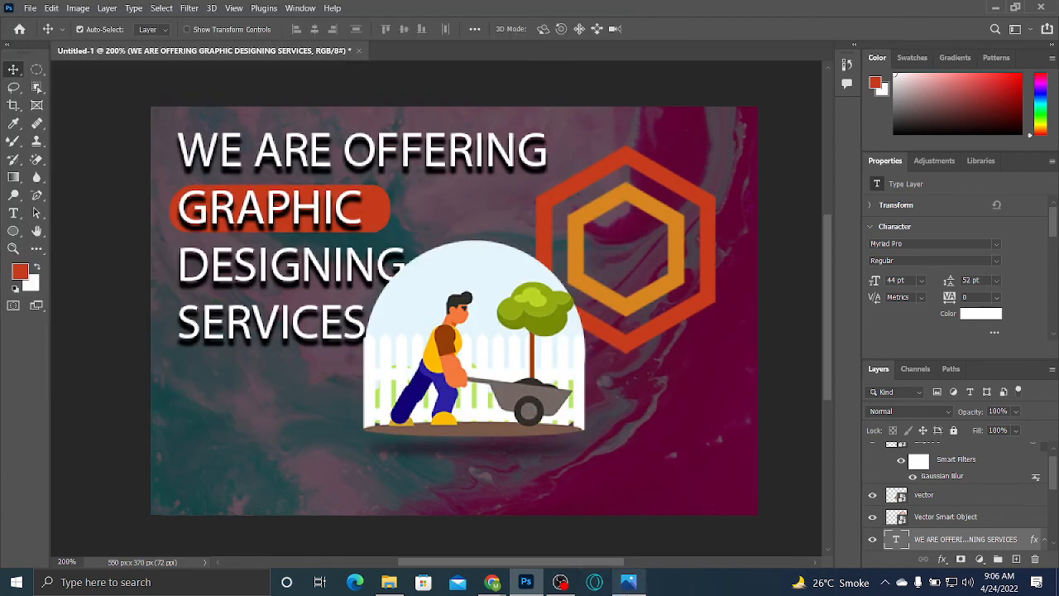
Switch to the Photos app and close the sports wear poster image
{"action": "left_click", "coordinate": [629, 582]}
{"action": "left_click", "coordinate": [1042, 6]}
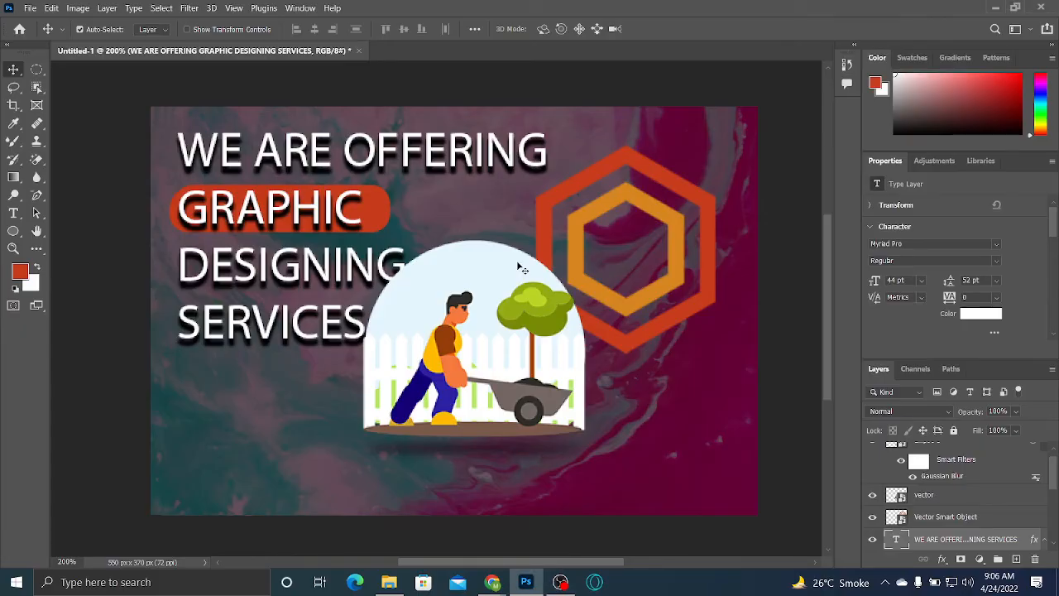
Save the banner as a Photoshop file named "Figma clsss 2" in the Figma course folder on drive F:, with Maximize Compatibility on
{"action": "left_click", "coordinate": [33, 10]}
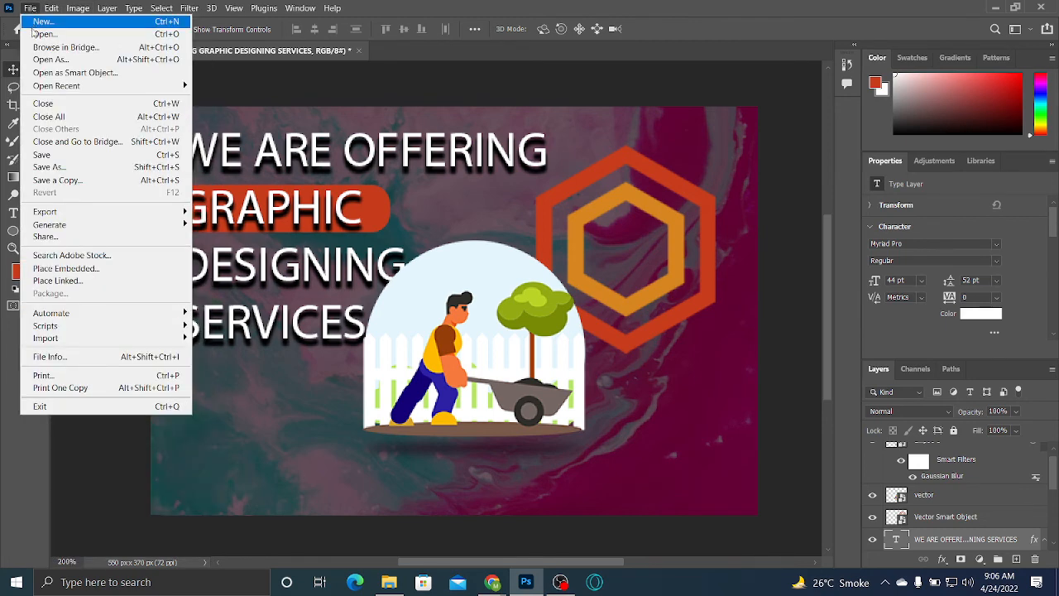
{"action": "left_click", "coordinate": [91, 172]}
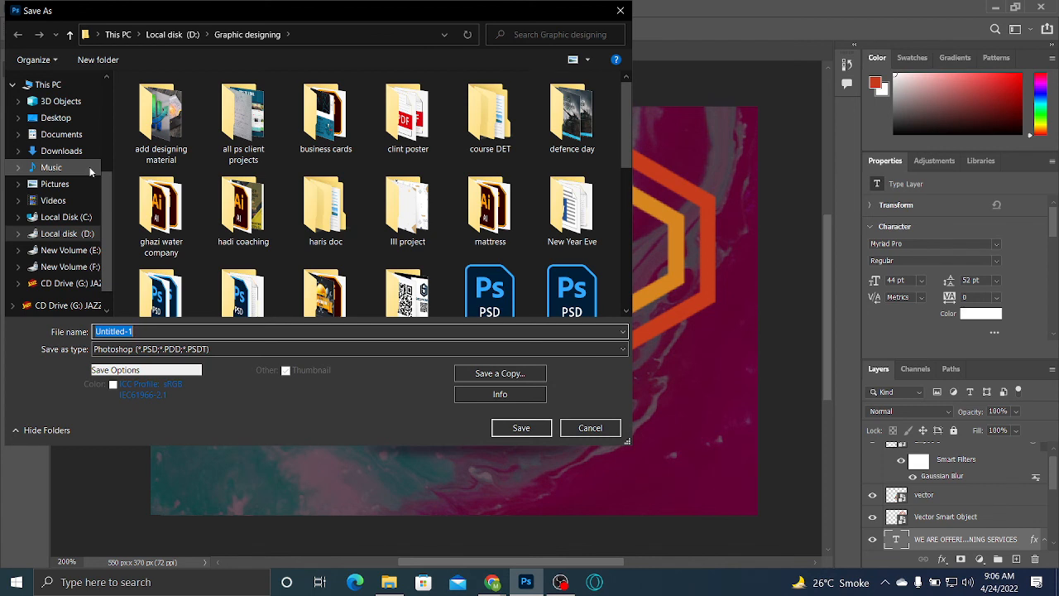
{"action": "type", "text": "Figma clsss 2"}
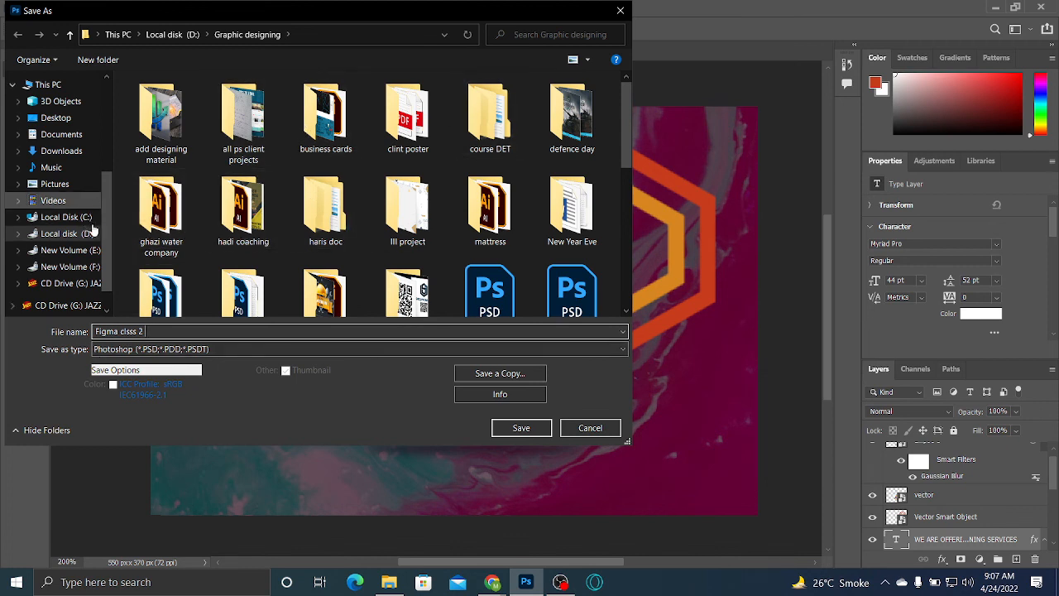
{"action": "left_click", "coordinate": [93, 252]}
{"action": "left_click", "coordinate": [91, 265]}
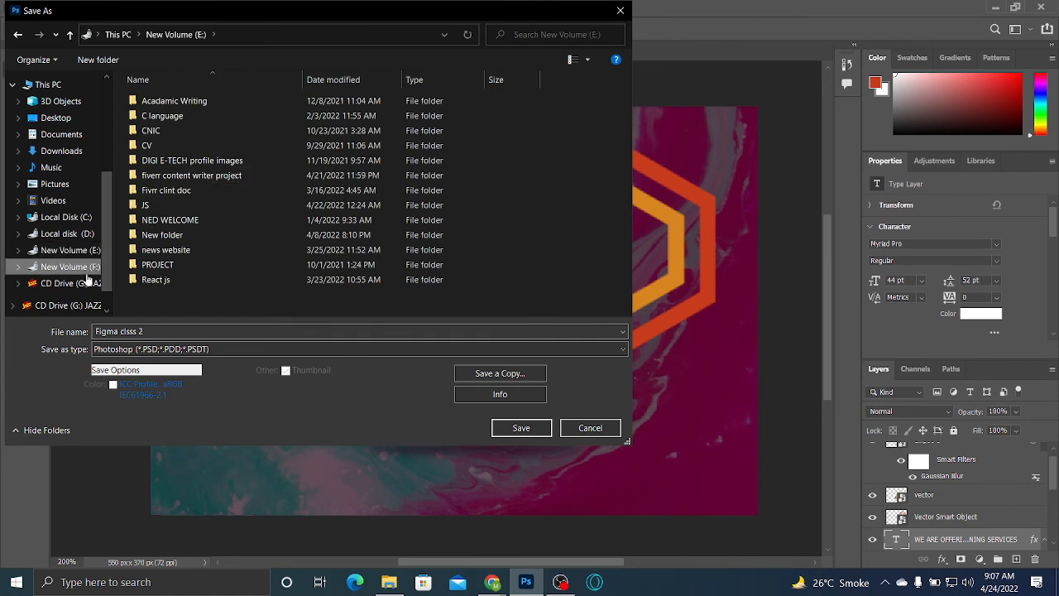
{"action": "double_click", "coordinate": [166, 106]}
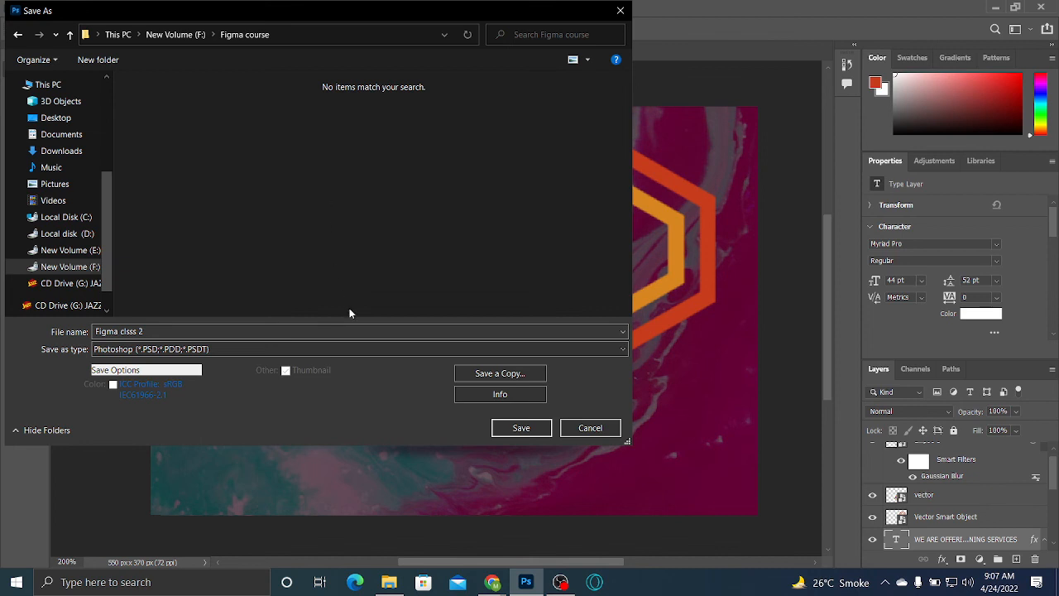
{"action": "left_click", "coordinate": [363, 349]}
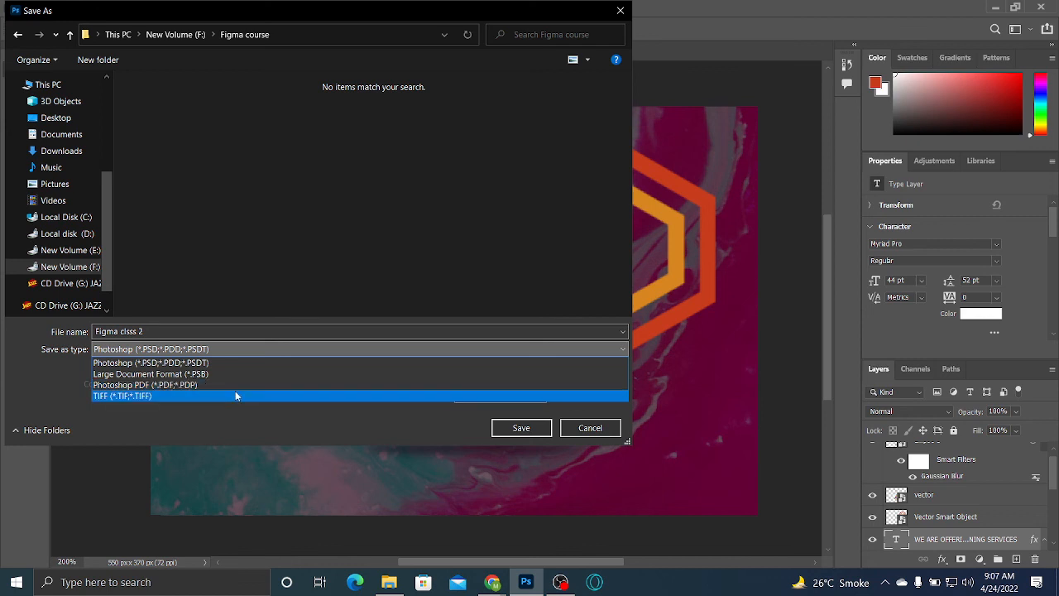
{"action": "left_click", "coordinate": [36, 372]}
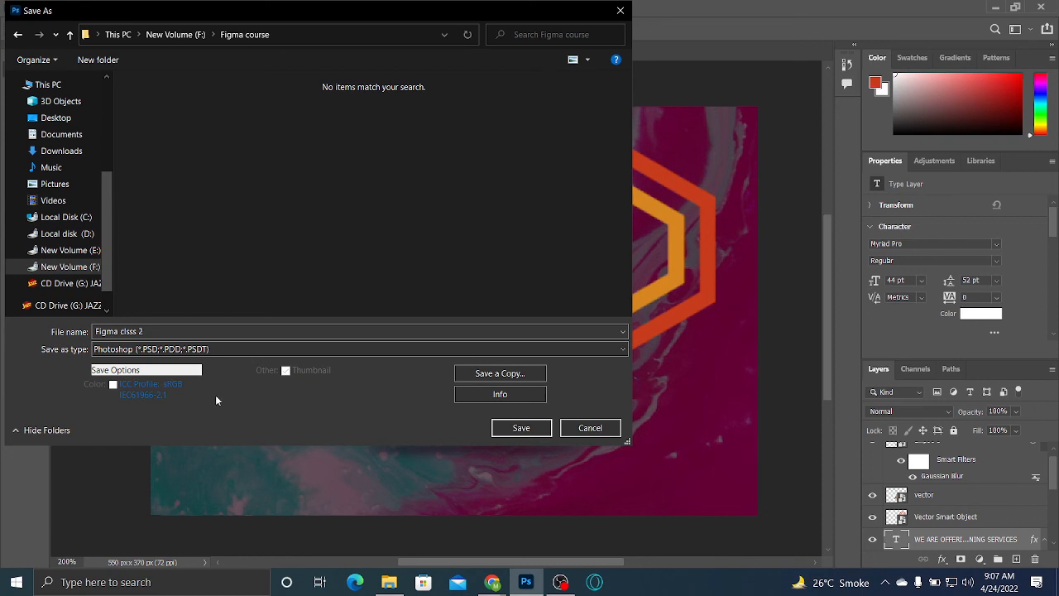
{"action": "left_click", "coordinate": [521, 428]}
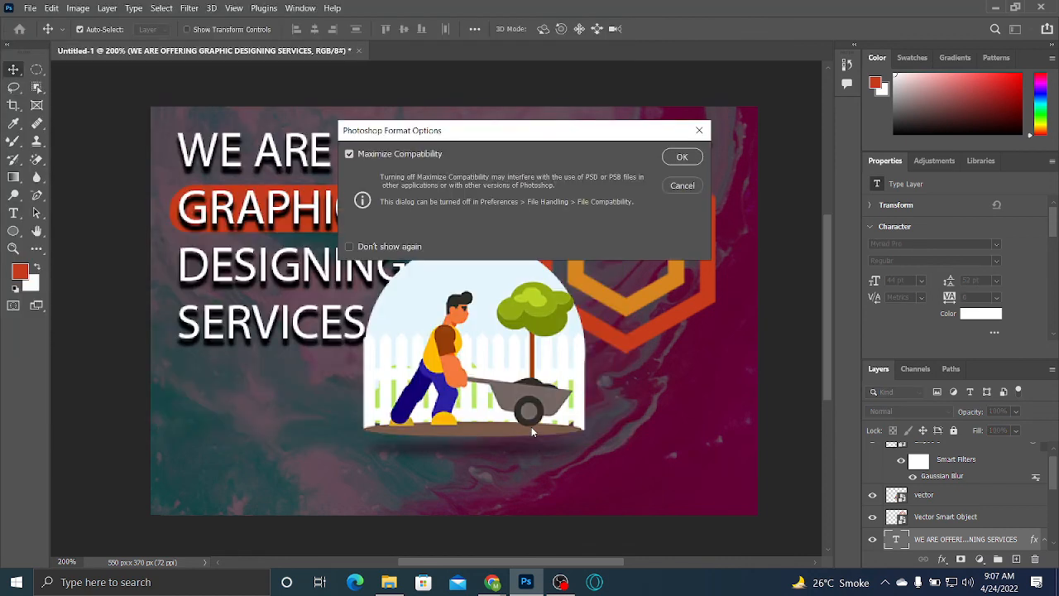
{"action": "left_click", "coordinate": [683, 158]}
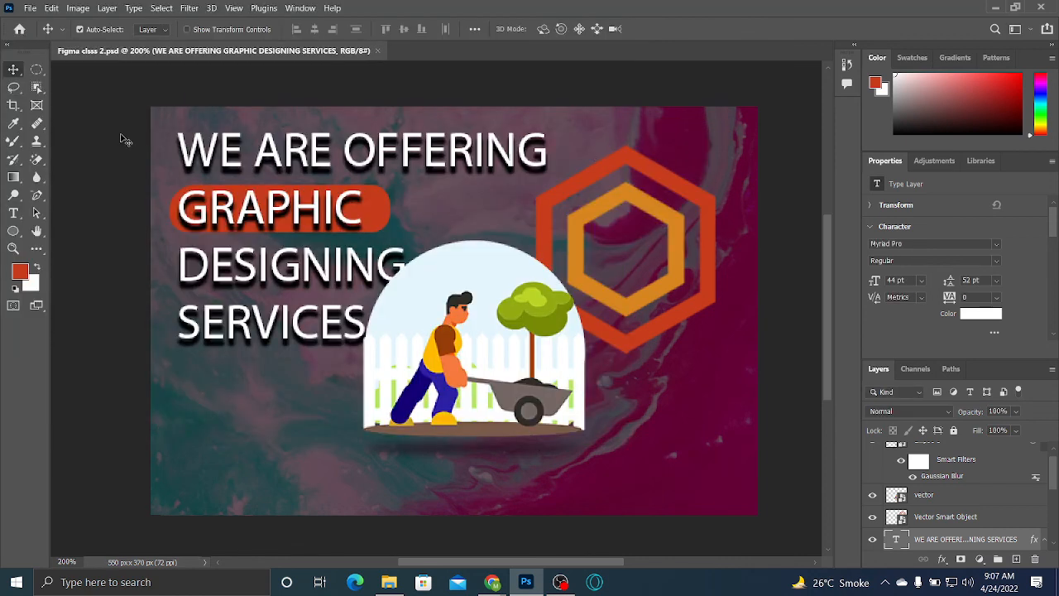
Save a copy of the banner as "Figma clsss 2 copy" in the Figma course folder, choosing the JPEG 2000 format
{"action": "left_click", "coordinate": [29, 8]}
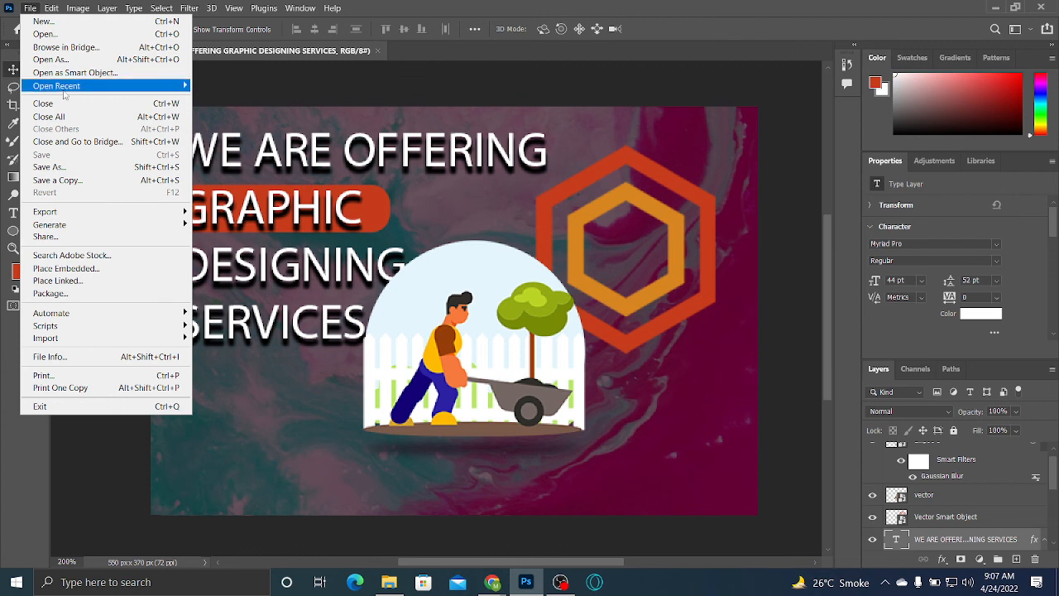
{"action": "mouse_move", "coordinate": [106, 217]}
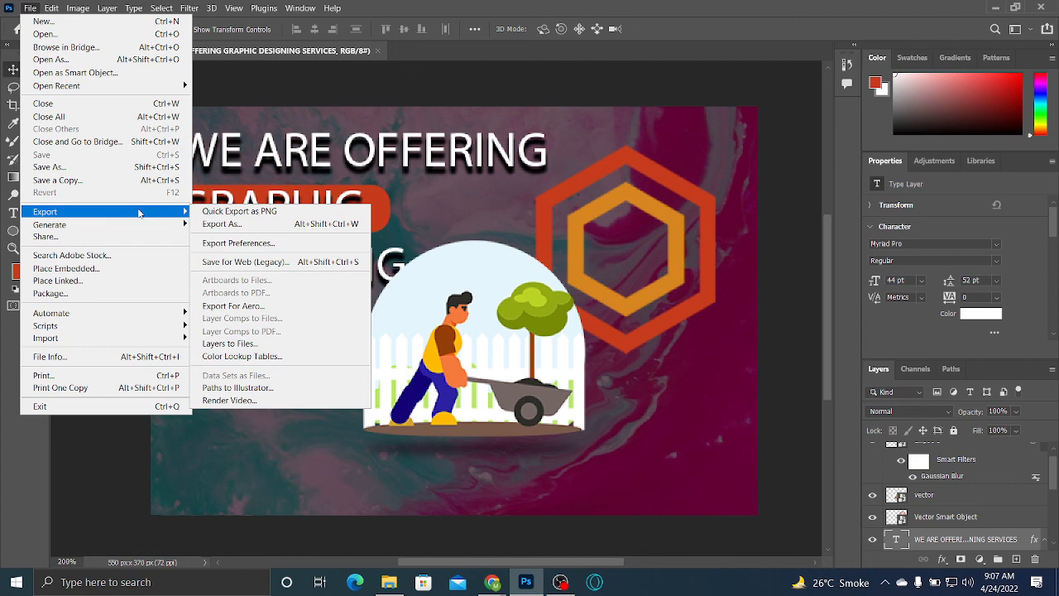
{"action": "left_click", "coordinate": [154, 181]}
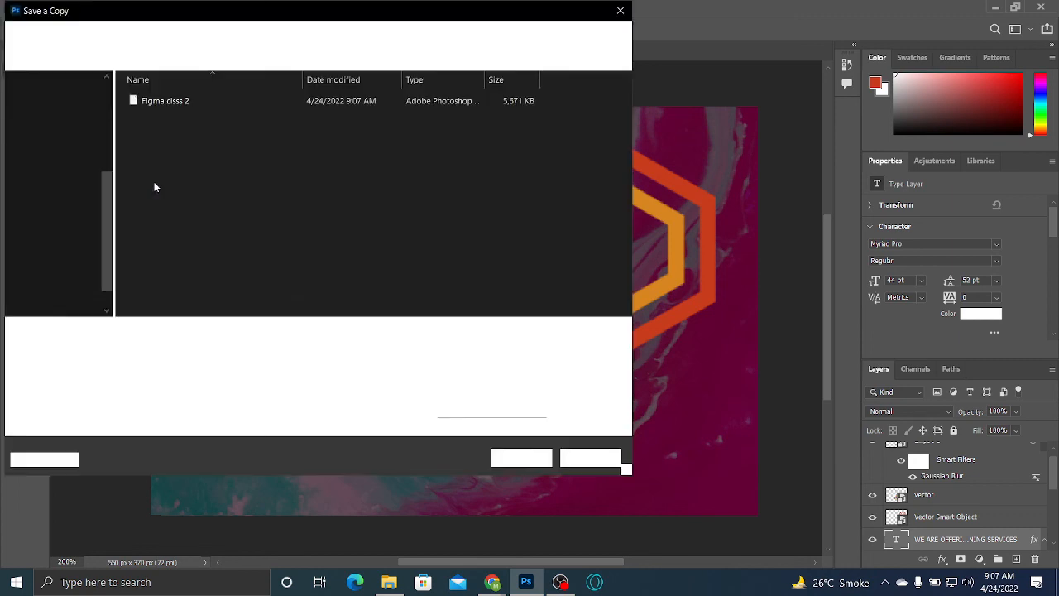
{"action": "left_click", "coordinate": [199, 349]}
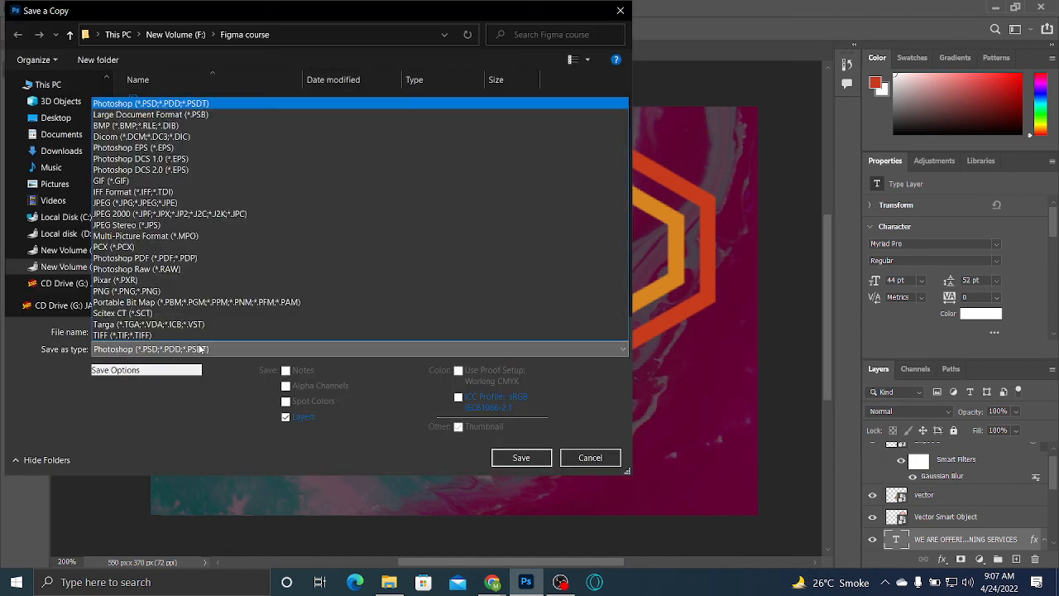
{"action": "left_click", "coordinate": [199, 349]}
{"action": "left_click", "coordinate": [199, 349]}
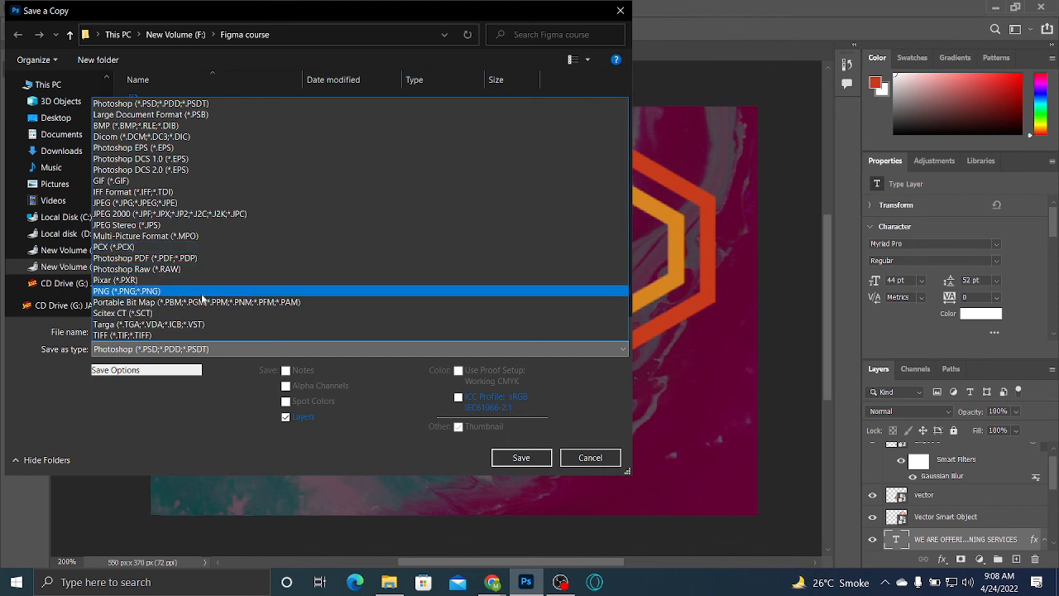
{"action": "left_click", "coordinate": [175, 214]}
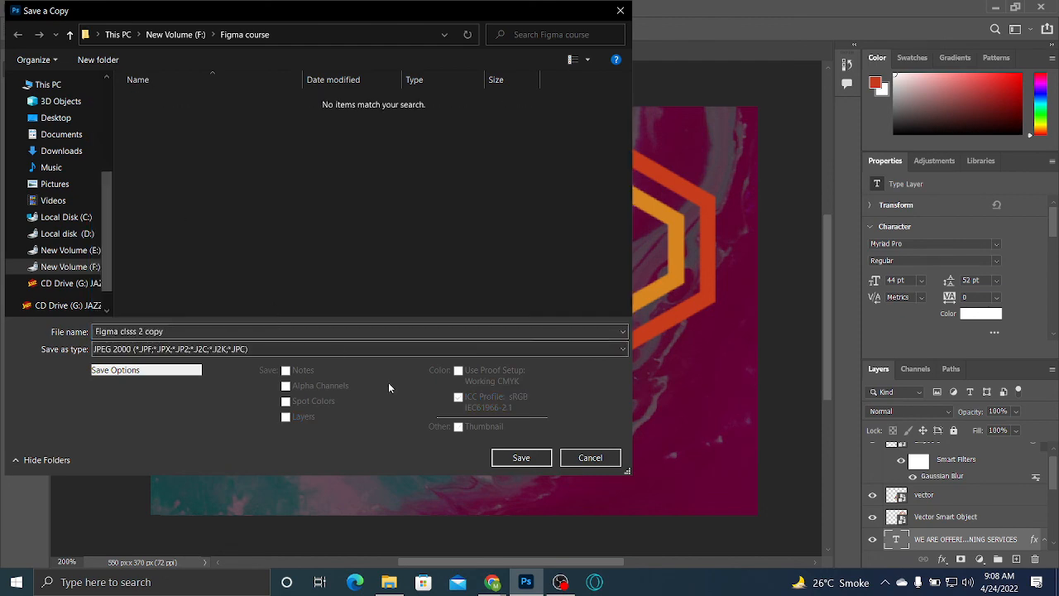
{"action": "left_click", "coordinate": [515, 457]}
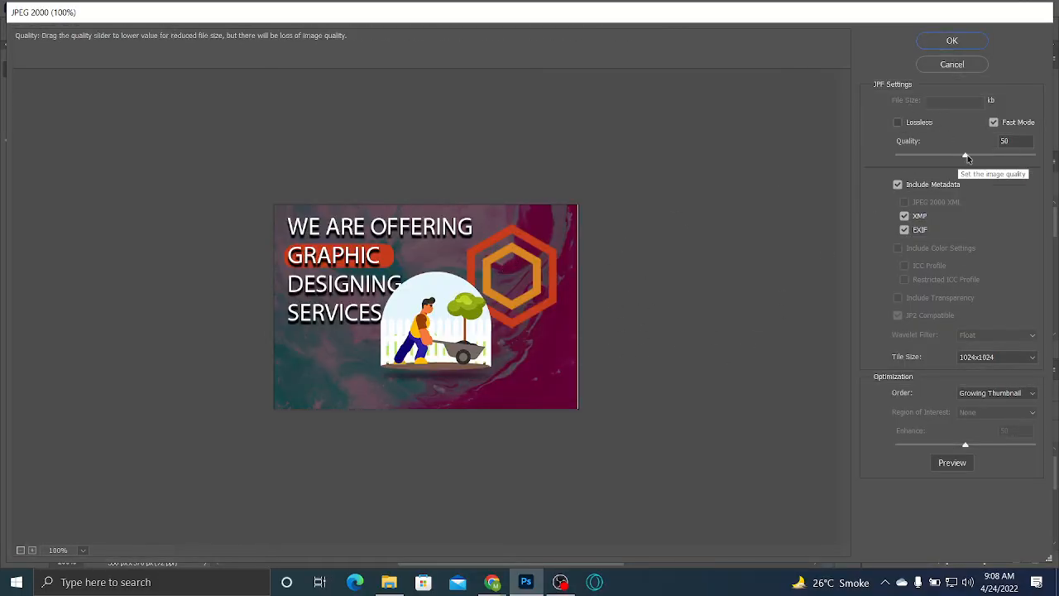
Set the JPEG 2000 quality to 100, keep the 1024x1024 tile size, and accept the export settings
{"action": "left_click_drag", "start_coordinate": [965, 155], "coordinate": [1043, 161]}
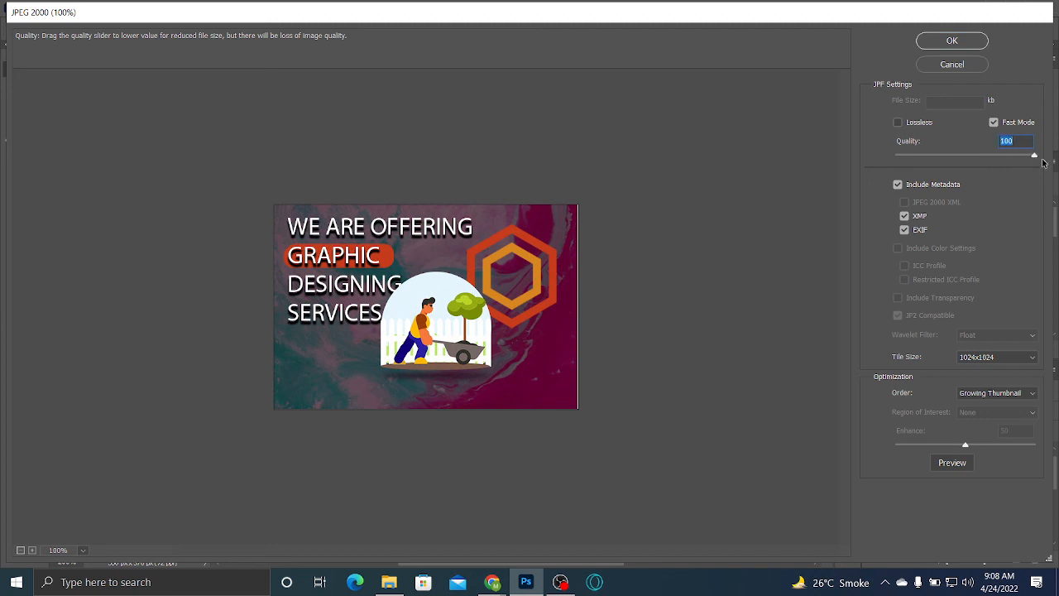
{"action": "left_click", "coordinate": [994, 359]}
{"action": "left_click", "coordinate": [994, 363]}
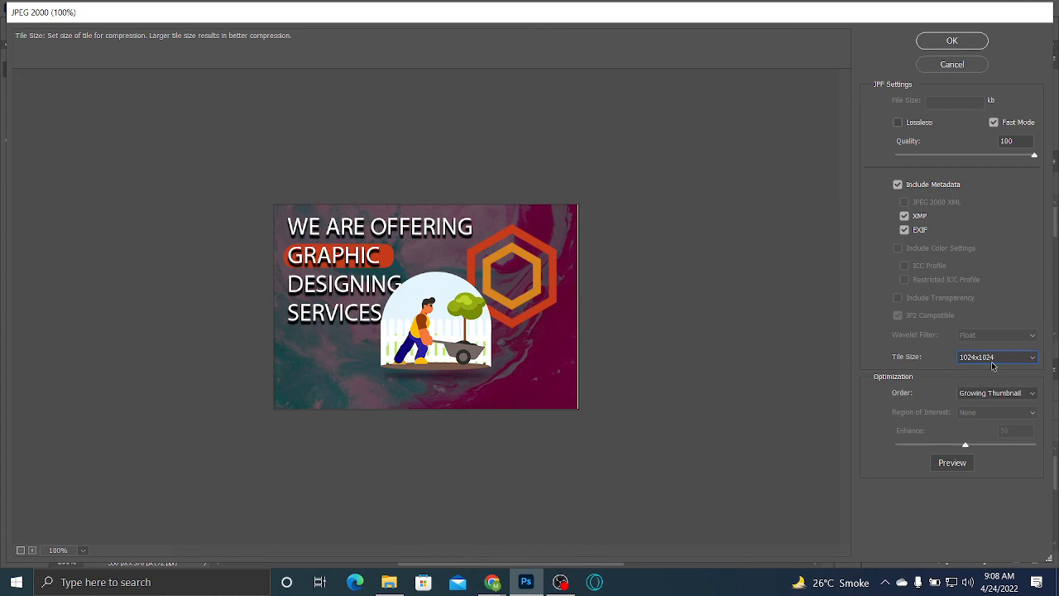
{"action": "left_click", "coordinate": [950, 45]}
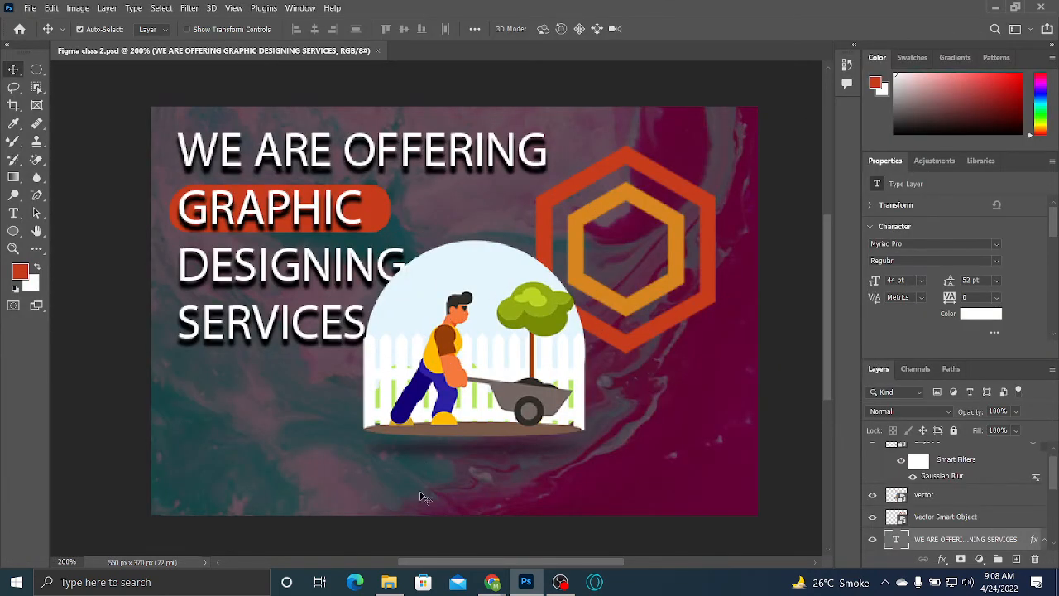
Switch to File Explorer and look through the Figma course folder for the exported banner copy
{"action": "left_click", "coordinate": [389, 583]}
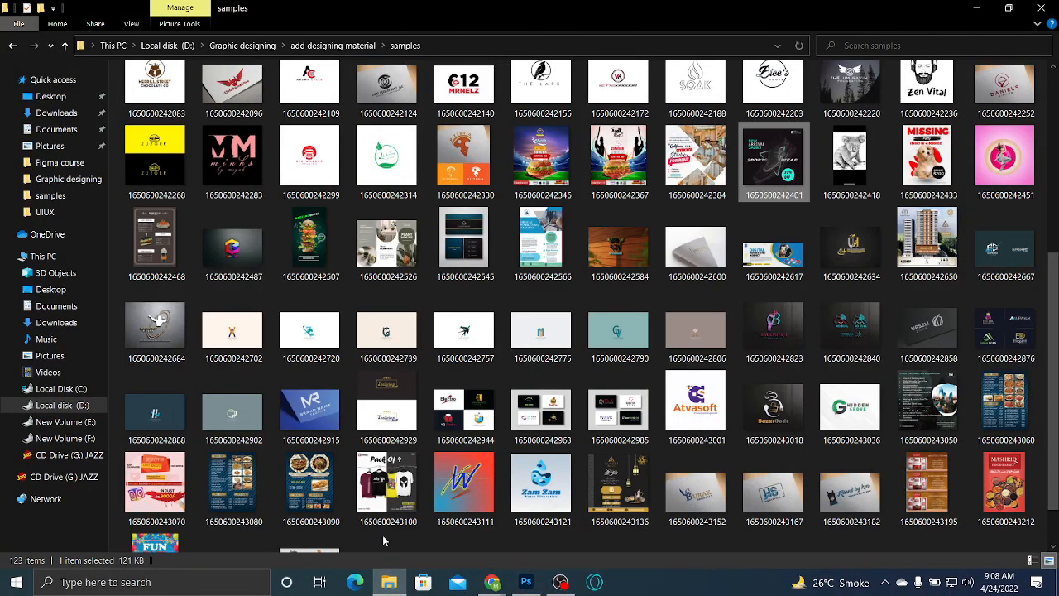
{"action": "left_click", "coordinate": [66, 163]}
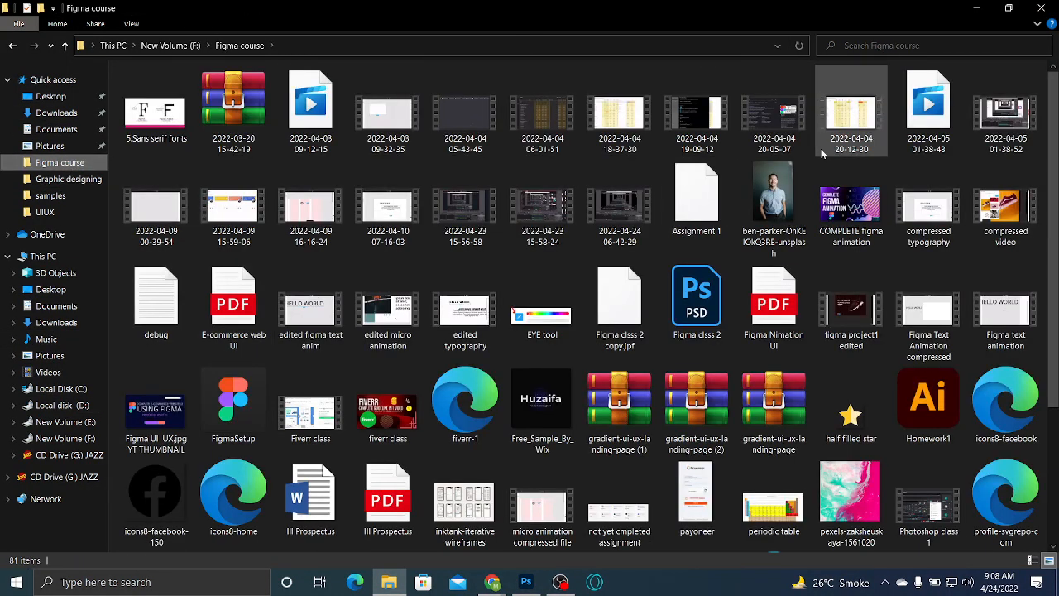
{"action": "scroll", "coordinate": [1057, 110], "scroll_direction": "down", "scroll_amount": 2}
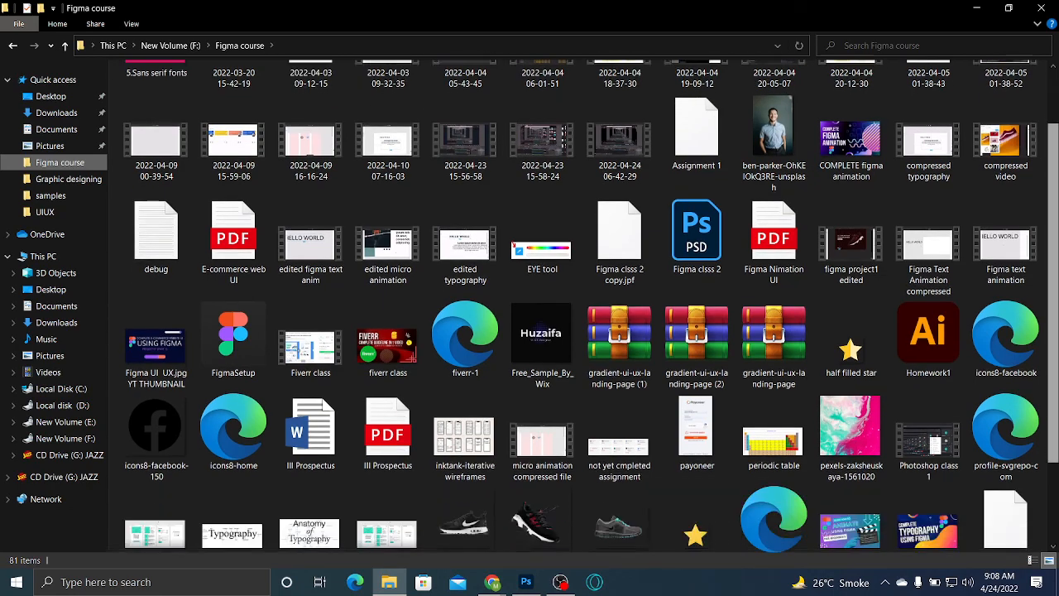
{"action": "scroll", "coordinate": [591, 306], "scroll_direction": "up", "scroll_amount": 2}
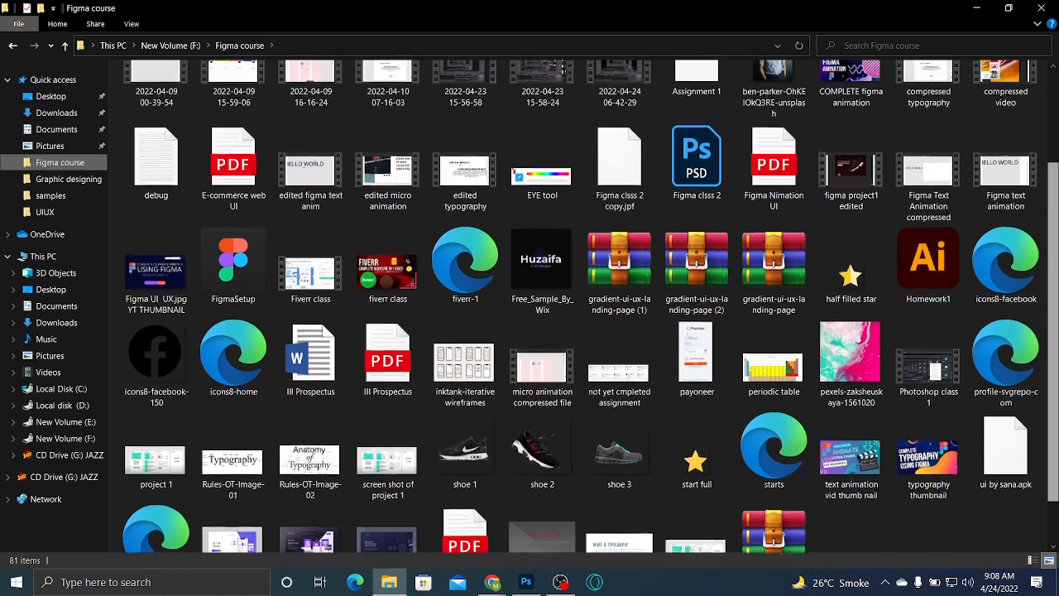
{"action": "scroll", "coordinate": [591, 306], "scroll_direction": "up", "scroll_amount": 1}
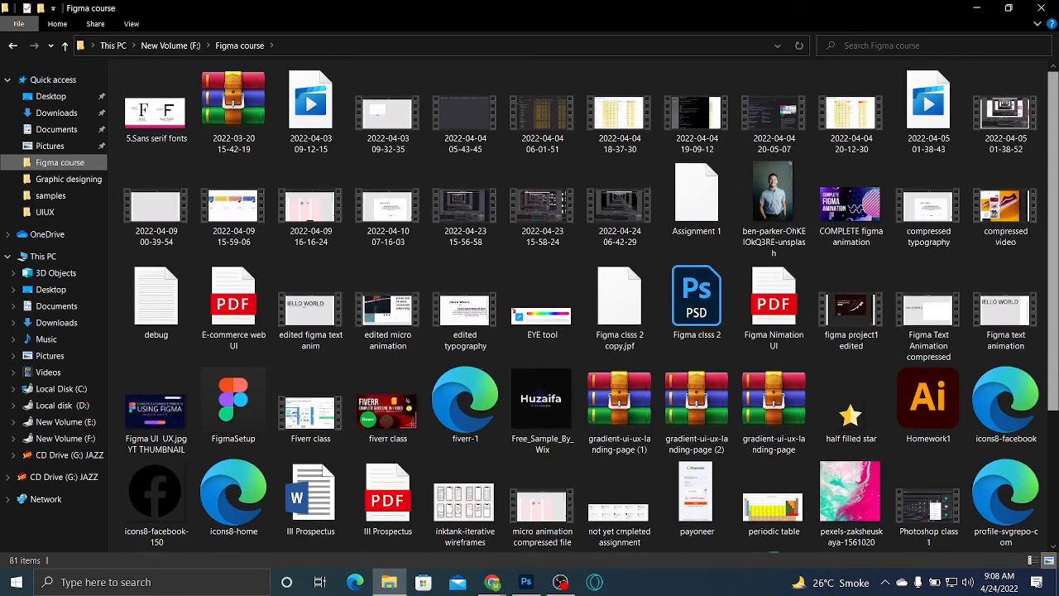
Try to open "Figma clsss 2 copy.jpf" from the recent files in Quick access, and look through the apps offered for it
{"action": "left_click", "coordinate": [48, 96]}
{"action": "left_click", "coordinate": [71, 82]}
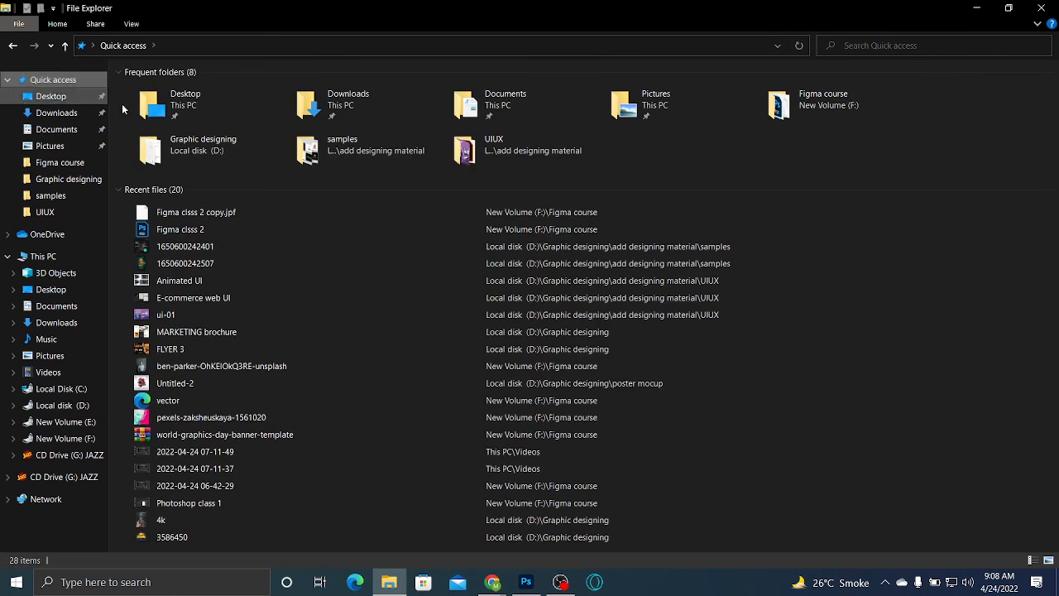
{"action": "left_click", "coordinate": [239, 212]}
{"action": "double_click", "coordinate": [239, 212]}
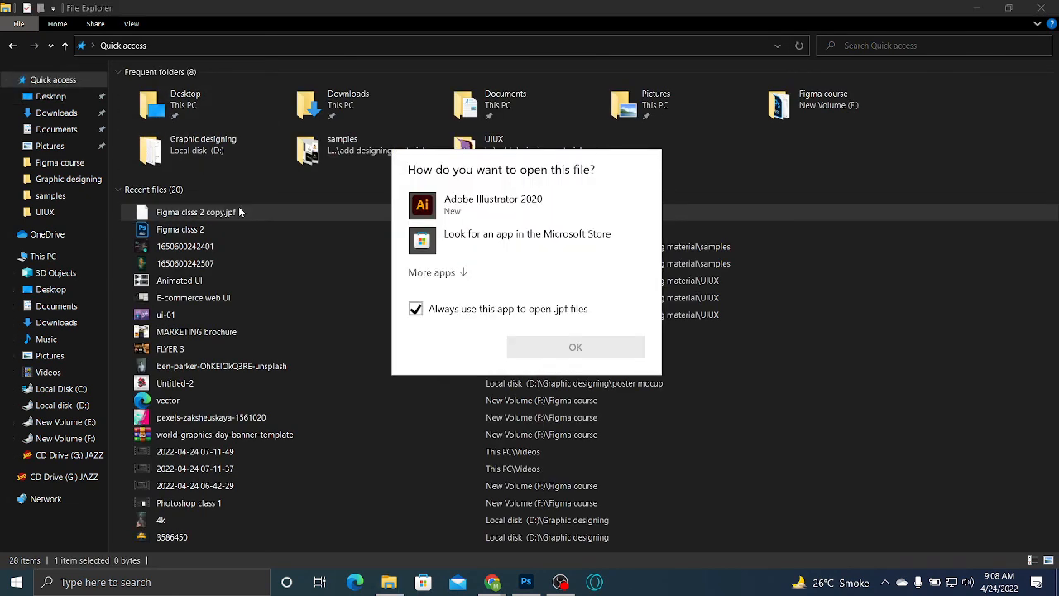
{"action": "left_click", "coordinate": [433, 275]}
{"action": "left_click", "coordinate": [464, 275]}
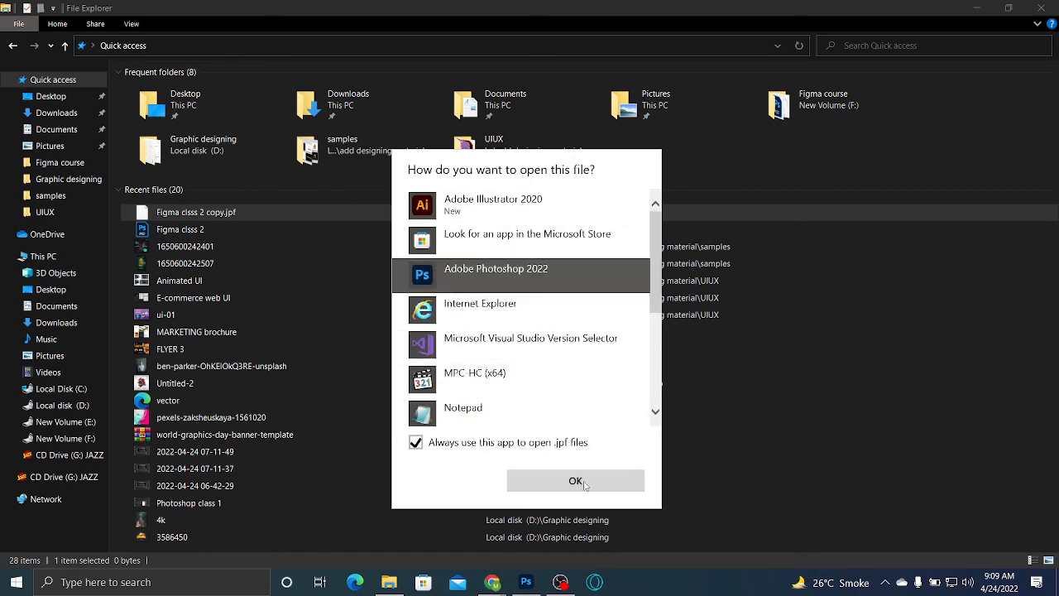
{"action": "left_click", "coordinate": [739, 453]}
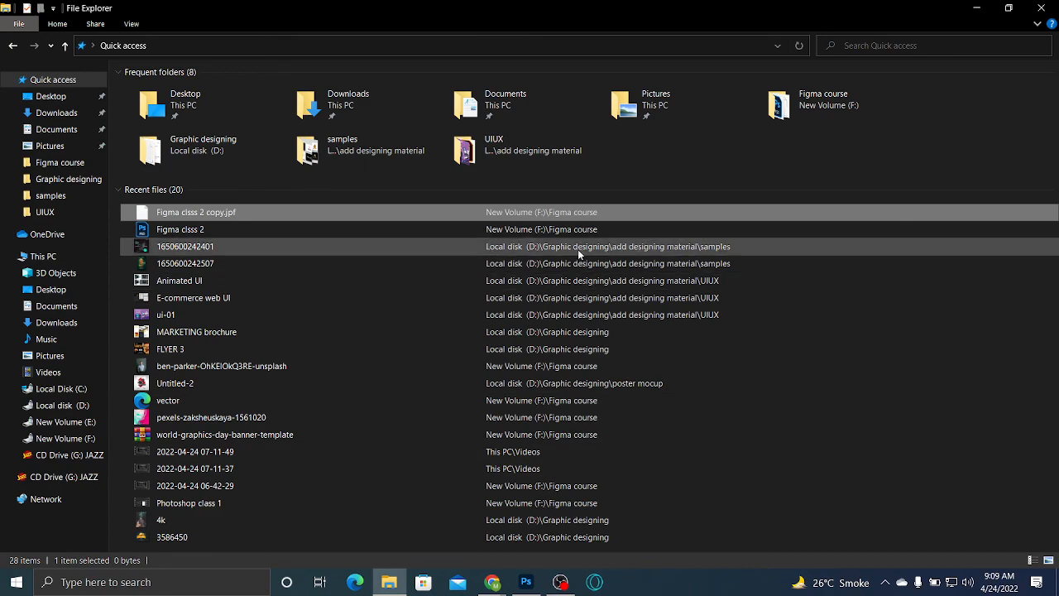
Switch back to Photoshop and save a JPEG copy named "Figma clsss 2 copy" in the Figma course folder at quality 12 (Maximum), Baseline ("Standard")
{"action": "left_click", "coordinate": [527, 582]}
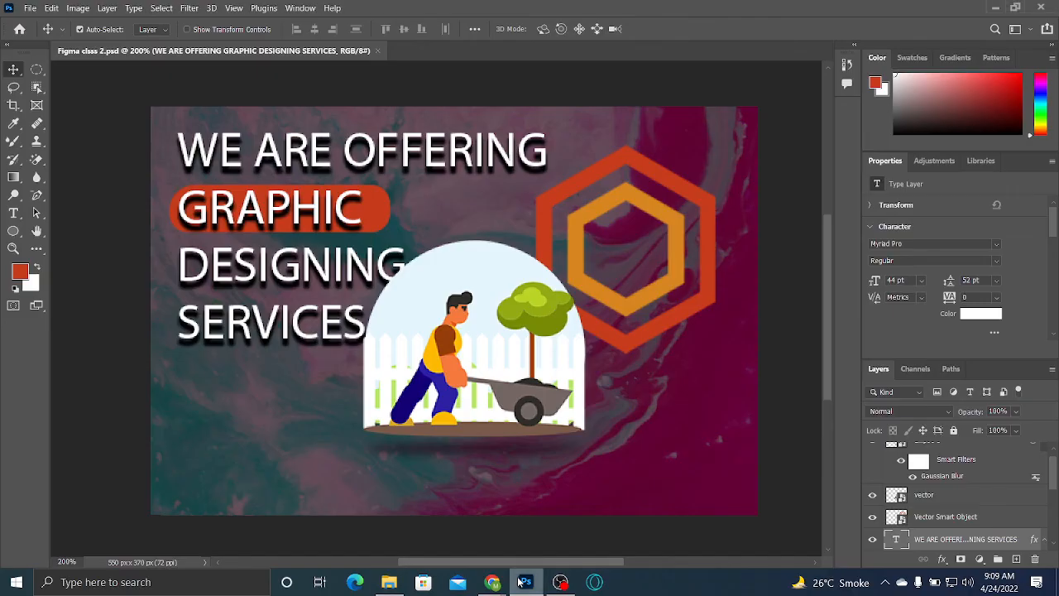
{"action": "left_click", "coordinate": [30, 8]}
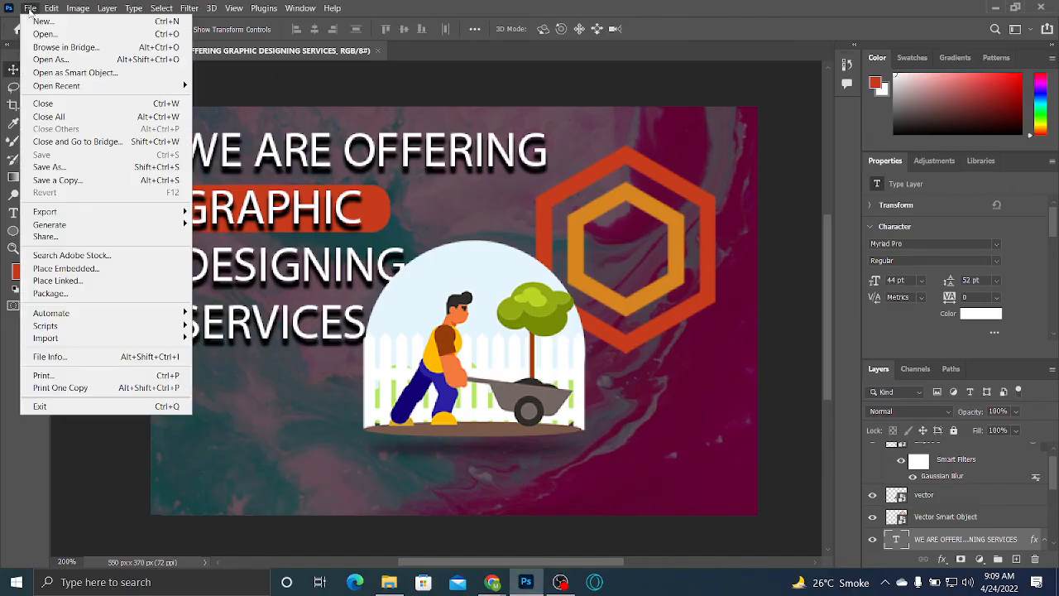
{"action": "left_click", "coordinate": [88, 181]}
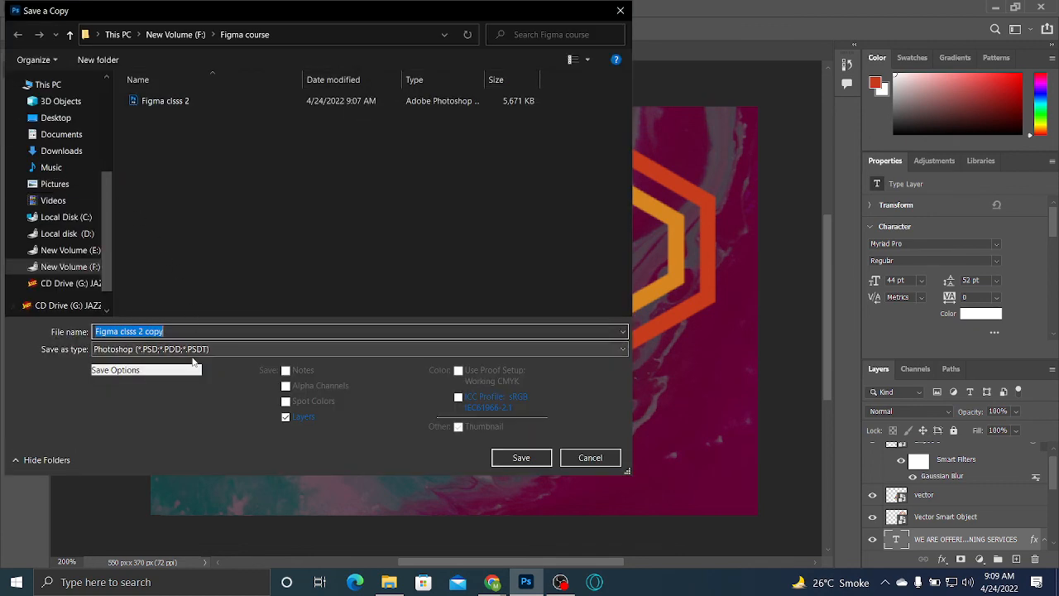
{"action": "left_click", "coordinate": [193, 349]}
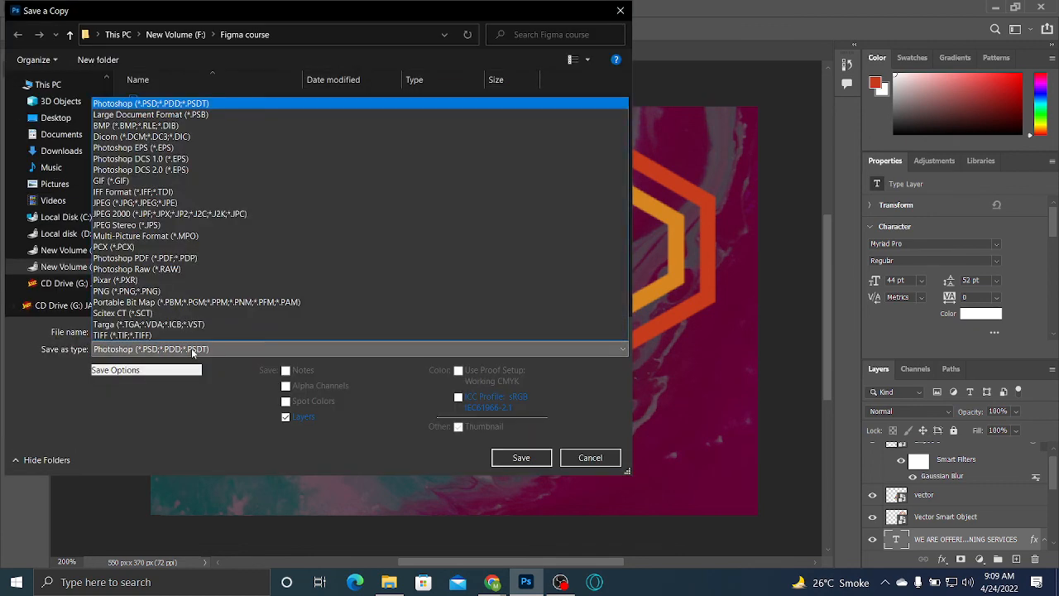
{"action": "left_click", "coordinate": [175, 214]}
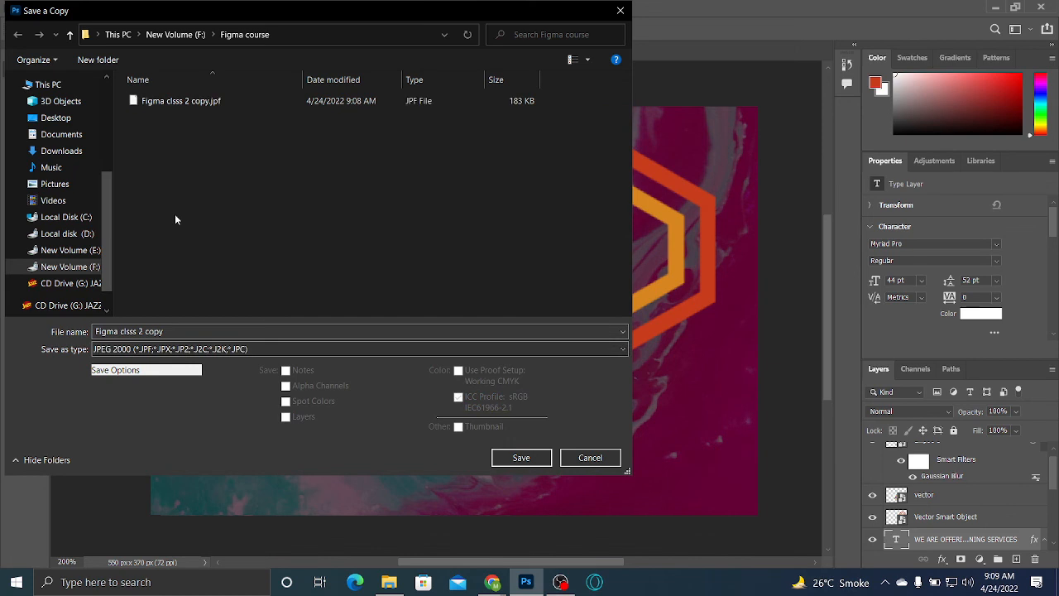
{"action": "left_click", "coordinate": [311, 349]}
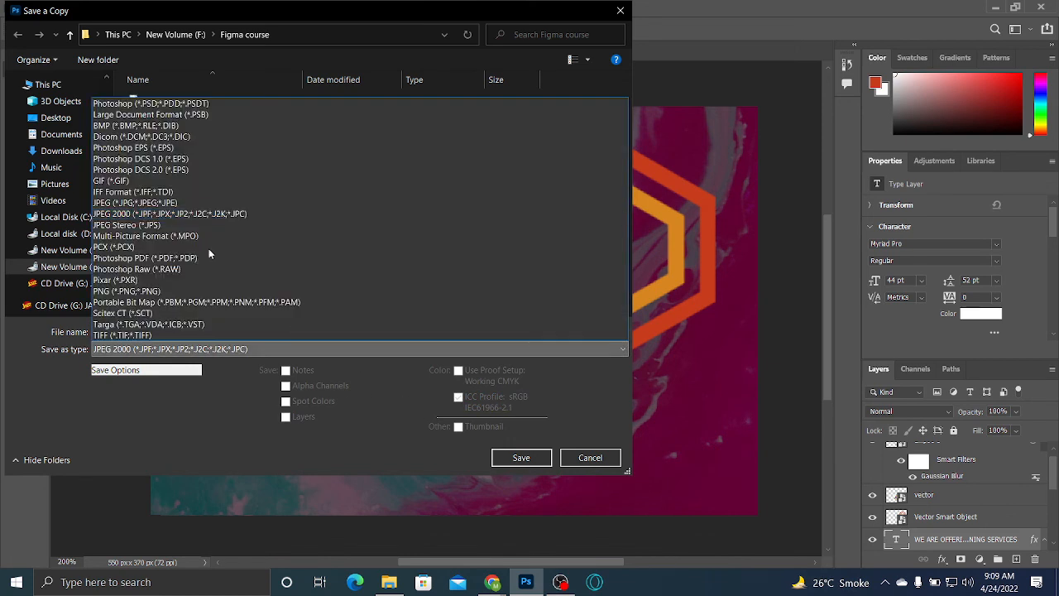
{"action": "left_click", "coordinate": [174, 229]}
{"action": "left_click", "coordinate": [254, 349]}
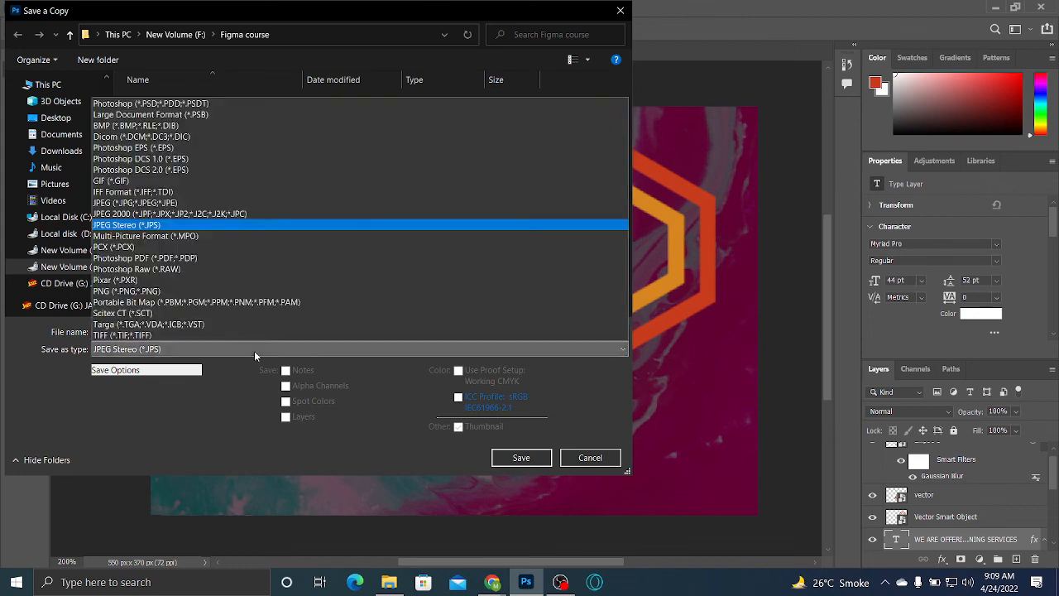
{"action": "left_click", "coordinate": [207, 203]}
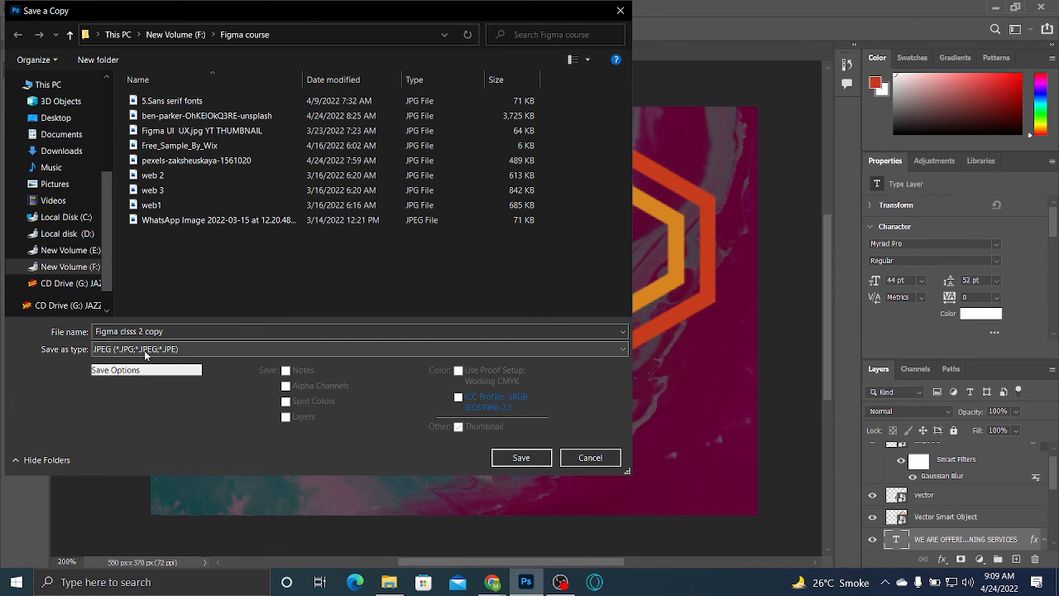
{"action": "left_click", "coordinate": [503, 457]}
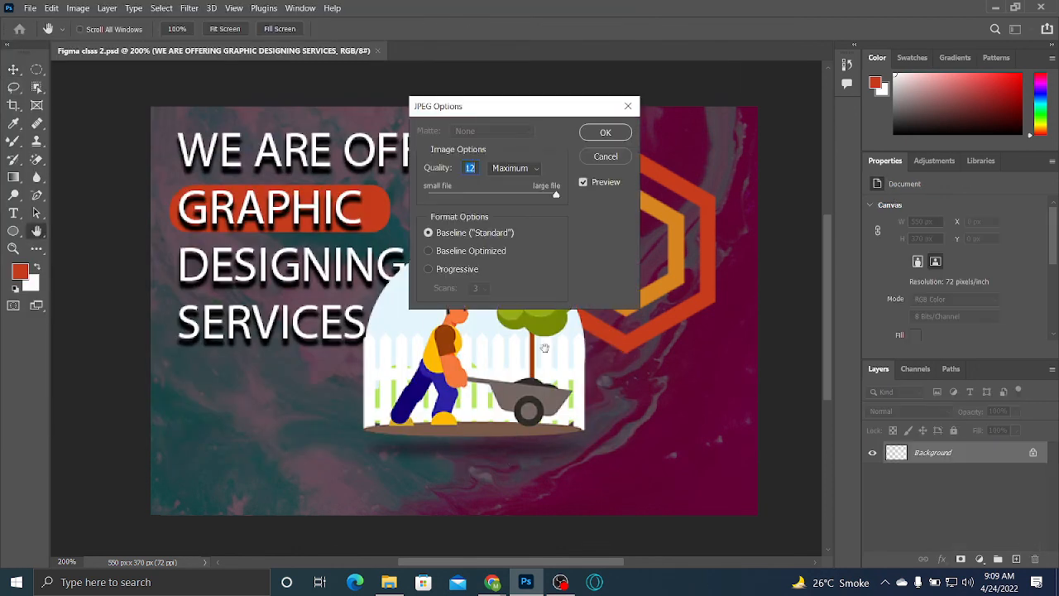
{"action": "left_click", "coordinate": [609, 135]}
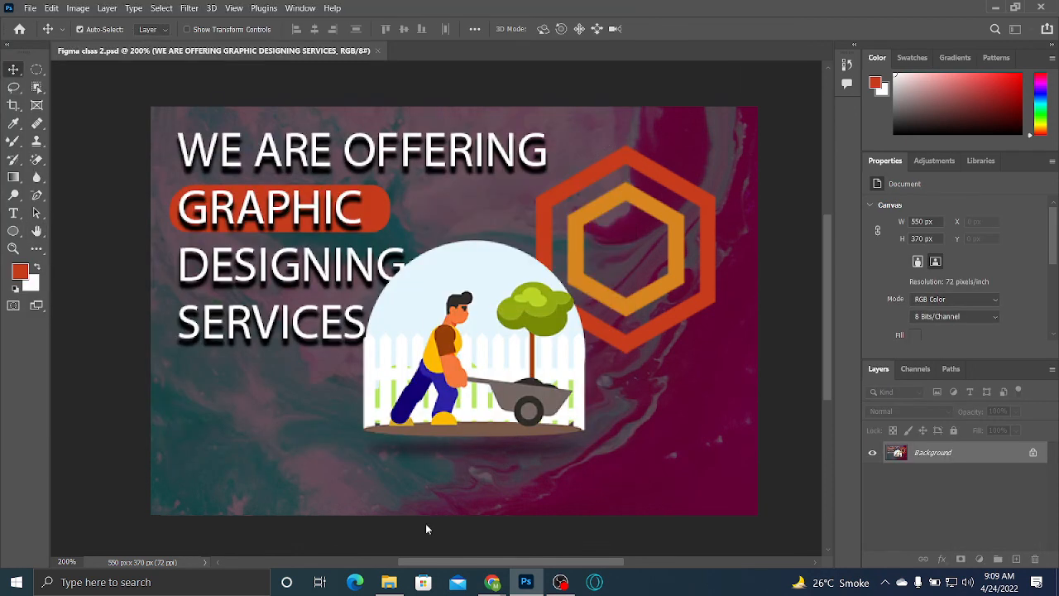
Switch to File Explorer and open the recent JPEG "Figma clsss 2 copy" in Photos to check the exported banner
{"action": "left_click", "coordinate": [389, 581]}
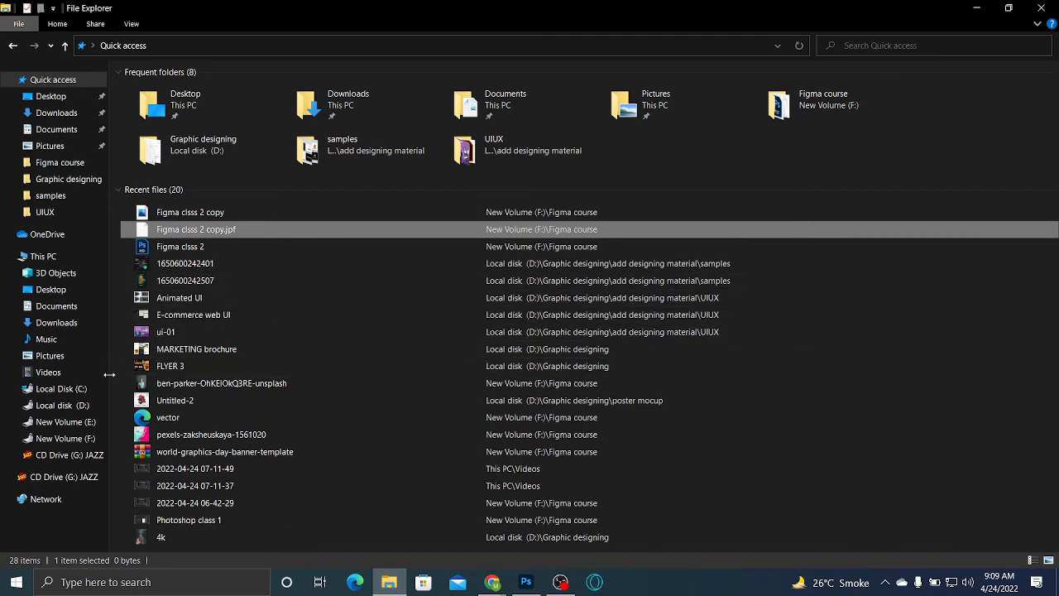
{"action": "double_click", "coordinate": [186, 212]}
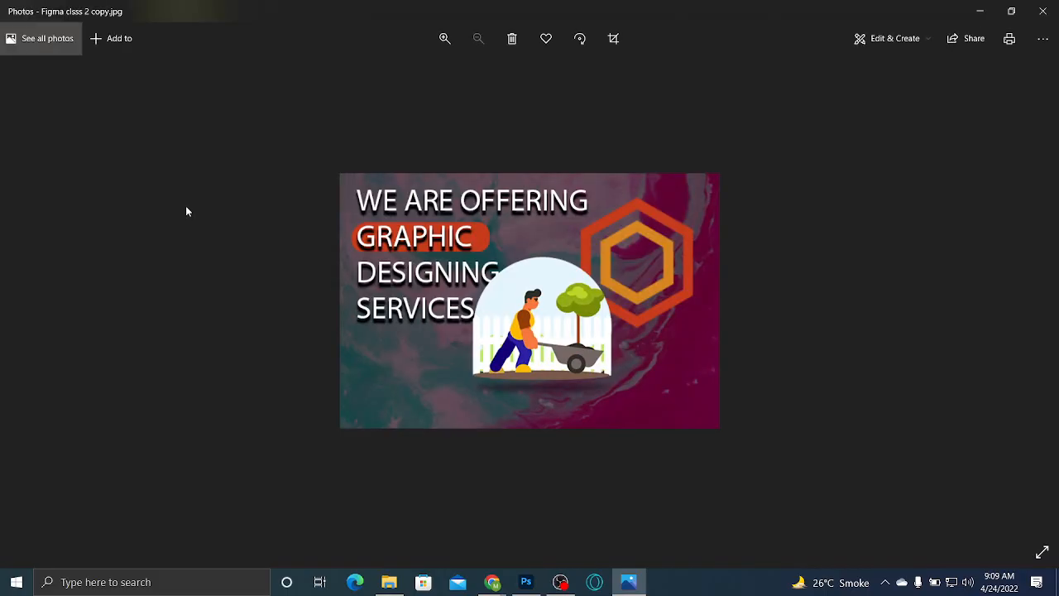